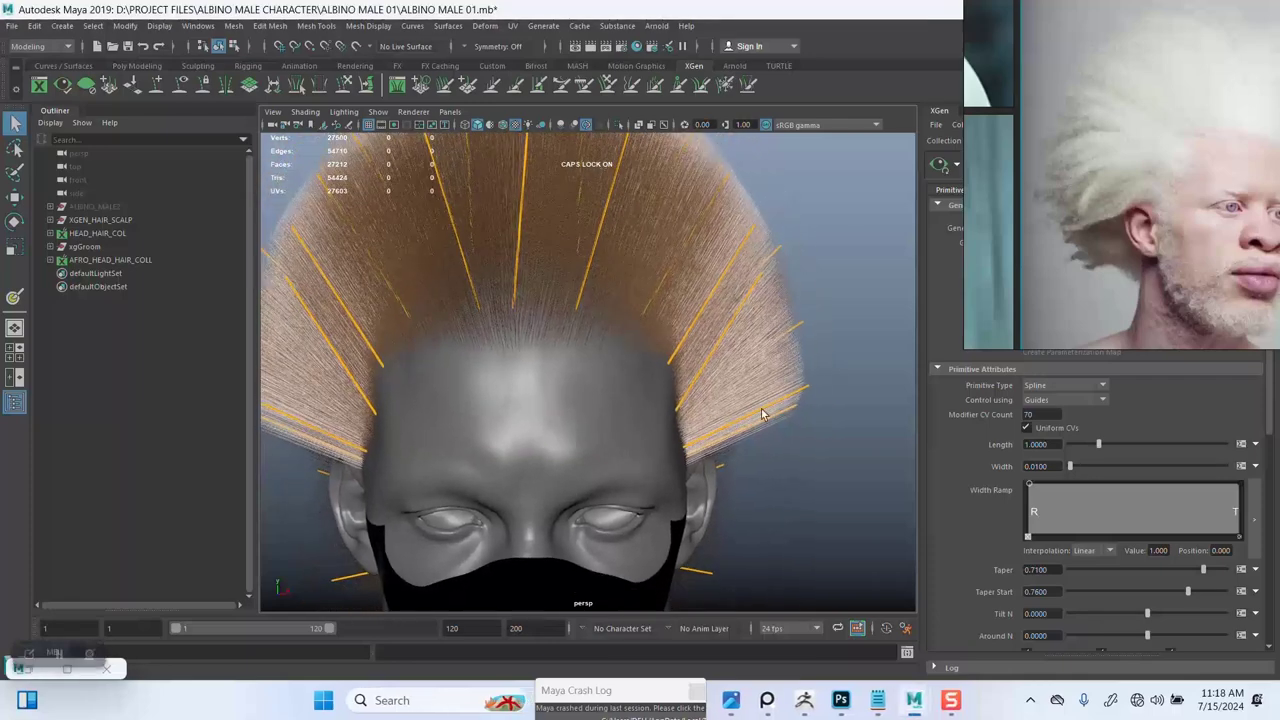
Step: Move the floating reference image window off the XGen settings and frame the white-haired man's portrait in it
{"action": "left_click_drag", "start_coordinate": [1127, 267], "coordinate": [228, 363]}
{"action": "right_click_drag", "start_coordinate": [228, 363], "coordinate": [340, 376]}
{"action": "middle_click_drag", "start_coordinate": [324, 360], "coordinate": [256, 316]}
{"action": "left_click_drag", "start_coordinate": [773, 340], "coordinate": [828, 412], "text": "alt"}
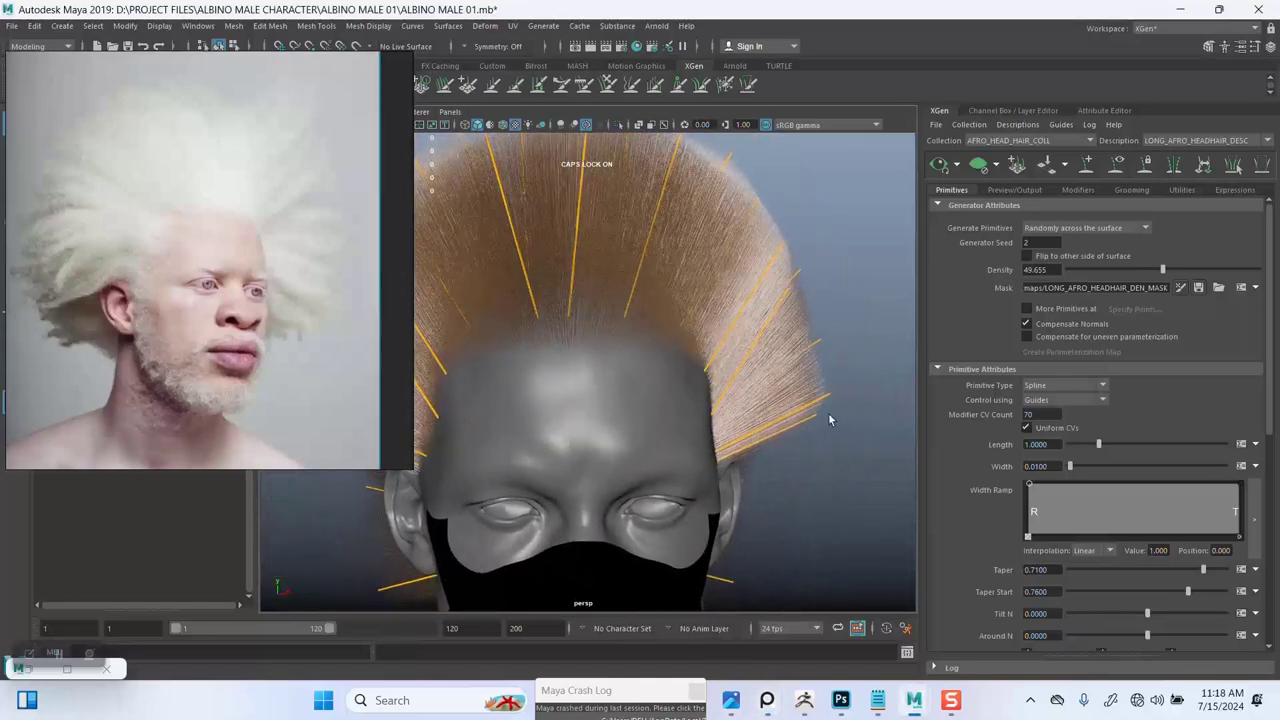
Step: Disable the preview restriction to only primitives in the view for the long afro hair description
{"action": "left_click", "coordinate": [1080, 190]}
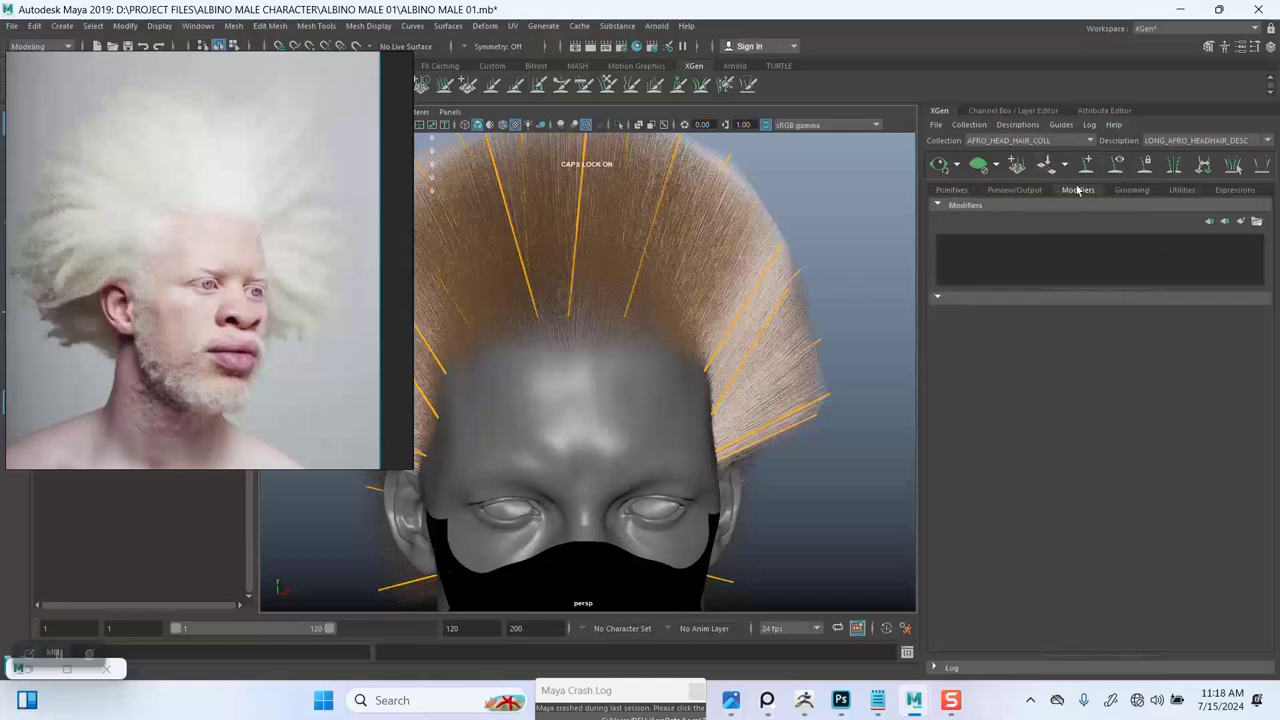
{"action": "left_click_drag", "start_coordinate": [794, 397], "coordinate": [783, 400], "text": "alt"}
{"action": "right_click_drag", "start_coordinate": [783, 400], "coordinate": [805, 350], "text": "alt"}
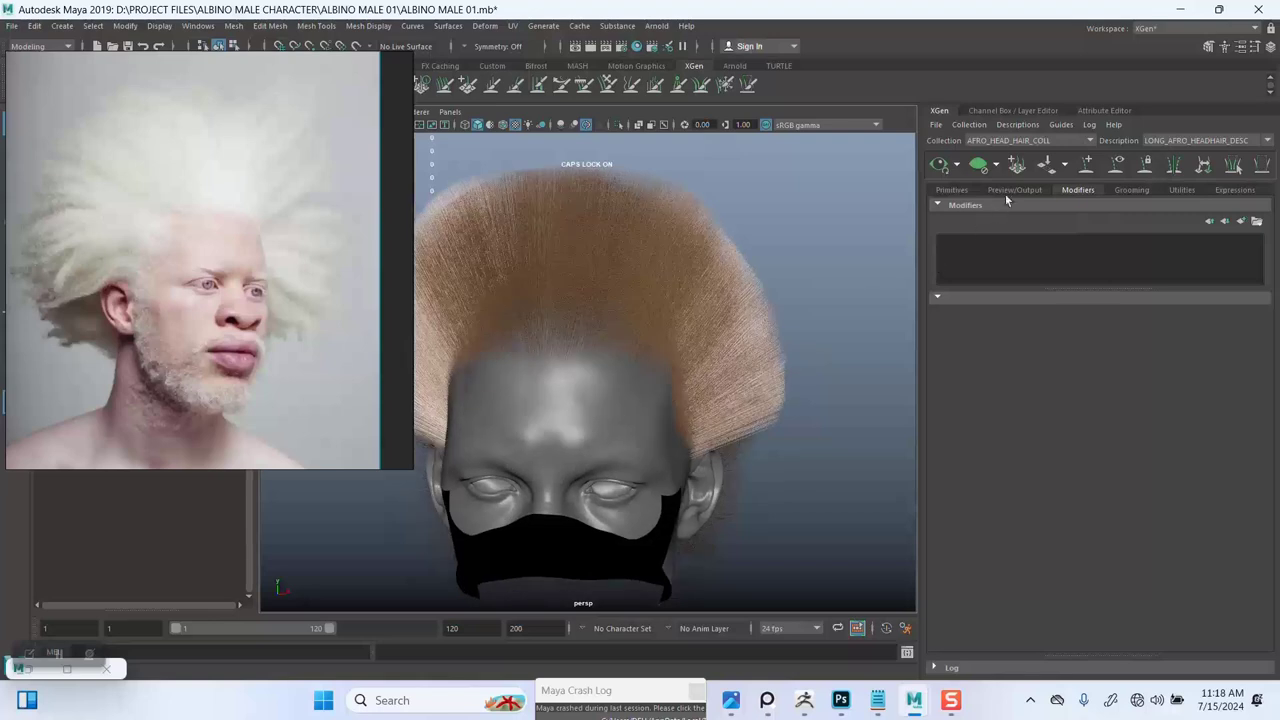
{"action": "left_click", "coordinate": [1013, 191]}
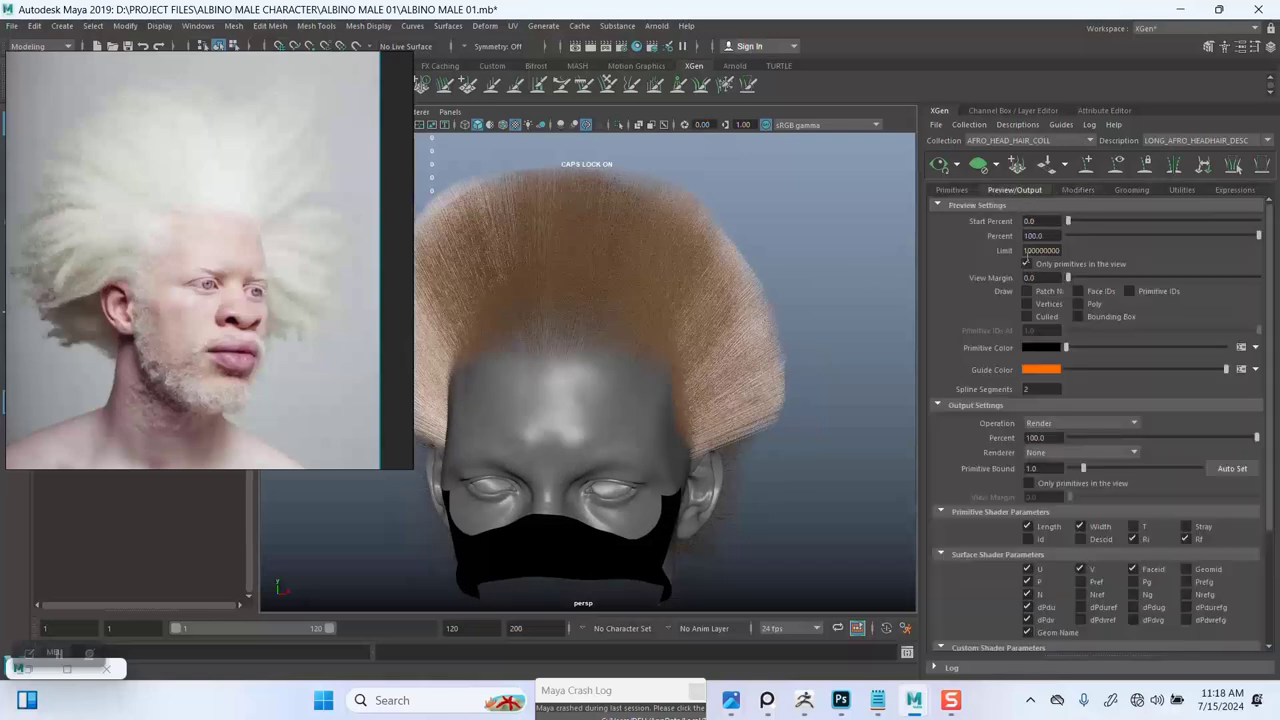
{"action": "left_click", "coordinate": [1026, 264]}
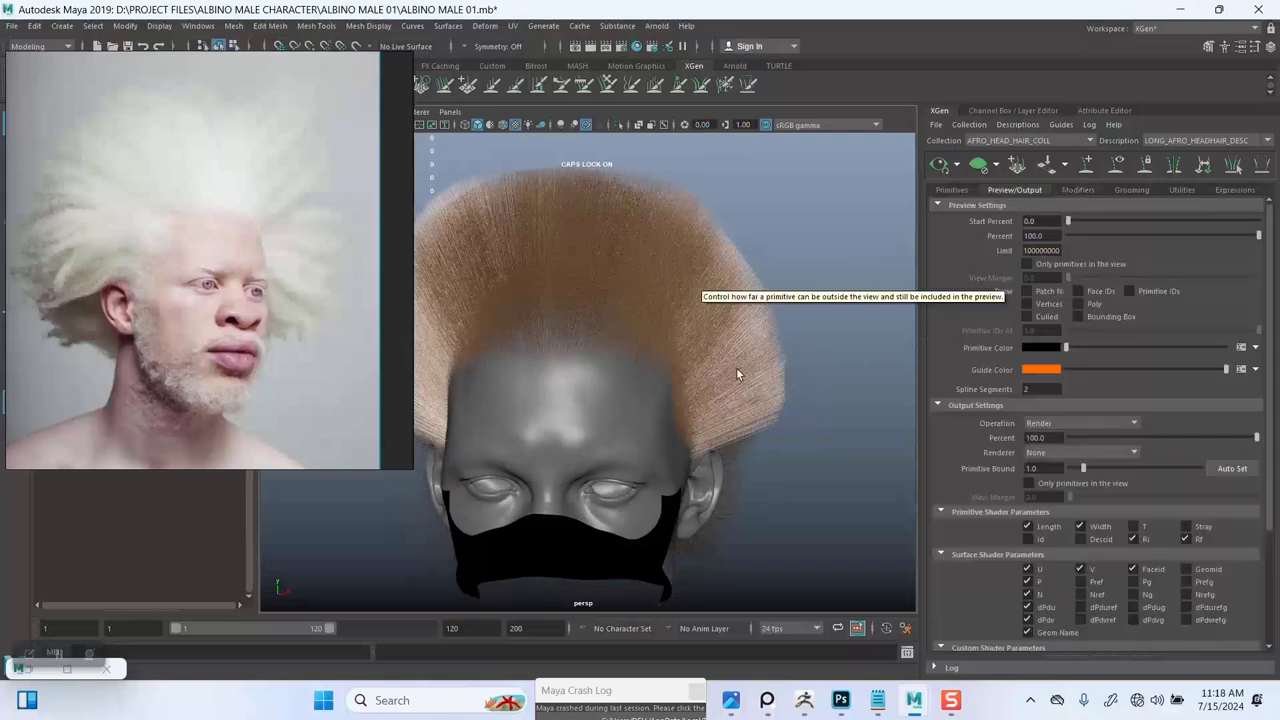
{"action": "left_click_drag", "start_coordinate": [737, 371], "coordinate": [791, 343], "text": "alt"}
{"action": "right_click_drag", "start_coordinate": [791, 344], "coordinate": [800, 360], "text": "alt"}
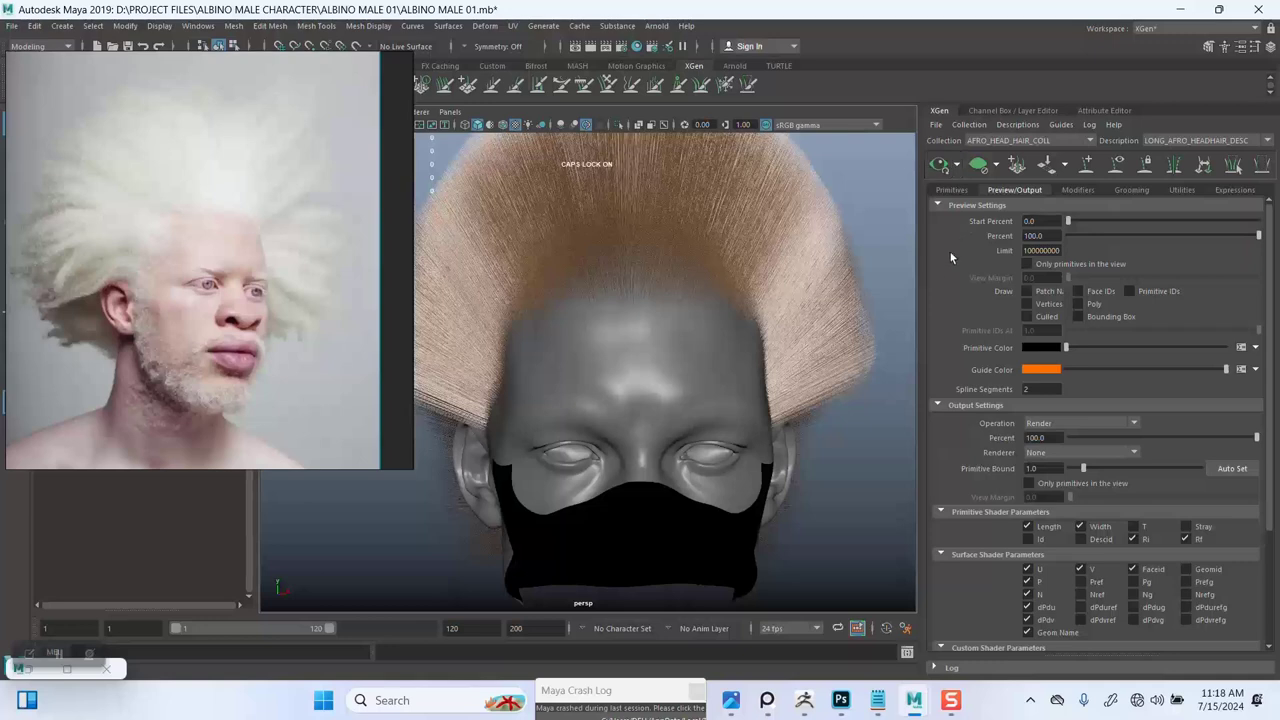
Step: Set the hair generator density to 80
{"action": "left_click", "coordinate": [960, 191]}
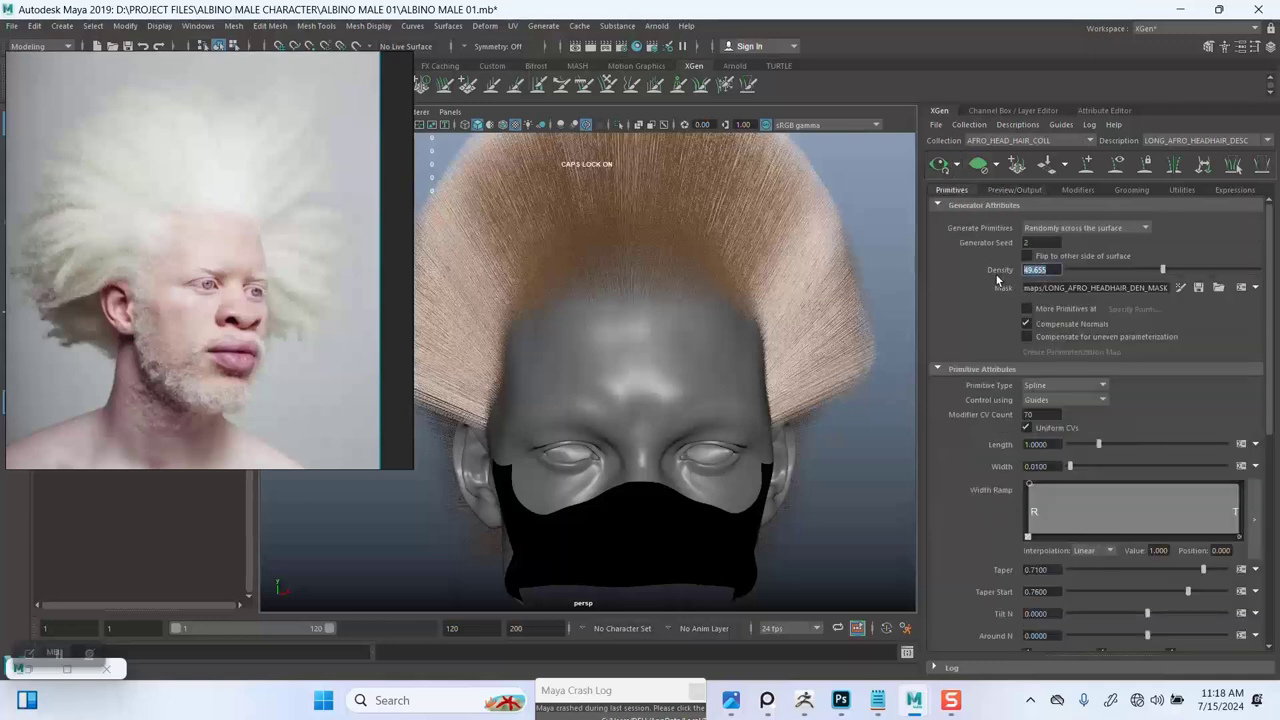
{"action": "type", "text": "80"}
{"action": "key", "text": "Return"}
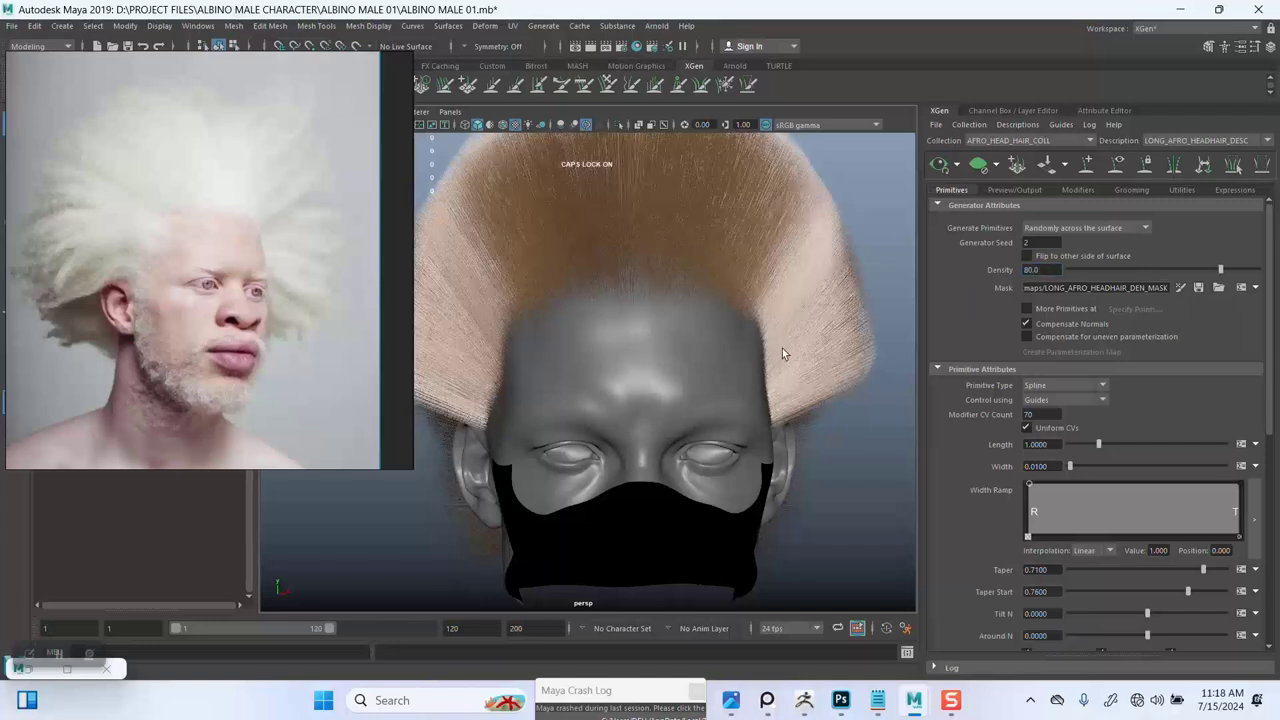
{"action": "scroll", "coordinate": [708, 380], "scroll_direction": "down", "scroll_amount": 2}
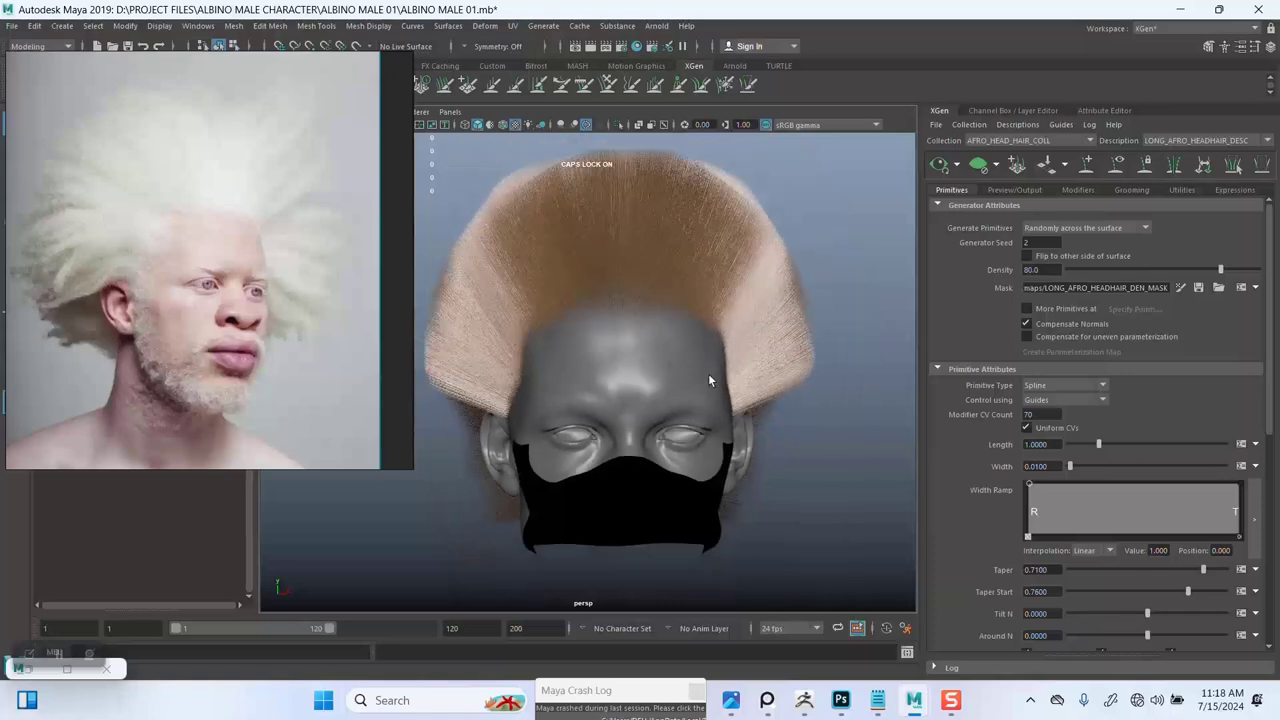
Step: Set the hair primitives' Modifier CV Count to 150
{"action": "left_click_drag", "start_coordinate": [704, 397], "coordinate": [780, 440], "text": "alt"}
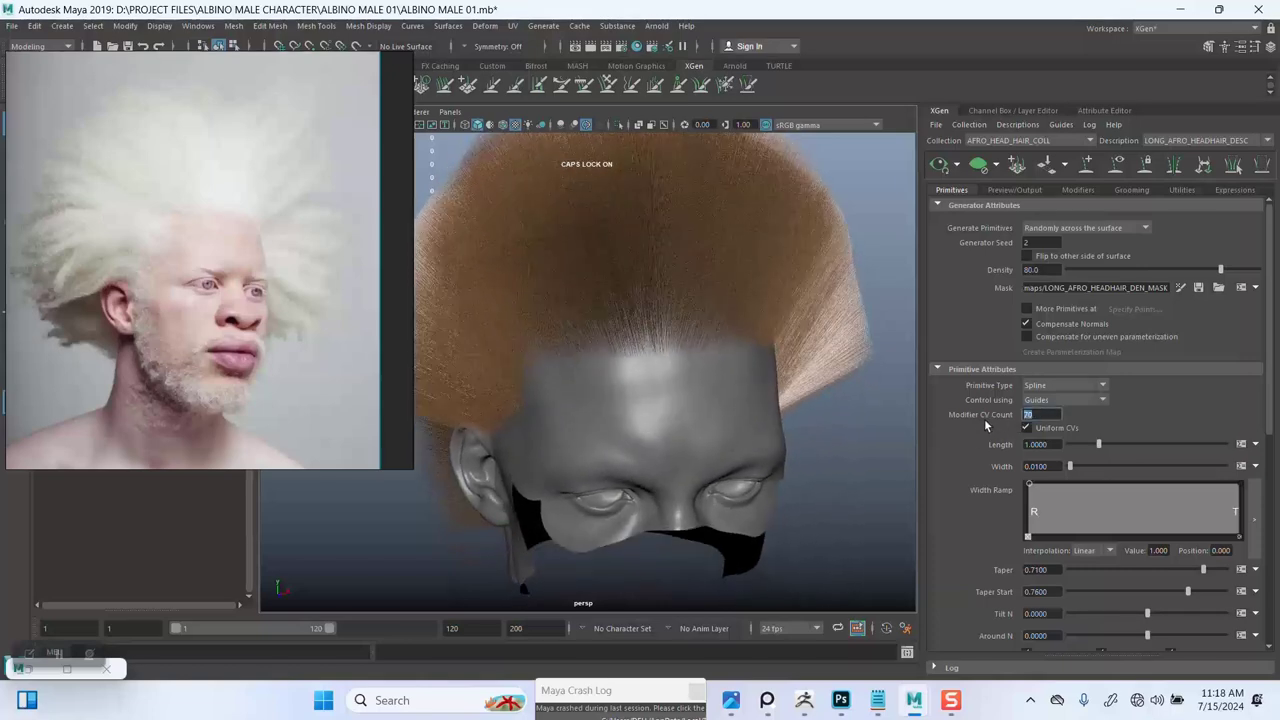
{"action": "type", "text": "150"}
{"action": "key", "text": "Return"}
{"action": "scroll", "coordinate": [748, 429], "scroll_direction": "up", "scroll_amount": 1}
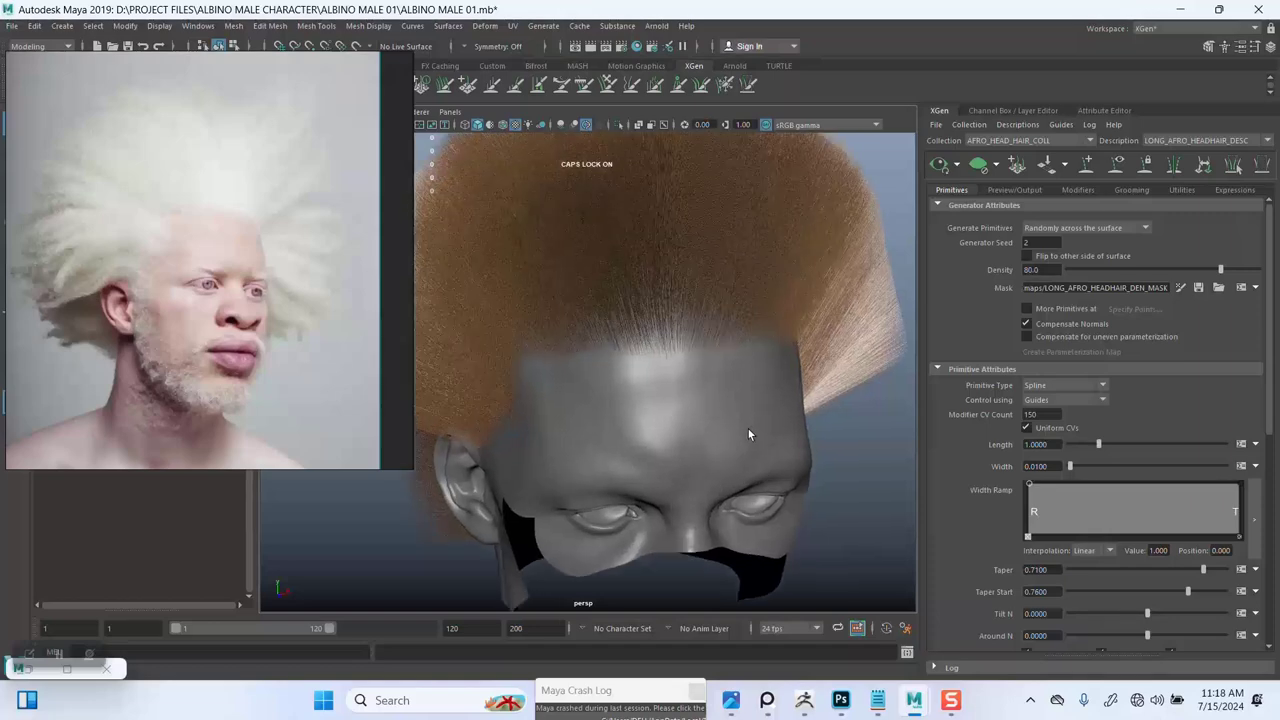
{"action": "left_click_drag", "start_coordinate": [753, 417], "coordinate": [758, 360], "text": "alt"}
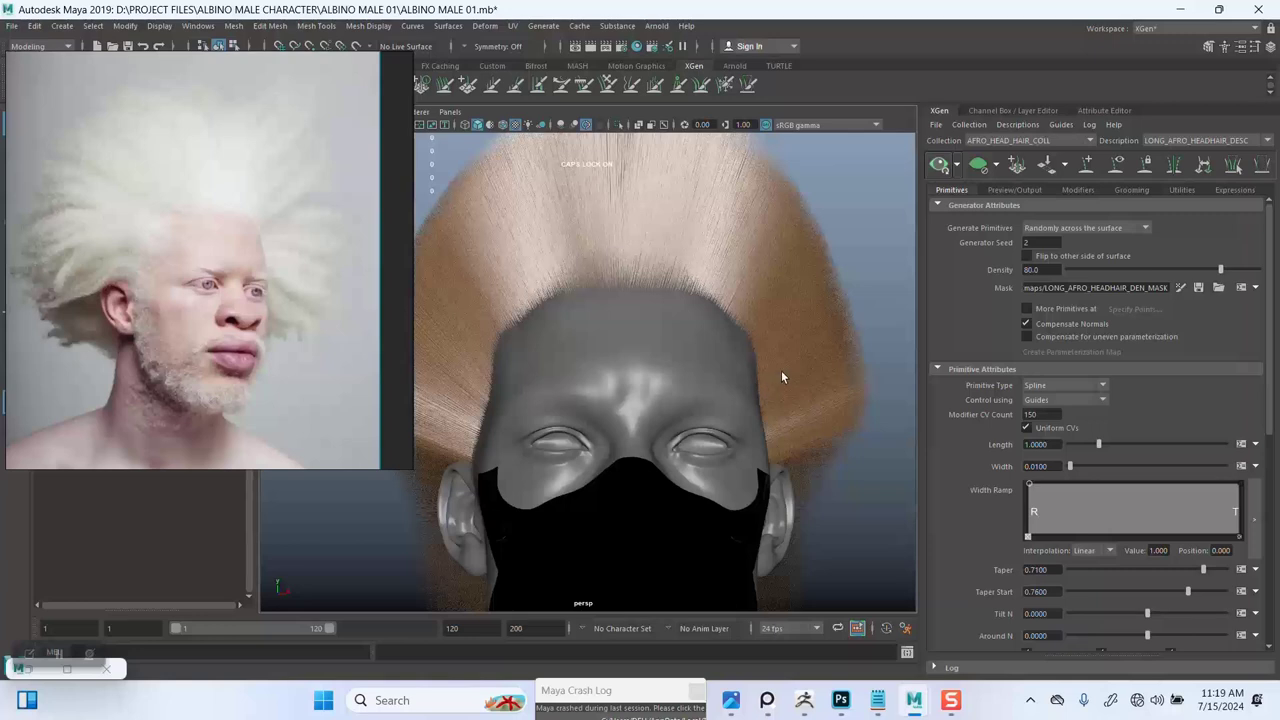
Step: Open the hair description's modifier settings and examine the curly blonde hair reference for its clump structure
{"action": "left_click", "coordinate": [1078, 190]}
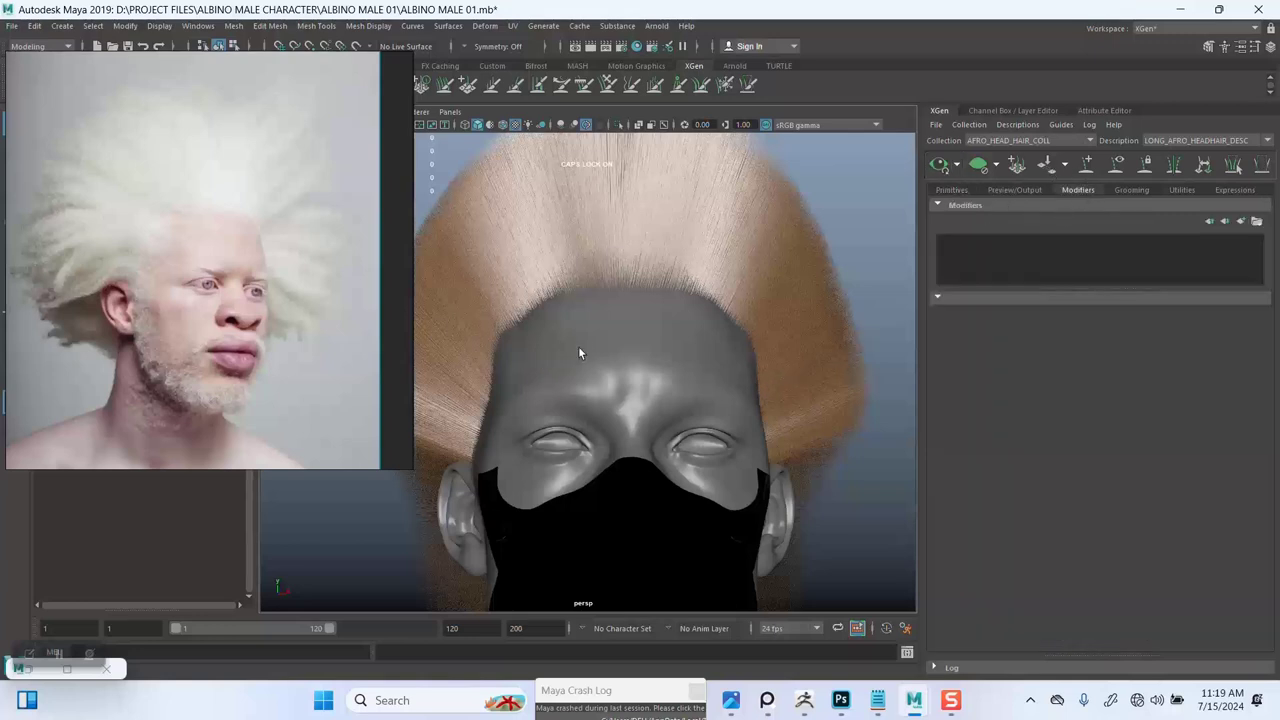
{"action": "left_click_drag", "start_coordinate": [578, 352], "coordinate": [598, 374], "text": "alt"}
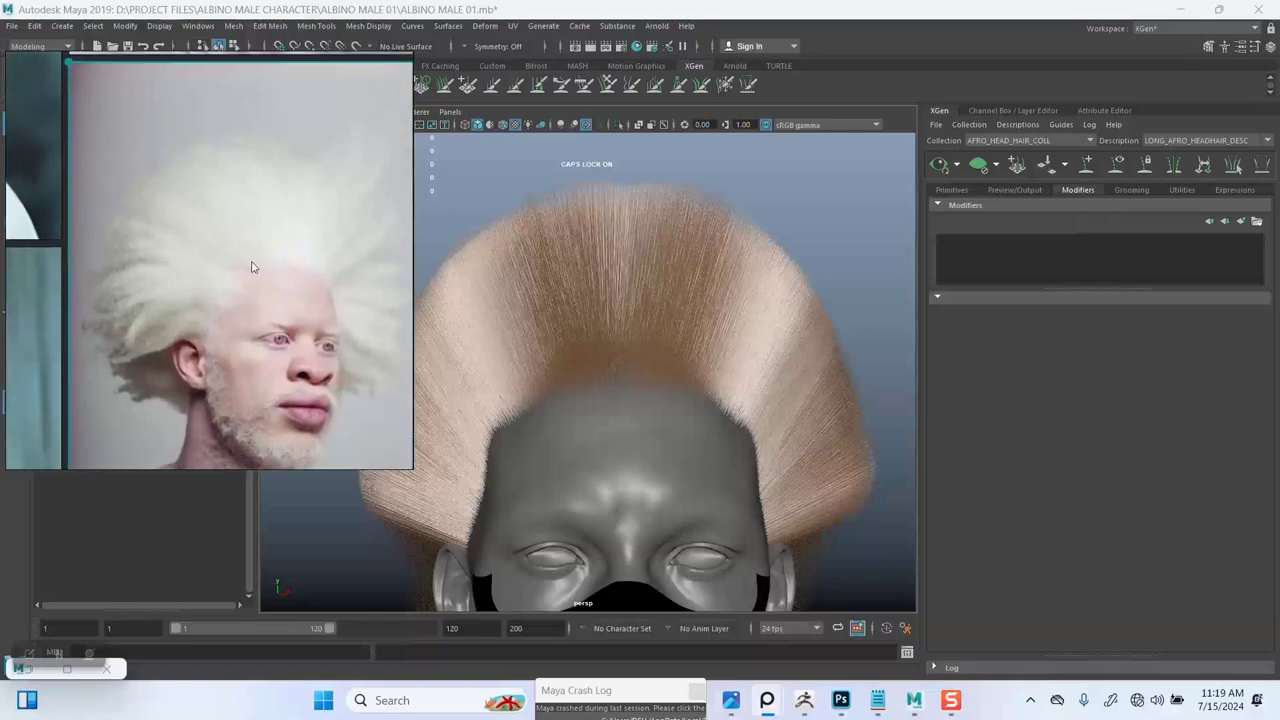
{"action": "scroll", "coordinate": [252, 267], "scroll_direction": "down", "scroll_amount": 8}
{"action": "middle_click_drag", "start_coordinate": [232, 266], "coordinate": [292, 280]}
{"action": "scroll", "coordinate": [226, 247], "scroll_direction": "up", "scroll_amount": 7}
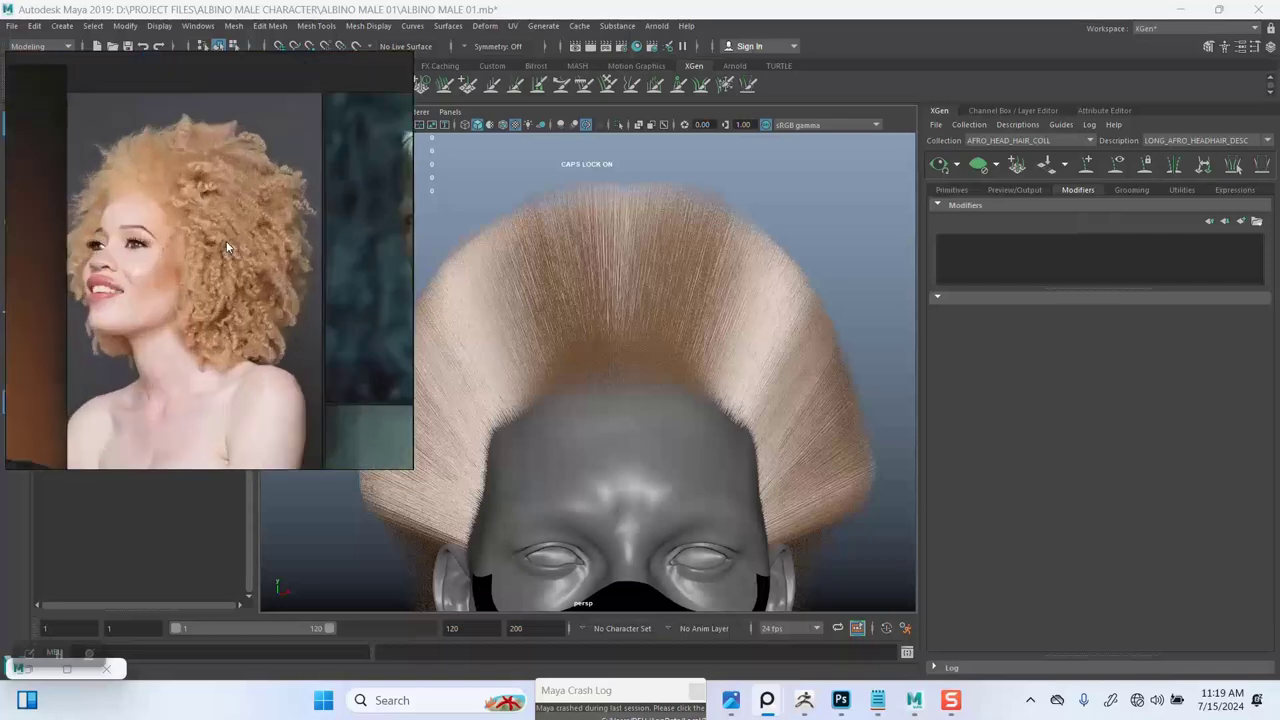
{"action": "scroll", "coordinate": [227, 248], "scroll_direction": "up", "scroll_amount": 2}
{"action": "scroll", "coordinate": [226, 241], "scroll_direction": "down", "scroll_amount": 2}
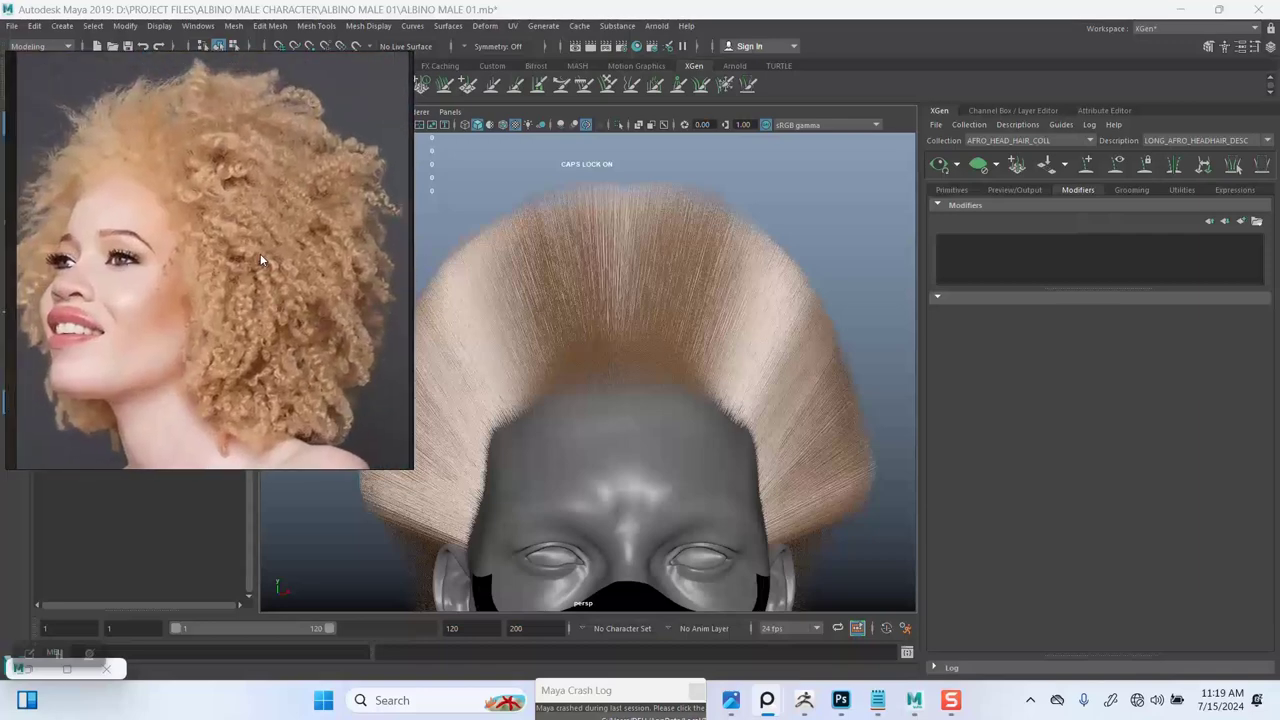
{"action": "scroll", "coordinate": [249, 246], "scroll_direction": "down", "scroll_amount": 3}
{"action": "scroll", "coordinate": [249, 246], "scroll_direction": "down", "scroll_amount": 4}
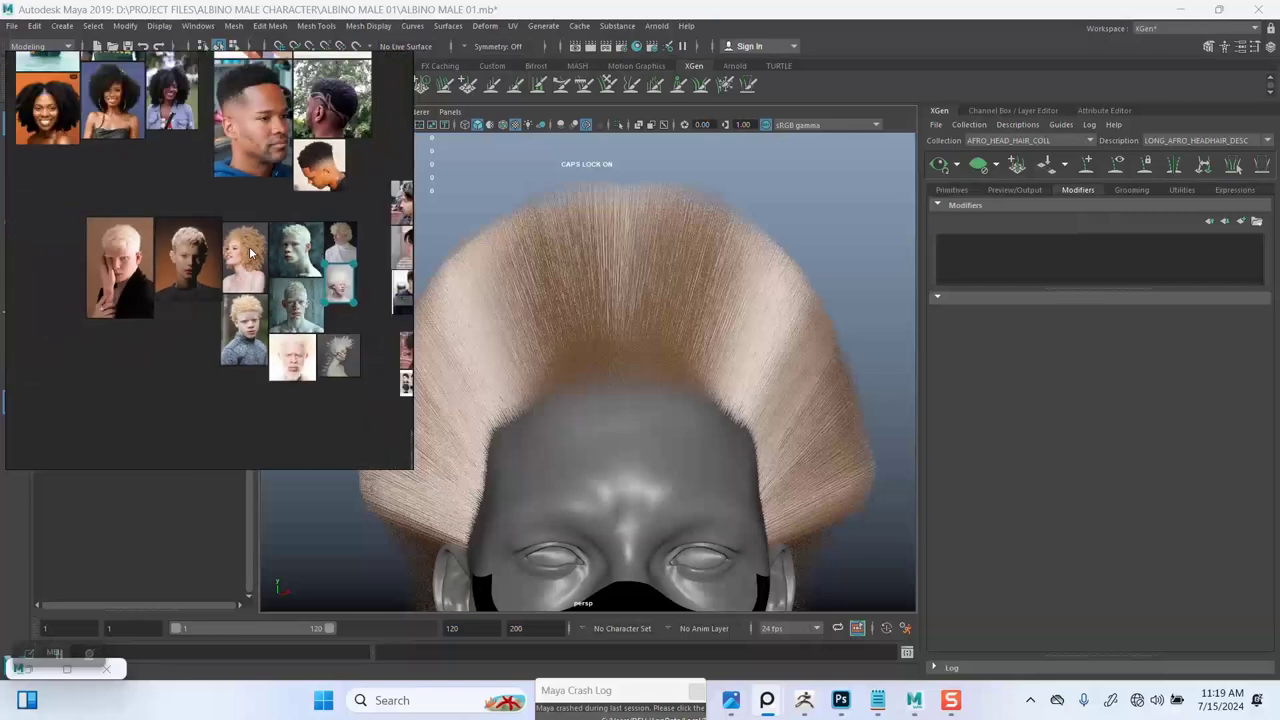
Step: Examine the dark afro hair references up close for clumping and strand texture
{"action": "middle_click_drag", "start_coordinate": [264, 254], "coordinate": [279, 293]}
{"action": "scroll", "coordinate": [175, 129], "scroll_direction": "up", "scroll_amount": 3}
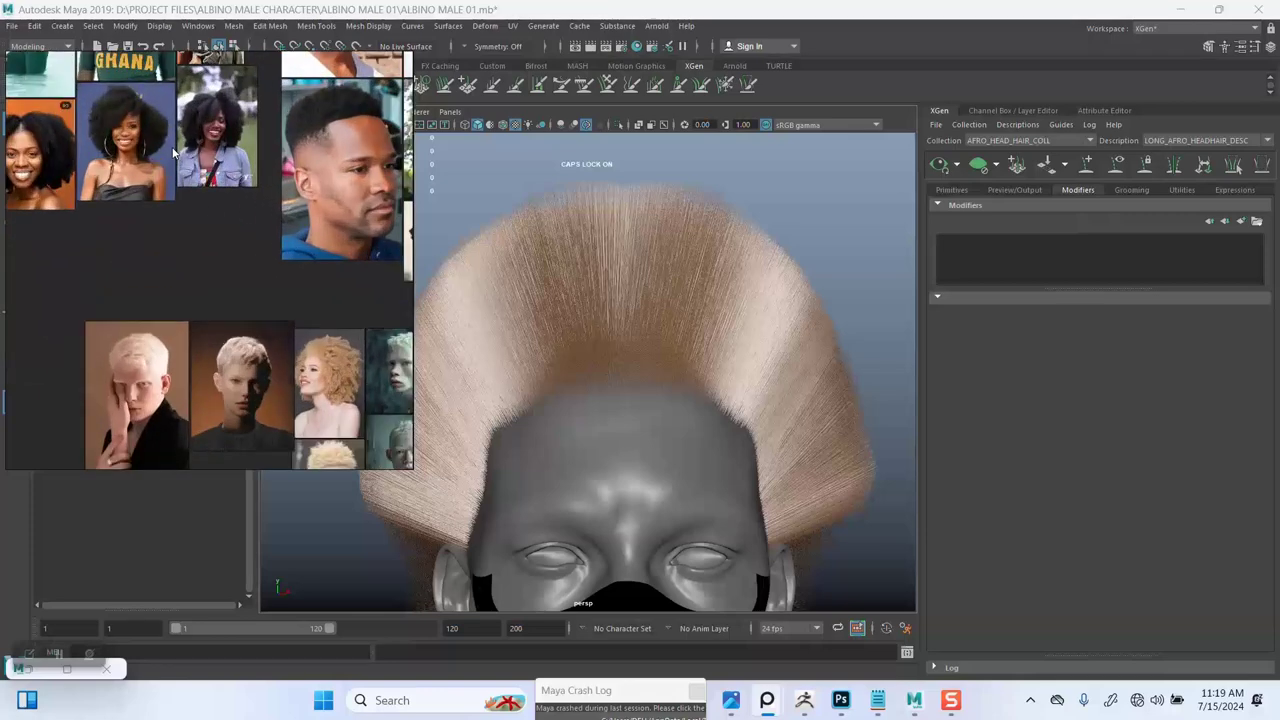
{"action": "middle_click_drag", "start_coordinate": [175, 129], "coordinate": [297, 248]}
{"action": "middle_click_drag", "start_coordinate": [190, 80], "coordinate": [216, 142]}
{"action": "scroll", "coordinate": [216, 142], "scroll_direction": "up", "scroll_amount": 2}
{"action": "scroll", "coordinate": [218, 187], "scroll_direction": "up", "scroll_amount": 4}
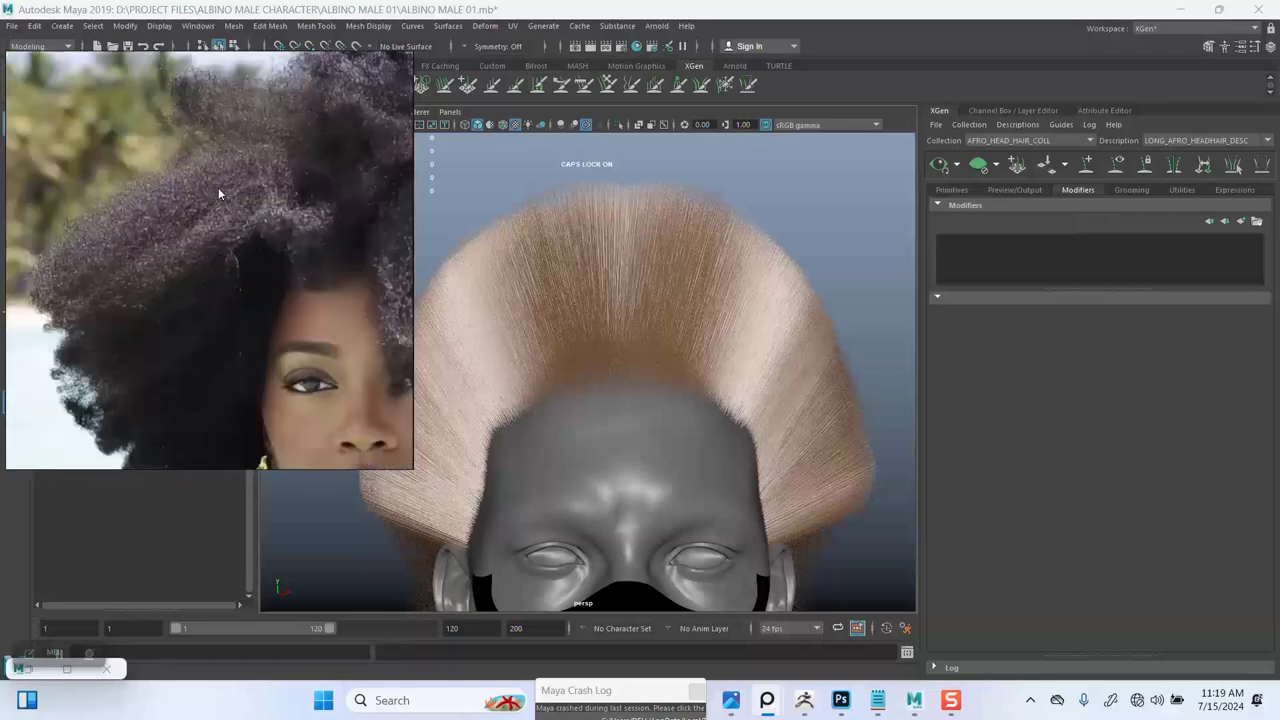
{"action": "scroll", "coordinate": [218, 211], "scroll_direction": "down", "scroll_amount": 2}
{"action": "scroll", "coordinate": [218, 211], "scroll_direction": "down", "scroll_amount": 2}
{"action": "scroll", "coordinate": [230, 225], "scroll_direction": "up", "scroll_amount": 5}
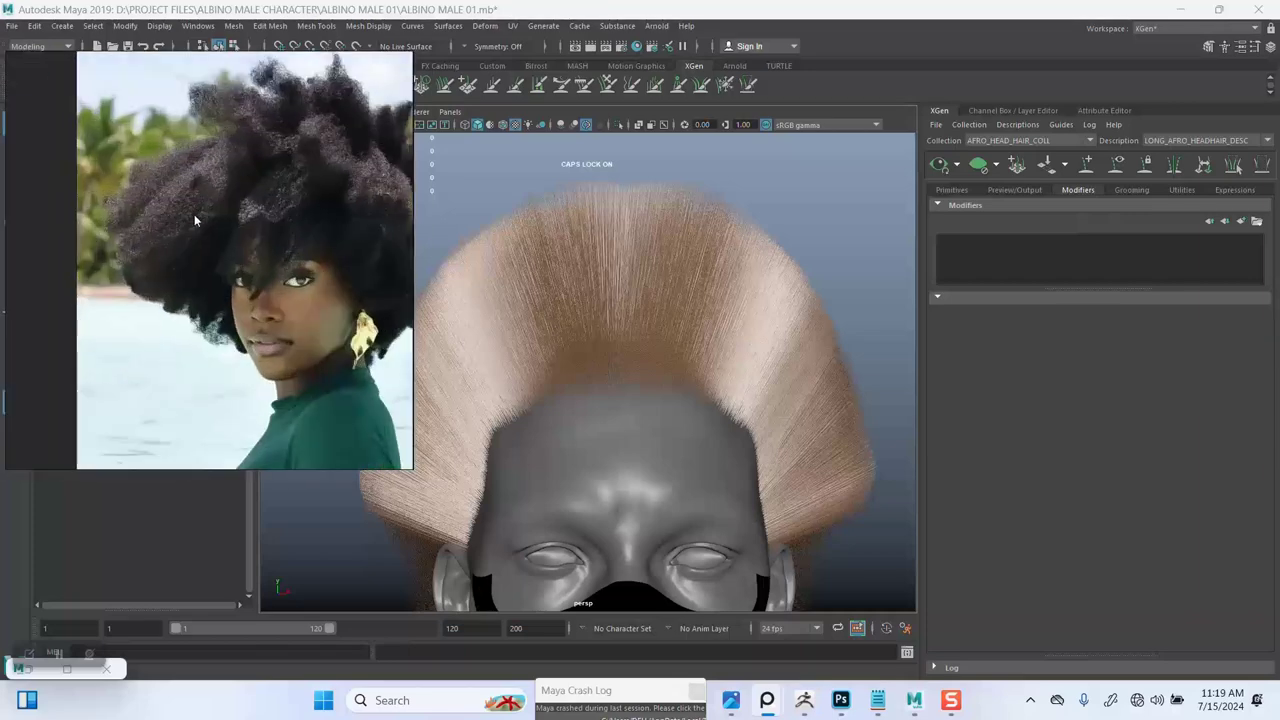
{"action": "scroll", "coordinate": [236, 233], "scroll_direction": "up", "scroll_amount": 6}
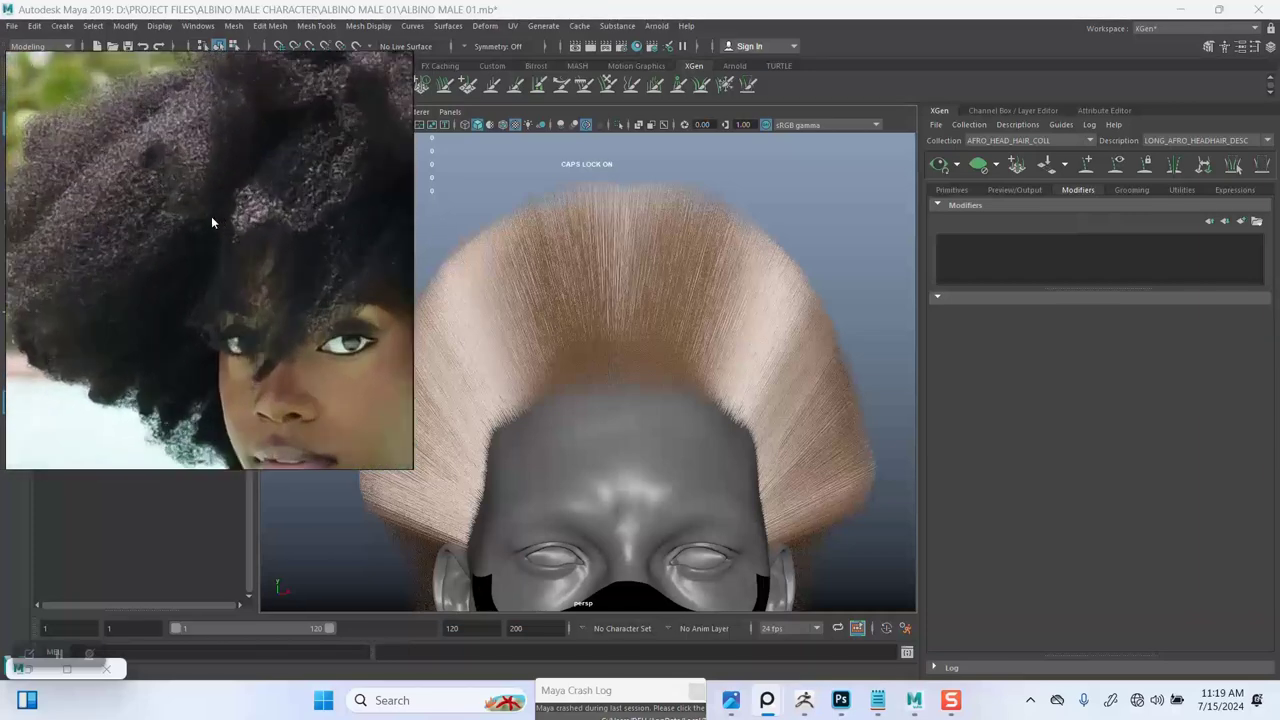
{"action": "scroll", "coordinate": [222, 210], "scroll_direction": "down", "scroll_amount": 3}
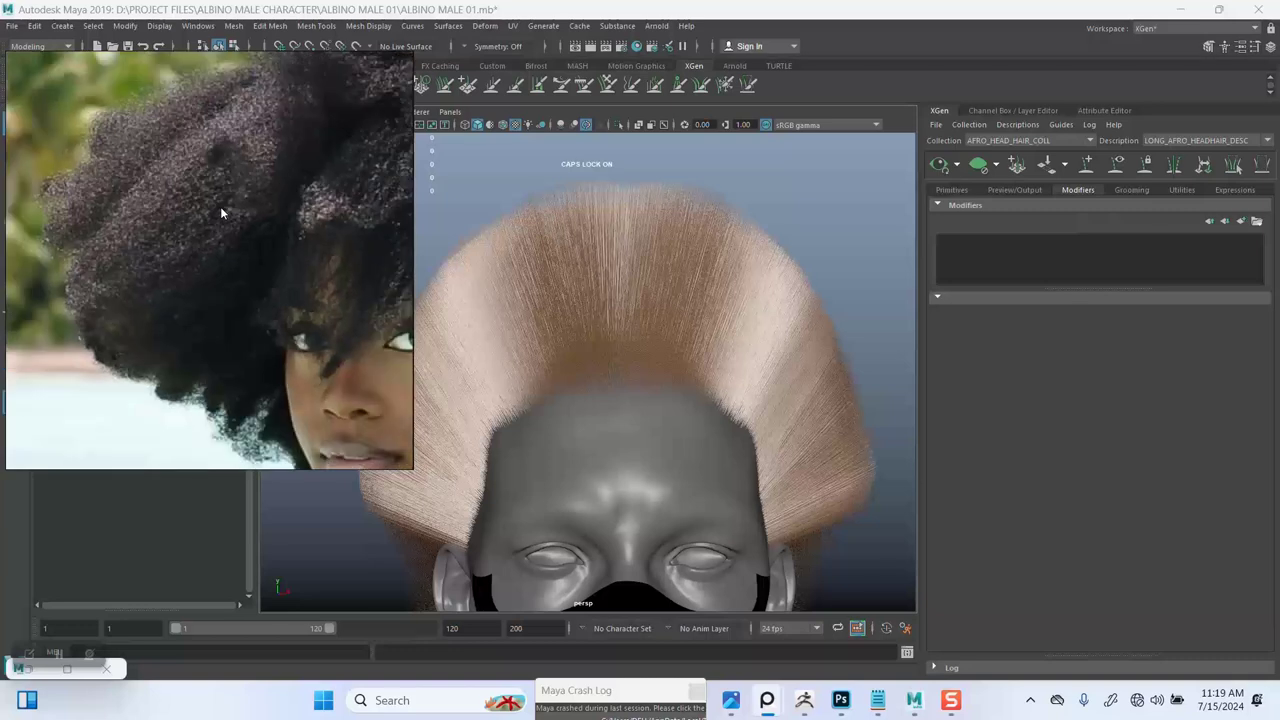
{"action": "left_click_drag", "start_coordinate": [194, 210], "coordinate": [142, 214]}
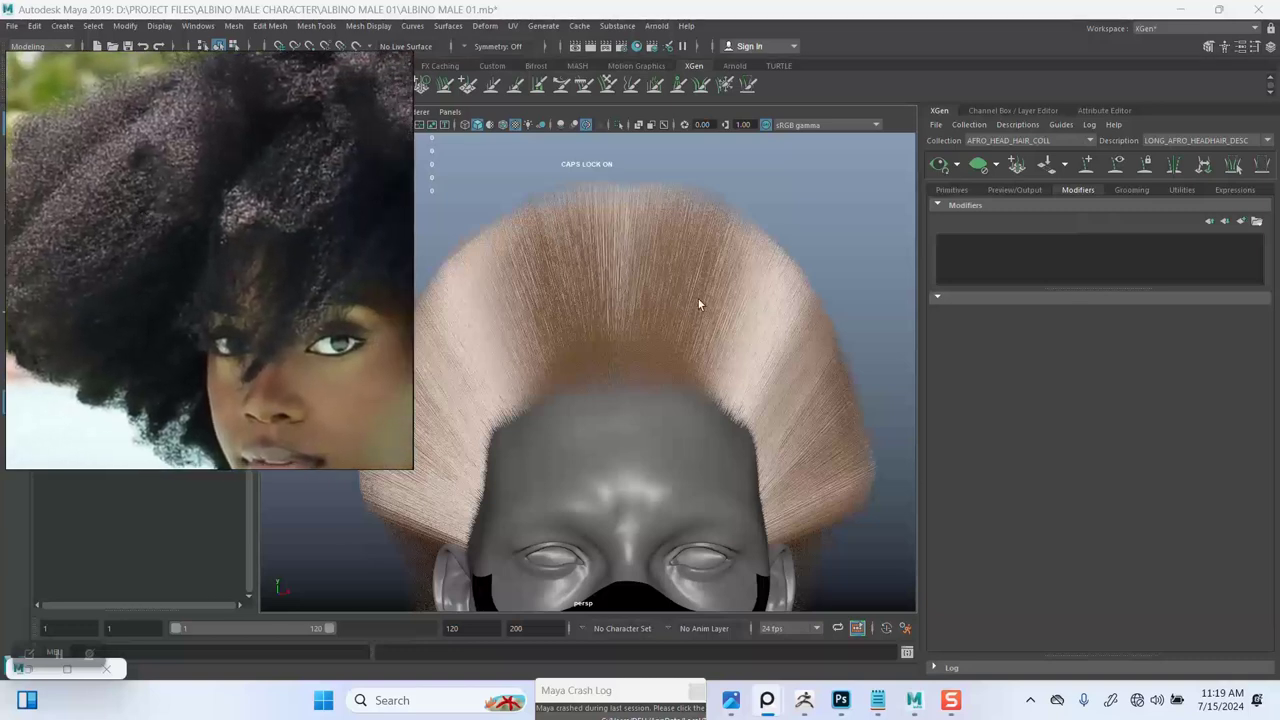
Step: Add a Clumping modifier to the long afro hair description and bring the white-haired man's reference back into view
{"action": "left_click", "coordinate": [1241, 222]}
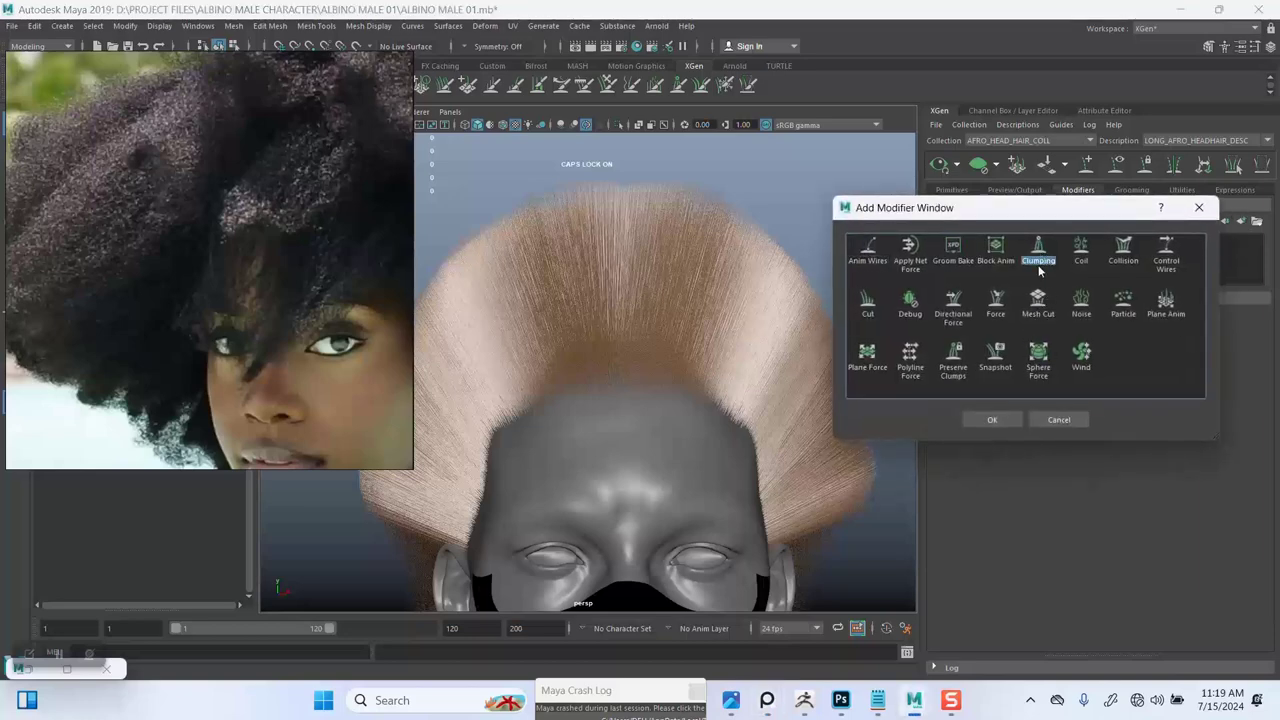
{"action": "left_click", "coordinate": [992, 420]}
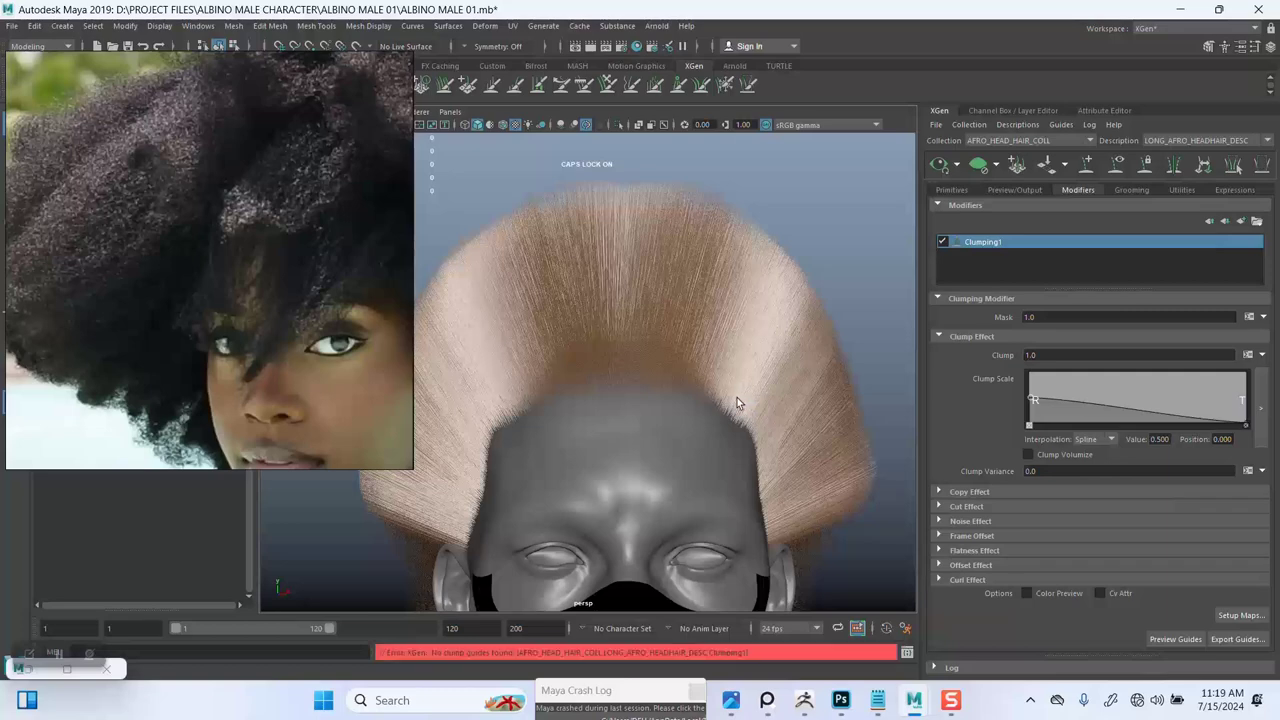
{"action": "scroll", "coordinate": [294, 266], "scroll_direction": "down", "scroll_amount": 5}
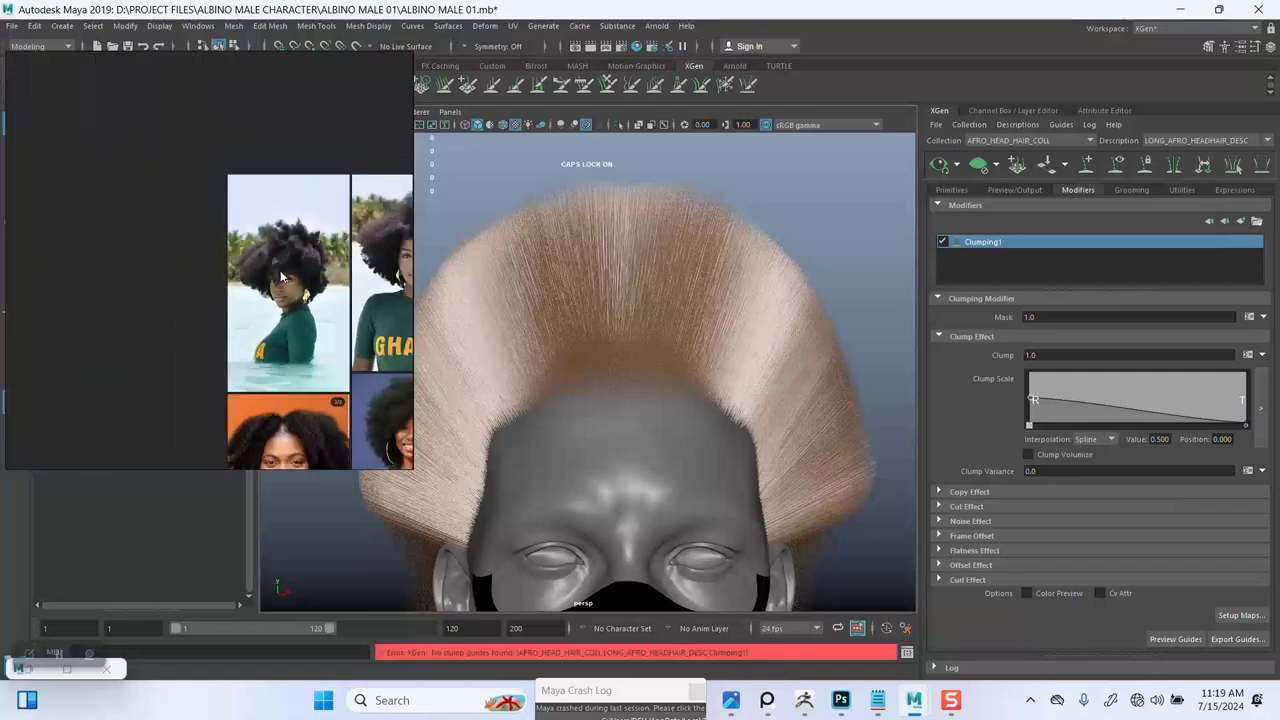
{"action": "scroll", "coordinate": [218, 265], "scroll_direction": "down", "scroll_amount": 5}
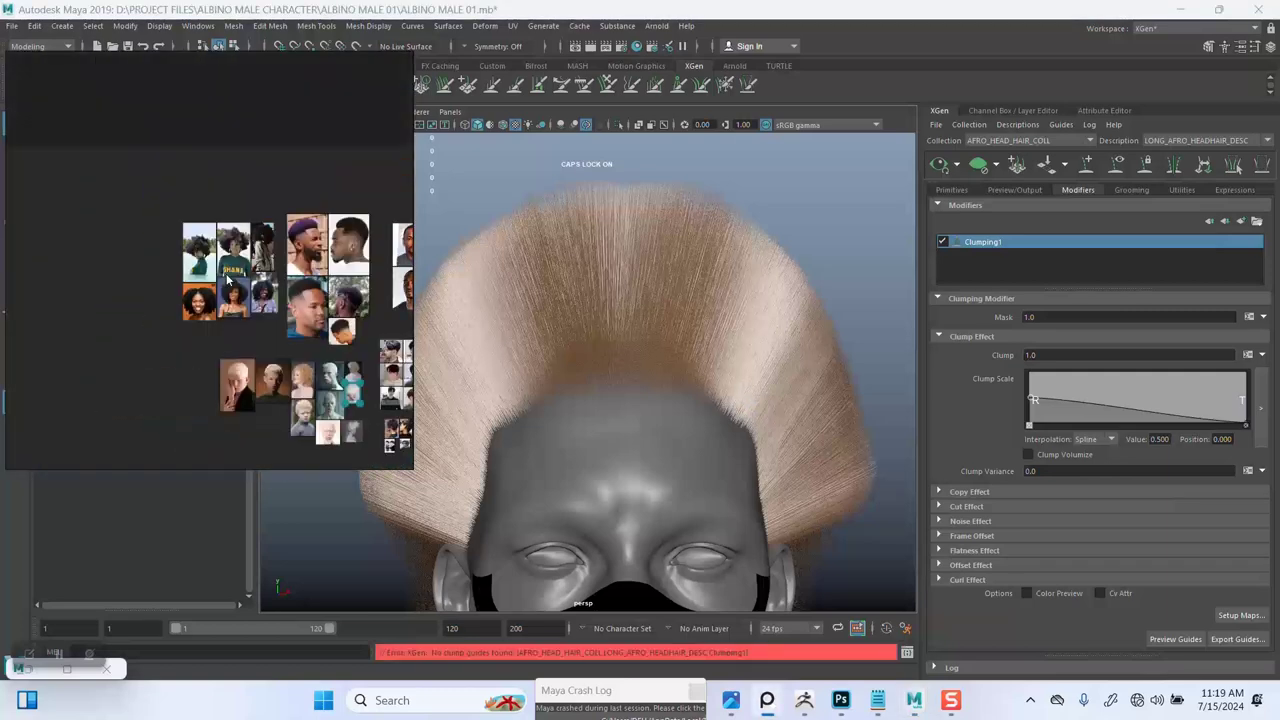
{"action": "double_click", "coordinate": [238, 272]}
{"action": "scroll", "coordinate": [238, 272], "scroll_direction": "up", "scroll_amount": 8}
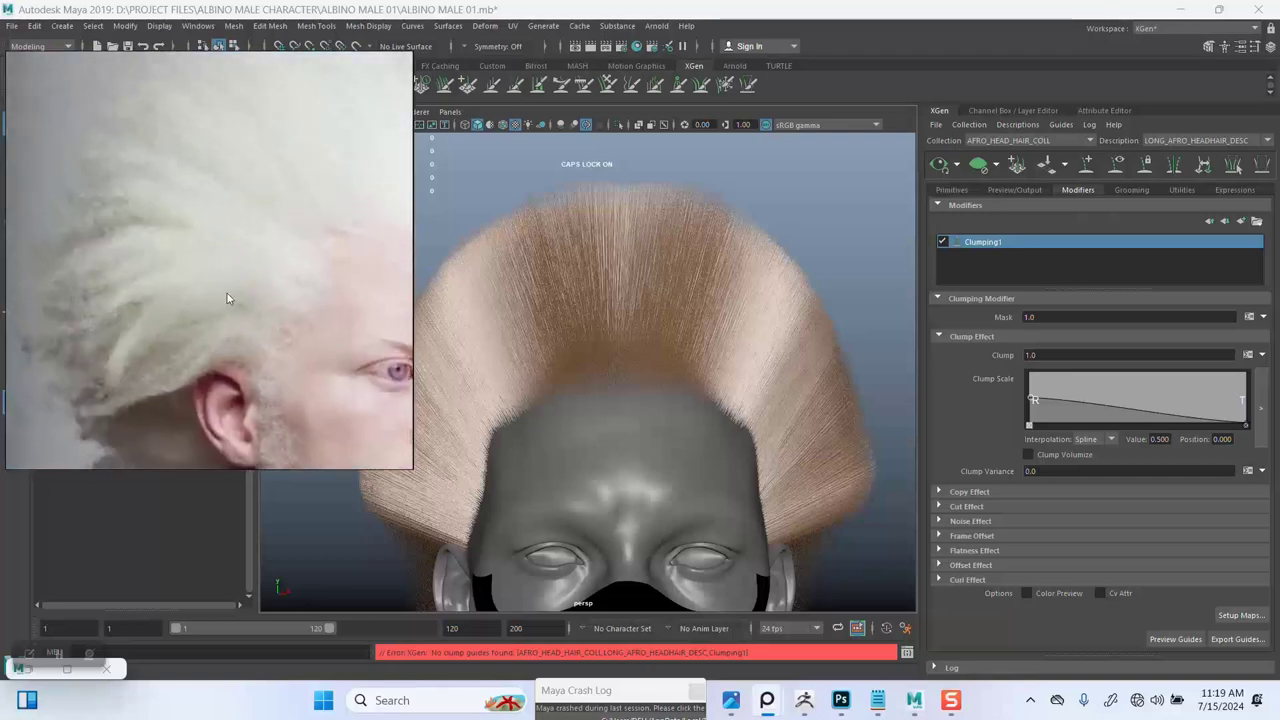
{"action": "scroll", "coordinate": [241, 286], "scroll_direction": "down", "scroll_amount": 6}
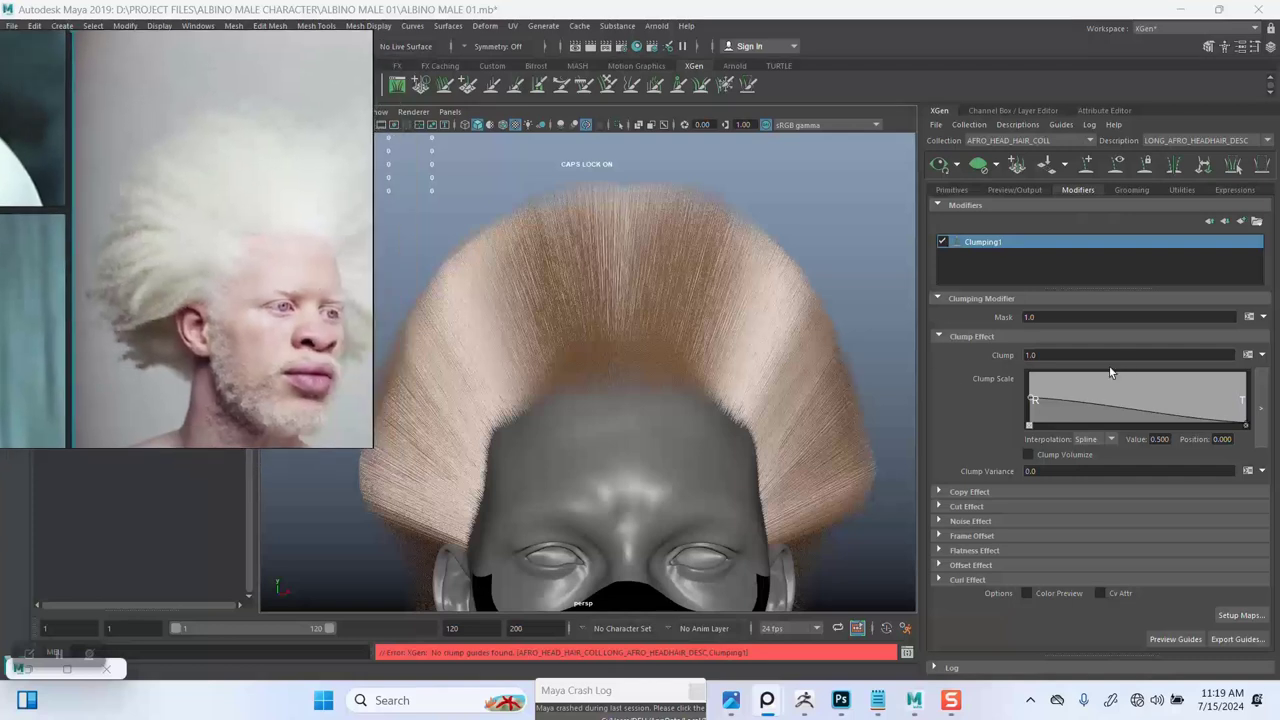
Step: Generate clumping points for the Clumping modifier with a density of 0.2 and a mask of 0.8
{"action": "left_click", "coordinate": [1241, 615]}
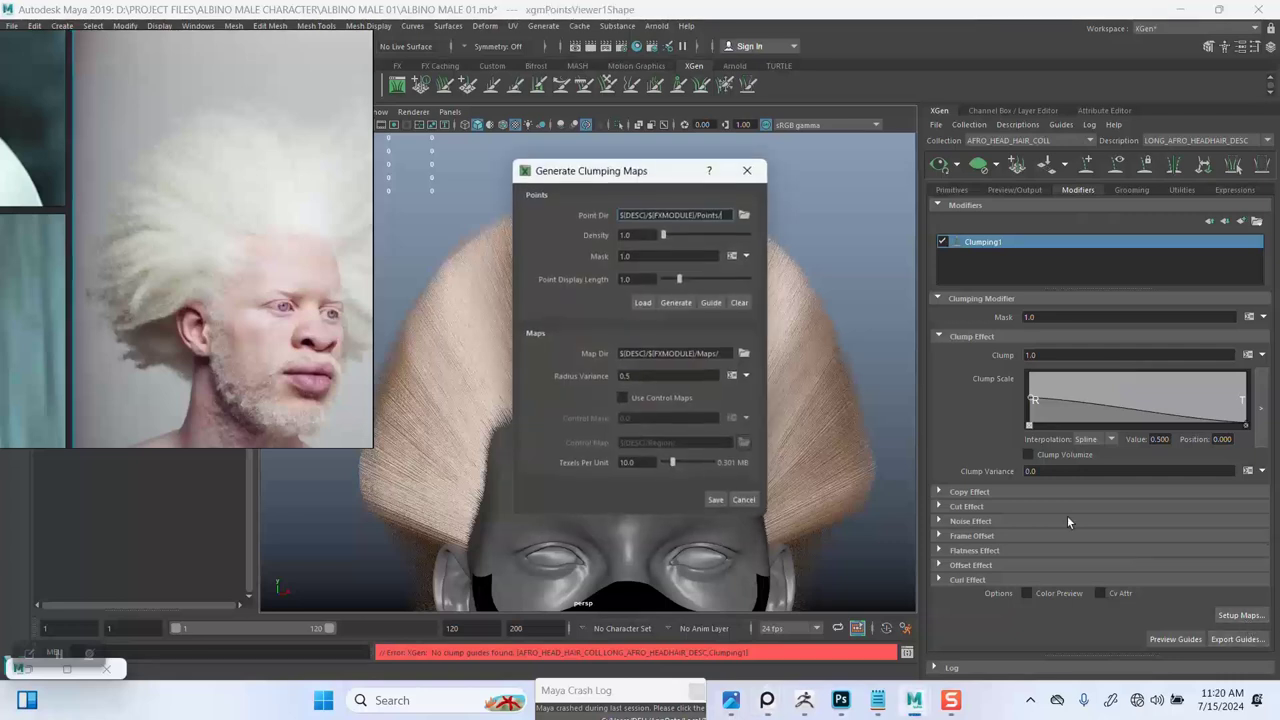
{"action": "left_click_drag", "start_coordinate": [645, 233], "coordinate": [597, 229]}
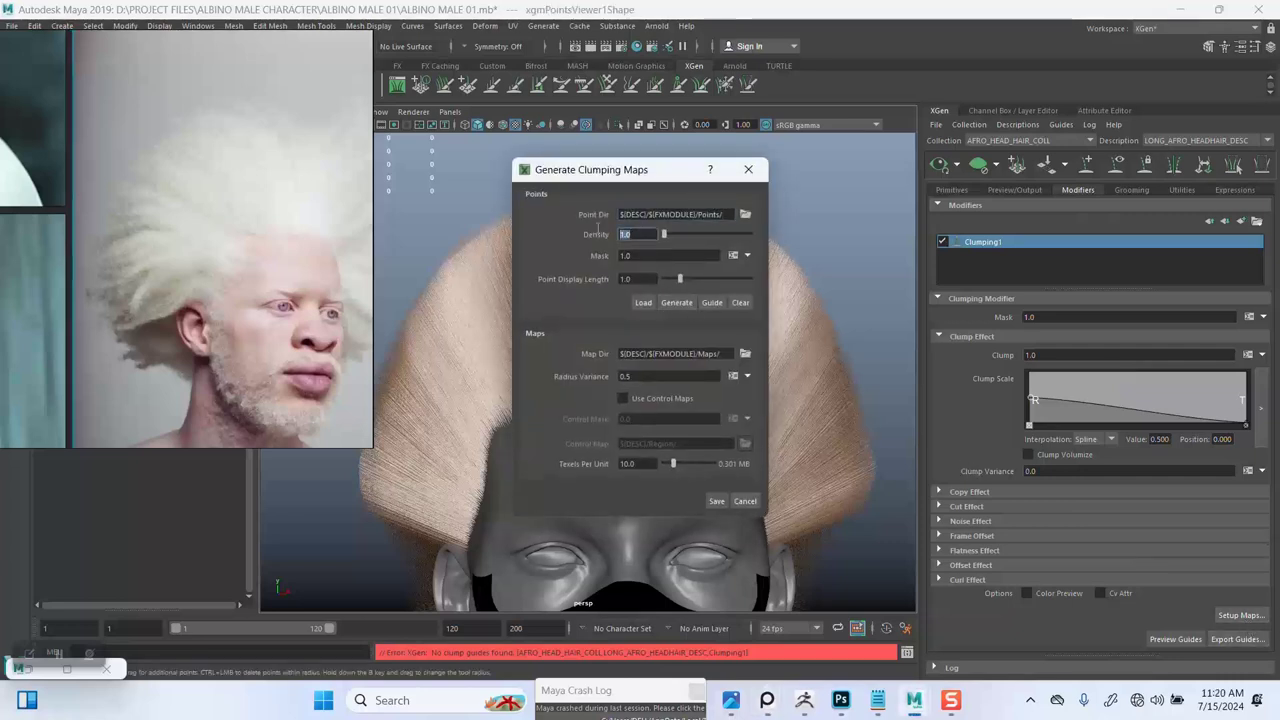
{"action": "type", "text": "0.2"}
{"action": "left_click_drag", "start_coordinate": [645, 256], "coordinate": [596, 257]}
{"action": "left_click_drag", "start_coordinate": [620, 176], "coordinate": [943, 152]}
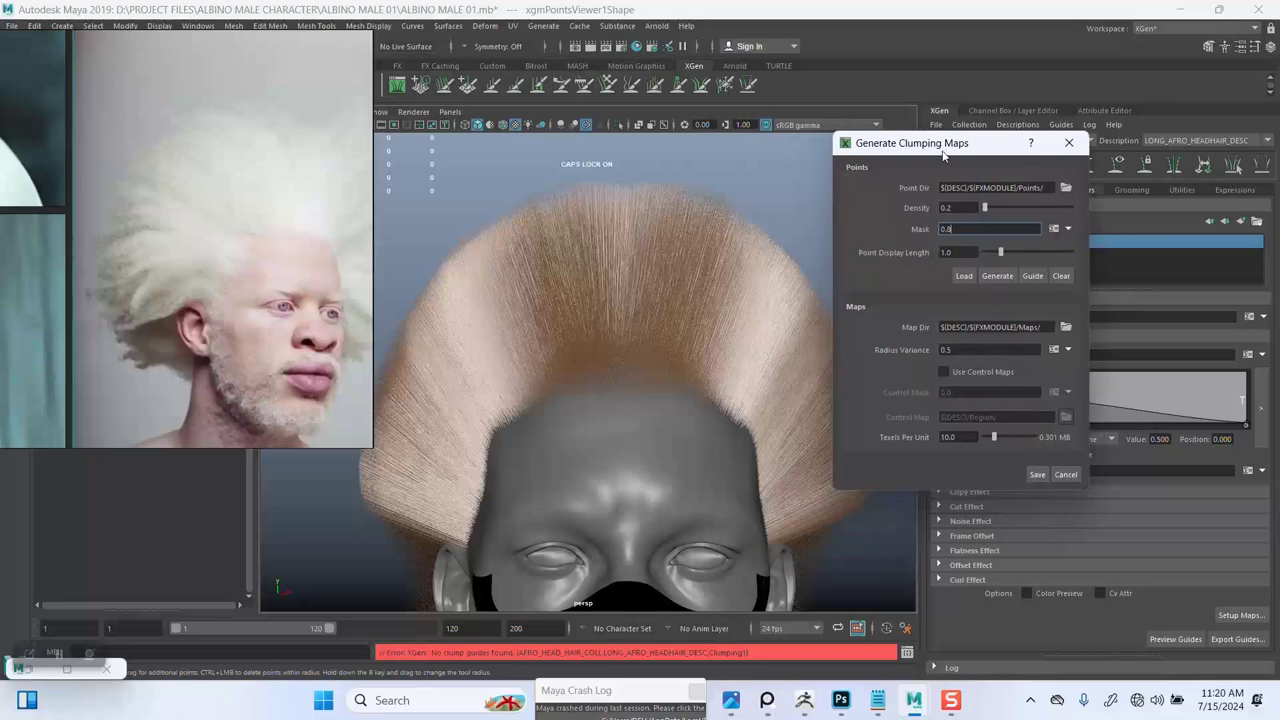
{"action": "left_click_drag", "start_coordinate": [660, 288], "coordinate": [855, 268], "text": "alt"}
{"action": "left_click", "coordinate": [990, 279]}
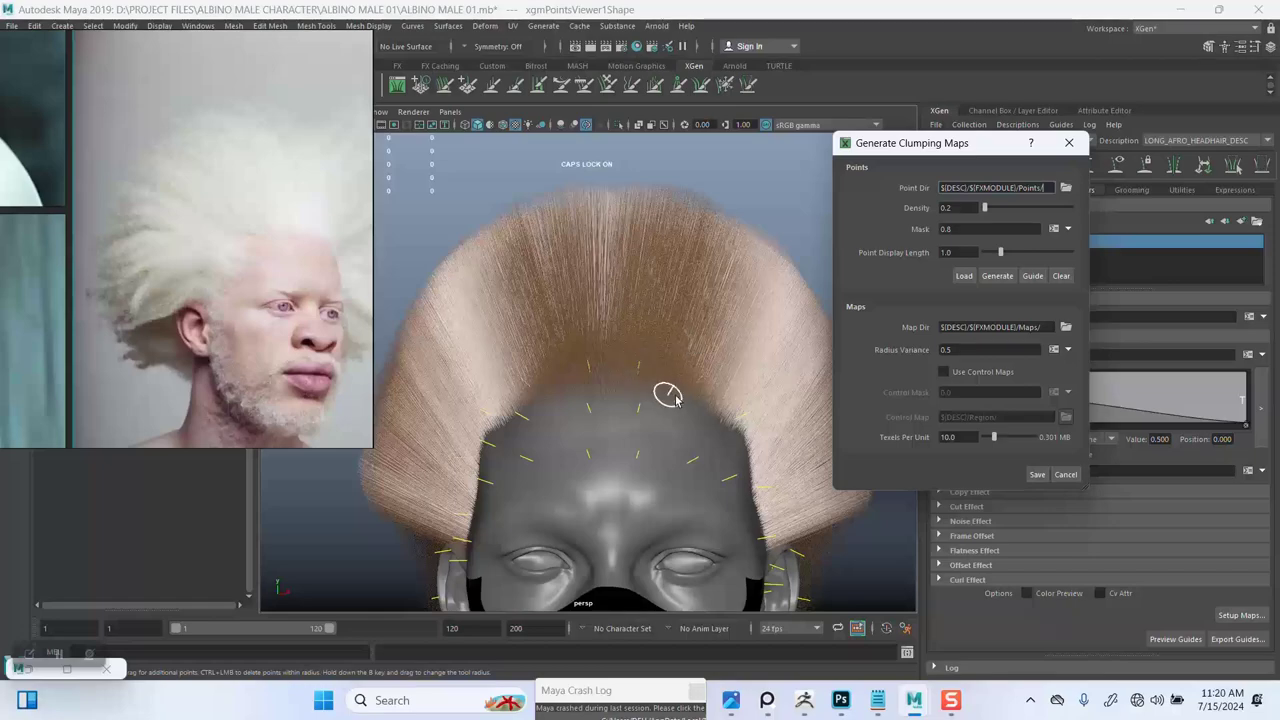
Step: Clear the hair preview and check the distribution of the clumping points across the scalp
{"action": "left_click_drag", "start_coordinate": [606, 386], "coordinate": [761, 435], "text": "alt"}
{"action": "left_click_drag", "start_coordinate": [924, 150], "coordinate": [952, 237]}
{"action": "left_click", "coordinate": [977, 165]}
{"action": "left_click_drag", "start_coordinate": [700, 318], "coordinate": [594, 294], "text": "alt"}
{"action": "left_click_drag", "start_coordinate": [711, 409], "coordinate": [612, 298], "text": "alt"}
Step: Set the clumping map mask to 1 and regenerate the clumping points
{"action": "left_click_drag", "start_coordinate": [976, 315], "coordinate": [935, 318]}
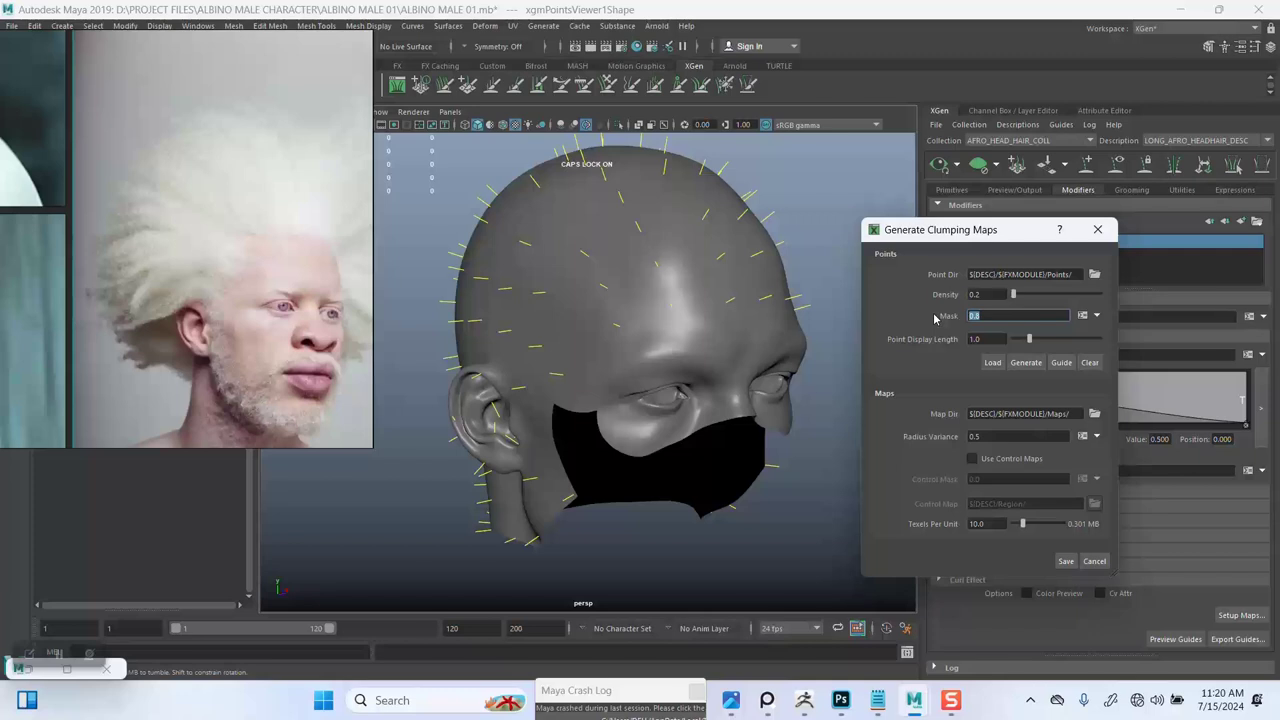
{"action": "type", "text": "1"}
{"action": "left_click", "coordinate": [1024, 362]}
{"action": "left_click_drag", "start_coordinate": [645, 305], "coordinate": [569, 263], "text": "alt"}
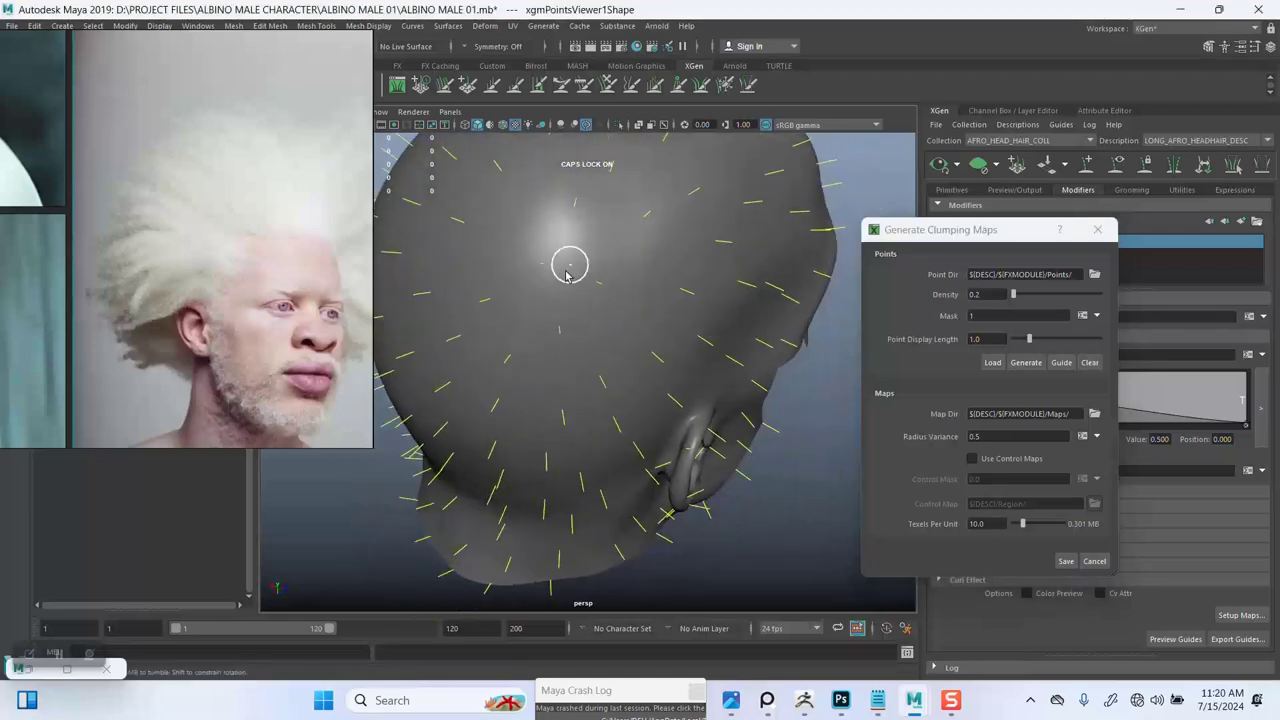
Step: Set the clumping map mask to 0.9 and regenerate the clumping points
{"action": "mouse_move", "coordinate": [603, 306]}
{"action": "left_mouse_down", "text": "alt"}
{"action": "mouse_move", "coordinate": [701, 271]}
{"action": "mouse_move", "coordinate": [646, 297]}
{"action": "mouse_move", "coordinate": [551, 271]}
{"action": "mouse_move", "coordinate": [620, 290]}
{"action": "left_mouse_up", "text": "alt"}
{"action": "left_click_drag", "start_coordinate": [843, 316], "coordinate": [671, 280], "text": "alt"}
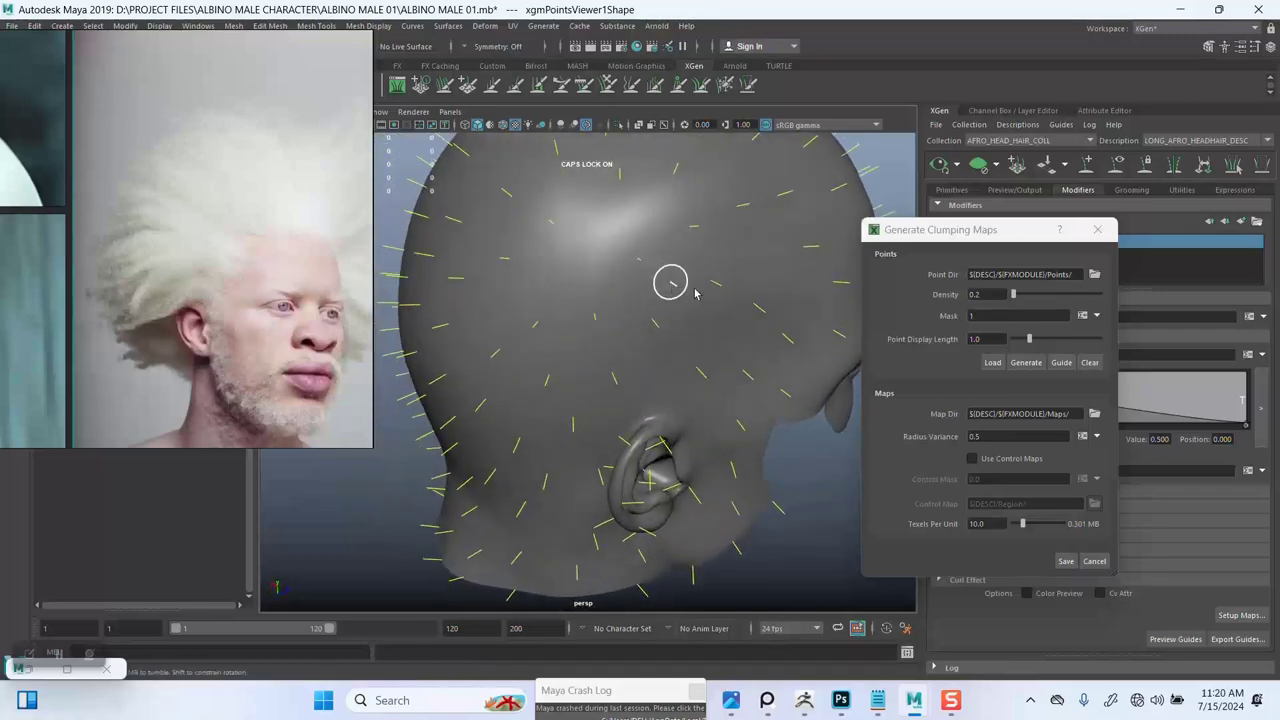
{"action": "left_click", "coordinate": [978, 315]}
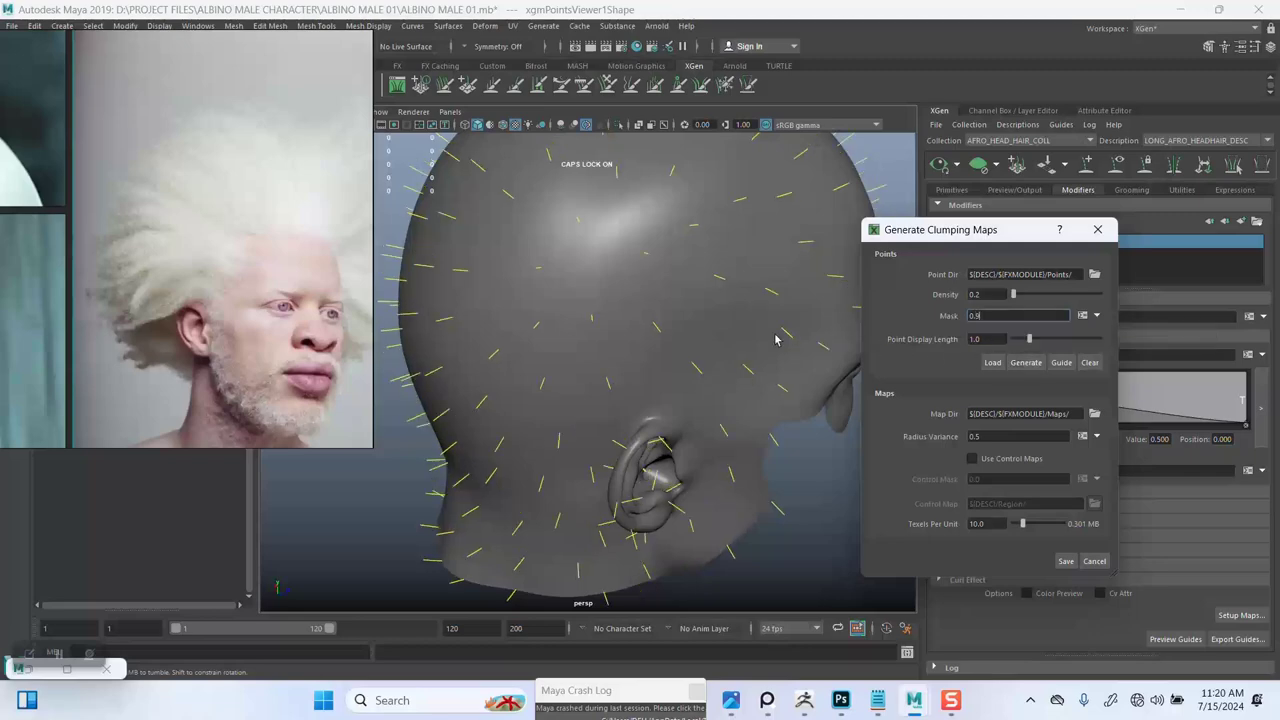
{"action": "left_click_drag", "start_coordinate": [571, 303], "coordinate": [850, 318], "text": "alt"}
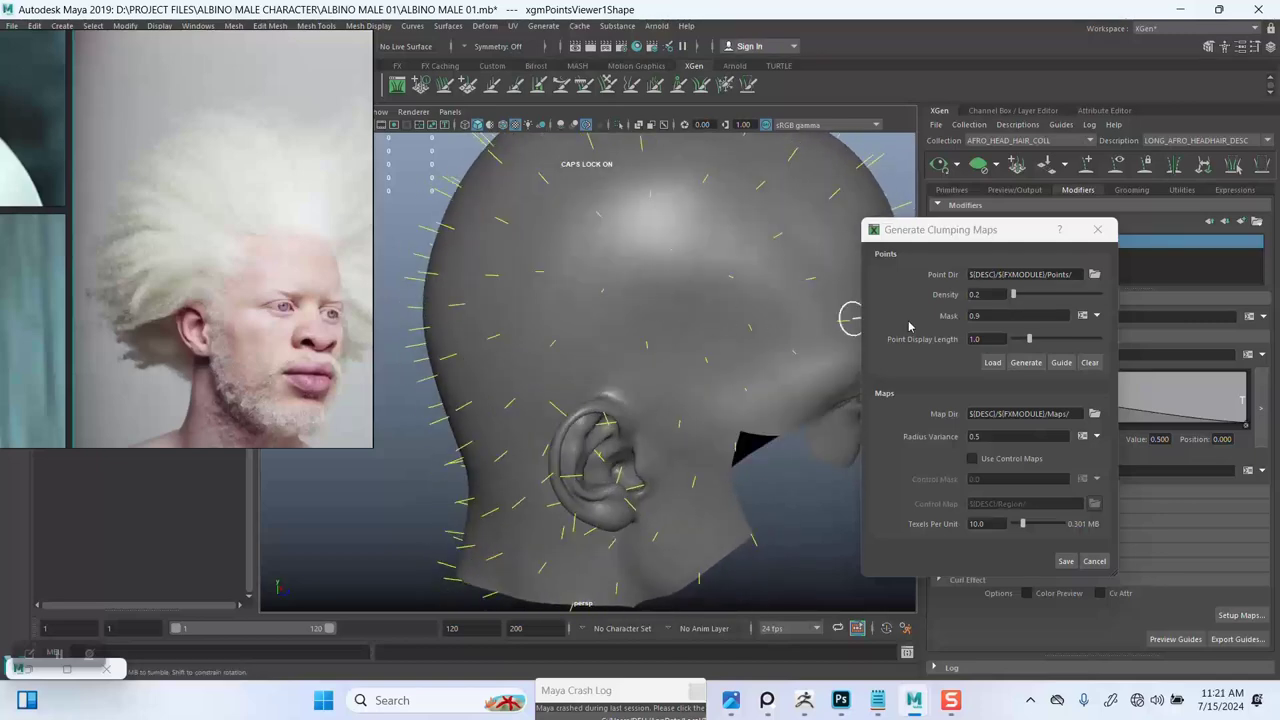
Step: Regenerate the clumping points with a density of 0.5, save the clumping maps and check the clumped hair preview
{"action": "left_click", "coordinate": [979, 295]}
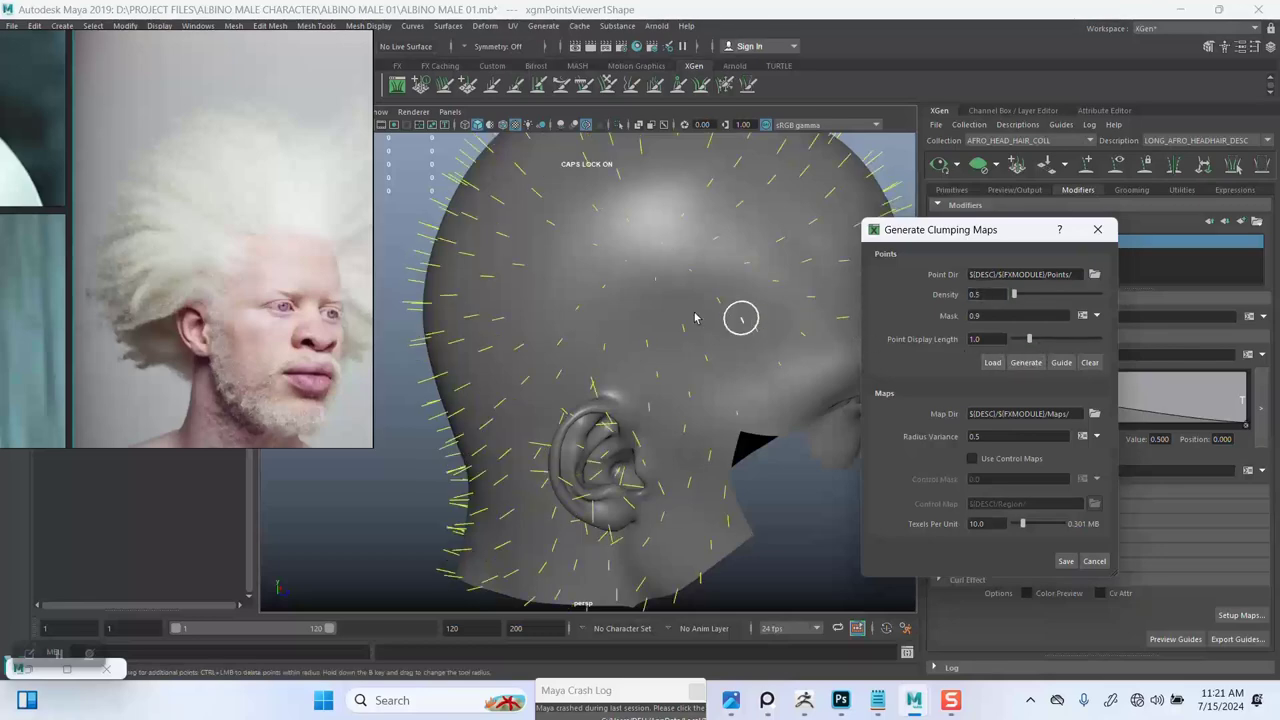
{"action": "left_click_drag", "start_coordinate": [629, 289], "coordinate": [820, 335], "text": "alt"}
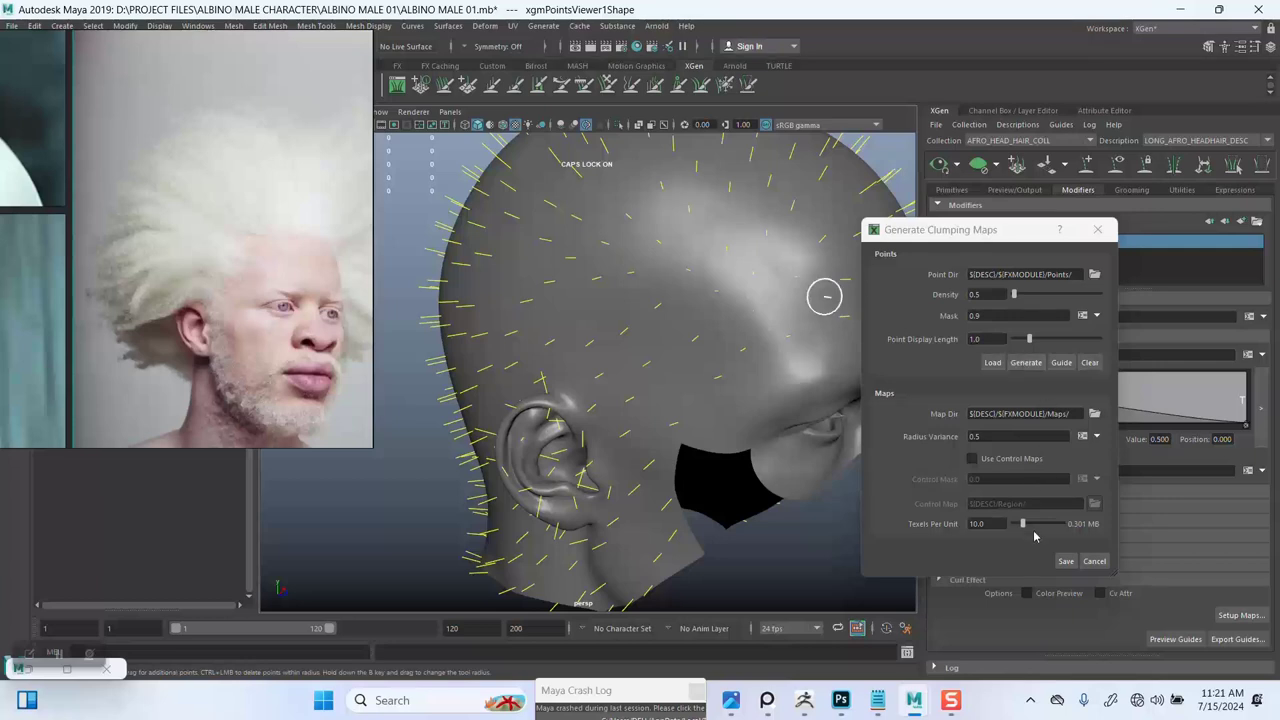
{"action": "left_click", "coordinate": [1059, 562]}
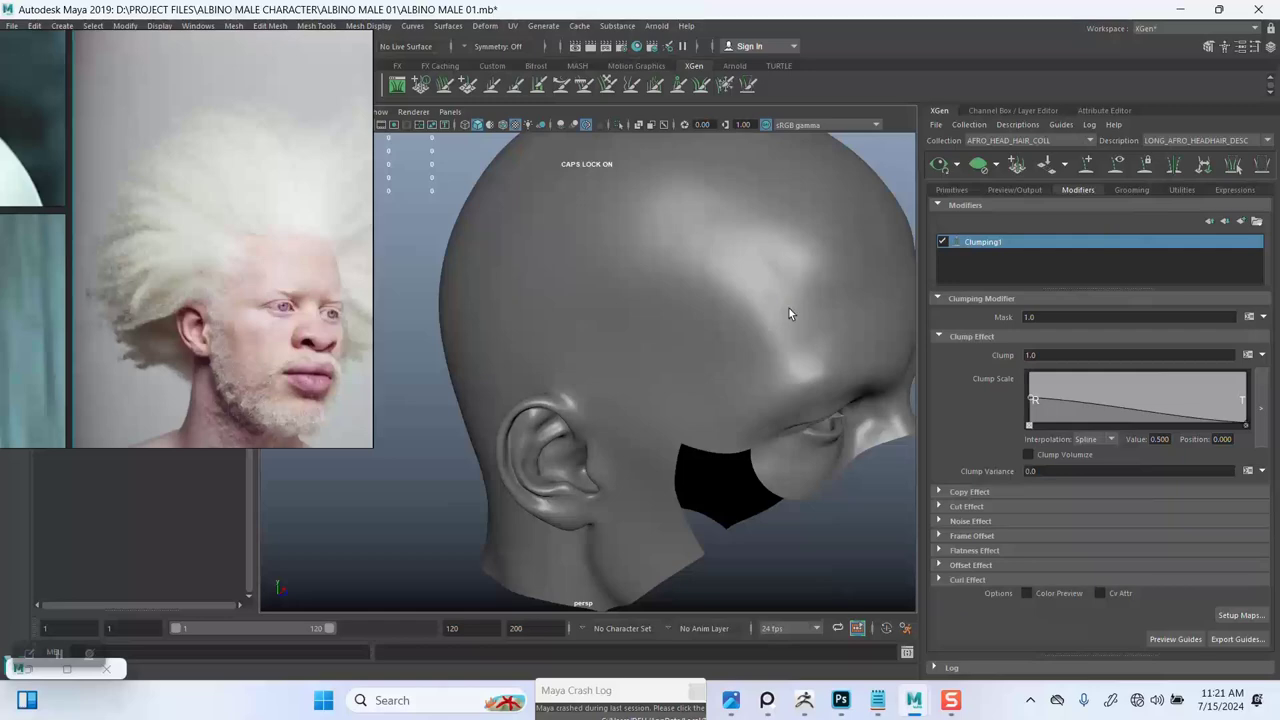
{"action": "scroll", "coordinate": [805, 302], "scroll_direction": "down", "scroll_amount": 4}
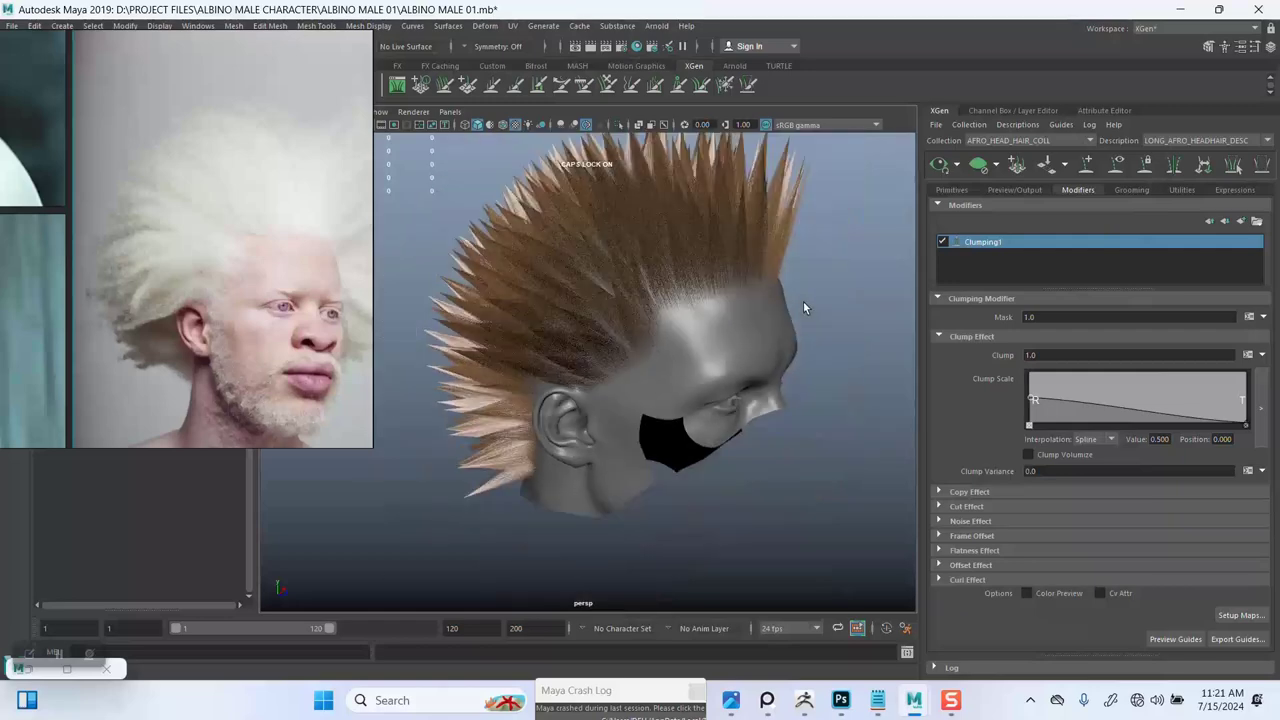
{"action": "left_click_drag", "start_coordinate": [803, 301], "coordinate": [640, 294], "text": "alt"}
{"action": "left_click_drag", "start_coordinate": [726, 284], "coordinate": [534, 257], "text": "alt"}
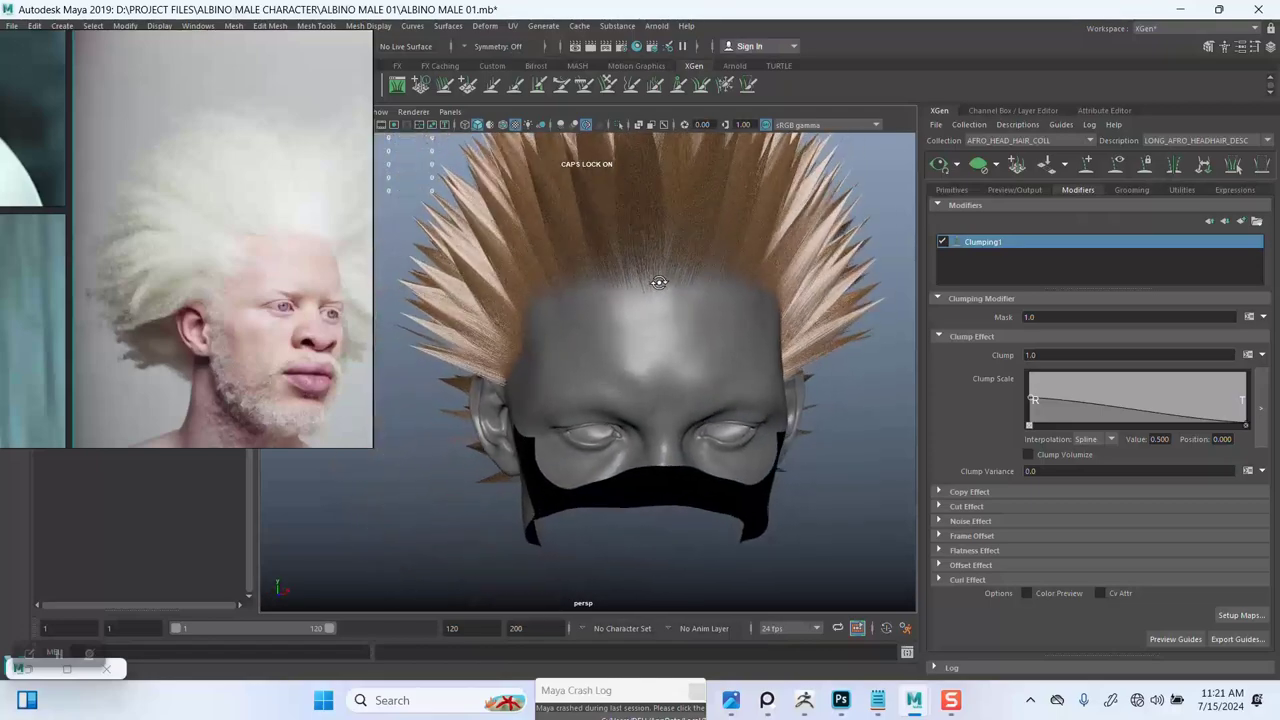
{"action": "mouse_move", "coordinate": [659, 282]}
{"action": "left_mouse_down", "text": "alt"}
{"action": "mouse_move", "coordinate": [688, 323]}
{"action": "mouse_move", "coordinate": [637, 280]}
{"action": "mouse_move", "coordinate": [703, 278]}
{"action": "mouse_move", "coordinate": [660, 274]}
{"action": "mouse_move", "coordinate": [667, 298]}
{"action": "mouse_move", "coordinate": [642, 280]}
{"action": "mouse_move", "coordinate": [700, 286]}
{"action": "mouse_move", "coordinate": [651, 280]}
{"action": "mouse_move", "coordinate": [665, 283]}
{"action": "left_mouse_up", "text": "alt"}
Step: Show the hair guides and clear the hair preview so only the guides remain on the scalp
{"action": "left_click", "coordinate": [1117, 166]}
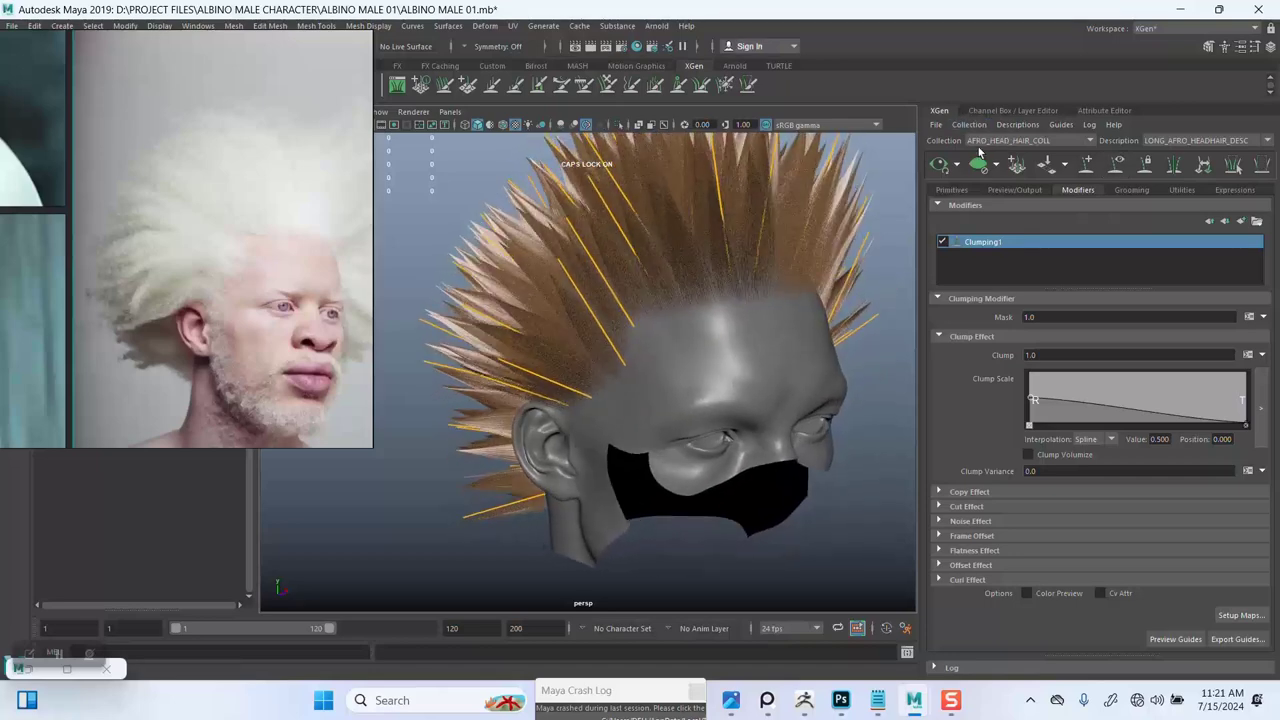
{"action": "left_click_drag", "start_coordinate": [750, 241], "coordinate": [711, 238], "text": "alt"}
{"action": "middle_click_drag", "start_coordinate": [711, 238], "coordinate": [766, 194], "text": "alt"}
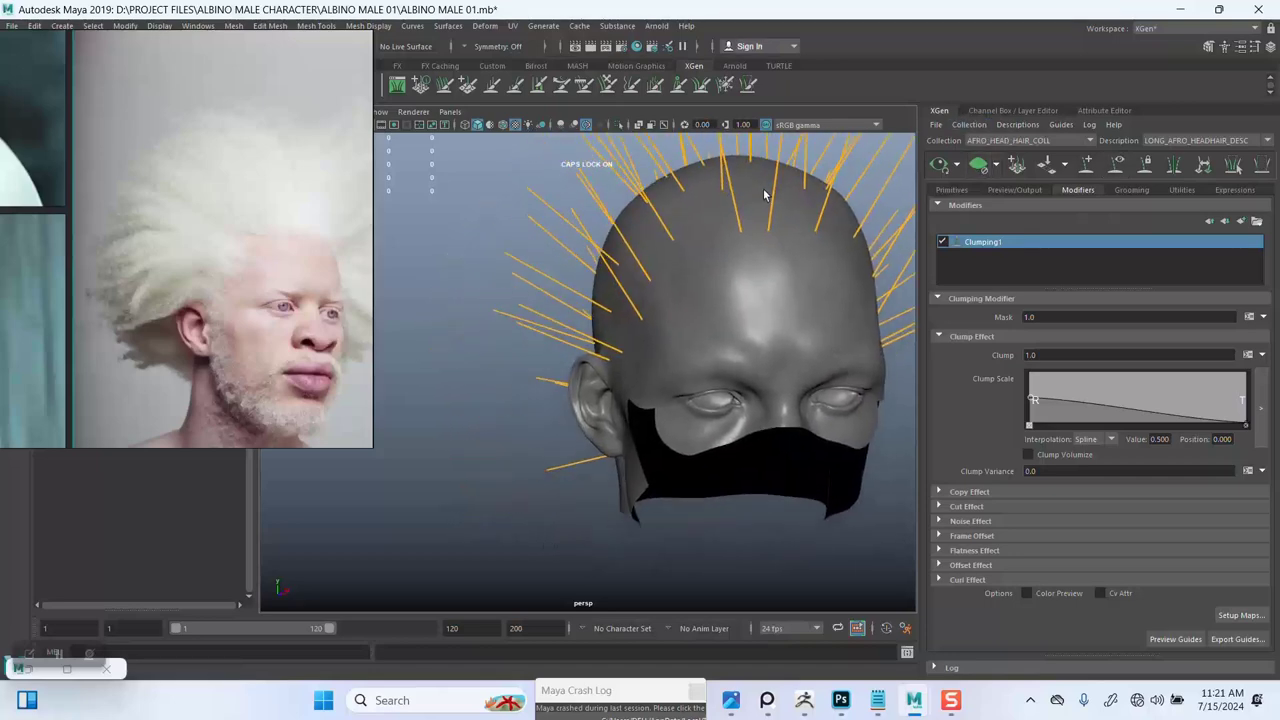
{"action": "scroll", "coordinate": [710, 257], "scroll_direction": "up", "scroll_amount": 3}
{"action": "left_click_drag", "start_coordinate": [710, 257], "coordinate": [757, 276], "text": "alt"}
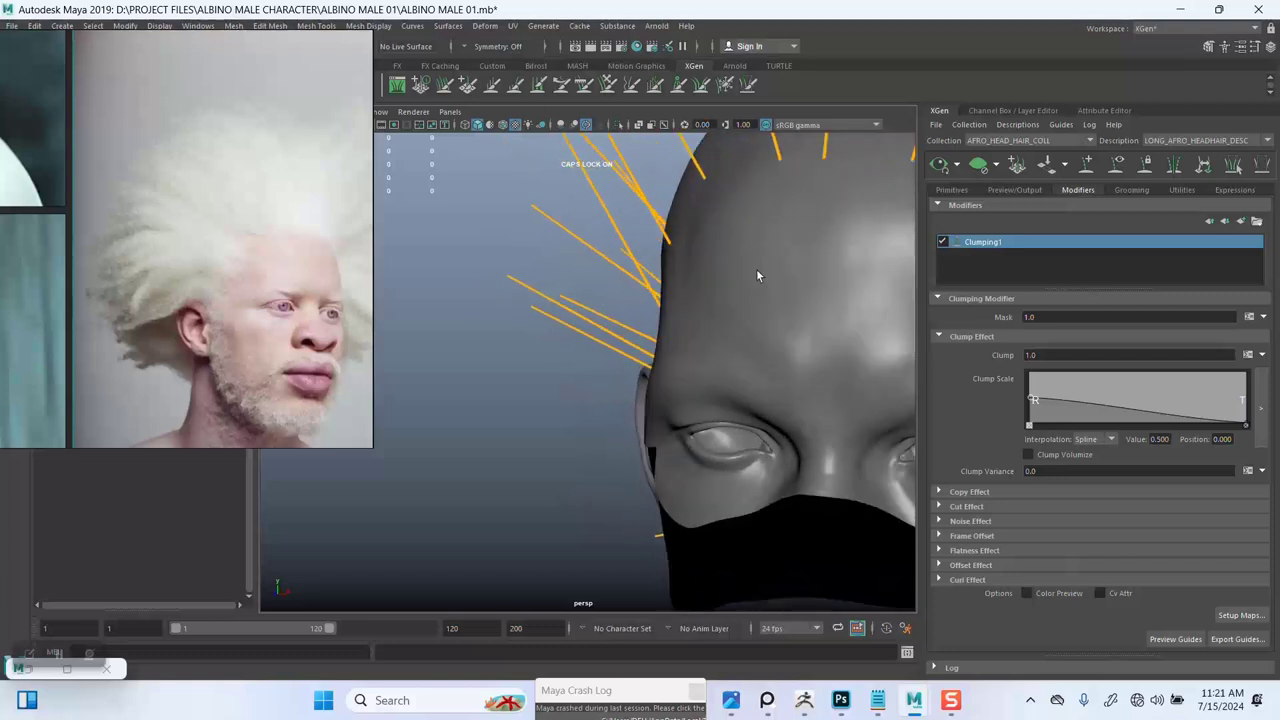
Step: Rotate individual guides along the character's right temple to adjust the direction of the hair there
{"action": "left_click", "coordinate": [630, 232]}
{"action": "key", "text": "w"}
{"action": "key", "text": "e"}
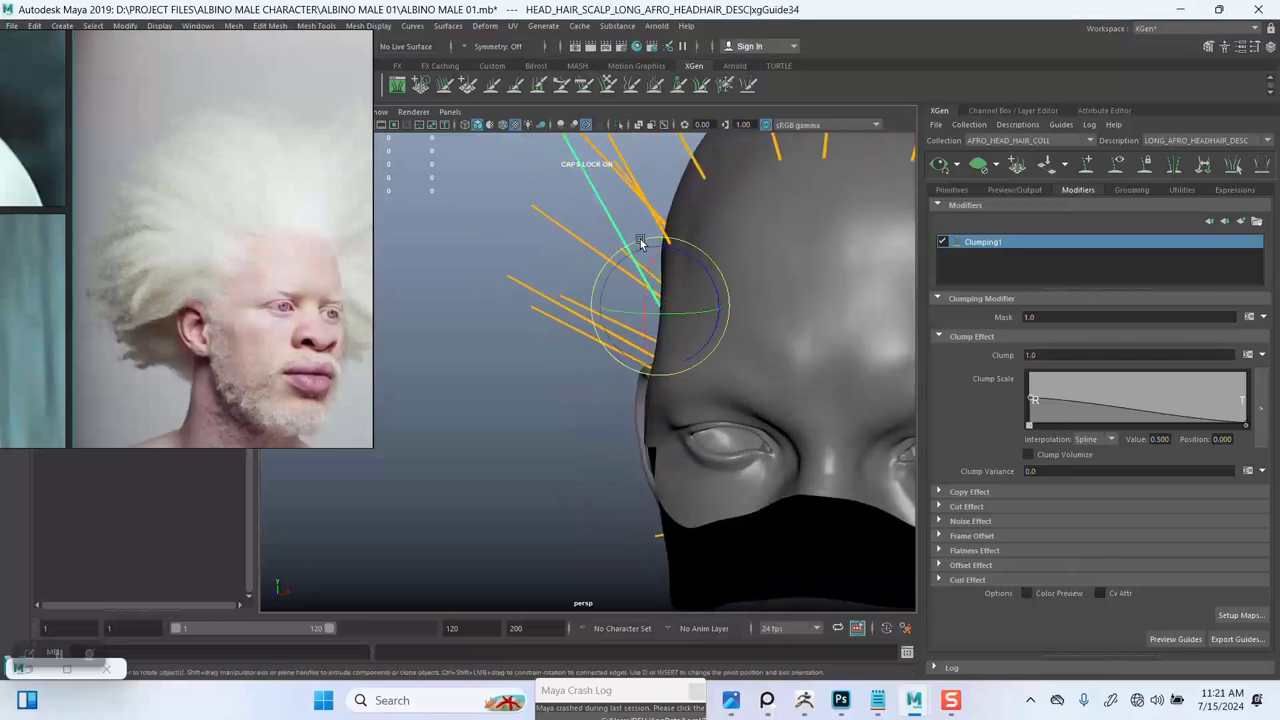
{"action": "left_click_drag", "start_coordinate": [641, 240], "coordinate": [592, 249]}
{"action": "middle_click_drag", "start_coordinate": [686, 235], "coordinate": [651, 277], "text": "alt"}
{"action": "left_click_drag", "start_coordinate": [650, 278], "coordinate": [490, 247], "text": "alt"}
{"action": "left_click", "coordinate": [488, 250]}
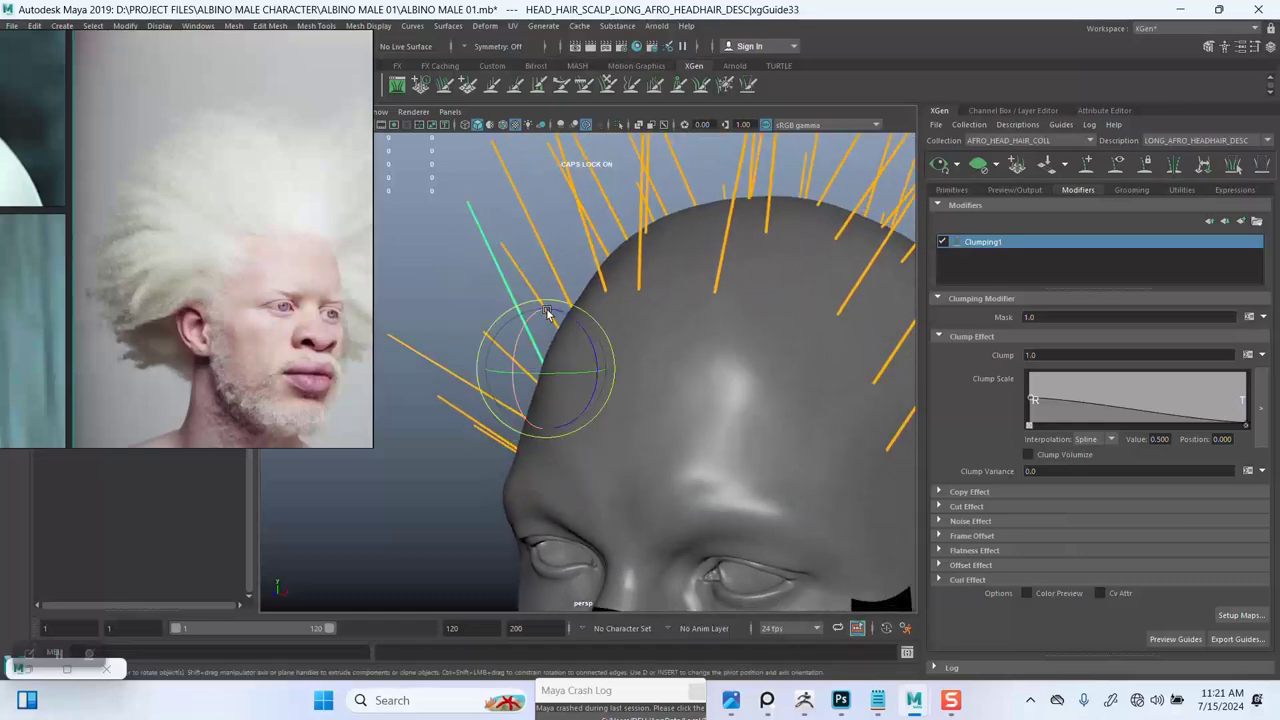
{"action": "mouse_move", "coordinate": [566, 303]}
{"action": "left_mouse_down"}
{"action": "mouse_move", "coordinate": [547, 298]}
{"action": "mouse_move", "coordinate": [651, 286]}
{"action": "mouse_move", "coordinate": [684, 211]}
{"action": "mouse_move", "coordinate": [729, 205]}
{"action": "mouse_move", "coordinate": [591, 257]}
{"action": "mouse_move", "coordinate": [569, 280]}
{"action": "left_mouse_up"}
Step: Rotate the guides along the character's left temple to adjust their direction
{"action": "left_click", "coordinate": [563, 306]}
{"action": "left_click_drag", "start_coordinate": [575, 344], "coordinate": [601, 271]}
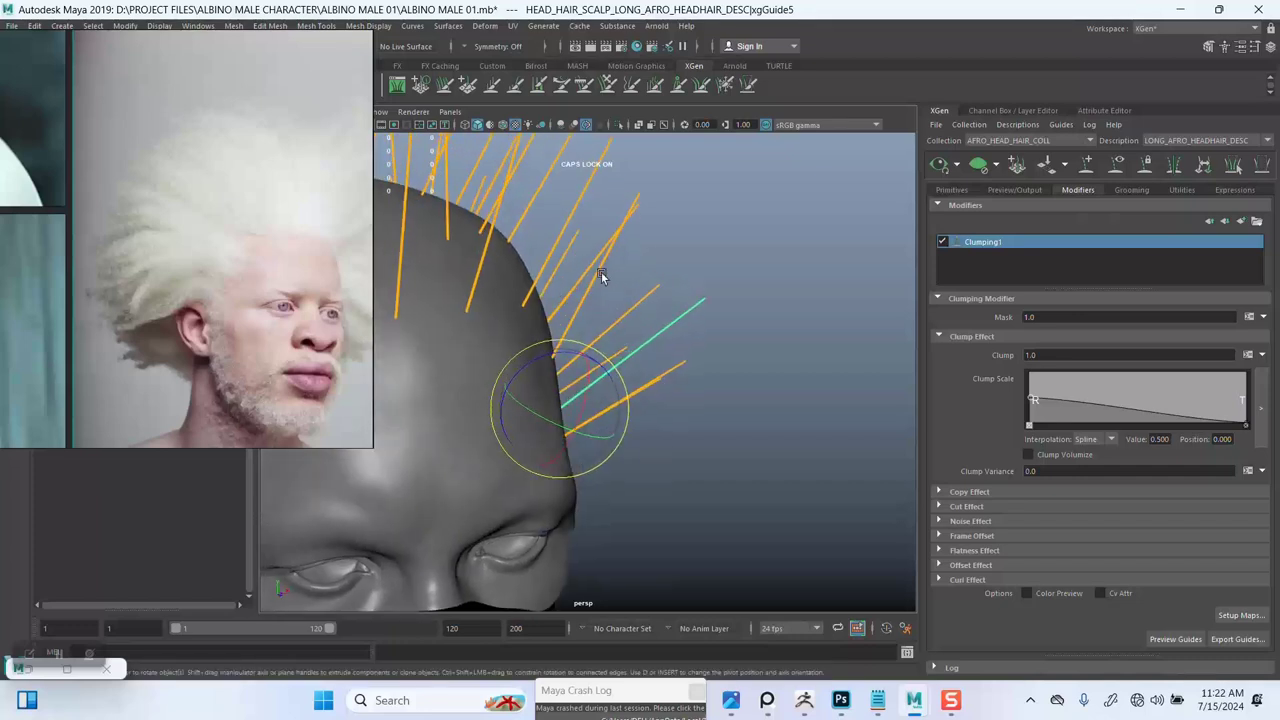
{"action": "left_click", "coordinate": [606, 293]}
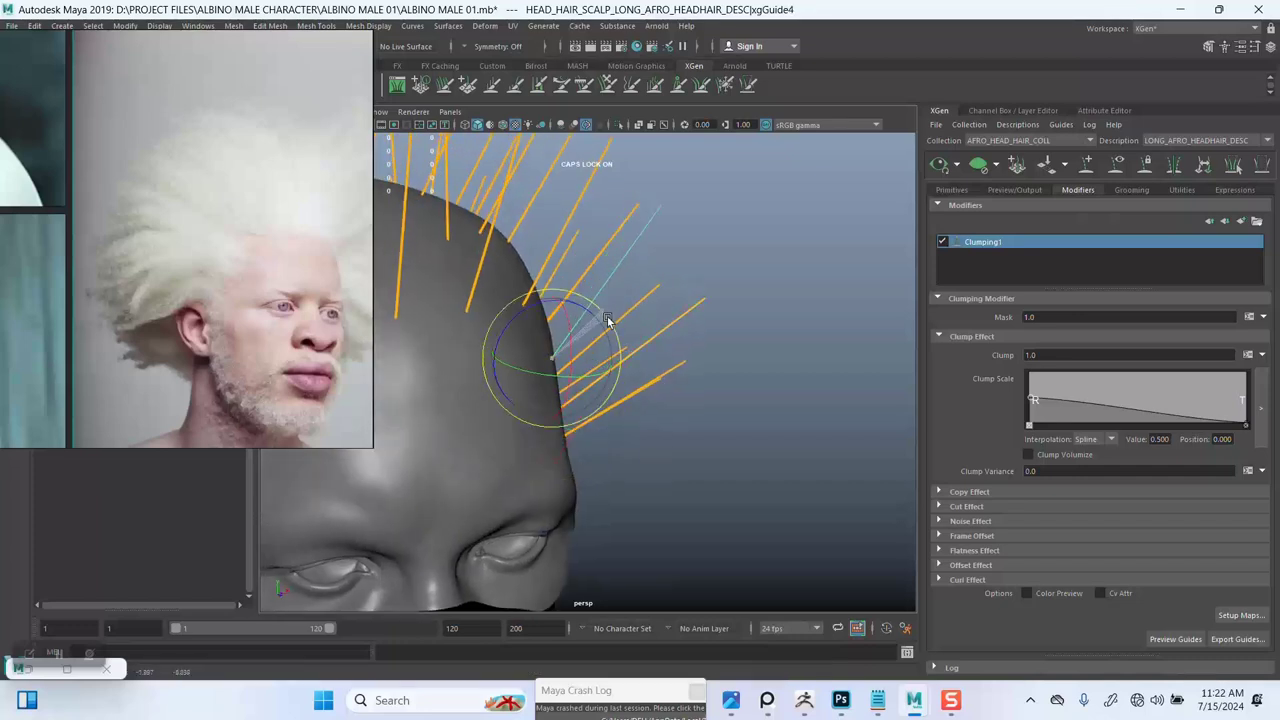
{"action": "left_click_drag", "start_coordinate": [610, 326], "coordinate": [540, 283], "text": "alt"}
Step: Adjust the two guides above the character's right ear, regenerate the hair preview and deselect the guides
{"action": "left_click", "coordinate": [645, 341]}
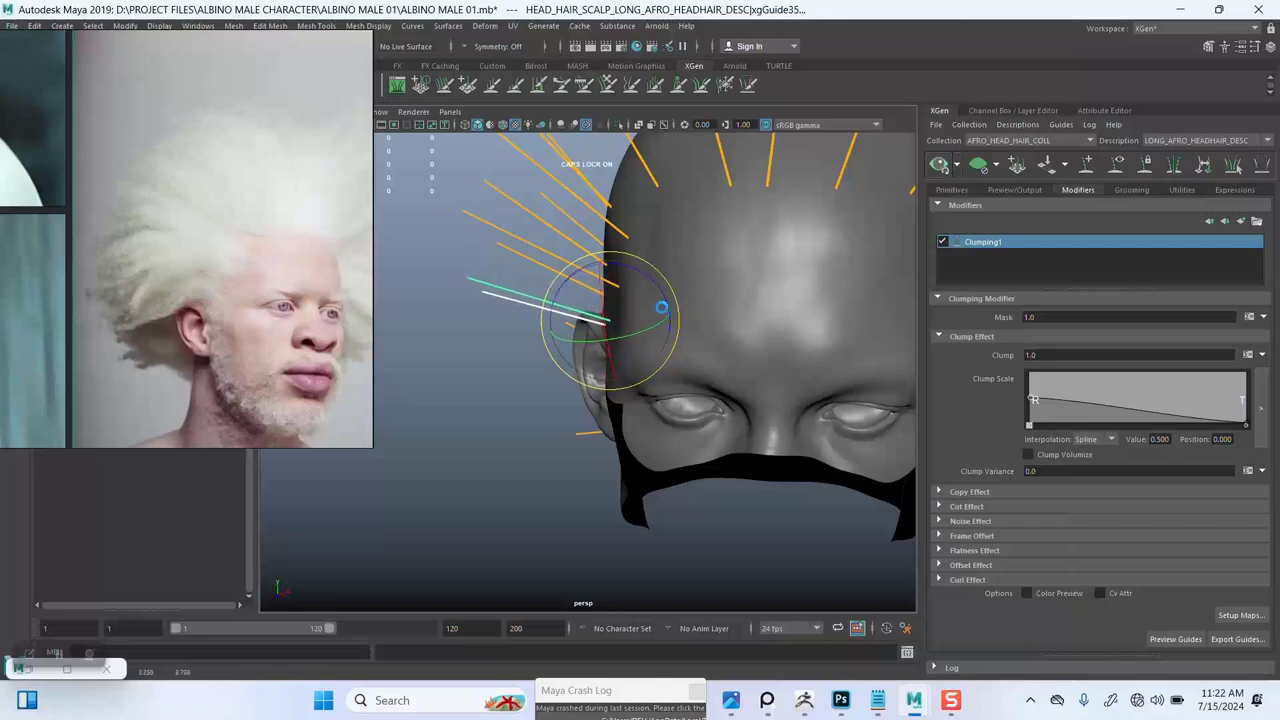
{"action": "left_click", "coordinate": [662, 307]}
{"action": "scroll", "coordinate": [683, 338], "scroll_direction": "up", "scroll_amount": 3}
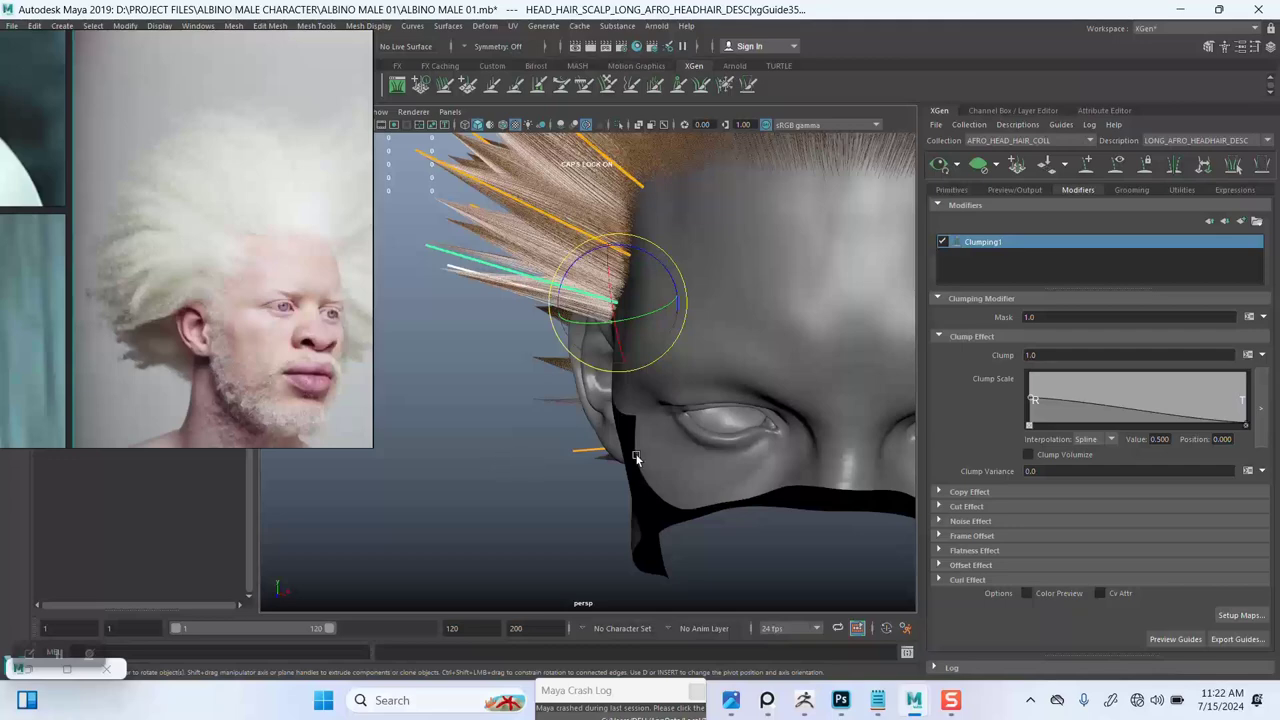
{"action": "left_click", "coordinate": [620, 404]}
{"action": "scroll", "coordinate": [620, 403], "scroll_direction": "down", "scroll_amount": 1}
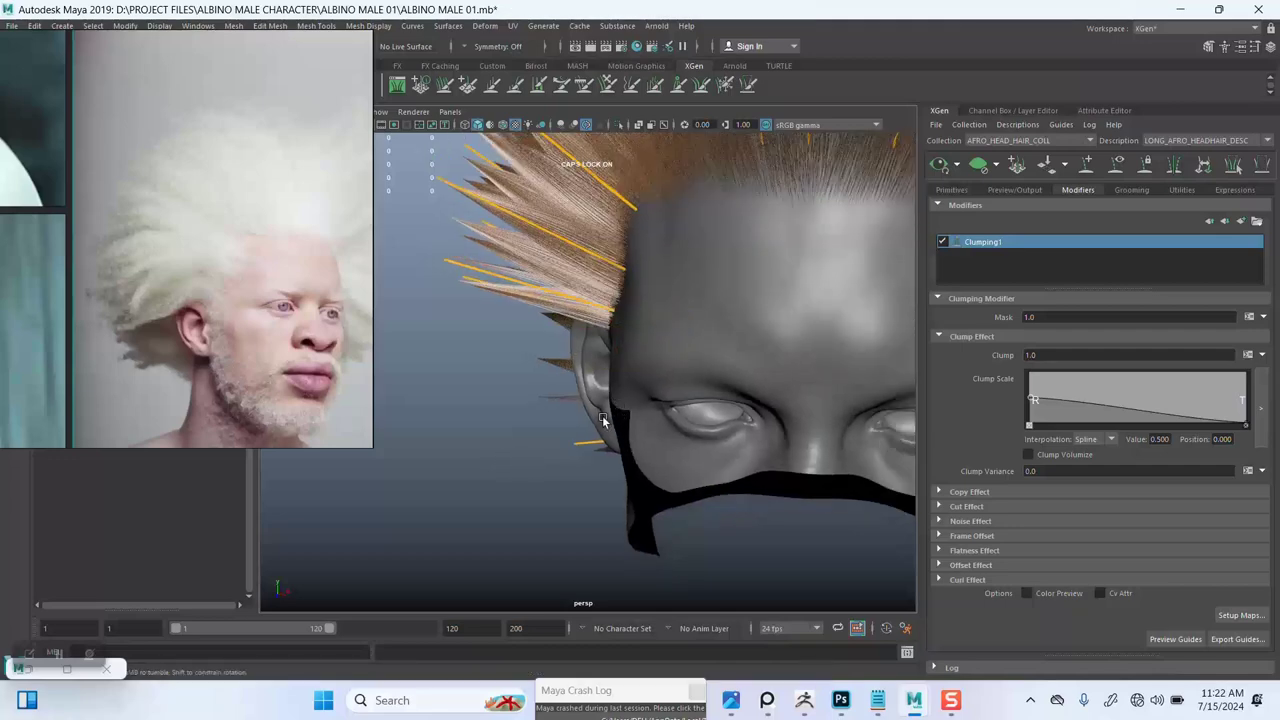
Step: Examine the clumped hair silhouette from the front and side, with the guides shown and hidden
{"action": "left_click_drag", "start_coordinate": [603, 418], "coordinate": [606, 413], "text": "alt"}
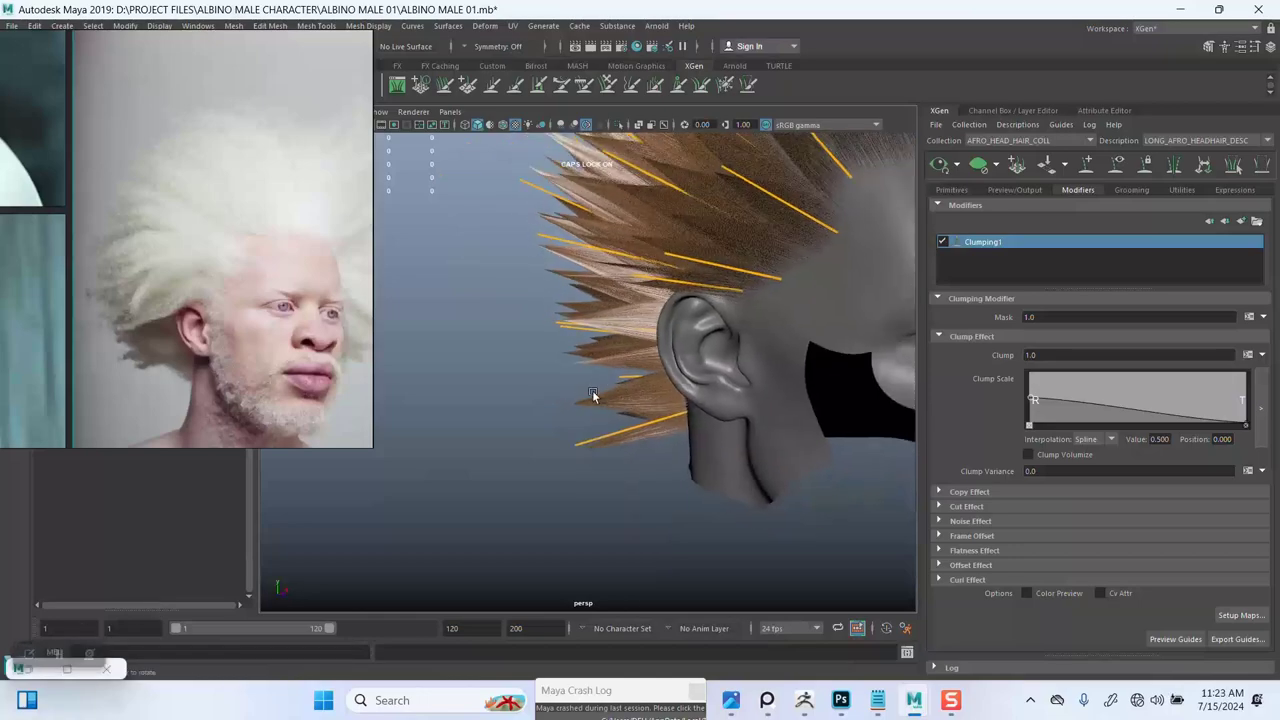
{"action": "left_click_drag", "start_coordinate": [594, 398], "coordinate": [552, 398], "text": "alt"}
{"action": "scroll", "coordinate": [552, 398], "scroll_direction": "down", "scroll_amount": 3}
{"action": "middle_click_drag", "start_coordinate": [704, 390], "coordinate": [639, 401], "text": "alt"}
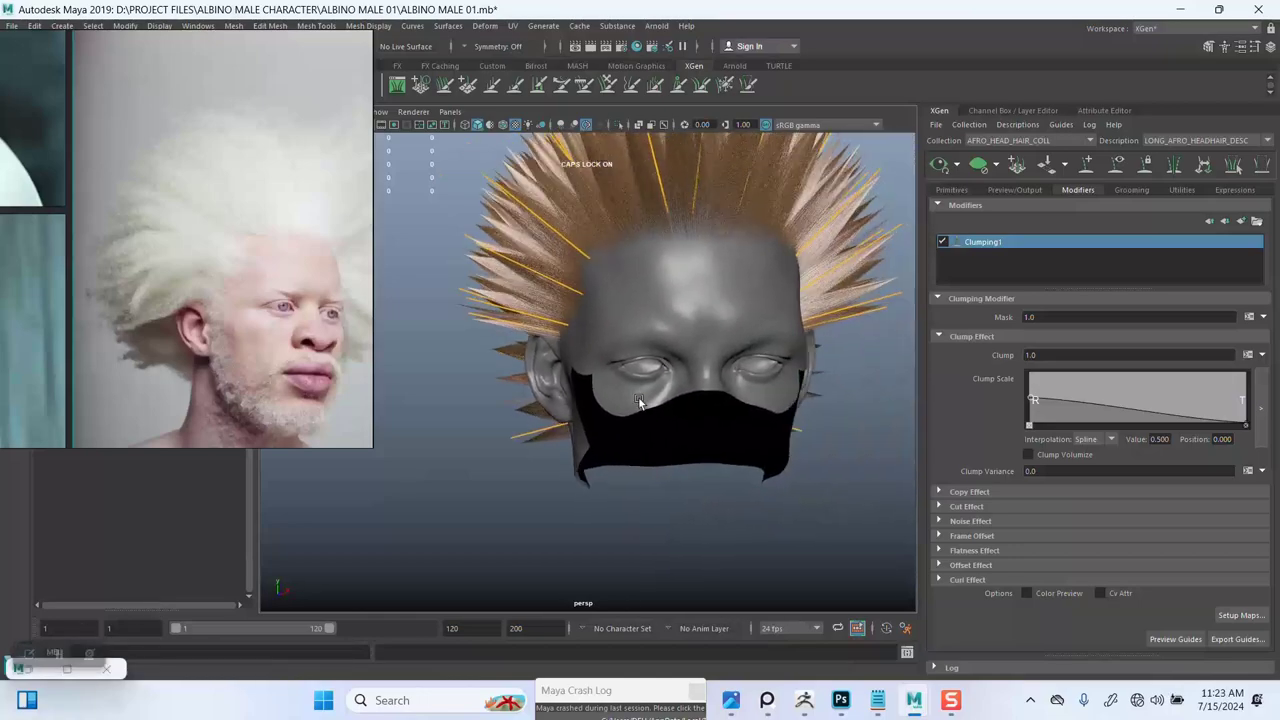
{"action": "left_click_drag", "start_coordinate": [640, 400], "coordinate": [788, 276], "text": "alt"}
{"action": "scroll", "coordinate": [657, 347], "scroll_direction": "down", "scroll_amount": 2}
{"action": "scroll", "coordinate": [661, 358], "scroll_direction": "up", "scroll_amount": 2}
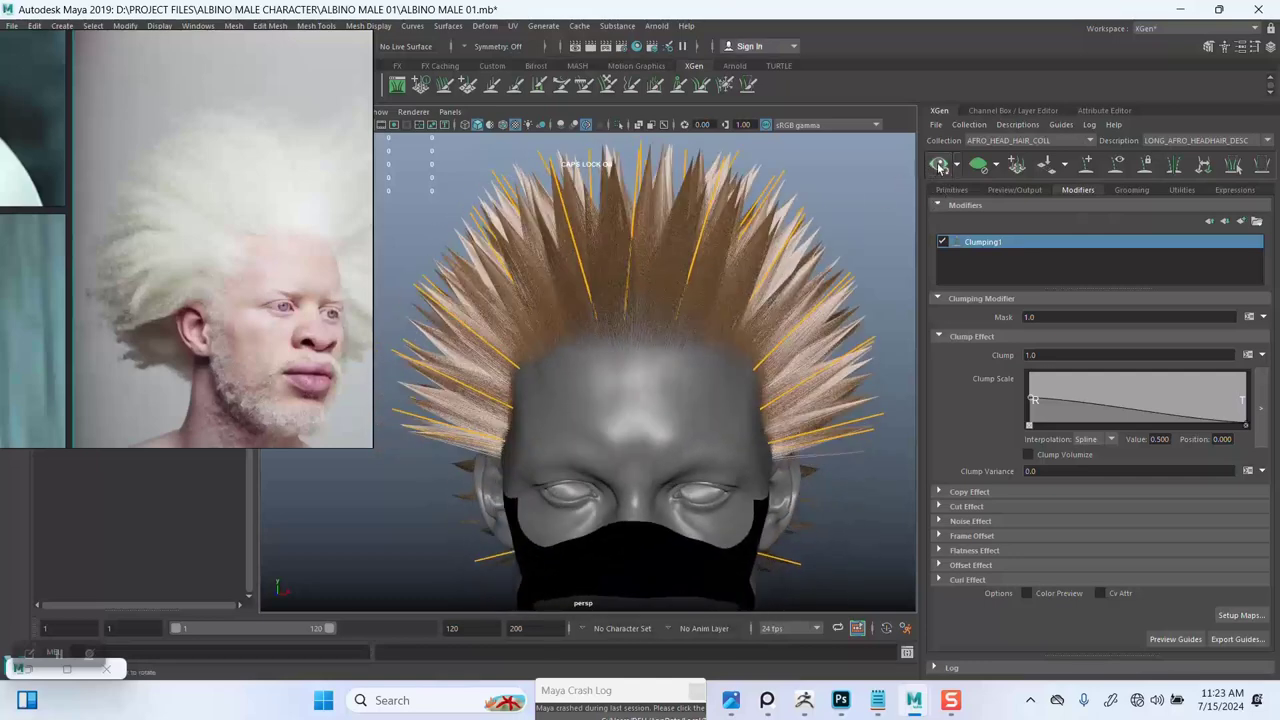
{"action": "left_click_drag", "start_coordinate": [652, 340], "coordinate": [666, 336], "text": "alt"}
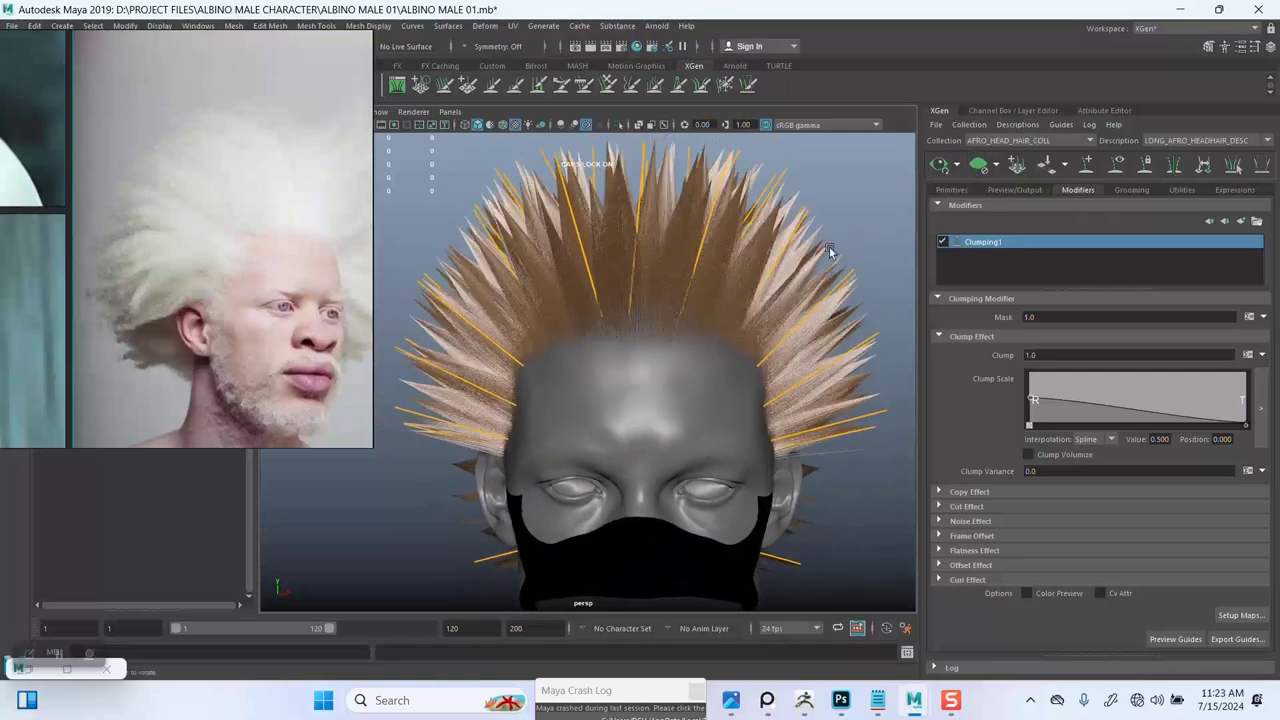
{"action": "left_click", "coordinate": [1117, 166]}
{"action": "left_click_drag", "start_coordinate": [867, 279], "coordinate": [800, 332], "text": "alt"}
{"action": "left_click", "coordinate": [1116, 166]}
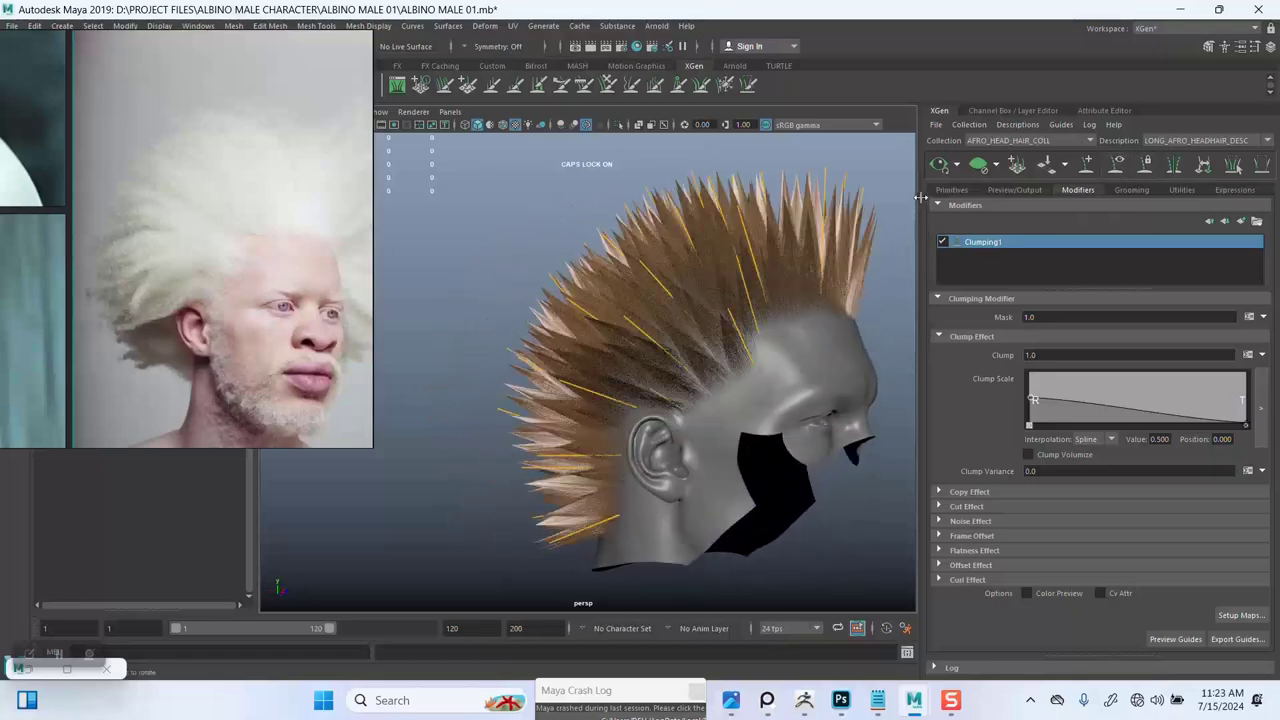
Step: Clear the preview, scale the guides at the lower back of the head longer, and regenerate the hair preview
{"action": "left_click", "coordinate": [978, 166]}
{"action": "left_click_drag", "start_coordinate": [682, 362], "coordinate": [502, 399], "text": "alt"}
{"action": "left_click_drag", "start_coordinate": [607, 534], "coordinate": [607, 530]}
{"action": "left_click_drag", "start_coordinate": [600, 480], "coordinate": [661, 554], "text": "alt"}
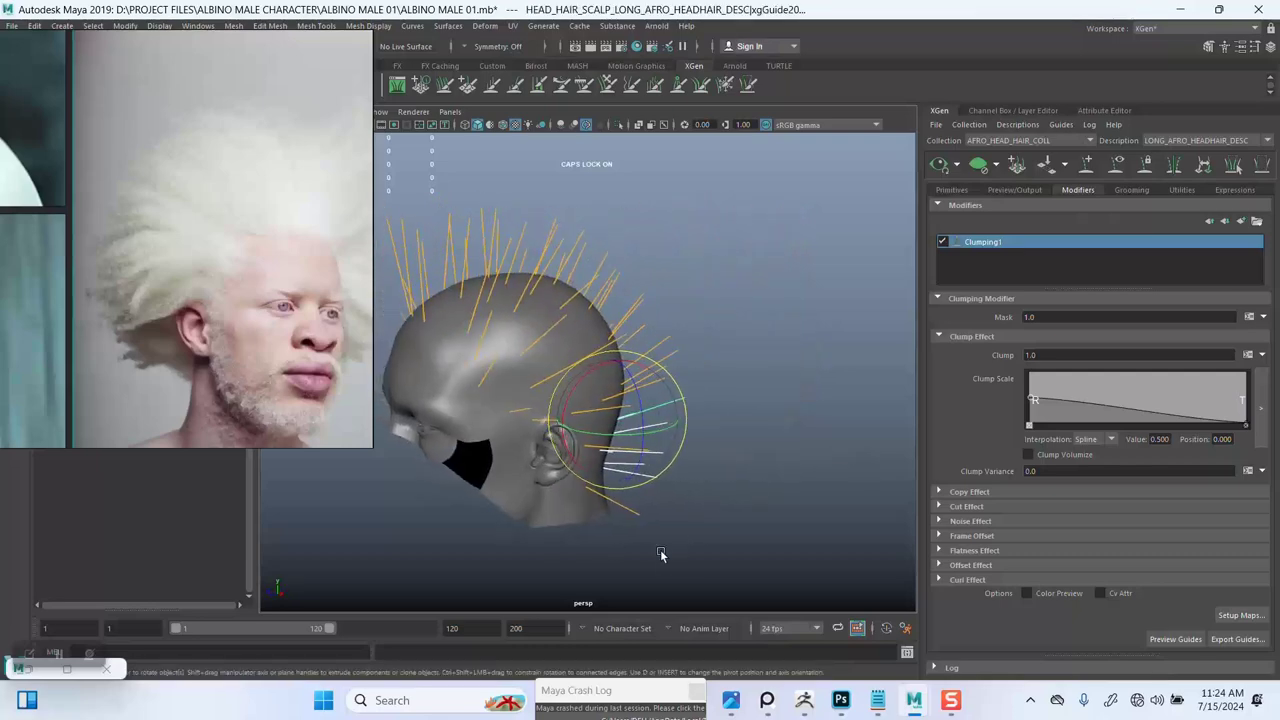
{"action": "left_click_drag", "start_coordinate": [607, 437], "coordinate": [609, 436]}
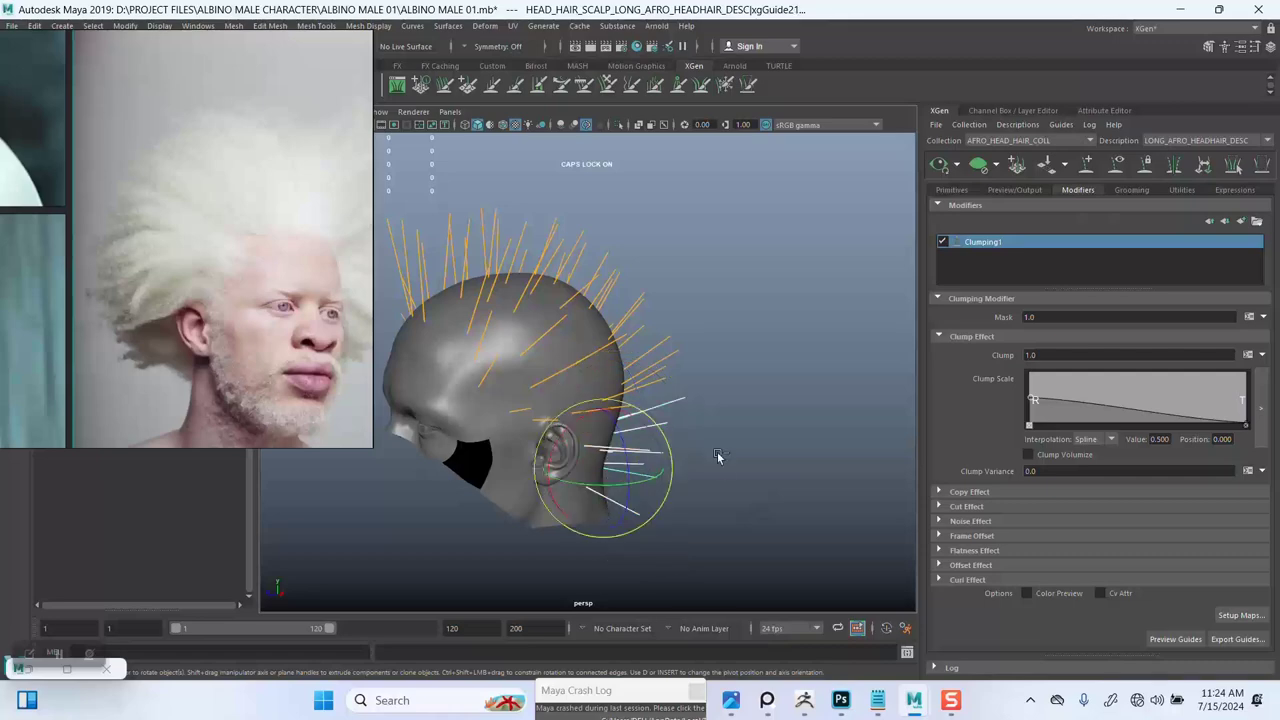
{"action": "key", "text": "r"}
{"action": "left_click_drag", "start_coordinate": [723, 484], "coordinate": [684, 455], "text": "alt"}
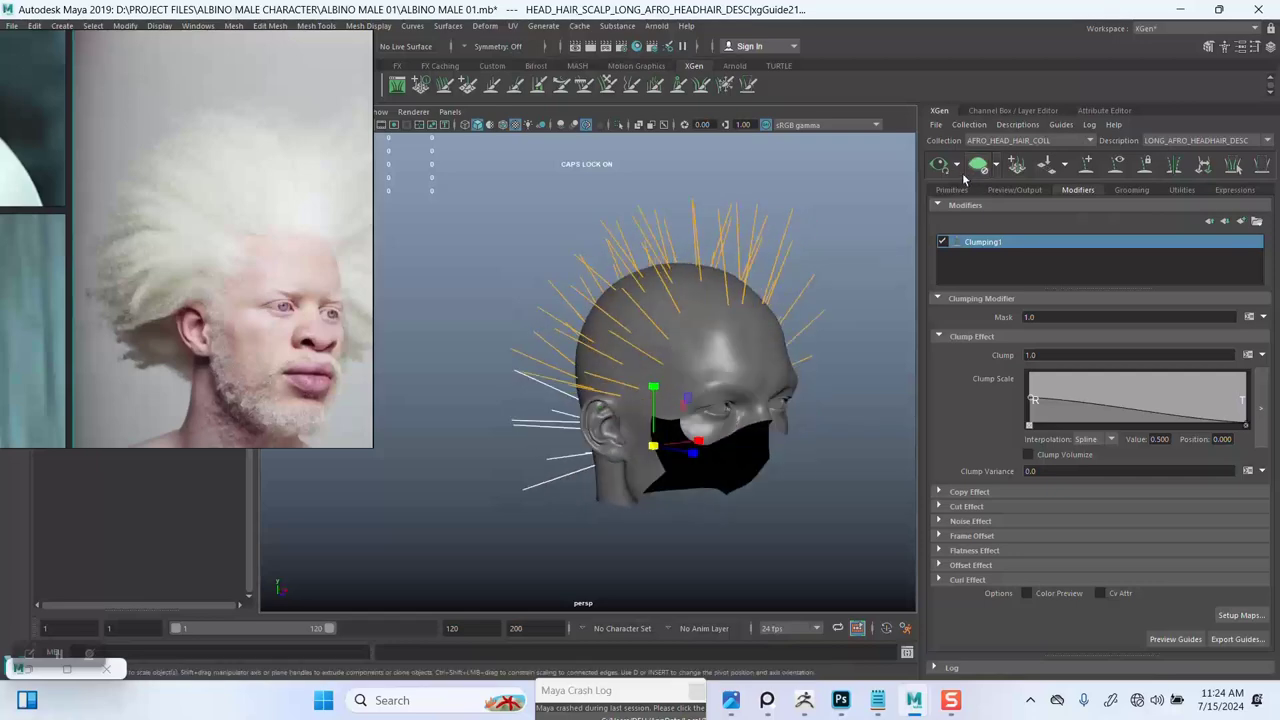
{"action": "left_click_drag", "start_coordinate": [679, 369], "coordinate": [828, 270], "text": "alt"}
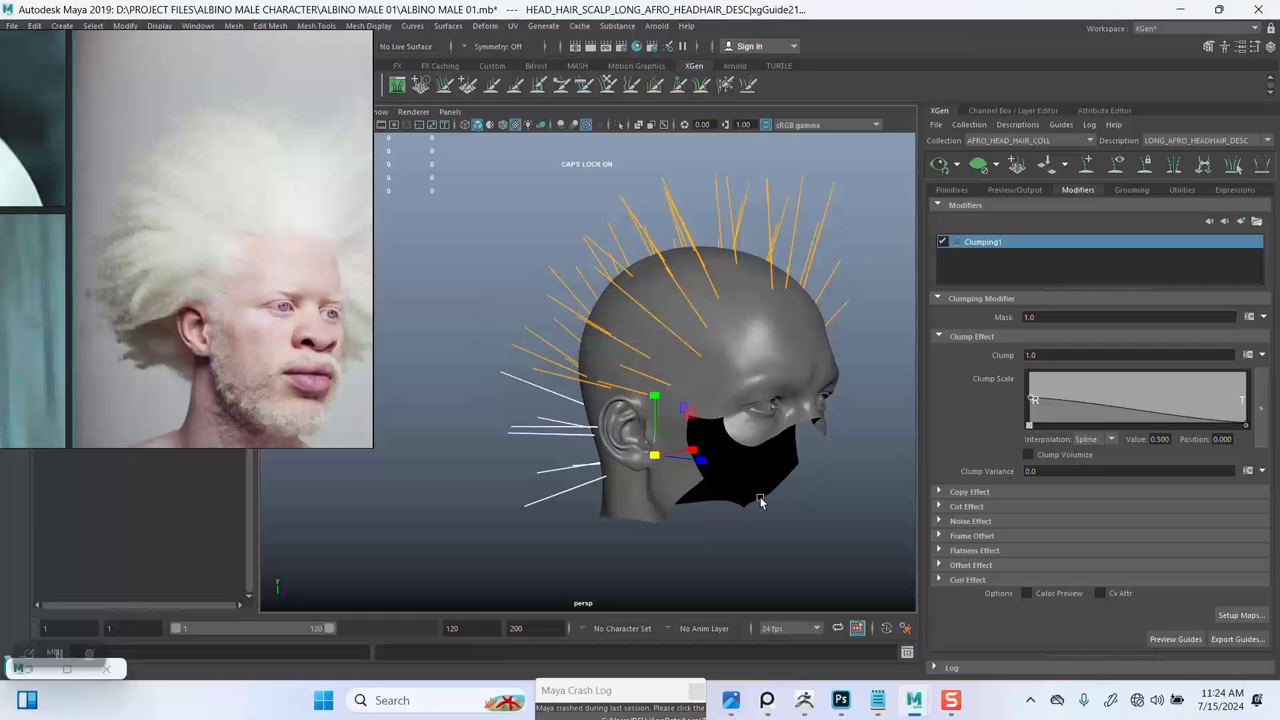
{"action": "left_click_drag", "start_coordinate": [748, 512], "coordinate": [677, 497], "text": "alt"}
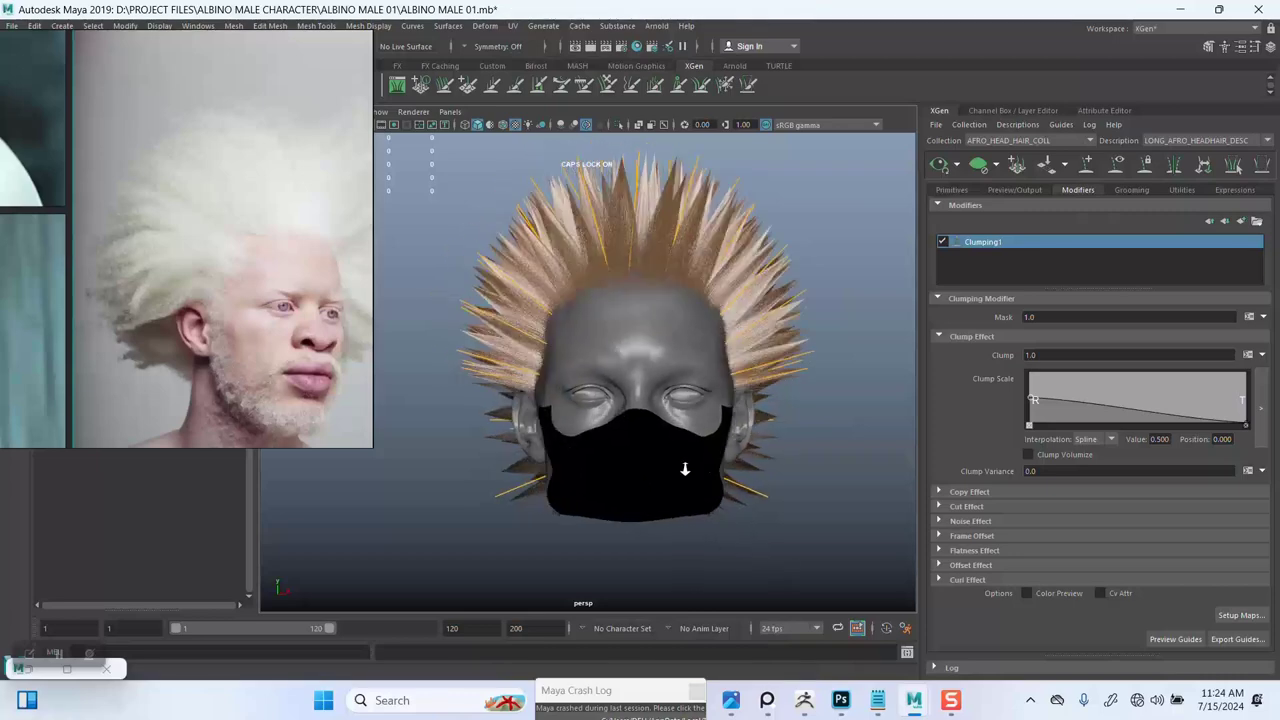
Step: Examine the clump shapes and root density up close along the front hairline and the side of the head
{"action": "right_click_drag", "start_coordinate": [685, 469], "coordinate": [683, 412], "text": "alt"}
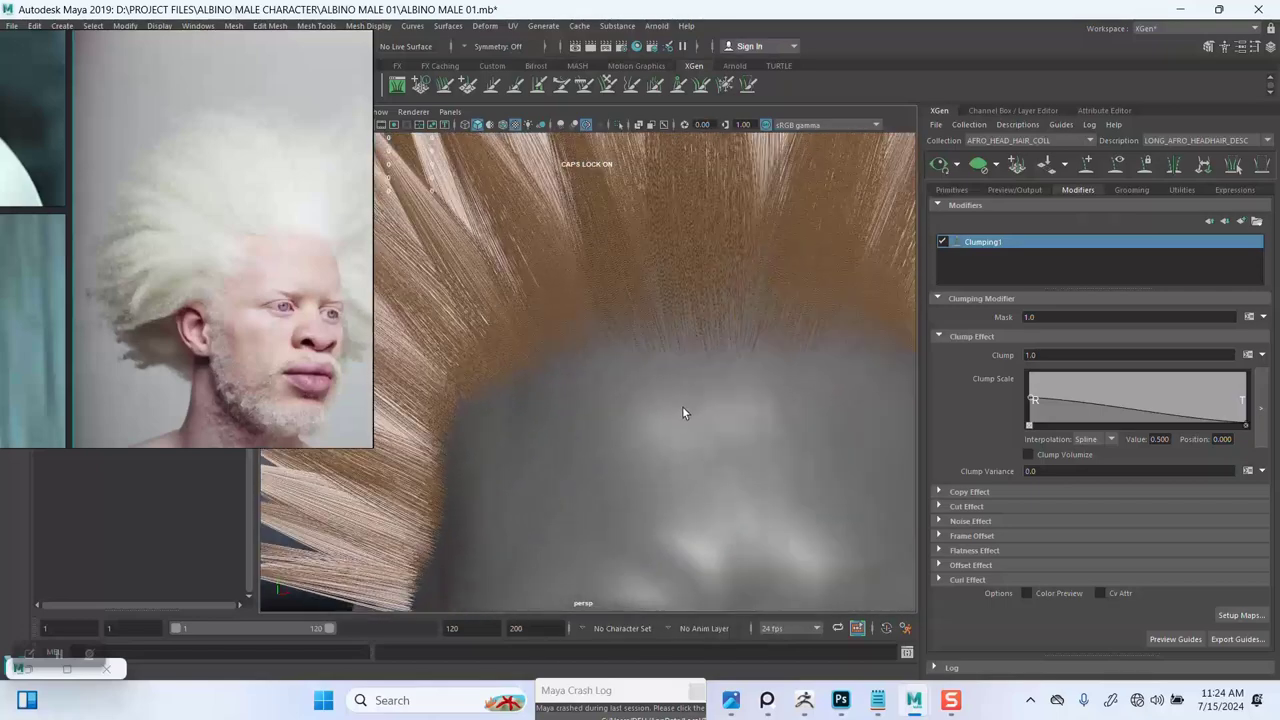
{"action": "left_click_drag", "start_coordinate": [683, 407], "coordinate": [706, 420], "text": "alt"}
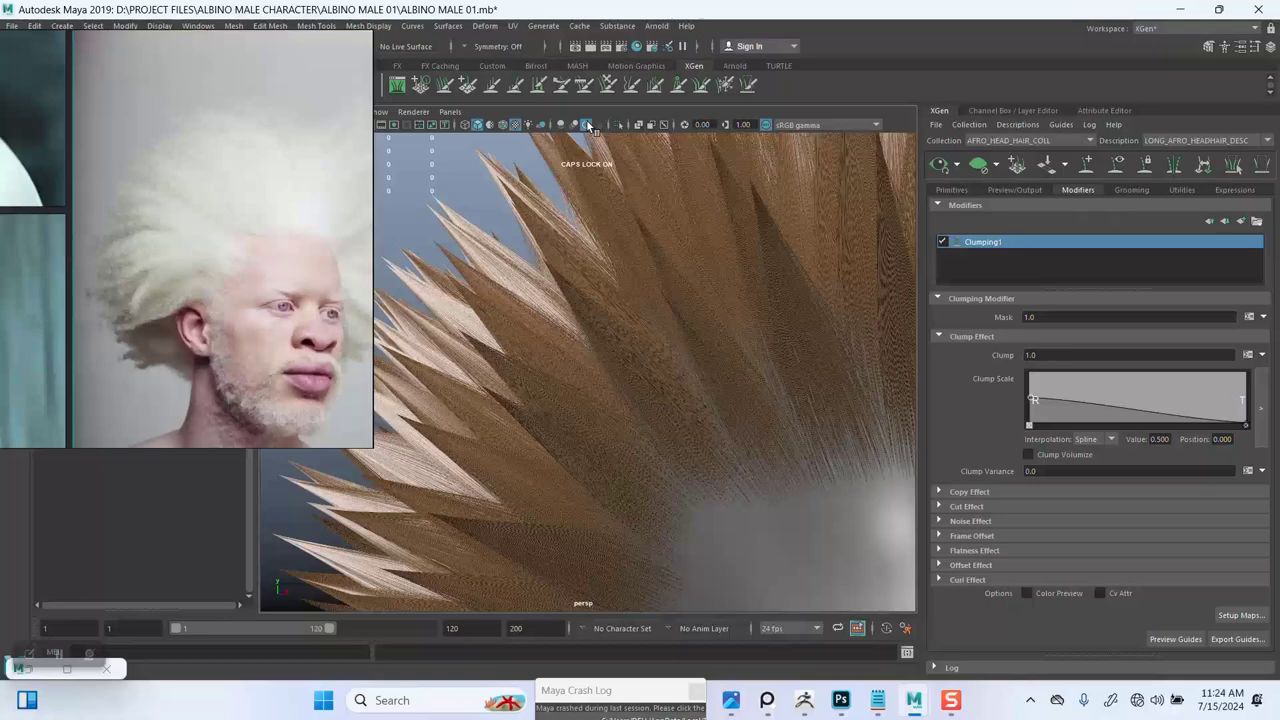
{"action": "left_click_drag", "start_coordinate": [654, 294], "coordinate": [663, 334], "text": "alt"}
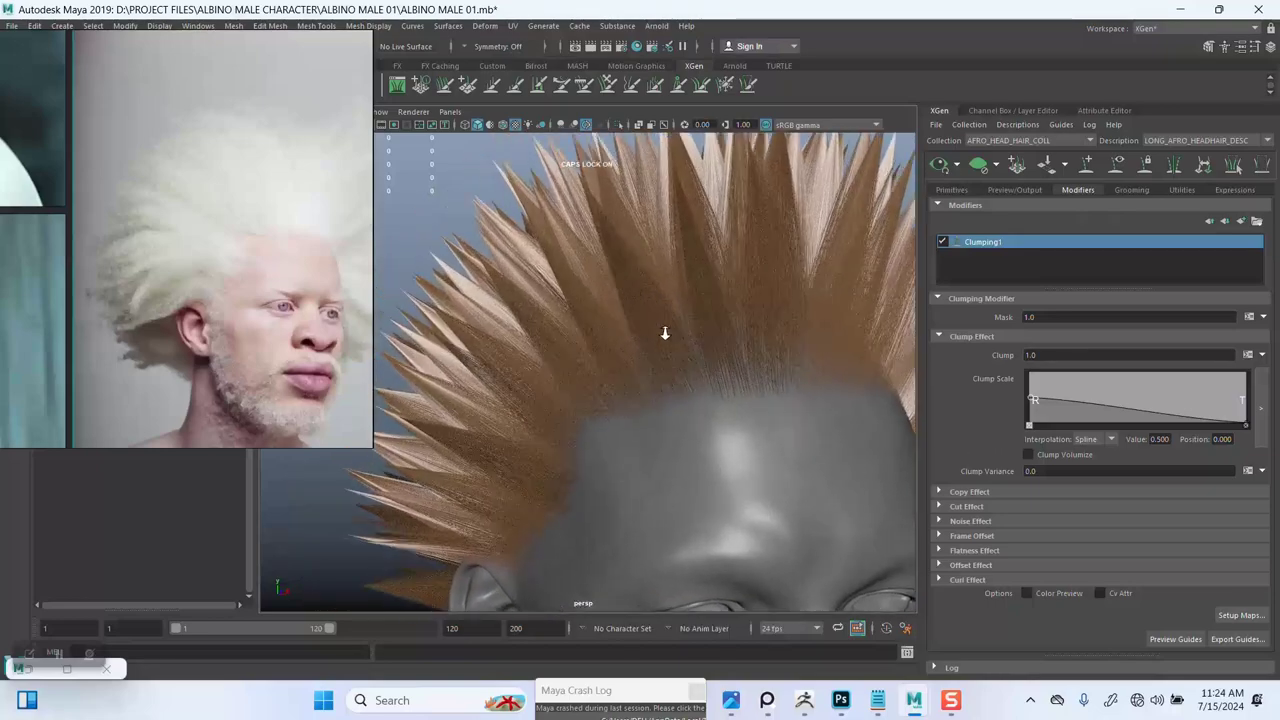
{"action": "right_click_drag", "start_coordinate": [663, 334], "coordinate": [706, 320], "text": "alt"}
{"action": "middle_click_drag", "start_coordinate": [706, 320], "coordinate": [677, 341], "text": "alt"}
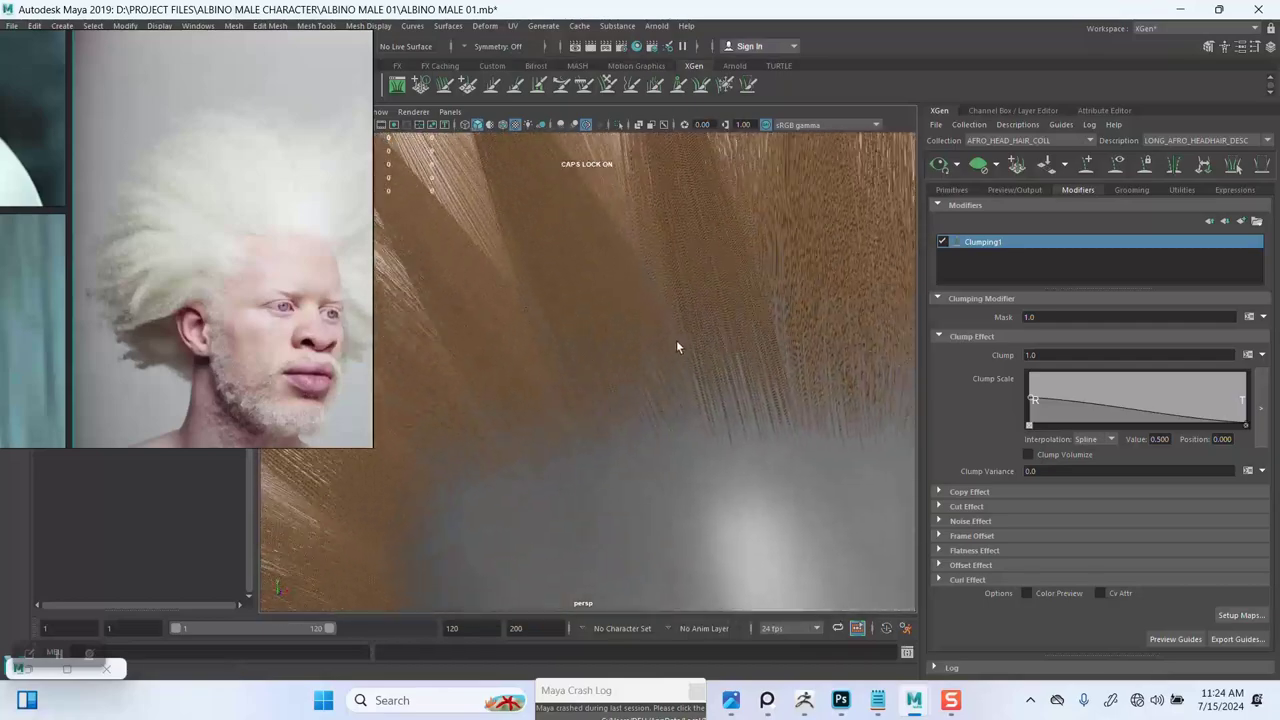
{"action": "right_click_drag", "start_coordinate": [736, 382], "coordinate": [698, 347], "text": "alt"}
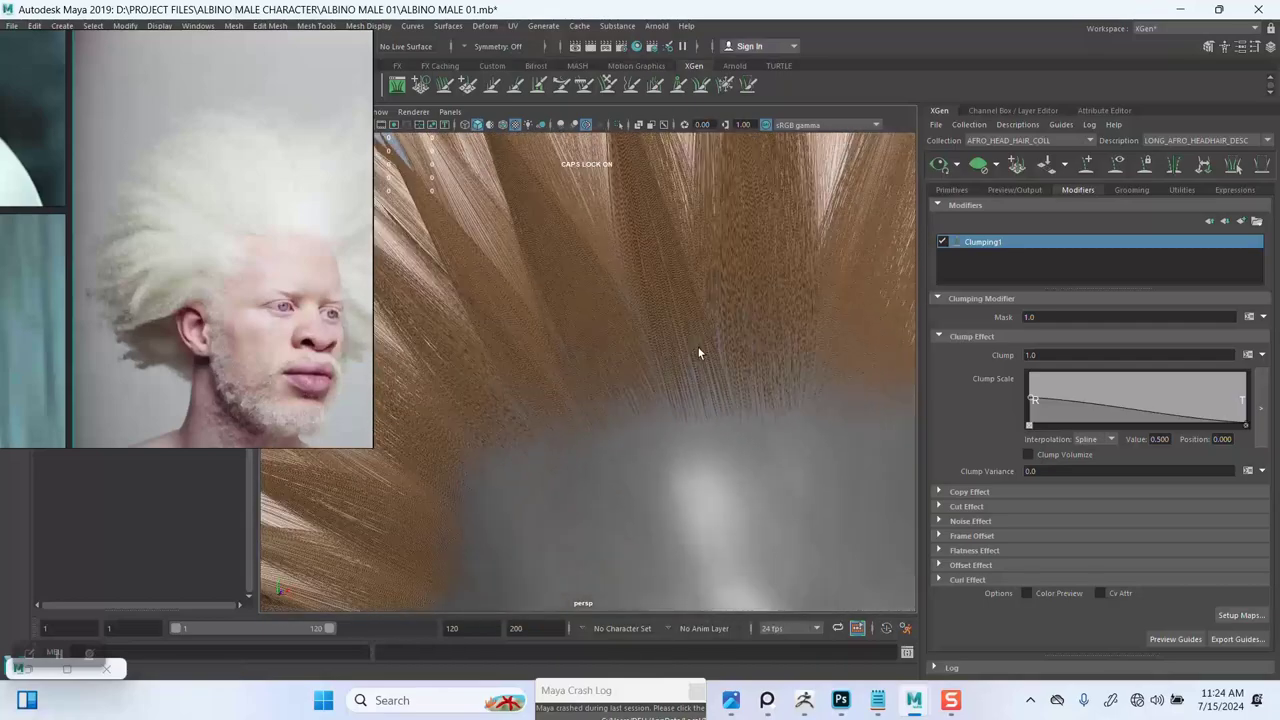
{"action": "middle_click_drag", "start_coordinate": [698, 347], "coordinate": [741, 389], "text": "alt"}
{"action": "right_click_drag", "start_coordinate": [705, 367], "coordinate": [639, 332], "text": "alt"}
{"action": "left_click_drag", "start_coordinate": [639, 332], "coordinate": [643, 319], "text": "alt"}
{"action": "right_click_drag", "start_coordinate": [643, 319], "coordinate": [640, 302], "text": "alt"}
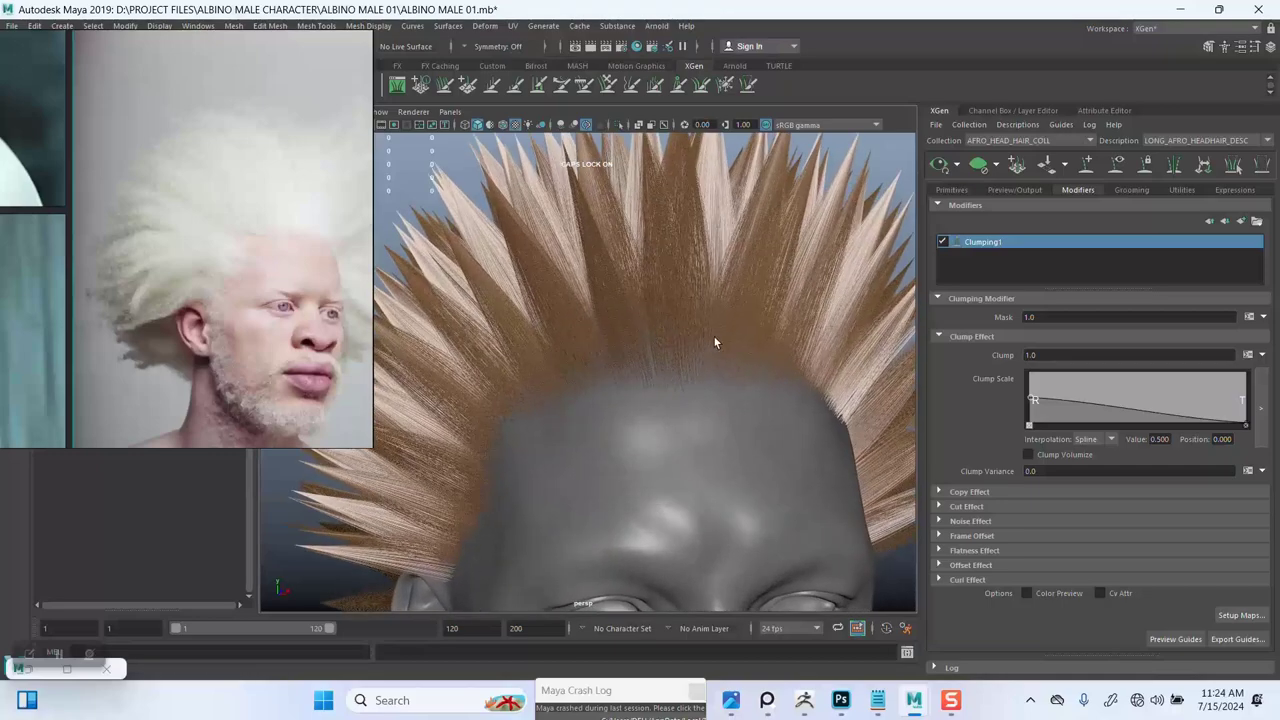
{"action": "left_click_drag", "start_coordinate": [714, 341], "coordinate": [690, 370], "text": "alt"}
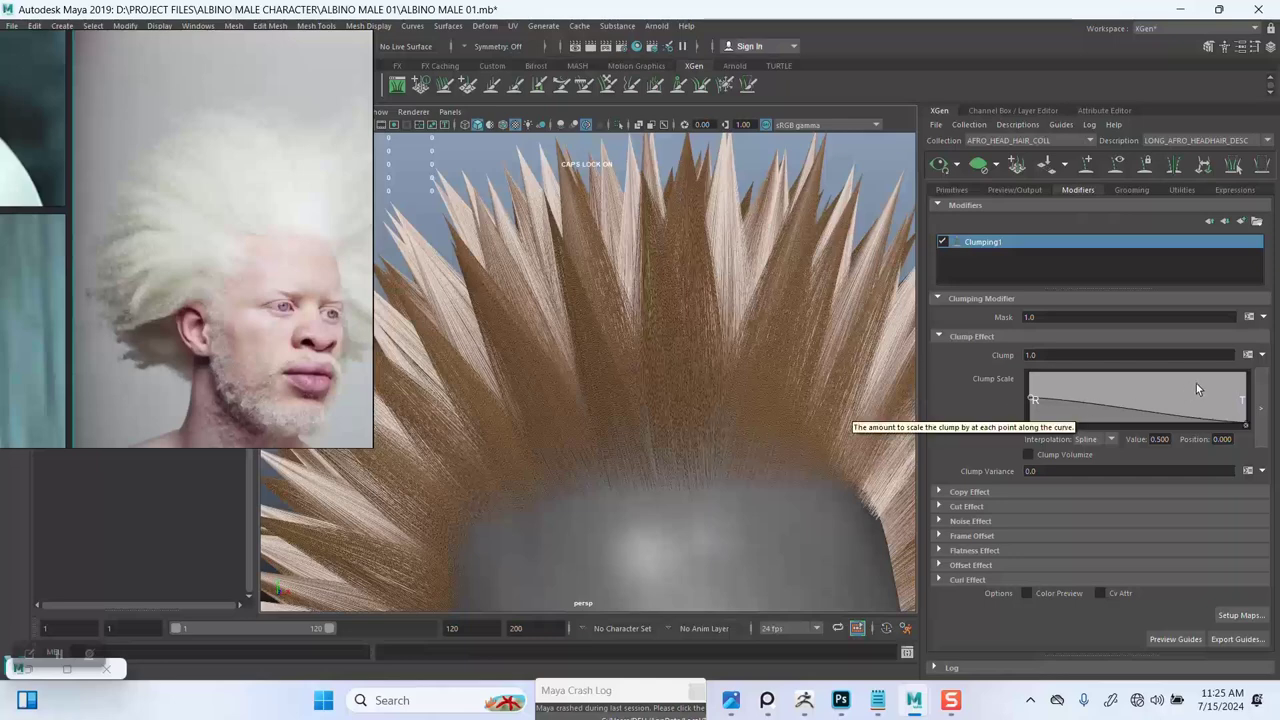
Step: Replace the tip point of the clumping modifier's Clump Scale ramp with a linear point lowered to a value of about 0.08
{"action": "left_click", "coordinate": [1246, 424]}
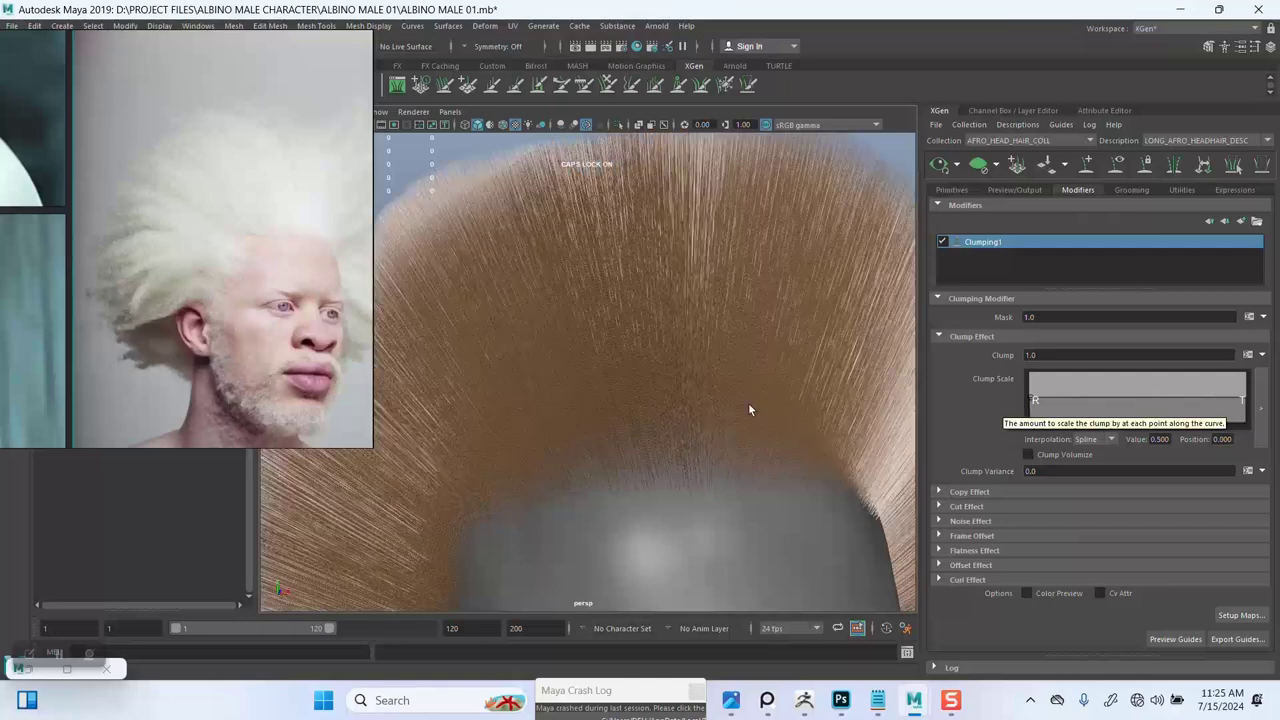
{"action": "right_click_drag", "start_coordinate": [749, 409], "coordinate": [731, 363], "text": "alt"}
{"action": "mouse_move", "coordinate": [731, 363]}
{"action": "left_mouse_down", "text": "alt"}
{"action": "mouse_move", "coordinate": [766, 349]}
{"action": "mouse_move", "coordinate": [720, 355]}
{"action": "left_mouse_up", "text": "alt"}
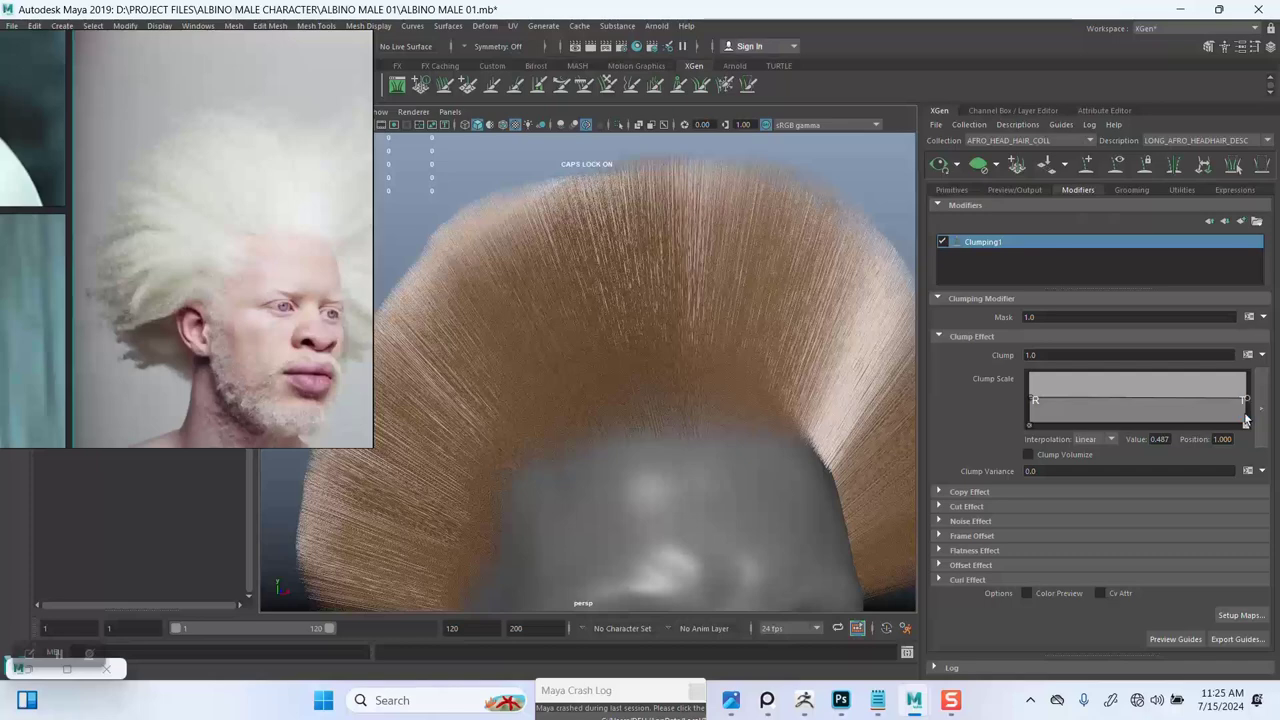
{"action": "left_click_drag", "start_coordinate": [1246, 420], "coordinate": [1245, 417]}
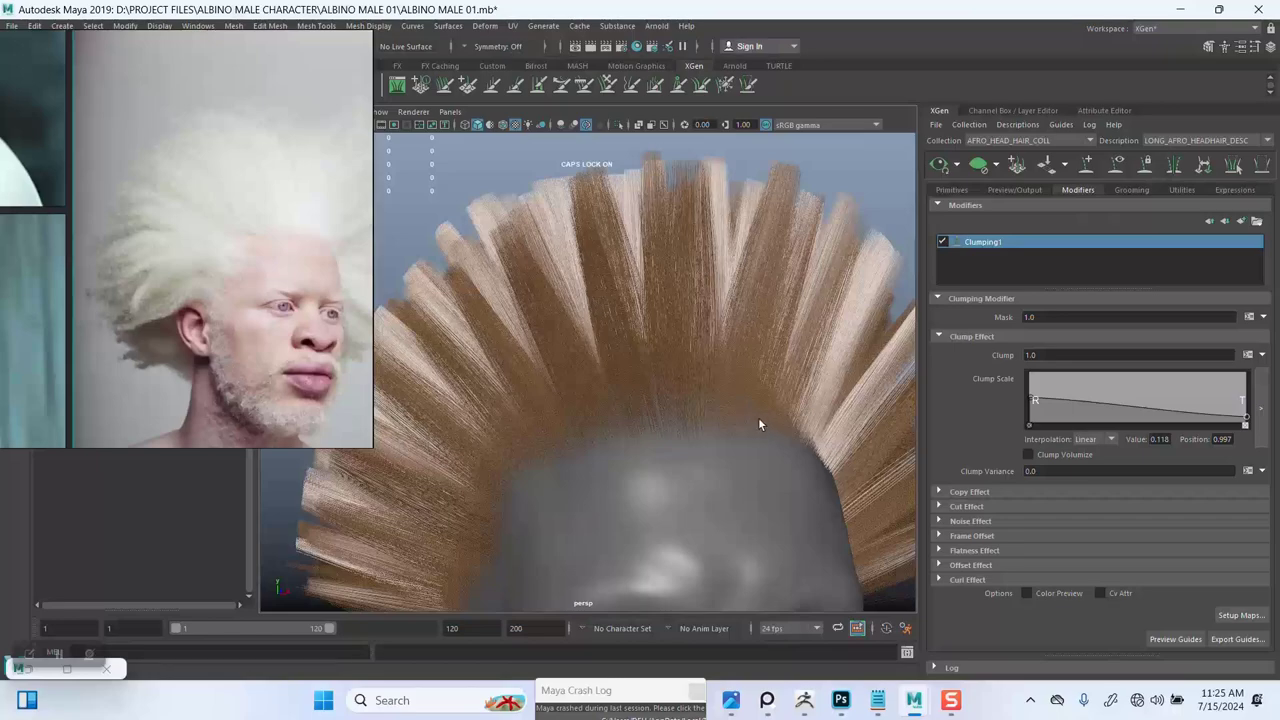
{"action": "scroll", "coordinate": [756, 369], "scroll_direction": "down", "scroll_amount": 5}
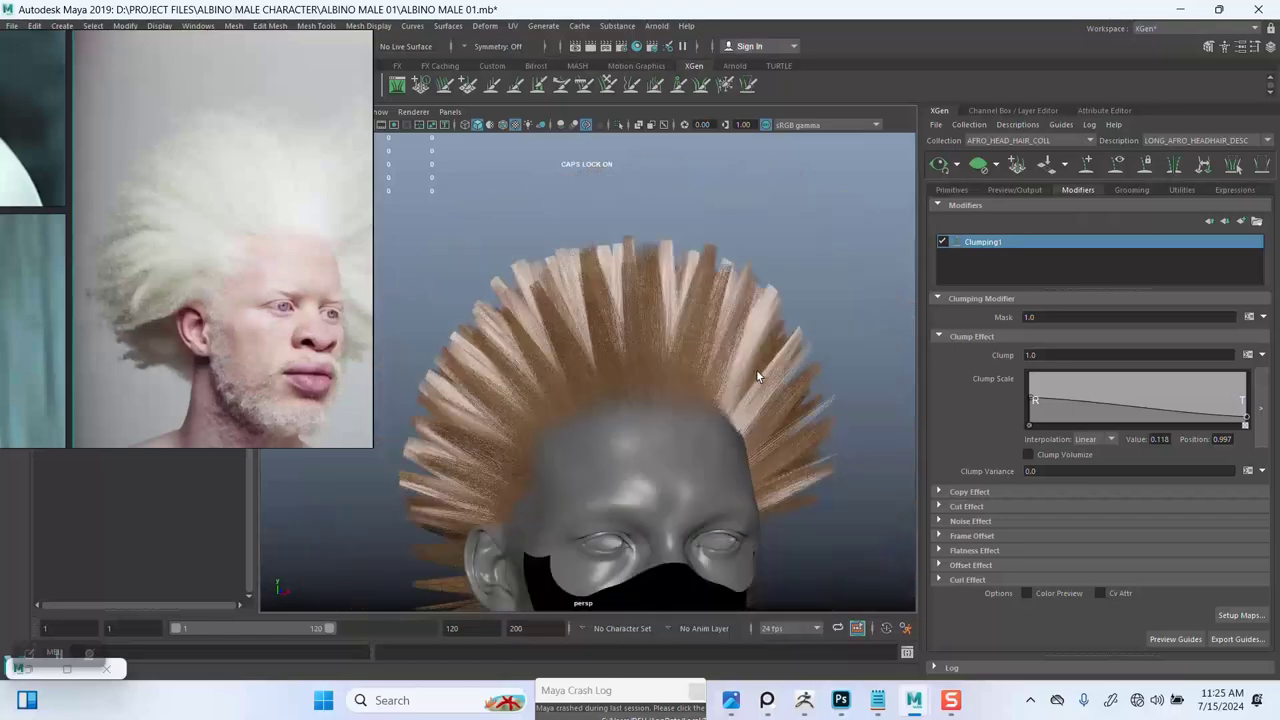
{"action": "mouse_move", "coordinate": [703, 371]}
{"action": "left_mouse_down", "text": "alt"}
{"action": "mouse_move", "coordinate": [733, 370]}
{"action": "mouse_move", "coordinate": [709, 357]}
{"action": "left_mouse_up", "text": "alt"}
{"action": "scroll", "coordinate": [743, 471], "scroll_direction": "up", "scroll_amount": 5}
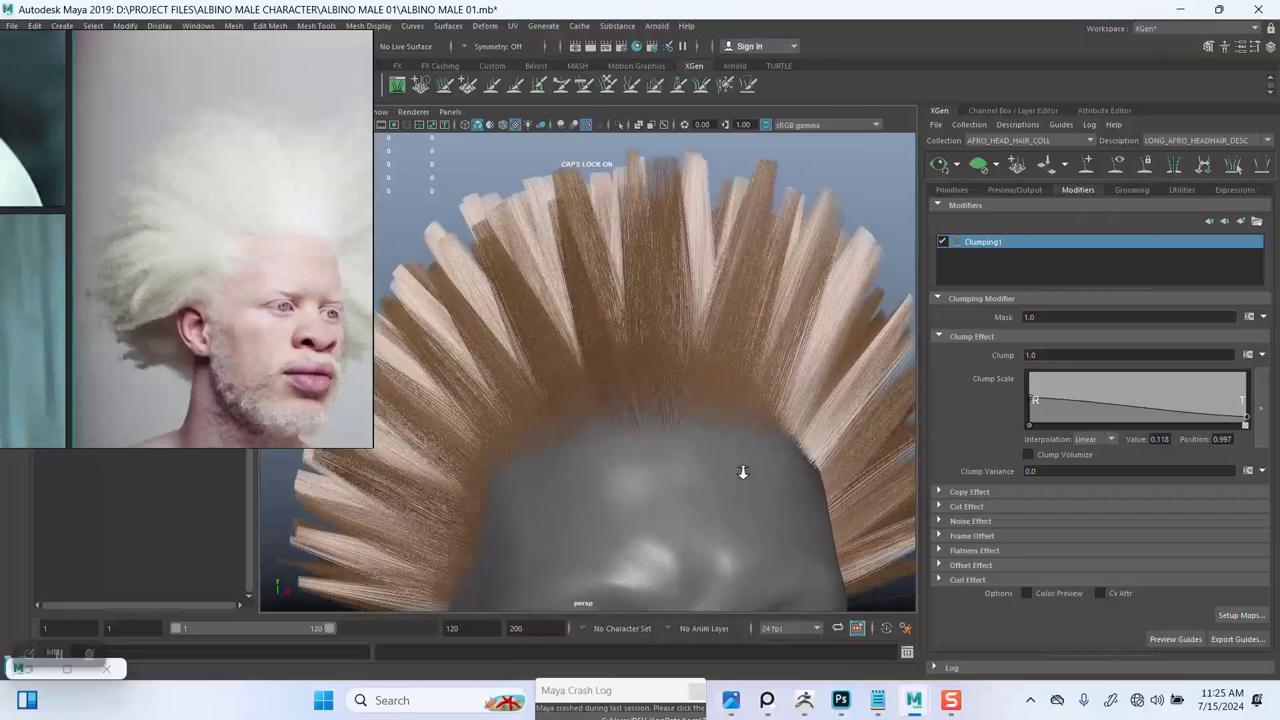
{"action": "left_click_drag", "start_coordinate": [734, 443], "coordinate": [829, 407], "text": "alt"}
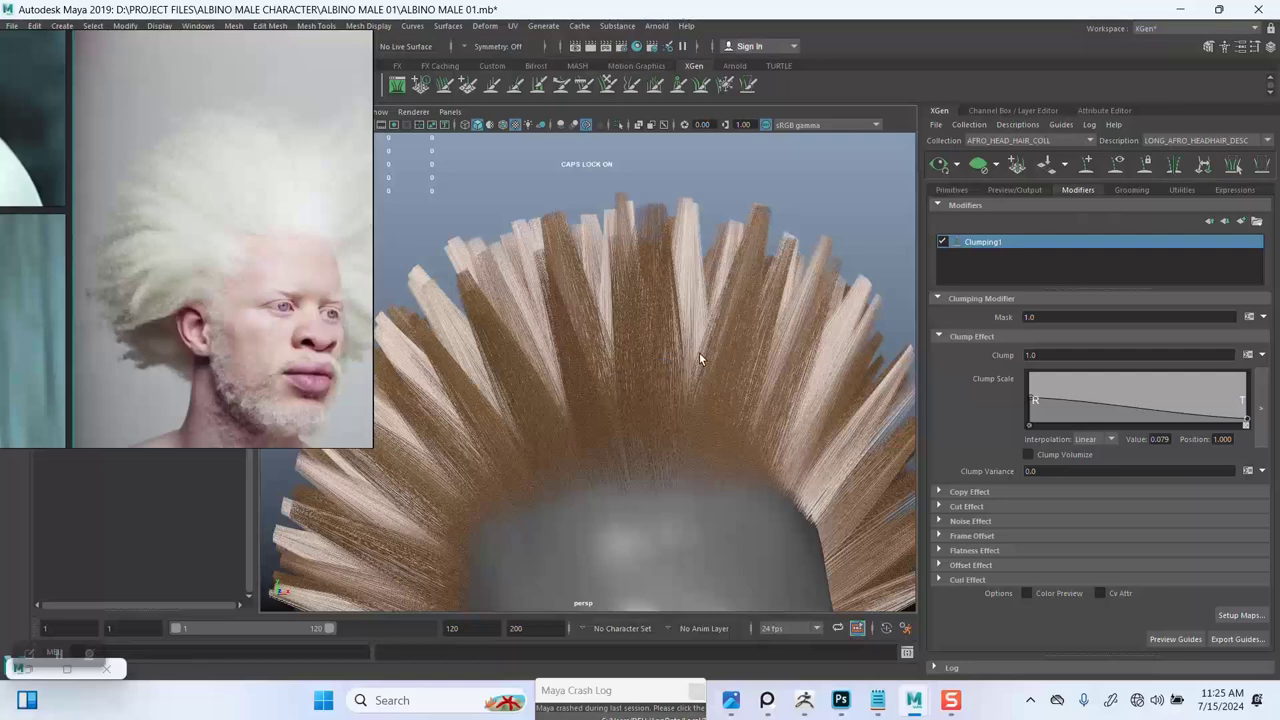
Step: Examine the clump tips and root spread from the front and close to the hairline
{"action": "scroll", "coordinate": [697, 343], "scroll_direction": "down", "scroll_amount": 3}
{"action": "middle_click_drag", "start_coordinate": [710, 375], "coordinate": [710, 330], "text": "alt"}
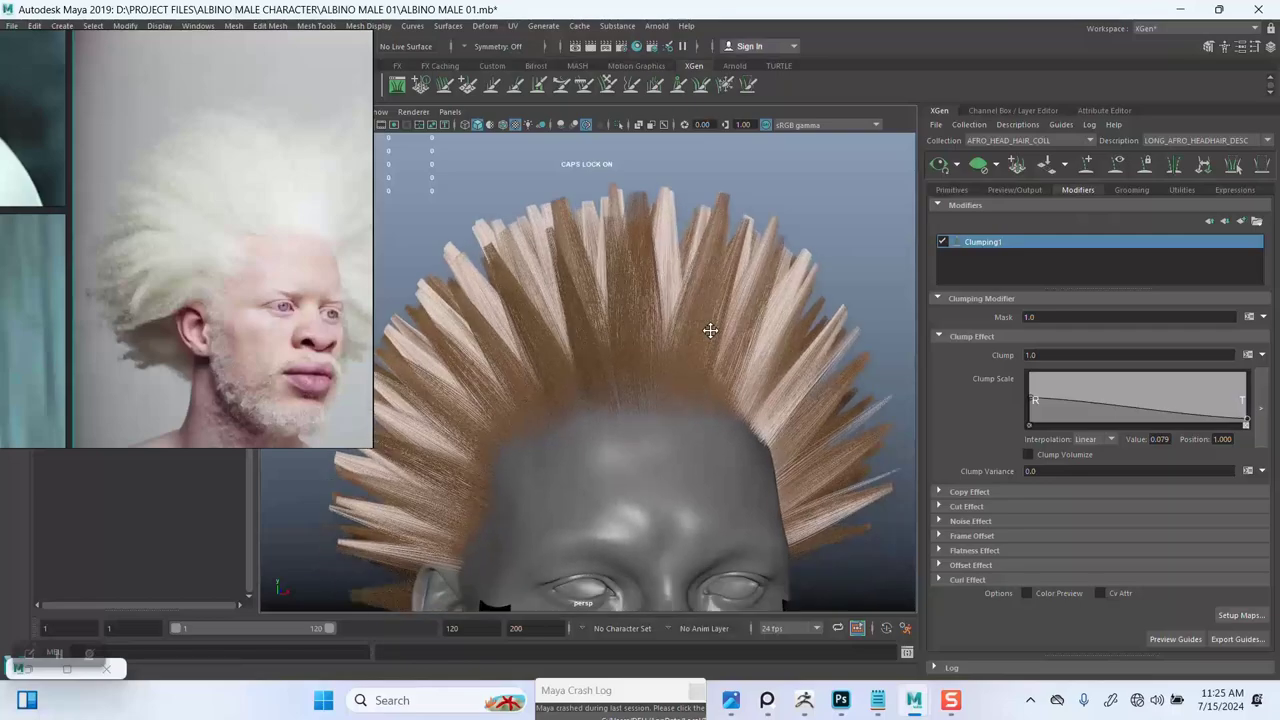
{"action": "left_click_drag", "start_coordinate": [710, 330], "coordinate": [689, 386], "text": "alt"}
{"action": "middle_click_drag", "start_coordinate": [689, 386], "coordinate": [696, 372], "text": "alt"}
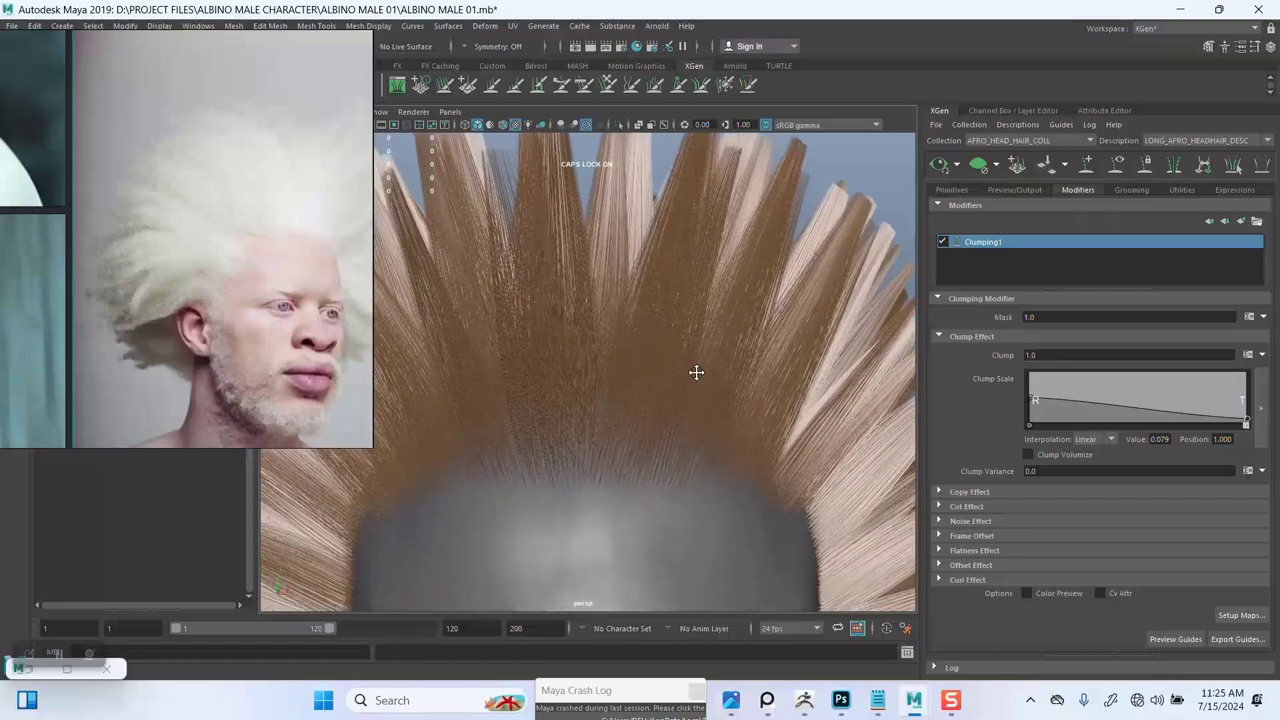
{"action": "right_click_drag", "start_coordinate": [696, 372], "coordinate": [693, 337], "text": "alt"}
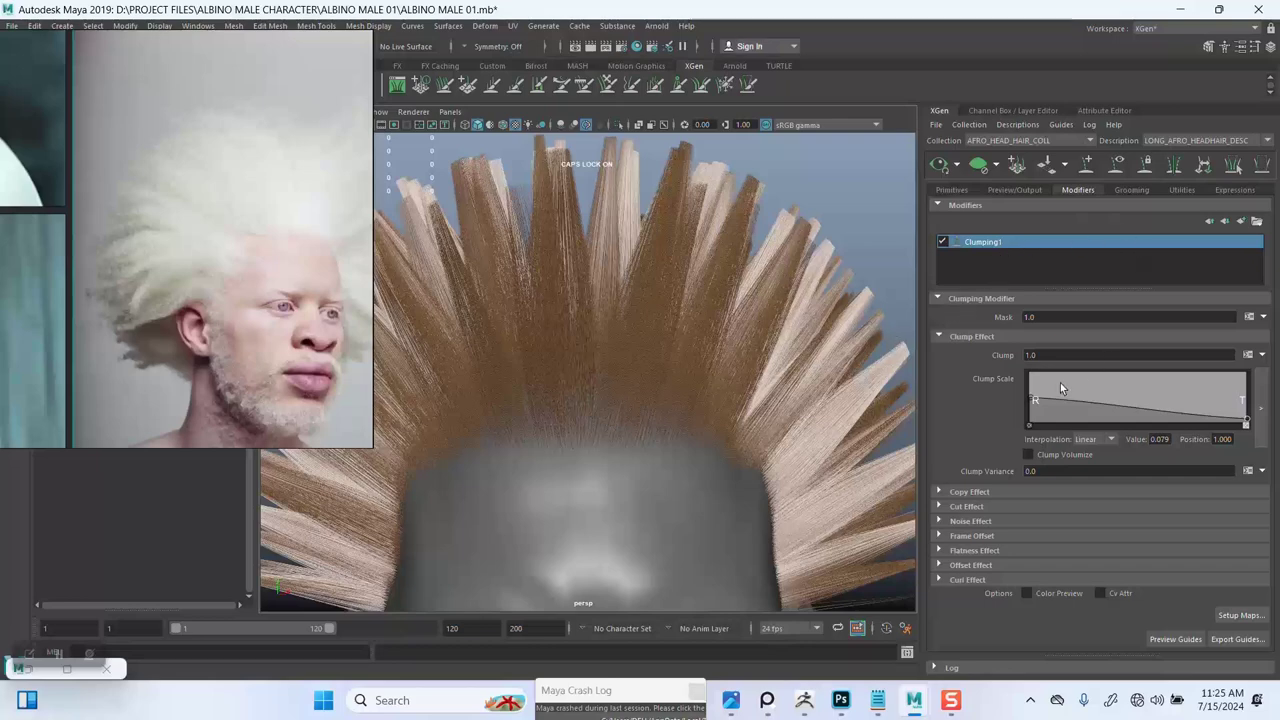
{"action": "middle_click_drag", "start_coordinate": [723, 374], "coordinate": [737, 346], "text": "alt"}
{"action": "left_click_drag", "start_coordinate": [737, 346], "coordinate": [889, 352], "text": "alt"}
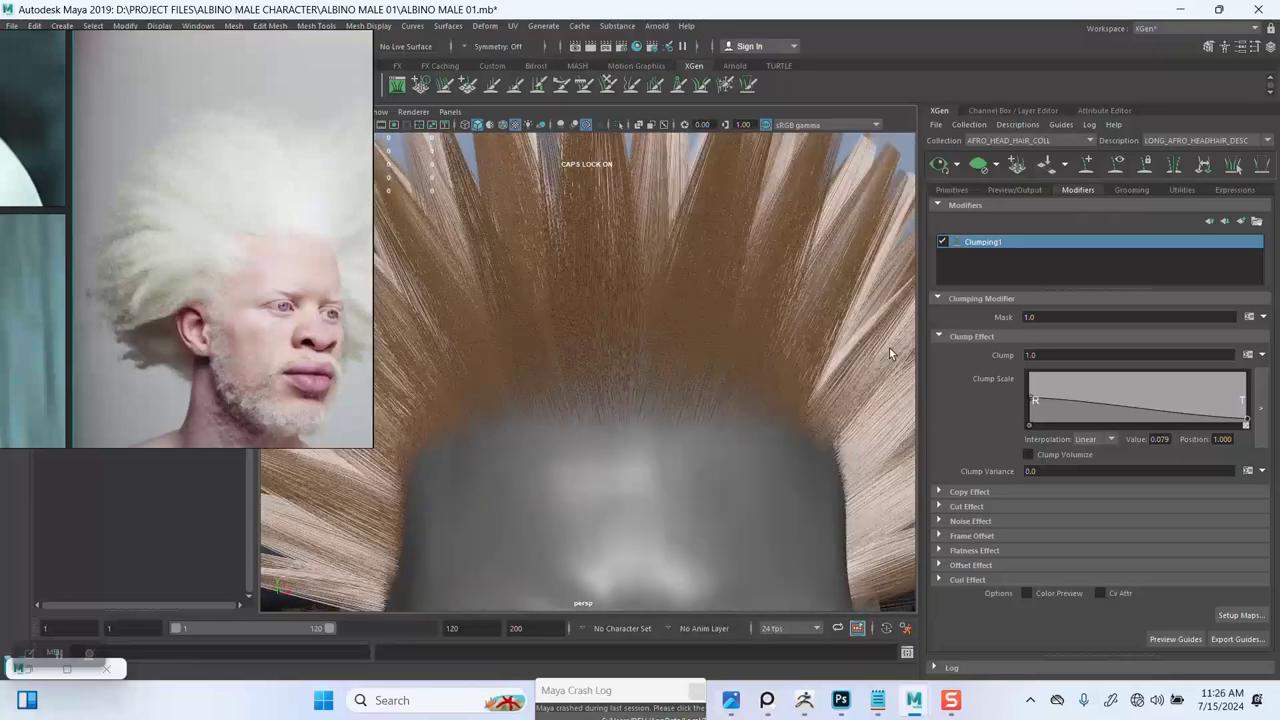
Step: Add a second Clumping modifier, generate its clump points at density 1.0 using the first modifier's control maps, and save the maps
{"action": "left_click", "coordinate": [1239, 222]}
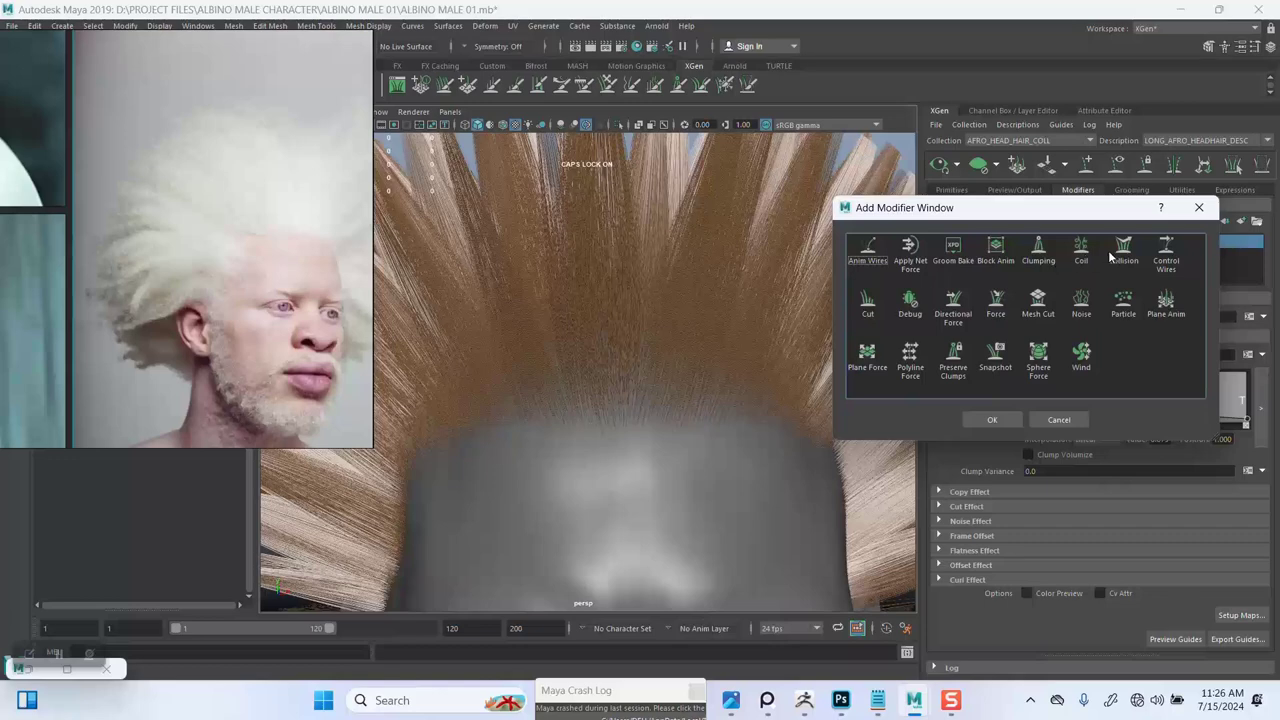
{"action": "left_click", "coordinate": [1040, 252]}
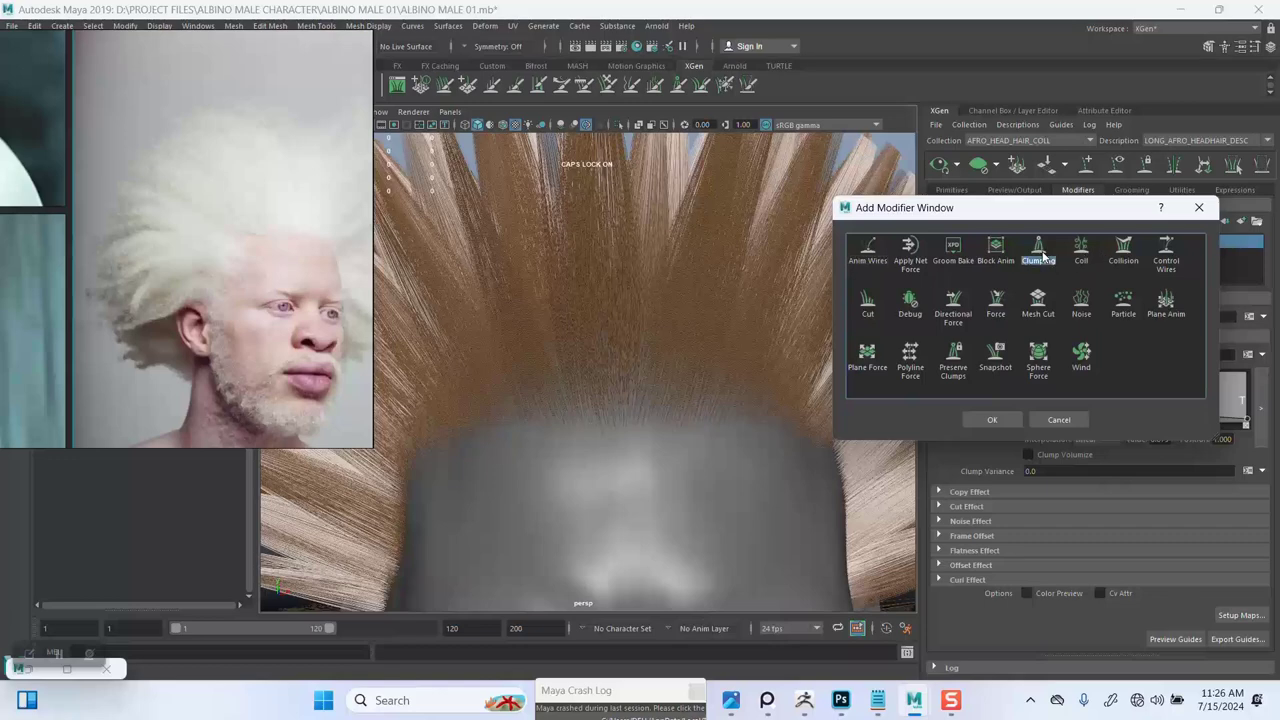
{"action": "left_click", "coordinate": [993, 419]}
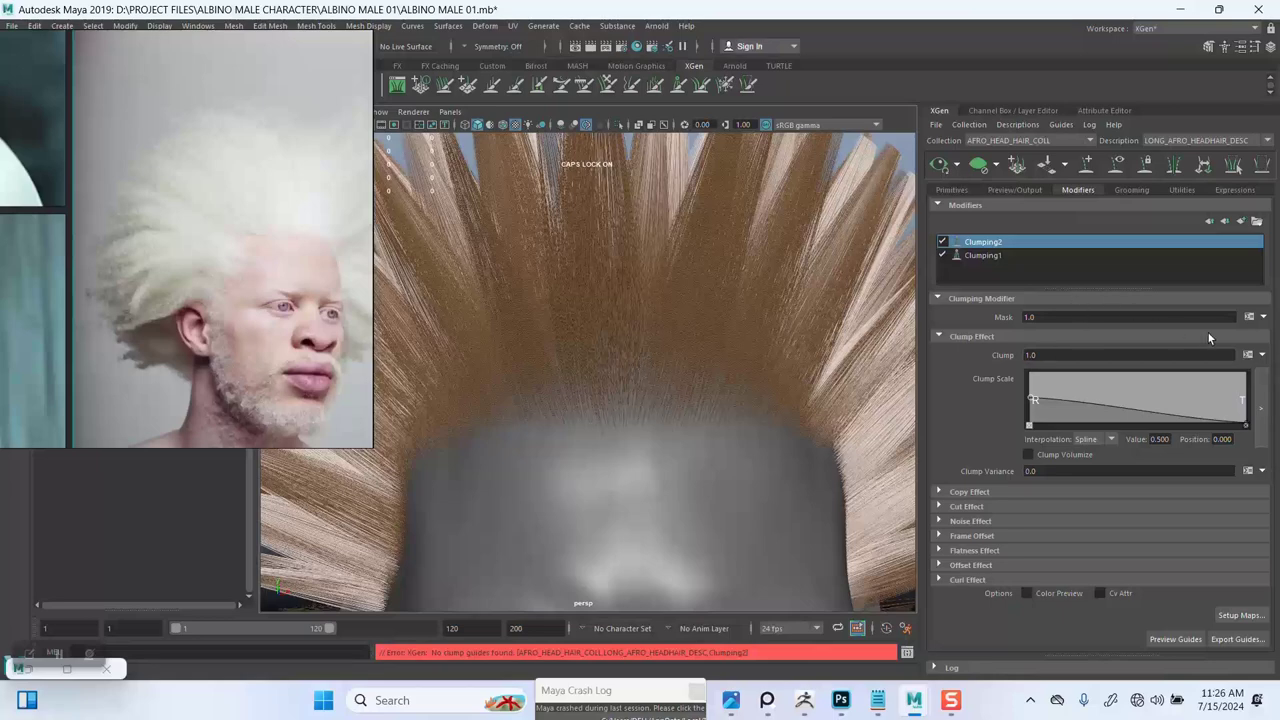
{"action": "left_click", "coordinate": [1239, 615]}
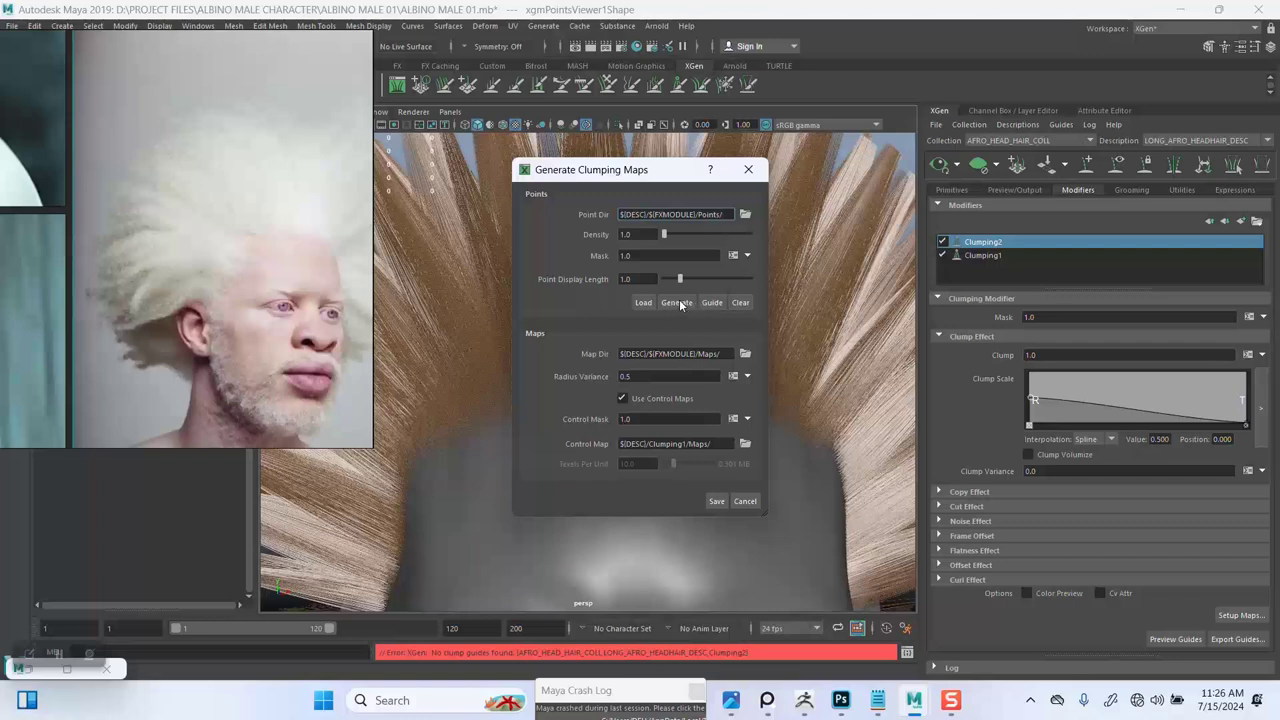
{"action": "left_click", "coordinate": [679, 303]}
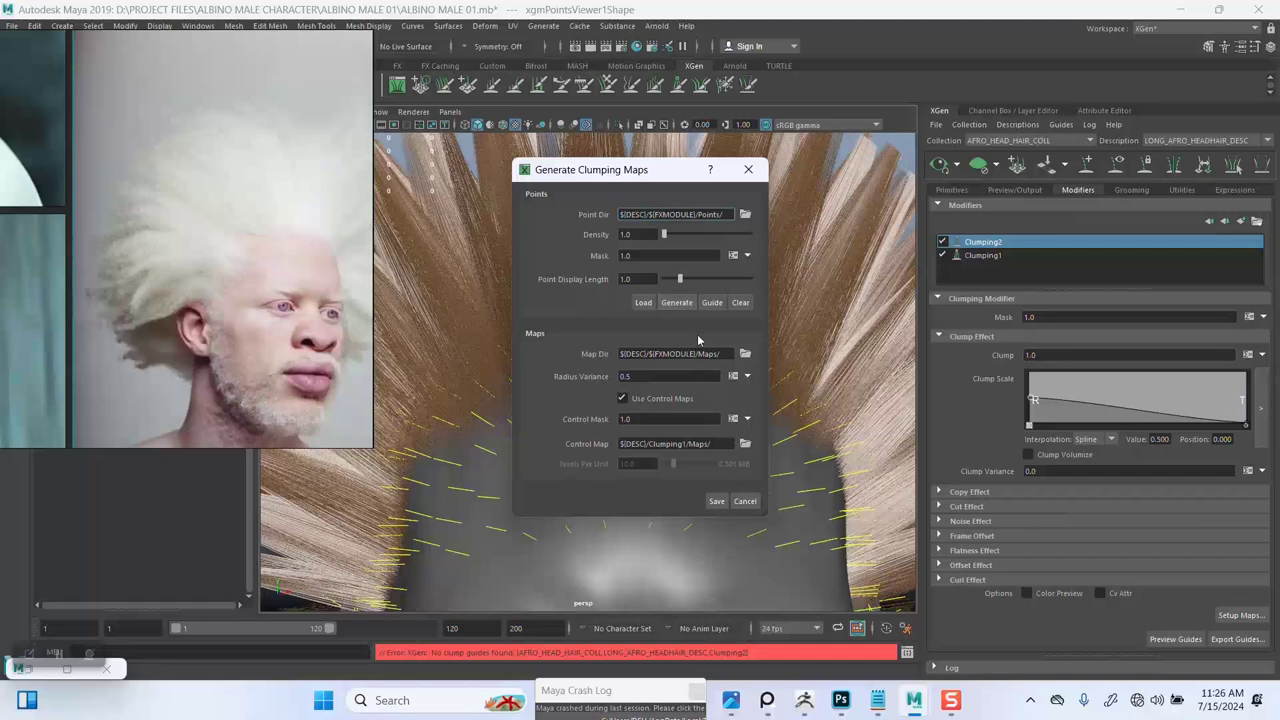
{"action": "left_click", "coordinate": [716, 502]}
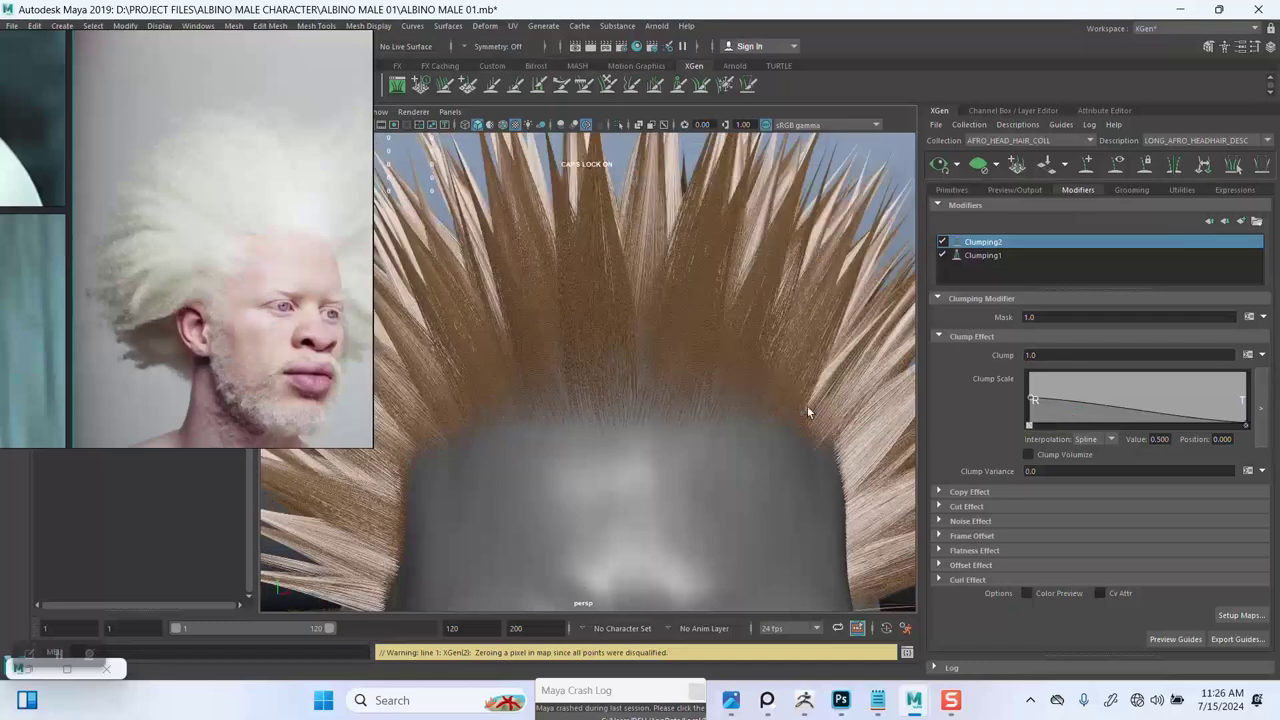
Step: Examine the double-clumped strands along the hairline and the side of the head above the ear
{"action": "right_click_drag", "start_coordinate": [758, 445], "coordinate": [721, 362], "text": "alt"}
{"action": "left_click_drag", "start_coordinate": [721, 362], "coordinate": [734, 385], "text": "alt"}
{"action": "middle_click_drag", "start_coordinate": [734, 379], "coordinate": [724, 398], "text": "alt"}
{"action": "right_click_drag", "start_coordinate": [720, 380], "coordinate": [738, 433], "text": "alt"}
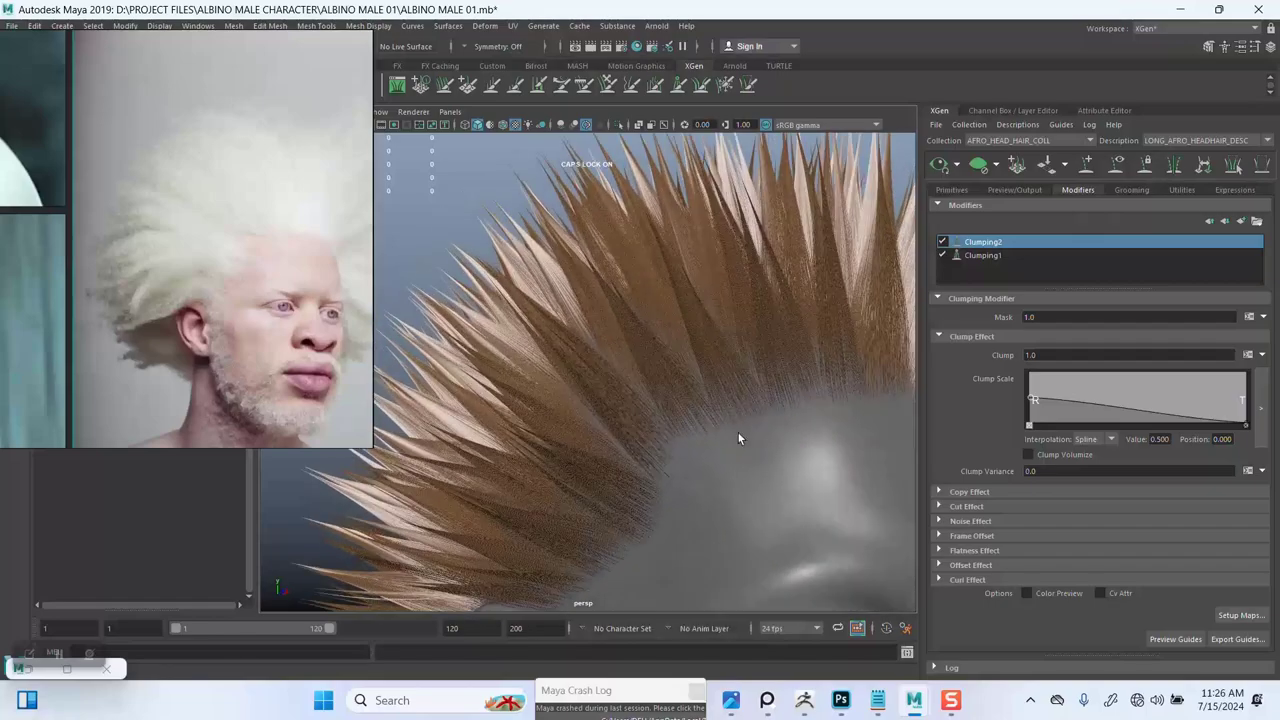
{"action": "left_click_drag", "start_coordinate": [738, 433], "coordinate": [748, 320], "text": "alt"}
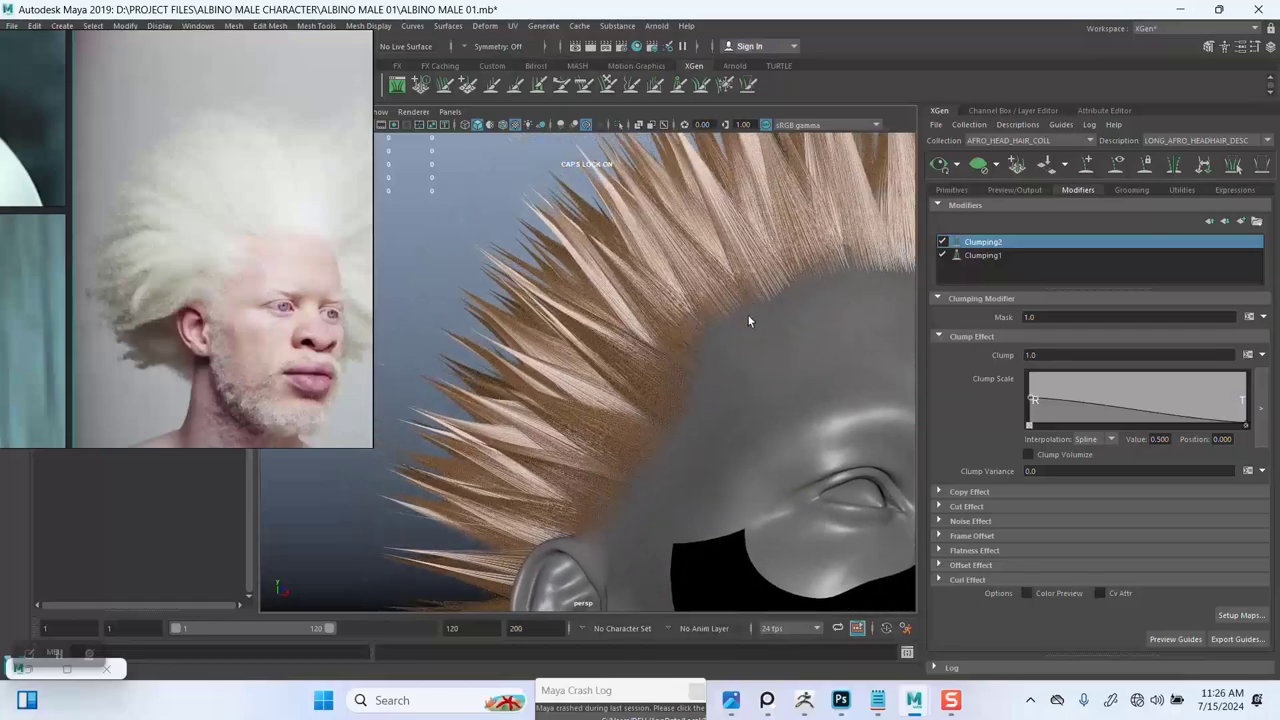
{"action": "right_click_drag", "start_coordinate": [748, 320], "coordinate": [727, 390], "text": "alt"}
{"action": "left_click_drag", "start_coordinate": [727, 391], "coordinate": [760, 345], "text": "alt"}
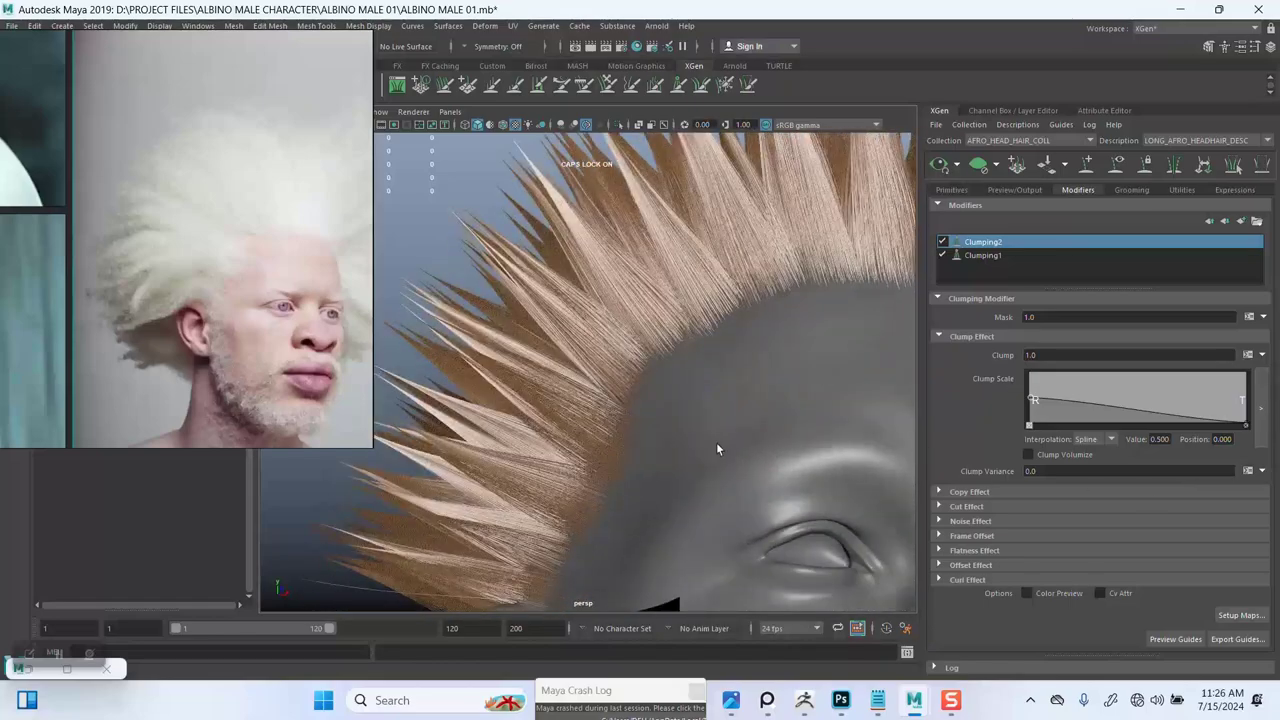
{"action": "left_click_drag", "start_coordinate": [716, 449], "coordinate": [790, 422], "text": "alt"}
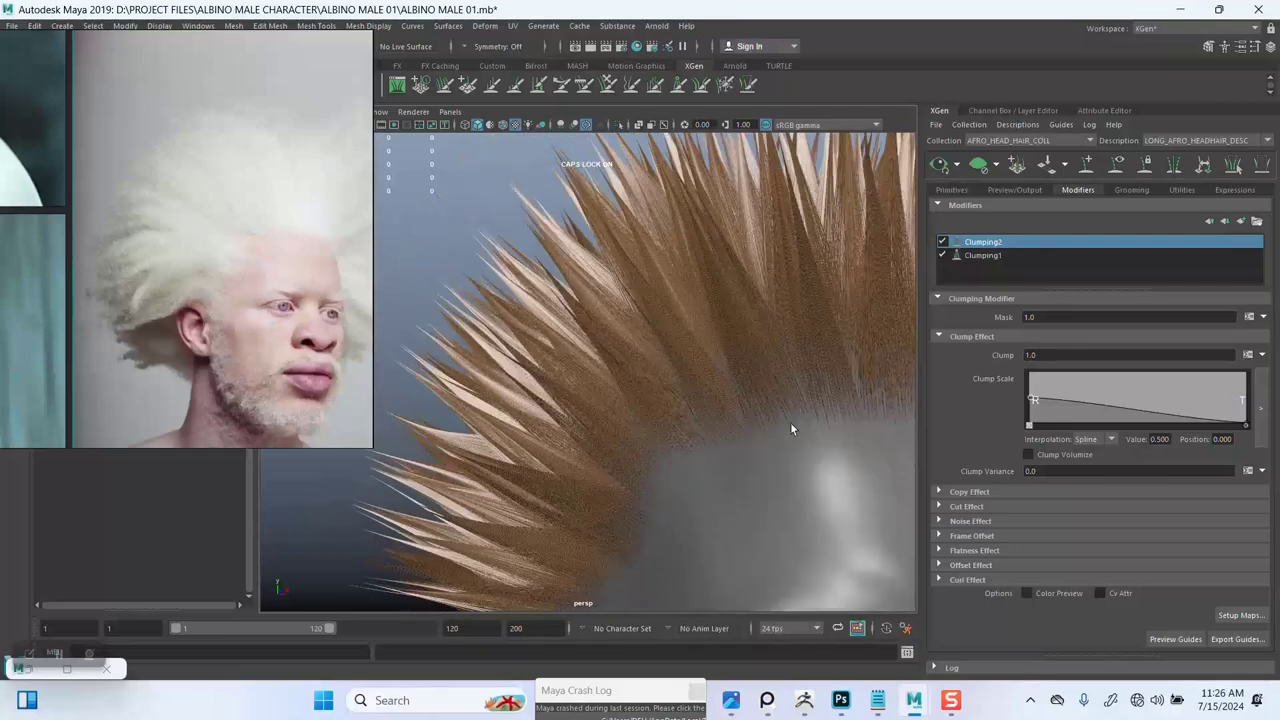
Step: Regenerate the second clumping modifier's points at density 0.6 and save the clumping maps
{"action": "left_click", "coordinate": [1239, 615]}
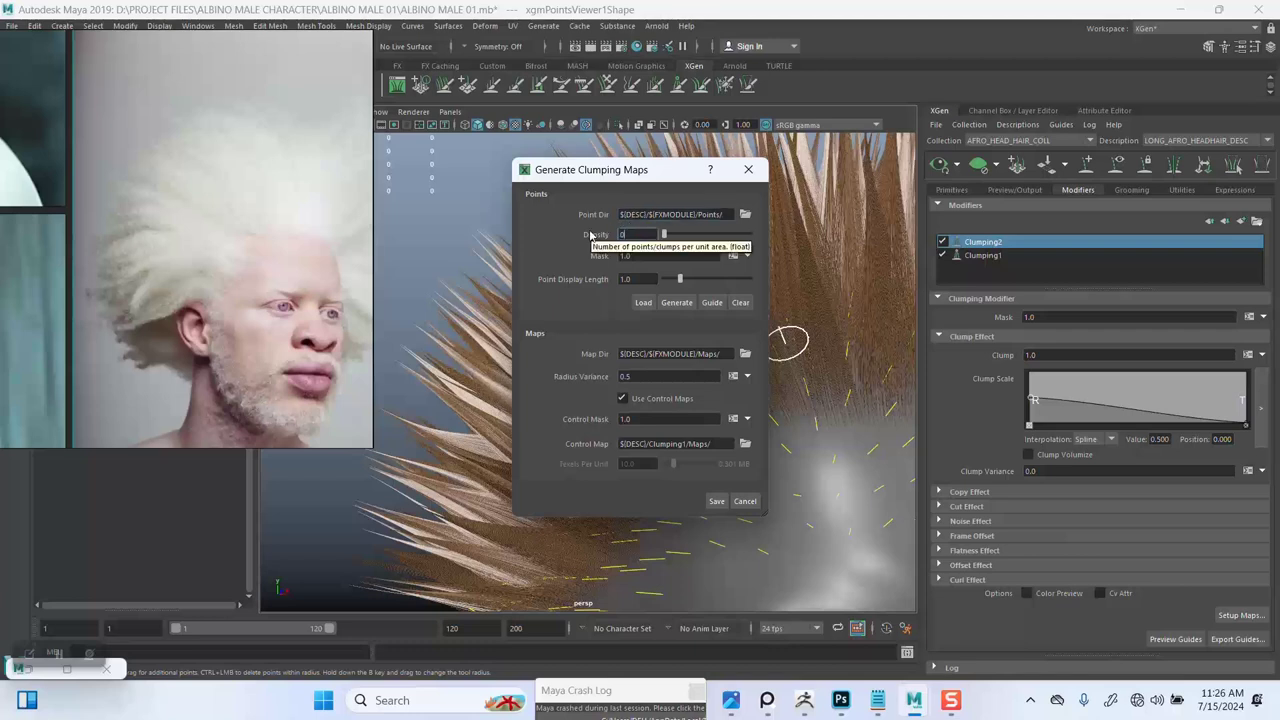
{"action": "type", "text": ".5"}
{"action": "key", "text": "BackSpace"}
{"action": "type", "text": "8"}
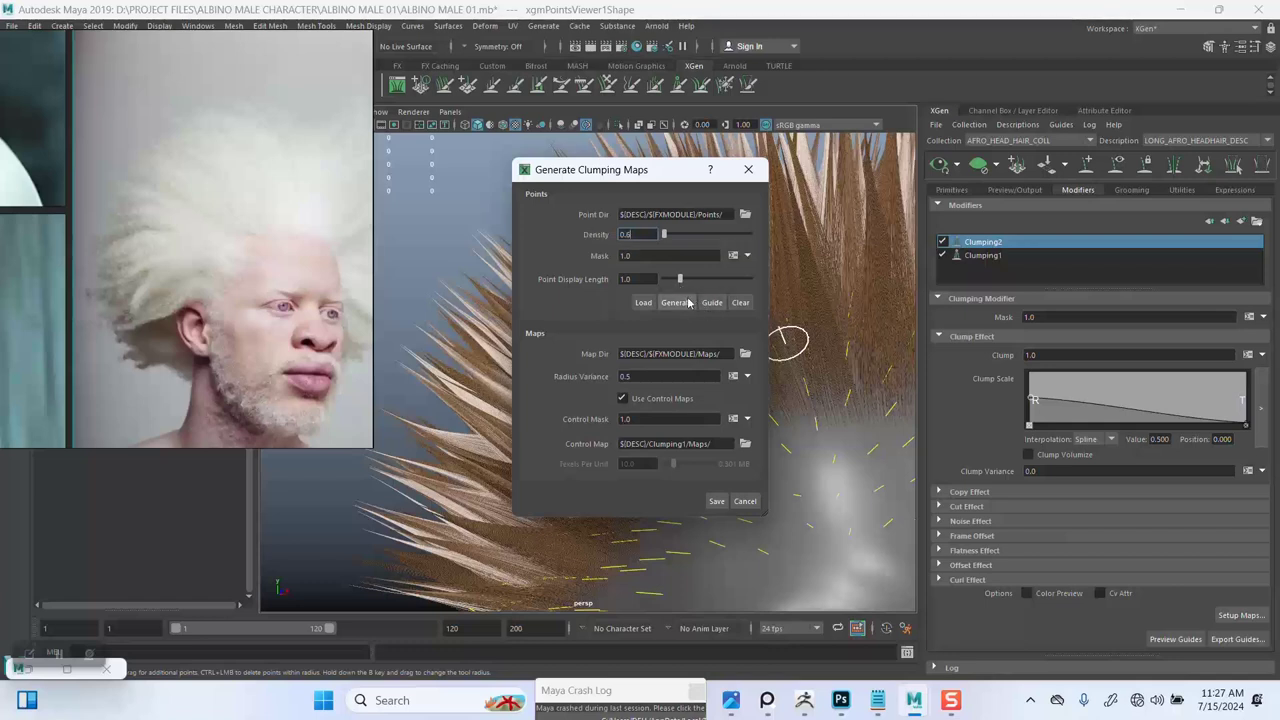
{"action": "left_click", "coordinate": [716, 501]}
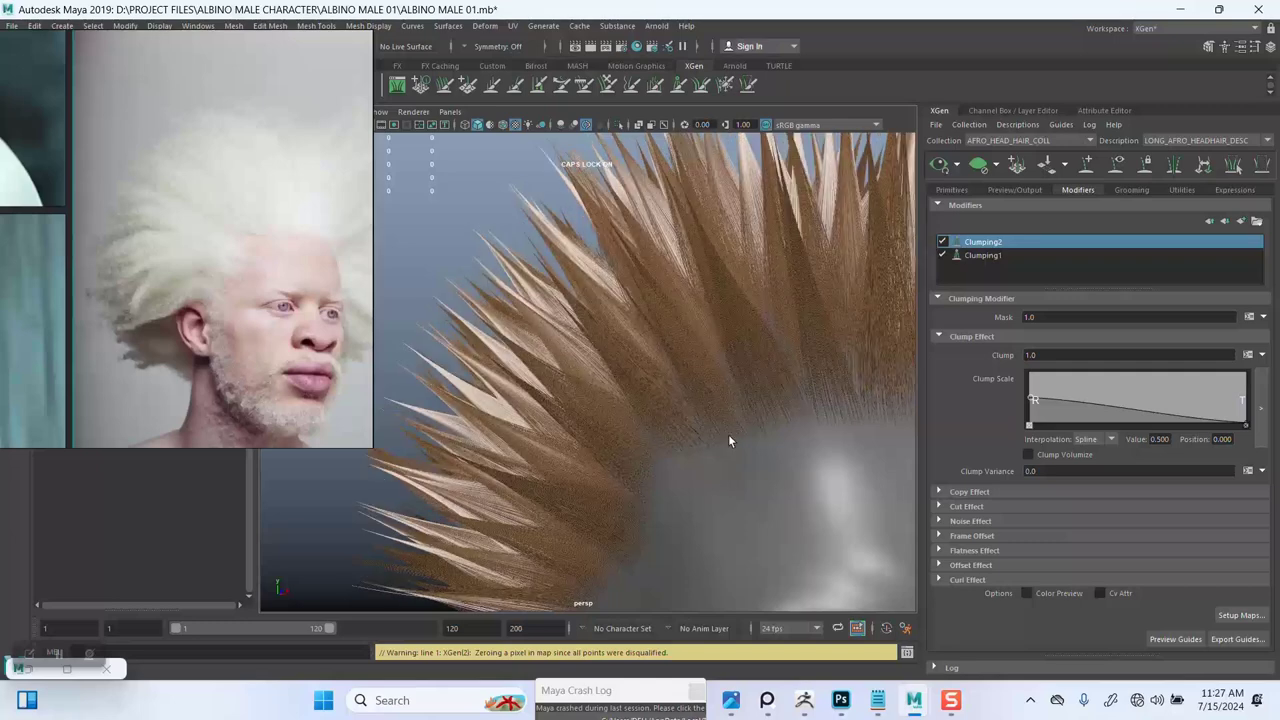
Step: Display the guides over the hair and set the hair primitives' Length to 1.5
{"action": "left_click_drag", "start_coordinate": [666, 449], "coordinate": [668, 382], "text": "alt"}
{"action": "right_click_drag", "start_coordinate": [668, 382], "coordinate": [636, 338], "text": "alt"}
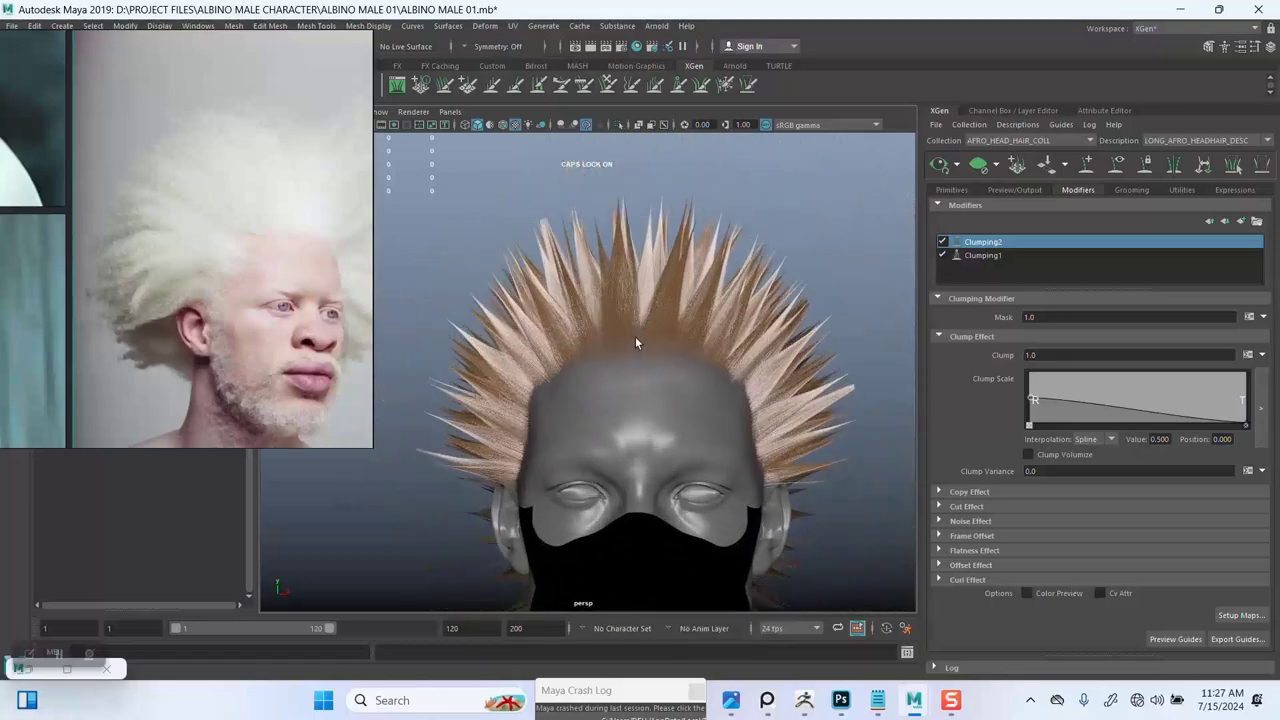
{"action": "left_click_drag", "start_coordinate": [635, 341], "coordinate": [633, 349], "text": "alt"}
{"action": "right_click_drag", "start_coordinate": [633, 349], "coordinate": [604, 334], "text": "alt"}
{"action": "left_click_drag", "start_coordinate": [604, 334], "coordinate": [640, 306], "text": "alt"}
{"action": "right_click_drag", "start_coordinate": [640, 306], "coordinate": [851, 249], "text": "alt"}
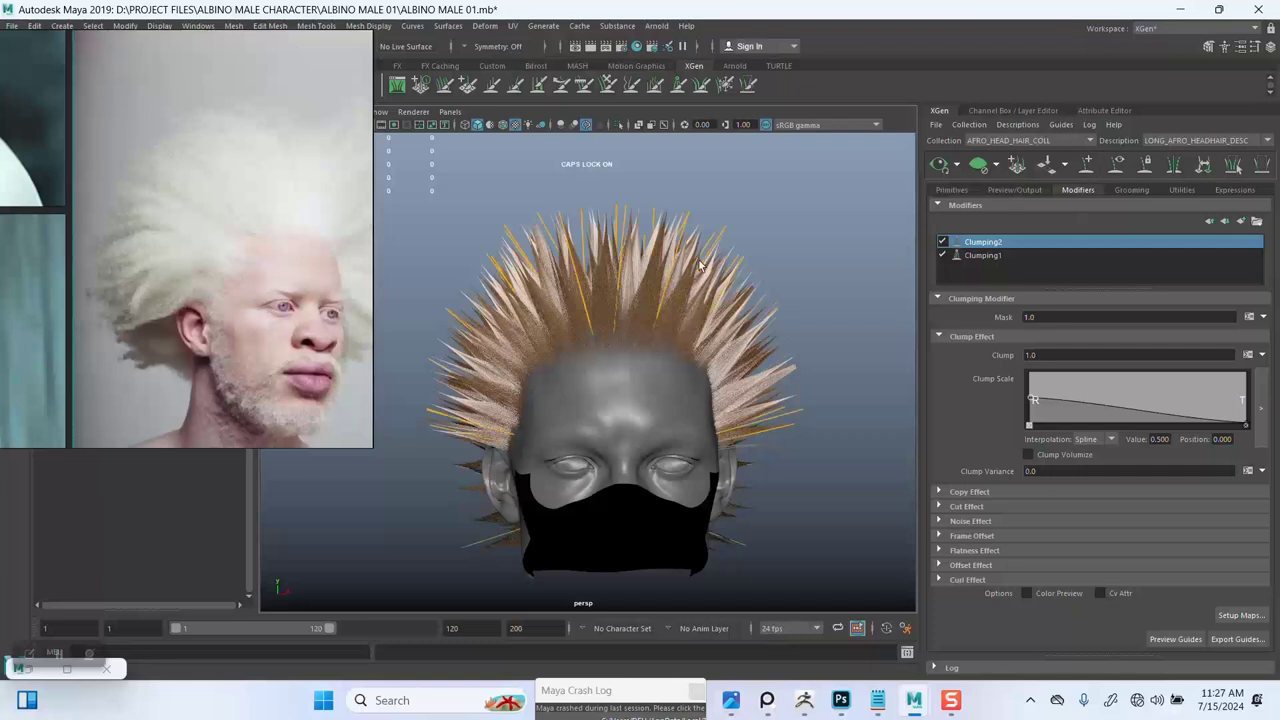
{"action": "left_click", "coordinate": [951, 189]}
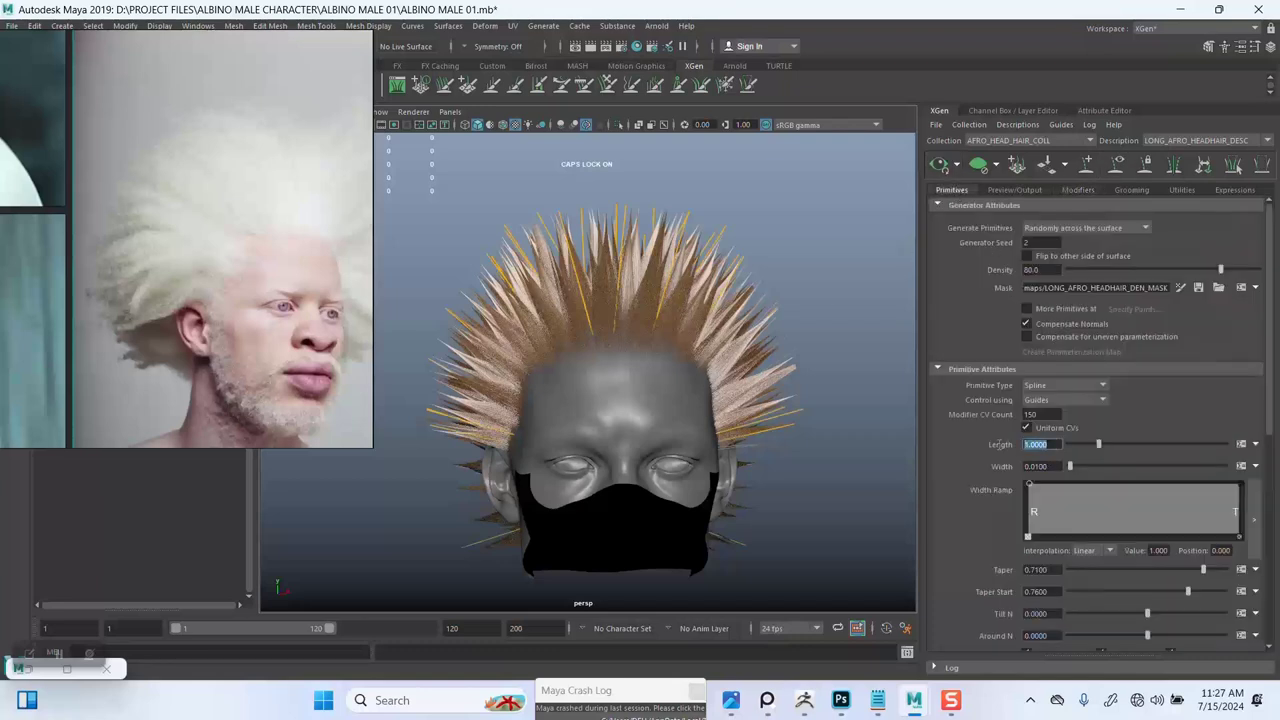
{"action": "type", "text": "1.5"}
{"action": "left_click", "coordinate": [996, 443]}
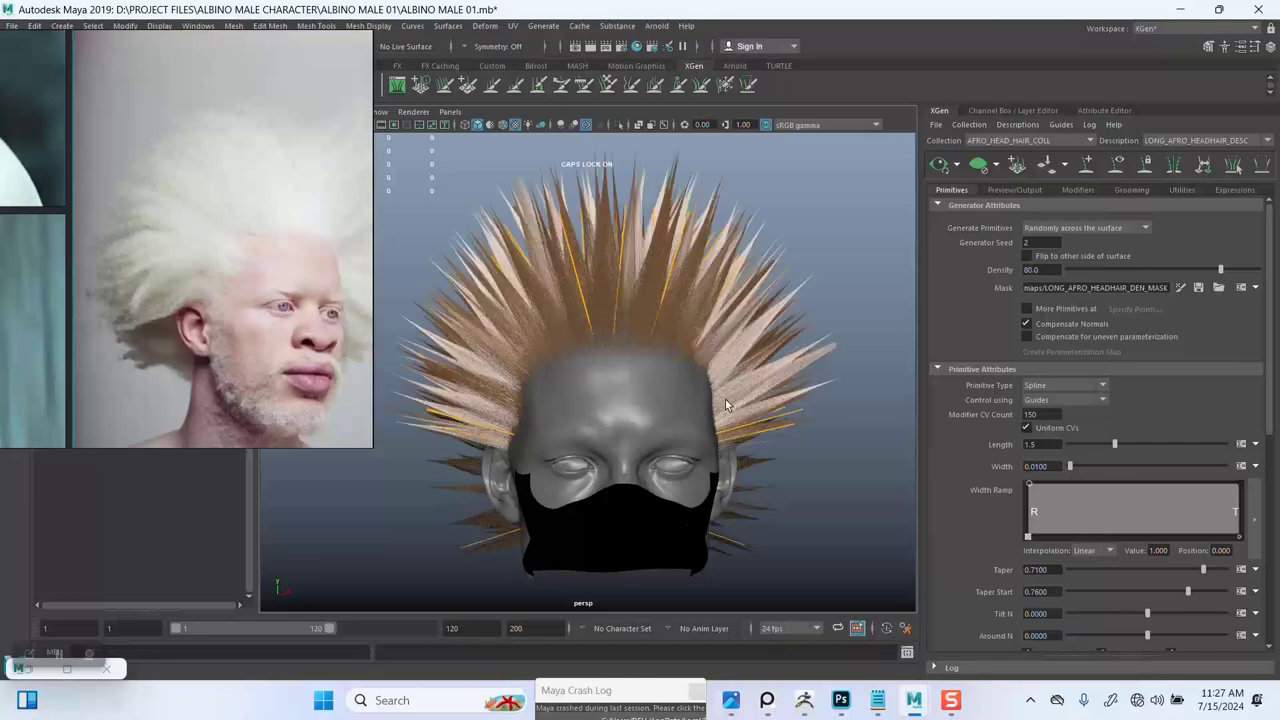
{"action": "left_click_drag", "start_coordinate": [725, 404], "coordinate": [745, 376], "text": "alt"}
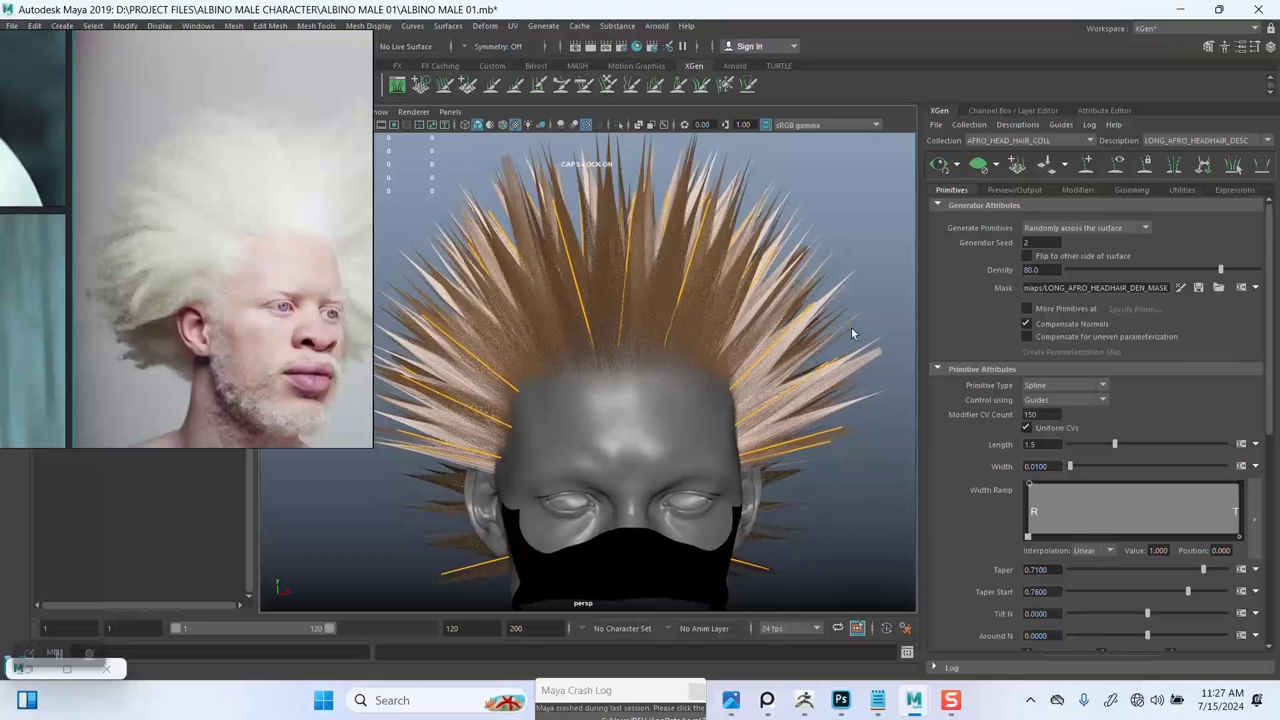
Step: Hide the guides and add a Coil modifier above the two clumping modifiers
{"action": "left_click", "coordinate": [1118, 164]}
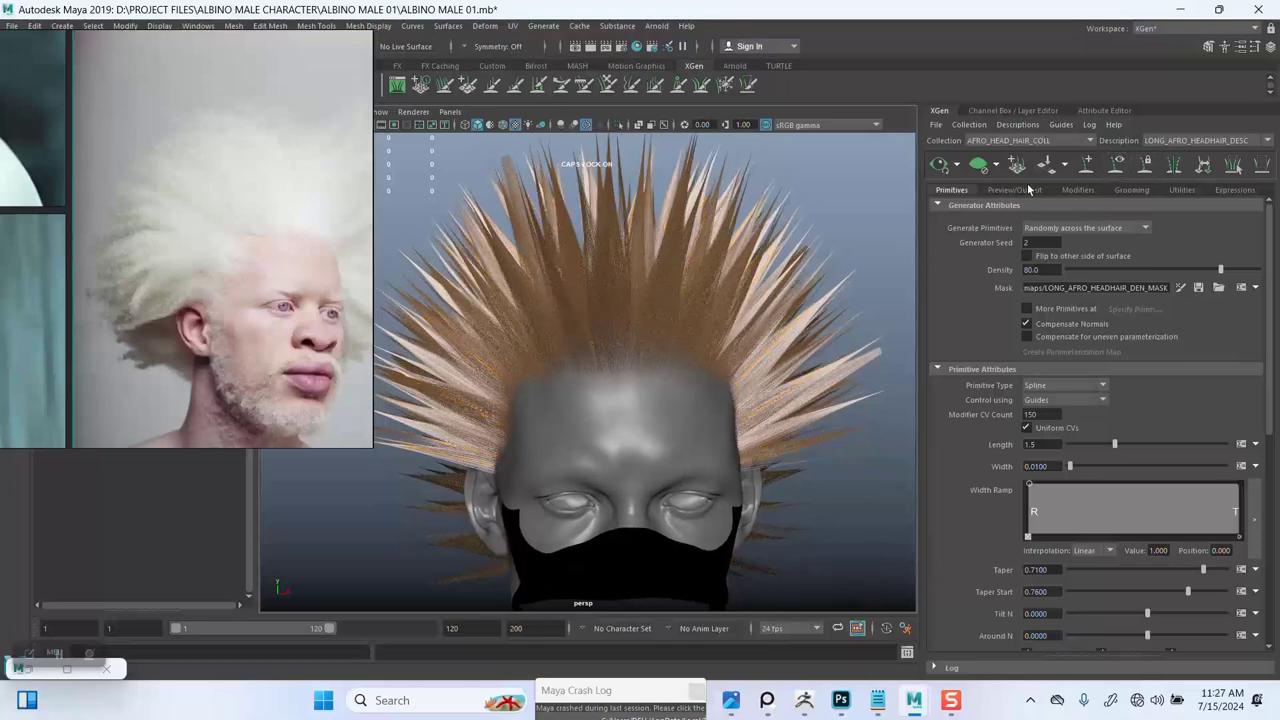
{"action": "left_click", "coordinate": [1078, 189]}
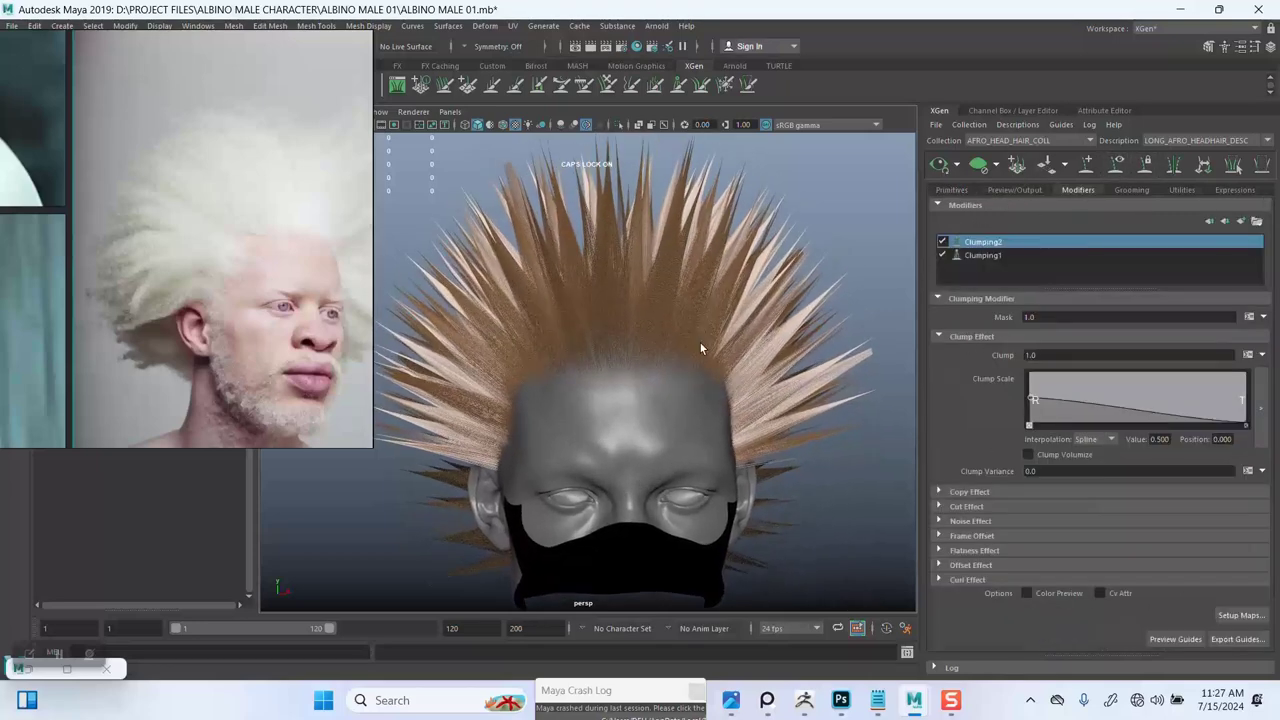
{"action": "scroll", "coordinate": [668, 359], "scroll_direction": "up", "scroll_amount": 6}
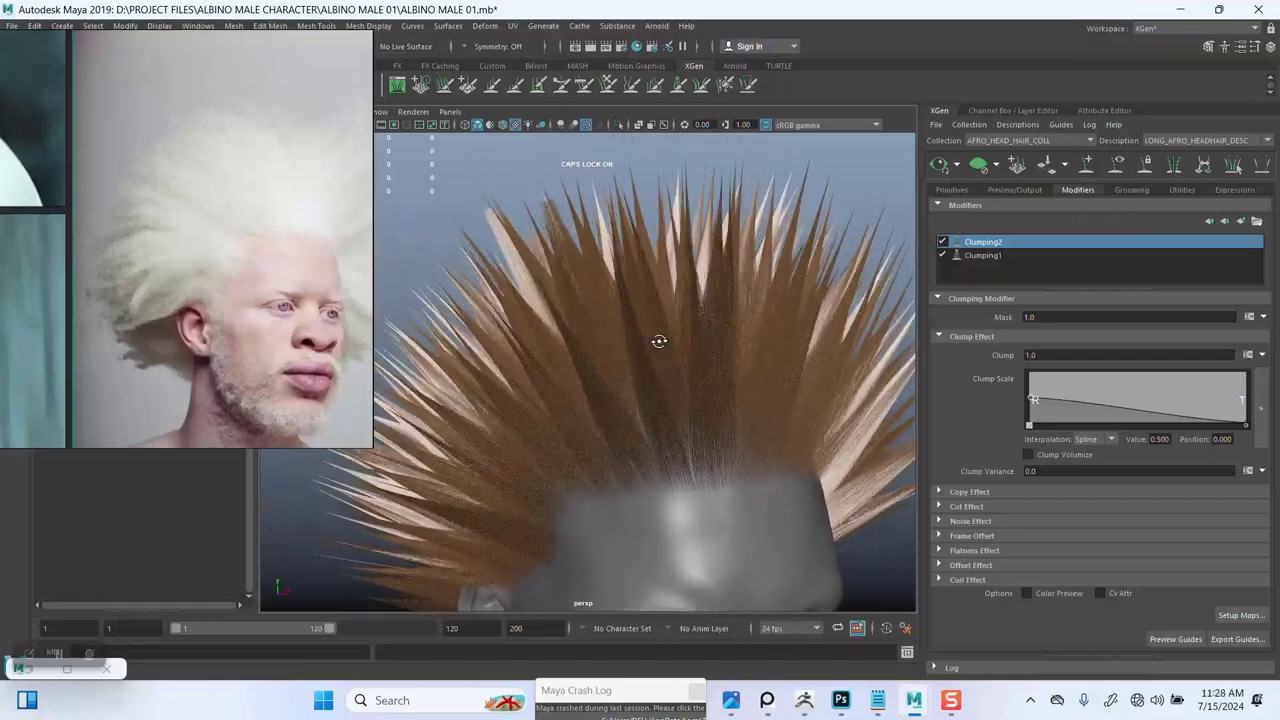
{"action": "mouse_move", "coordinate": [651, 344]}
{"action": "left_mouse_down", "text": "alt"}
{"action": "mouse_move", "coordinate": [620, 320]}
{"action": "mouse_move", "coordinate": [666, 323]}
{"action": "mouse_move", "coordinate": [596, 322]}
{"action": "mouse_move", "coordinate": [694, 291]}
{"action": "mouse_move", "coordinate": [716, 316]}
{"action": "mouse_move", "coordinate": [703, 343]}
{"action": "mouse_move", "coordinate": [640, 332]}
{"action": "mouse_move", "coordinate": [694, 314]}
{"action": "mouse_move", "coordinate": [664, 332]}
{"action": "left_mouse_up", "text": "alt"}
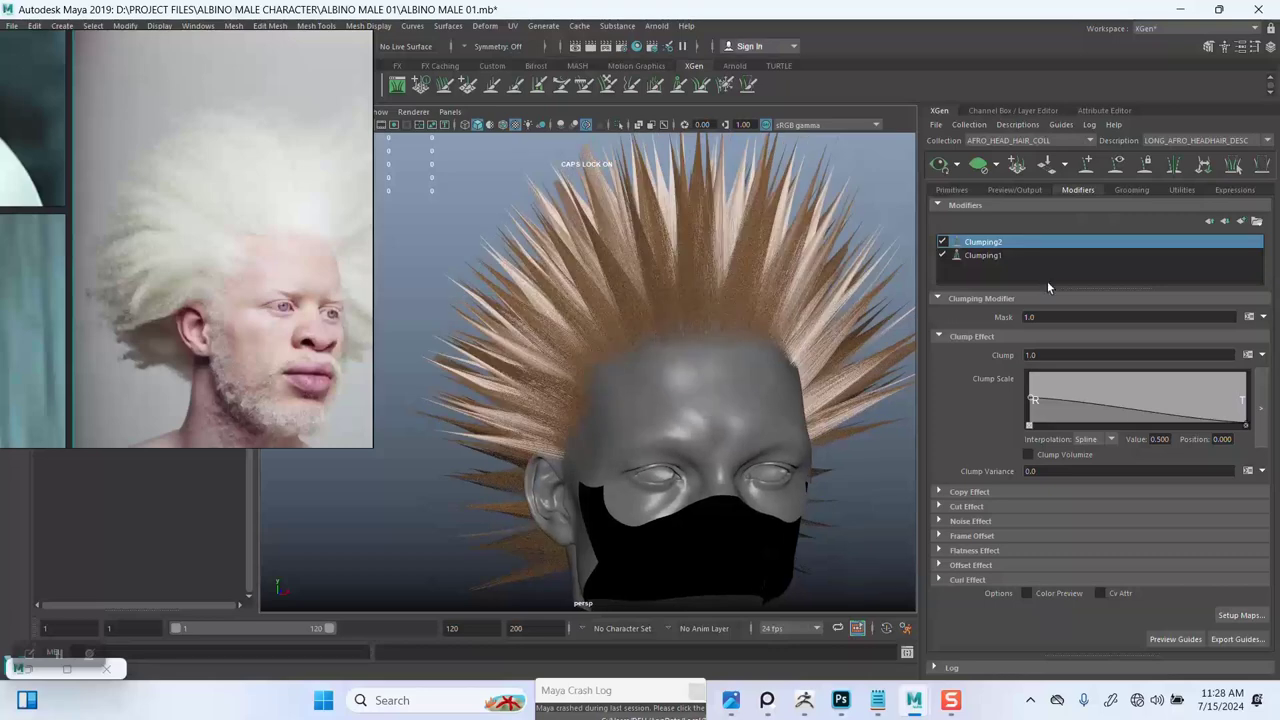
{"action": "left_click", "coordinate": [1241, 221]}
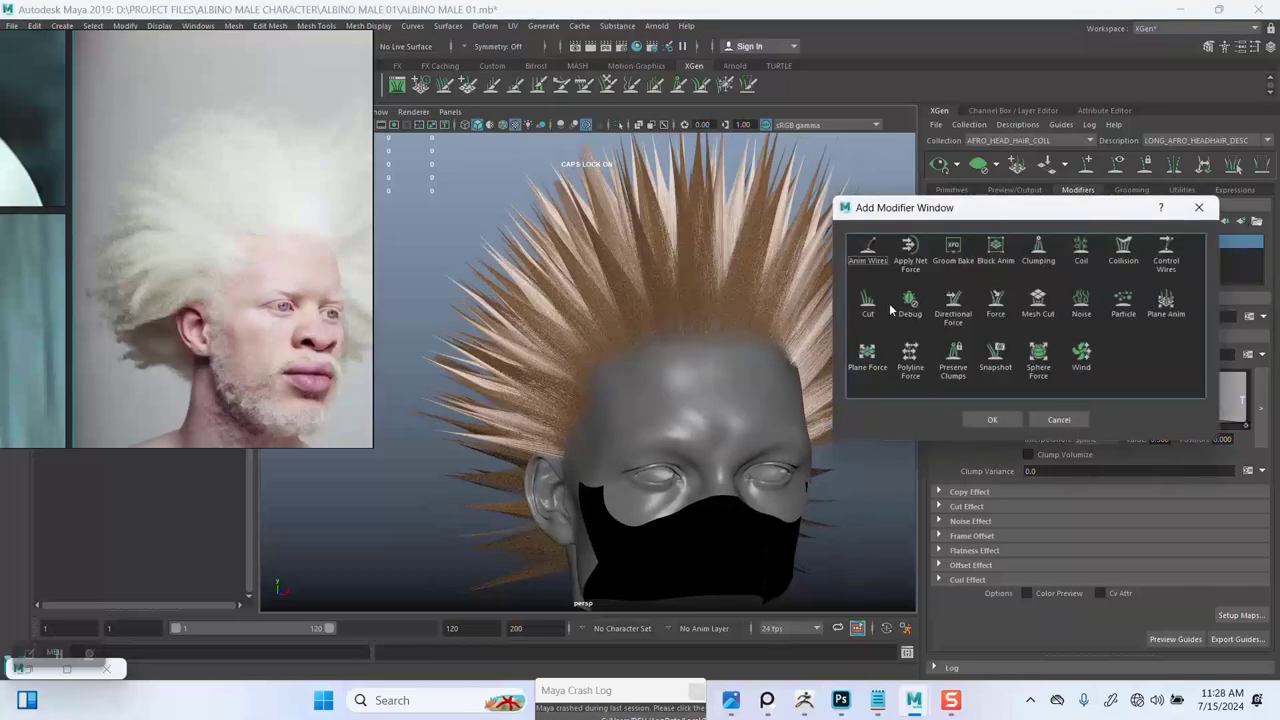
{"action": "left_click", "coordinate": [1081, 252]}
{"action": "left_click", "coordinate": [990, 420]}
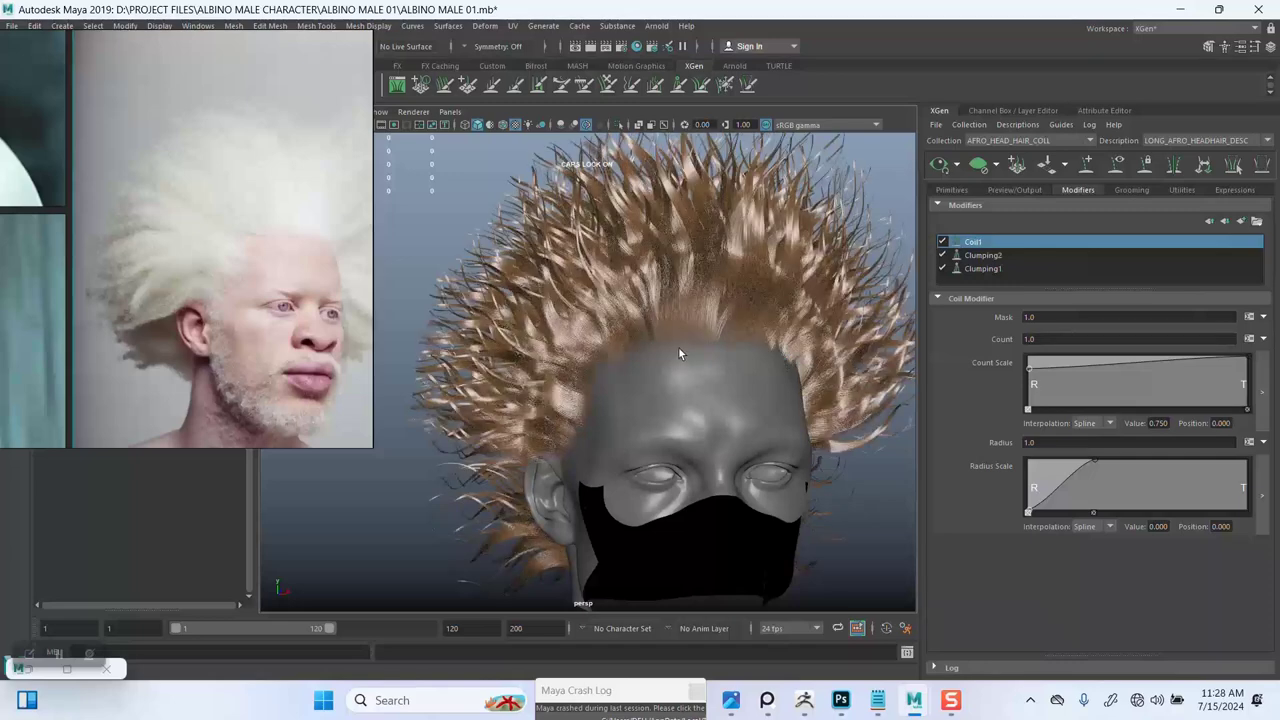
Step: Examine the coiled strands and overall silhouette from the front, around the hairline and beside the ear
{"action": "mouse_move", "coordinate": [678, 346]}
{"action": "left_mouse_down", "text": "alt"}
{"action": "mouse_move", "coordinate": [665, 384]}
{"action": "mouse_move", "coordinate": [757, 382]}
{"action": "mouse_move", "coordinate": [694, 363]}
{"action": "mouse_move", "coordinate": [696, 340]}
{"action": "left_mouse_up", "text": "alt"}
{"action": "right_click_drag", "start_coordinate": [696, 340], "coordinate": [698, 466], "text": "alt"}
{"action": "middle_click_drag", "start_coordinate": [704, 334], "coordinate": [700, 510], "text": "alt"}
{"action": "right_click_drag", "start_coordinate": [698, 400], "coordinate": [672, 428], "text": "alt"}
{"action": "middle_click_drag", "start_coordinate": [672, 428], "coordinate": [727, 285], "text": "alt"}
{"action": "right_click_drag", "start_coordinate": [697, 370], "coordinate": [689, 374], "text": "alt"}
{"action": "left_click_drag", "start_coordinate": [689, 374], "coordinate": [645, 338], "text": "alt"}
{"action": "right_click_drag", "start_coordinate": [645, 338], "coordinate": [600, 300], "text": "alt"}
{"action": "middle_click_drag", "start_coordinate": [685, 375], "coordinate": [670, 303], "text": "alt"}
{"action": "right_click_drag", "start_coordinate": [670, 303], "coordinate": [683, 423], "text": "alt"}
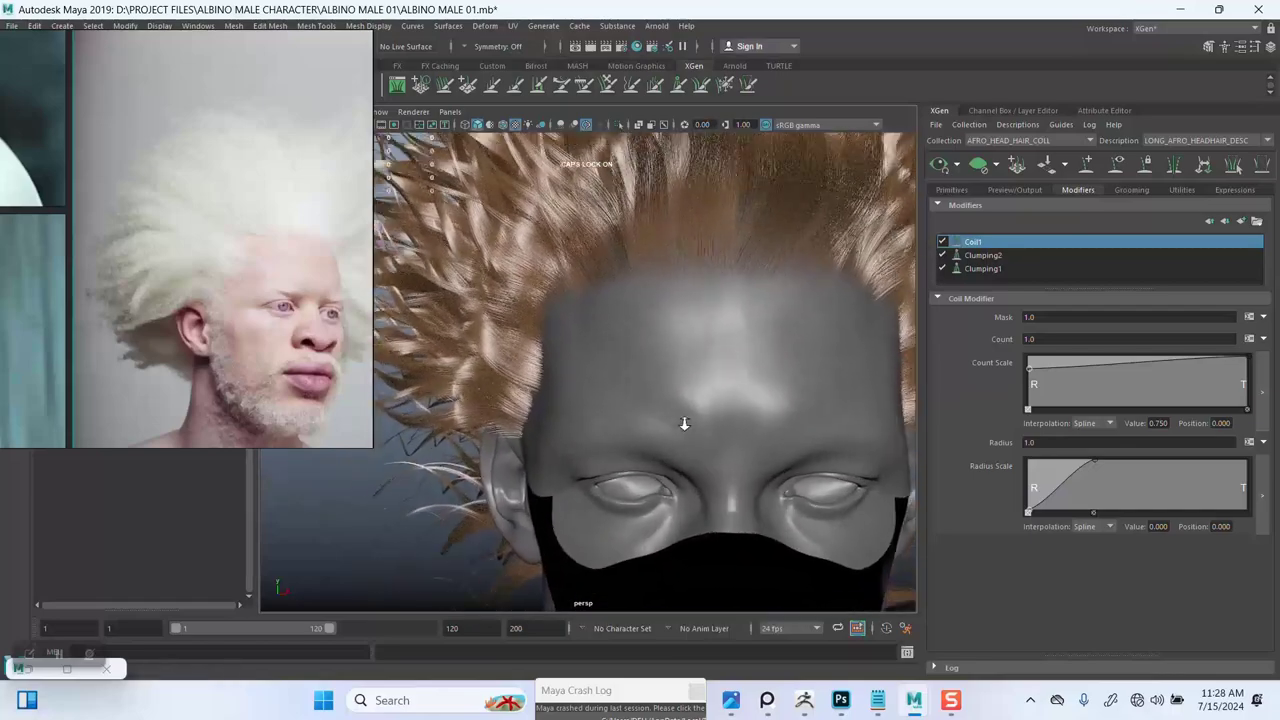
Step: Examine the coil modifier's effect on the strands along the forehead hairline, from the front, three-quarter and close-up
{"action": "mouse_move", "coordinate": [688, 330]}
{"action": "middle_mouse_down", "text": "alt"}
{"action": "mouse_move", "coordinate": [694, 317]}
{"action": "mouse_move", "coordinate": [676, 409]}
{"action": "mouse_move", "coordinate": [668, 335]}
{"action": "middle_mouse_up", "text": "alt"}
{"action": "right_click_drag", "start_coordinate": [650, 345], "coordinate": [661, 392], "text": "alt"}
{"action": "middle_click_drag", "start_coordinate": [672, 392], "coordinate": [703, 462], "text": "alt"}
{"action": "right_click_drag", "start_coordinate": [703, 440], "coordinate": [663, 374], "text": "alt"}
{"action": "middle_click_drag", "start_coordinate": [663, 374], "coordinate": [663, 366], "text": "alt"}
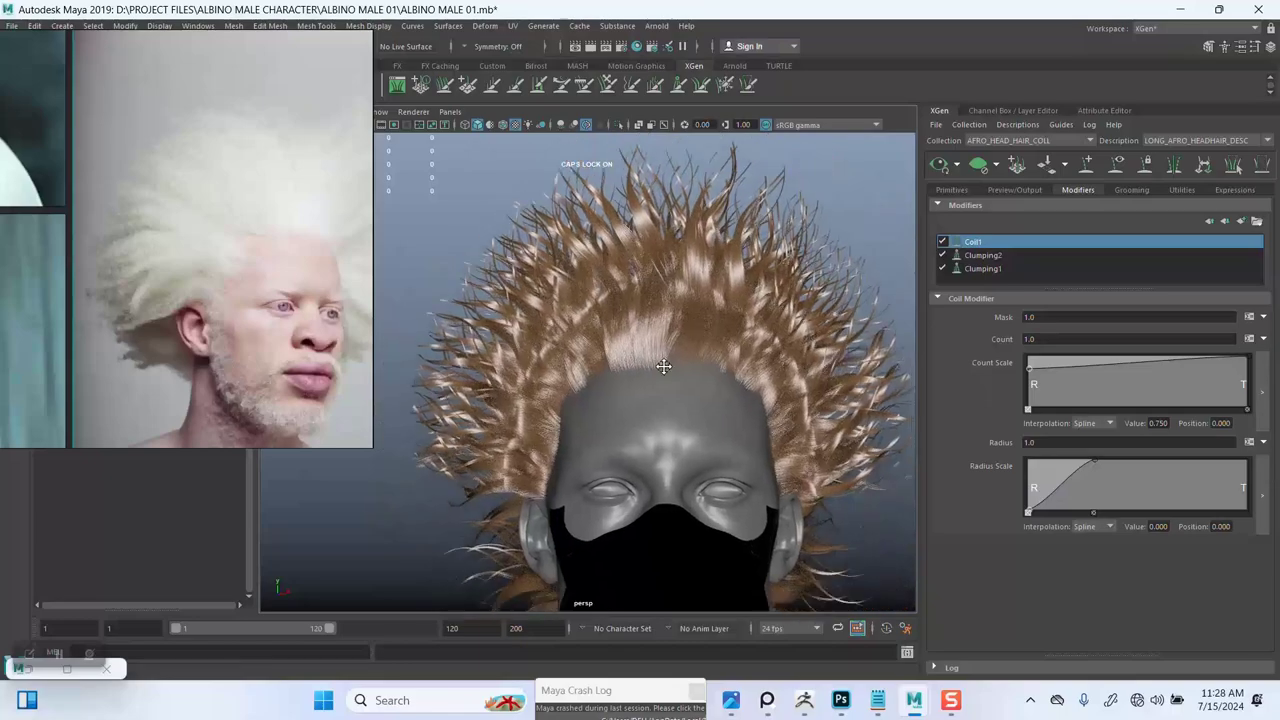
{"action": "mouse_move", "coordinate": [663, 366]}
{"action": "left_mouse_down", "text": "alt"}
{"action": "mouse_move", "coordinate": [580, 375]}
{"action": "mouse_move", "coordinate": [692, 373]}
{"action": "mouse_move", "coordinate": [660, 378]}
{"action": "left_mouse_up", "text": "alt"}
{"action": "right_click_drag", "start_coordinate": [697, 403], "coordinate": [717, 443], "text": "alt"}
{"action": "middle_click_drag", "start_coordinate": [717, 443], "coordinate": [684, 457], "text": "alt"}
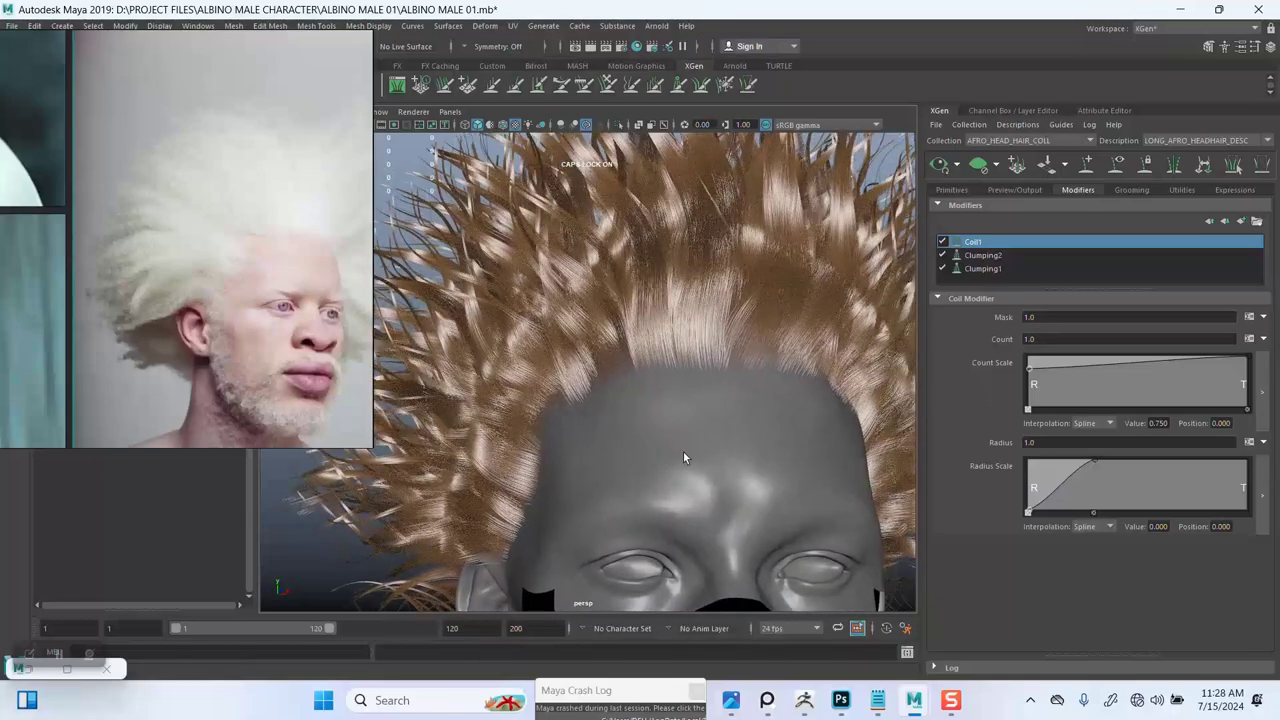
{"action": "mouse_move", "coordinate": [680, 420]}
{"action": "left_mouse_down", "text": "alt"}
{"action": "mouse_move", "coordinate": [679, 459]}
{"action": "mouse_move", "coordinate": [694, 428]}
{"action": "left_mouse_up", "text": "alt"}
{"action": "mouse_move", "coordinate": [694, 426]}
{"action": "right_mouse_down", "text": "alt"}
{"action": "mouse_move", "coordinate": [694, 443]}
{"action": "mouse_move", "coordinate": [687, 427]}
{"action": "right_mouse_up", "text": "alt"}
{"action": "middle_click_drag", "start_coordinate": [687, 427], "coordinate": [688, 403], "text": "alt"}
{"action": "right_click_drag", "start_coordinate": [673, 348], "coordinate": [680, 371], "text": "alt"}
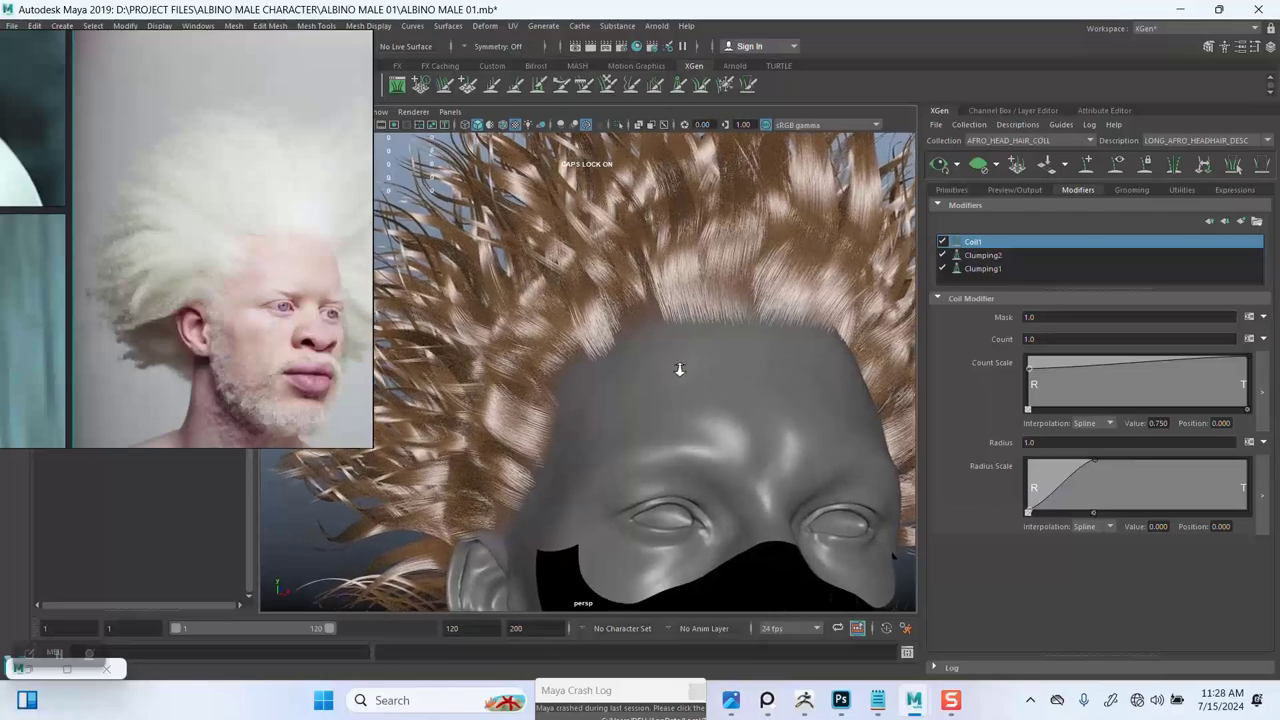
{"action": "middle_click_drag", "start_coordinate": [680, 371], "coordinate": [693, 405], "text": "alt"}
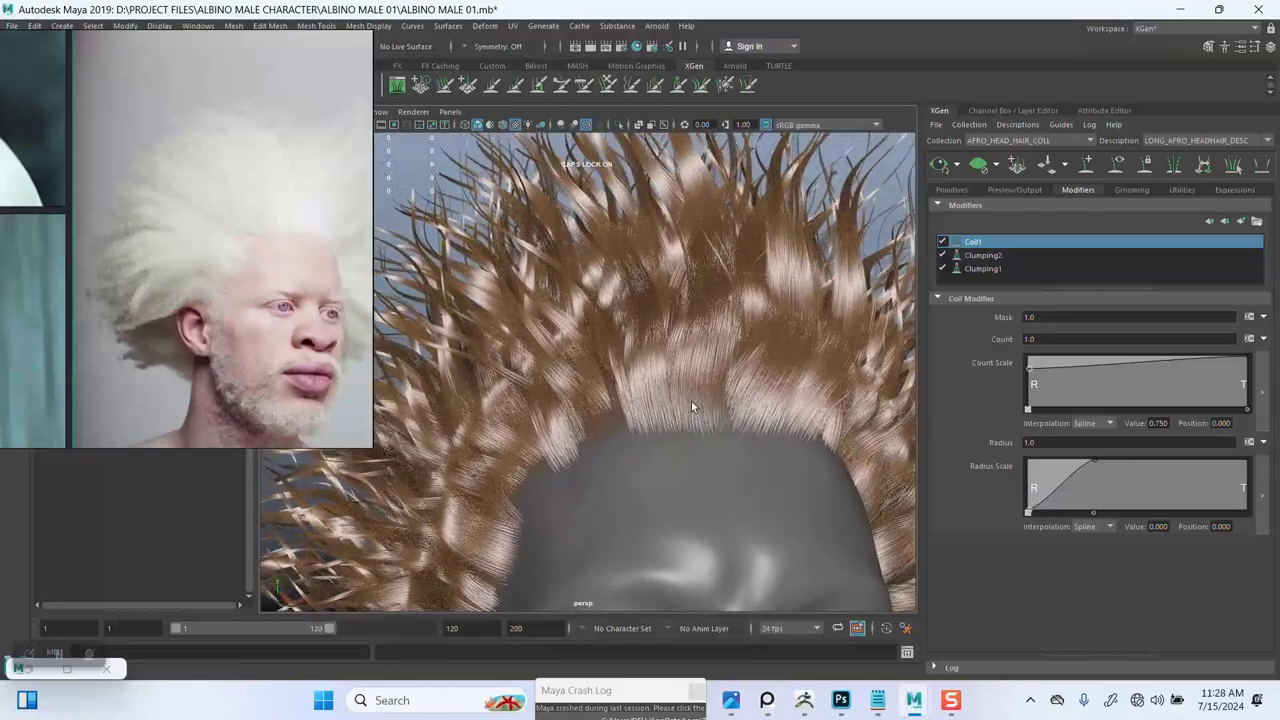
{"action": "right_click_drag", "start_coordinate": [693, 405], "coordinate": [683, 382], "text": "alt"}
{"action": "middle_click_drag", "start_coordinate": [683, 382], "coordinate": [750, 389], "text": "alt"}
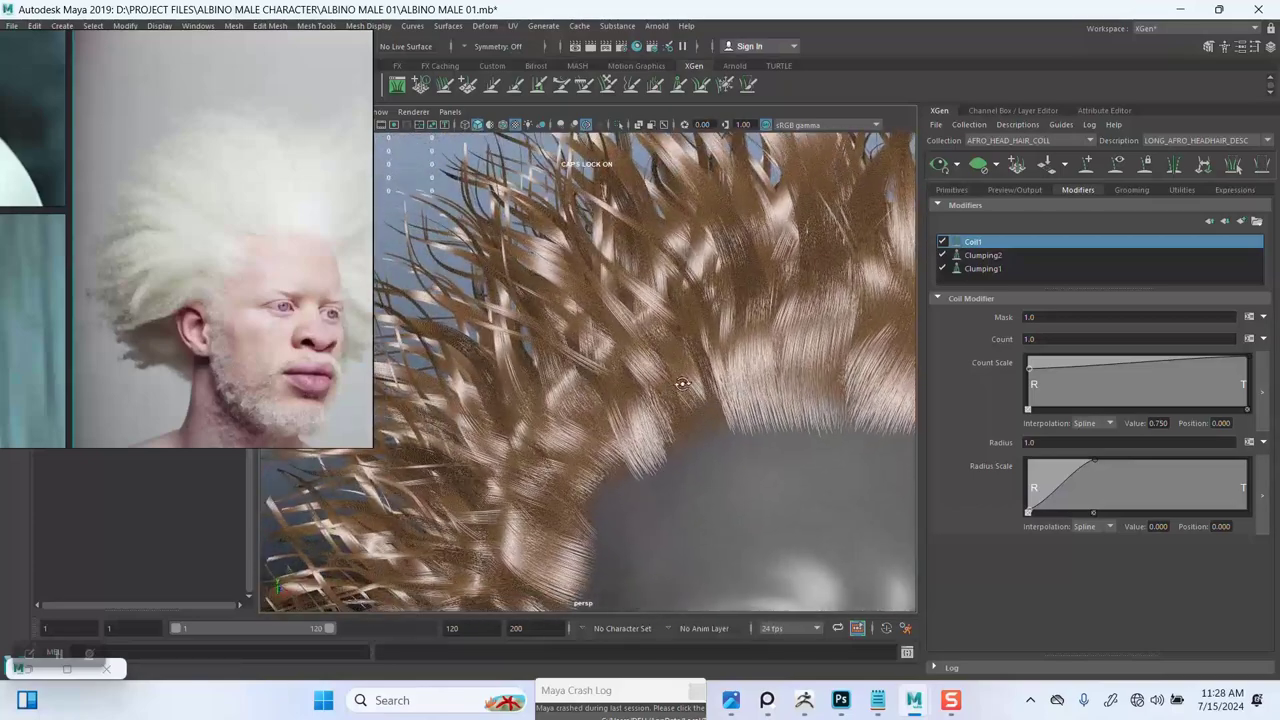
{"action": "mouse_move", "coordinate": [680, 383]}
{"action": "left_mouse_down", "text": "alt"}
{"action": "mouse_move", "coordinate": [717, 380]}
{"action": "mouse_move", "coordinate": [691, 377]}
{"action": "left_mouse_up", "text": "alt"}
{"action": "right_click_drag", "start_coordinate": [691, 377], "coordinate": [691, 421], "text": "alt"}
{"action": "middle_click_drag", "start_coordinate": [691, 421], "coordinate": [655, 416], "text": "alt"}
{"action": "left_click_drag", "start_coordinate": [655, 415], "coordinate": [660, 381], "text": "alt"}
{"action": "middle_click_drag", "start_coordinate": [660, 381], "coordinate": [664, 336], "text": "alt"}
{"action": "mouse_move", "coordinate": [664, 336]}
{"action": "left_mouse_down", "text": "alt"}
{"action": "mouse_move", "coordinate": [663, 371]}
{"action": "mouse_move", "coordinate": [683, 369]}
{"action": "mouse_move", "coordinate": [683, 349]}
{"action": "left_mouse_up", "text": "alt"}
{"action": "right_click_drag", "start_coordinate": [683, 349], "coordinate": [689, 403], "text": "alt"}
{"action": "middle_click_drag", "start_coordinate": [689, 403], "coordinate": [689, 369], "text": "alt"}
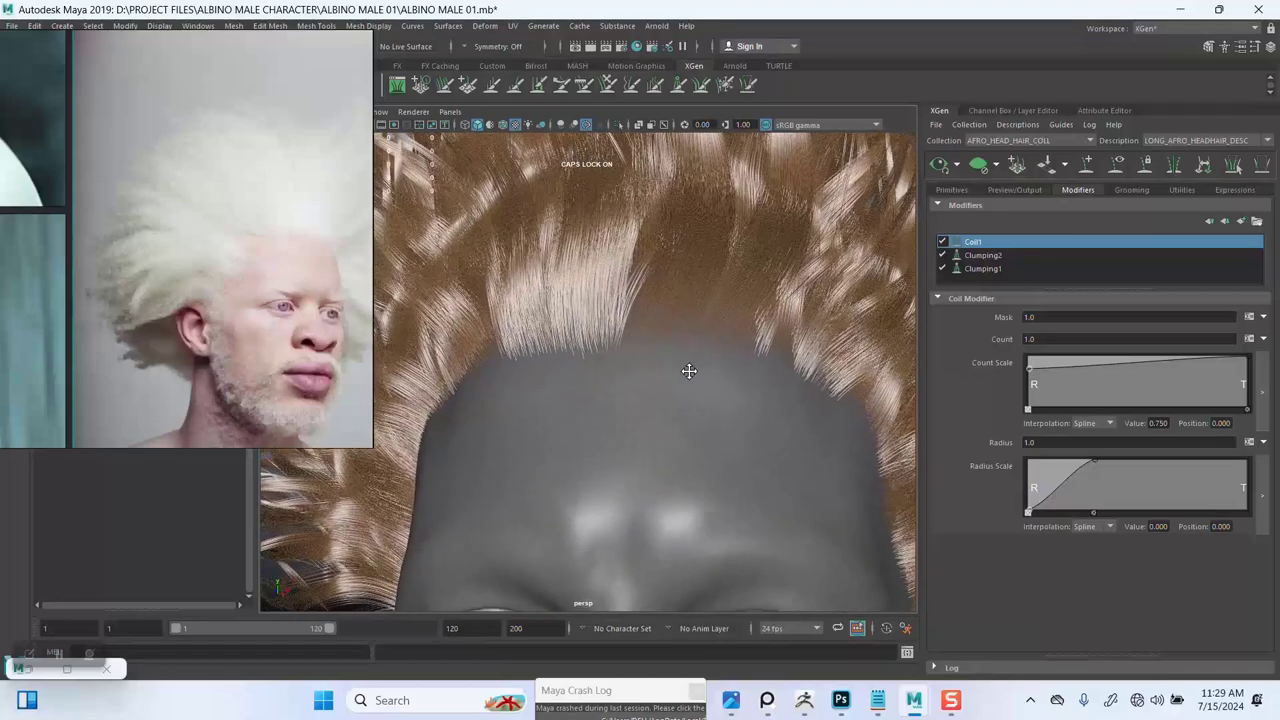
{"action": "left_click_drag", "start_coordinate": [689, 369], "coordinate": [640, 329], "text": "alt"}
{"action": "right_click_drag", "start_coordinate": [640, 329], "coordinate": [660, 394], "text": "alt"}
{"action": "middle_click_drag", "start_coordinate": [660, 394], "coordinate": [646, 364], "text": "alt"}
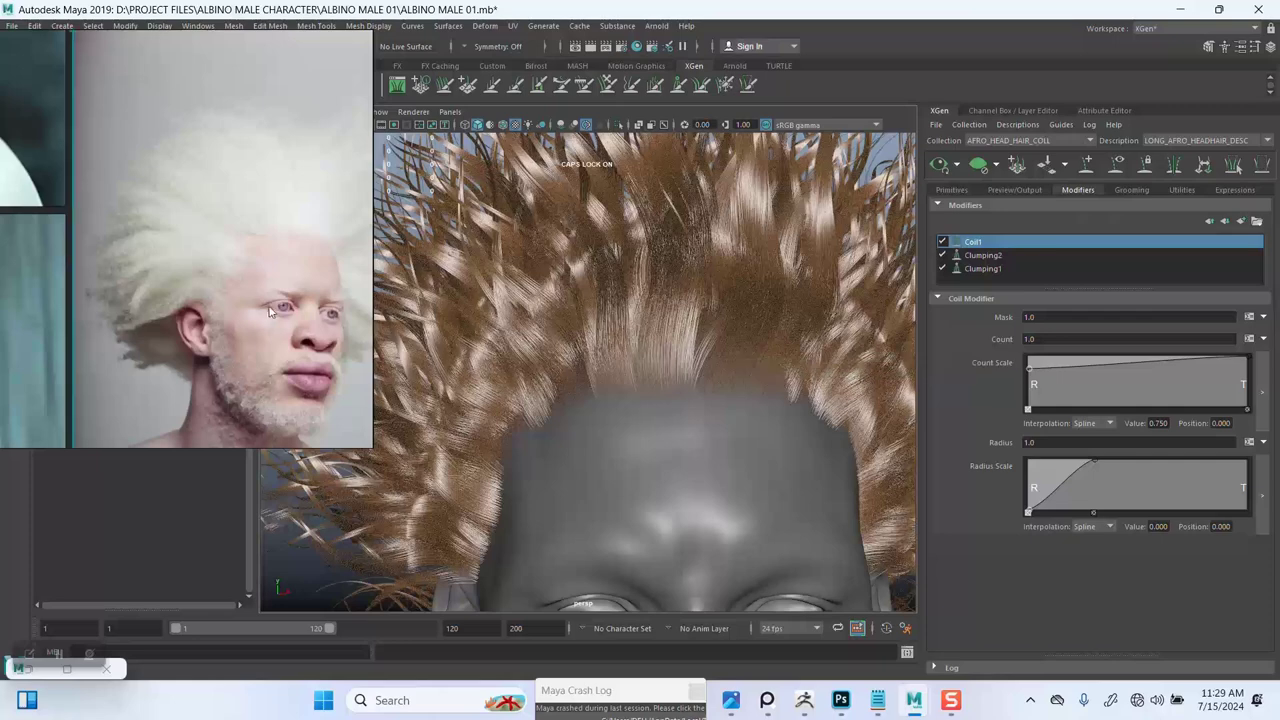
Step: Browse the reference images and examine the curl texture of the dark afro in the green-sweater photo up close
{"action": "scroll", "coordinate": [224, 273], "scroll_direction": "down", "scroll_amount": 6}
{"action": "middle_click_drag", "start_coordinate": [110, 175], "coordinate": [224, 205]}
{"action": "middle_click_drag", "start_coordinate": [28, 153], "coordinate": [219, 233]}
{"action": "middle_click_drag", "start_coordinate": [53, 95], "coordinate": [190, 241]}
{"action": "scroll", "coordinate": [198, 238], "scroll_direction": "up", "scroll_amount": 2}
{"action": "middle_click_drag", "start_coordinate": [193, 100], "coordinate": [193, 238]}
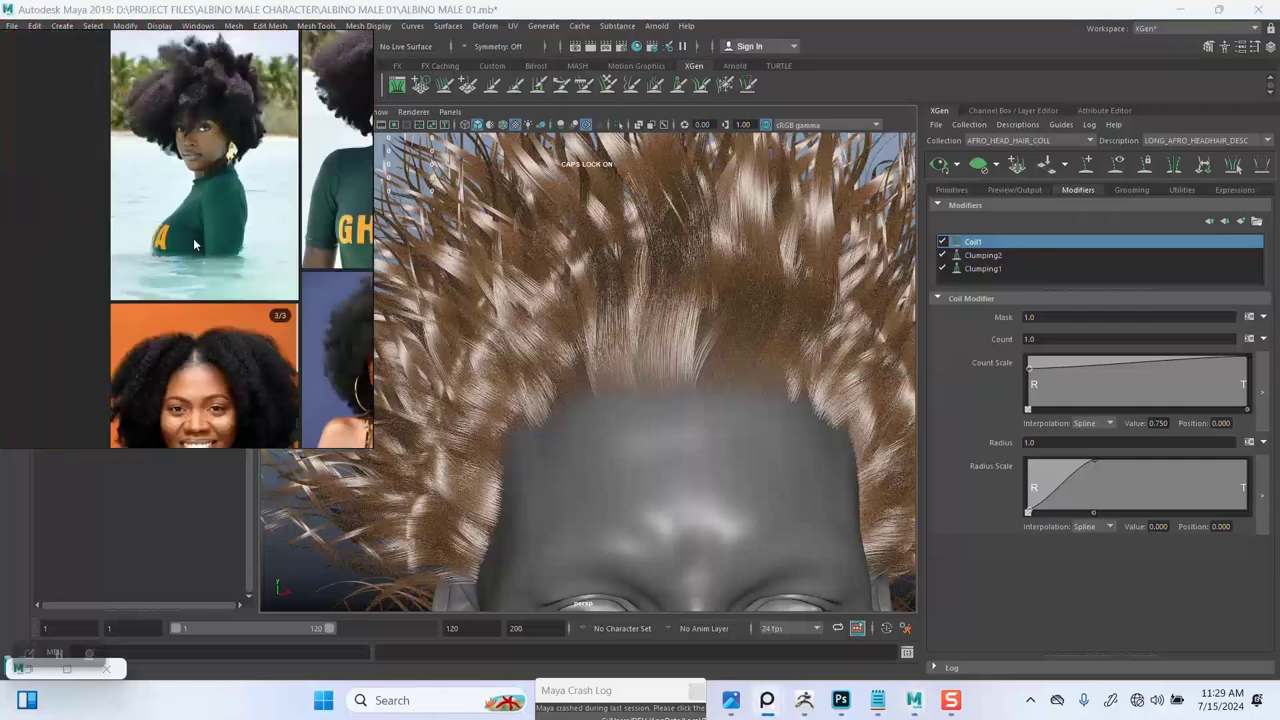
{"action": "middle_click_drag", "start_coordinate": [190, 127], "coordinate": [186, 183]}
{"action": "scroll", "coordinate": [186, 183], "scroll_direction": "up", "scroll_amount": 4}
{"action": "scroll", "coordinate": [186, 183], "scroll_direction": "up", "scroll_amount": 6}
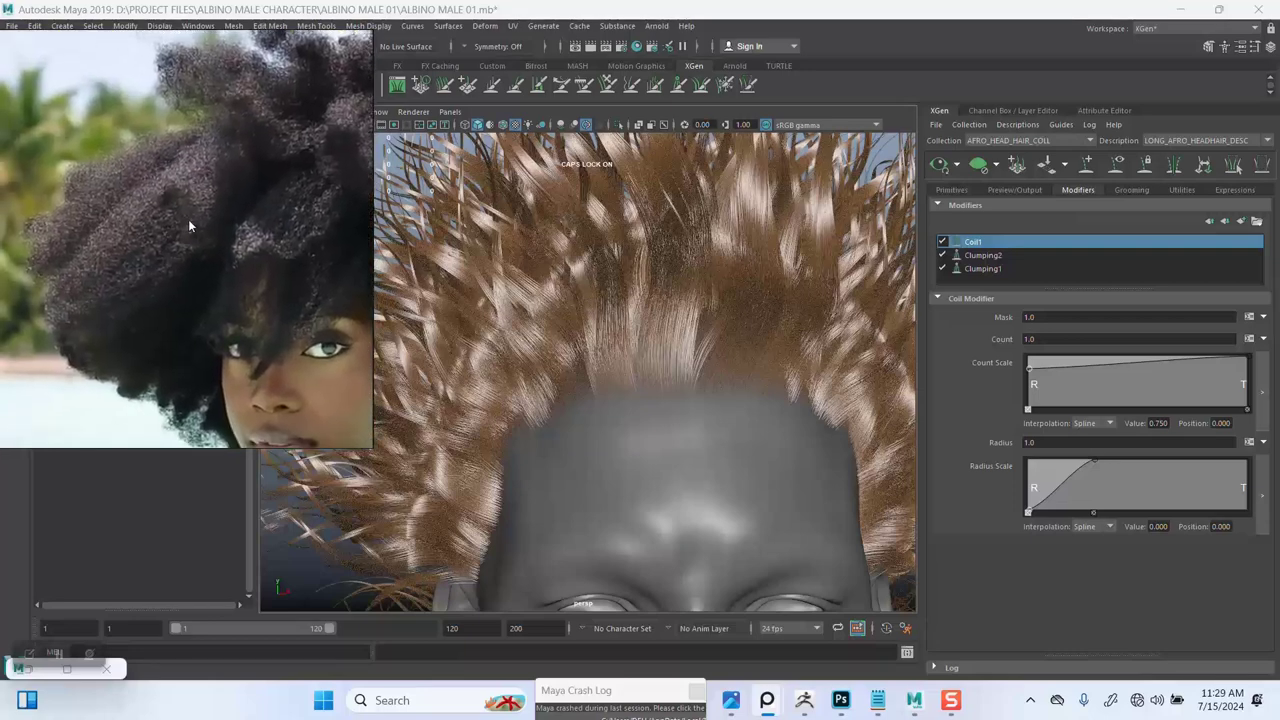
{"action": "scroll", "coordinate": [170, 221], "scroll_direction": "up", "scroll_amount": 3}
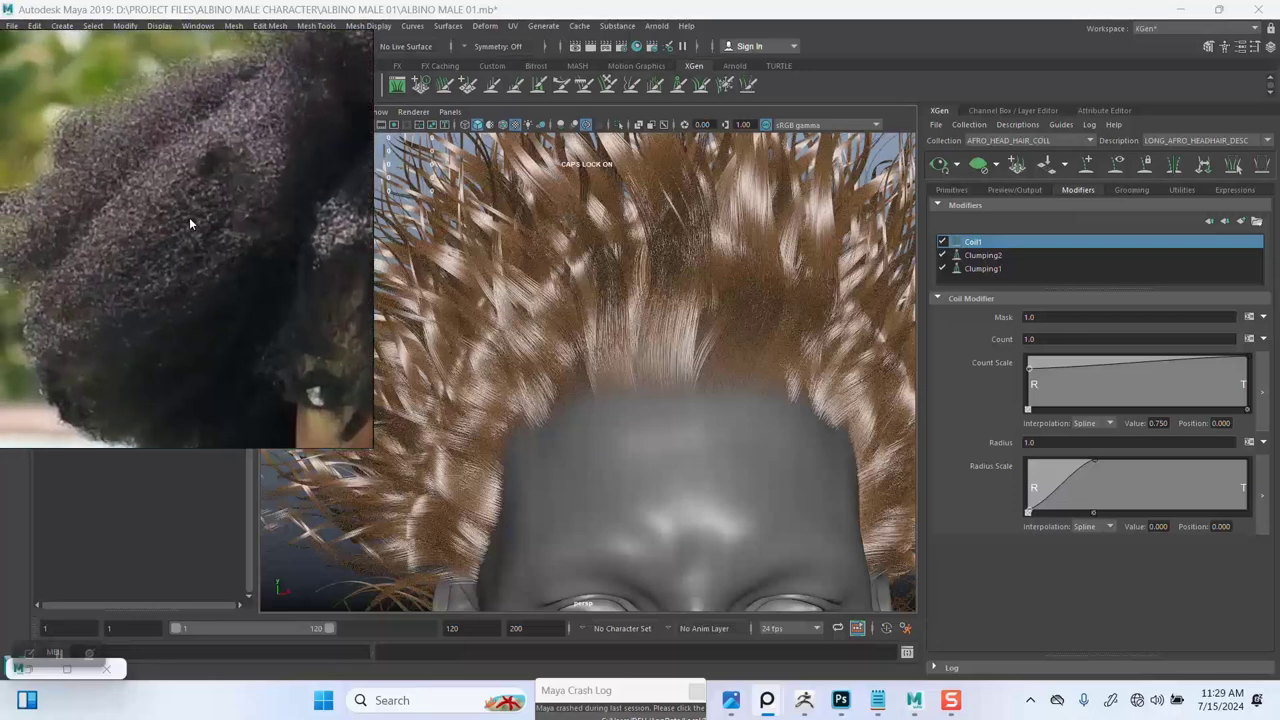
{"action": "scroll", "coordinate": [189, 217], "scroll_direction": "up", "scroll_amount": 2}
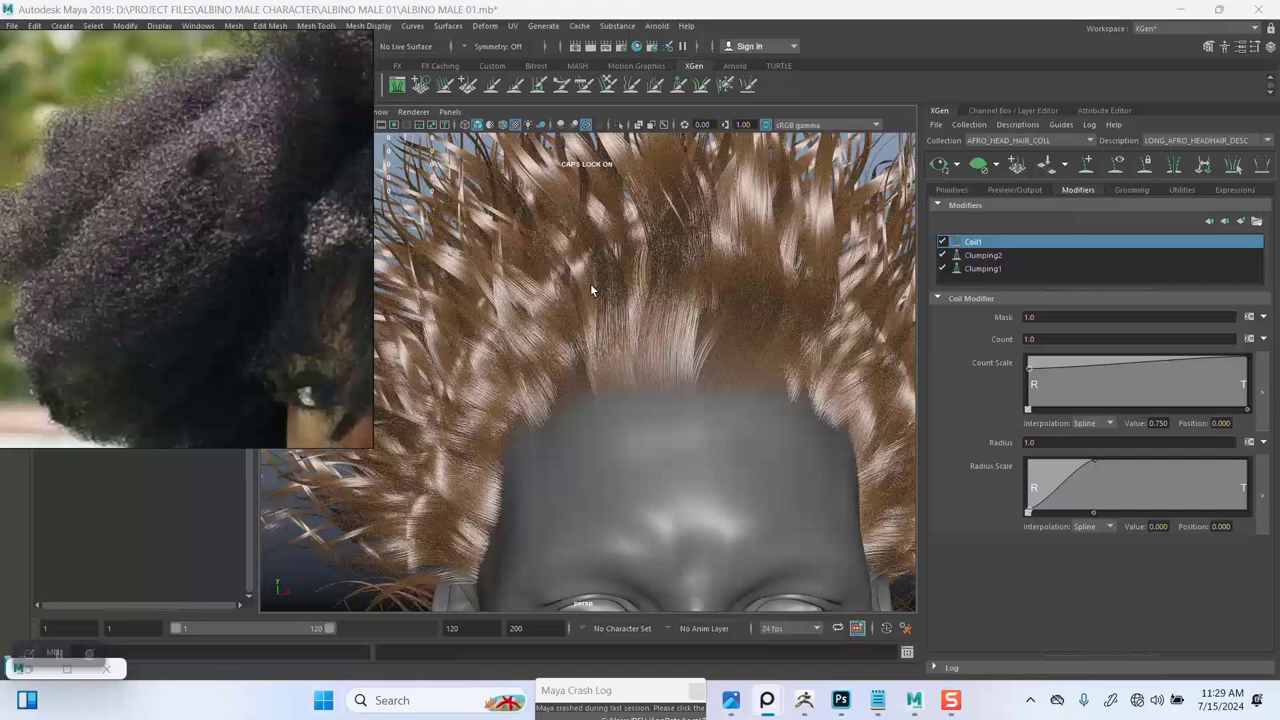
Step: Set the Coil modifier's Count to 10
{"action": "left_click", "coordinate": [1049, 338]}
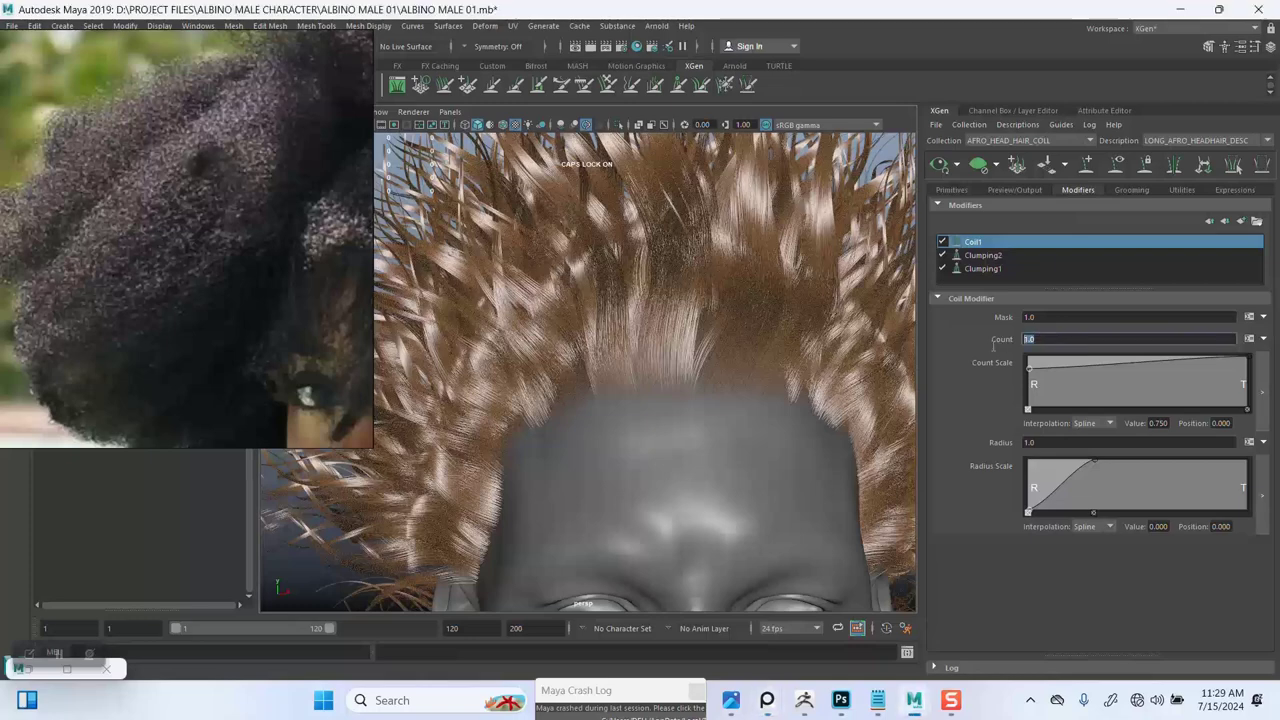
{"action": "type", "text": "10"}
{"action": "key", "text": "Return"}
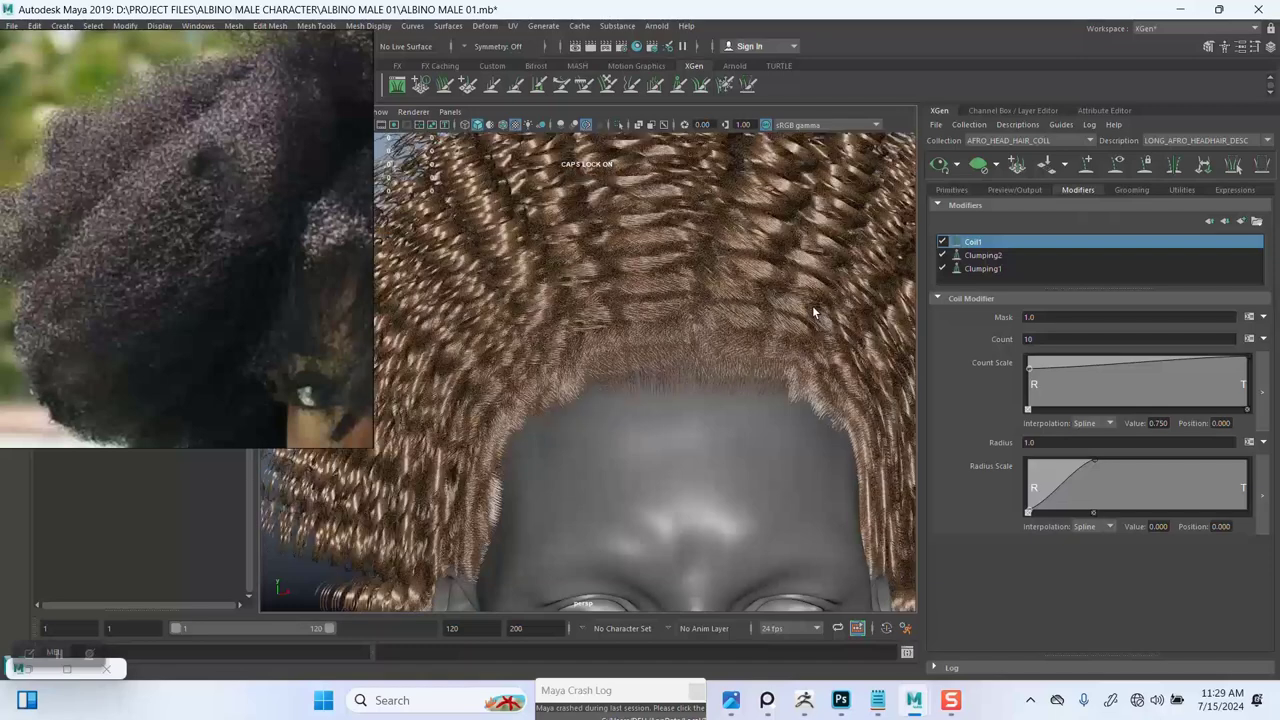
{"action": "right_click_drag", "start_coordinate": [769, 359], "coordinate": [663, 363], "text": "alt"}
{"action": "left_click_drag", "start_coordinate": [663, 363], "coordinate": [720, 328], "text": "alt"}
{"action": "scroll", "coordinate": [691, 340], "scroll_direction": "up", "scroll_amount": 5}
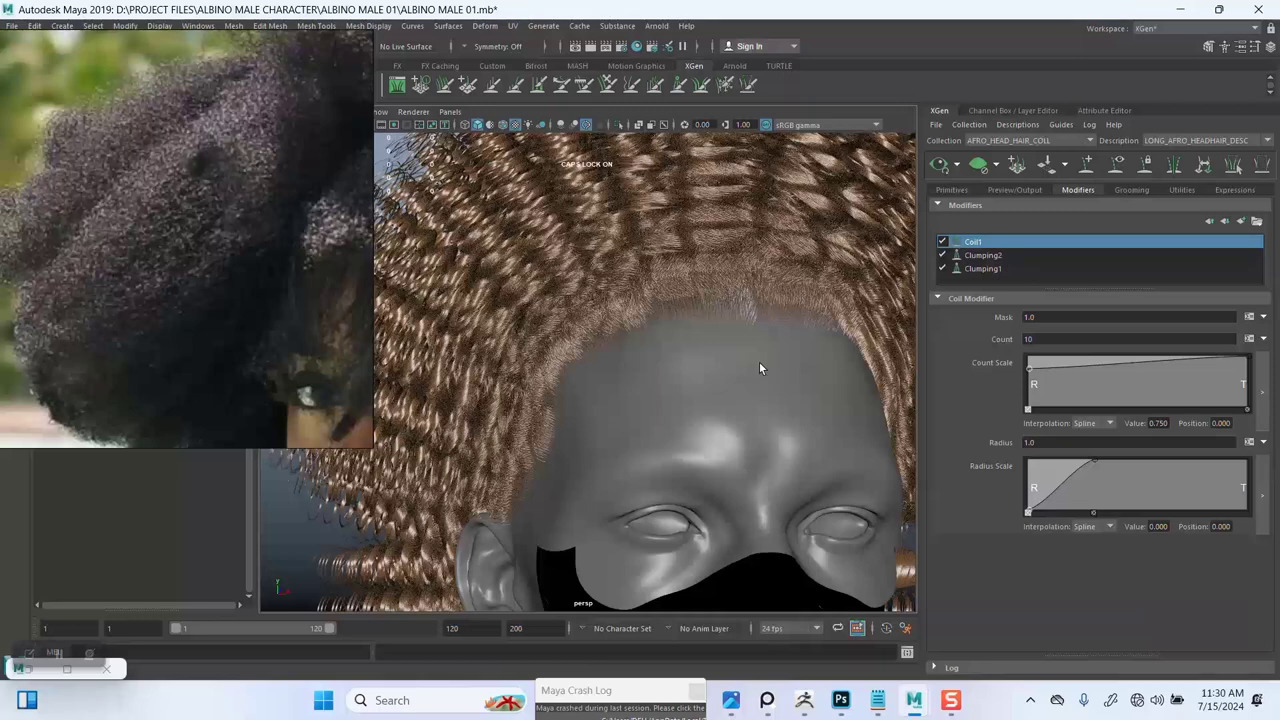
{"action": "middle_click_drag", "start_coordinate": [726, 351], "coordinate": [747, 417], "text": "alt"}
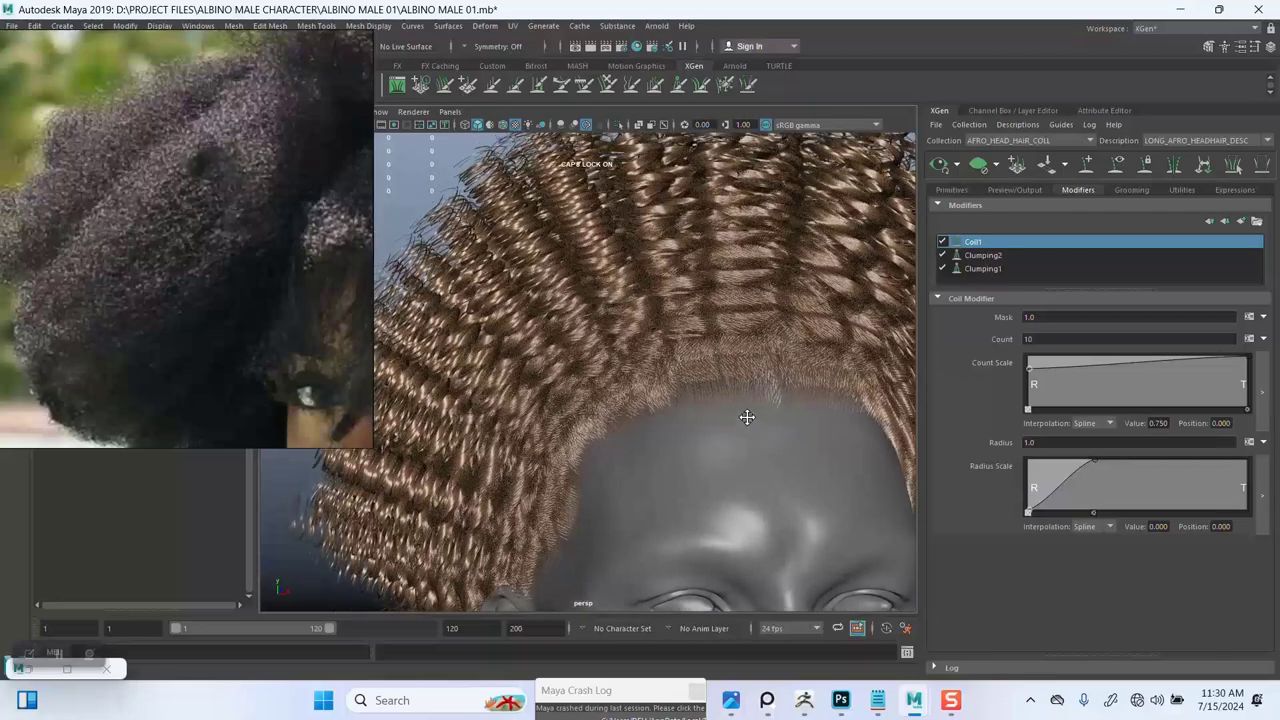
{"action": "middle_click_drag", "start_coordinate": [736, 346], "coordinate": [723, 414], "text": "alt"}
{"action": "right_click_drag", "start_coordinate": [711, 385], "coordinate": [680, 342], "text": "alt"}
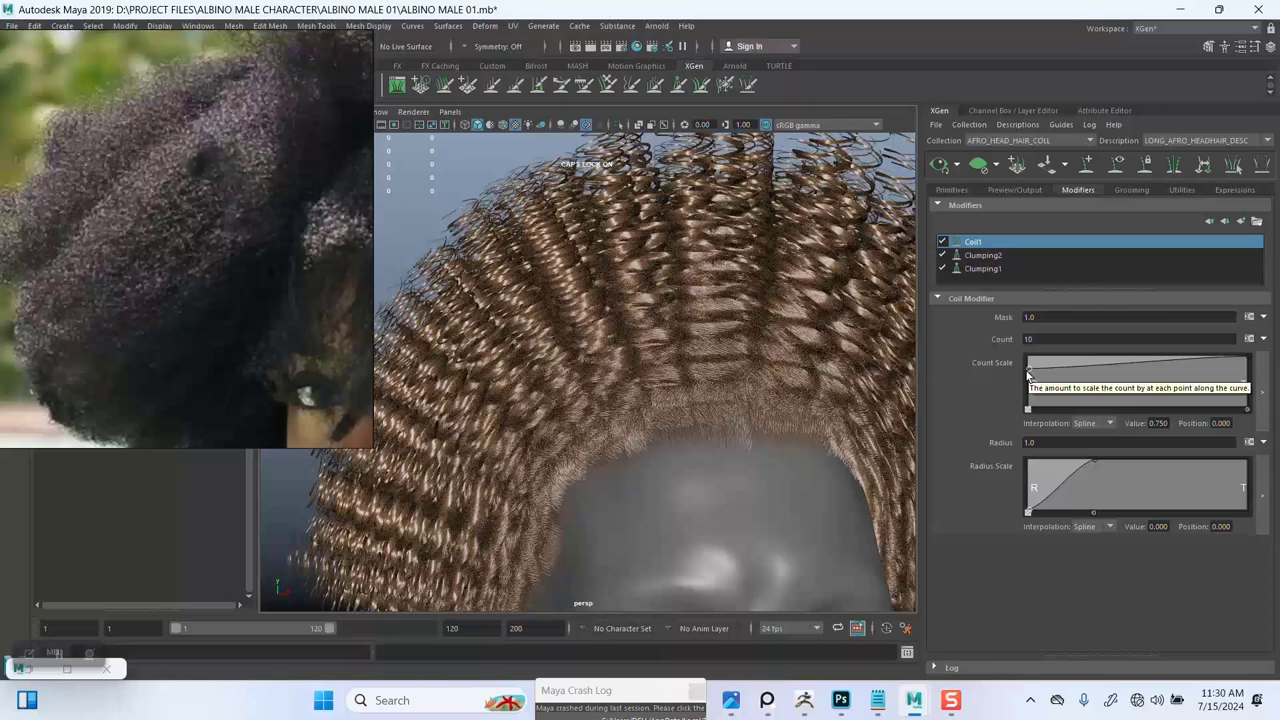
Step: Try lowering the root value of the Coil modifier's Count Scale ramp to 0.224
{"action": "left_click_drag", "start_coordinate": [1029, 372], "coordinate": [1019, 389]}
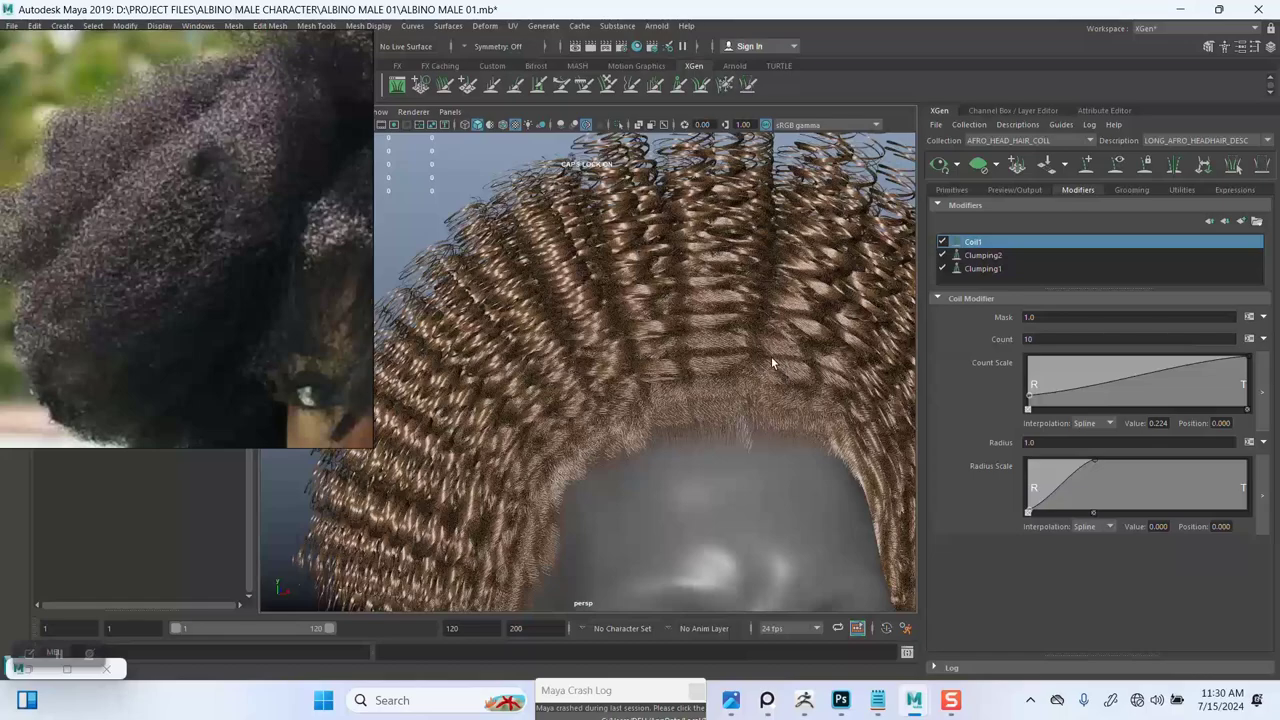
{"action": "right_click_drag", "start_coordinate": [725, 397], "coordinate": [680, 374], "text": "alt"}
{"action": "mouse_move", "coordinate": [680, 374]}
{"action": "left_mouse_down", "text": "alt"}
{"action": "mouse_move", "coordinate": [745, 372]}
{"action": "mouse_move", "coordinate": [690, 372]}
{"action": "left_mouse_up", "text": "alt"}
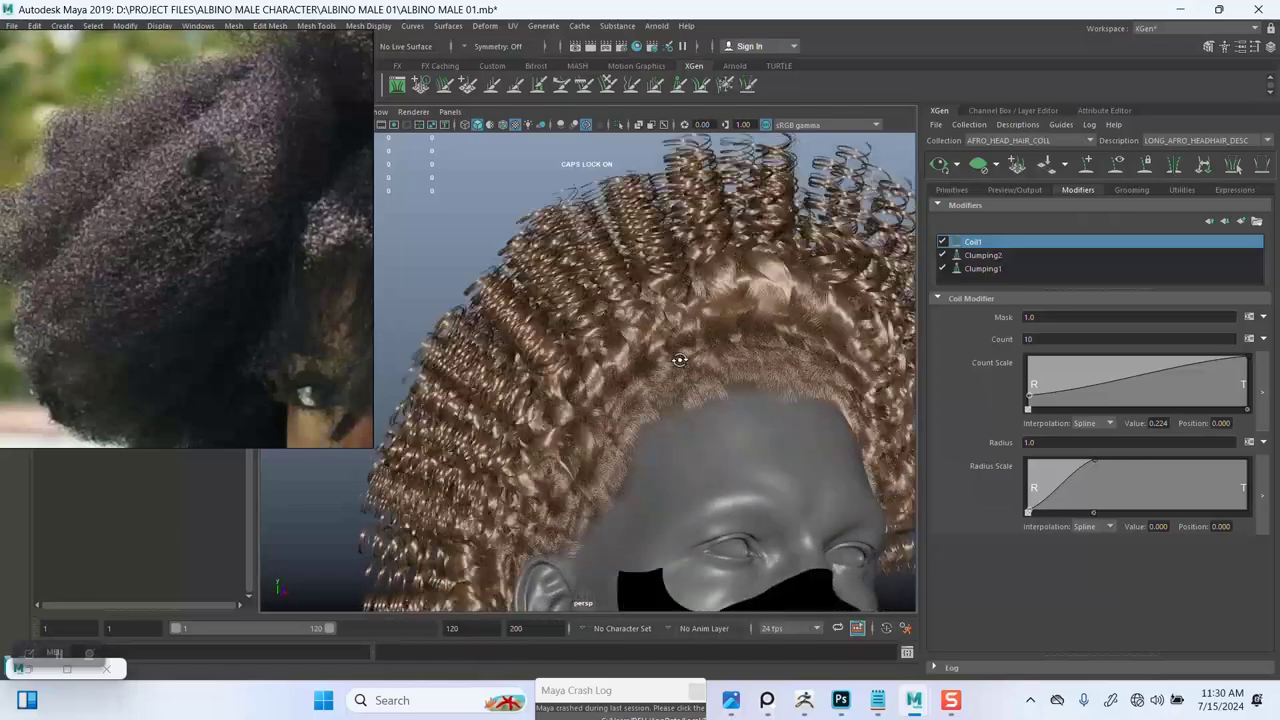
{"action": "right_click_drag", "start_coordinate": [690, 372], "coordinate": [729, 398], "text": "alt"}
{"action": "middle_click_drag", "start_coordinate": [729, 398], "coordinate": [706, 402], "text": "alt"}
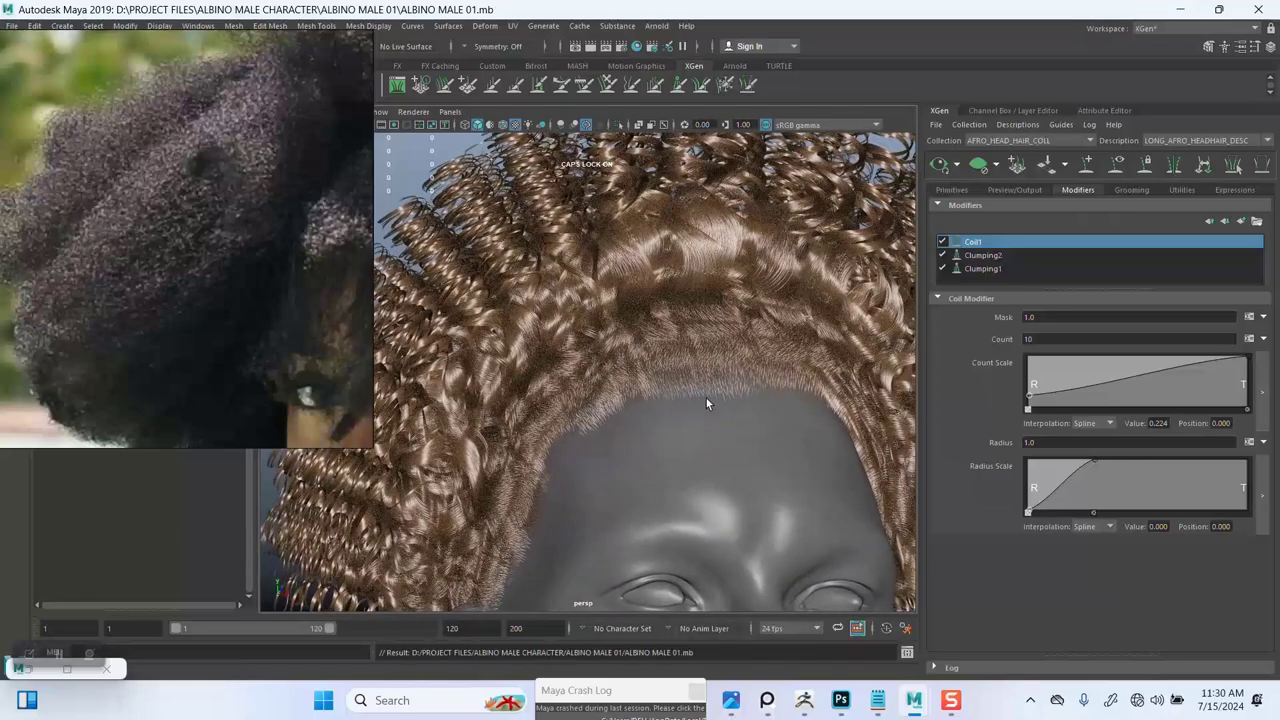
Step: Undo the last two Count Scale changes on the Coil modifier
{"action": "key", "text": "ctrl+z"}
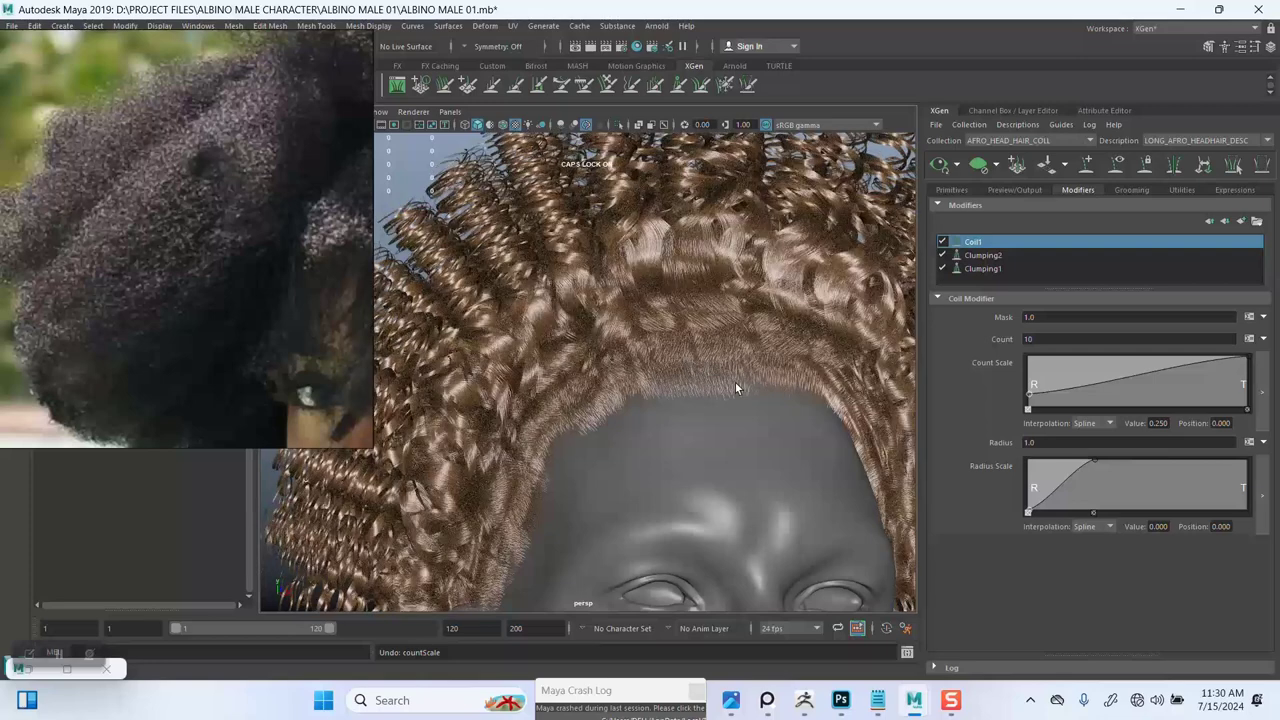
{"action": "key", "text": "ctrl+z"}
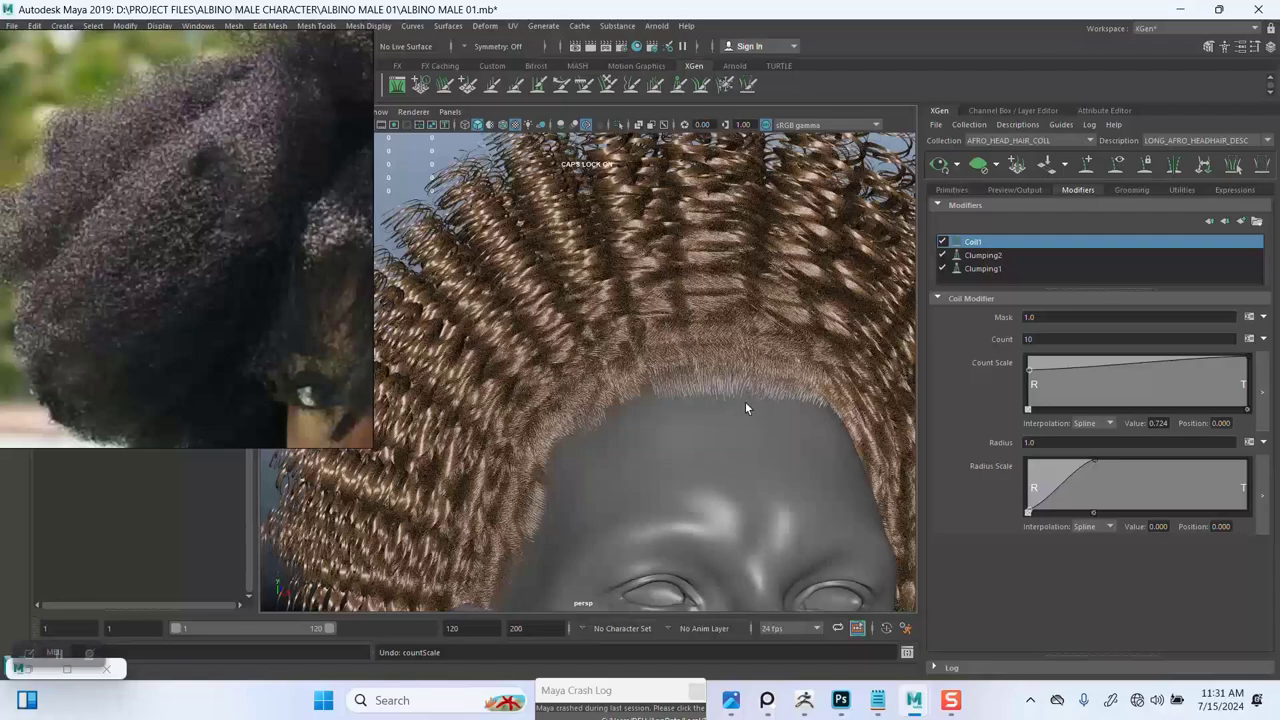
{"action": "left_click_drag", "start_coordinate": [751, 403], "coordinate": [715, 428], "text": "alt"}
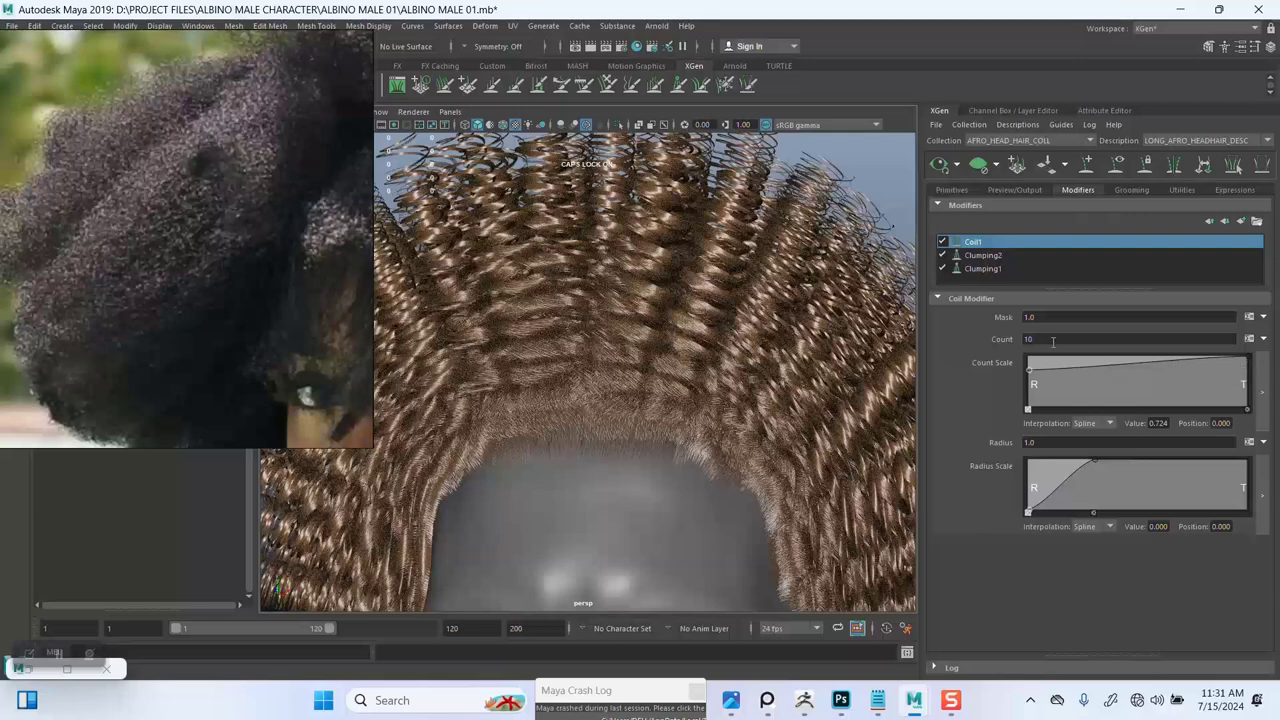
Step: Switch to the wecht.txt notes in Notepad and copy the noise magnitude expression rand(0,0.2)*$cLength
{"action": "left_click_drag", "start_coordinate": [1045, 339], "coordinate": [1007, 336]}
{"action": "left_click", "coordinate": [877, 700]}
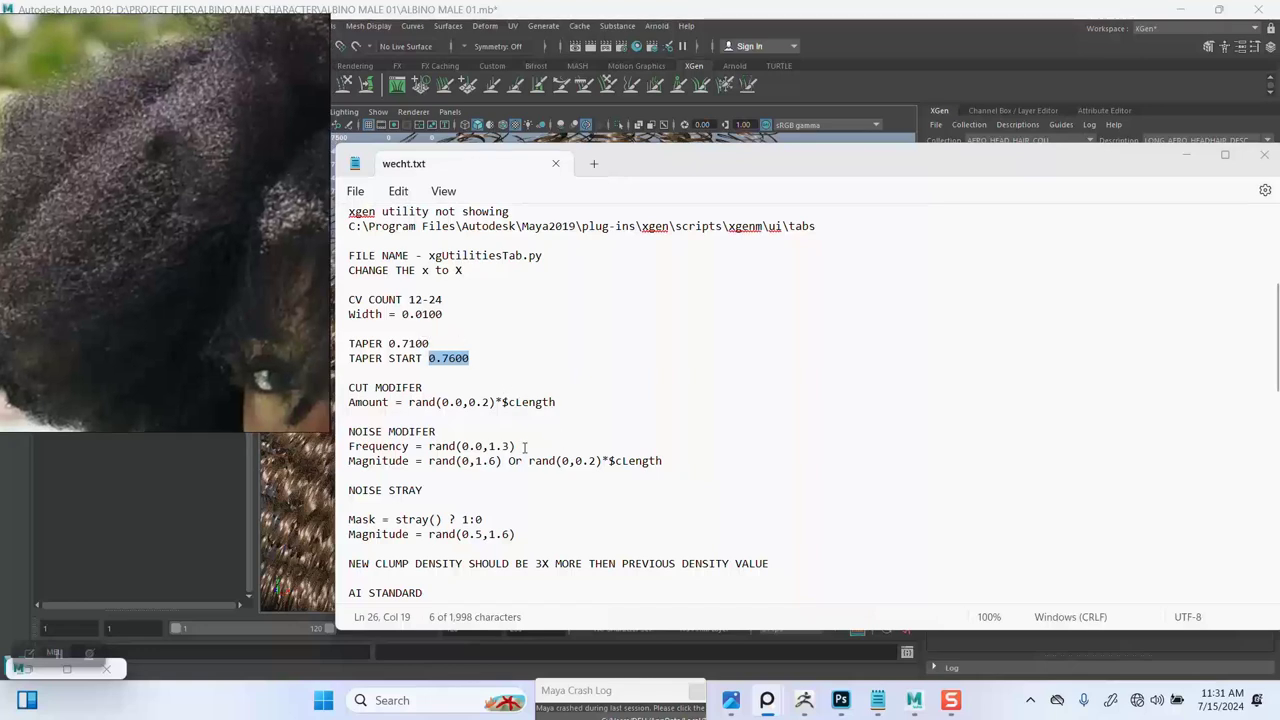
{"action": "left_click_drag", "start_coordinate": [662, 461], "coordinate": [530, 466]}
{"action": "key", "text": "ctrl+c"}
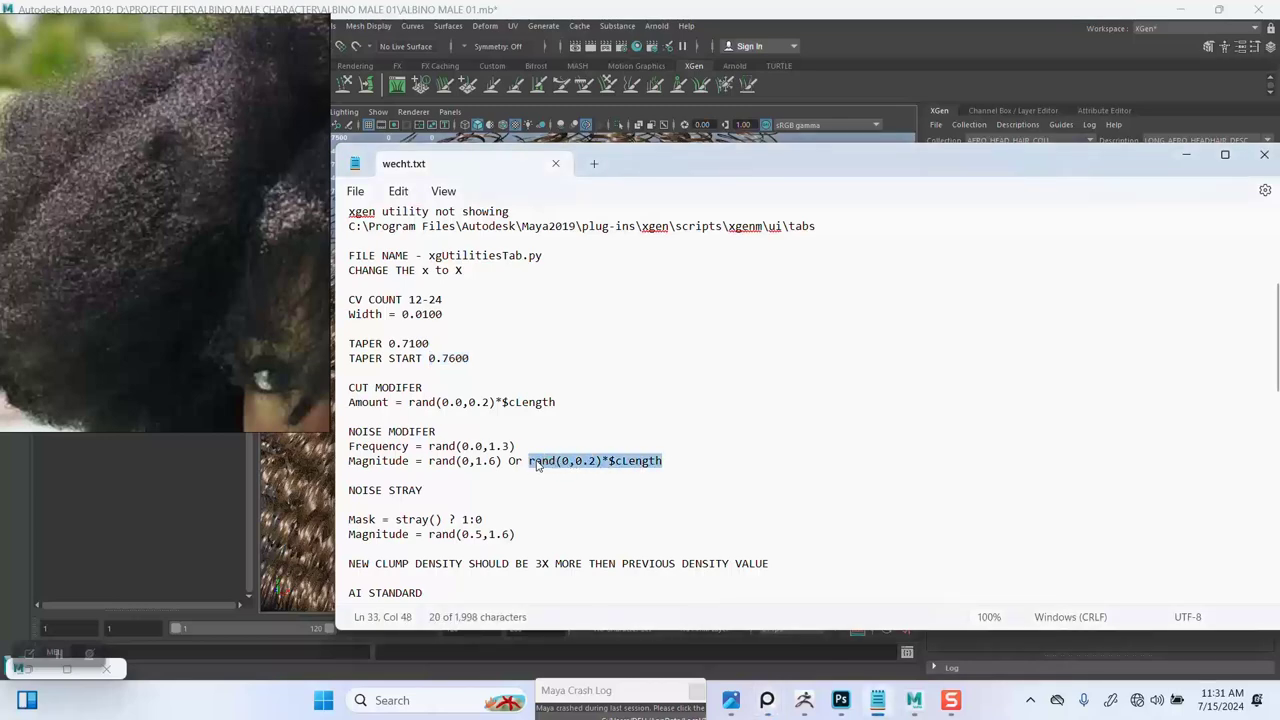
{"action": "right_click", "coordinate": [537, 464]}
{"action": "left_click", "coordinate": [591, 140]}
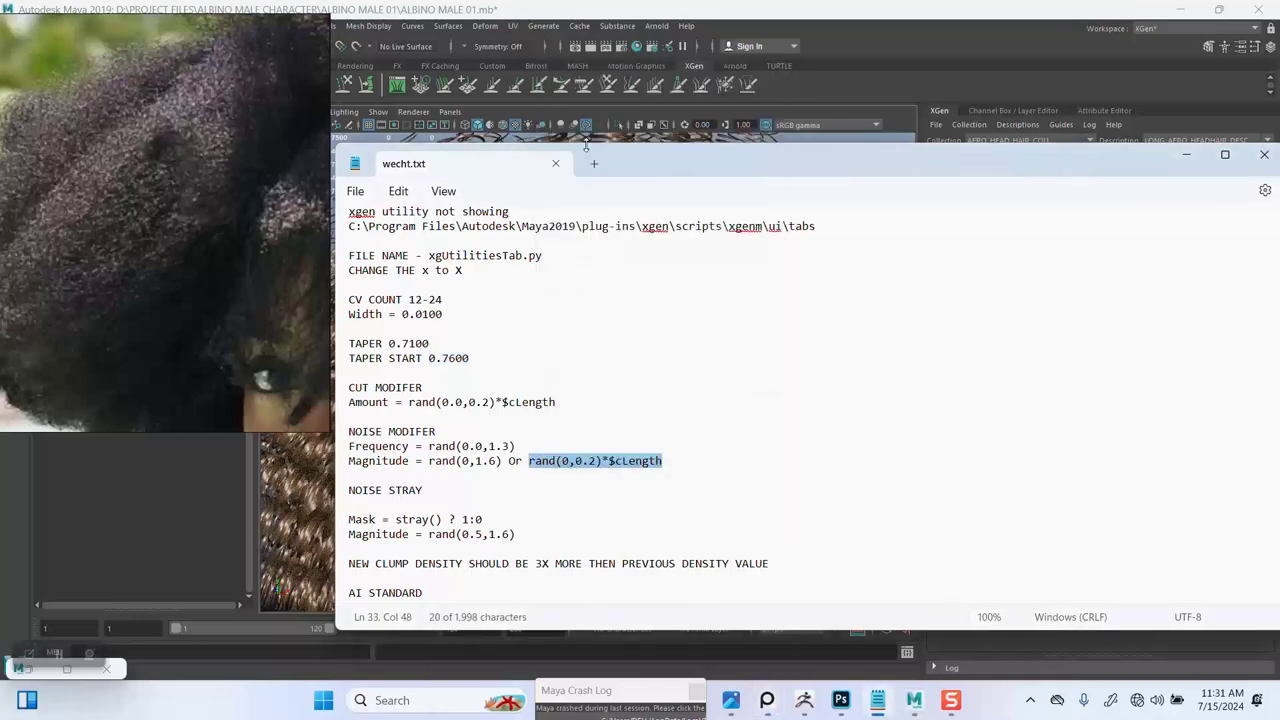
Step: Return to Maya, paste the copied expression into the Coil modifier's Count and edit it to rand(2,5)*$cLength
{"action": "left_click", "coordinate": [914, 46]}
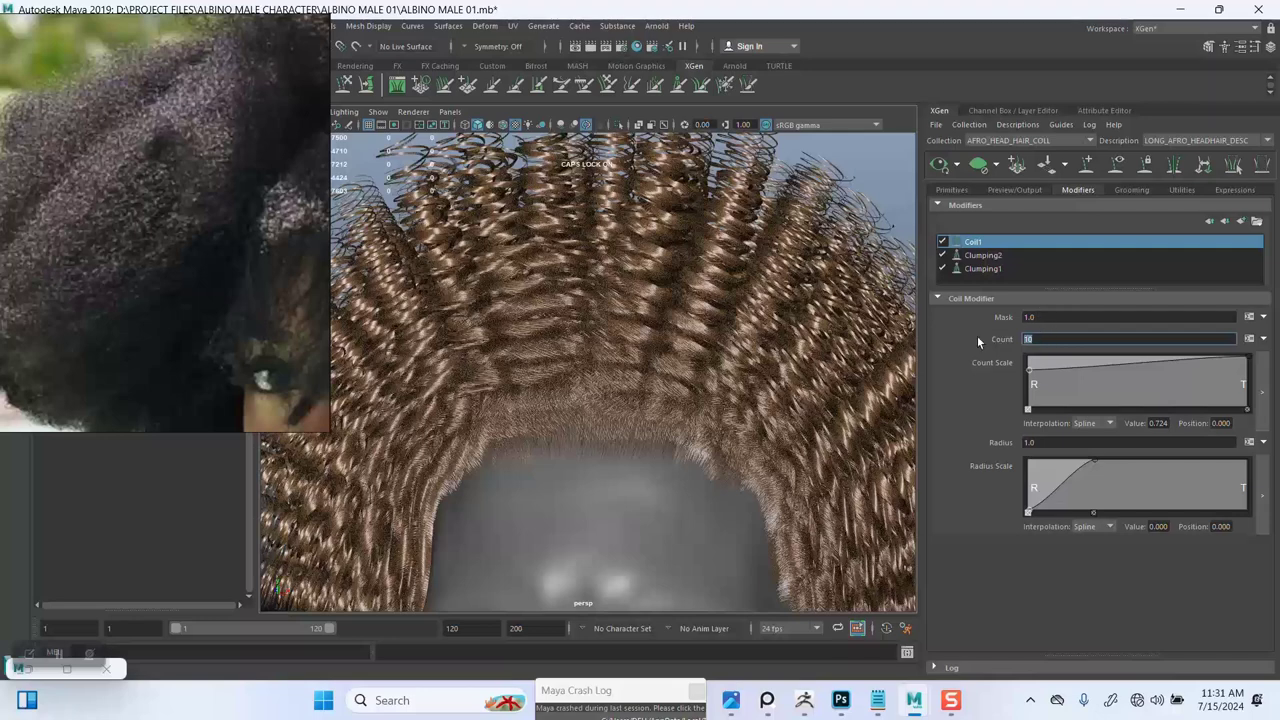
{"action": "key", "text": "ctrl+v"}
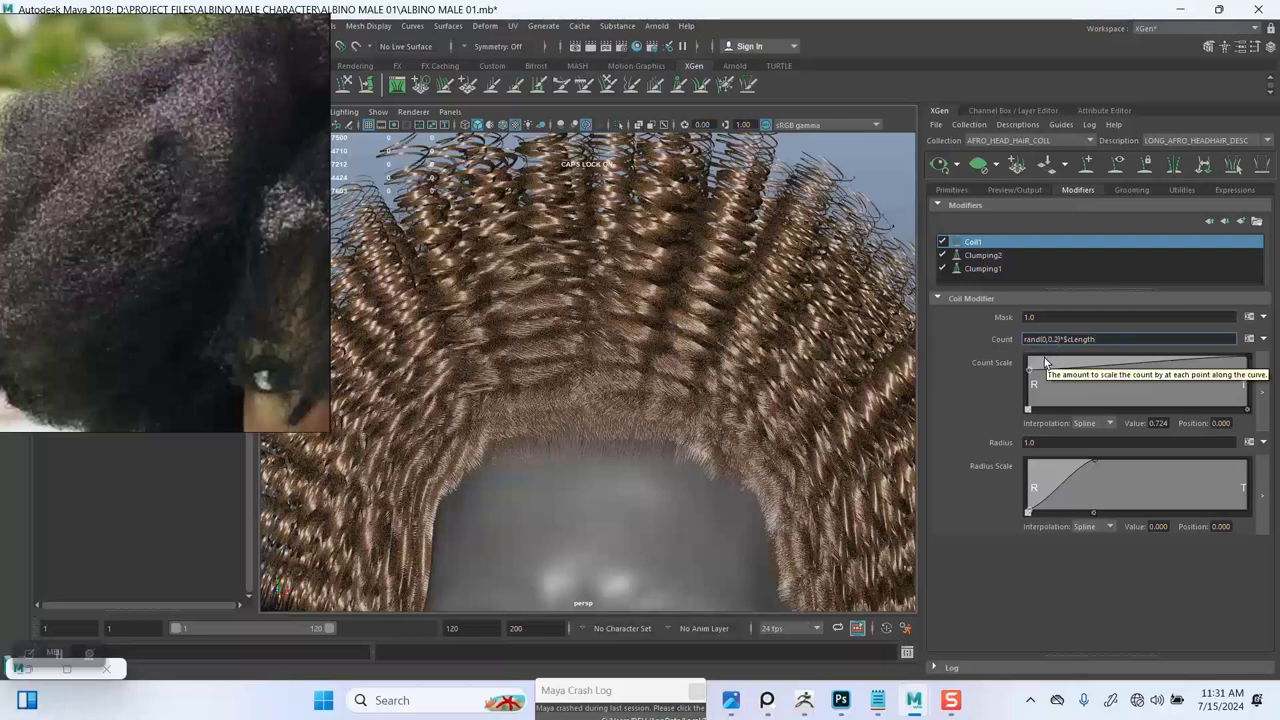
{"action": "key", "text": "BackSpace"}
{"action": "type", "text": "1"}
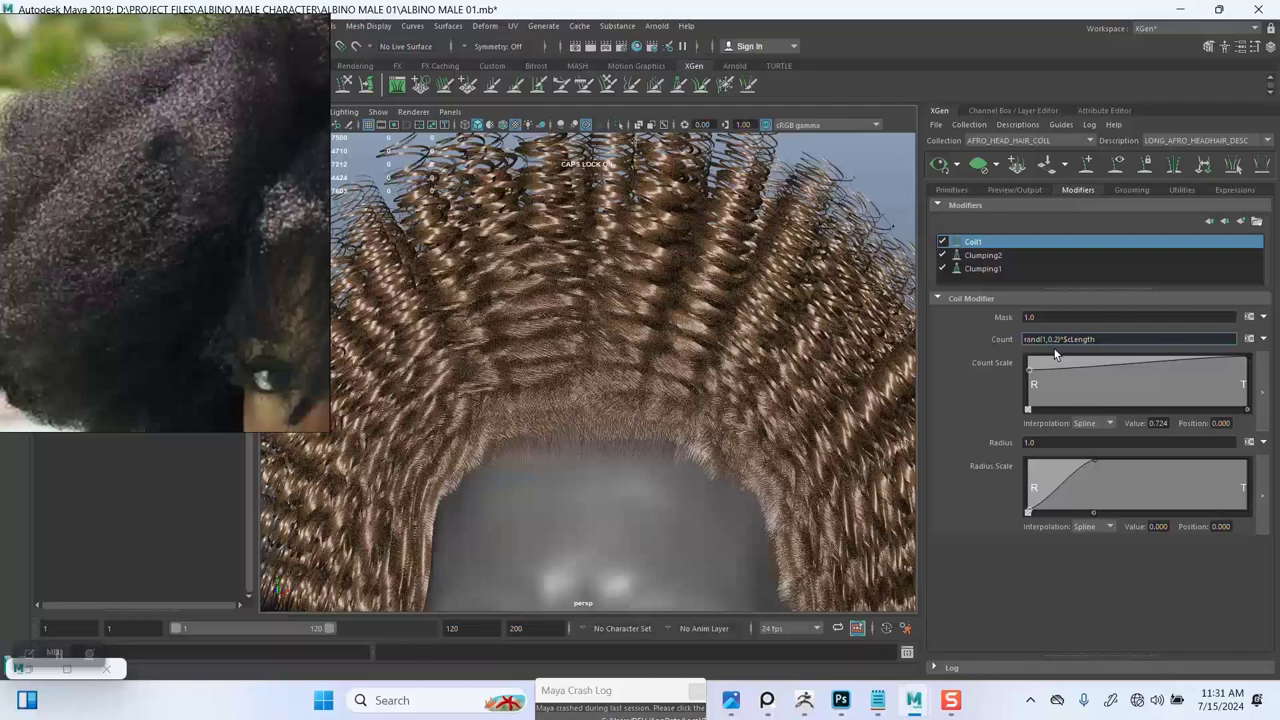
{"action": "key", "text": "BackSpace"}
{"action": "key", "text": "BackSpace"}
{"action": "key", "text": "BackSpace"}
{"action": "type", "text": "5"}
{"action": "key", "text": "Return"}
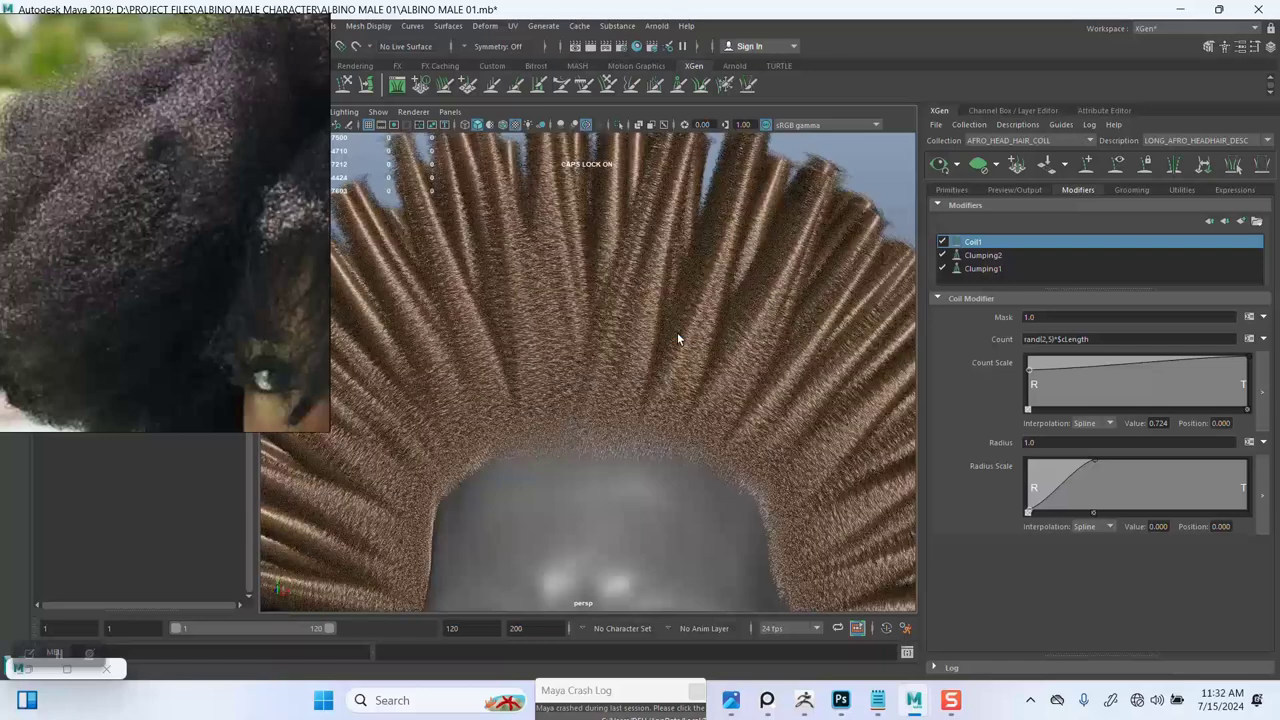
Step: Examine the tightly coiled hair's overall silhouette, its hairline and the tips of the clumps from several angles
{"action": "scroll", "coordinate": [705, 388], "scroll_direction": "down", "scroll_amount": 5}
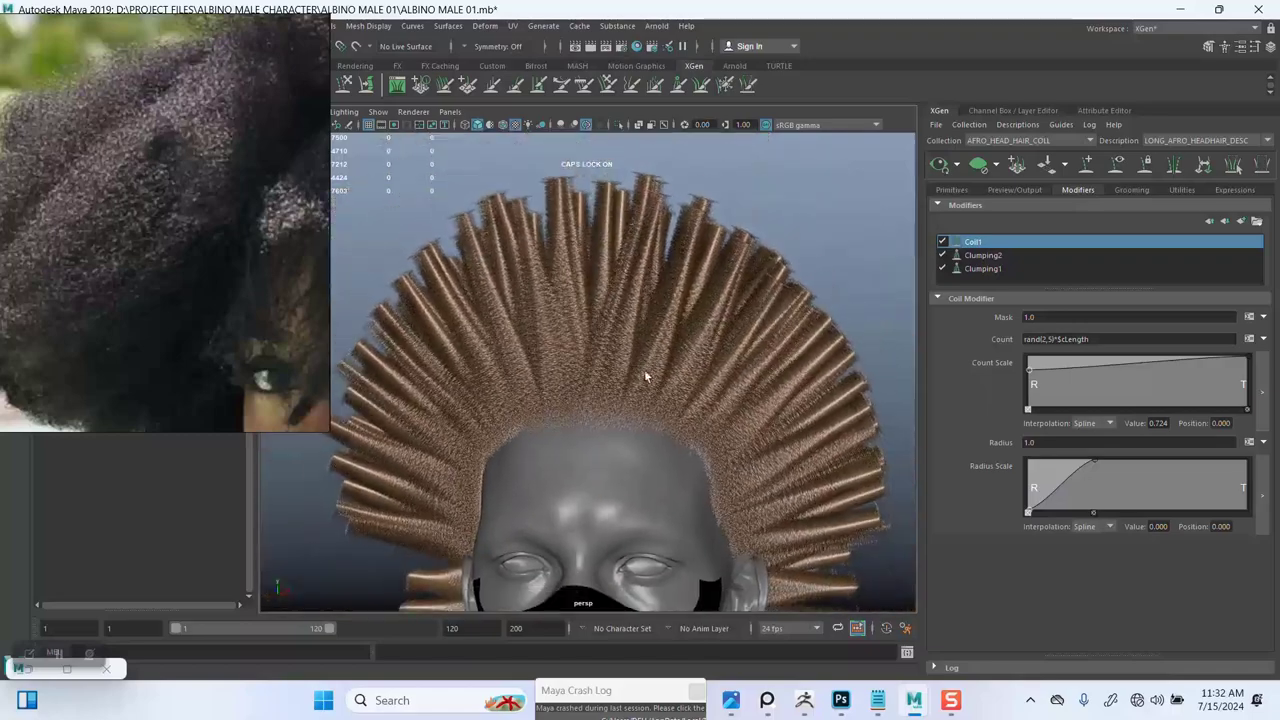
{"action": "left_click_drag", "start_coordinate": [630, 350], "coordinate": [688, 360], "text": "alt"}
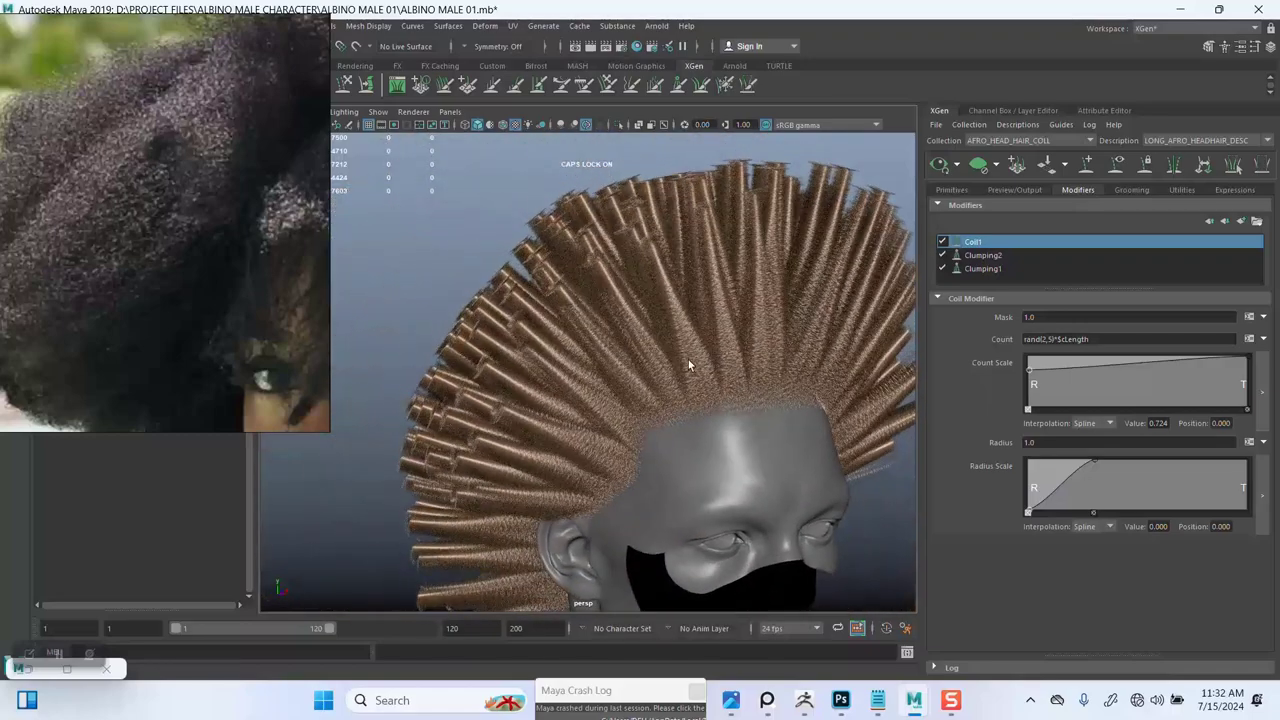
{"action": "middle_click_drag", "start_coordinate": [706, 323], "coordinate": [688, 363], "text": "alt"}
{"action": "right_click_drag", "start_coordinate": [688, 363], "coordinate": [691, 460], "text": "alt"}
{"action": "mouse_move", "coordinate": [676, 334]}
{"action": "left_mouse_down", "text": "alt"}
{"action": "mouse_move", "coordinate": [700, 354]}
{"action": "mouse_move", "coordinate": [638, 324]}
{"action": "mouse_move", "coordinate": [668, 356]}
{"action": "left_mouse_up", "text": "alt"}
{"action": "right_click_drag", "start_coordinate": [680, 366], "coordinate": [639, 341], "text": "alt"}
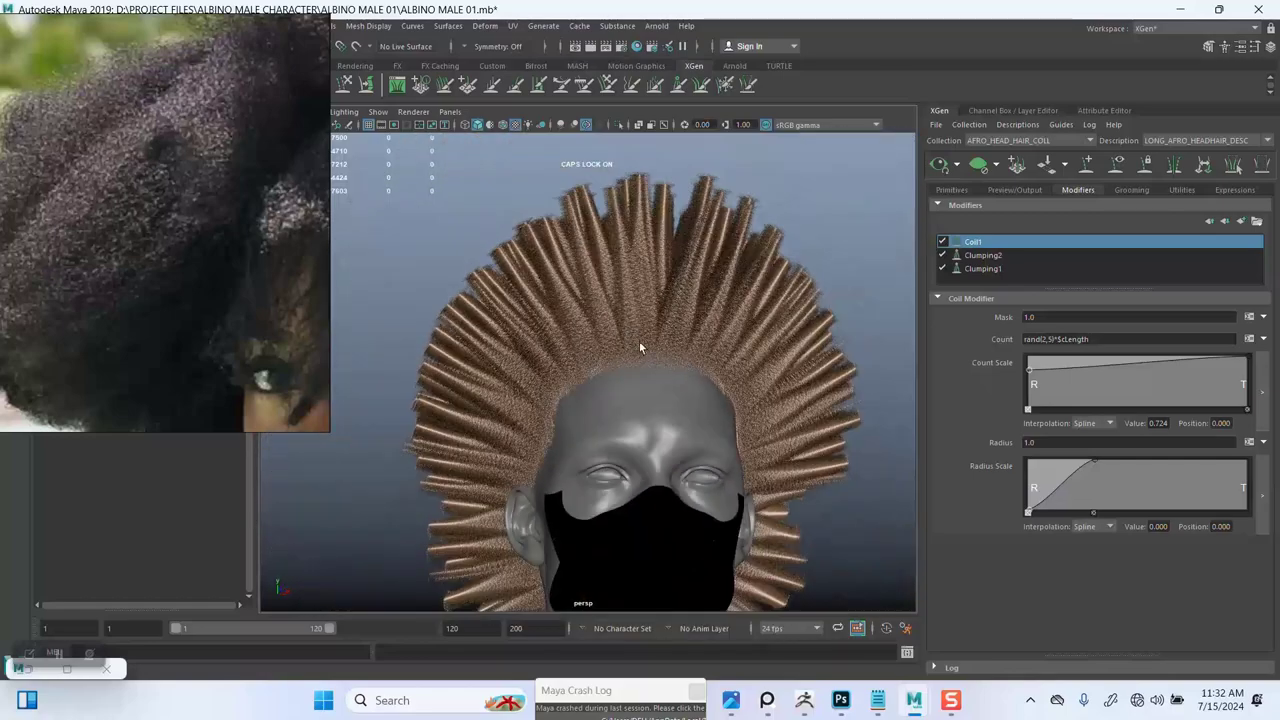
{"action": "middle_click_drag", "start_coordinate": [663, 364], "coordinate": [664, 303], "text": "alt"}
{"action": "right_click_drag", "start_coordinate": [648, 287], "coordinate": [662, 425], "text": "alt"}
{"action": "middle_click_drag", "start_coordinate": [614, 286], "coordinate": [638, 343], "text": "alt"}
{"action": "right_click_drag", "start_coordinate": [648, 340], "coordinate": [609, 349], "text": "alt"}
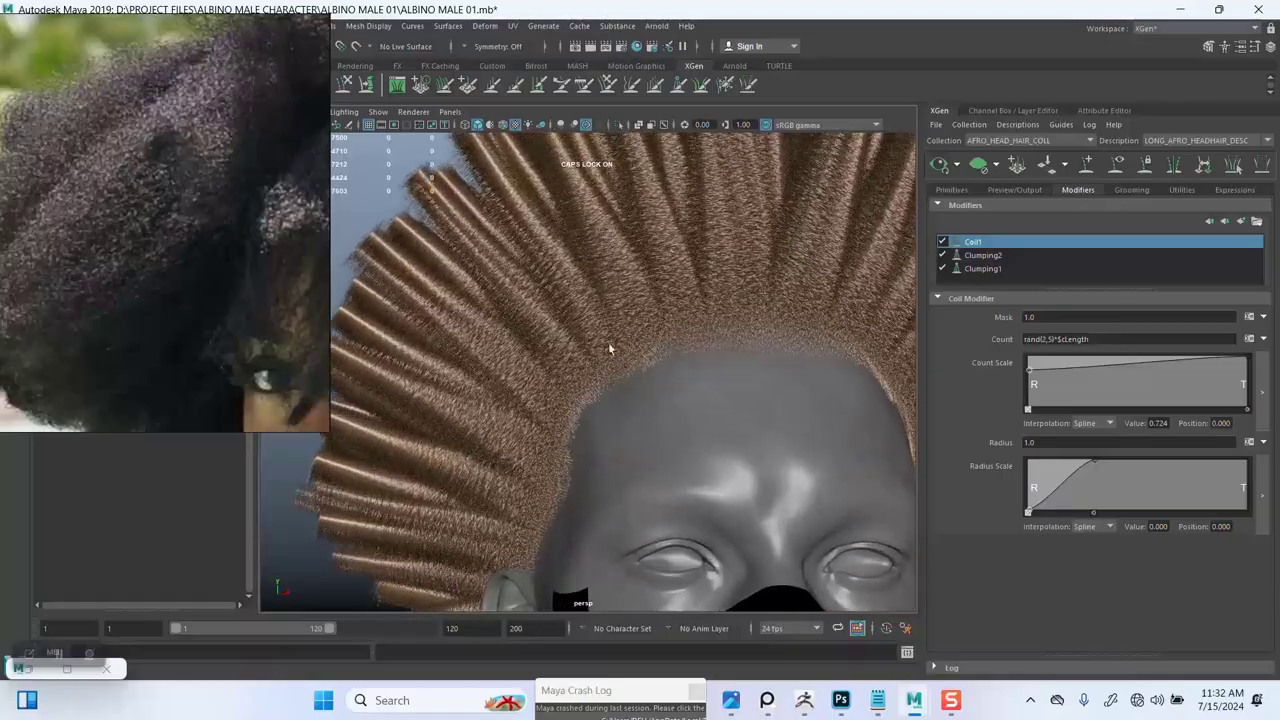
{"action": "left_click_drag", "start_coordinate": [609, 349], "coordinate": [669, 334], "text": "alt"}
{"action": "right_click_drag", "start_coordinate": [669, 334], "coordinate": [646, 371], "text": "alt"}
{"action": "left_click_drag", "start_coordinate": [645, 372], "coordinate": [671, 326], "text": "alt"}
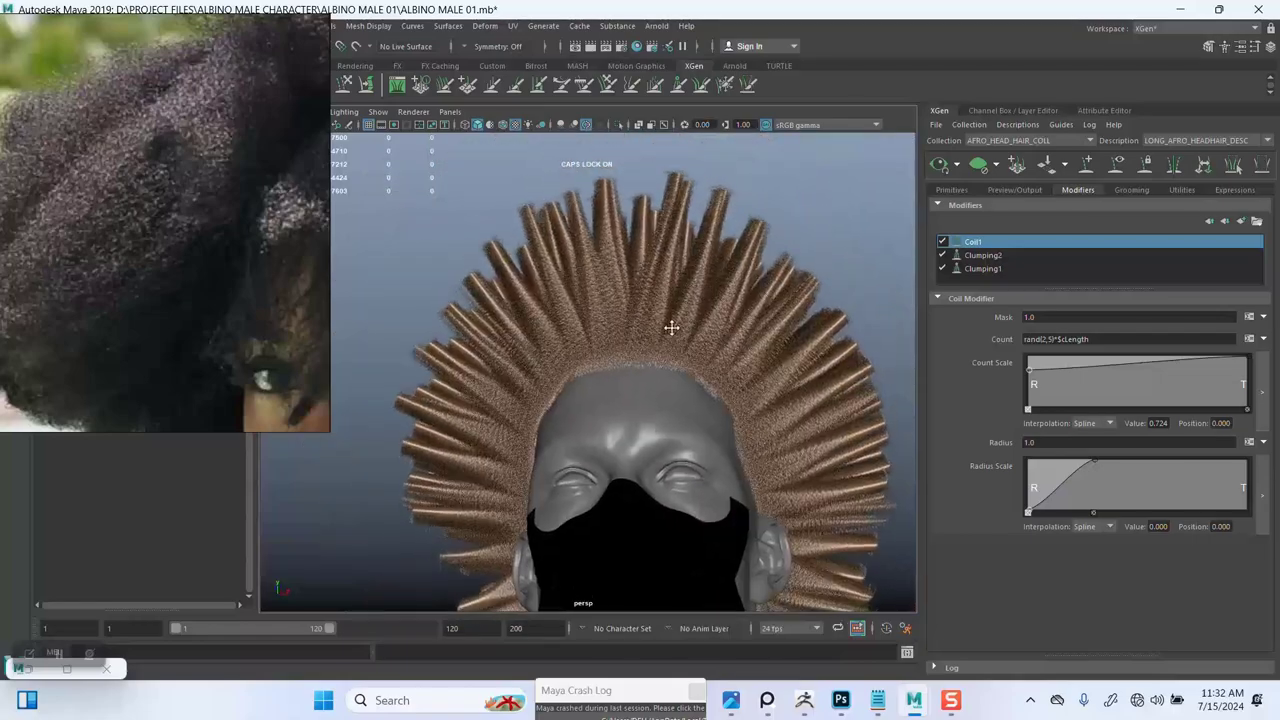
{"action": "middle_click_drag", "start_coordinate": [671, 326], "coordinate": [646, 300], "text": "alt"}
{"action": "right_click_drag", "start_coordinate": [646, 300], "coordinate": [666, 271], "text": "alt"}
{"action": "middle_click_drag", "start_coordinate": [666, 271], "coordinate": [546, 421], "text": "alt"}
{"action": "left_click_drag", "start_coordinate": [546, 420], "coordinate": [625, 301], "text": "alt"}
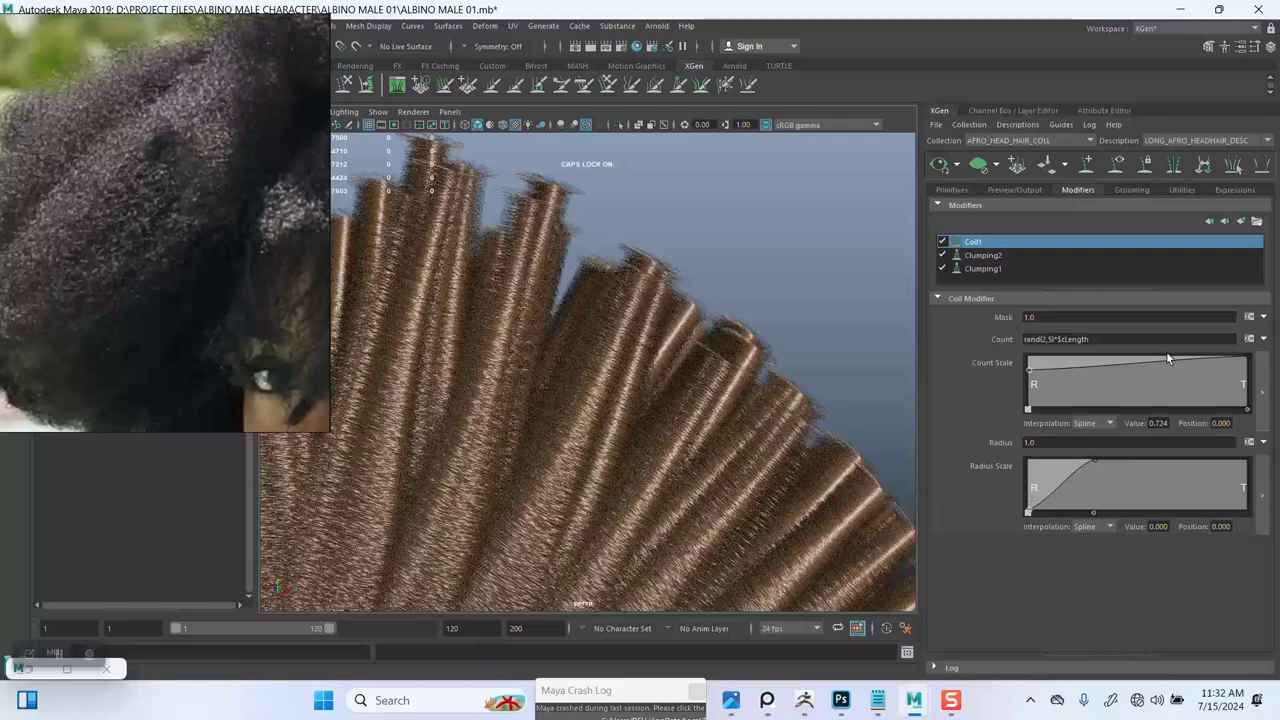
Step: Try lowering the Coil modifier's Count Scale to 0.500 at the tip end of the curve
{"action": "left_click", "coordinate": [1244, 356]}
{"action": "left_click", "coordinate": [1220, 390]}
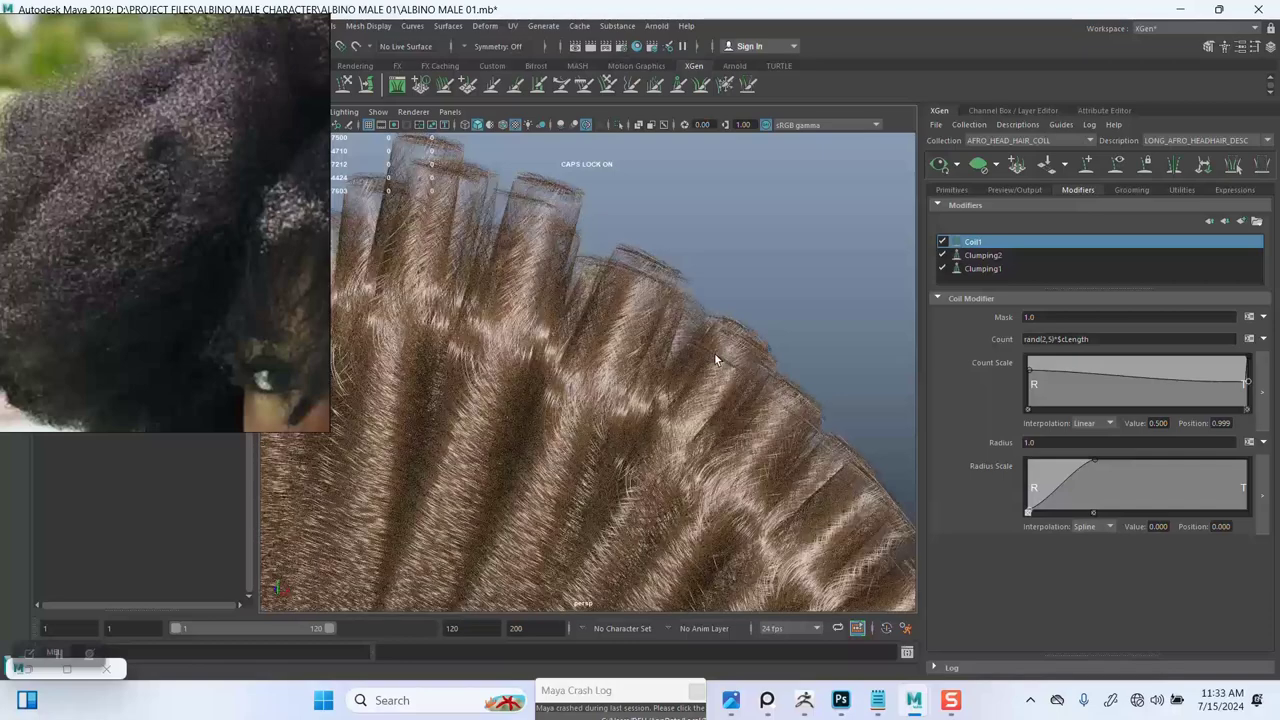
{"action": "left_click_drag", "start_coordinate": [714, 360], "coordinate": [654, 412], "text": "alt"}
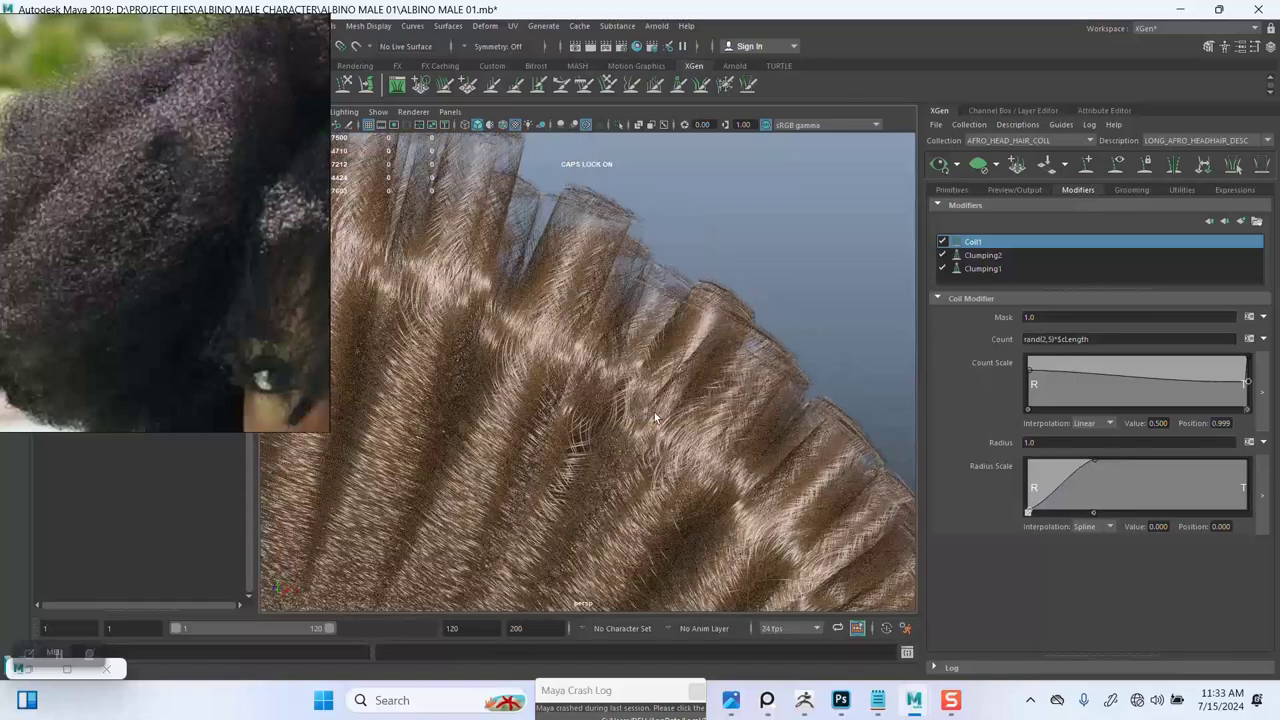
{"action": "key", "text": "ctrl+z"}
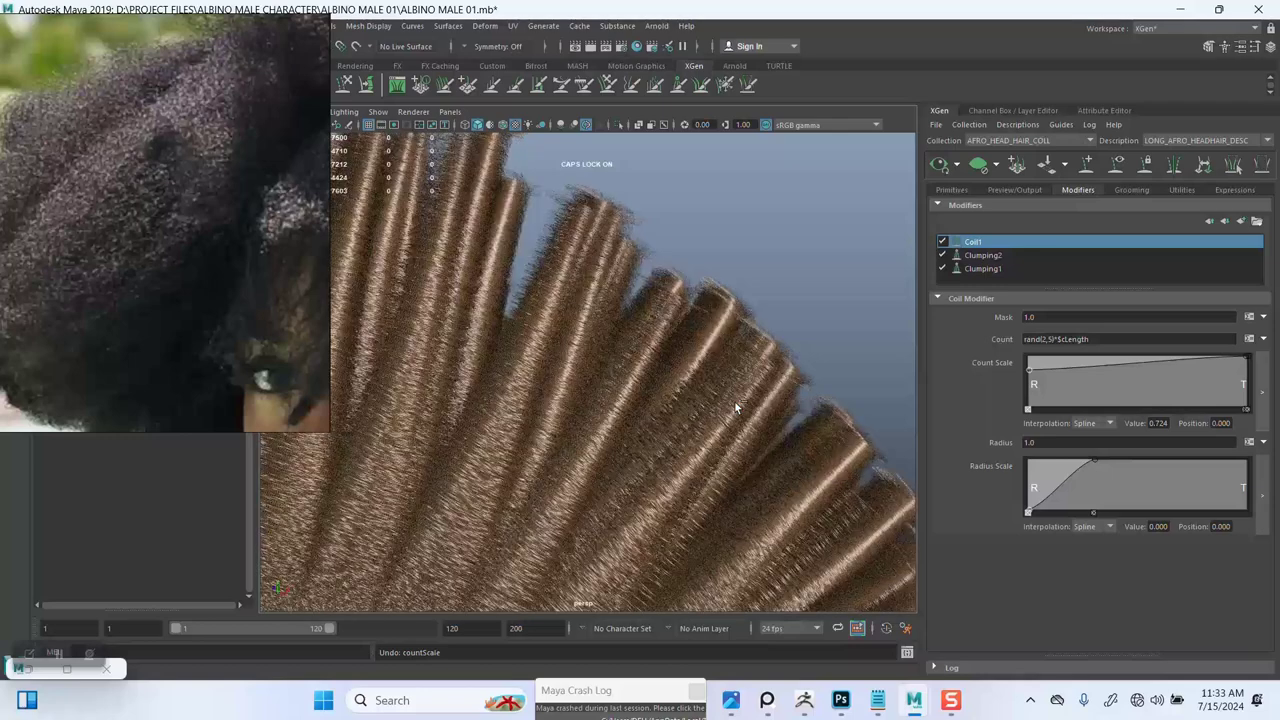
Step: Disable the Clumping2 modifier and check the hair's silhouette and clump tips
{"action": "left_click_drag", "start_coordinate": [690, 409], "coordinate": [646, 391], "text": "alt"}
{"action": "right_click_drag", "start_coordinate": [646, 391], "coordinate": [838, 319], "text": "alt"}
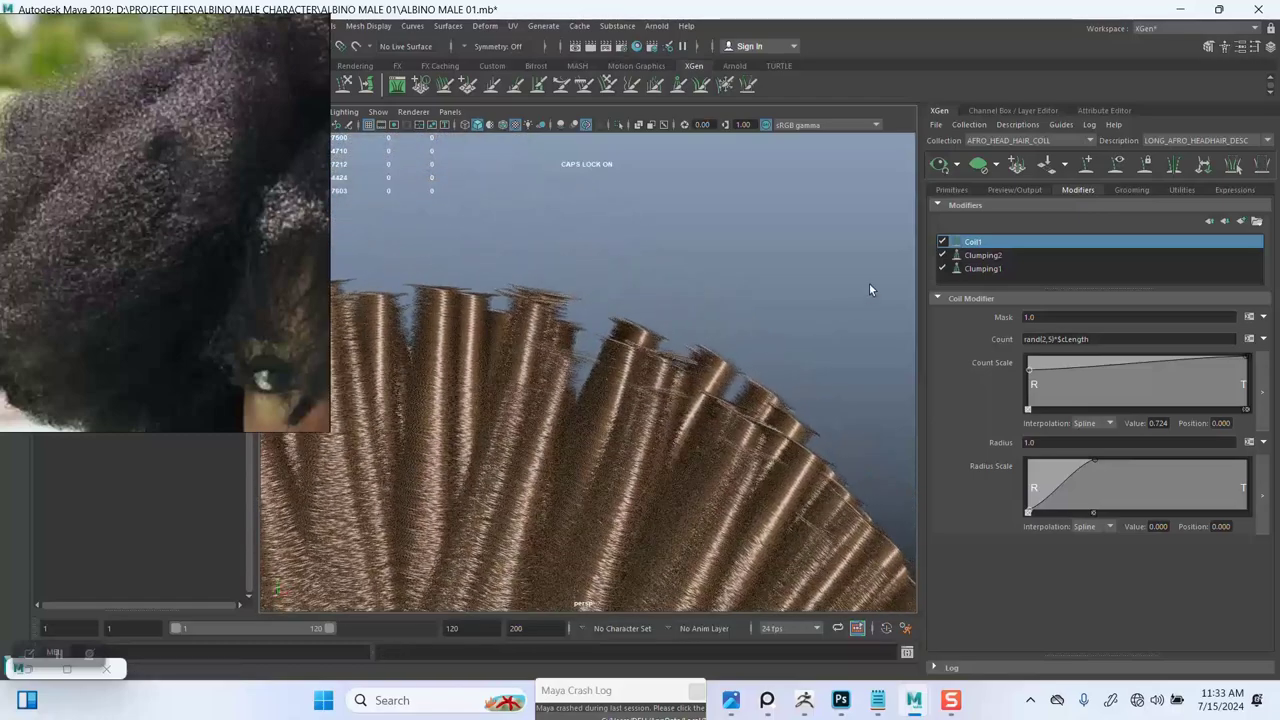
{"action": "left_click", "coordinate": [943, 255]}
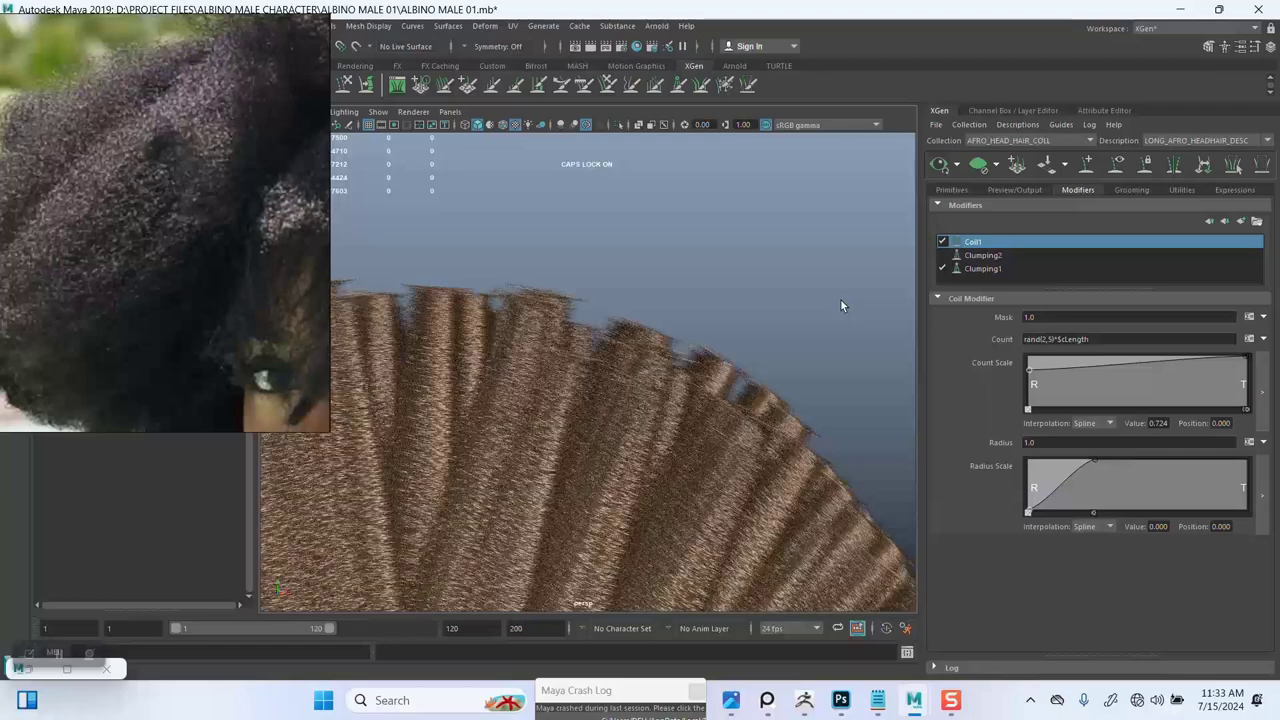
{"action": "left_click_drag", "start_coordinate": [740, 352], "coordinate": [727, 388], "text": "alt"}
{"action": "right_click_drag", "start_coordinate": [727, 388], "coordinate": [574, 269], "text": "alt"}
{"action": "left_click_drag", "start_coordinate": [574, 269], "coordinate": [682, 374], "text": "alt"}
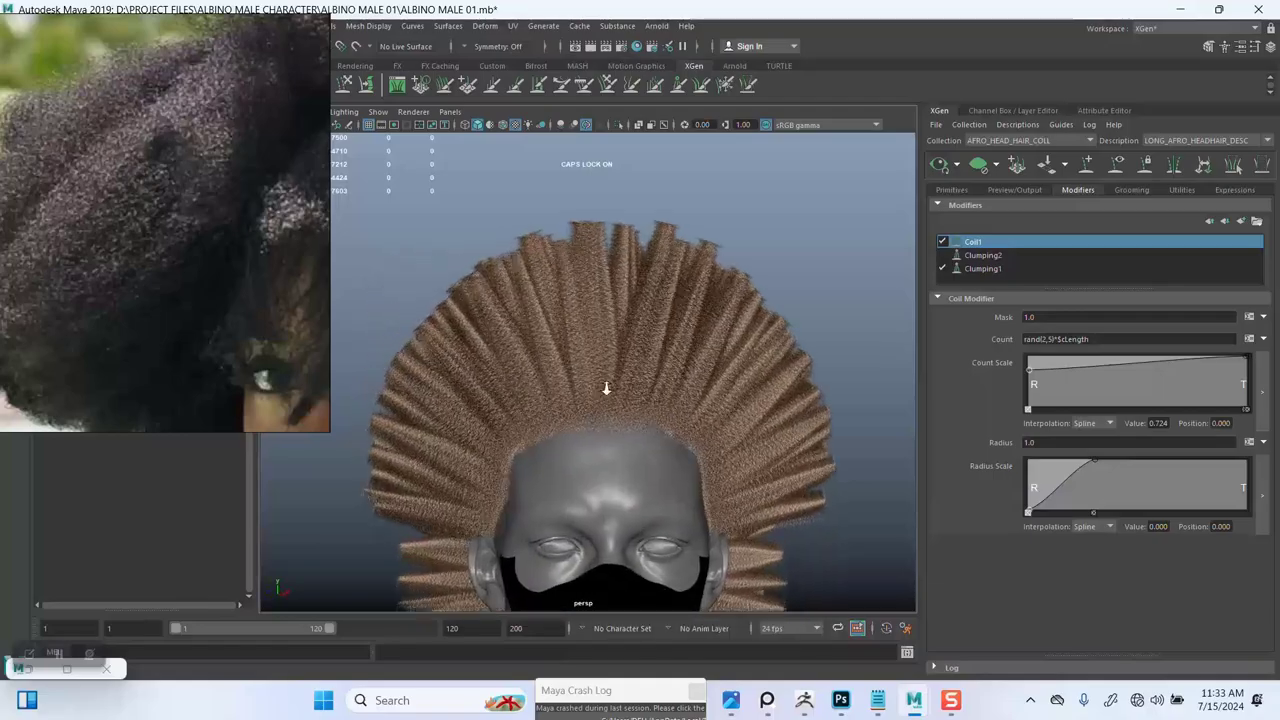
{"action": "scroll", "coordinate": [600, 345], "scroll_direction": "up", "scroll_amount": 5}
{"action": "left_click_drag", "start_coordinate": [597, 334], "coordinate": [457, 274], "text": "alt"}
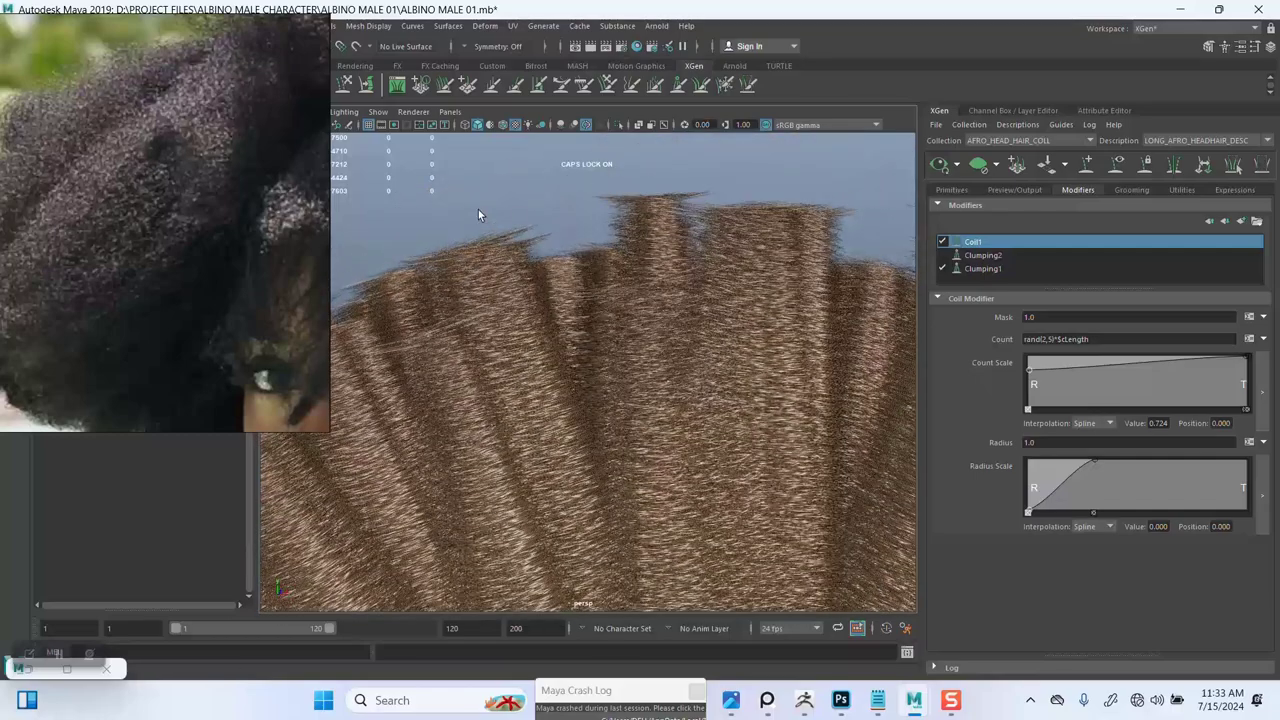
{"action": "left_click_drag", "start_coordinate": [649, 240], "coordinate": [726, 232], "text": "alt"}
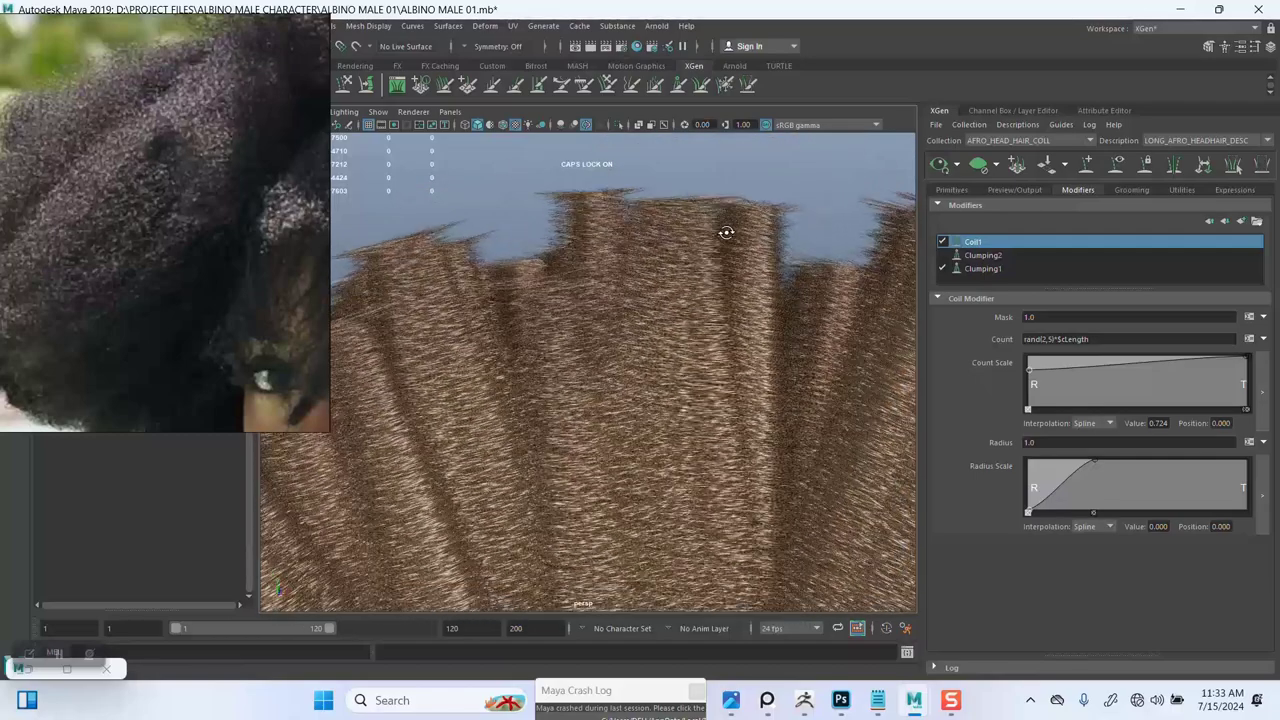
{"action": "mouse_move", "coordinate": [718, 250]}
{"action": "middle_mouse_down", "text": "alt"}
{"action": "mouse_move", "coordinate": [660, 217]}
{"action": "mouse_move", "coordinate": [677, 249]}
{"action": "mouse_move", "coordinate": [669, 240]}
{"action": "mouse_move", "coordinate": [697, 251]}
{"action": "middle_mouse_up", "text": "alt"}
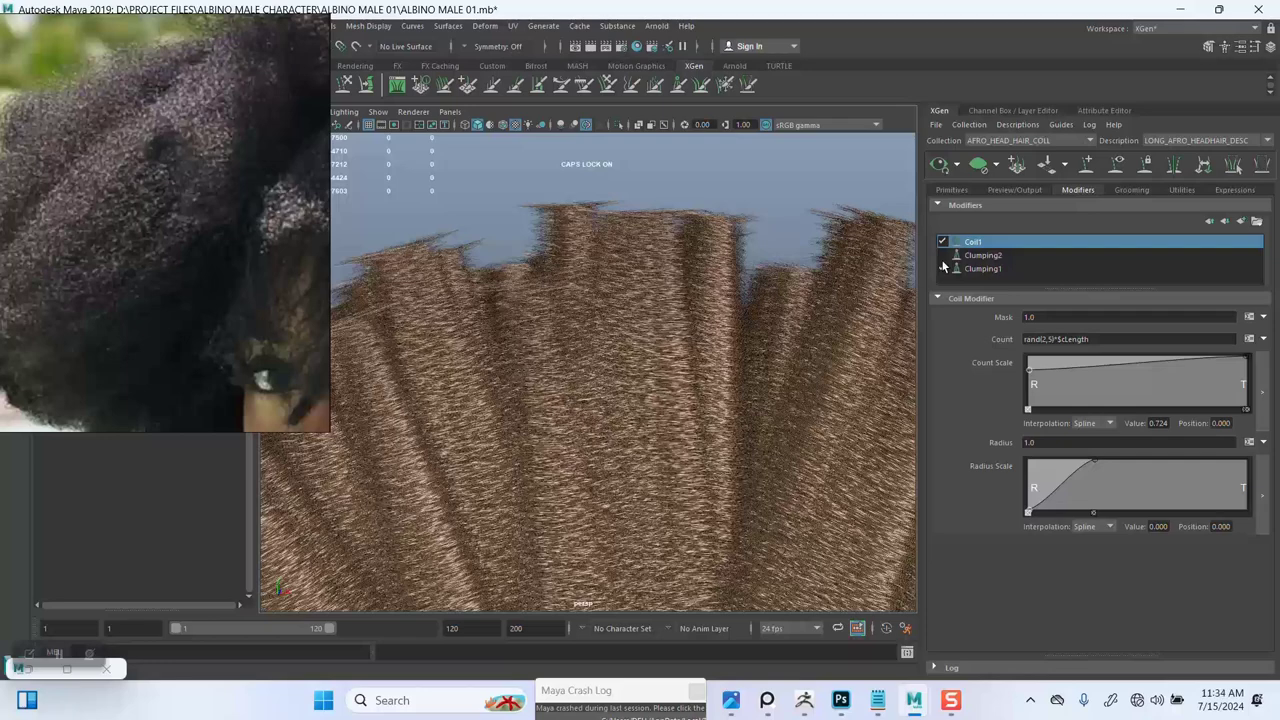
Step: Set the Coil modifier's root values to 0.566 on the Radius Scale curve and 0.895 on the Count Scale curve
{"action": "left_click", "coordinate": [1028, 513]}
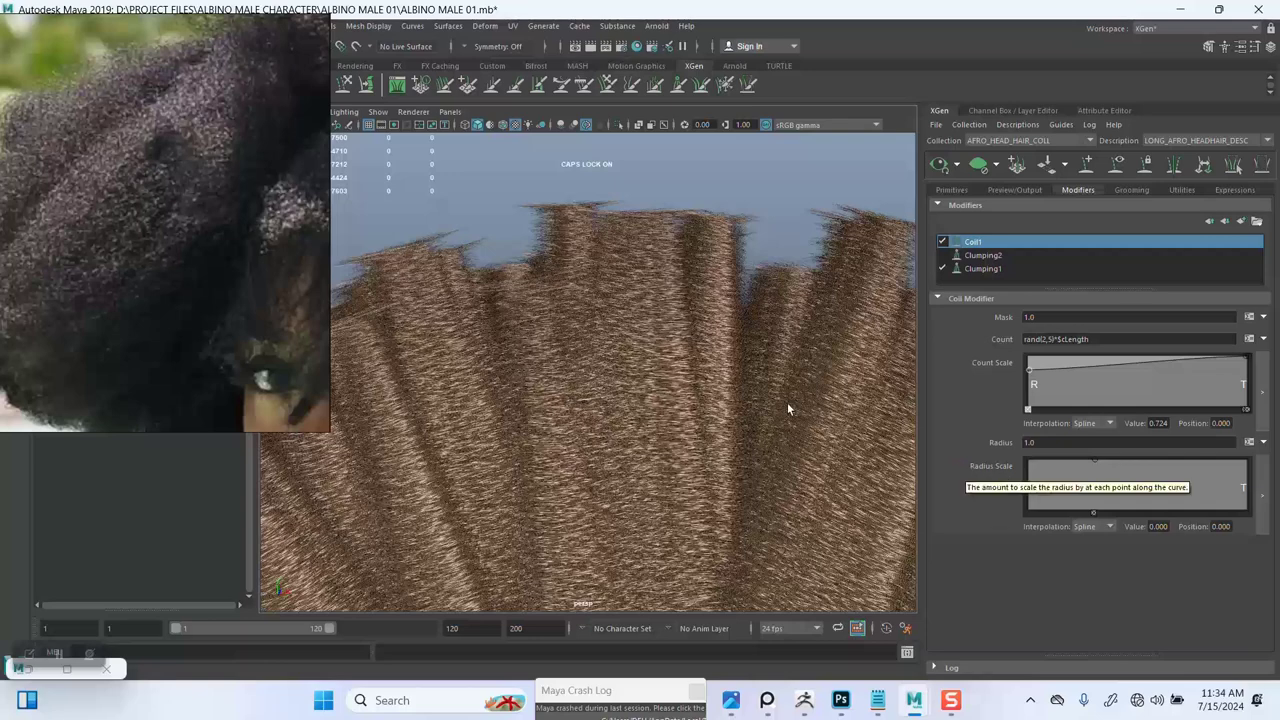
{"action": "left_click", "coordinate": [1030, 463]}
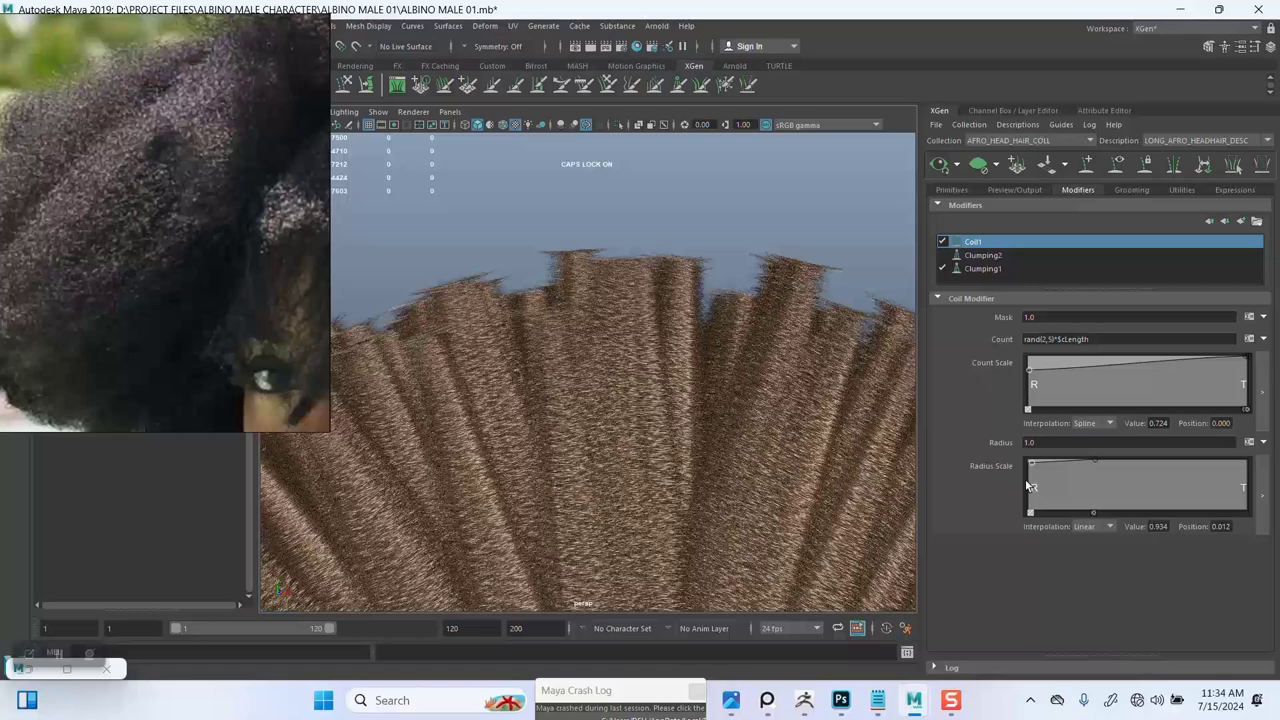
{"action": "left_click_drag", "start_coordinate": [1019, 479], "coordinate": [1015, 479]}
{"action": "left_click_drag", "start_coordinate": [1022, 362], "coordinate": [1022, 360]}
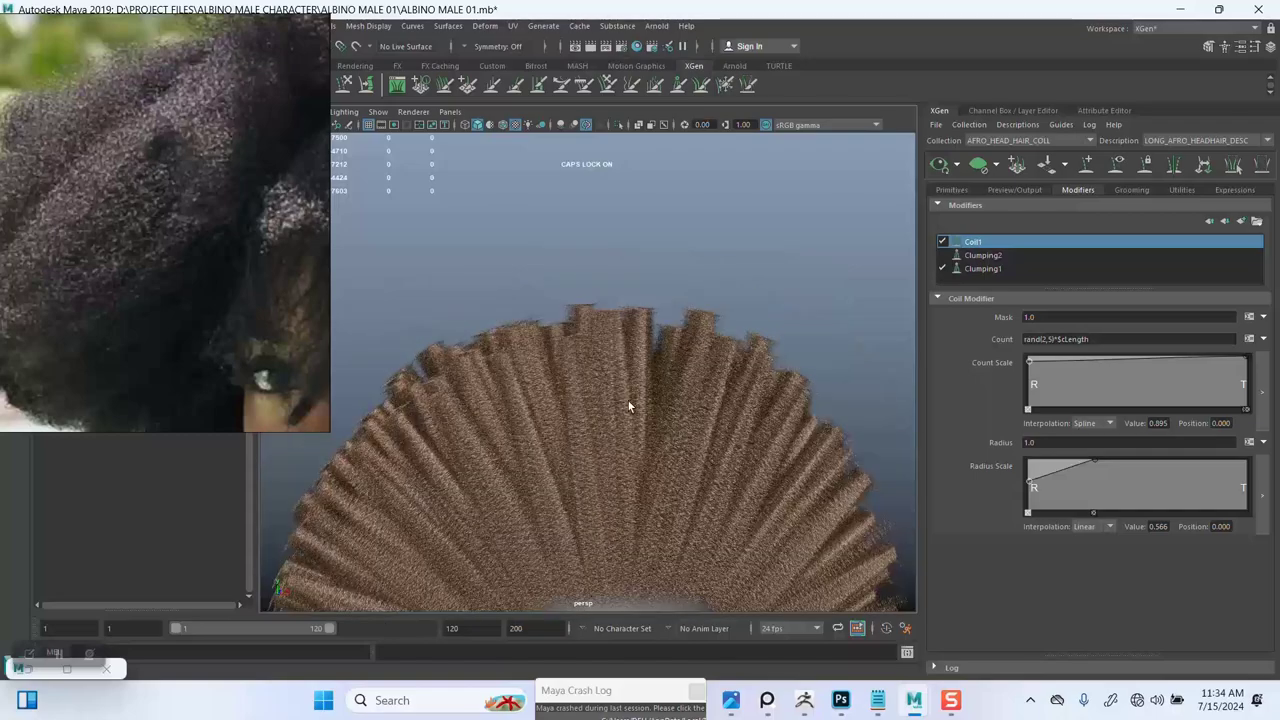
Step: Examine the coil texture across the clumps and along the front hairline, both close up and from farther away
{"action": "left_click_drag", "start_coordinate": [631, 400], "coordinate": [723, 366], "text": "alt"}
{"action": "scroll", "coordinate": [679, 427], "scroll_direction": "up", "scroll_amount": 3}
{"action": "left_click_drag", "start_coordinate": [679, 427], "coordinate": [651, 397], "text": "alt"}
{"action": "middle_click_drag", "start_coordinate": [651, 397], "coordinate": [655, 377], "text": "alt"}
{"action": "right_click_drag", "start_coordinate": [655, 377], "coordinate": [664, 416], "text": "alt"}
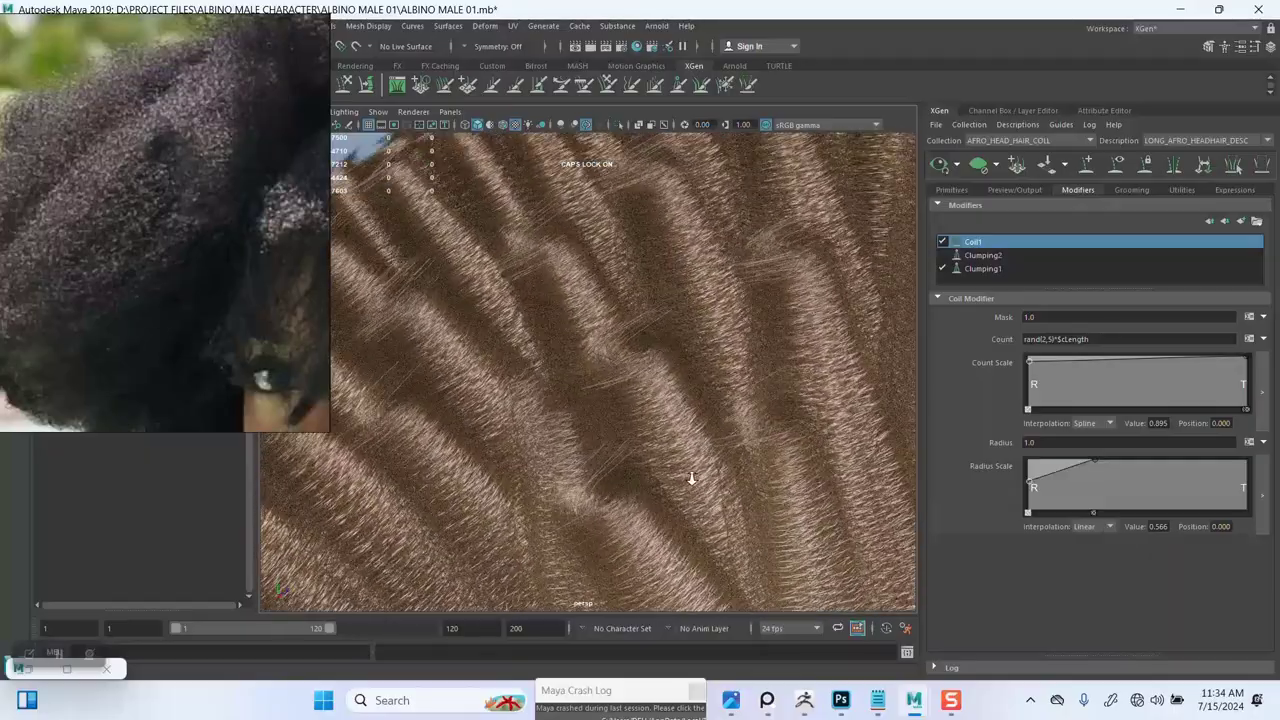
{"action": "scroll", "coordinate": [676, 314], "scroll_direction": "down", "scroll_amount": 3}
{"action": "left_click_drag", "start_coordinate": [676, 314], "coordinate": [697, 405], "text": "alt"}
{"action": "scroll", "coordinate": [697, 405], "scroll_direction": "up", "scroll_amount": 1}
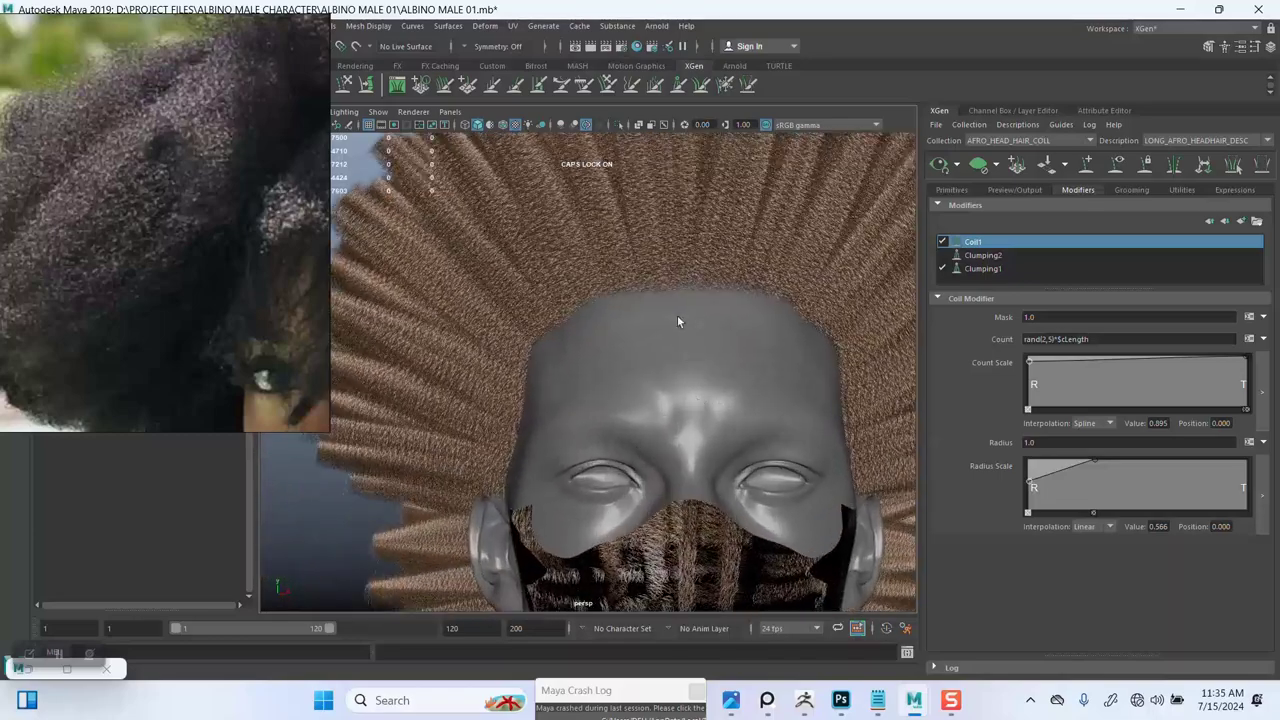
{"action": "middle_click_drag", "start_coordinate": [677, 315], "coordinate": [674, 383], "text": "alt"}
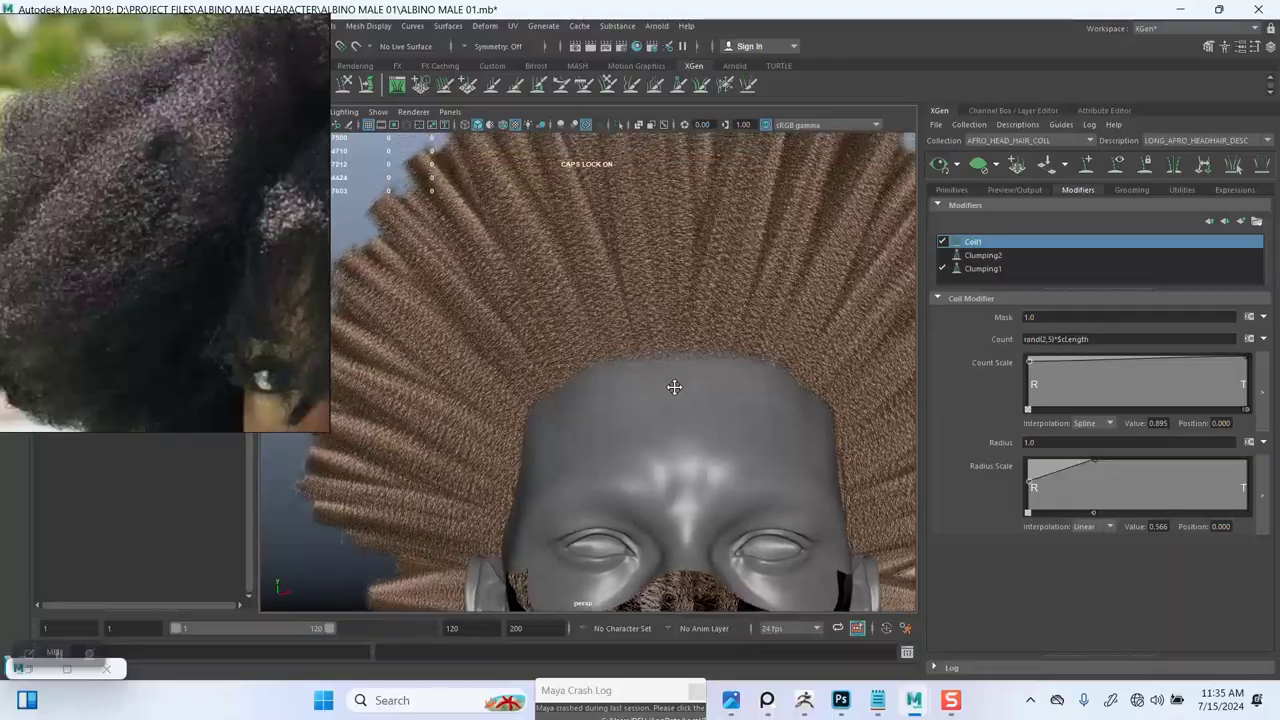
{"action": "left_click_drag", "start_coordinate": [674, 383], "coordinate": [626, 381], "text": "alt"}
{"action": "middle_click_drag", "start_coordinate": [657, 356], "coordinate": [640, 446], "text": "alt"}
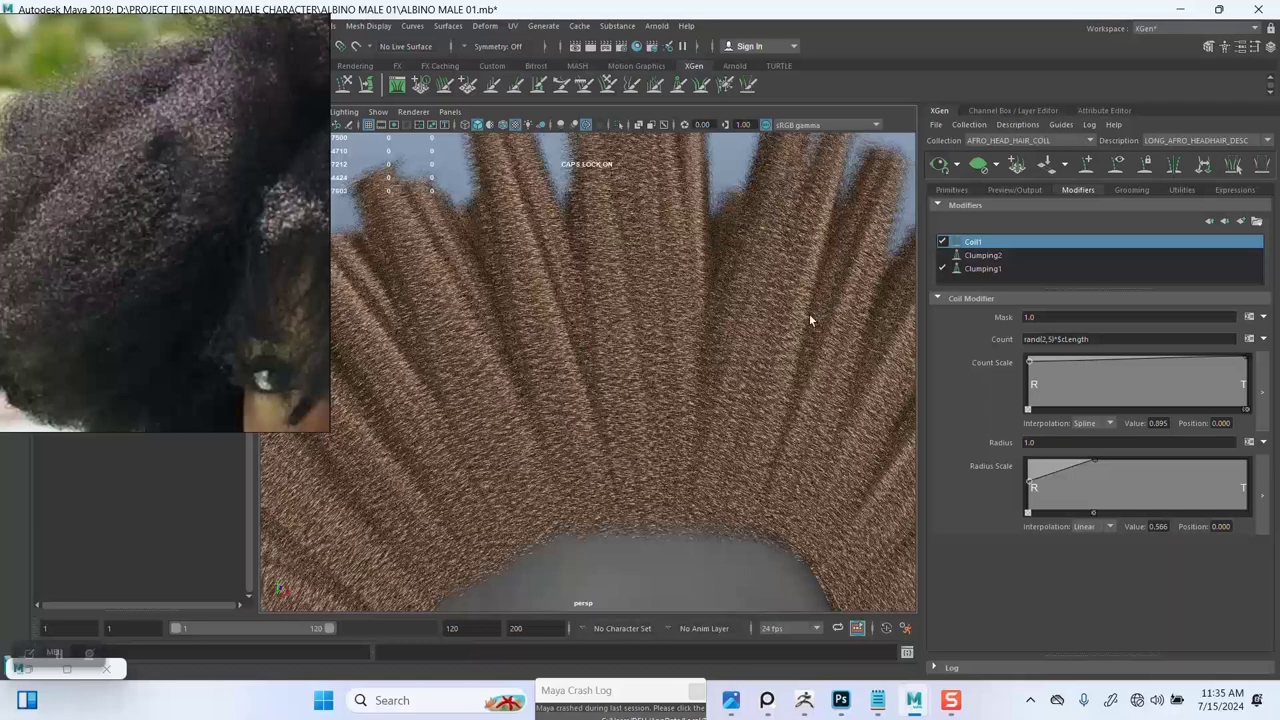
Step: Add a second Coil modifier to the long afro description and save the scene
{"action": "left_click", "coordinate": [1241, 220]}
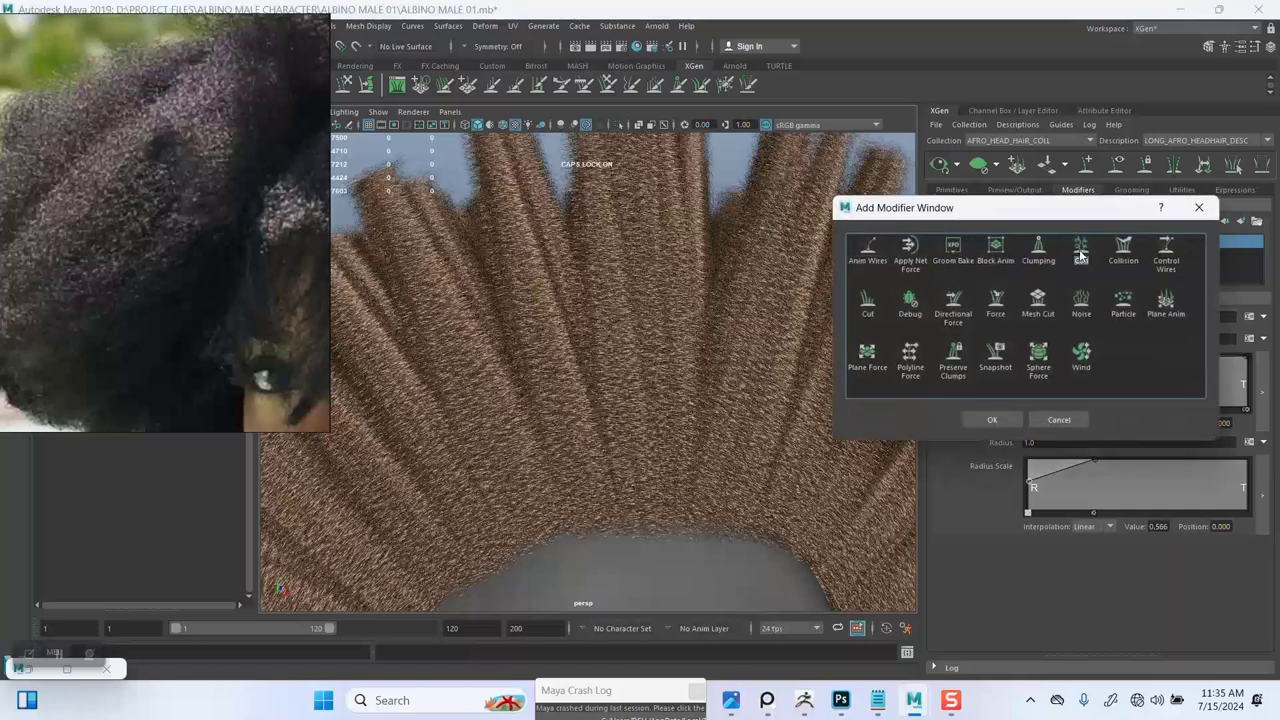
{"action": "left_click", "coordinate": [992, 419]}
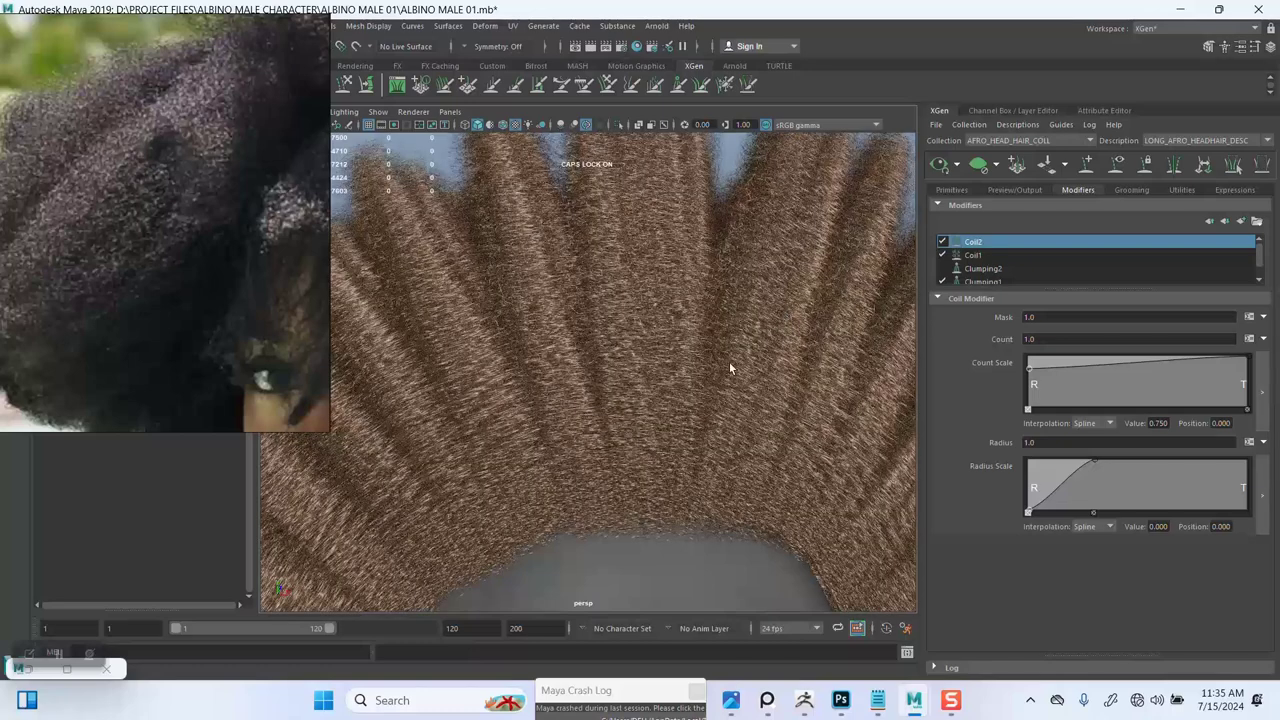
{"action": "scroll", "coordinate": [729, 361], "scroll_direction": "down", "scroll_amount": 3}
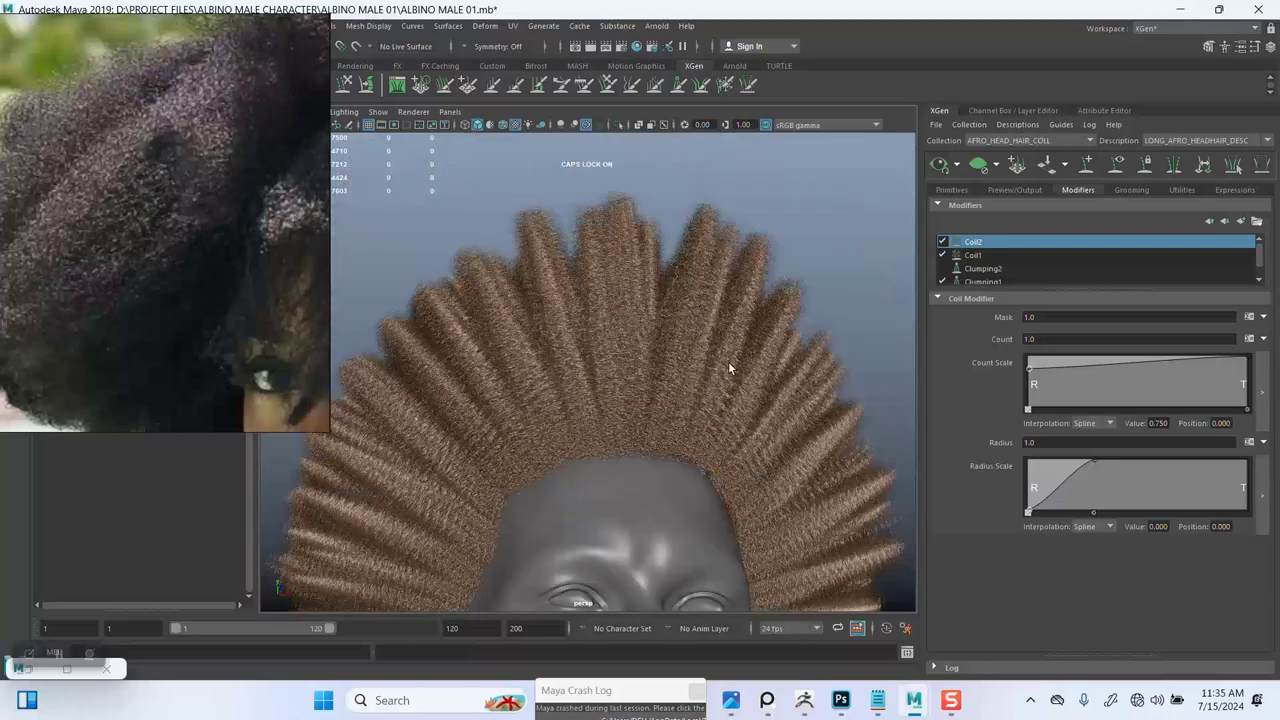
{"action": "left_click_drag", "start_coordinate": [640, 378], "coordinate": [600, 286], "text": "alt"}
{"action": "mouse_move", "coordinate": [660, 363]}
{"action": "left_mouse_down", "text": "alt"}
{"action": "mouse_move", "coordinate": [602, 351]}
{"action": "mouse_move", "coordinate": [634, 228]}
{"action": "mouse_move", "coordinate": [634, 314]}
{"action": "mouse_move", "coordinate": [740, 306]}
{"action": "mouse_move", "coordinate": [604, 322]}
{"action": "mouse_move", "coordinate": [647, 345]}
{"action": "mouse_move", "coordinate": [643, 394]}
{"action": "mouse_move", "coordinate": [632, 357]}
{"action": "mouse_move", "coordinate": [668, 269]}
{"action": "mouse_move", "coordinate": [634, 309]}
{"action": "mouse_move", "coordinate": [635, 365]}
{"action": "left_mouse_up", "text": "alt"}
{"action": "key", "text": "ctrl+s"}
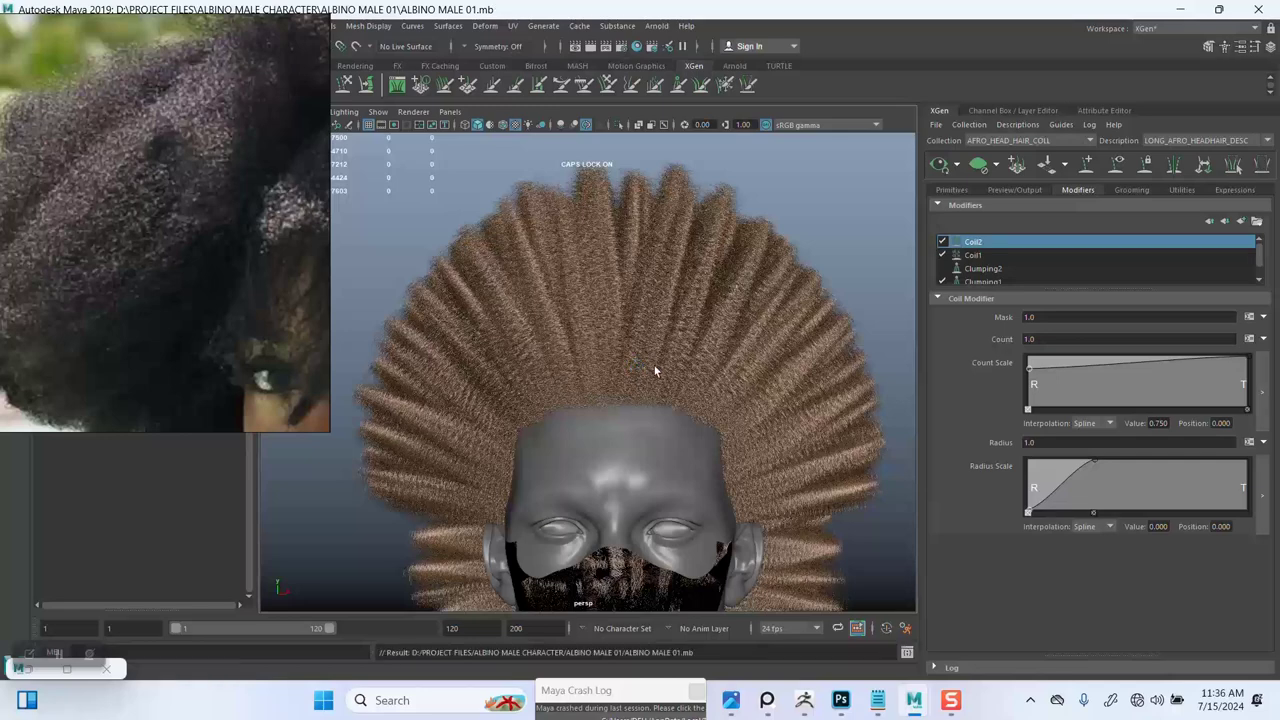
Step: Move the Coil2 modifier below Coil1 in the modifier stack and check how the hair clumps bend
{"action": "scroll", "coordinate": [660, 380], "scroll_direction": "up", "scroll_amount": 4}
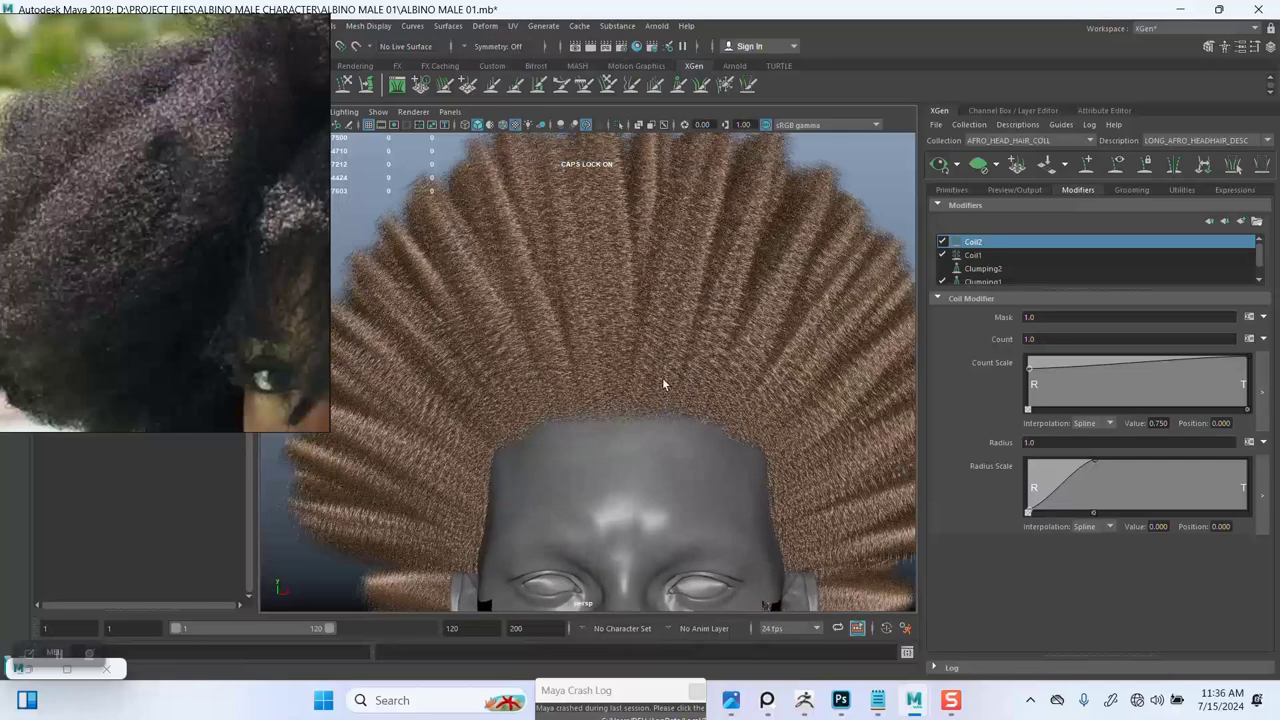
{"action": "left_click_drag", "start_coordinate": [977, 245], "coordinate": [975, 256]}
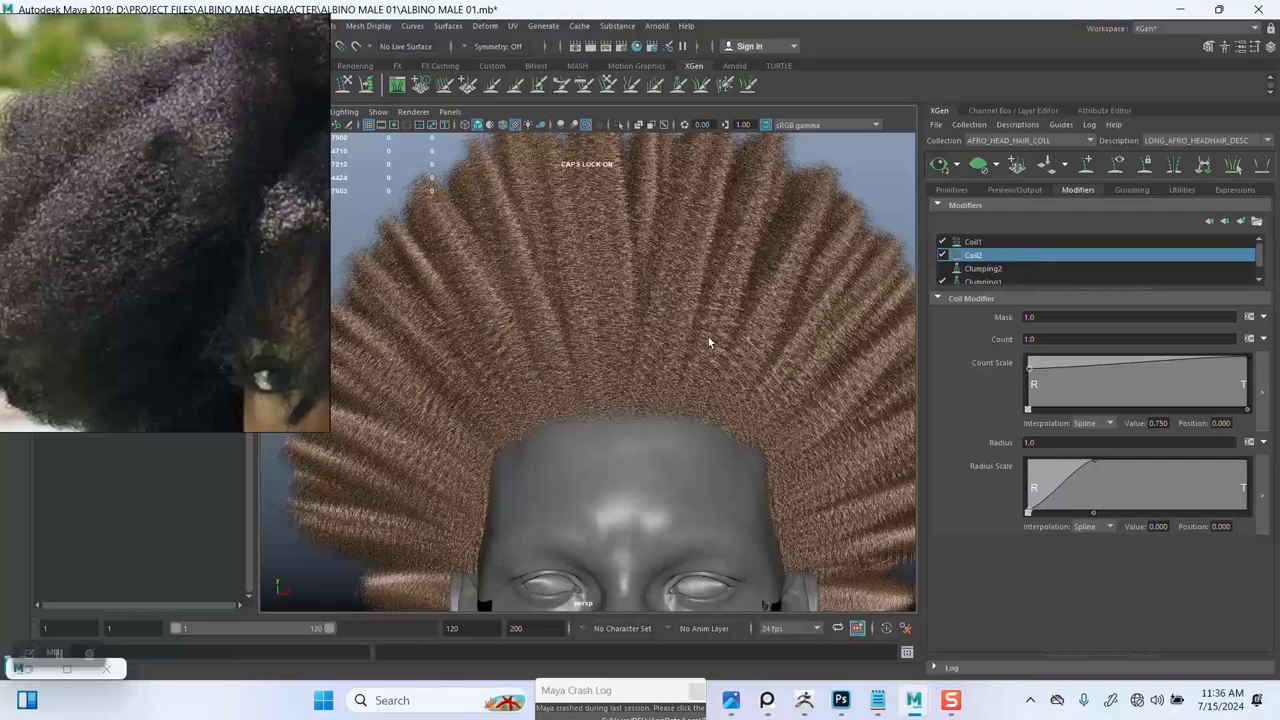
{"action": "scroll", "coordinate": [708, 341], "scroll_direction": "up", "scroll_amount": 3}
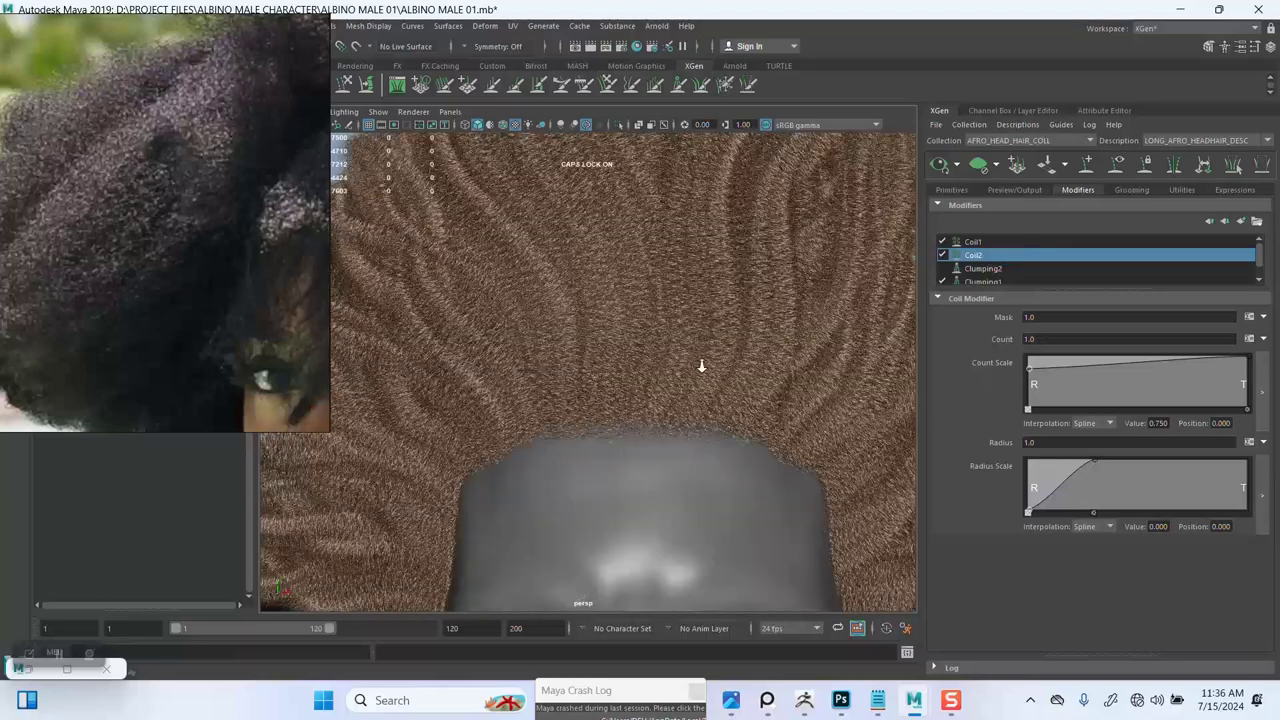
{"action": "scroll", "coordinate": [668, 325], "scroll_direction": "down", "scroll_amount": 2}
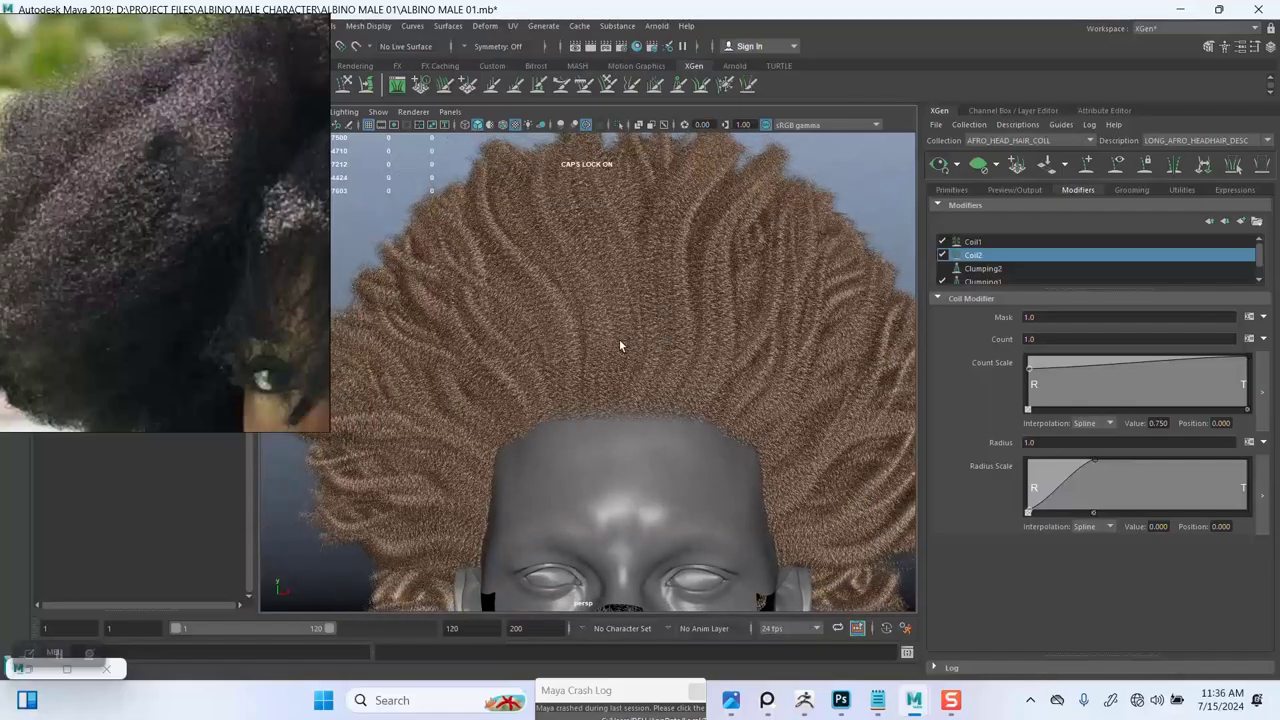
{"action": "left_click_drag", "start_coordinate": [619, 346], "coordinate": [672, 310], "text": "alt"}
{"action": "scroll", "coordinate": [651, 385], "scroll_direction": "up", "scroll_amount": 3}
{"action": "scroll", "coordinate": [193, 208], "scroll_direction": "down", "scroll_amount": 3}
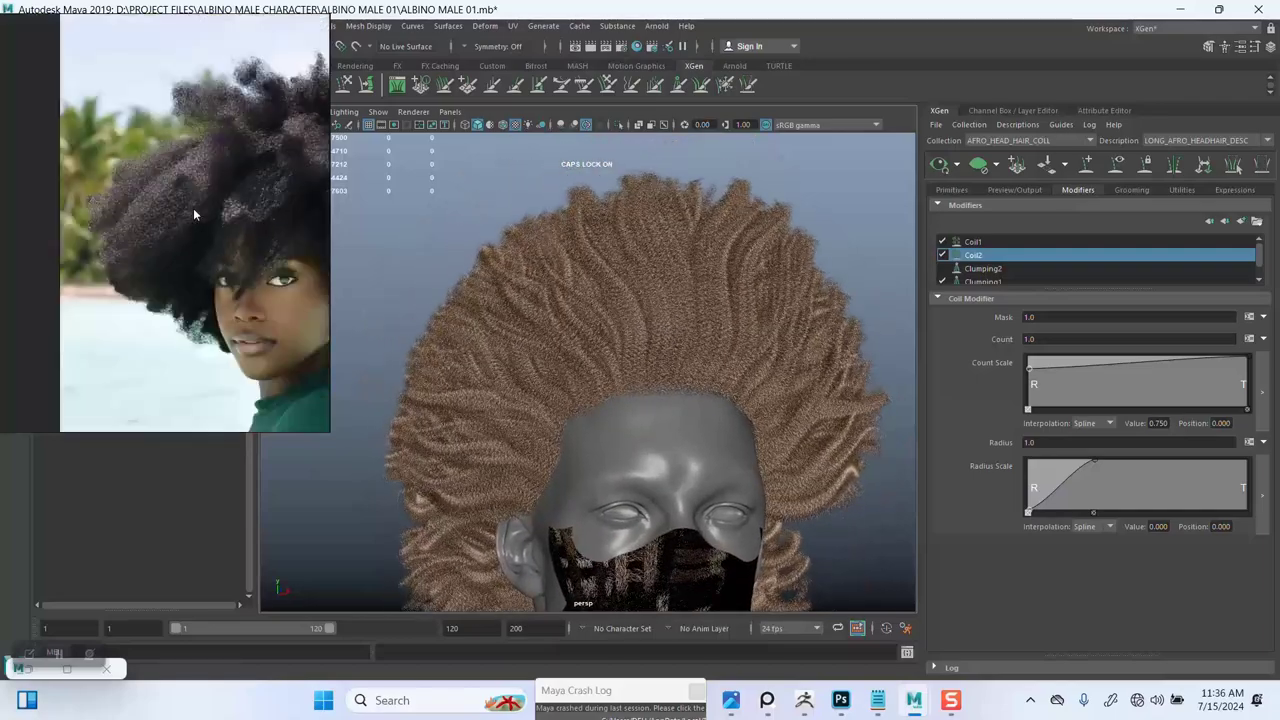
Step: Browse the reference board and examine the white afro above and behind the ear in the albino man's portrait
{"action": "scroll", "coordinate": [193, 208], "scroll_direction": "down", "scroll_amount": 5}
{"action": "middle_click_drag", "start_coordinate": [255, 212], "coordinate": [182, 204]}
{"action": "scroll", "coordinate": [182, 204], "scroll_direction": "down", "scroll_amount": 2}
{"action": "middle_click_drag", "start_coordinate": [311, 228], "coordinate": [199, 186]}
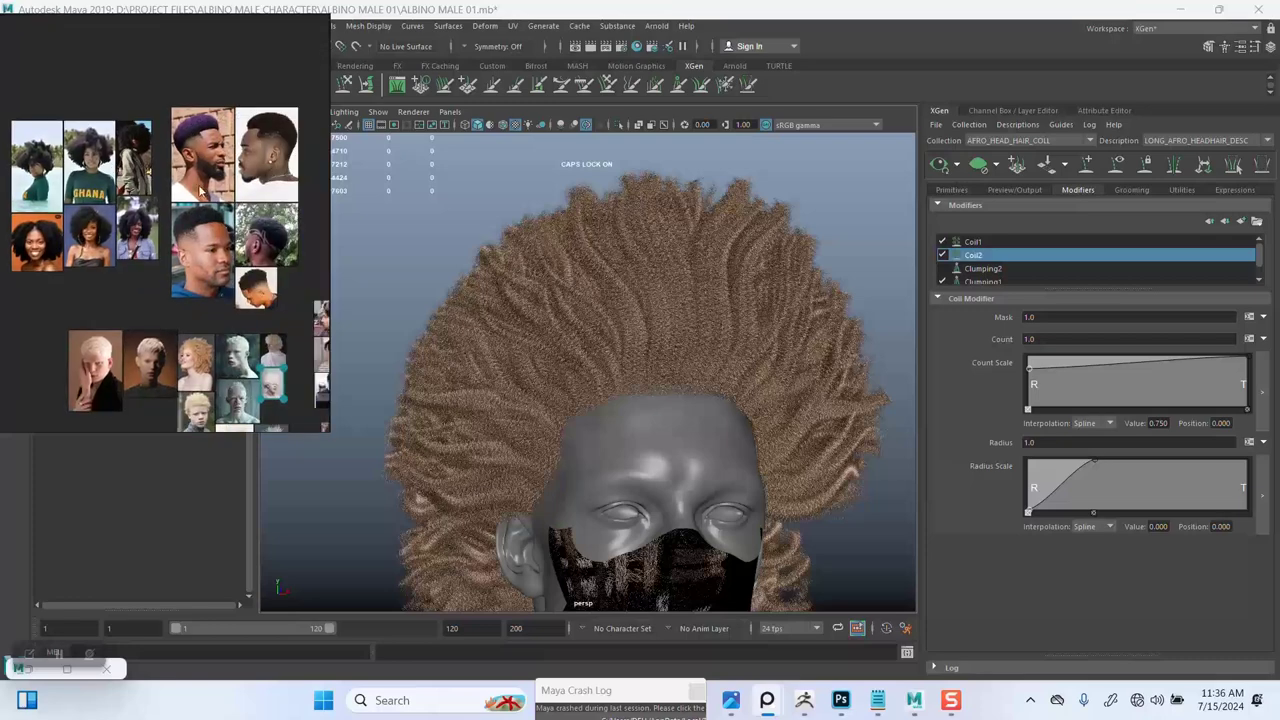
{"action": "scroll", "coordinate": [190, 195], "scroll_direction": "down", "scroll_amount": 6}
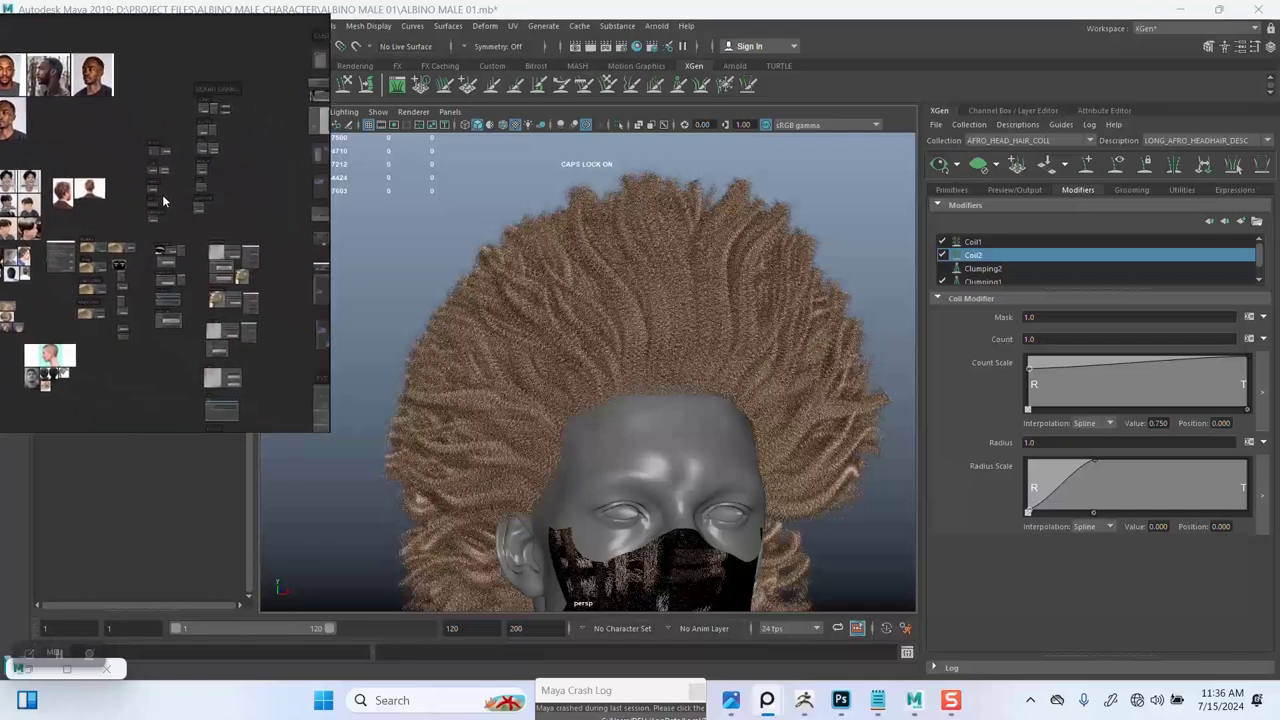
{"action": "scroll", "coordinate": [165, 201], "scroll_direction": "up", "scroll_amount": 6}
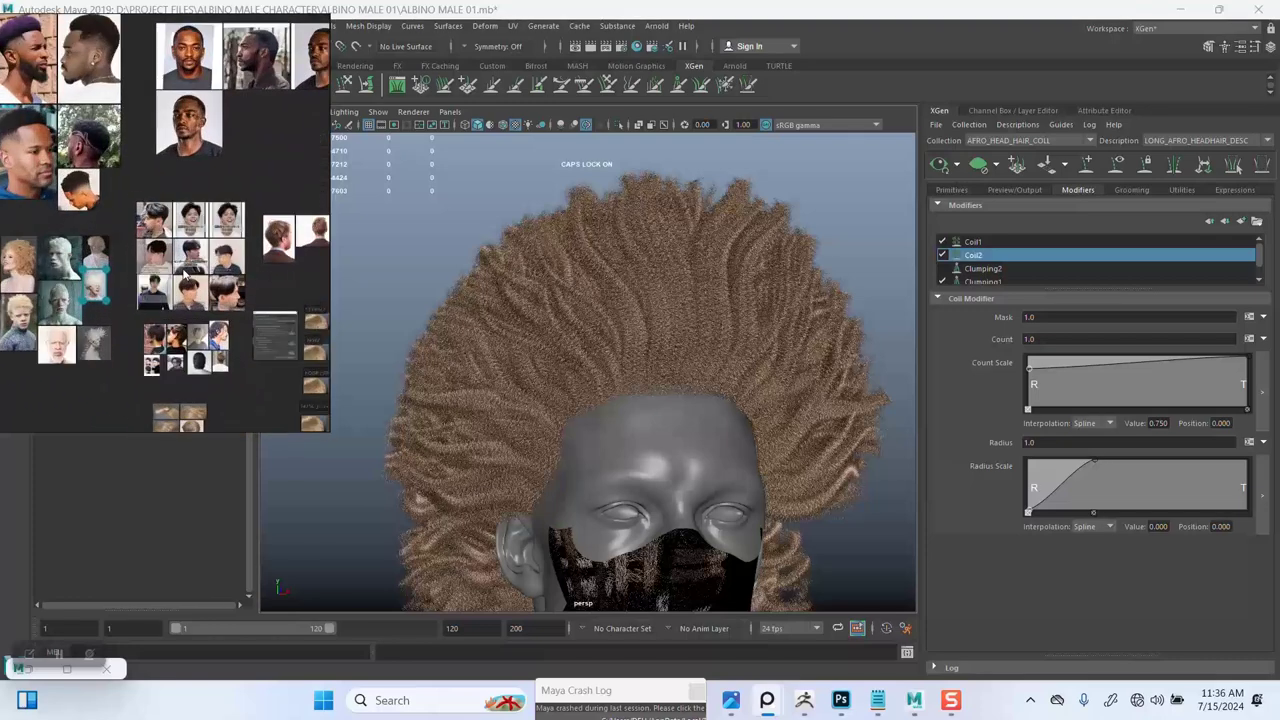
{"action": "scroll", "coordinate": [160, 240], "scroll_direction": "up", "scroll_amount": 5}
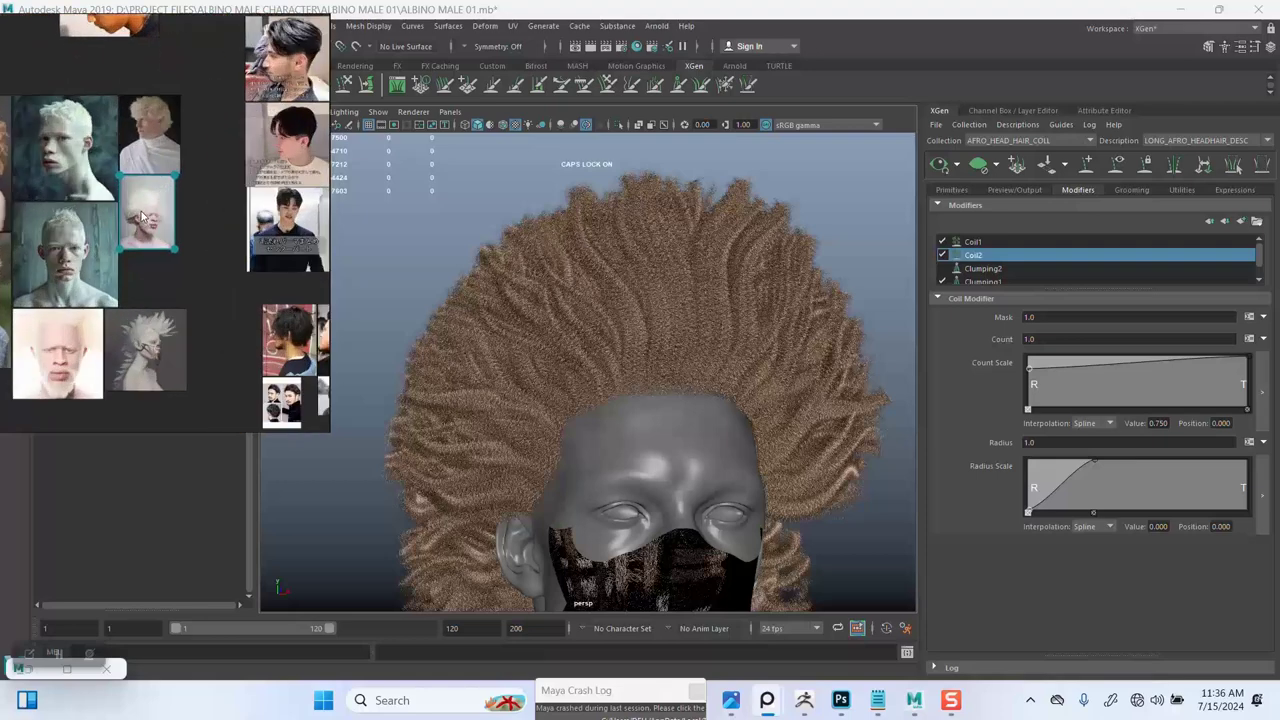
{"action": "scroll", "coordinate": [143, 215], "scroll_direction": "up", "scroll_amount": 6}
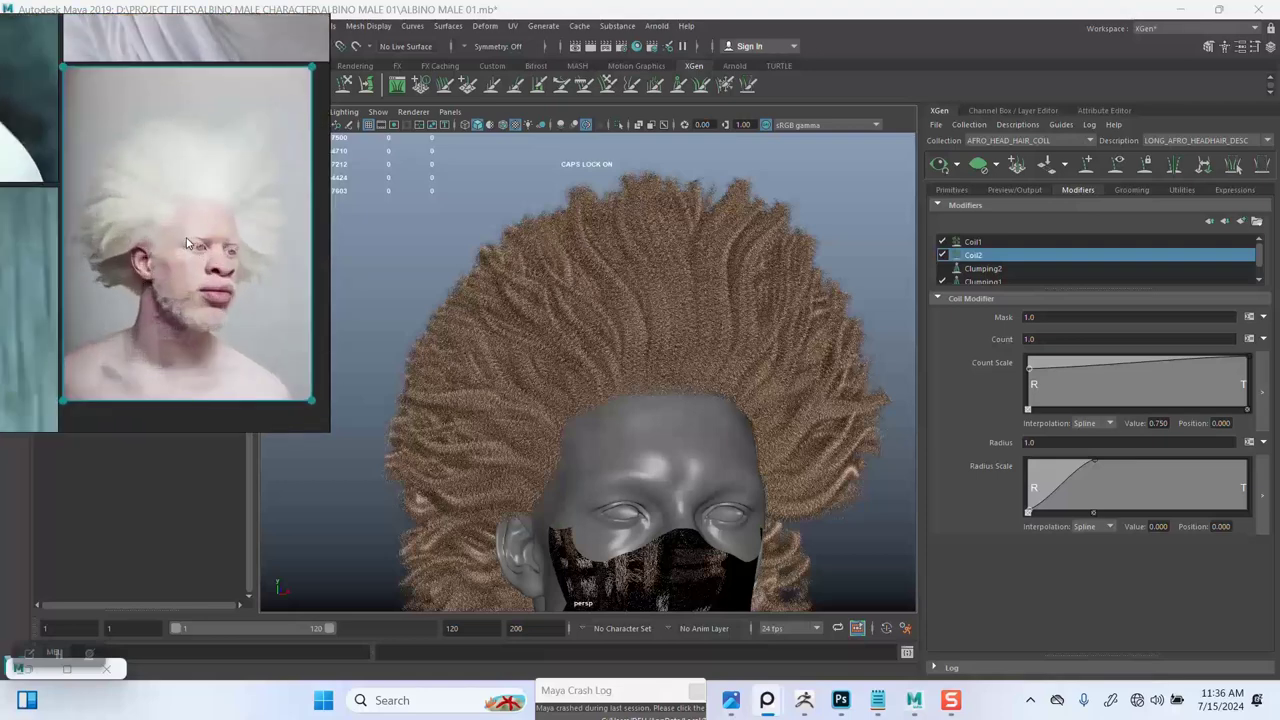
{"action": "scroll", "coordinate": [186, 243], "scroll_direction": "up", "scroll_amount": 6}
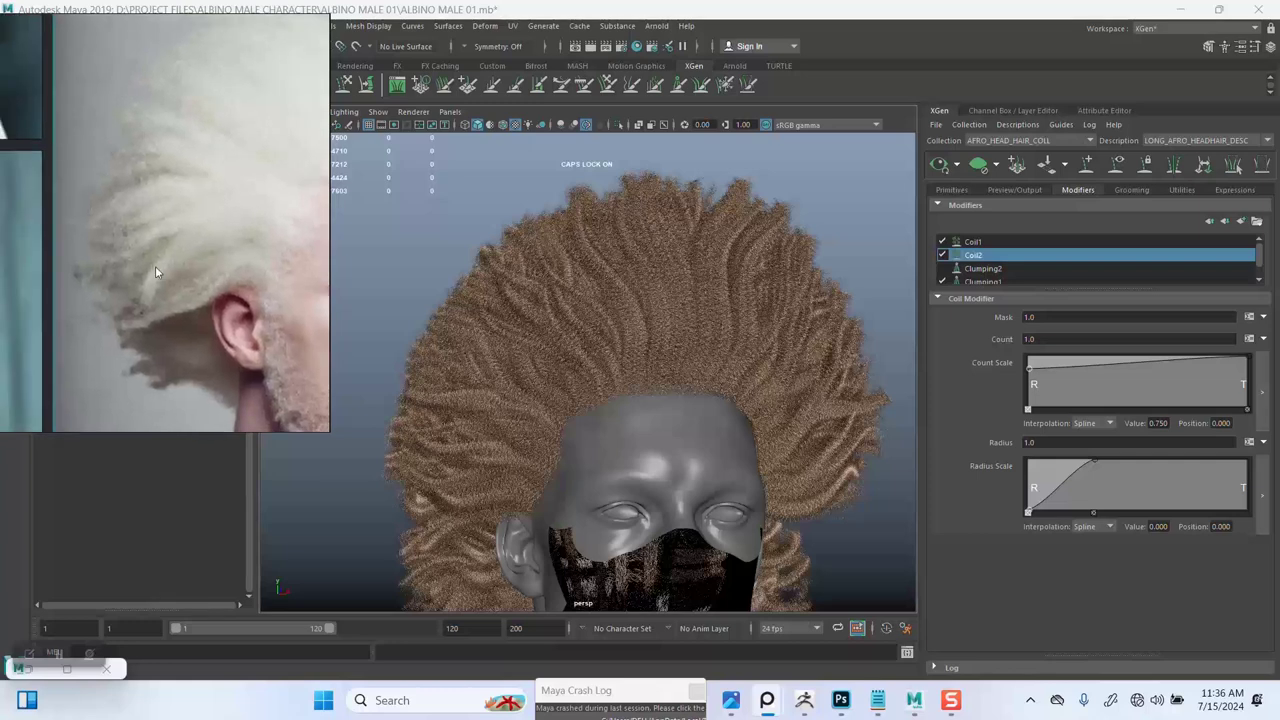
{"action": "scroll", "coordinate": [155, 262], "scroll_direction": "up", "scroll_amount": 2}
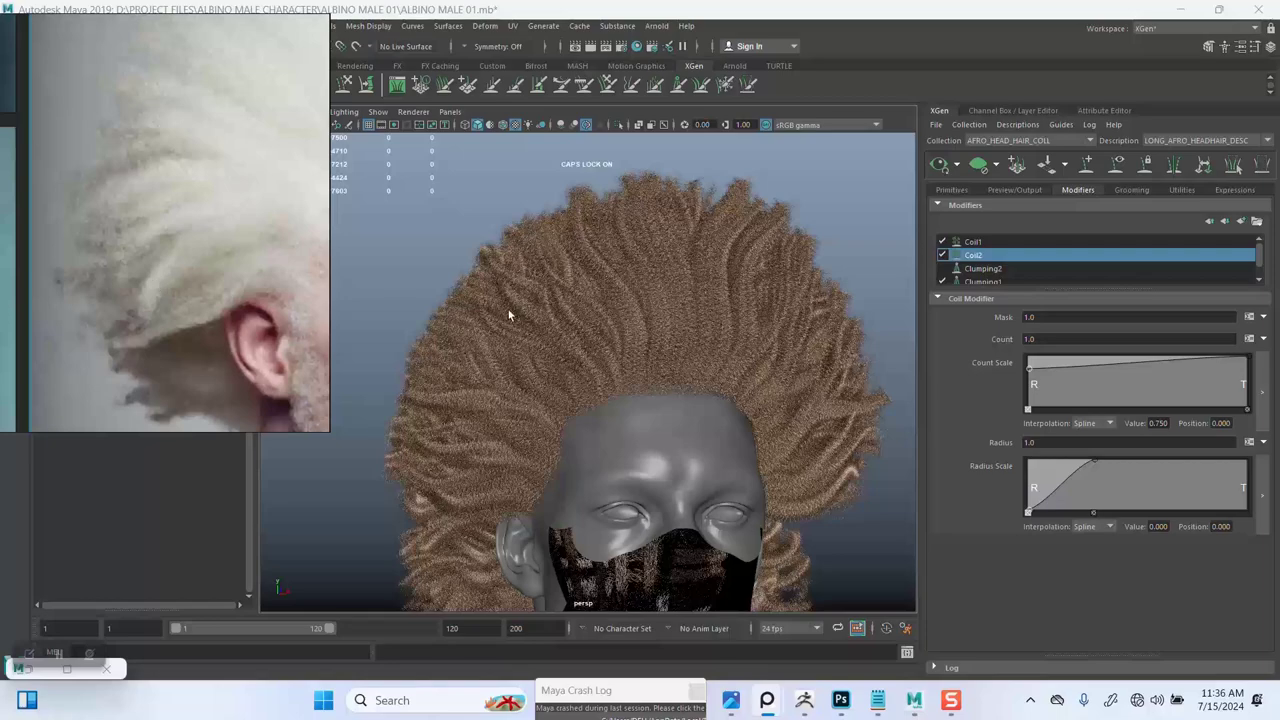
Step: Copy the expression stray() ? 1:0 from the wecht.txt notes into the mask of the Coil2 modifier
{"action": "left_click_drag", "start_coordinate": [651, 320], "coordinate": [624, 392], "text": "alt"}
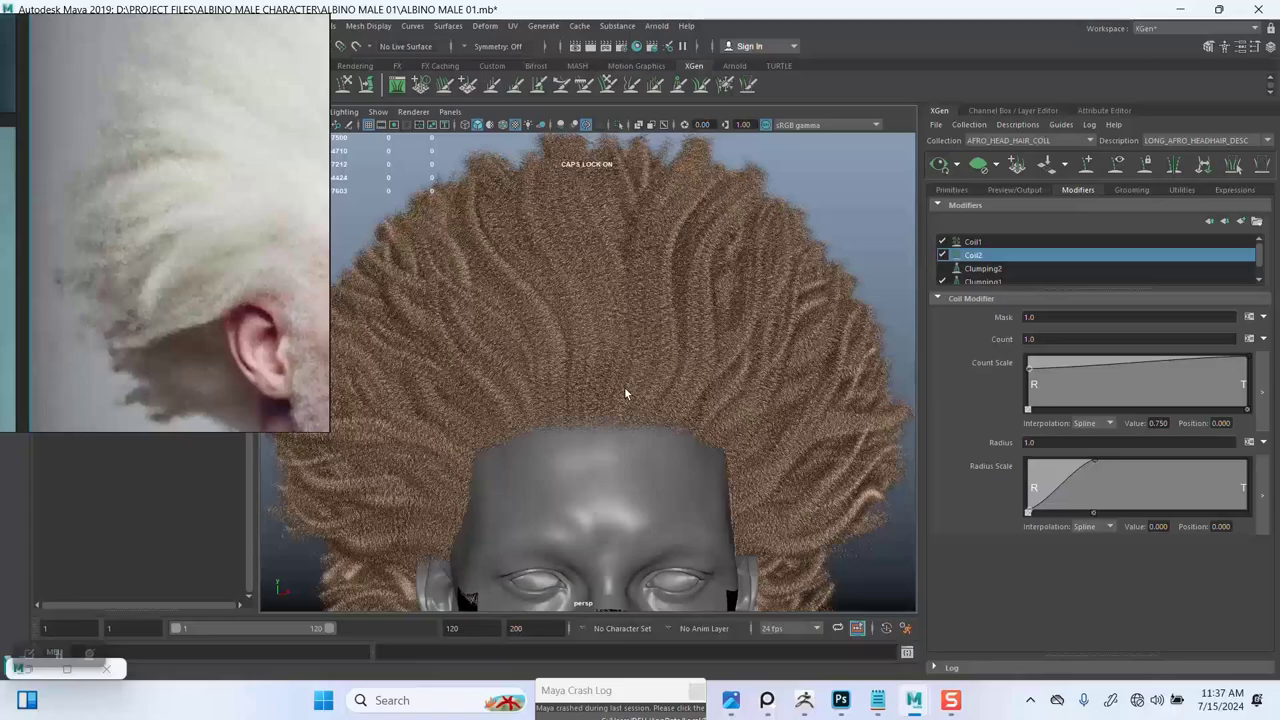
{"action": "mouse_move", "coordinate": [682, 414]}
{"action": "right_mouse_down", "text": "alt"}
{"action": "mouse_move", "coordinate": [689, 389]}
{"action": "mouse_move", "coordinate": [714, 500]}
{"action": "mouse_move", "coordinate": [680, 449]}
{"action": "mouse_move", "coordinate": [688, 437]}
{"action": "right_mouse_up", "text": "alt"}
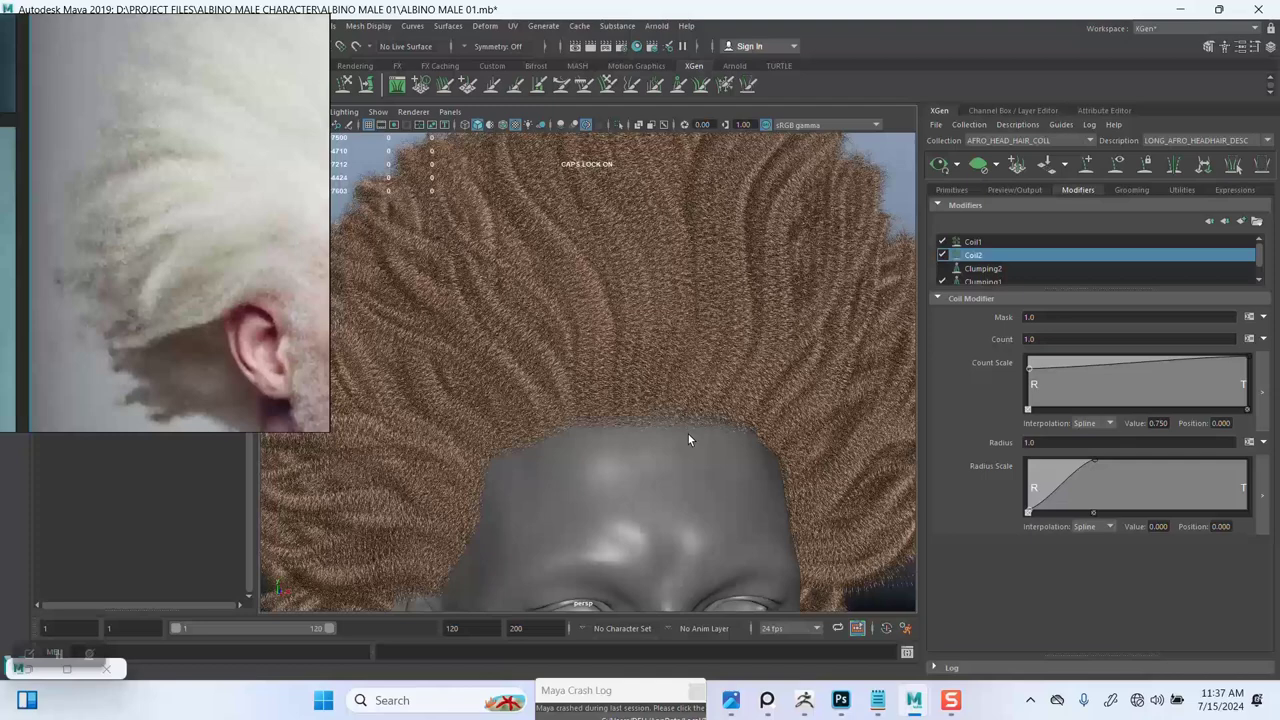
{"action": "left_click", "coordinate": [877, 700]}
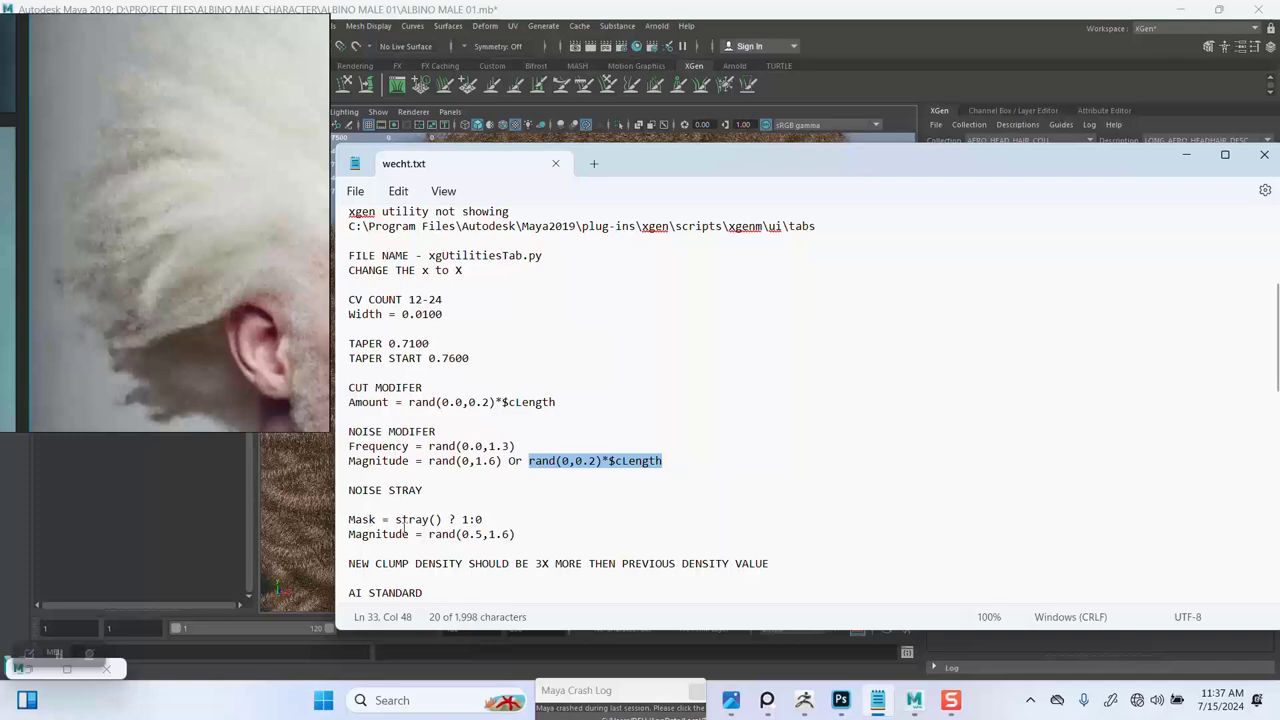
{"action": "left_click", "coordinate": [1185, 155]}
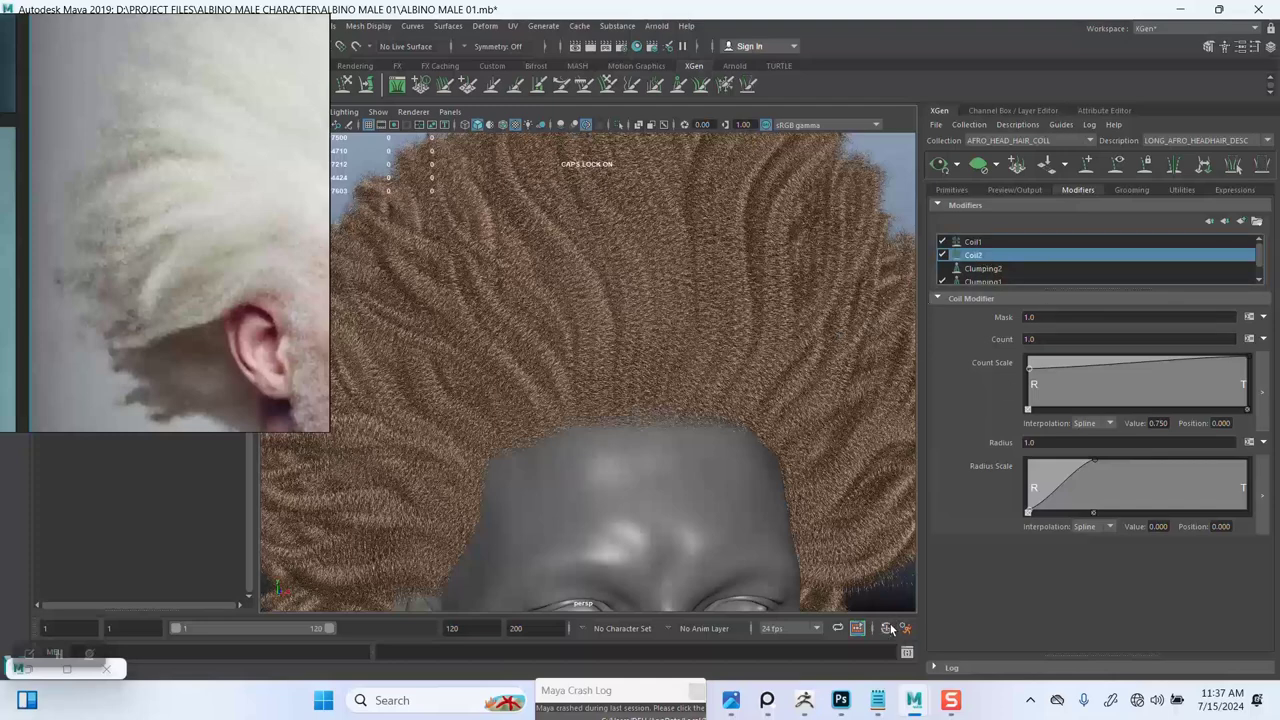
{"action": "left_click", "coordinate": [877, 700]}
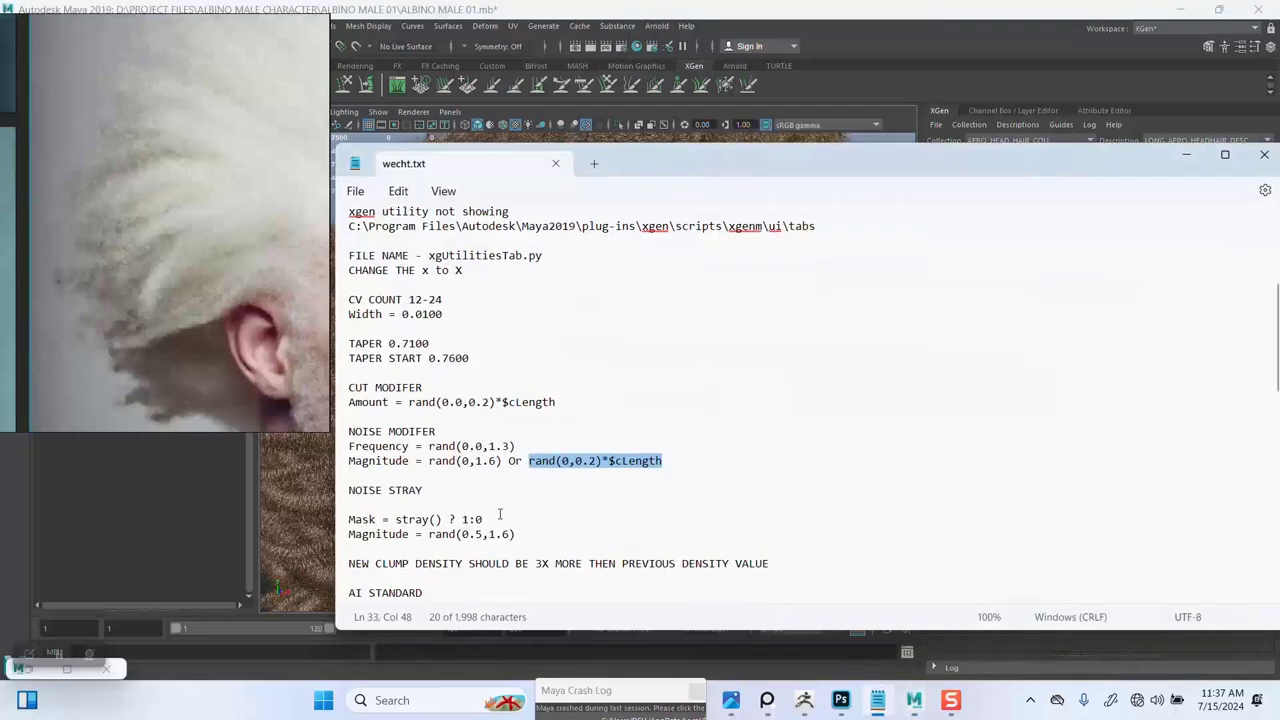
{"action": "left_click_drag", "start_coordinate": [482, 520], "coordinate": [396, 521]}
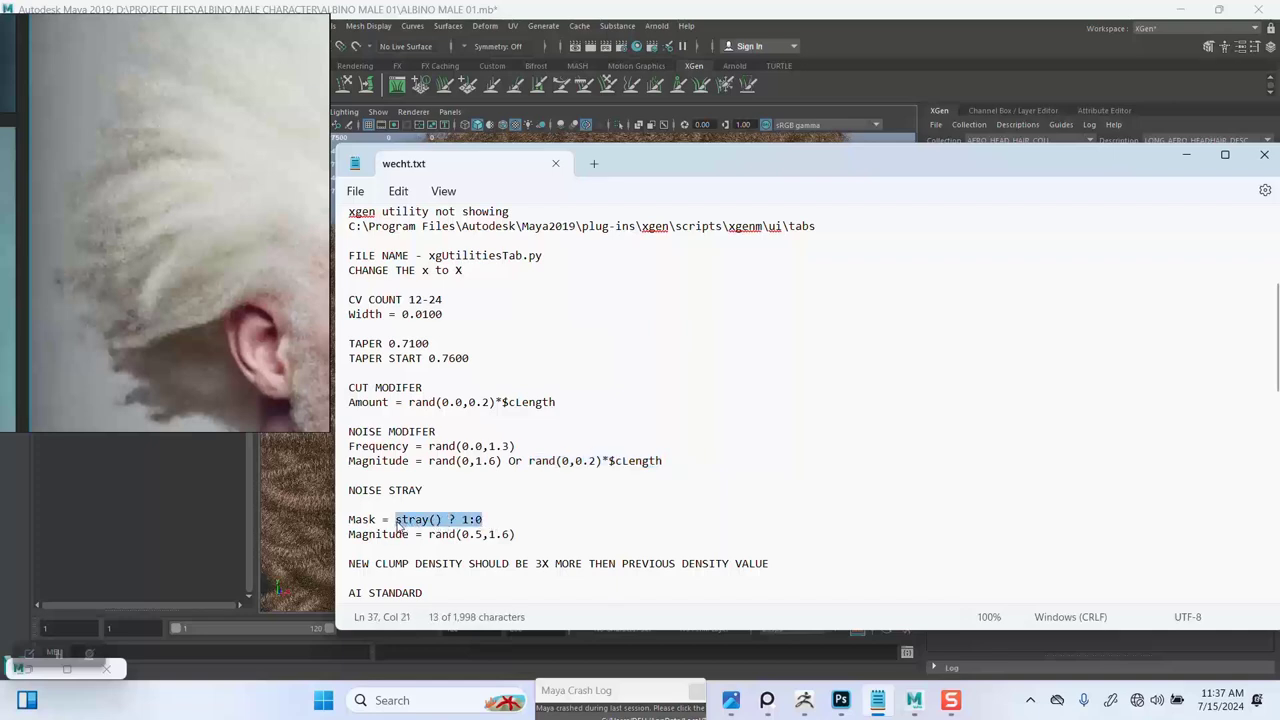
{"action": "right_click", "coordinate": [415, 530]}
{"action": "left_click", "coordinate": [474, 208]}
{"action": "left_click", "coordinate": [1185, 155]}
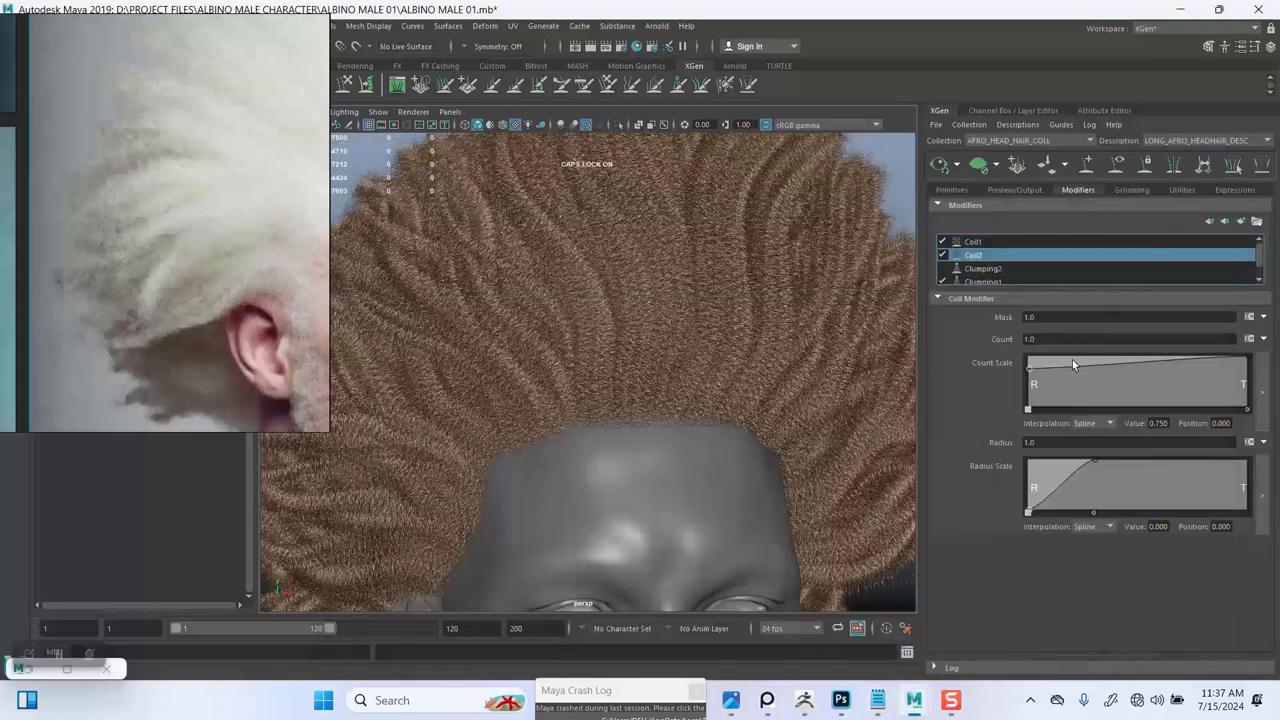
{"action": "left_click", "coordinate": [1046, 316]}
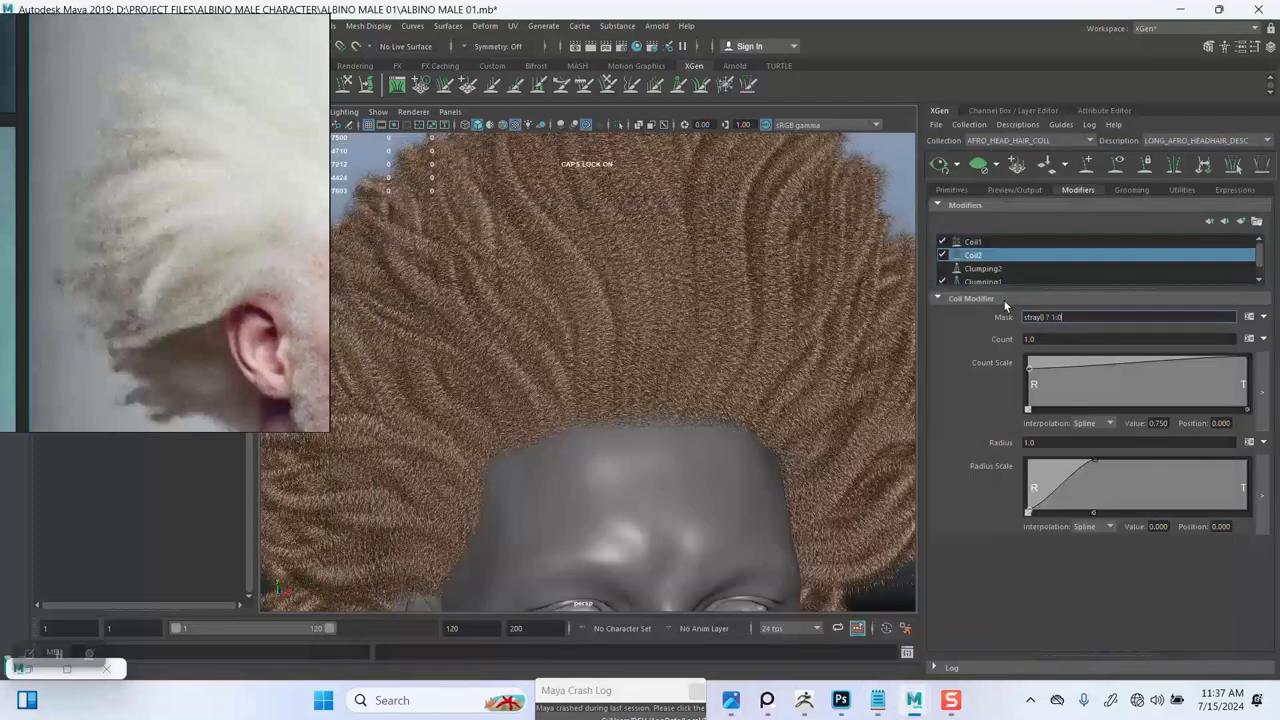
Step: Enable the Clumping2 modifier temporarily, check its effect on the clumps around the head, and disable it again
{"action": "left_click", "coordinate": [942, 269]}
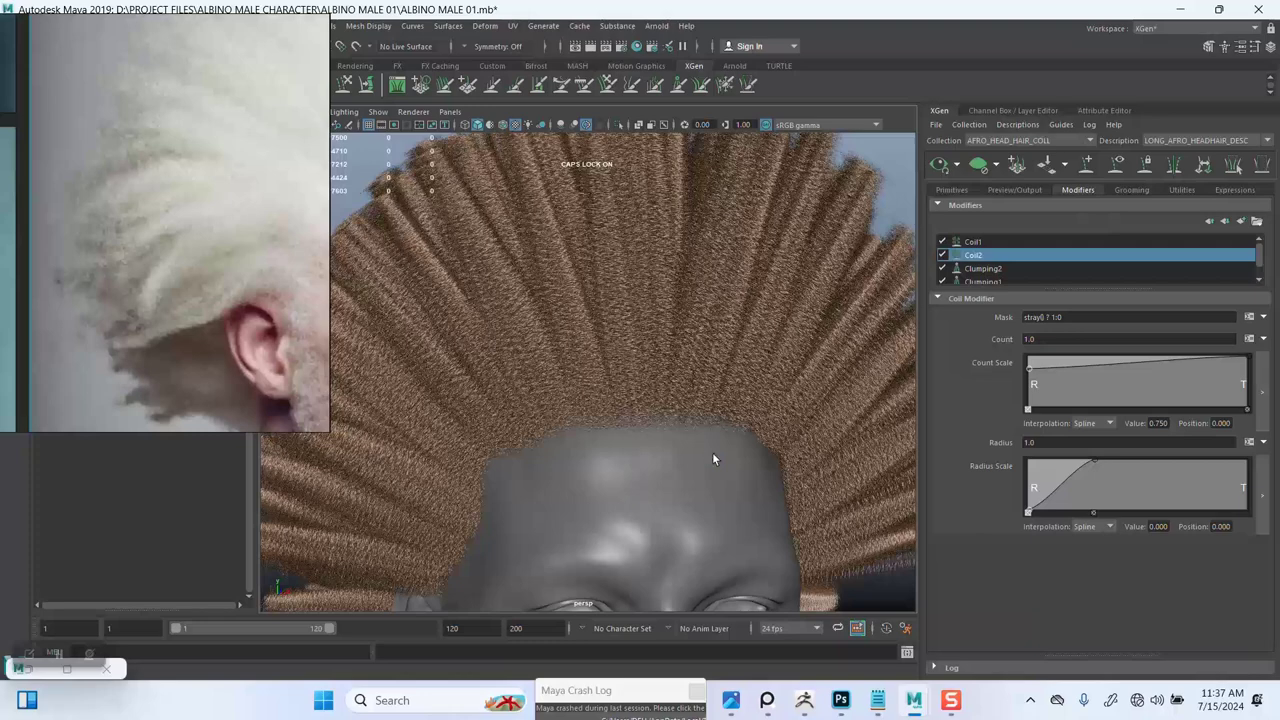
{"action": "scroll", "coordinate": [713, 454], "scroll_direction": "down", "scroll_amount": 4}
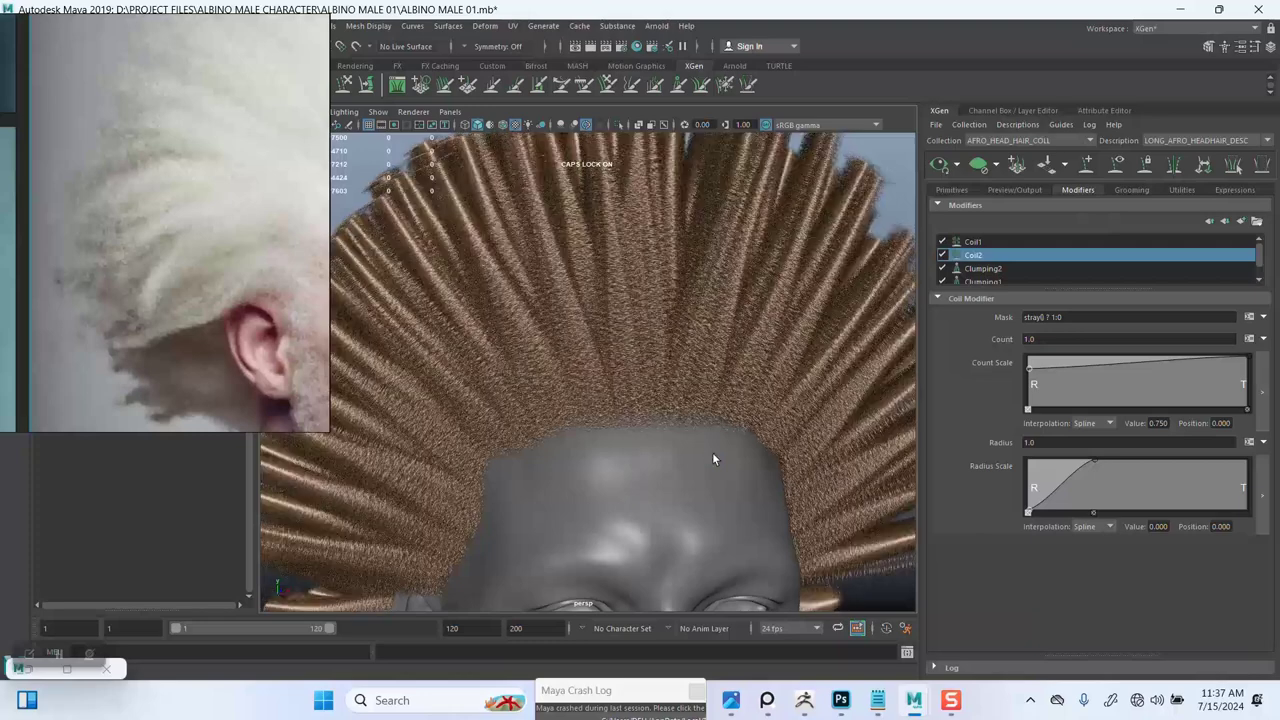
{"action": "scroll", "coordinate": [668, 448], "scroll_direction": "up", "scroll_amount": 2}
{"action": "left_click_drag", "start_coordinate": [664, 460], "coordinate": [886, 335], "text": "alt"}
{"action": "scroll", "coordinate": [684, 457], "scroll_direction": "up", "scroll_amount": 6}
{"action": "scroll", "coordinate": [668, 393], "scroll_direction": "down", "scroll_amount": 2}
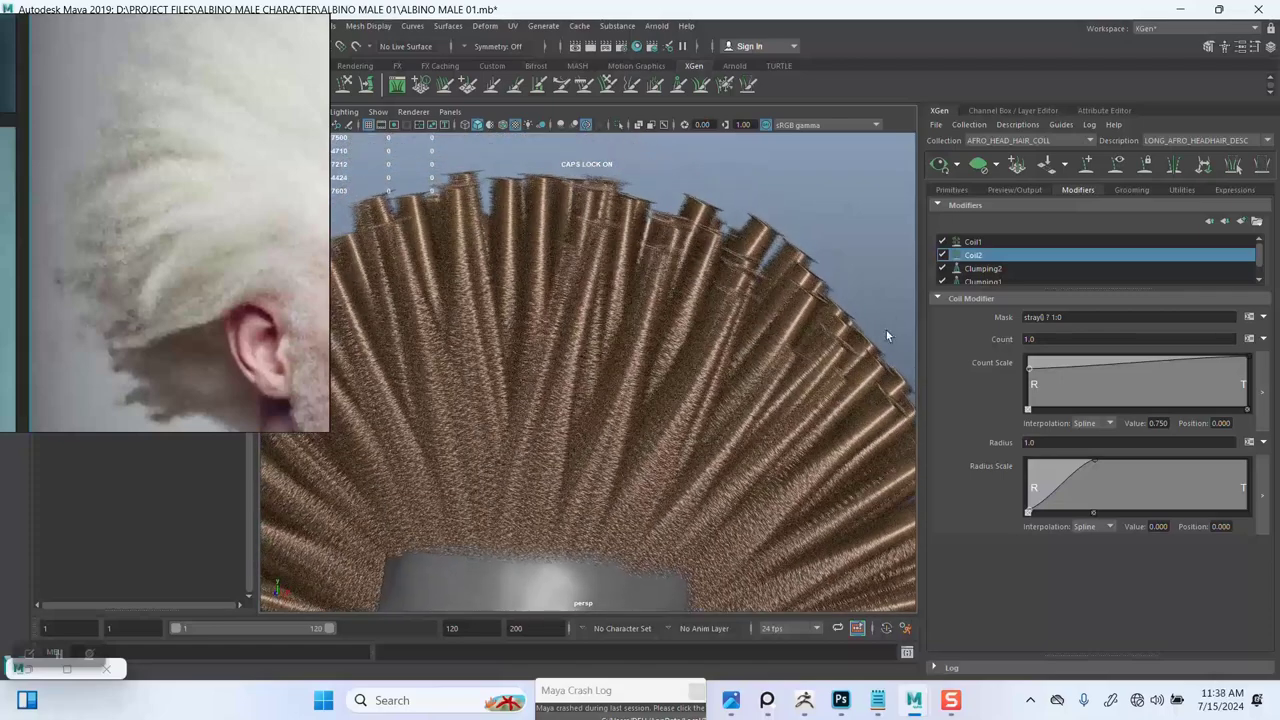
{"action": "left_click", "coordinate": [942, 269]}
Step: Examine the masked Coil2 effect across the front and crown, comparing it with the albino man's portrait
{"action": "left_click_drag", "start_coordinate": [676, 382], "coordinate": [627, 397], "text": "alt"}
{"action": "right_click_drag", "start_coordinate": [627, 397], "coordinate": [706, 388], "text": "alt"}
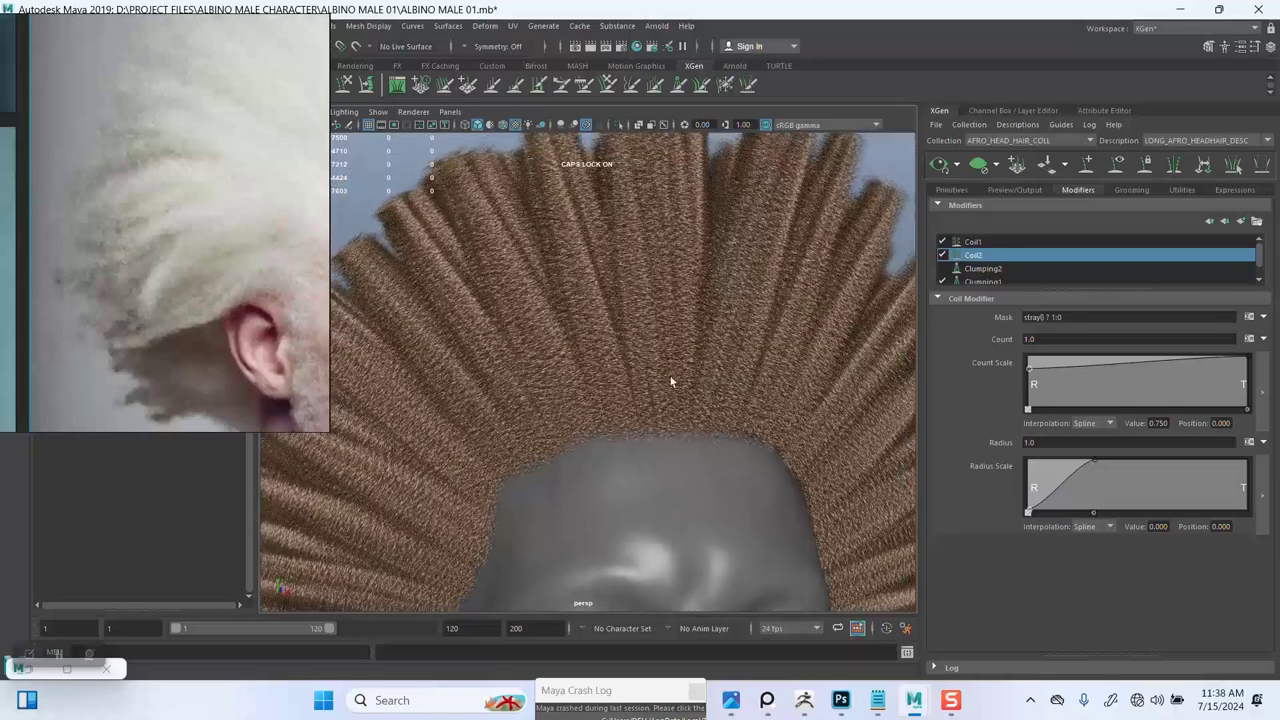
{"action": "left_click_drag", "start_coordinate": [671, 380], "coordinate": [696, 391], "text": "alt"}
{"action": "scroll", "coordinate": [240, 248], "scroll_direction": "down", "scroll_amount": 4}
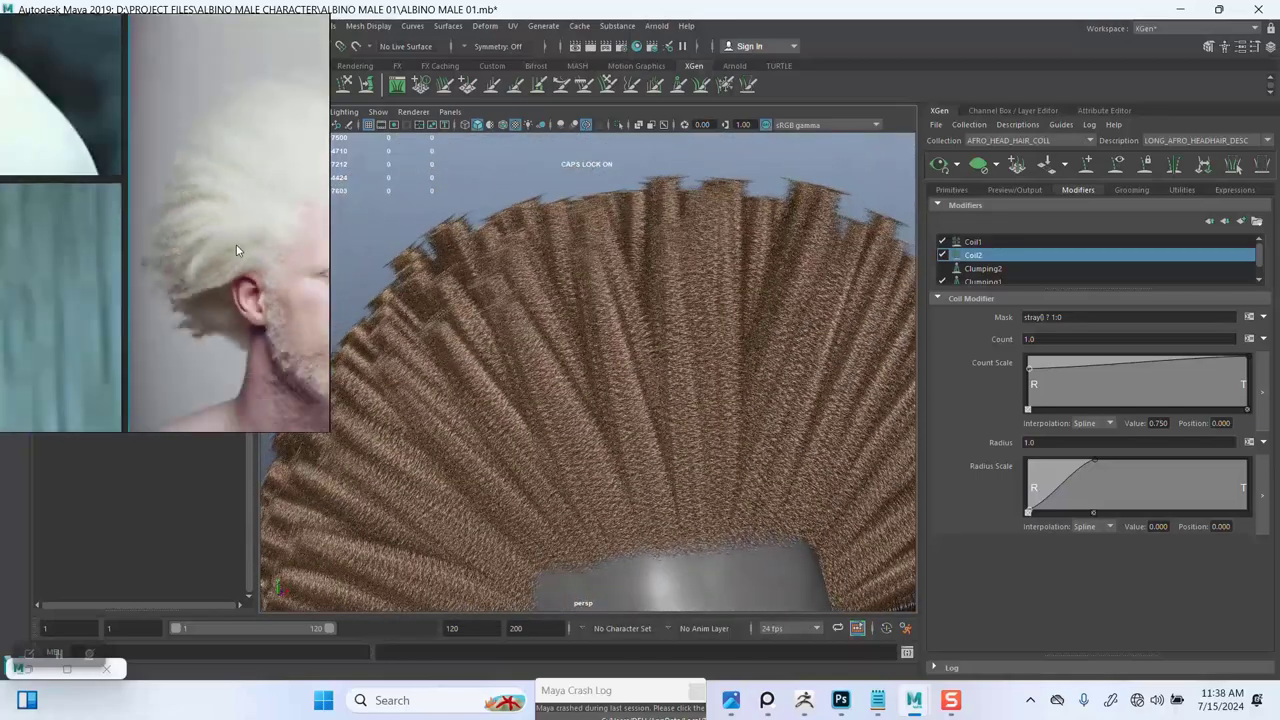
{"action": "scroll", "coordinate": [682, 386], "scroll_direction": "down", "scroll_amount": 3}
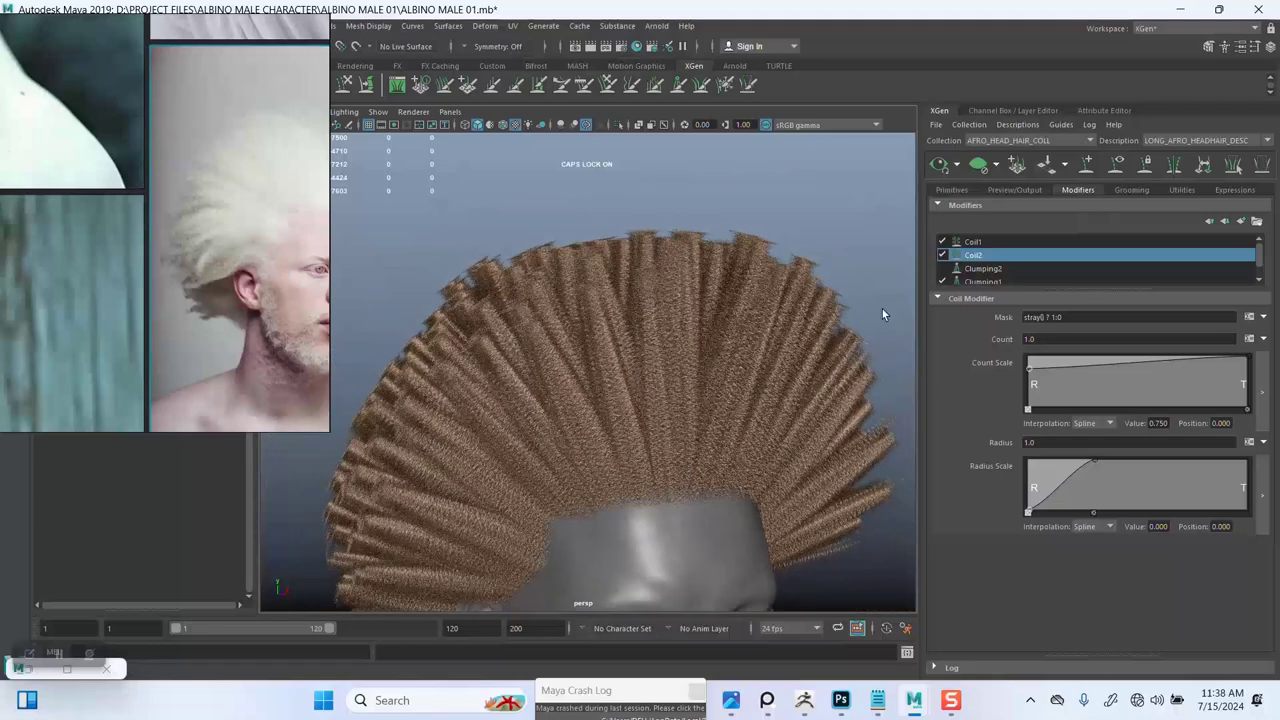
{"action": "left_click_drag", "start_coordinate": [672, 338], "coordinate": [690, 300], "text": "alt"}
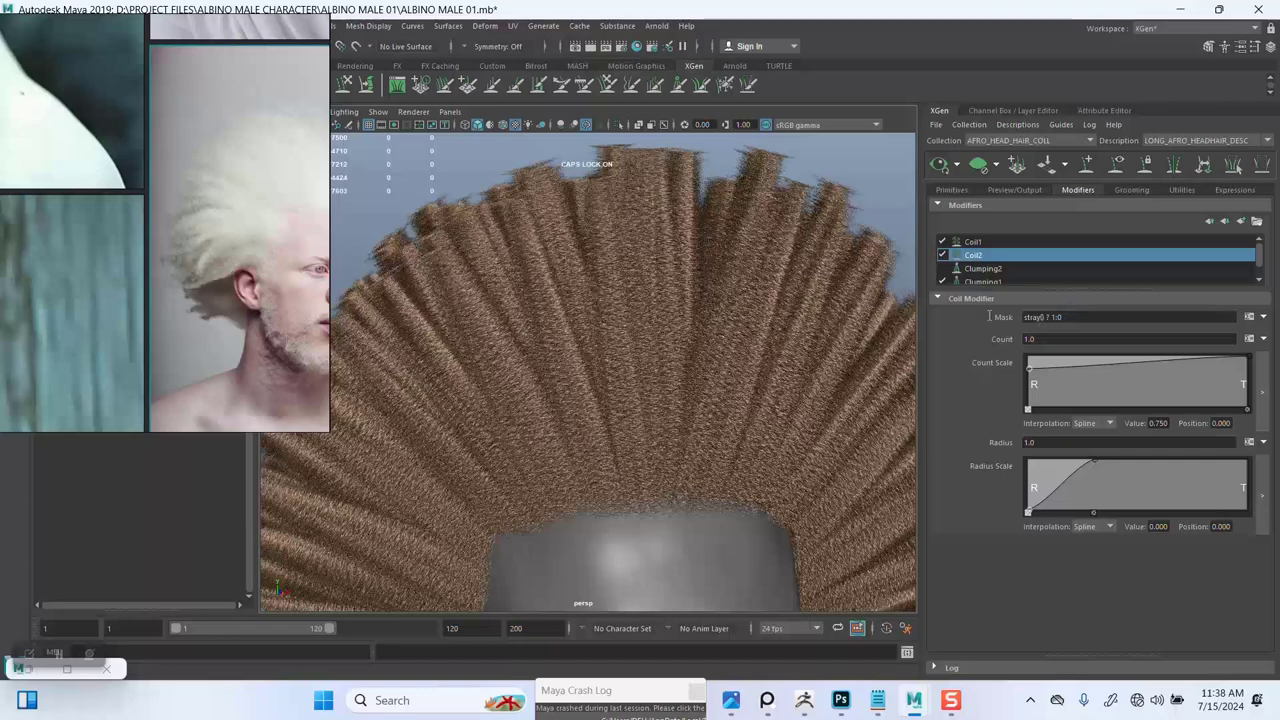
Step: Set the stray percentage of the long afro description to 30 and close the setting
{"action": "left_click", "coordinate": [1016, 125]}
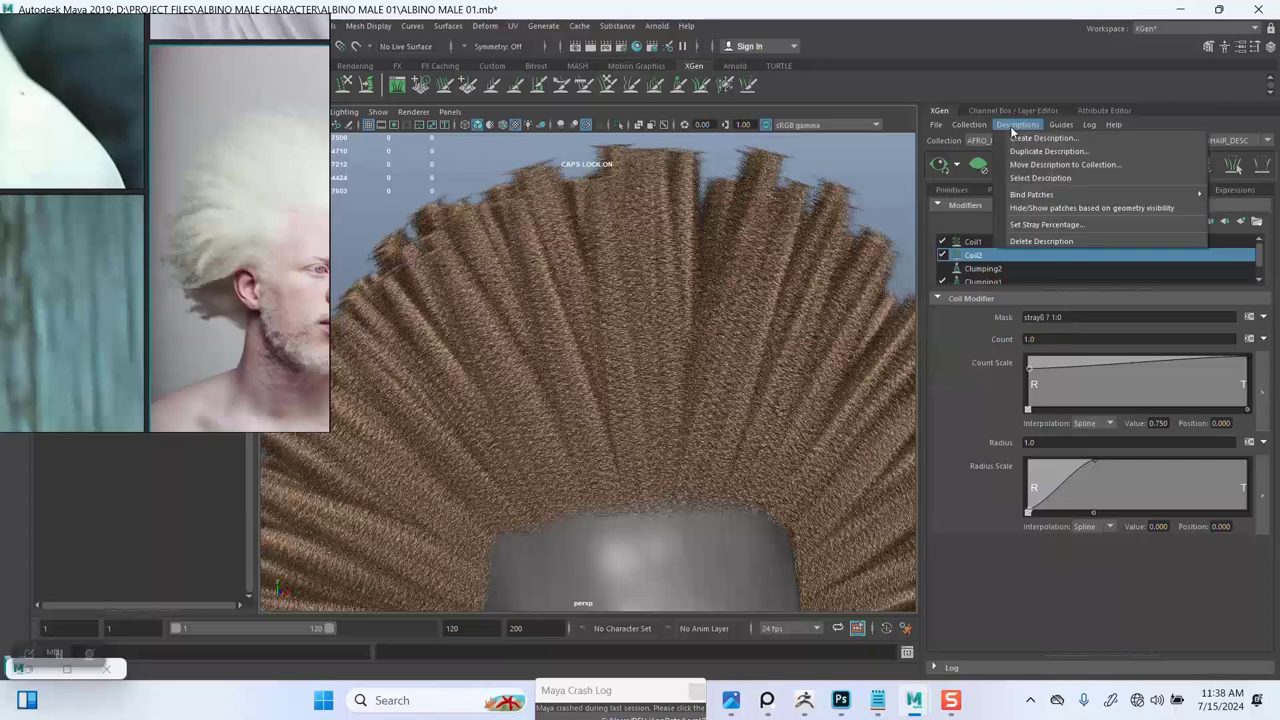
{"action": "left_click", "coordinate": [1040, 224]}
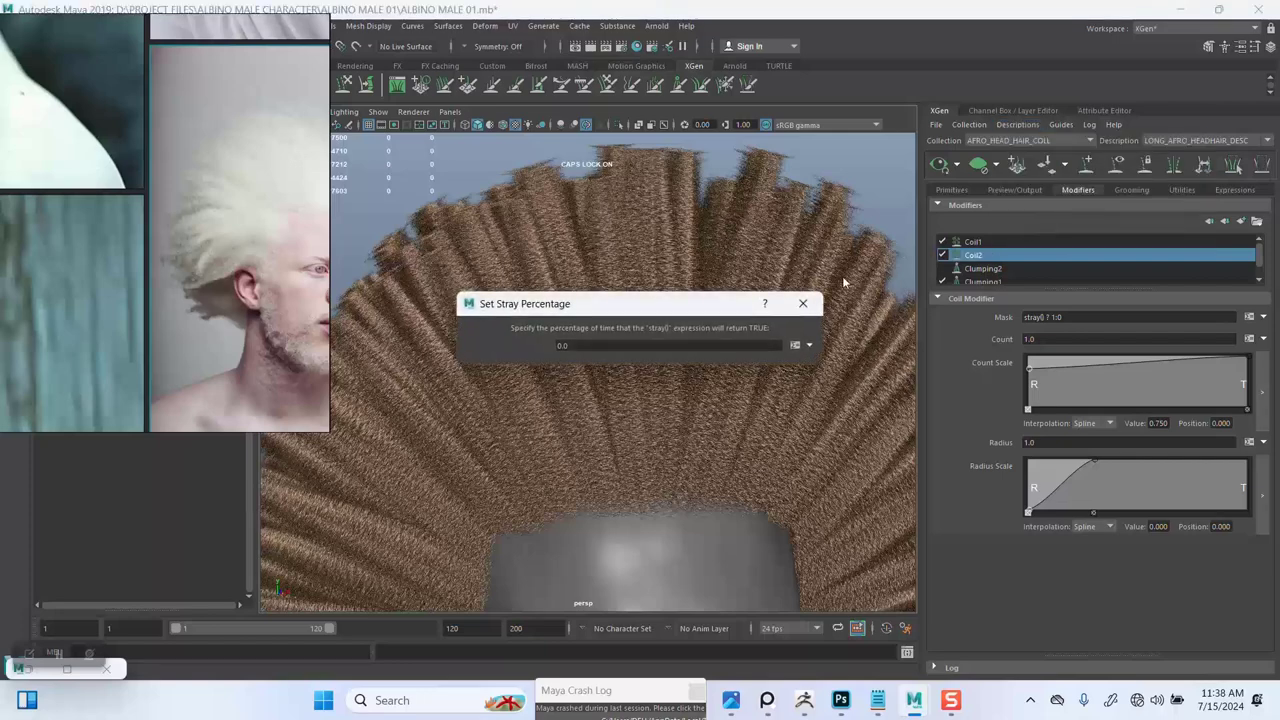
{"action": "left_click_drag", "start_coordinate": [577, 346], "coordinate": [524, 349]}
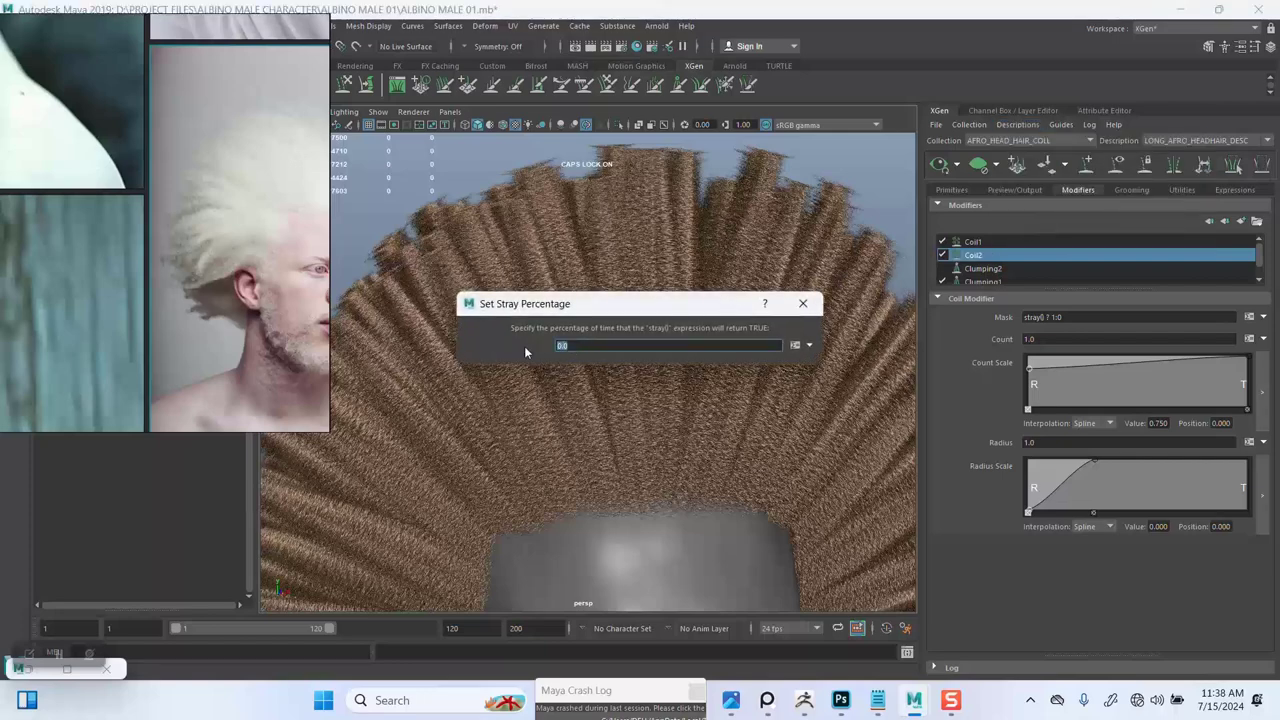
{"action": "type", "text": "30"}
{"action": "key", "text": "Return"}
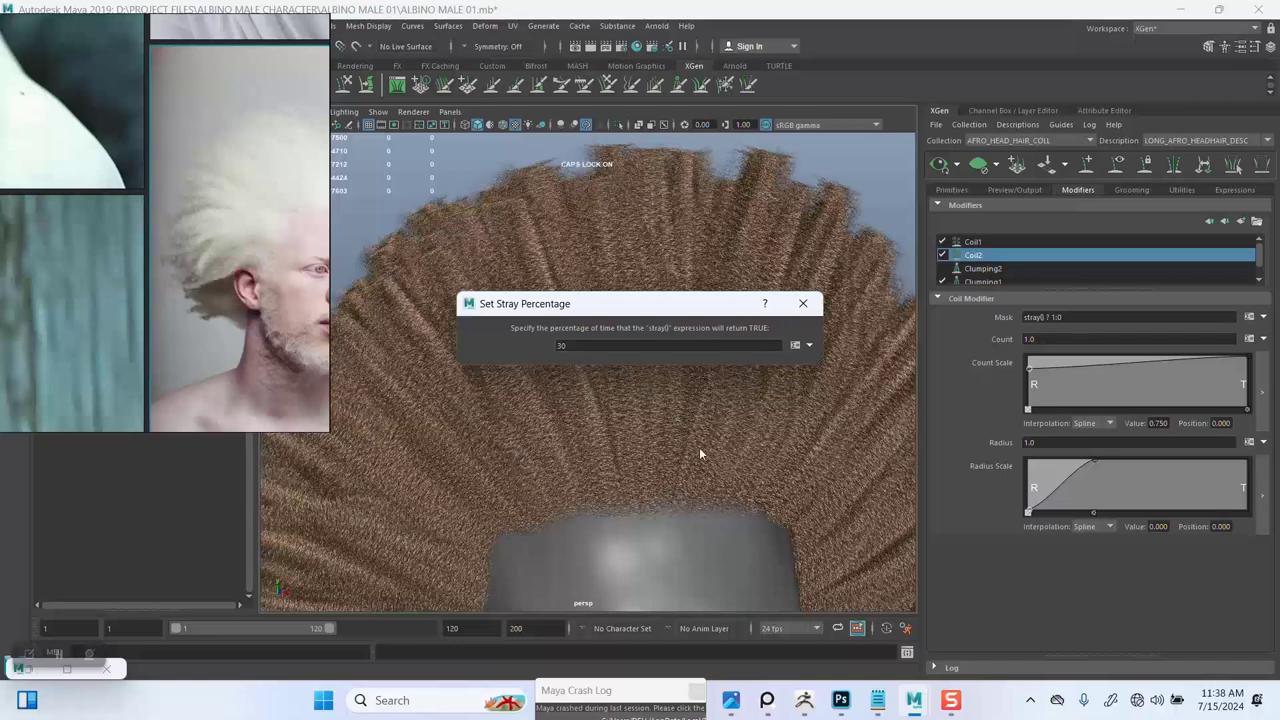
{"action": "left_click_drag", "start_coordinate": [601, 310], "coordinate": [1009, 277]}
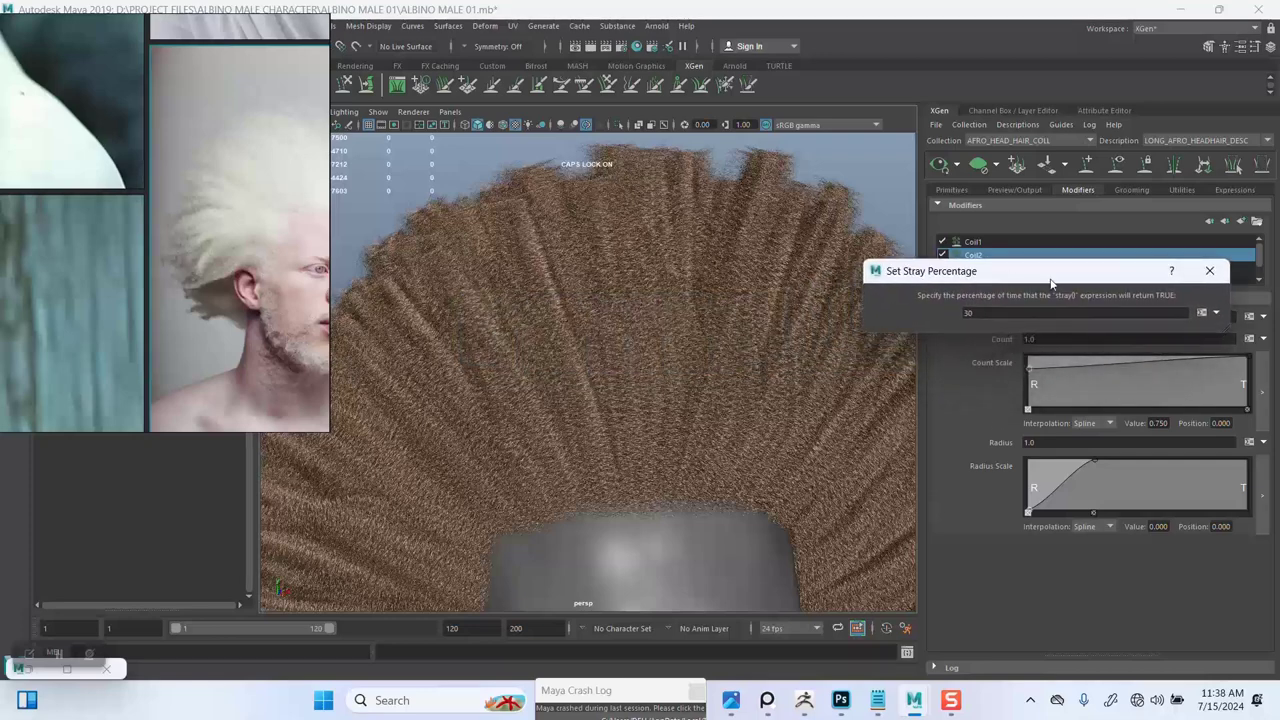
{"action": "left_click", "coordinate": [1209, 270]}
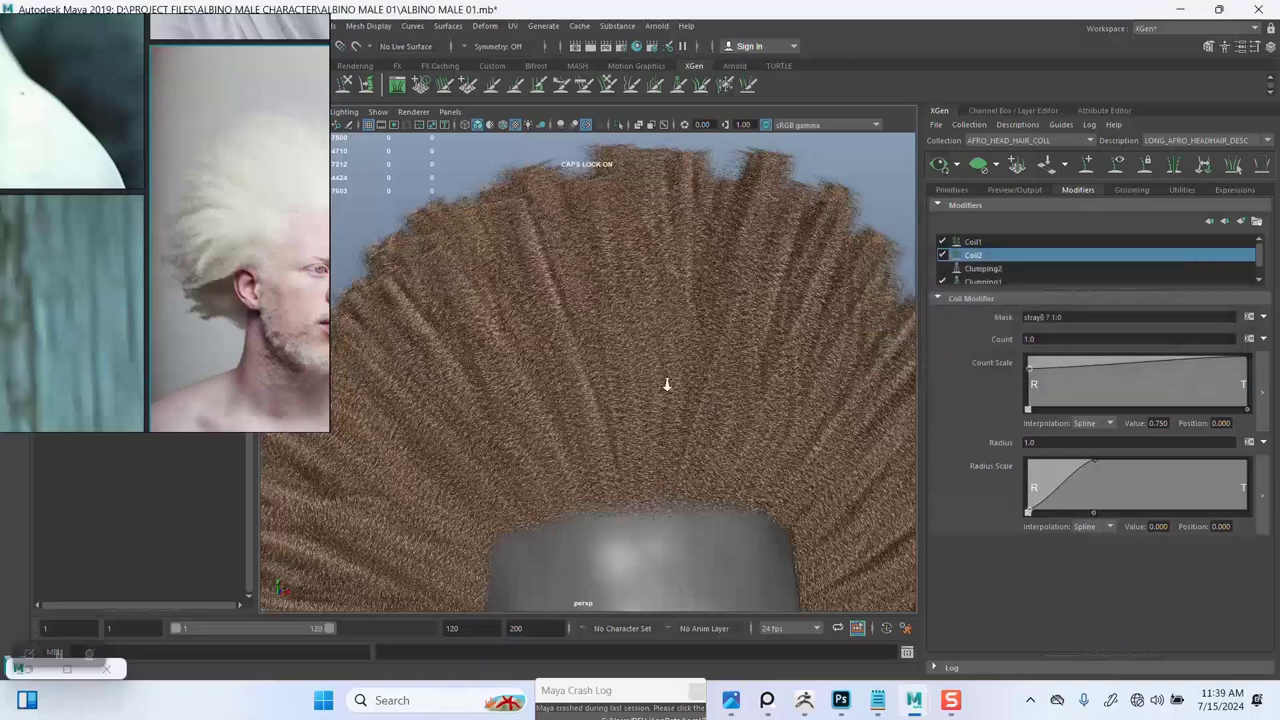
Step: Examine the stray hairs around the hairline, ear and overall silhouette, comparing them with the portrait reference
{"action": "right_click_drag", "start_coordinate": [667, 385], "coordinate": [570, 286], "text": "alt"}
{"action": "middle_click_drag", "start_coordinate": [646, 435], "coordinate": [629, 322], "text": "alt"}
{"action": "right_click_drag", "start_coordinate": [604, 450], "coordinate": [662, 525], "text": "alt"}
{"action": "left_click_drag", "start_coordinate": [573, 381], "coordinate": [692, 404], "text": "alt"}
{"action": "left_click_drag", "start_coordinate": [620, 351], "coordinate": [588, 343], "text": "alt"}
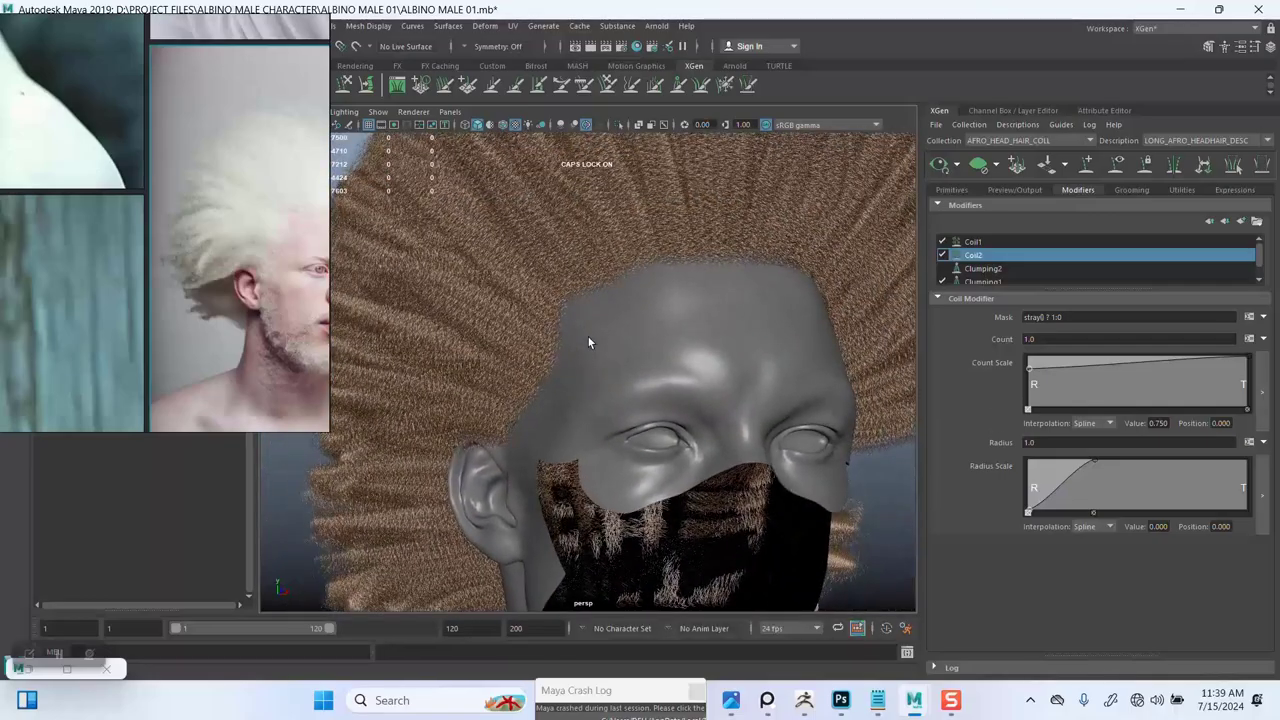
{"action": "middle_click_drag", "start_coordinate": [617, 284], "coordinate": [600, 367], "text": "alt"}
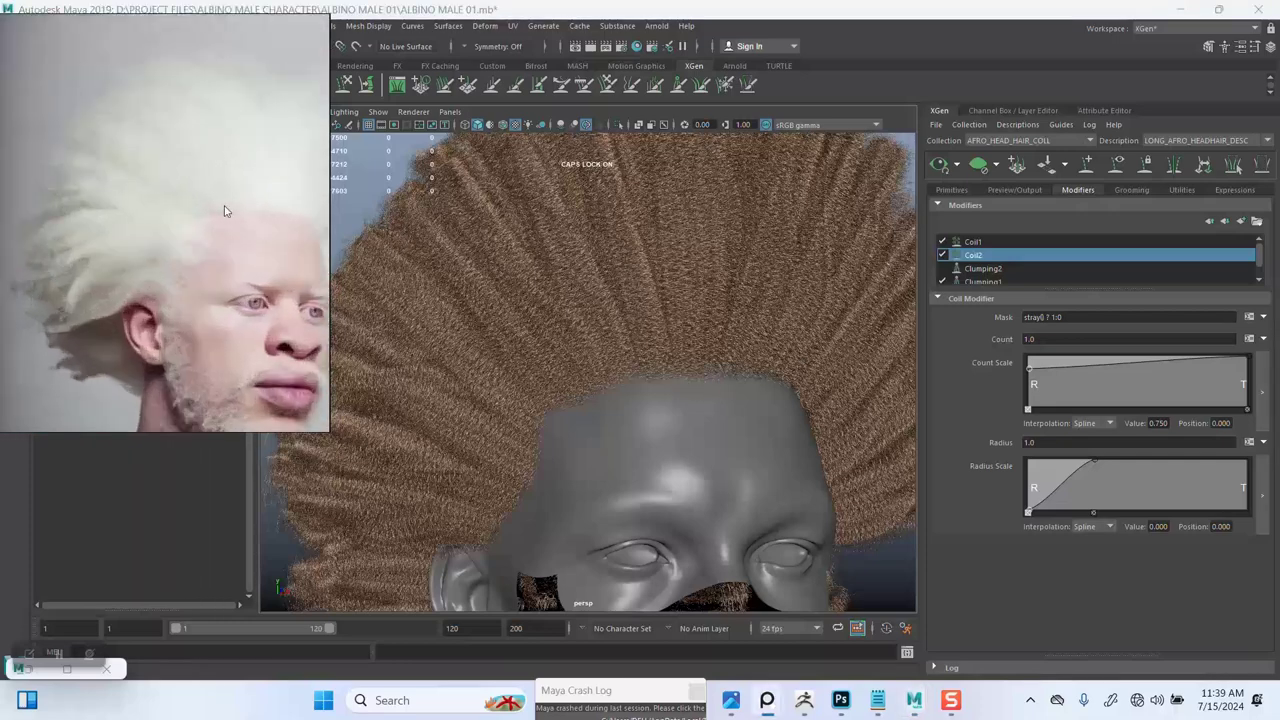
{"action": "left_click", "coordinate": [620, 326]}
{"action": "scroll", "coordinate": [700, 345], "scroll_direction": "down", "scroll_amount": 4}
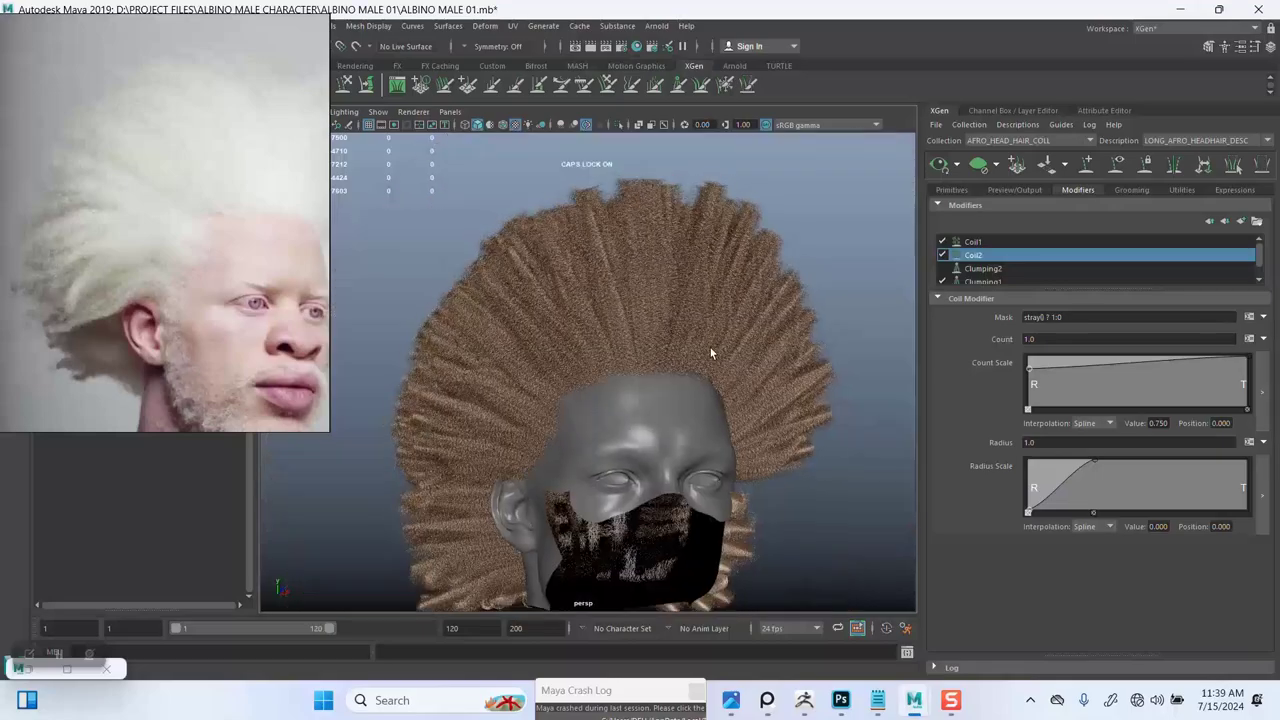
{"action": "left_click_drag", "start_coordinate": [710, 347], "coordinate": [653, 310], "text": "alt"}
{"action": "right_click_drag", "start_coordinate": [652, 317], "coordinate": [671, 375], "text": "alt"}
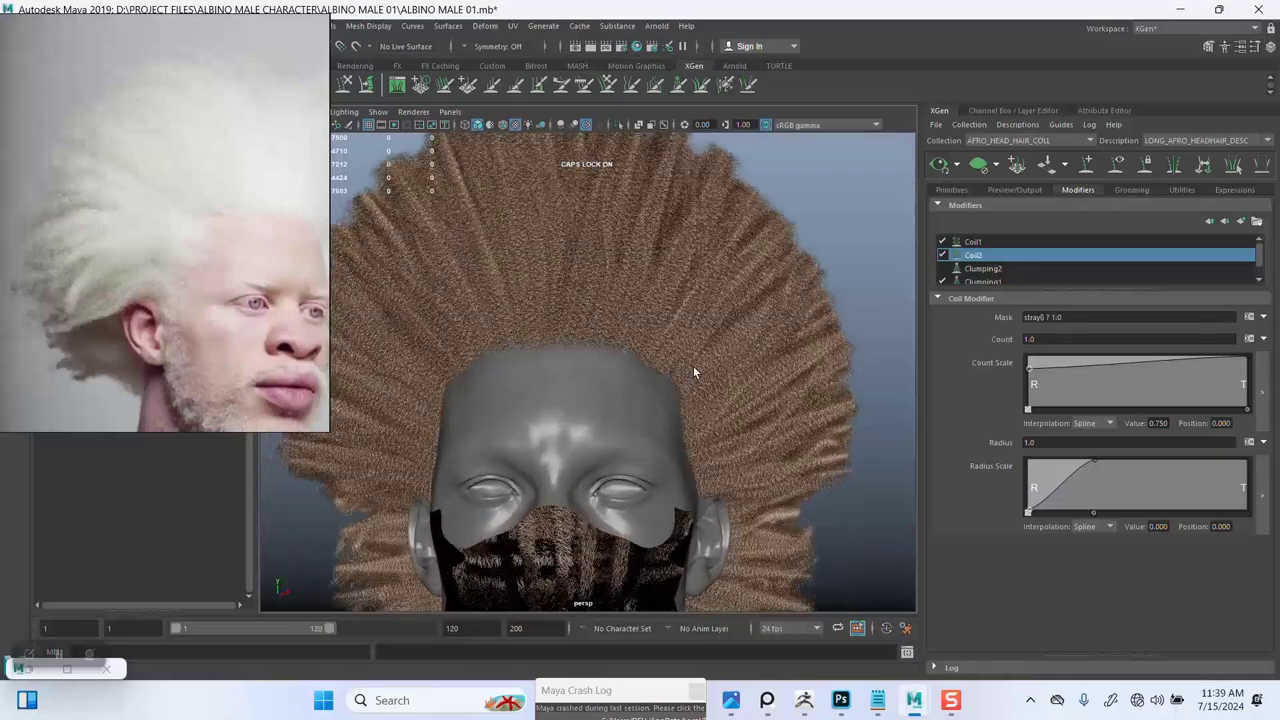
{"action": "left_click_drag", "start_coordinate": [647, 325], "coordinate": [684, 374], "text": "alt"}
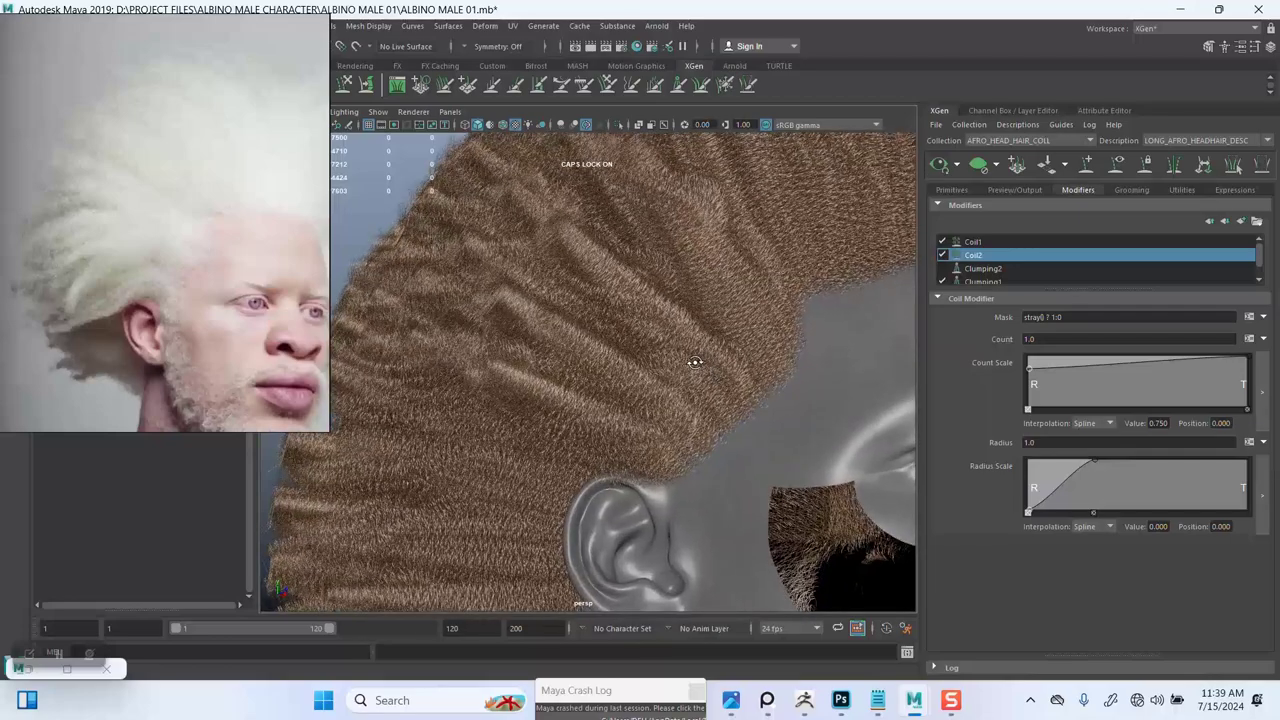
{"action": "left_click_drag", "start_coordinate": [694, 362], "coordinate": [553, 322], "text": "alt"}
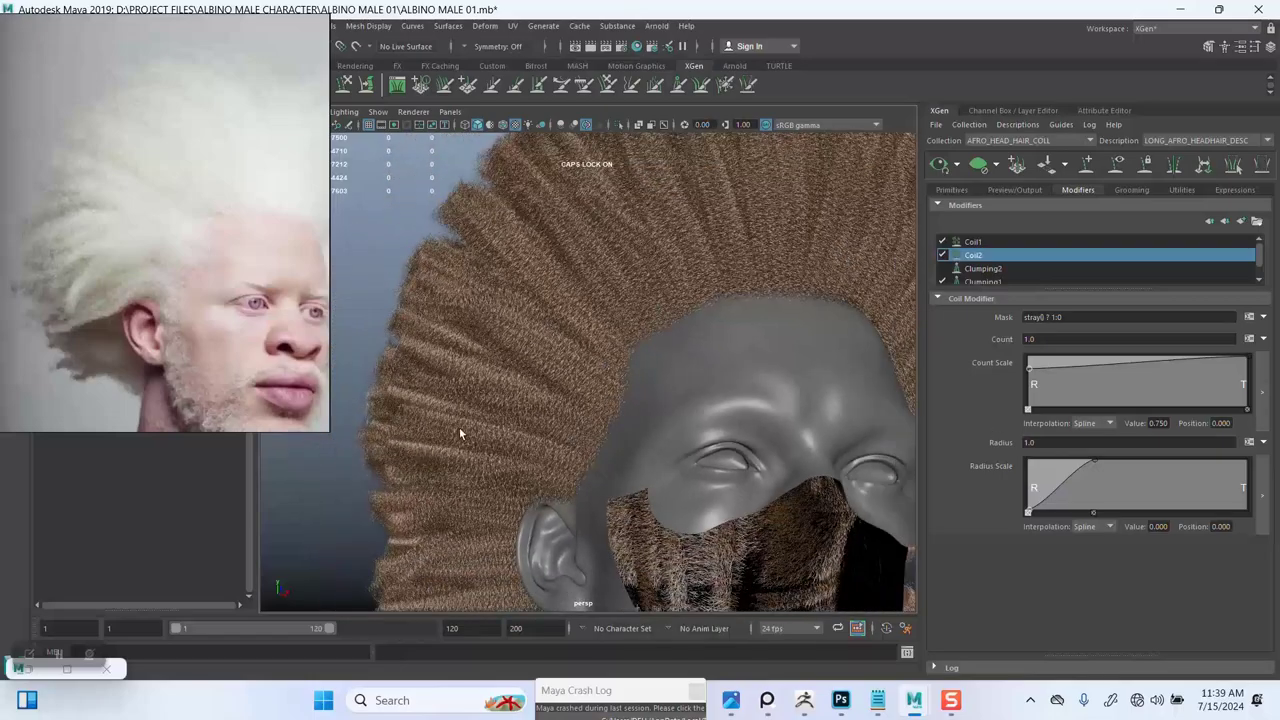
{"action": "left_click_drag", "start_coordinate": [460, 433], "coordinate": [1055, 197], "text": "alt"}
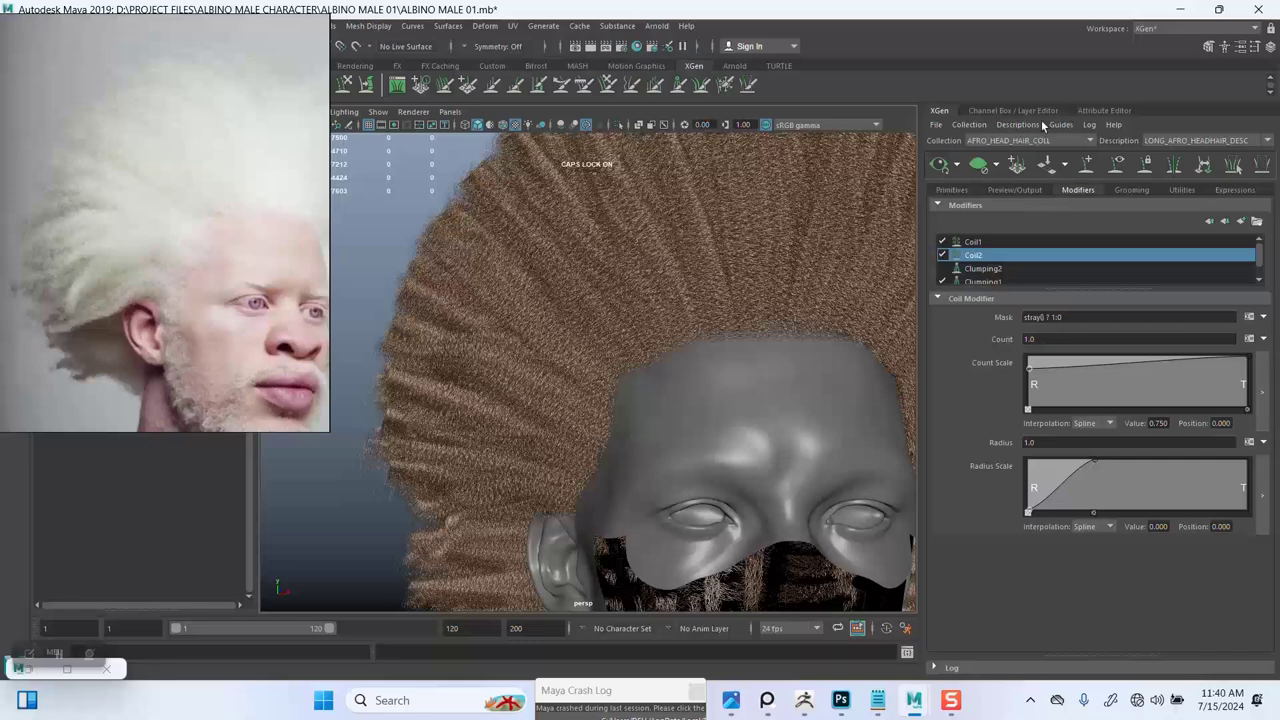
Step: Raise the stray percentage of the long afro description to 60
{"action": "left_click", "coordinate": [1040, 124]}
{"action": "left_click", "coordinate": [1040, 225]}
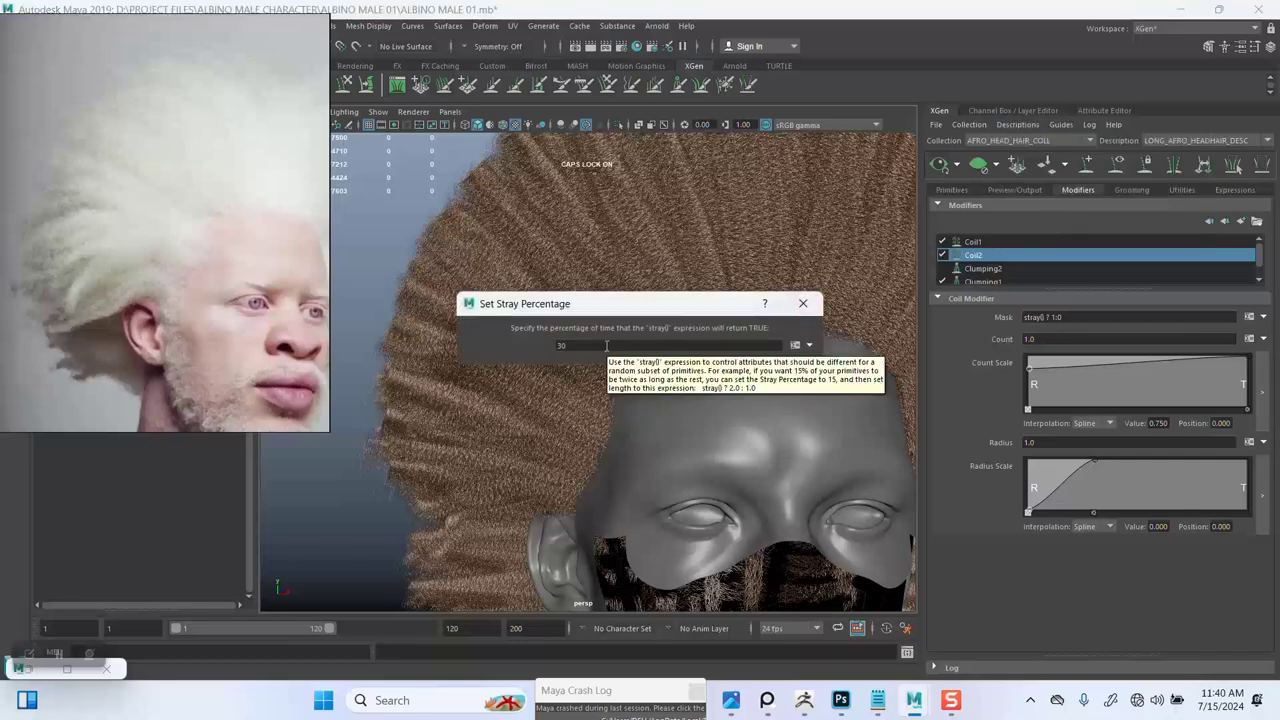
{"action": "left_click_drag", "start_coordinate": [606, 345], "coordinate": [544, 345]}
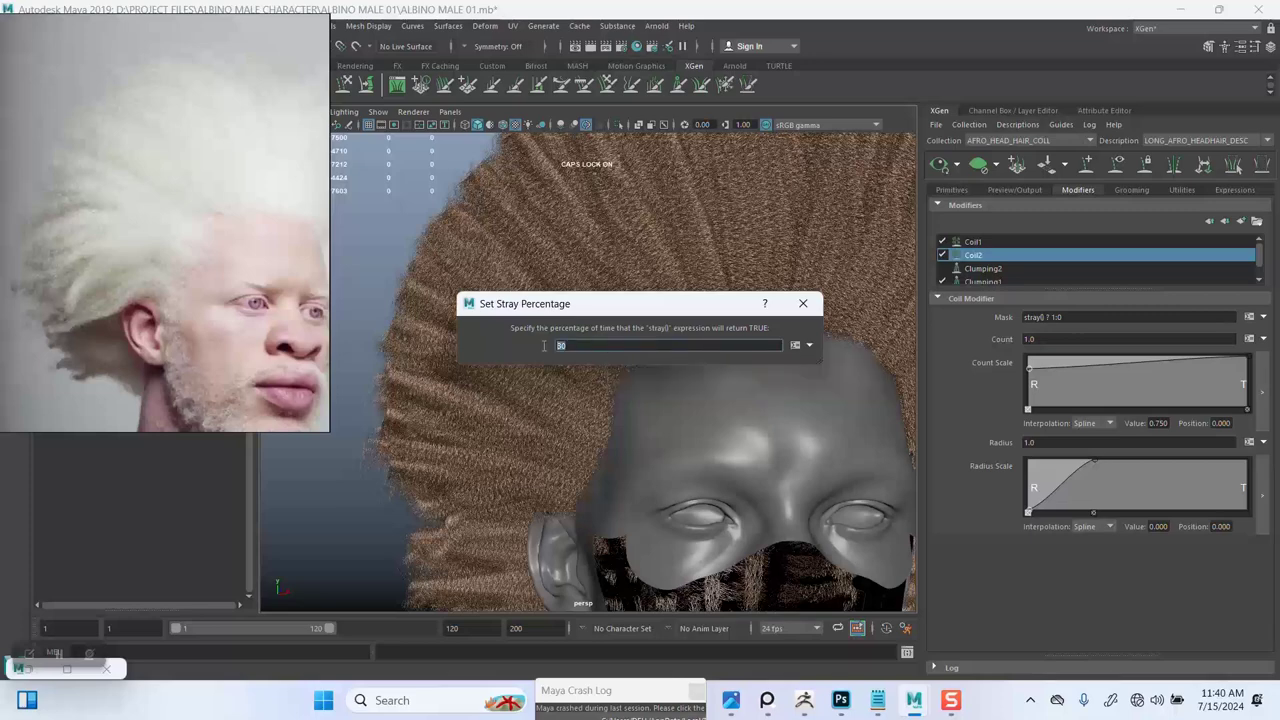
{"action": "type", "text": "60"}
{"action": "key", "text": "Return"}
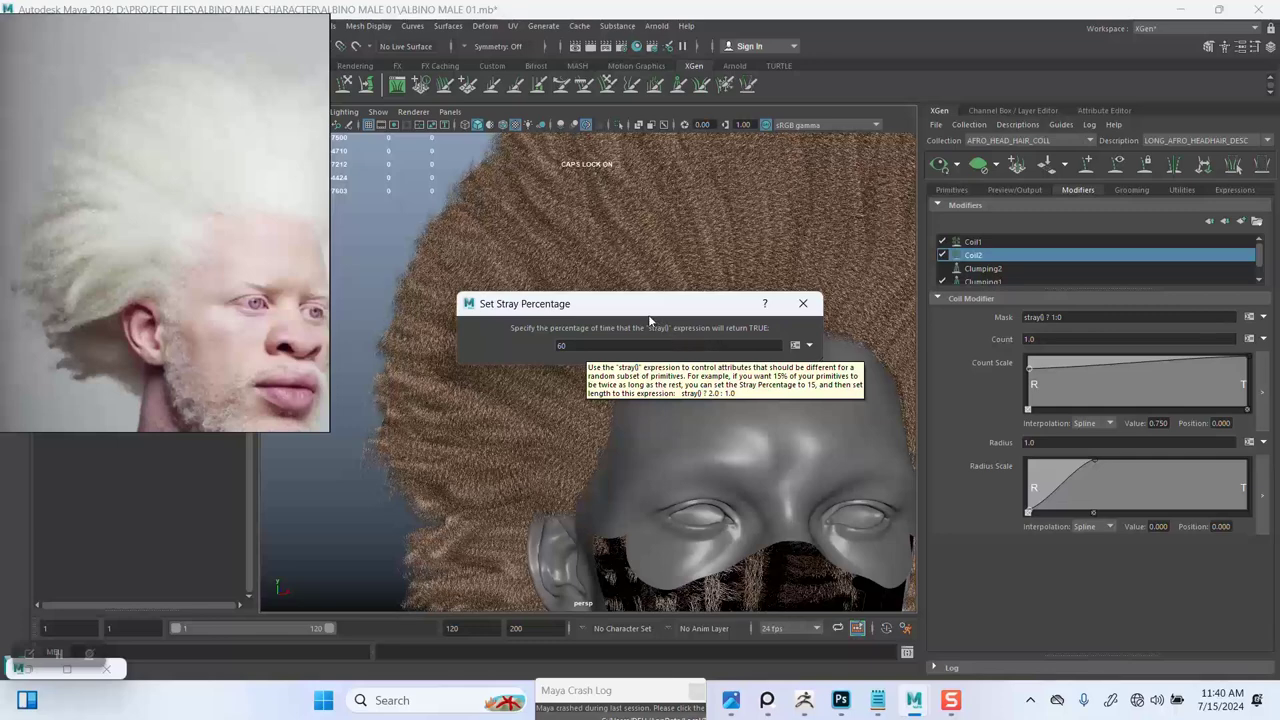
{"action": "left_click_drag", "start_coordinate": [640, 305], "coordinate": [632, 305]}
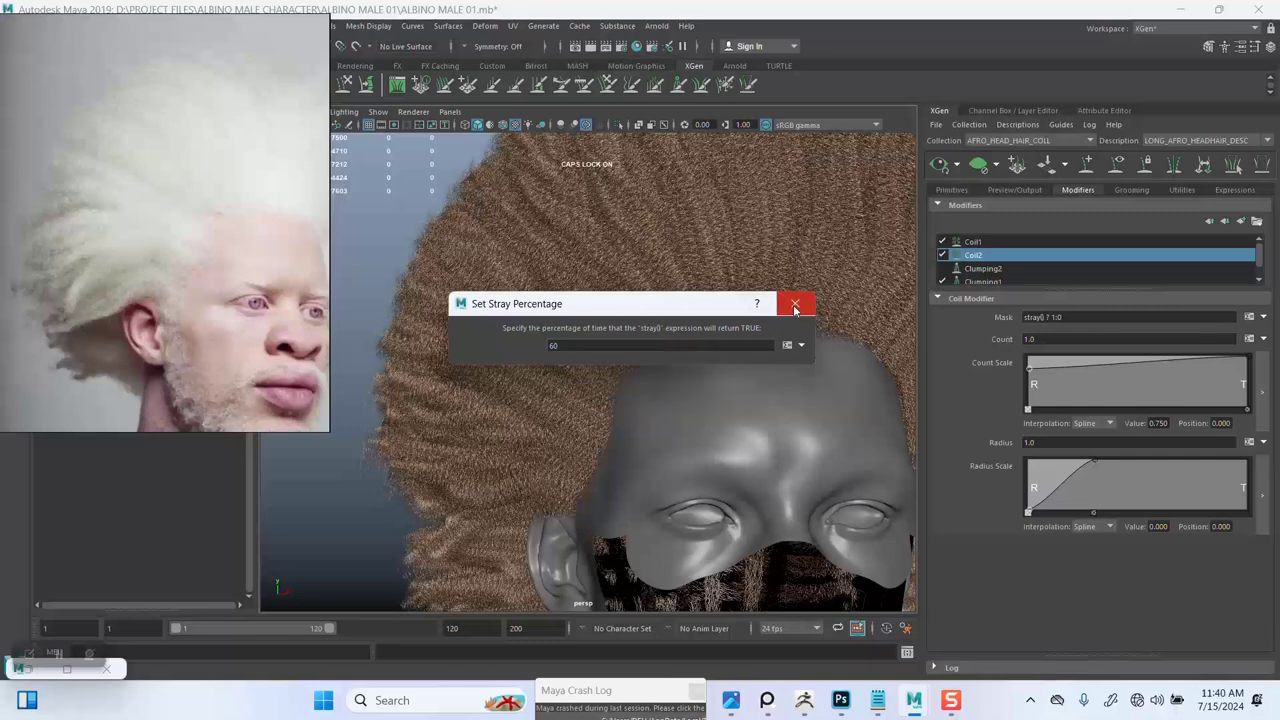
Step: Try stray percentages of 10 and 50 for the long afro description and close the setting
{"action": "left_click", "coordinate": [593, 344]}
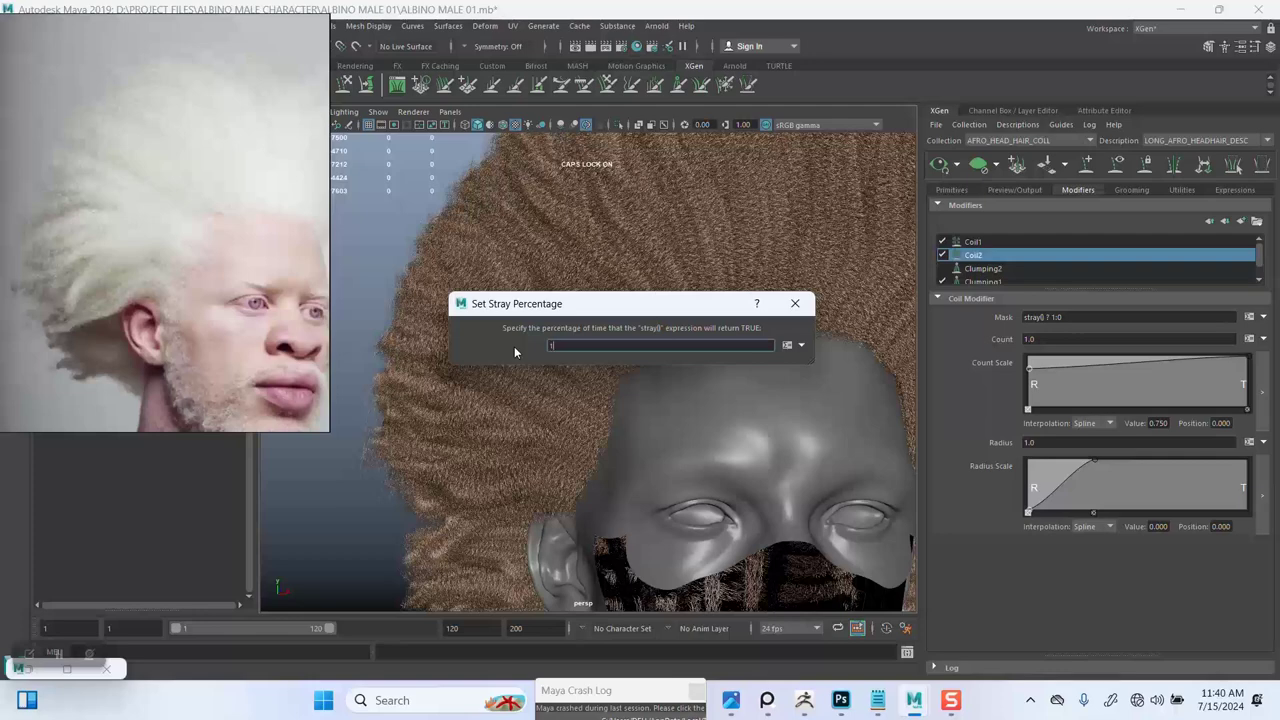
{"action": "key", "text": "Return"}
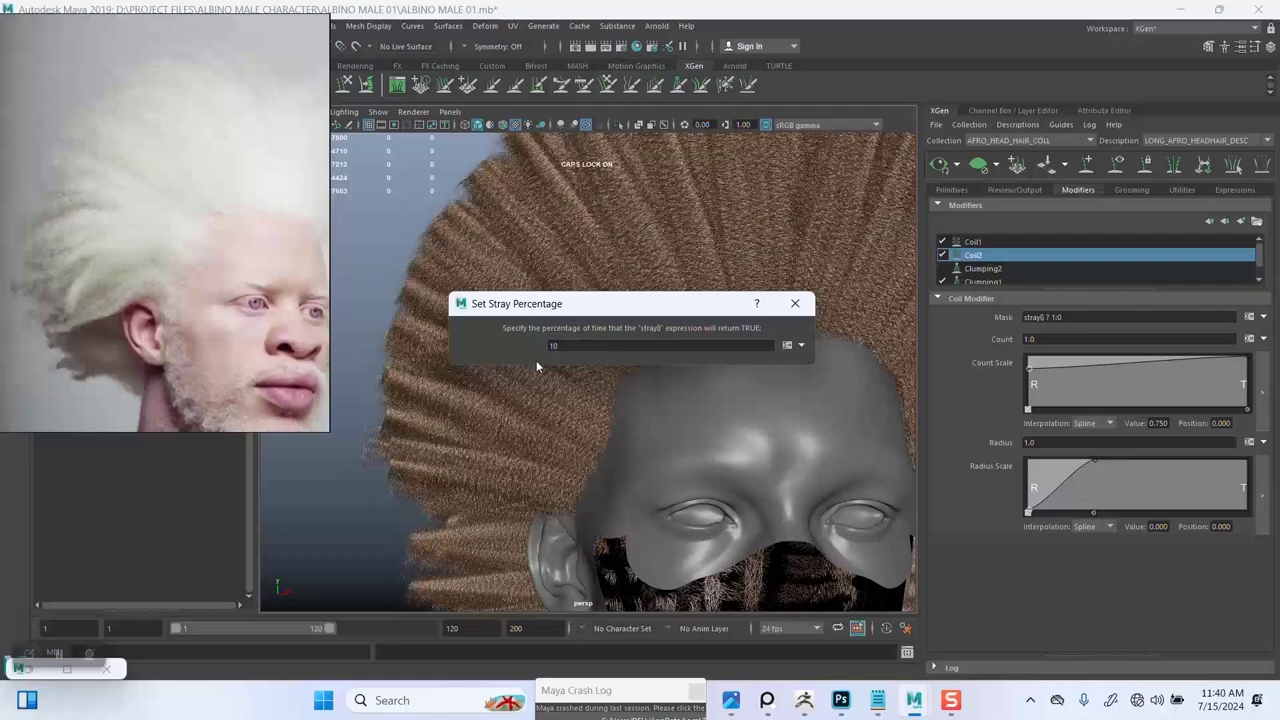
{"action": "left_click_drag", "start_coordinate": [566, 344], "coordinate": [544, 345]}
{"action": "type", "text": "5"}
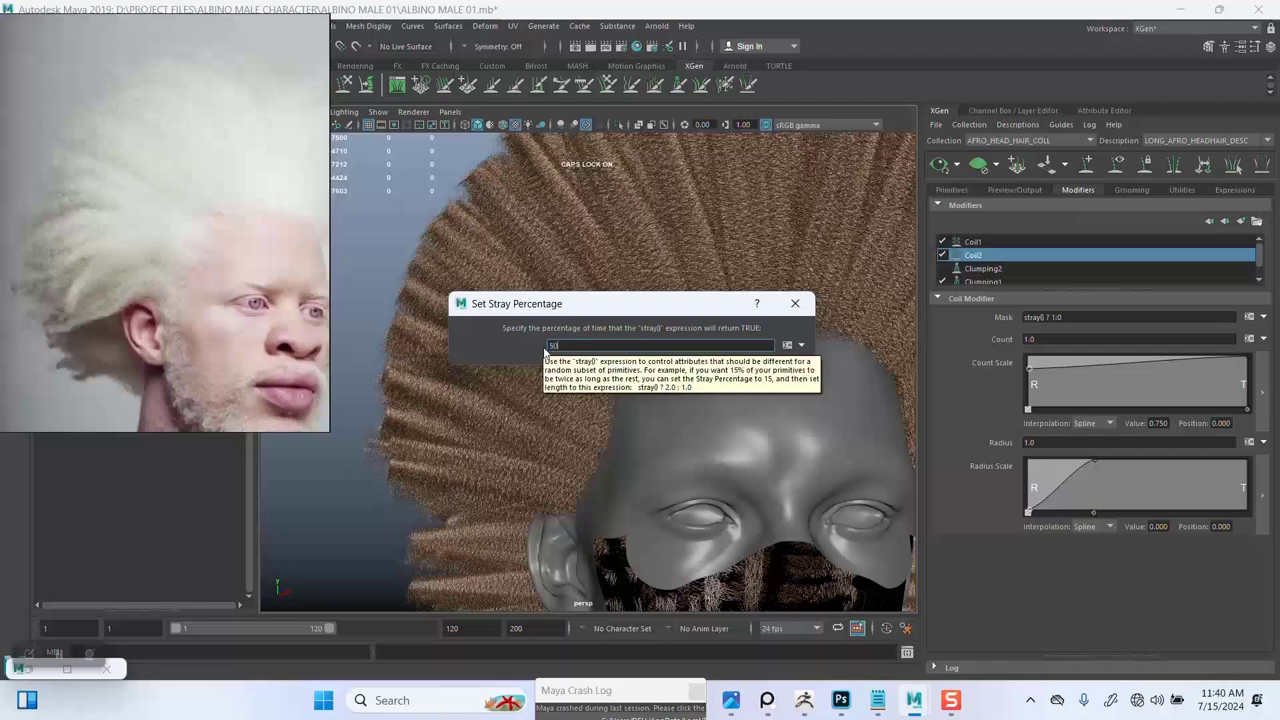
{"action": "key", "text": "Return"}
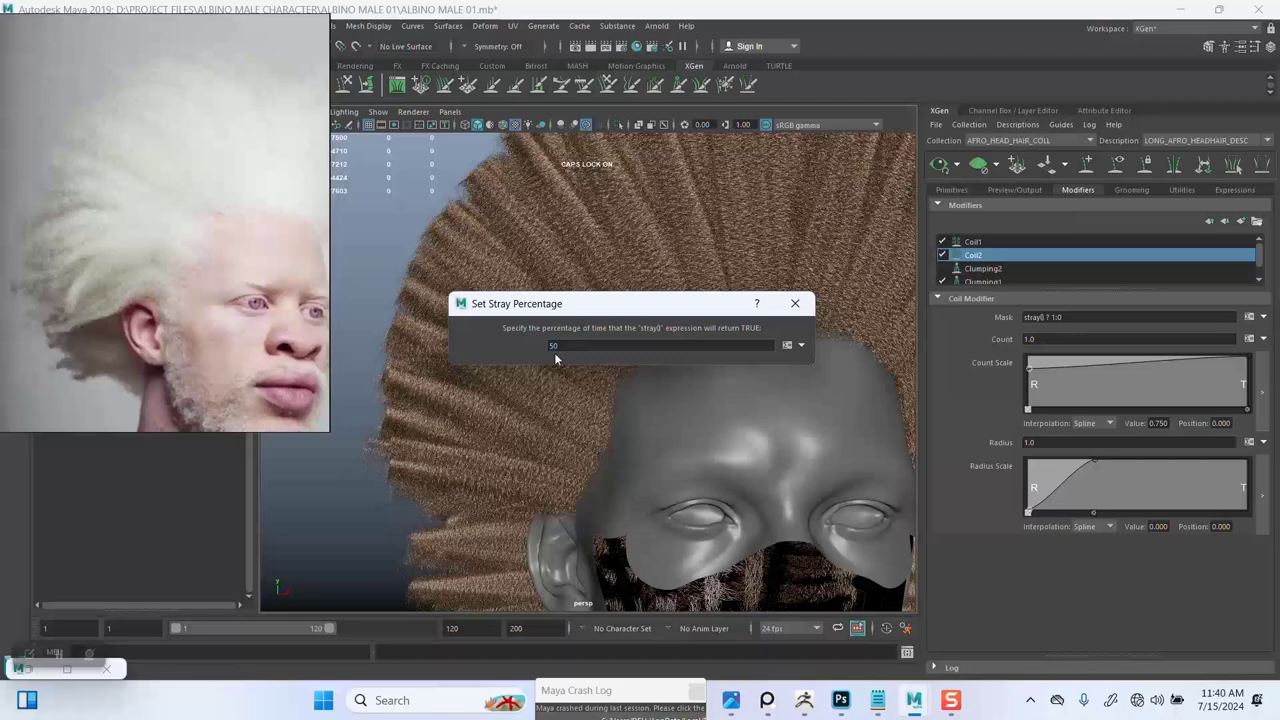
{"action": "left_click", "coordinate": [795, 303]}
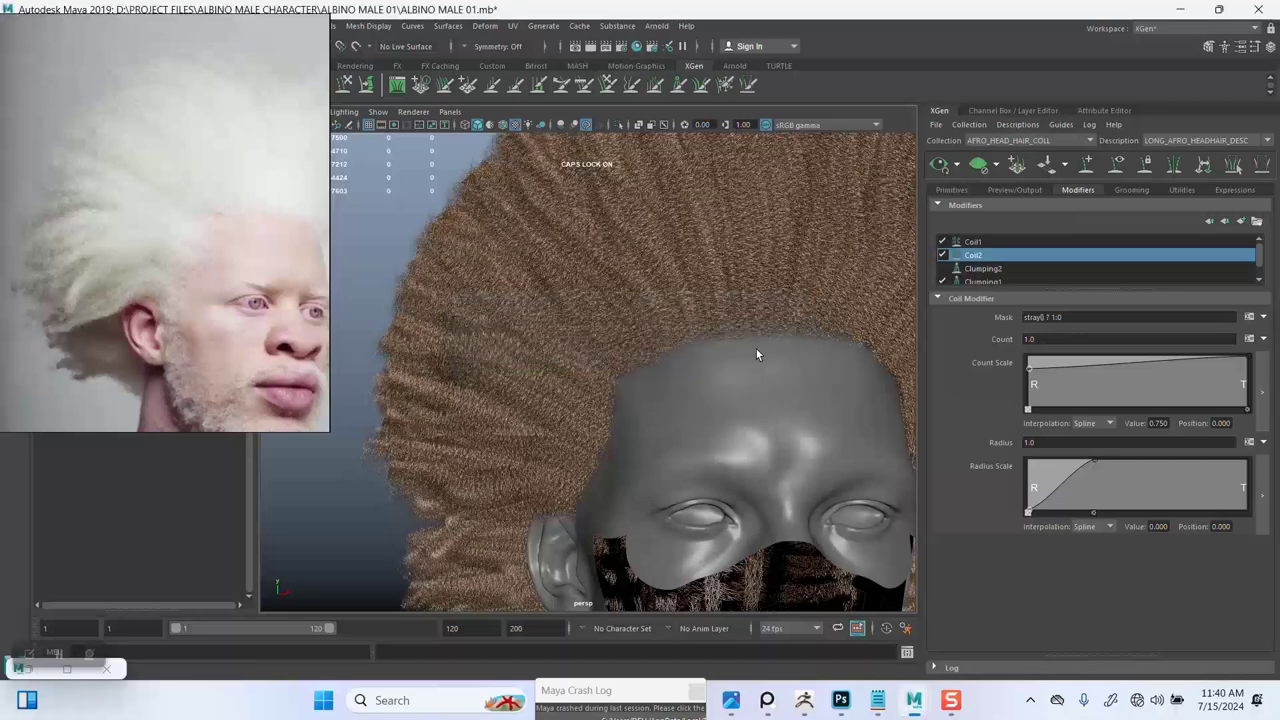
Step: Examine the stray hairs from the front hairline to the outer silhouette, comparing them with the albino man's portrait
{"action": "left_click_drag", "start_coordinate": [713, 433], "coordinate": [687, 445], "text": "alt"}
{"action": "right_click_drag", "start_coordinate": [687, 445], "coordinate": [637, 352], "text": "alt"}
{"action": "mouse_move", "coordinate": [637, 352]}
{"action": "left_mouse_down", "text": "alt"}
{"action": "mouse_move", "coordinate": [734, 377]}
{"action": "mouse_move", "coordinate": [648, 370]}
{"action": "left_mouse_up", "text": "alt"}
{"action": "right_click_drag", "start_coordinate": [714, 409], "coordinate": [674, 349], "text": "alt"}
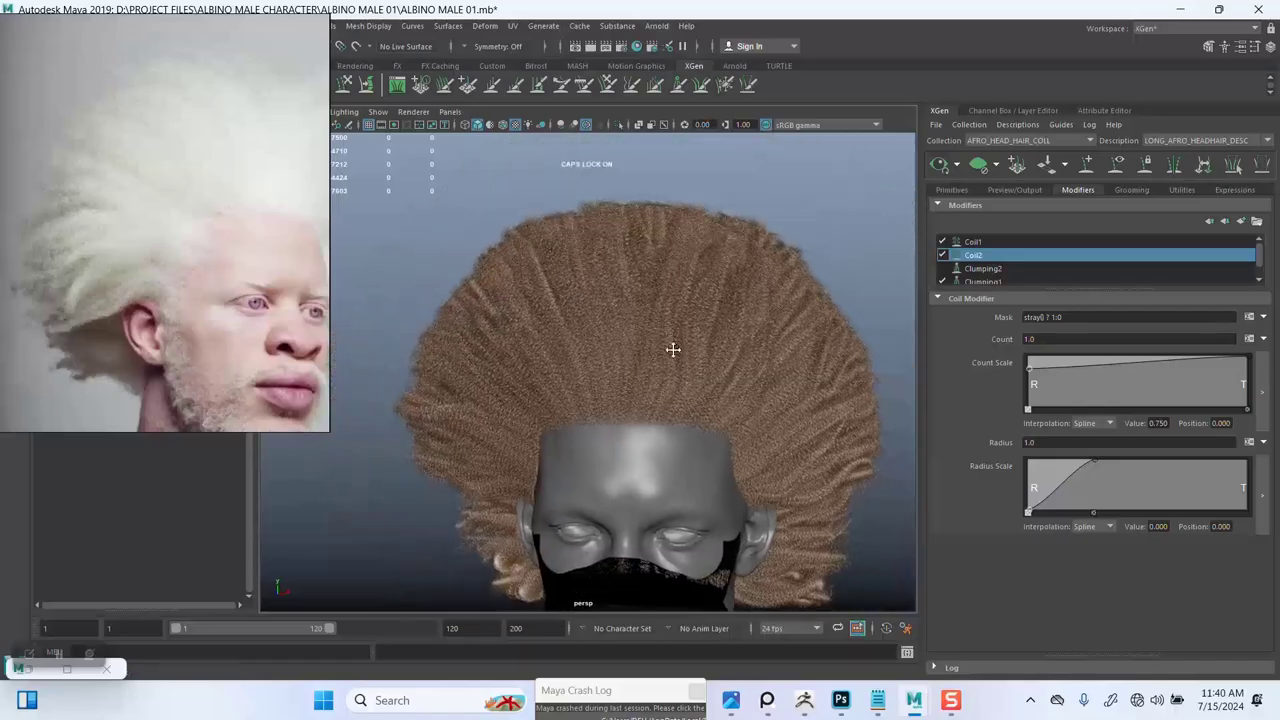
{"action": "middle_click_drag", "start_coordinate": [674, 349], "coordinate": [663, 273], "text": "alt"}
{"action": "right_click_drag", "start_coordinate": [690, 382], "coordinate": [720, 400], "text": "alt"}
{"action": "left_click_drag", "start_coordinate": [637, 374], "coordinate": [689, 303], "text": "alt"}
{"action": "right_click_drag", "start_coordinate": [689, 303], "coordinate": [664, 386], "text": "alt"}
{"action": "mouse_move", "coordinate": [664, 386]}
{"action": "left_mouse_down", "text": "alt"}
{"action": "mouse_move", "coordinate": [613, 394]}
{"action": "mouse_move", "coordinate": [606, 343]}
{"action": "mouse_move", "coordinate": [634, 314]}
{"action": "mouse_move", "coordinate": [669, 346]}
{"action": "mouse_move", "coordinate": [630, 321]}
{"action": "mouse_move", "coordinate": [609, 340]}
{"action": "mouse_move", "coordinate": [577, 340]}
{"action": "mouse_move", "coordinate": [665, 345]}
{"action": "mouse_move", "coordinate": [686, 396]}
{"action": "left_mouse_up", "text": "alt"}
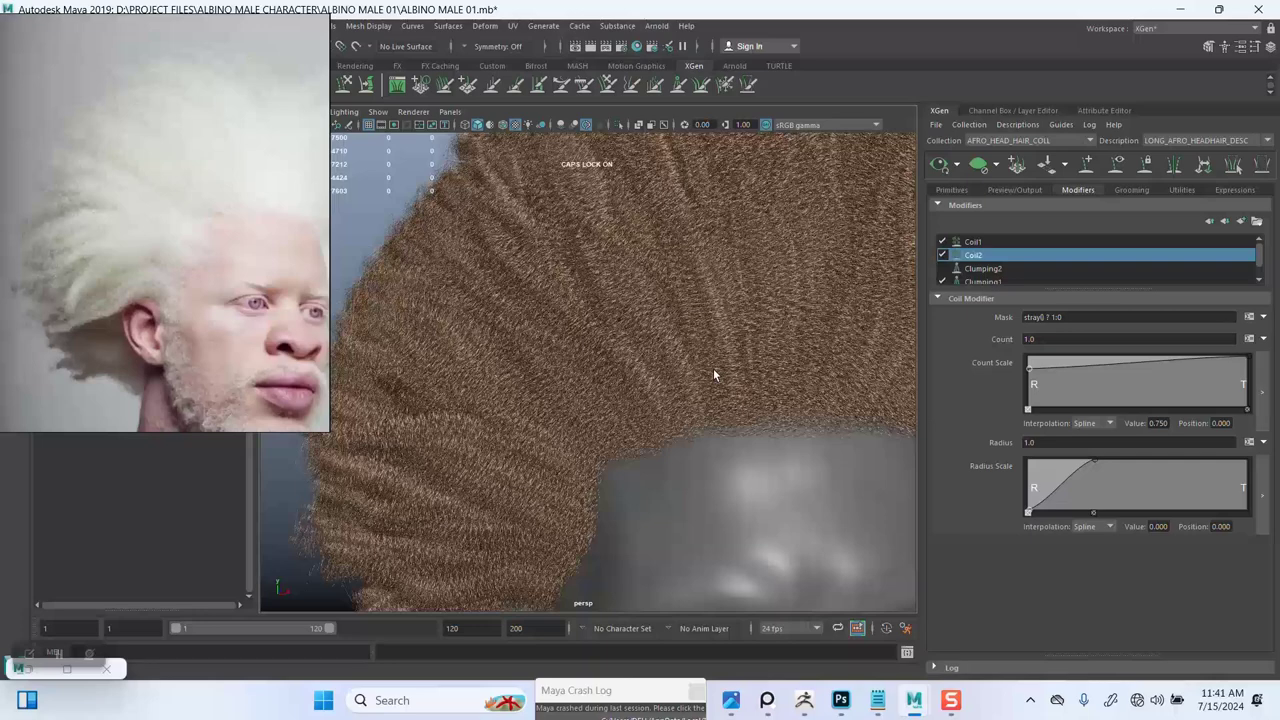
{"action": "left_click_drag", "start_coordinate": [670, 389], "coordinate": [883, 318], "text": "alt"}
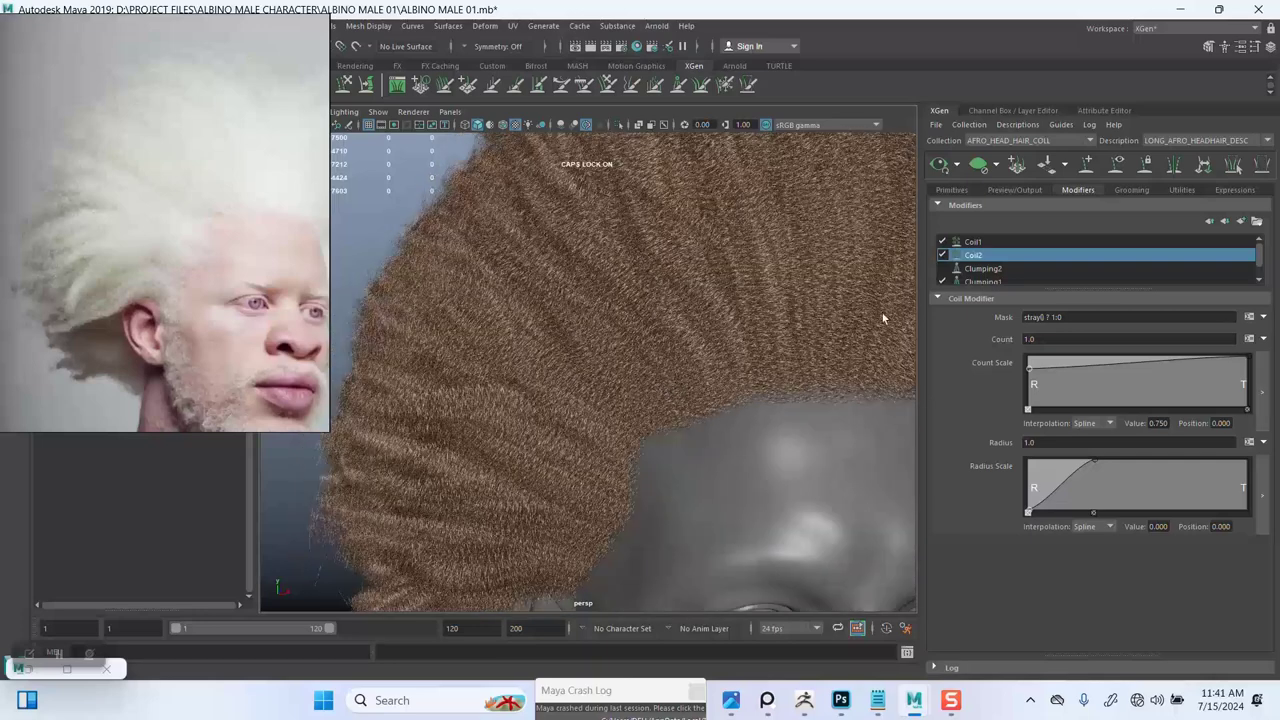
Step: Set the stray percentage of the long afro description to 30 and close the setting
{"action": "left_click", "coordinate": [1017, 124]}
{"action": "left_click", "coordinate": [1052, 220]}
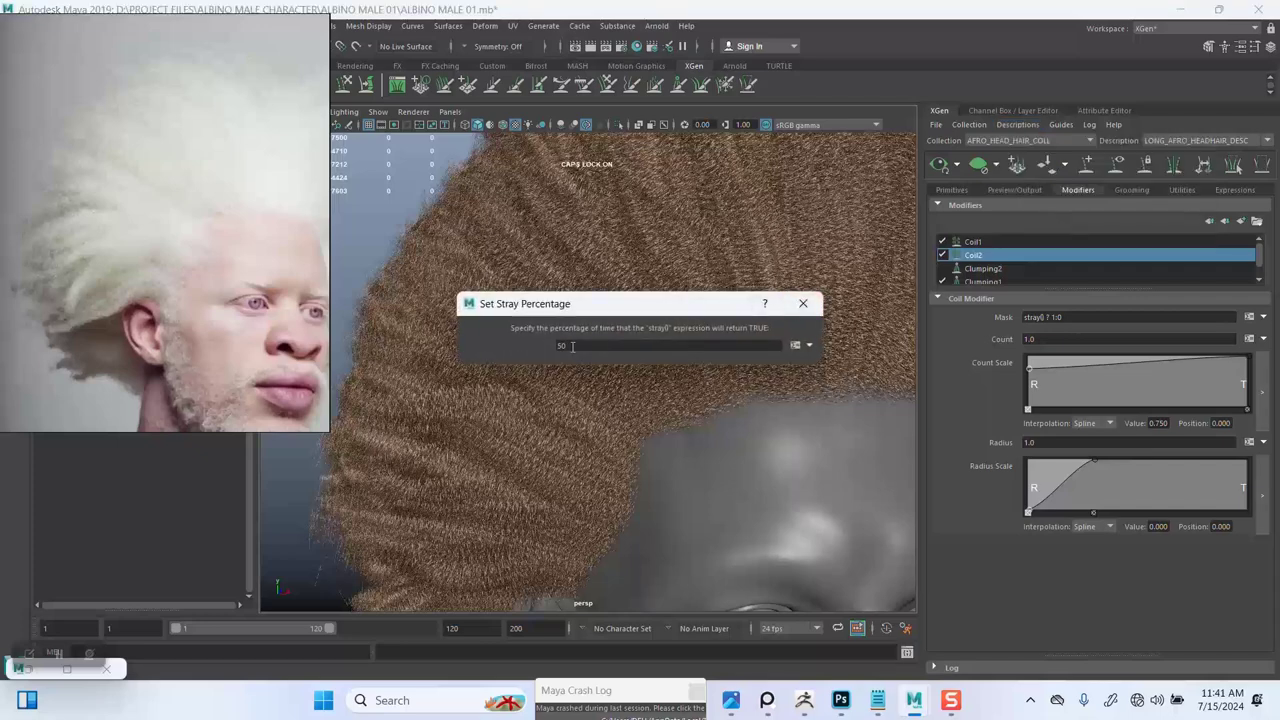
{"action": "left_click_drag", "start_coordinate": [600, 346], "coordinate": [530, 348]}
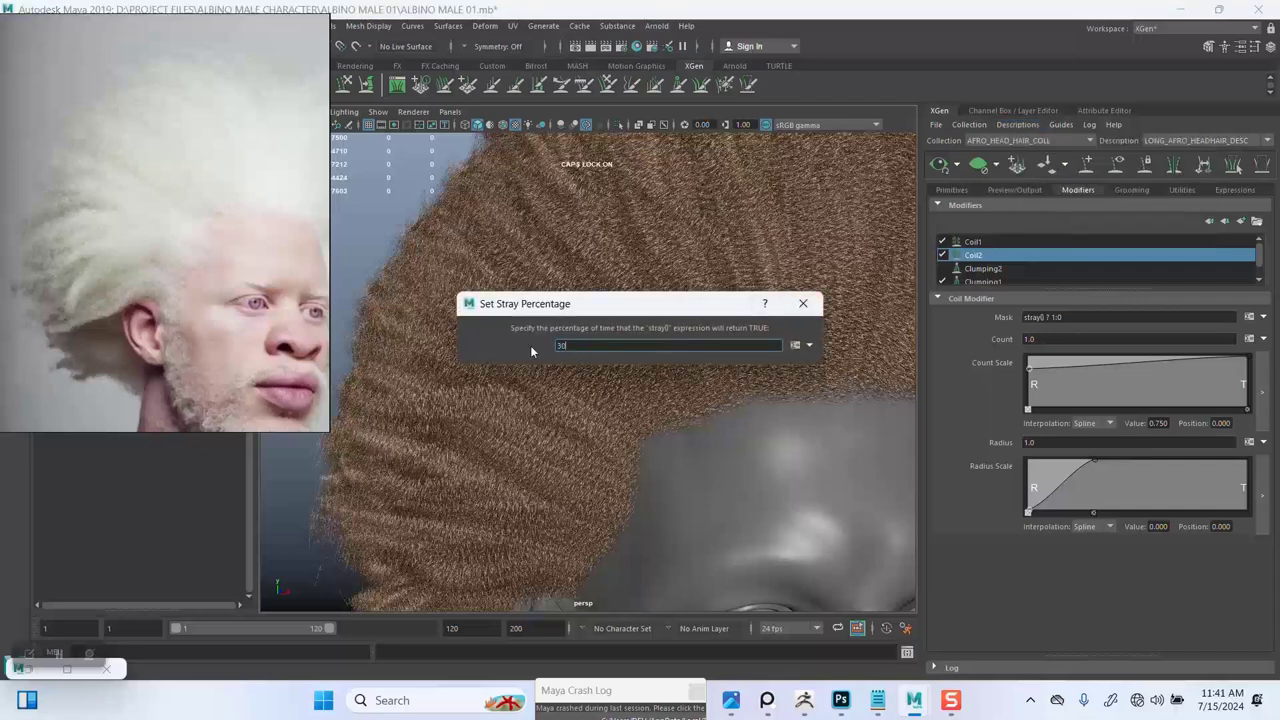
{"action": "key", "text": "Return"}
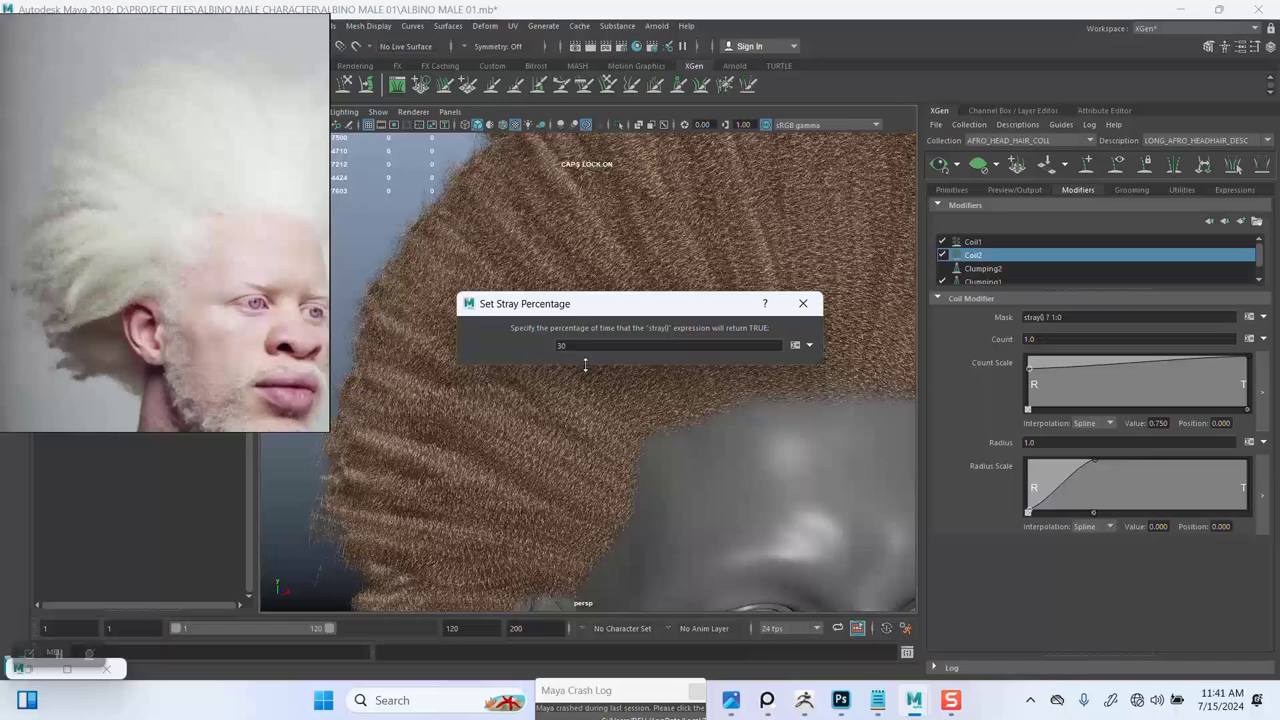
{"action": "left_click", "coordinate": [802, 303]}
Step: Examine the full afro from the front and compare its shape around the ears with the front-facing portrait reference
{"action": "left_click_drag", "start_coordinate": [776, 332], "coordinate": [697, 326], "text": "alt"}
{"action": "right_click_drag", "start_coordinate": [697, 326], "coordinate": [699, 397], "text": "alt"}
{"action": "left_click_drag", "start_coordinate": [699, 397], "coordinate": [666, 340], "text": "alt"}
{"action": "scroll", "coordinate": [651, 345], "scroll_direction": "down", "scroll_amount": 6}
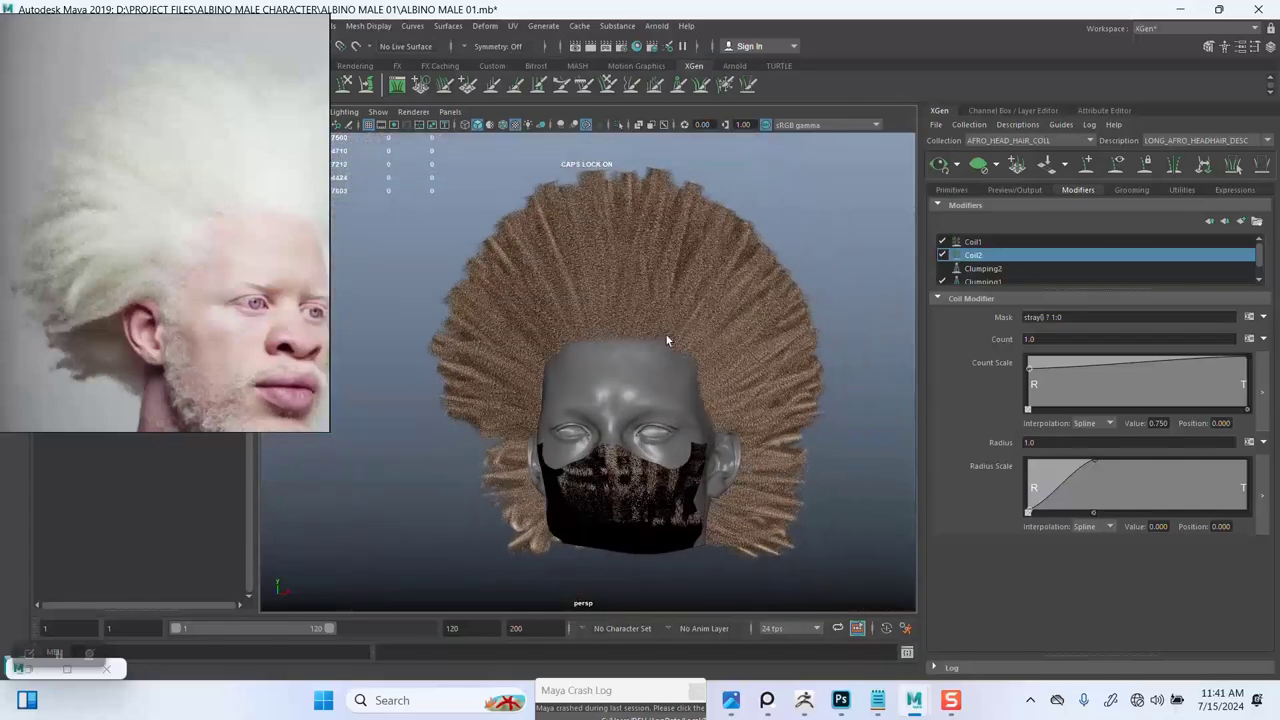
{"action": "left_click_drag", "start_coordinate": [606, 377], "coordinate": [575, 362], "text": "alt"}
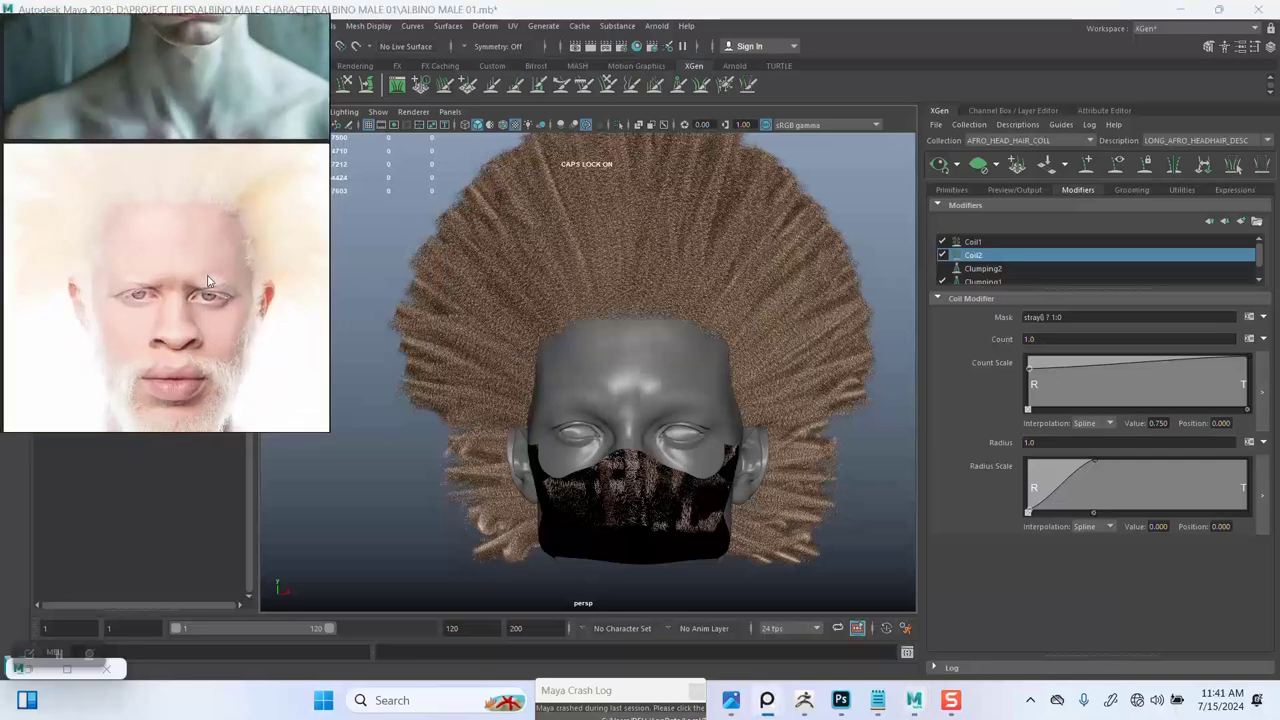
{"action": "left_click_drag", "start_coordinate": [566, 369], "coordinate": [589, 397], "text": "alt"}
{"action": "right_click_drag", "start_coordinate": [589, 396], "coordinate": [630, 410], "text": "alt"}
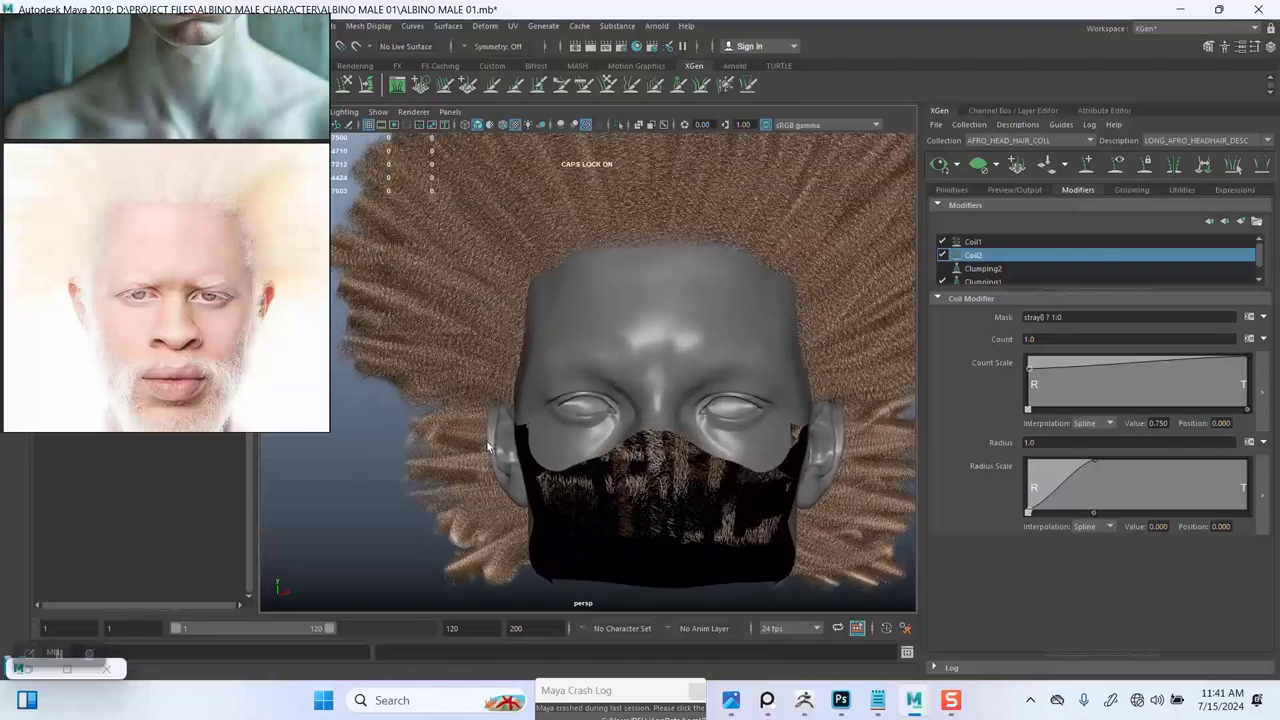
Step: Clear the hair preview, show the guides, and rotate the lower nape guides behind the character's right ear to point backward
{"action": "left_click", "coordinate": [979, 165]}
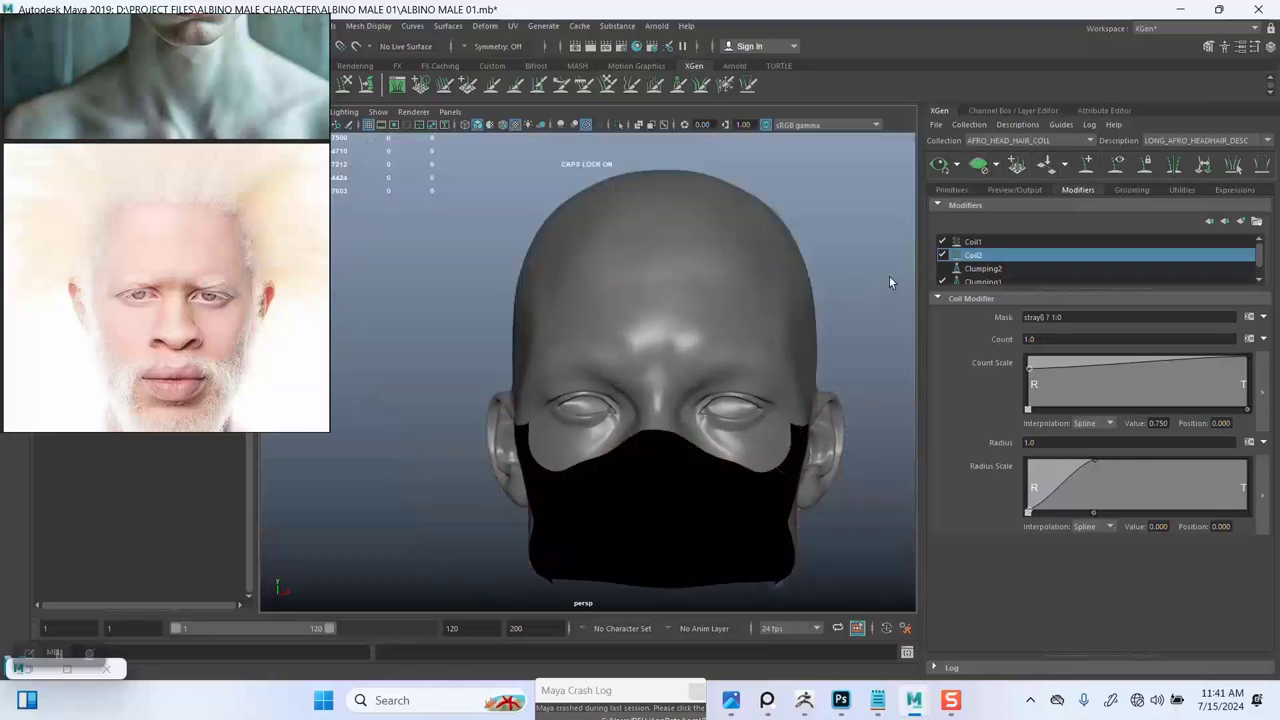
{"action": "left_click", "coordinate": [1118, 165]}
{"action": "left_click_drag", "start_coordinate": [554, 327], "coordinate": [673, 437], "text": "alt"}
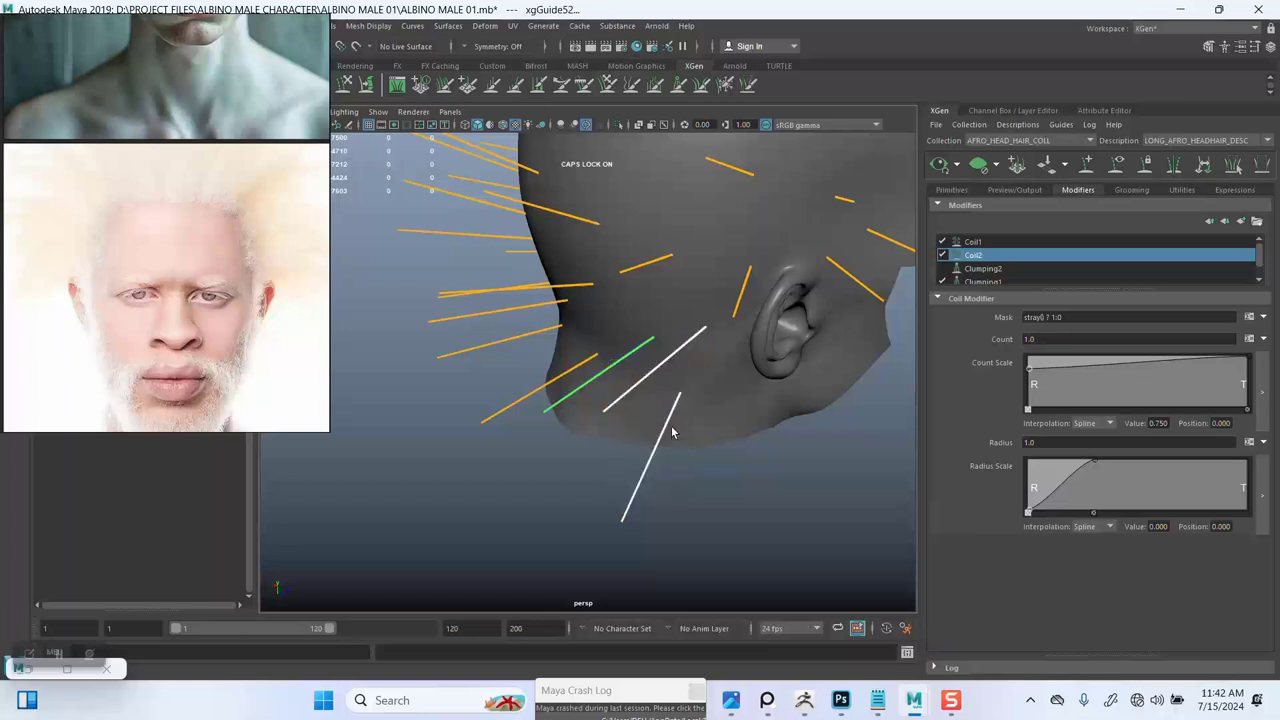
{"action": "key", "text": "w"}
{"action": "key", "text": "e"}
{"action": "left_click_drag", "start_coordinate": [638, 373], "coordinate": [597, 531]}
{"action": "left_click_drag", "start_coordinate": [555, 462], "coordinate": [620, 486]}
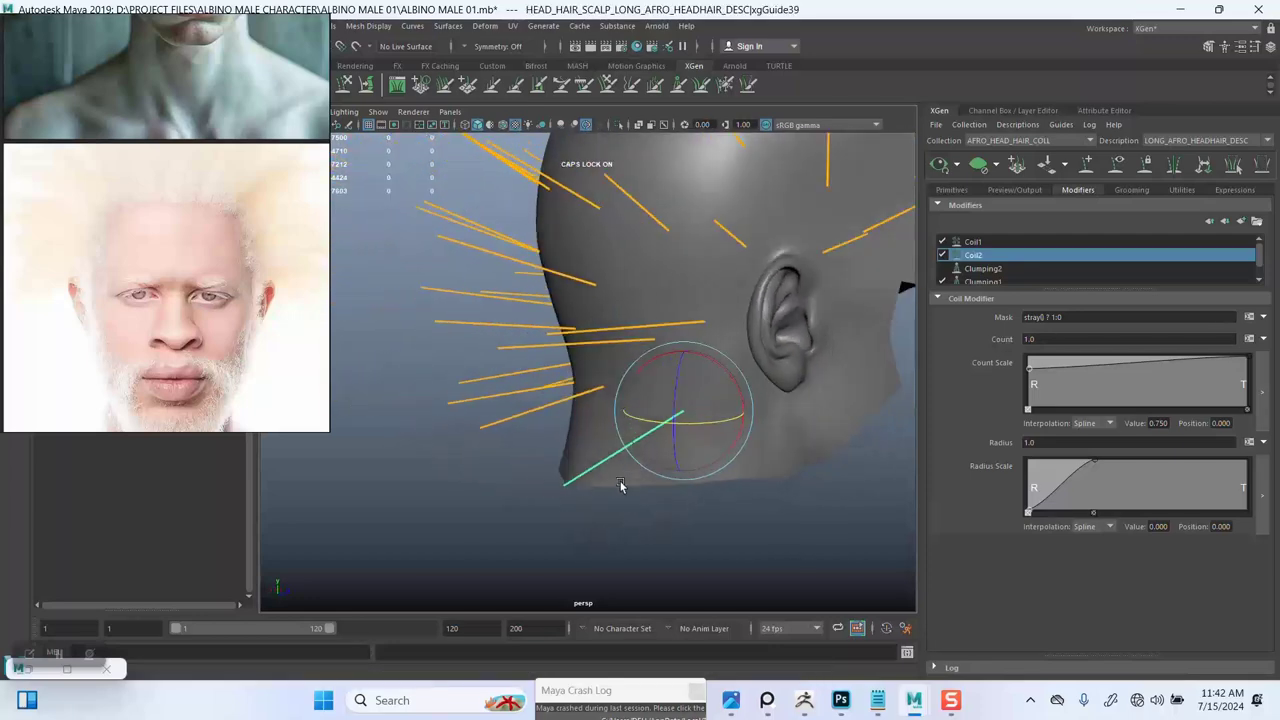
{"action": "left_click_drag", "start_coordinate": [672, 410], "coordinate": [774, 397]}
Step: Rotate the guides below and behind the character's left ear so they point backward from the nape
{"action": "middle_click_drag", "start_coordinate": [711, 397], "coordinate": [786, 380], "text": "alt"}
{"action": "right_click_drag", "start_coordinate": [786, 380], "coordinate": [680, 365], "text": "alt"}
{"action": "middle_click_drag", "start_coordinate": [657, 361], "coordinate": [760, 341], "text": "alt"}
{"action": "left_click_drag", "start_coordinate": [760, 341], "coordinate": [424, 306], "text": "alt"}
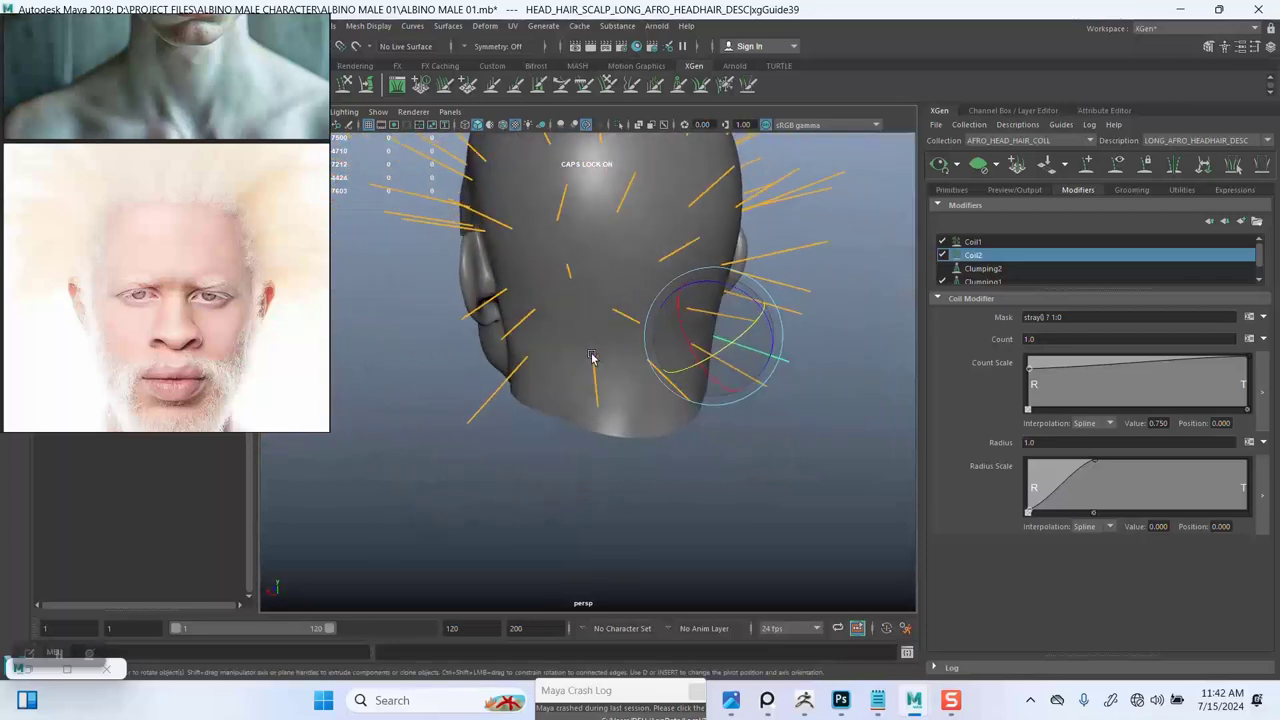
{"action": "left_click", "coordinate": [525, 370]}
{"action": "left_click_drag", "start_coordinate": [527, 373], "coordinate": [555, 330]}
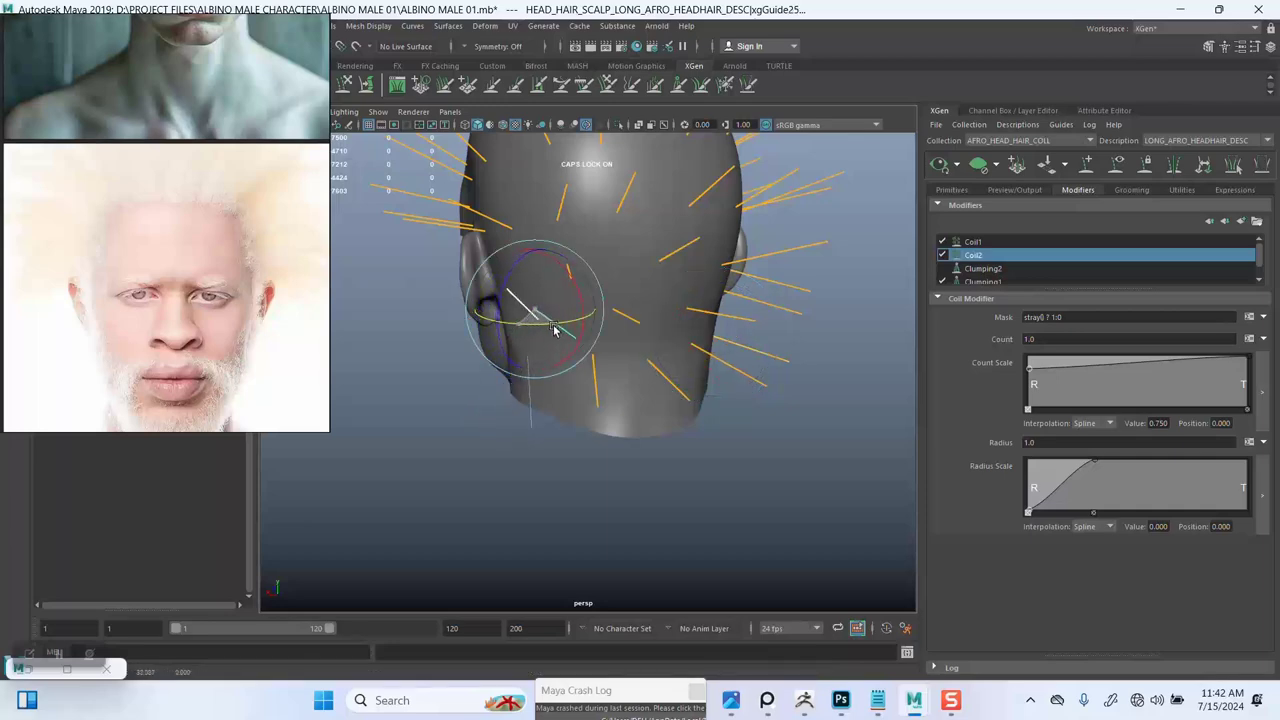
{"action": "left_click", "coordinate": [523, 434]}
{"action": "left_click_drag", "start_coordinate": [523, 434], "coordinate": [534, 343], "text": "alt"}
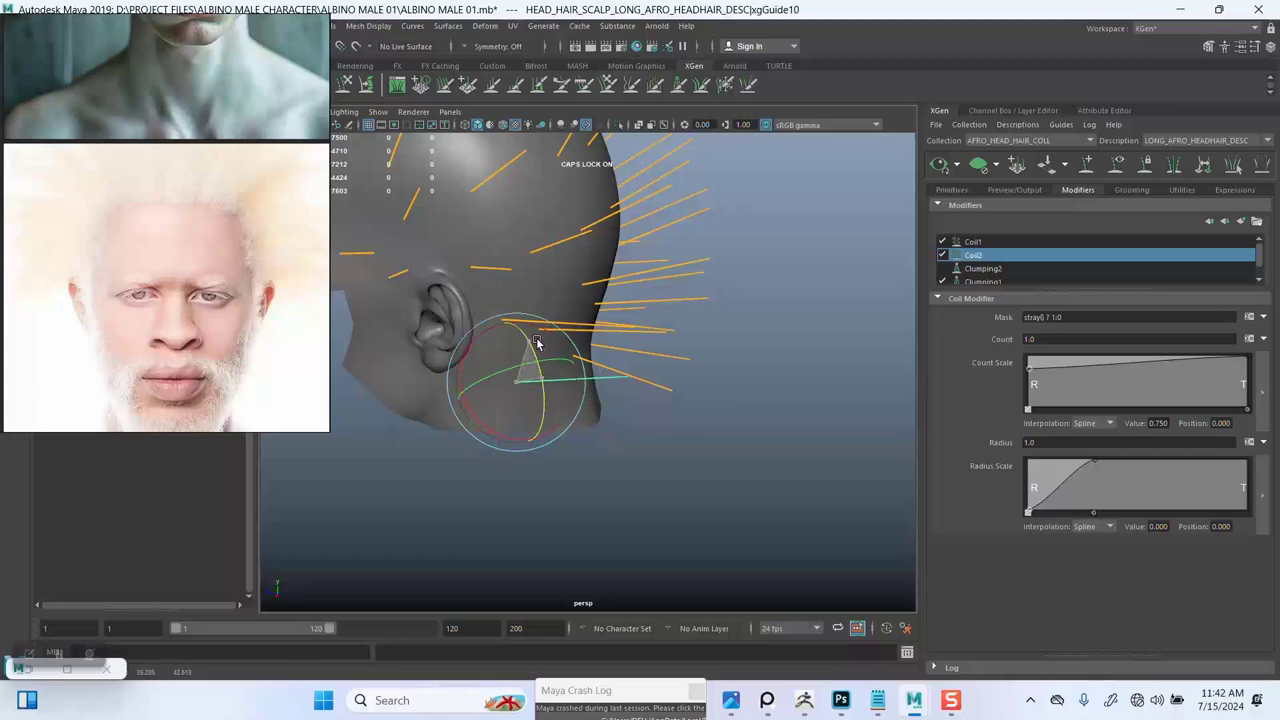
{"action": "left_click_drag", "start_coordinate": [680, 451], "coordinate": [628, 425], "text": "alt"}
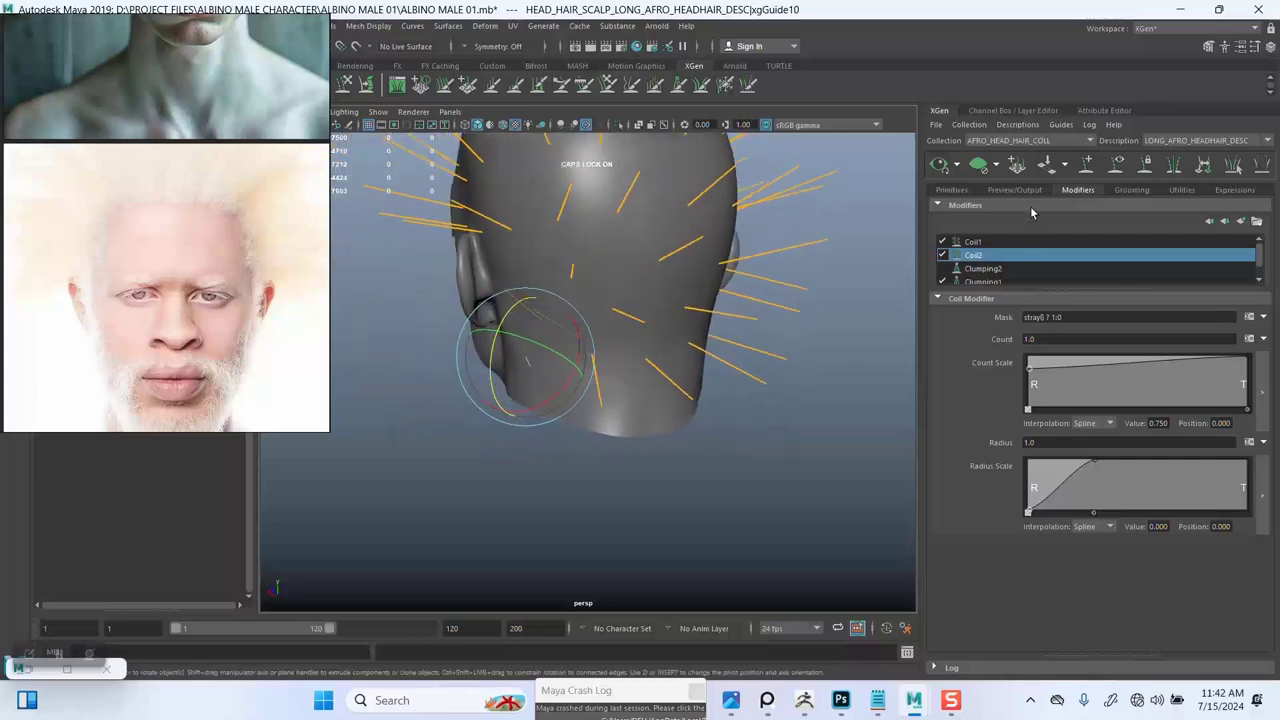
Step: Refresh the hair preview and examine the nape and side silhouette with the adjusted guides
{"action": "left_click", "coordinate": [943, 165]}
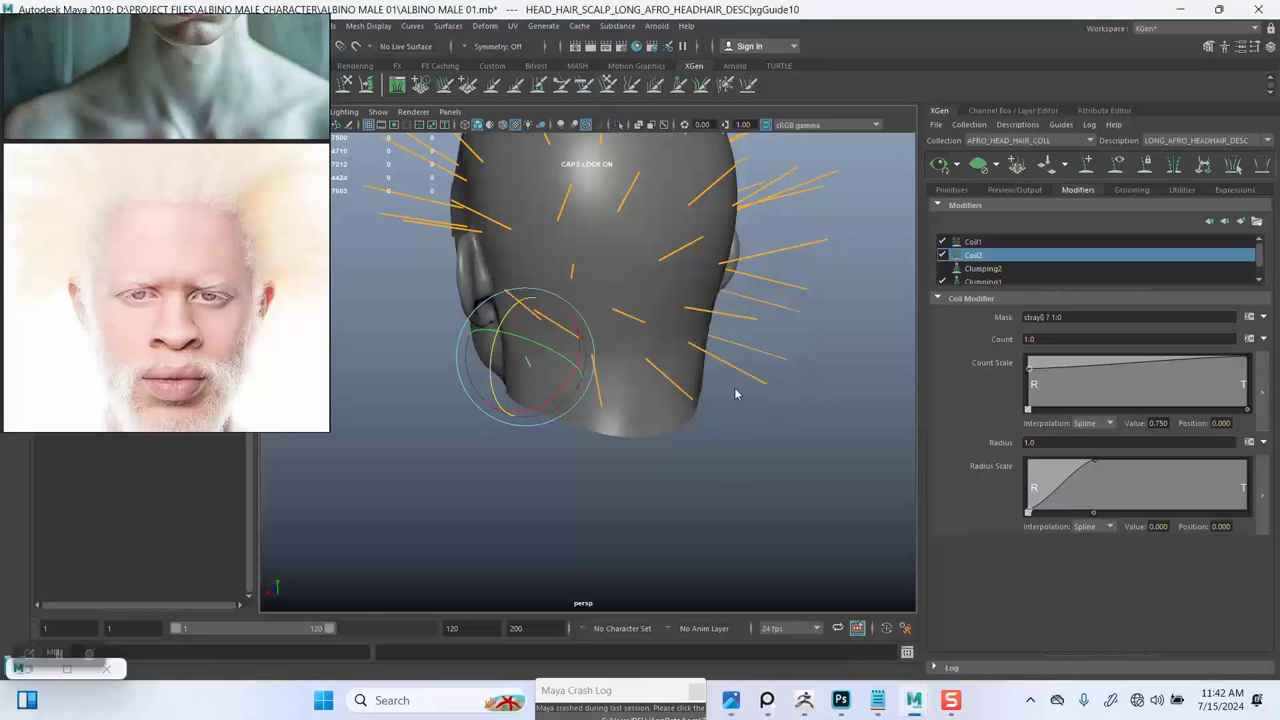
{"action": "left_click_drag", "start_coordinate": [587, 484], "coordinate": [777, 411], "text": "alt"}
{"action": "scroll", "coordinate": [651, 420], "scroll_direction": "down", "scroll_amount": 5}
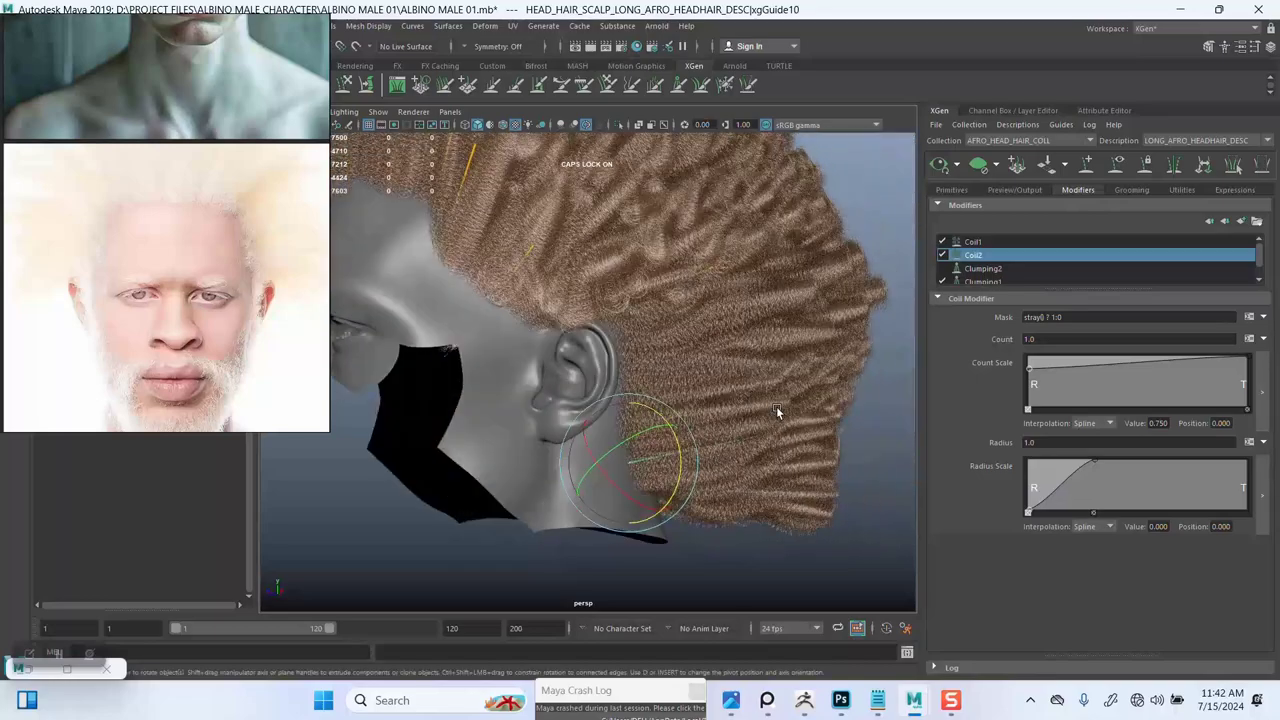
{"action": "right_click_drag", "start_coordinate": [777, 411], "coordinate": [690, 386], "text": "alt"}
{"action": "left_click_drag", "start_coordinate": [728, 371], "coordinate": [795, 382], "text": "alt"}
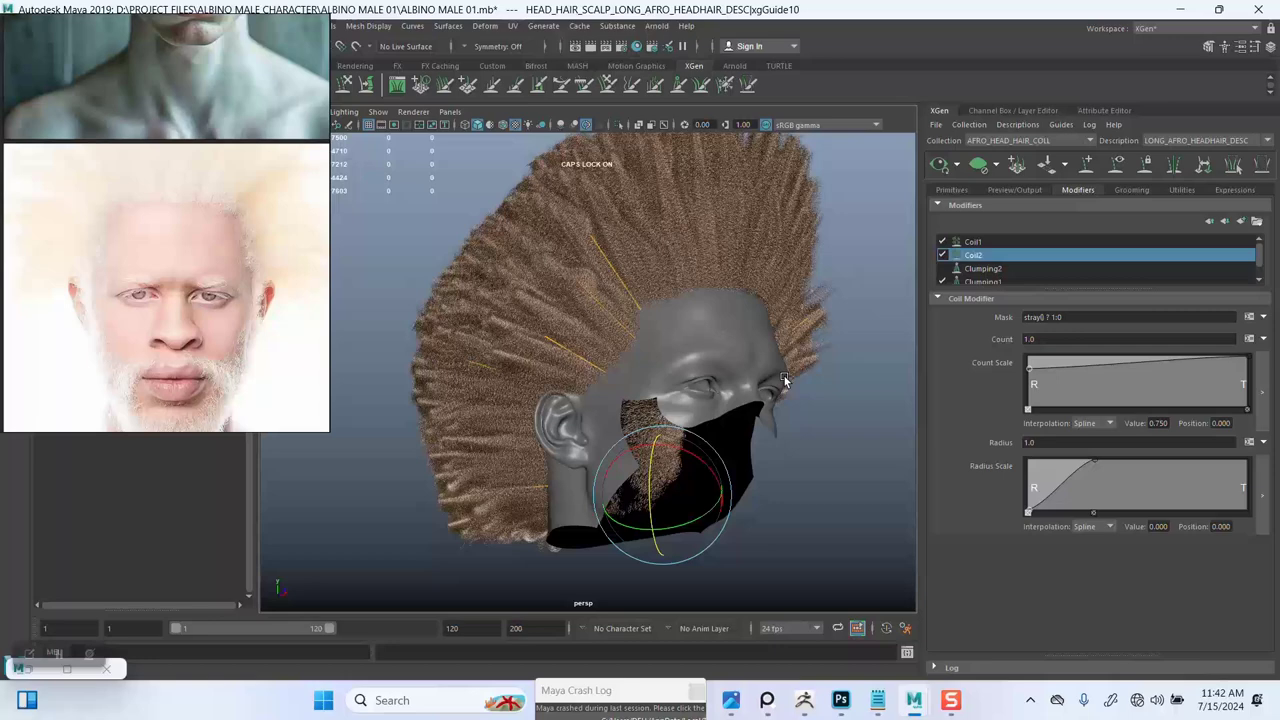
Step: Clear the hair preview and slightly rotate the guides at the lower back of the head upward
{"action": "left_click", "coordinate": [978, 165]}
{"action": "left_click_drag", "start_coordinate": [518, 411], "coordinate": [566, 432], "text": "alt"}
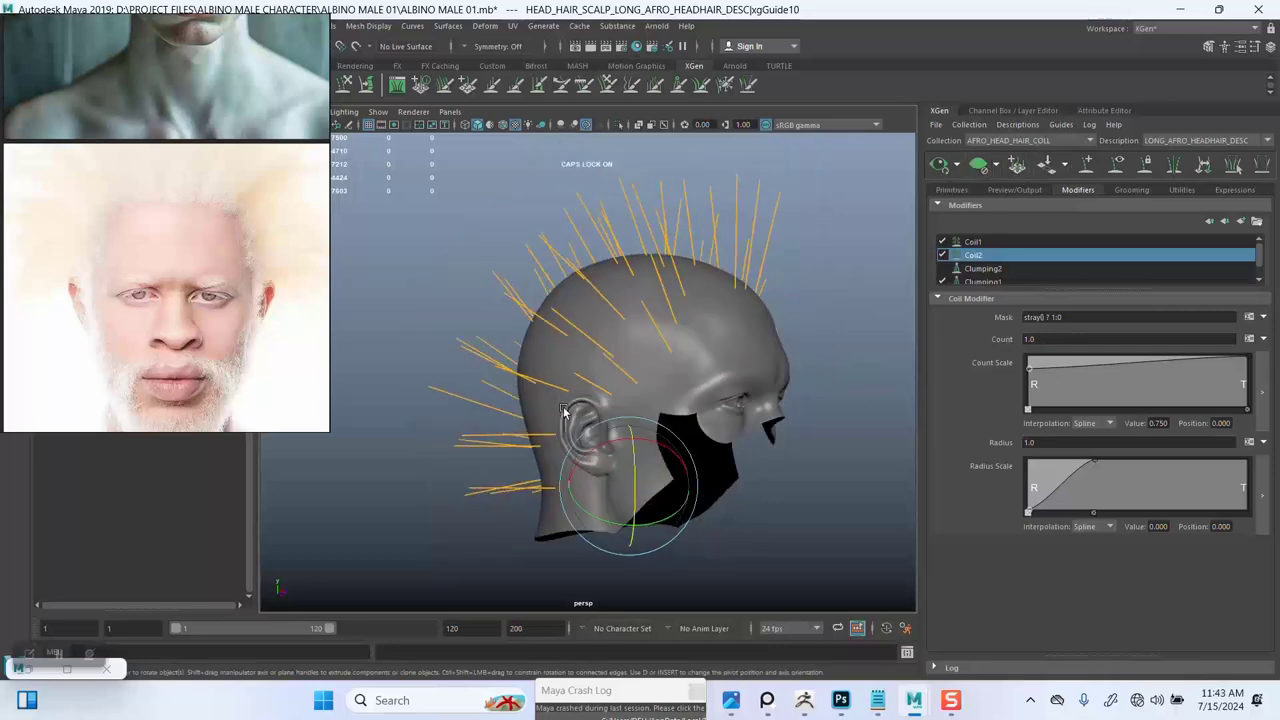
{"action": "middle_click_drag", "start_coordinate": [566, 432], "coordinate": [634, 420], "text": "alt"}
{"action": "left_click_drag", "start_coordinate": [483, 311], "coordinate": [506, 352]}
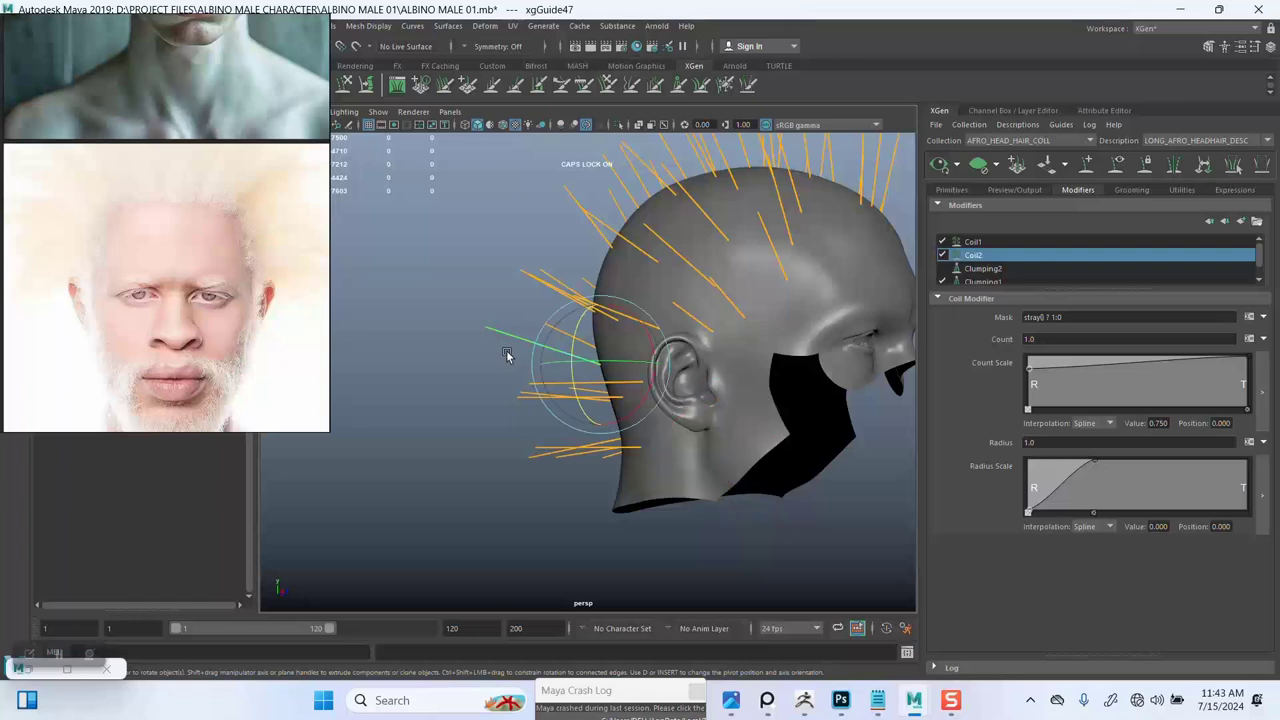
{"action": "key", "text": "r"}
{"action": "left_click_drag", "start_coordinate": [600, 364], "coordinate": [572, 512]}
{"action": "left_click_drag", "start_coordinate": [620, 403], "coordinate": [593, 402]}
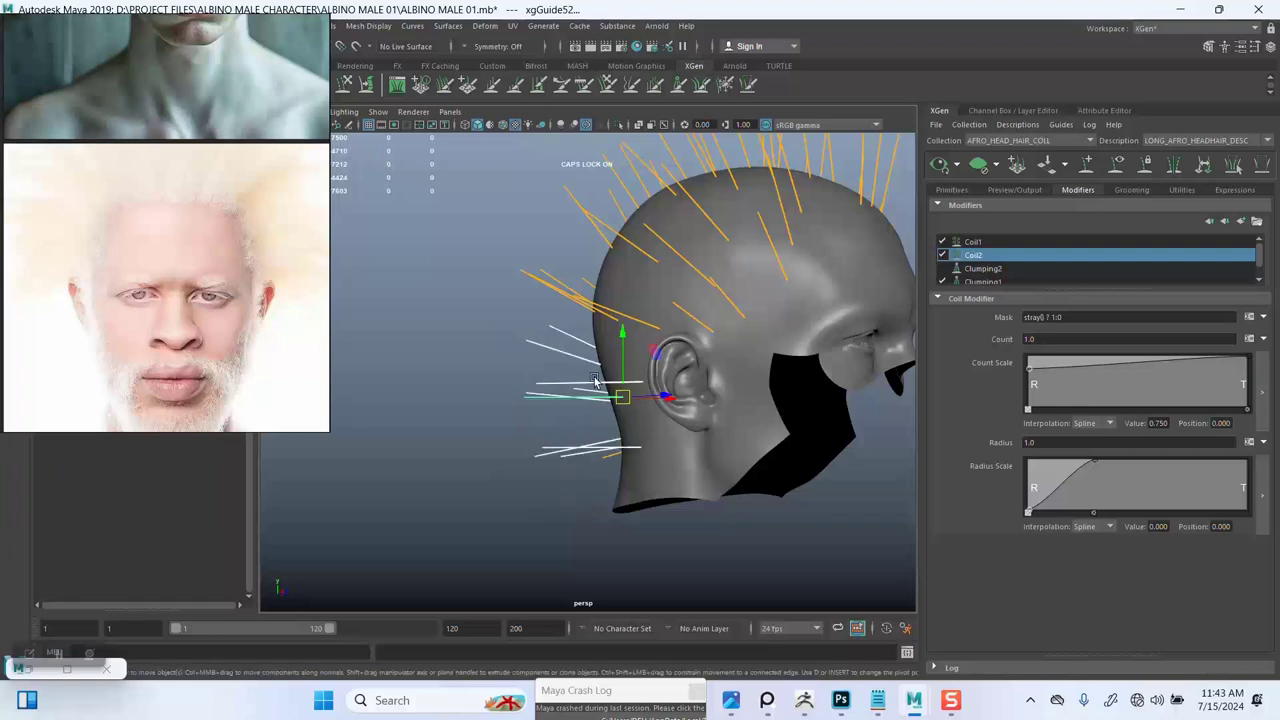
{"action": "key", "text": "e"}
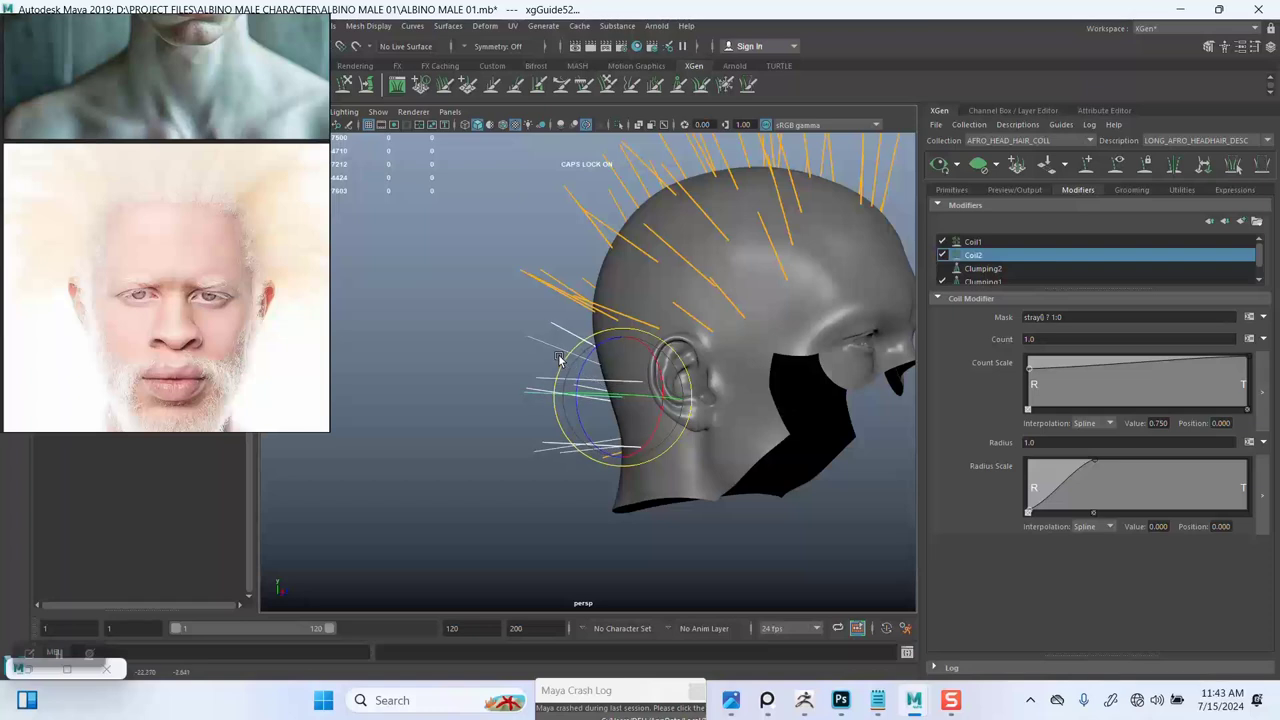
{"action": "left_click", "coordinate": [678, 440]}
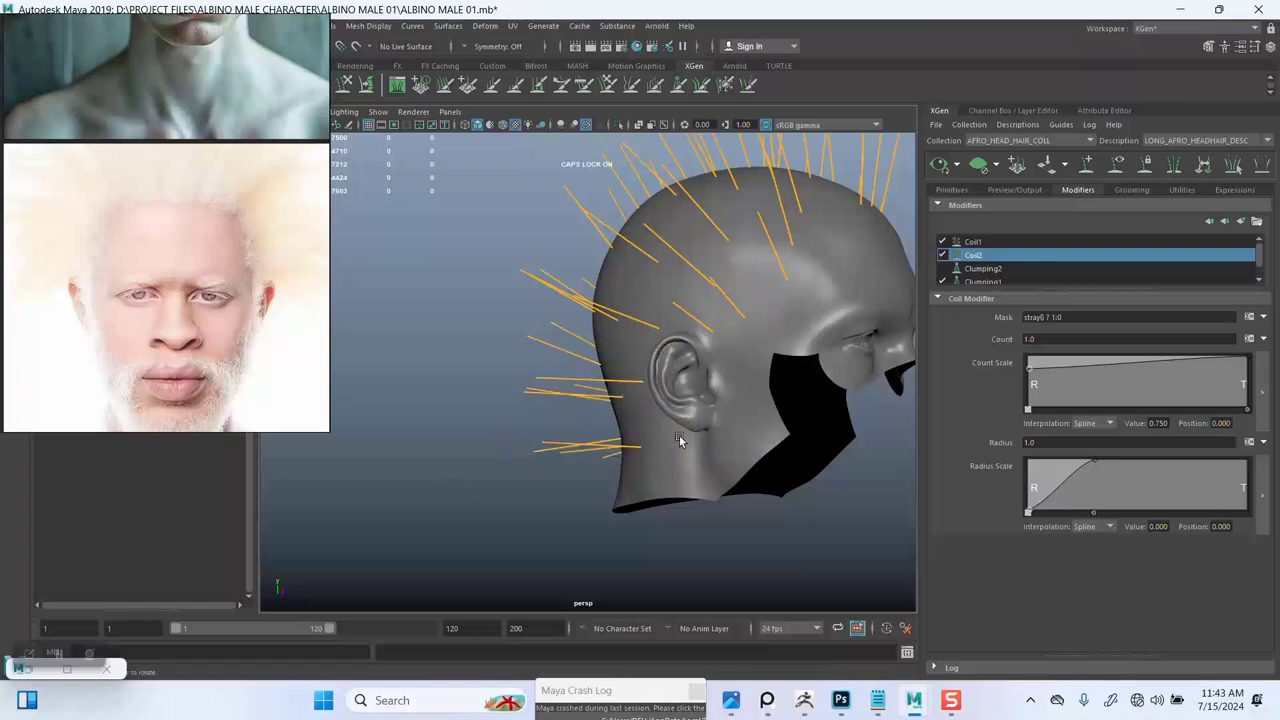
Step: Set the primitive length to 1.3, refresh the hair preview, and check the volume from the side and front
{"action": "left_click", "coordinate": [951, 190]}
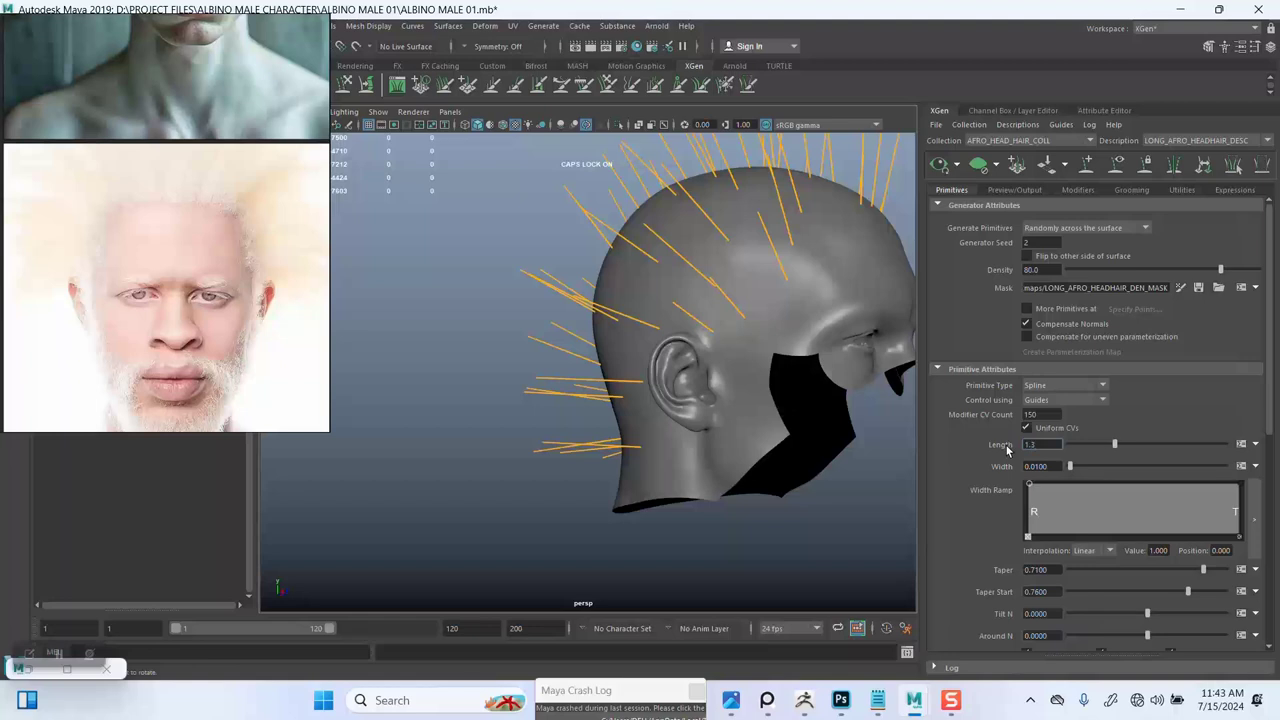
{"action": "key", "text": "Return"}
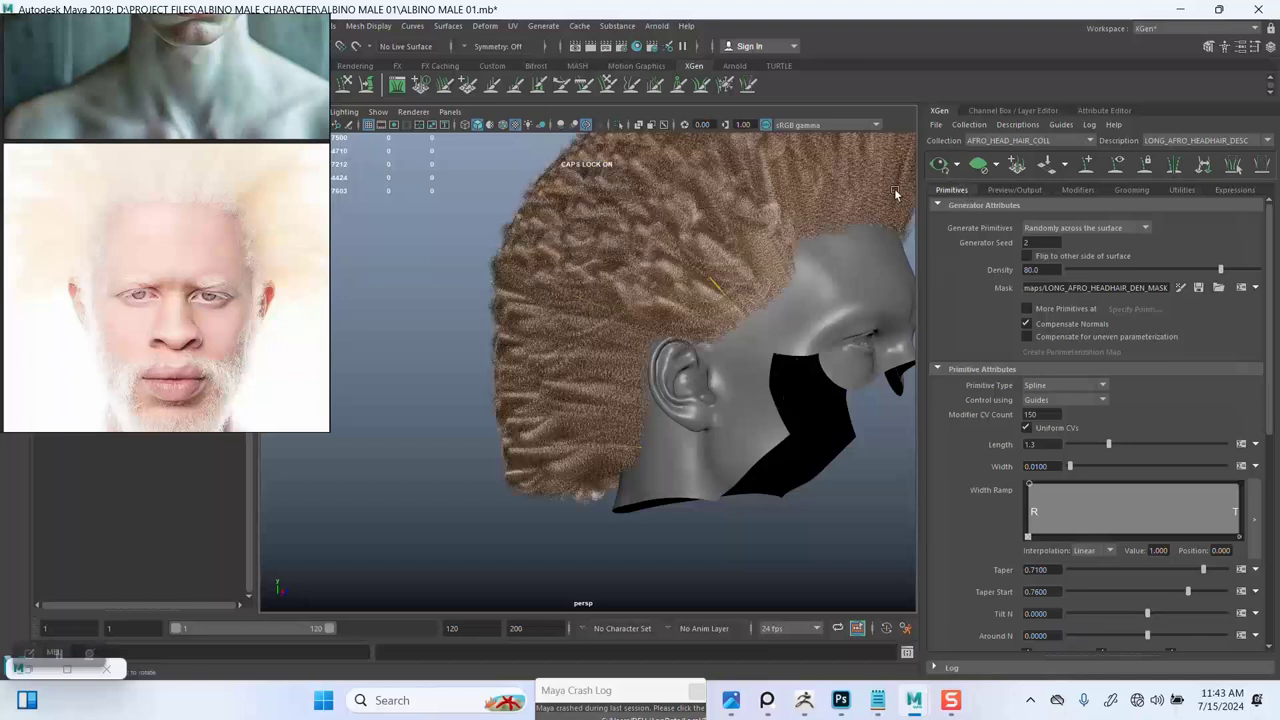
{"action": "left_click_drag", "start_coordinate": [682, 435], "coordinate": [650, 406], "text": "alt"}
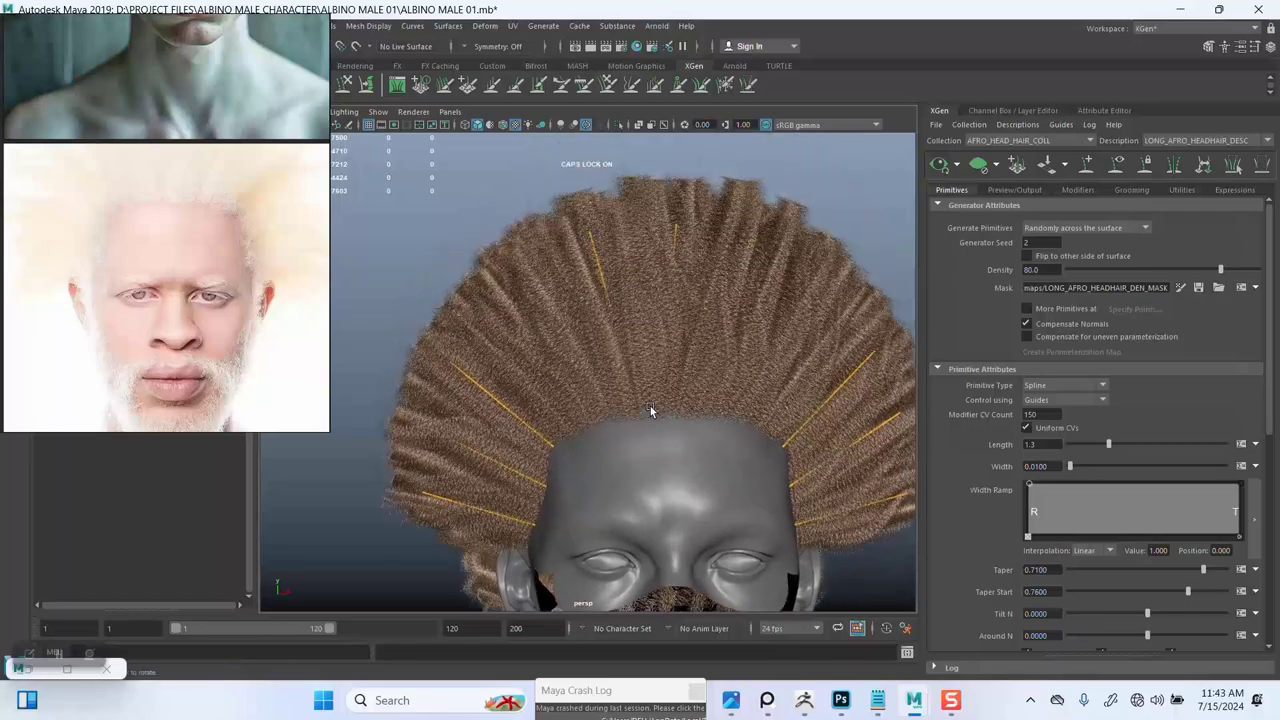
{"action": "right_click_drag", "start_coordinate": [650, 406], "coordinate": [647, 448], "text": "alt"}
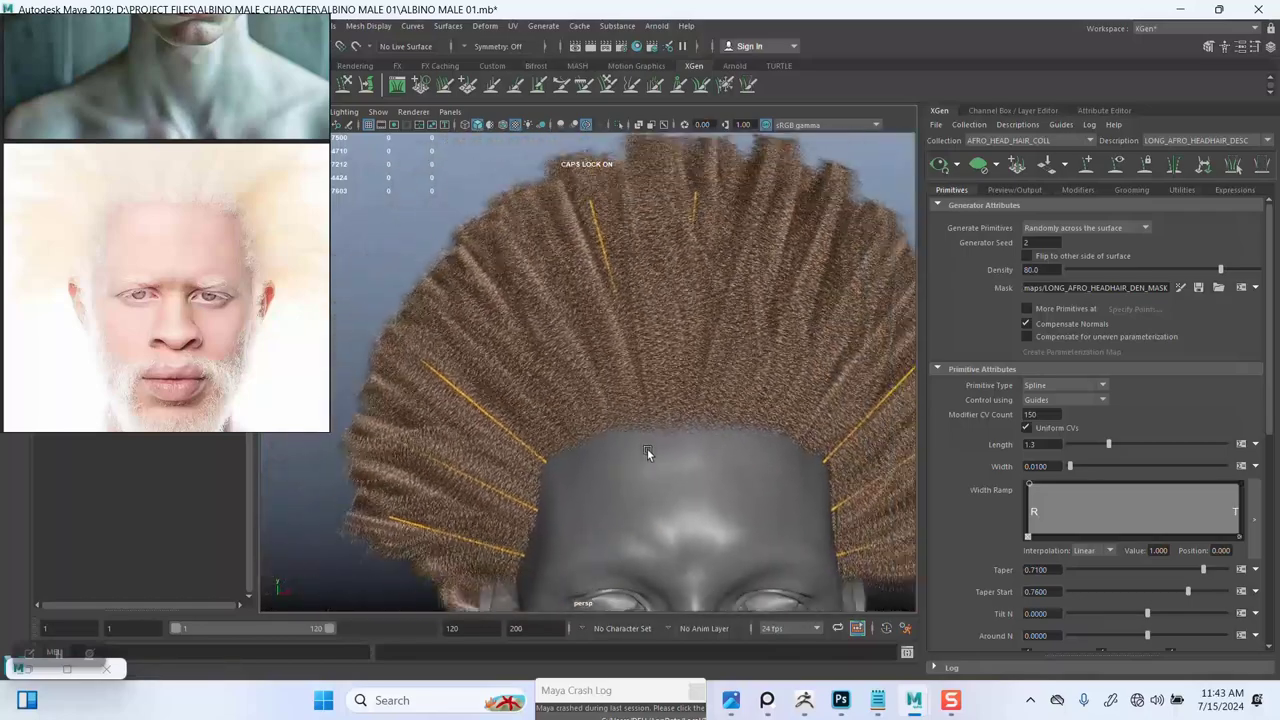
{"action": "left_click_drag", "start_coordinate": [647, 452], "coordinate": [680, 349], "text": "alt"}
Step: Return to the Coil2 modifier settings and hide the guides for an unobstructed view of the front hairline
{"action": "left_click", "coordinate": [1077, 189]}
{"action": "right_click_drag", "start_coordinate": [680, 349], "coordinate": [786, 378], "text": "alt"}
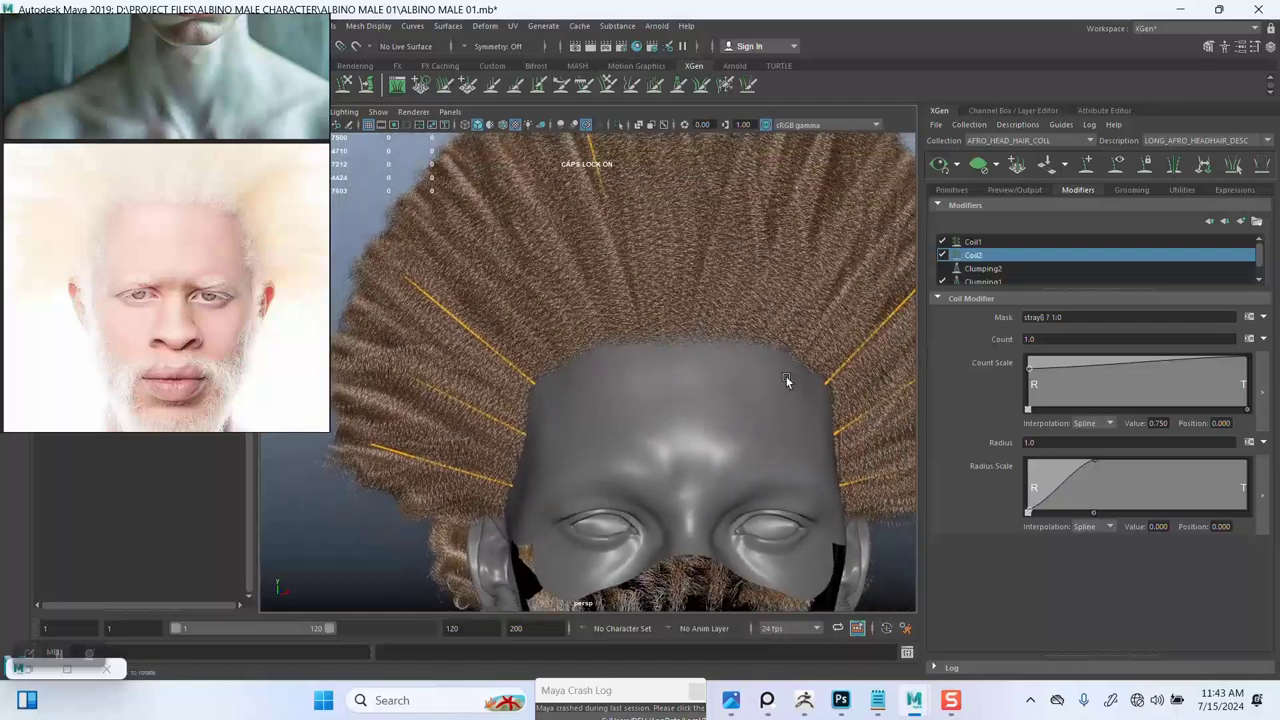
{"action": "left_click", "coordinate": [1117, 168]}
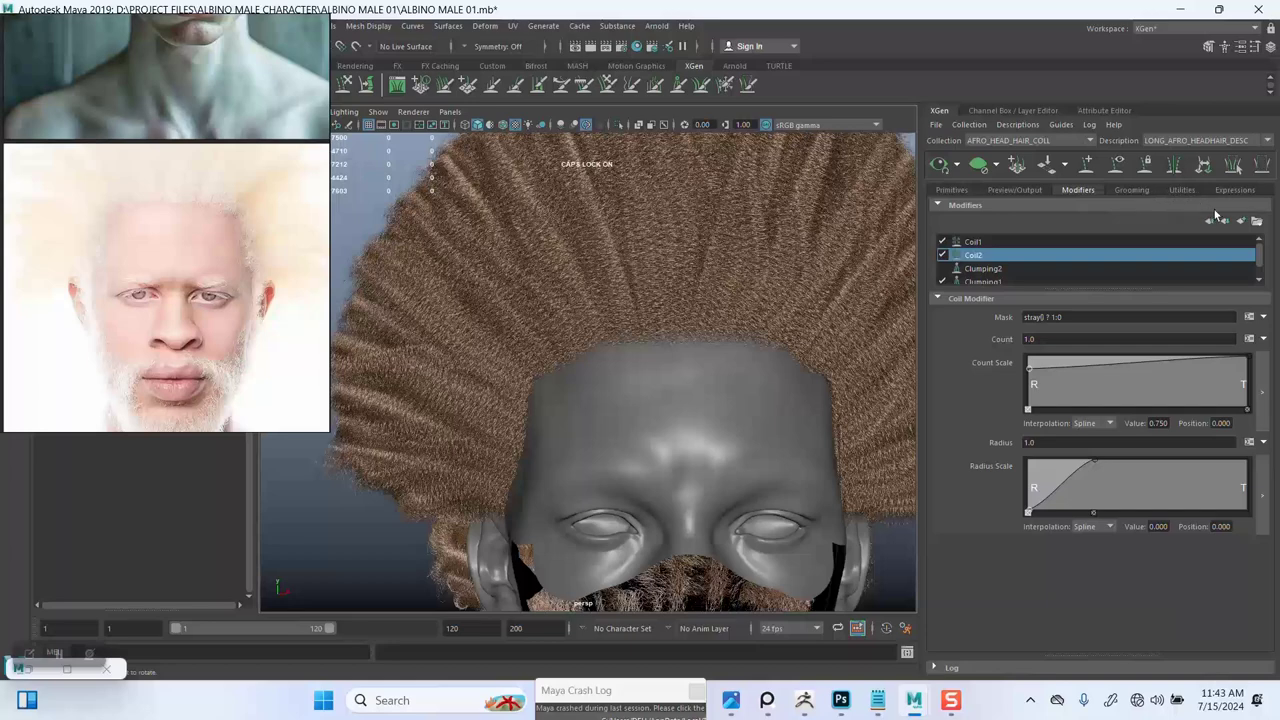
Step: Add a Noise modifier to the long afro hair description and view the front hairline up close
{"action": "left_click", "coordinate": [1242, 223]}
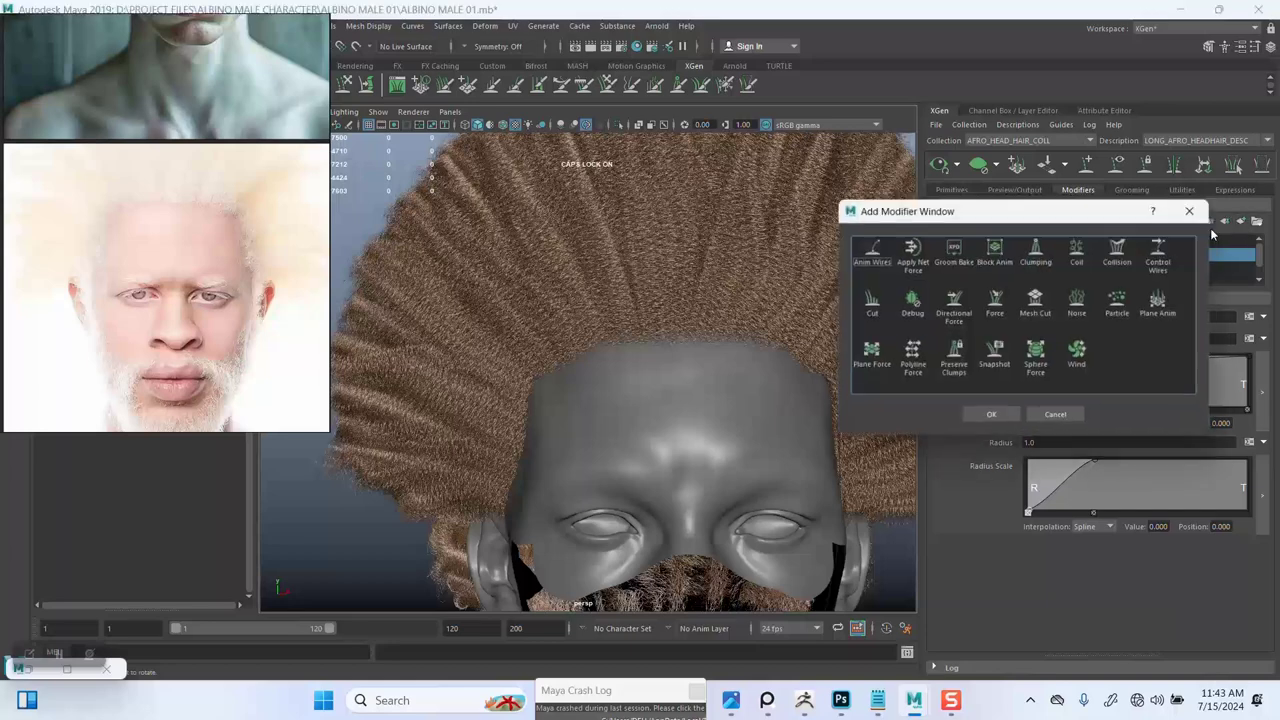
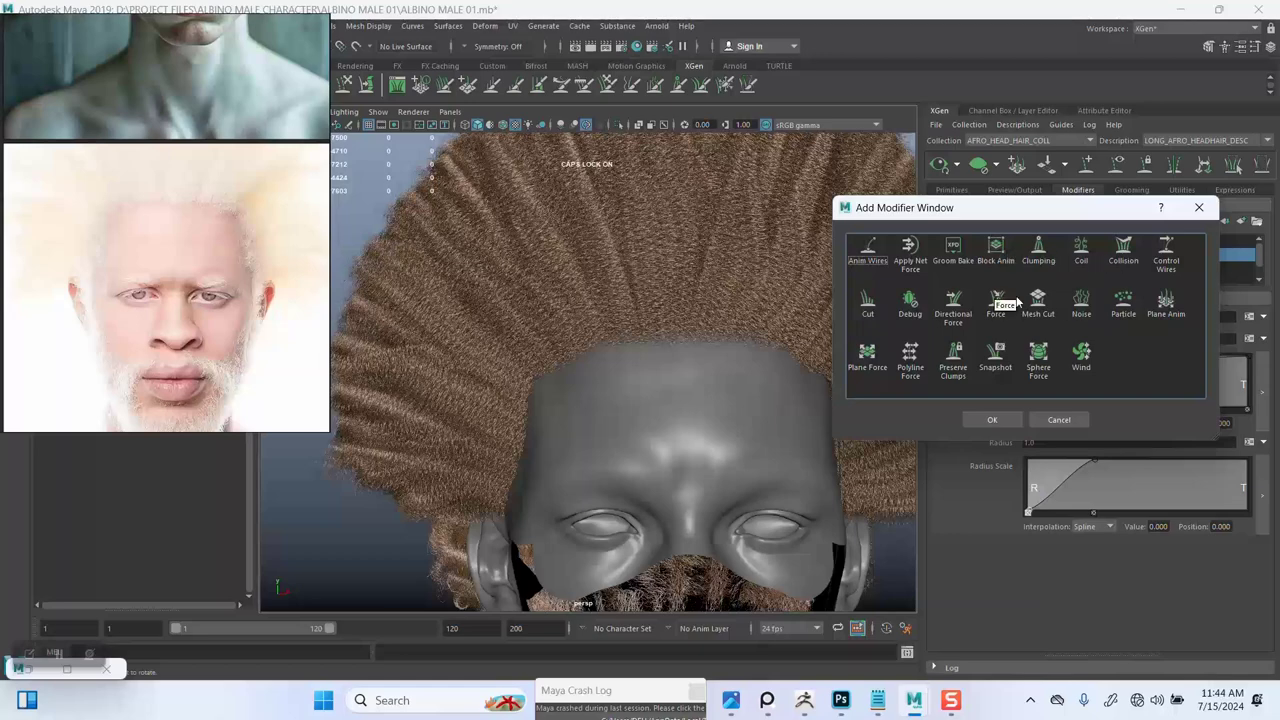
{"action": "left_click", "coordinate": [1082, 310]}
{"action": "left_click", "coordinate": [989, 420]}
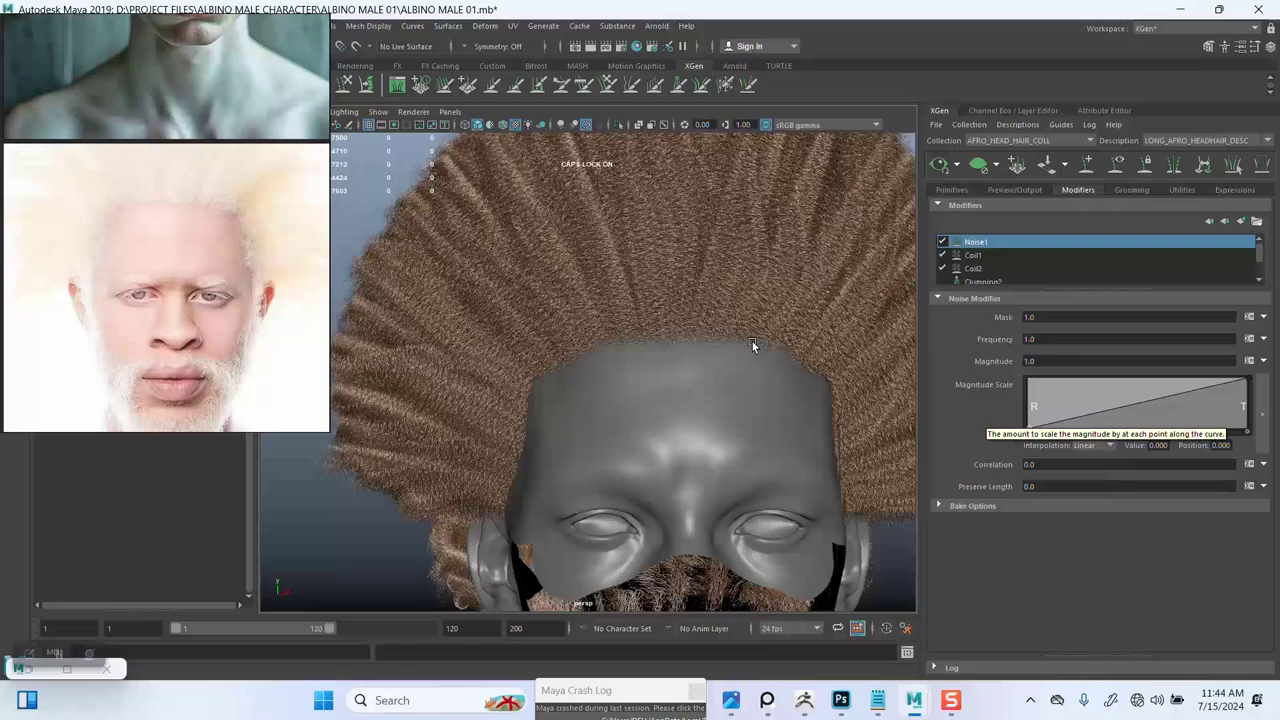
{"action": "scroll", "coordinate": [752, 341], "scroll_direction": "down", "scroll_amount": 2}
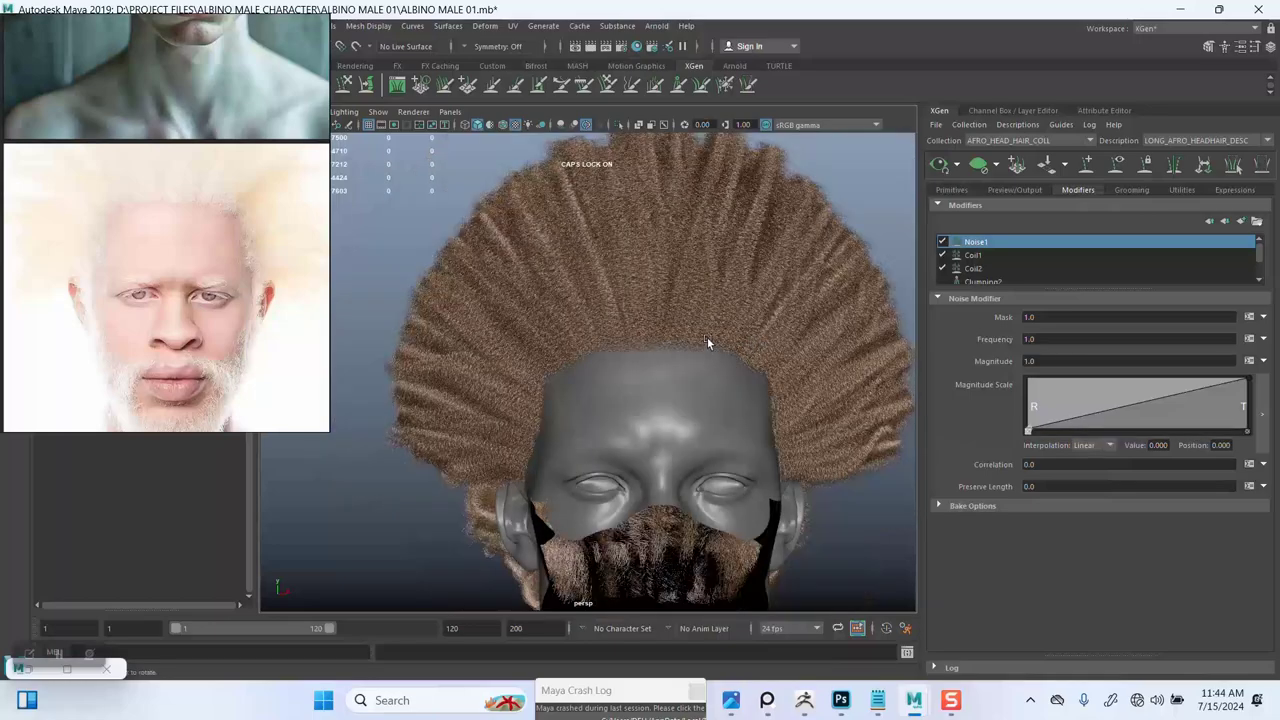
{"action": "right_click_drag", "start_coordinate": [707, 338], "coordinate": [731, 421], "text": "alt"}
{"action": "left_click_drag", "start_coordinate": [724, 341], "coordinate": [832, 356], "text": "alt"}
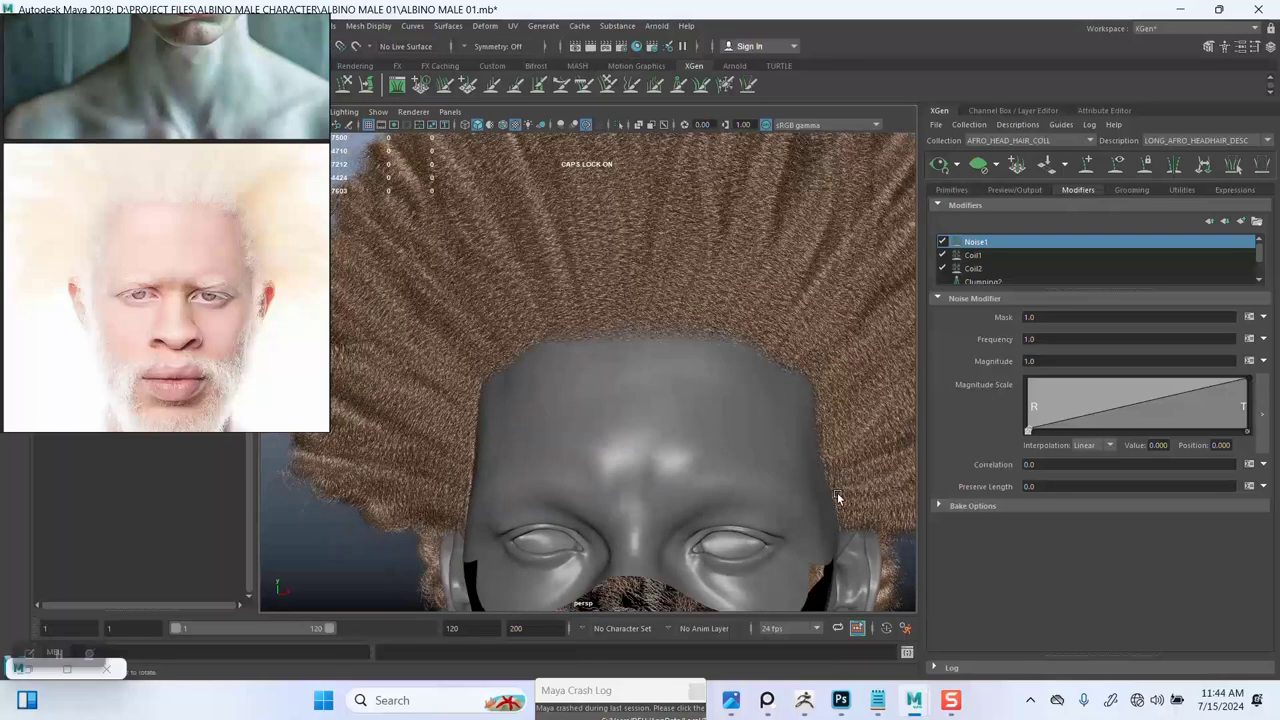
Step: Copy the noise frequency expression from the wecht.txt notes and set the Noise1 frequency to rand(0.0,1.3)
{"action": "left_click", "coordinate": [870, 694]}
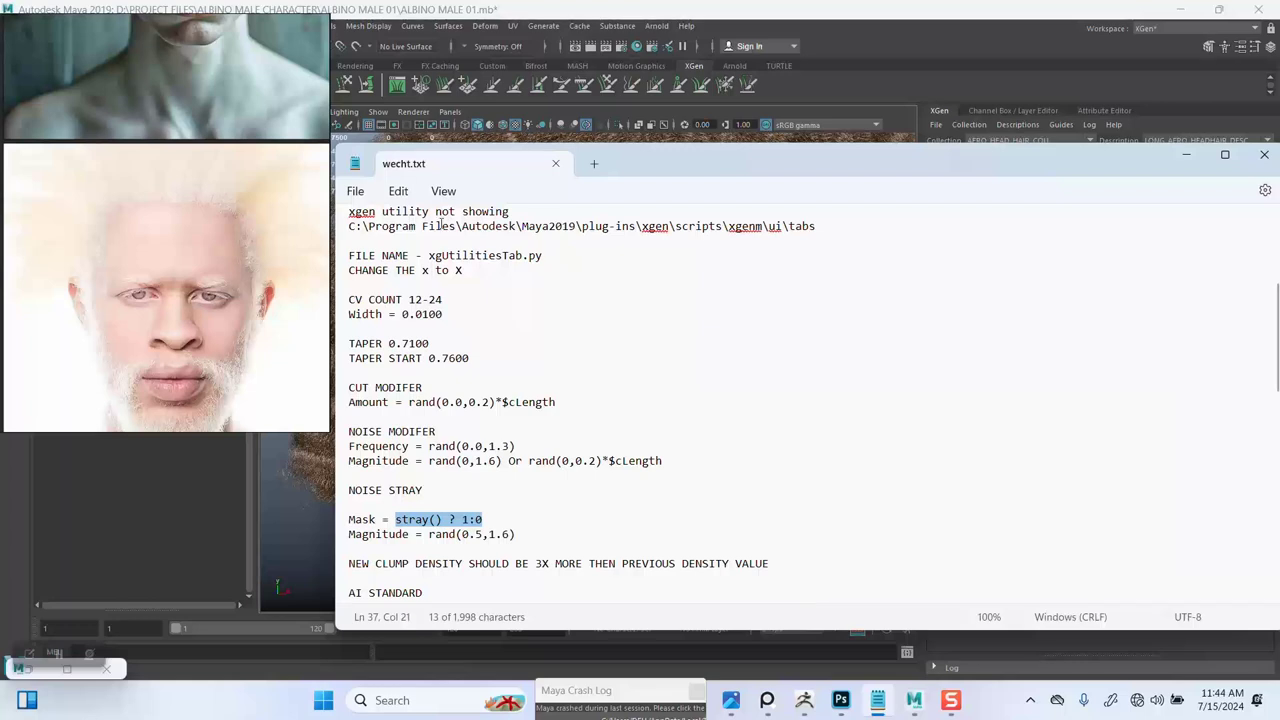
{"action": "left_click", "coordinate": [443, 191]}
{"action": "left_click", "coordinate": [698, 294]}
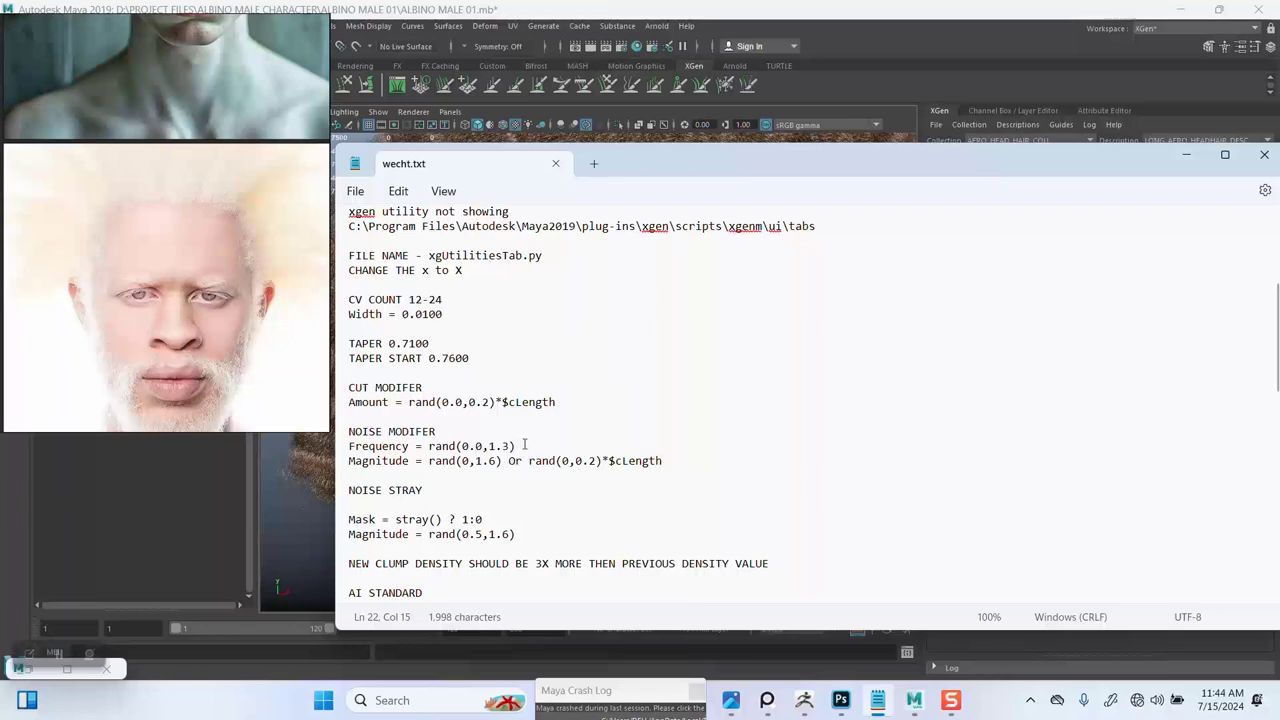
{"action": "left_click_drag", "start_coordinate": [514, 446], "coordinate": [428, 446]}
{"action": "key", "text": "ctrl+c"}
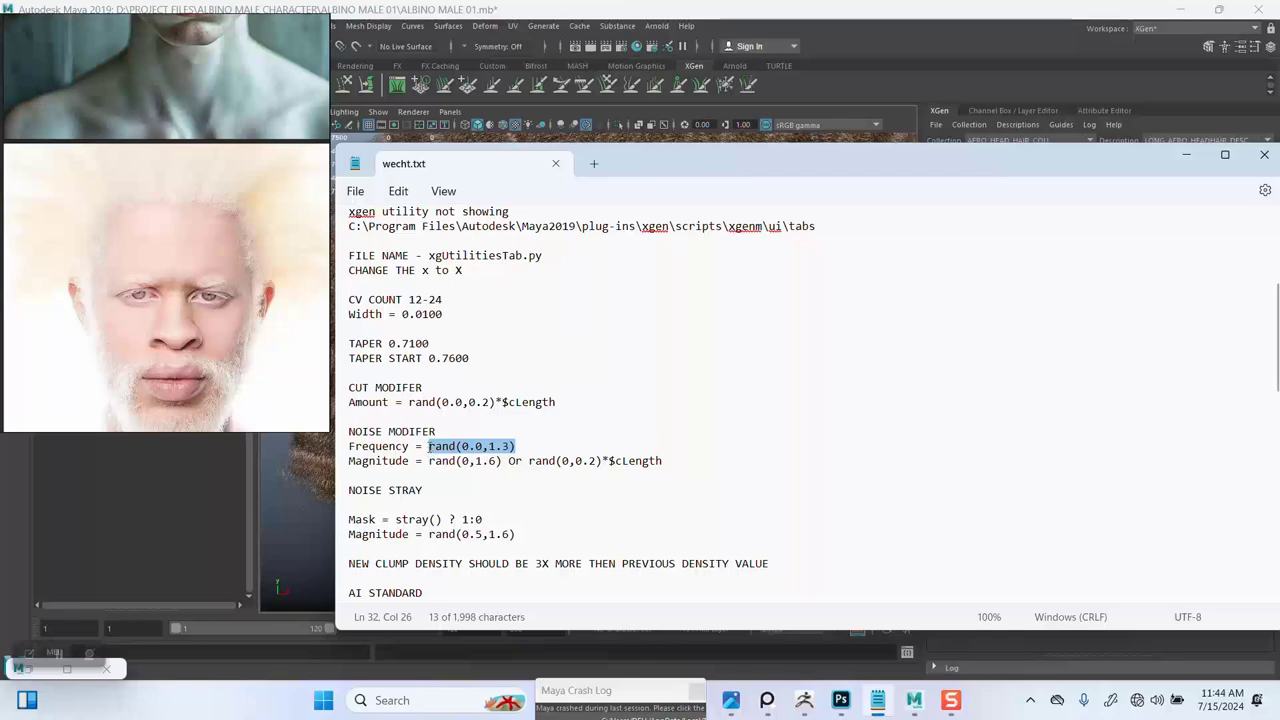
{"action": "left_click", "coordinate": [1187, 158]}
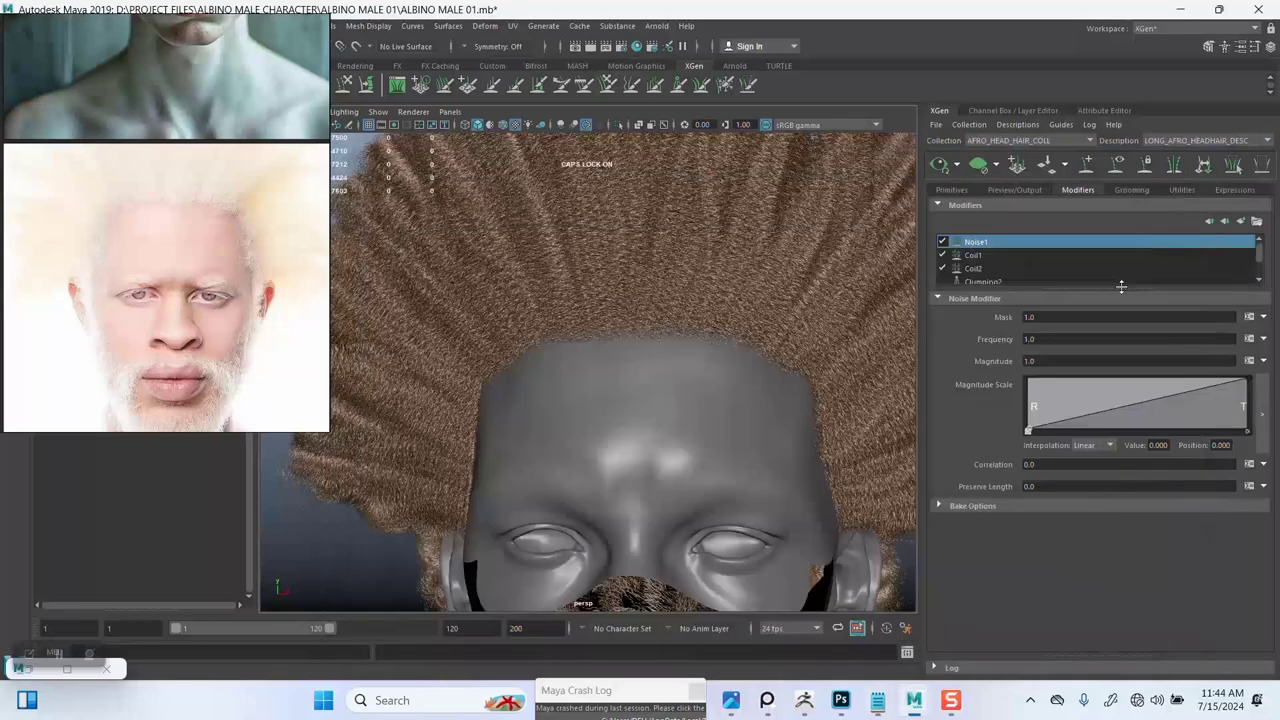
{"action": "left_click", "coordinate": [1018, 339]}
{"action": "key", "text": "ctrl+v"}
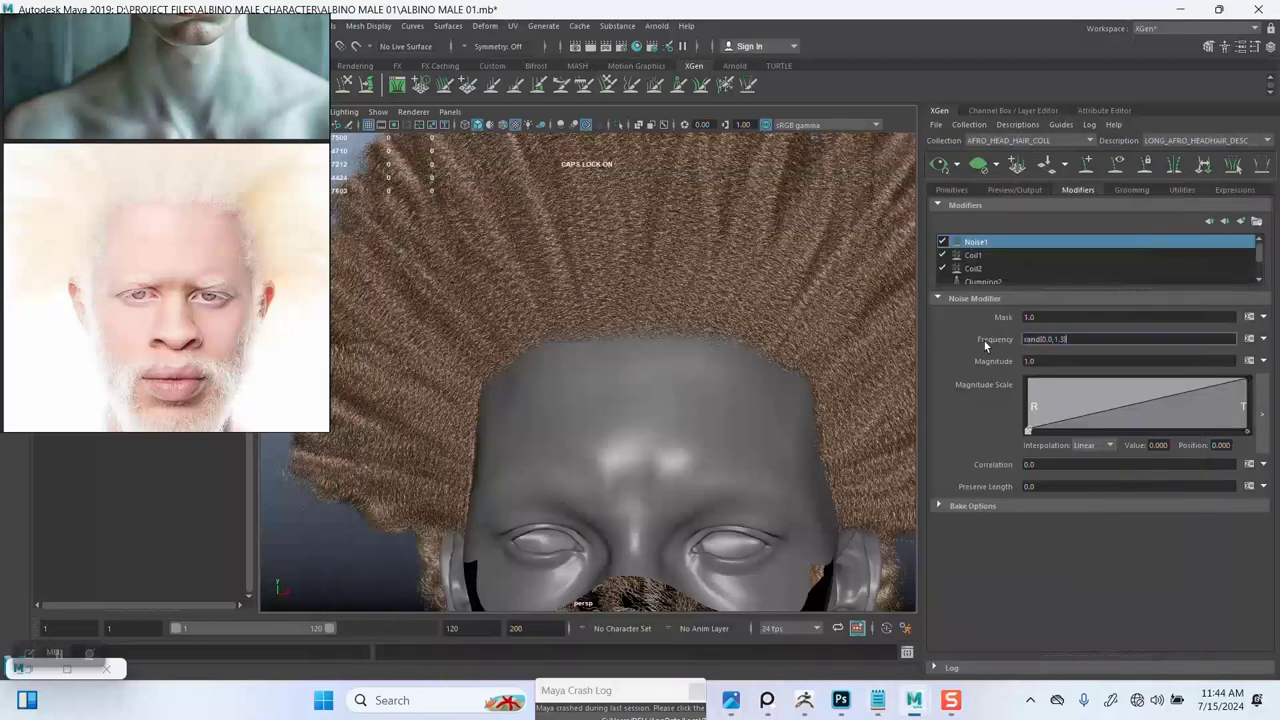
{"action": "key", "text": "Return"}
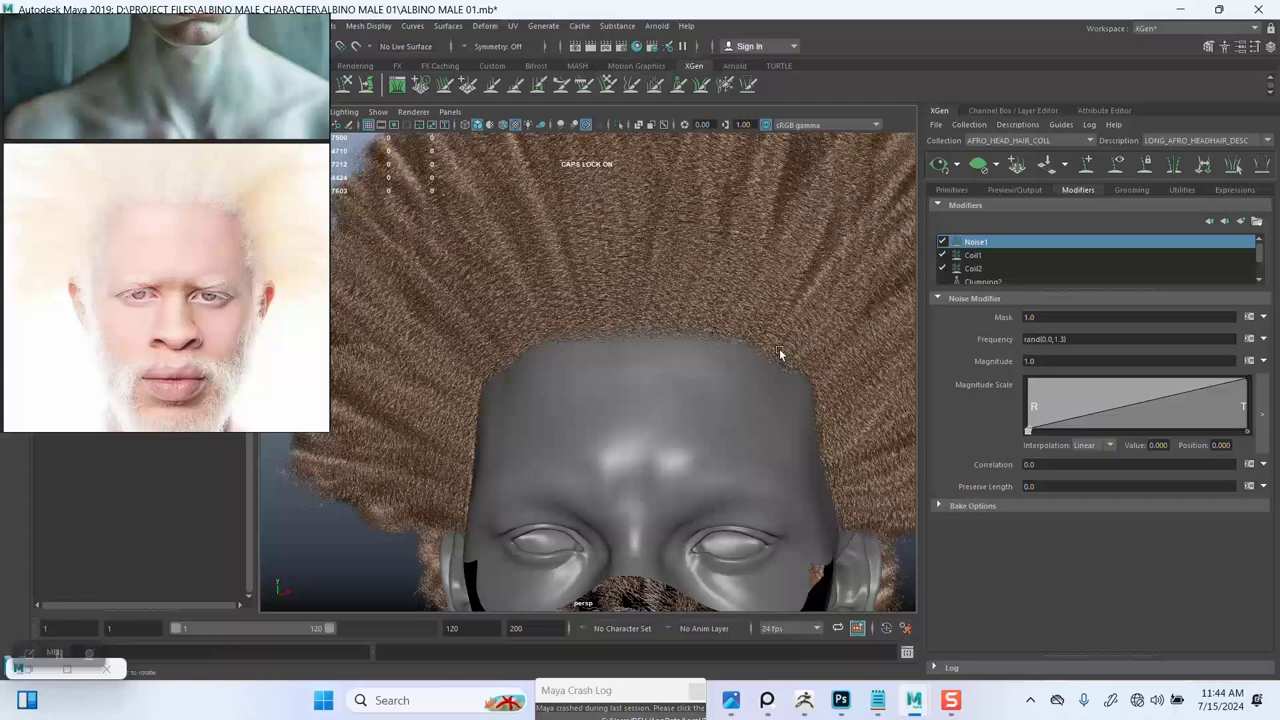
Step: Copy the noise magnitude expression from the notes and set the Noise1 magnitude to rand(0,1.6)
{"action": "left_click", "coordinate": [877, 700]}
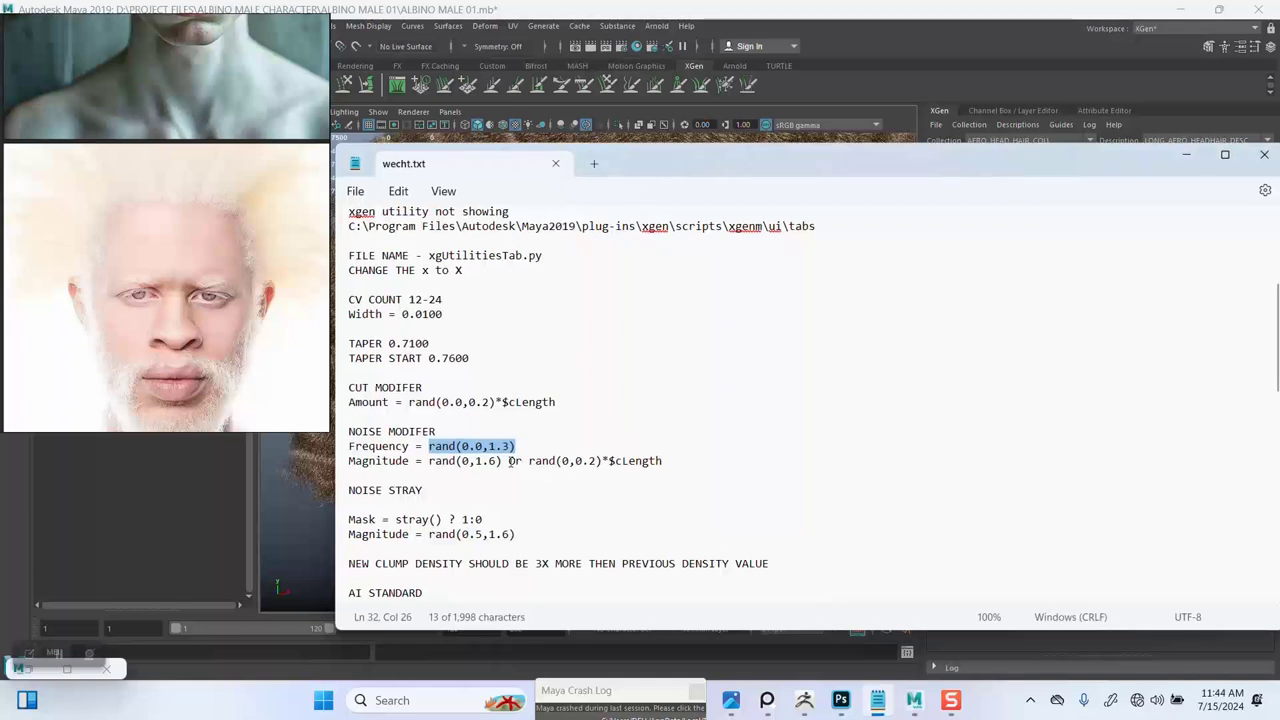
{"action": "left_click_drag", "start_coordinate": [665, 461], "coordinate": [428, 461]}
{"action": "key", "text": "ctrl+c"}
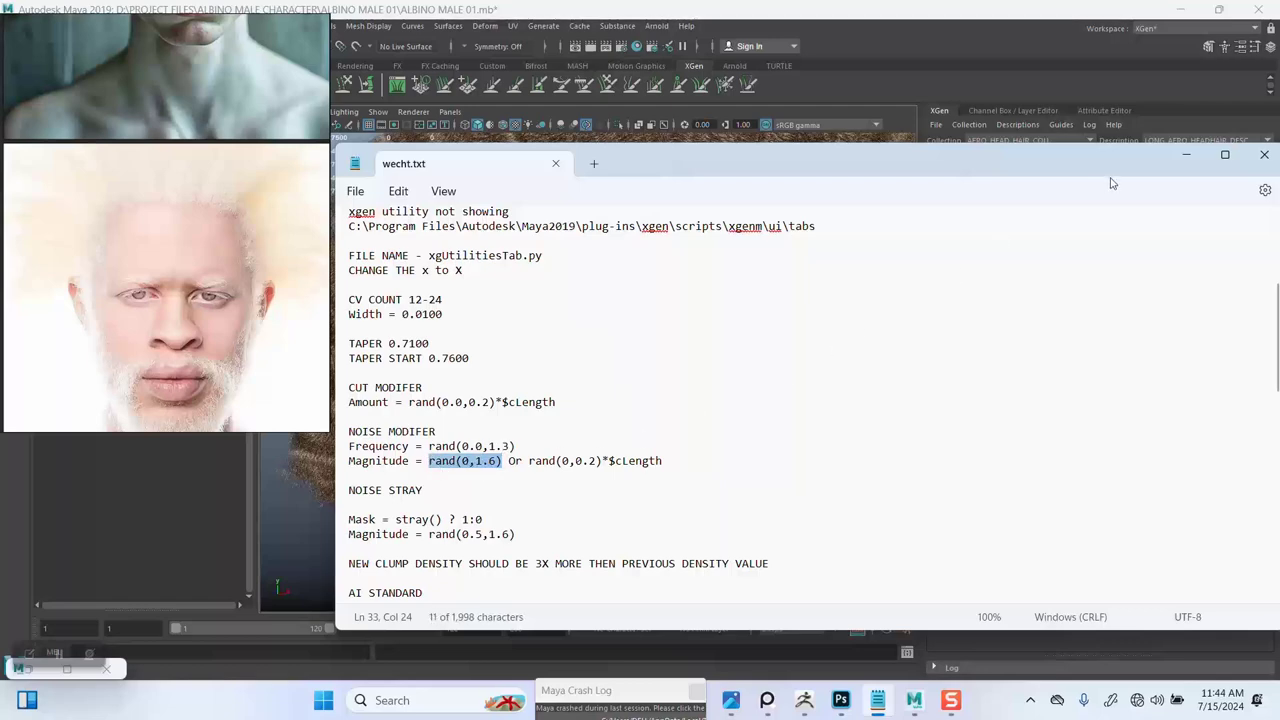
{"action": "left_click", "coordinate": [1189, 155]}
{"action": "double_click", "coordinate": [1062, 360]}
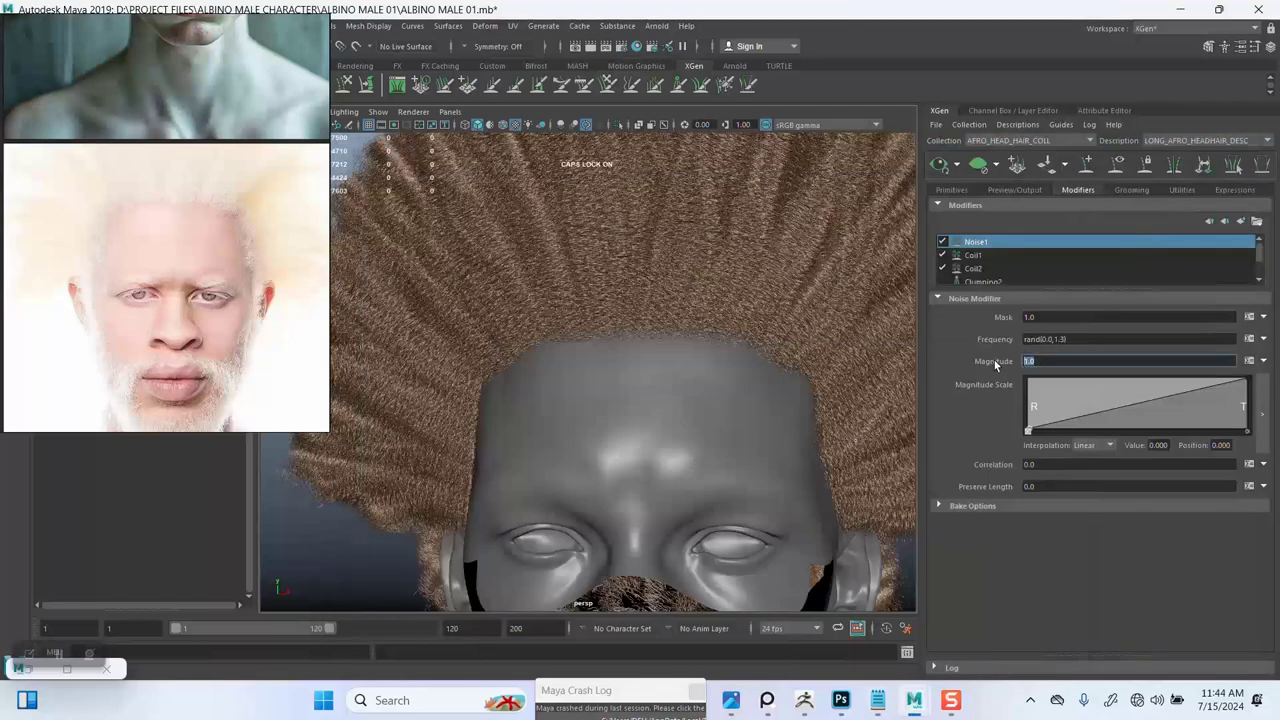
{"action": "key", "text": "ctrl+v"}
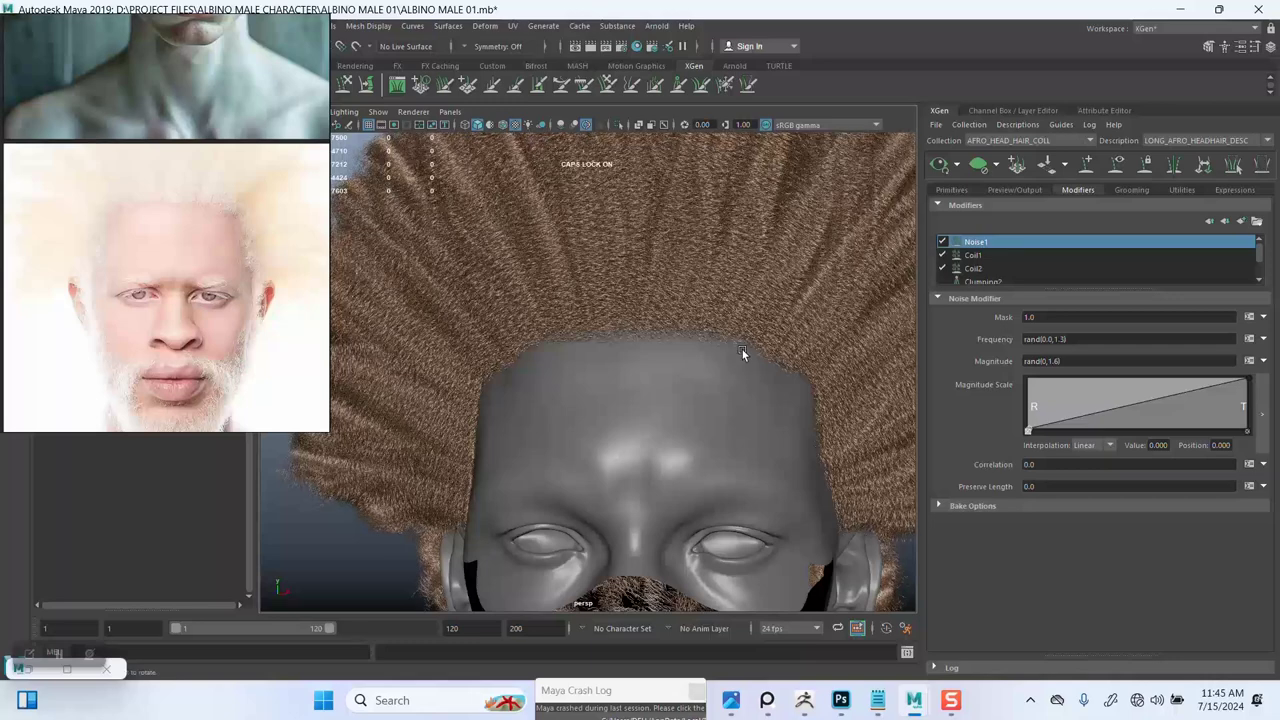
Step: Change the Noise1 magnitude expression to rand(0,5) and check the hair from the side and front
{"action": "left_click", "coordinate": [1058, 361]}
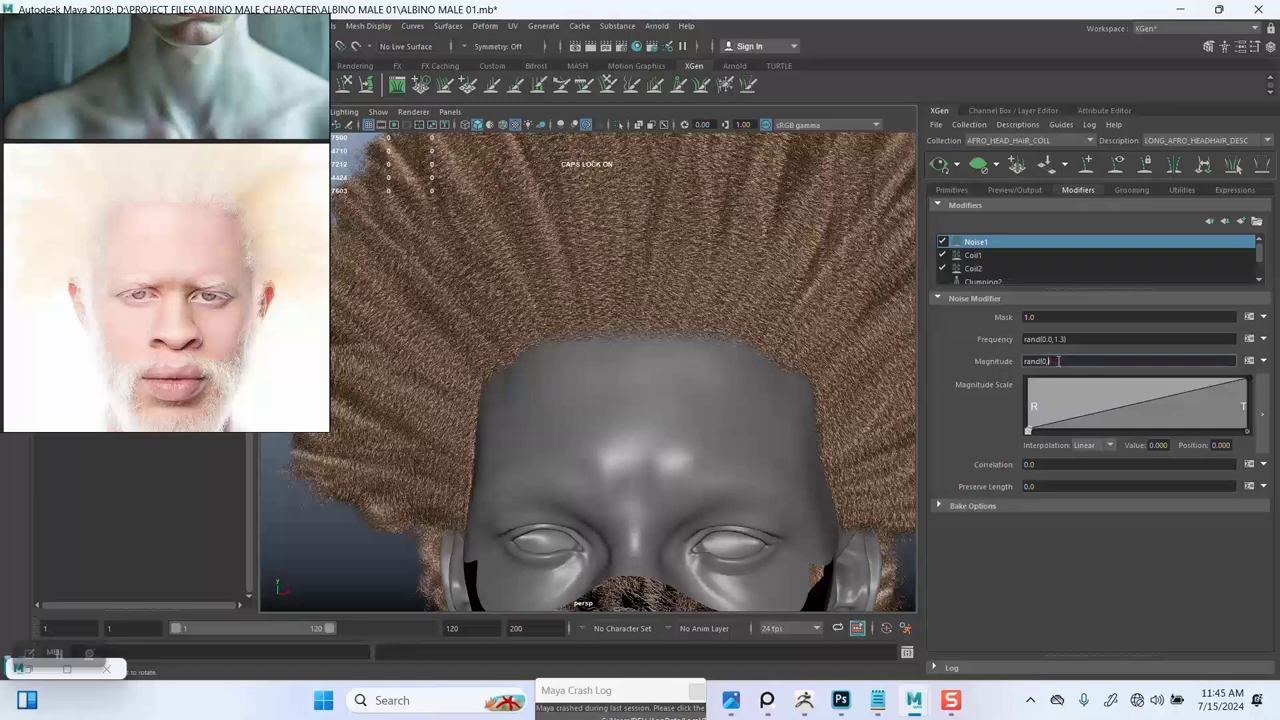
{"action": "key", "text": "Return"}
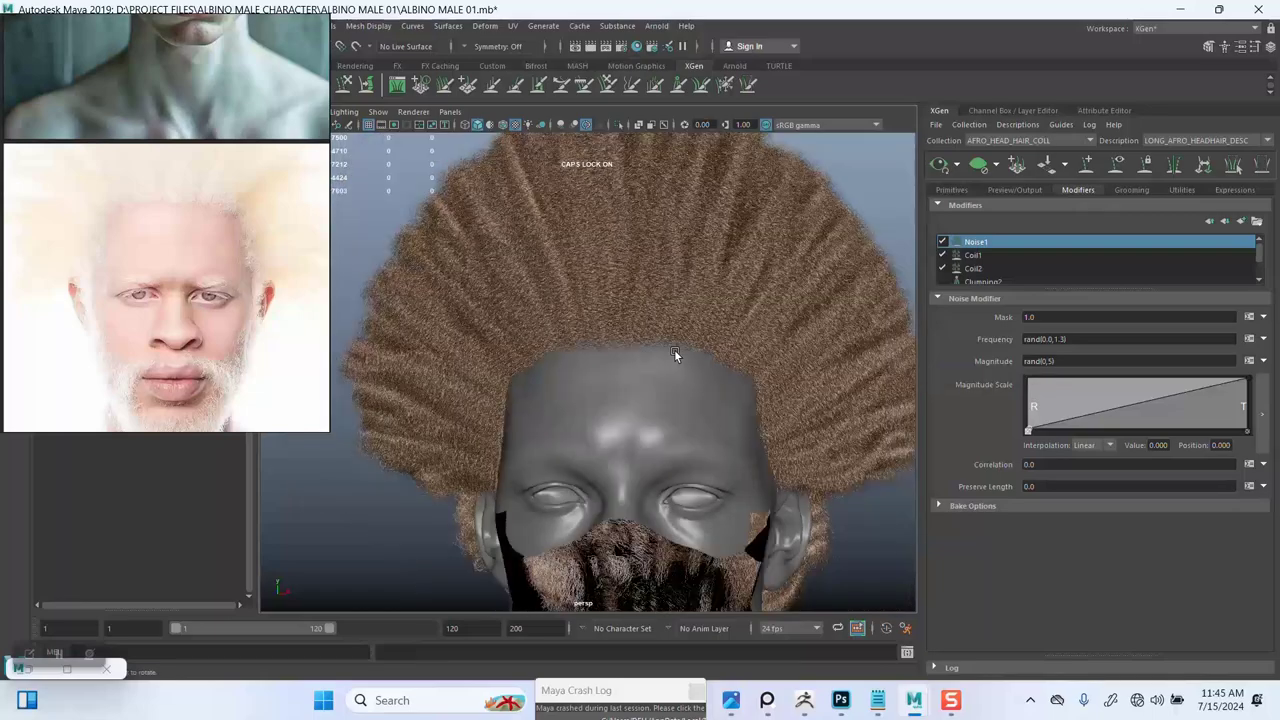
{"action": "left_click_drag", "start_coordinate": [658, 374], "coordinate": [706, 375], "text": "alt"}
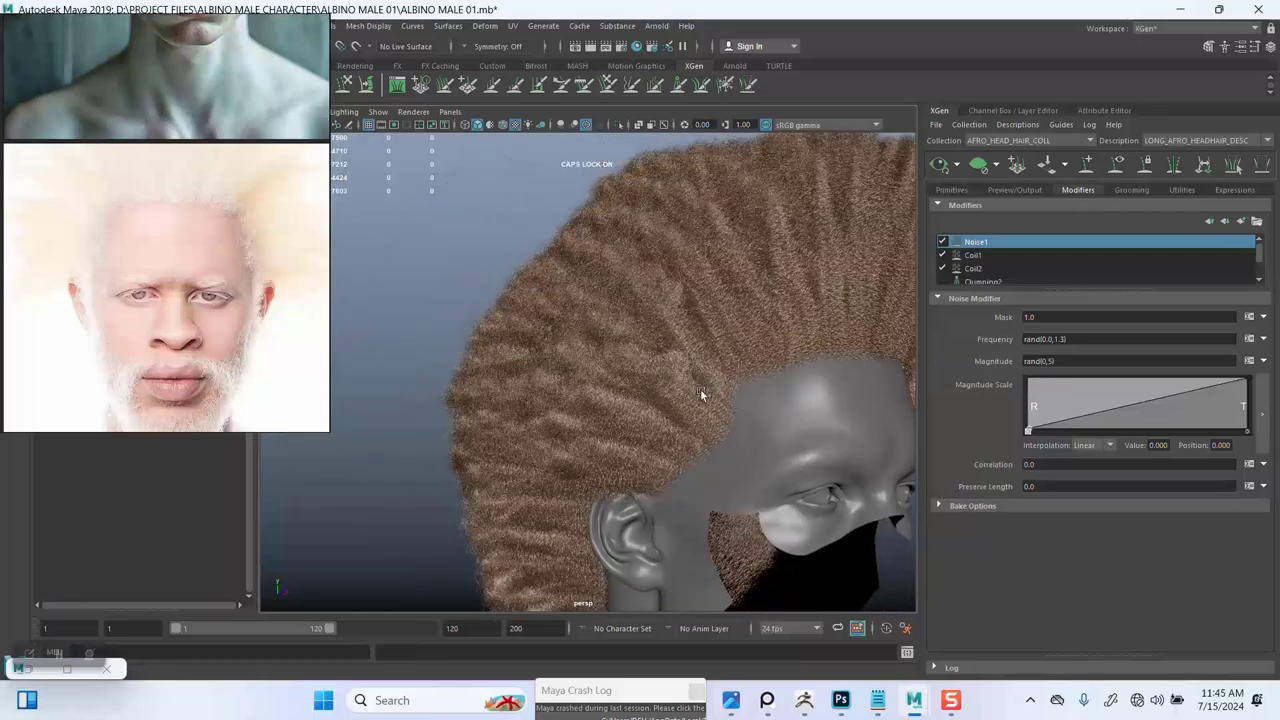
{"action": "right_click_drag", "start_coordinate": [700, 389], "coordinate": [638, 420], "text": "alt"}
{"action": "left_click_drag", "start_coordinate": [638, 420], "coordinate": [692, 418], "text": "alt"}
{"action": "right_click_drag", "start_coordinate": [692, 418], "coordinate": [609, 357], "text": "alt"}
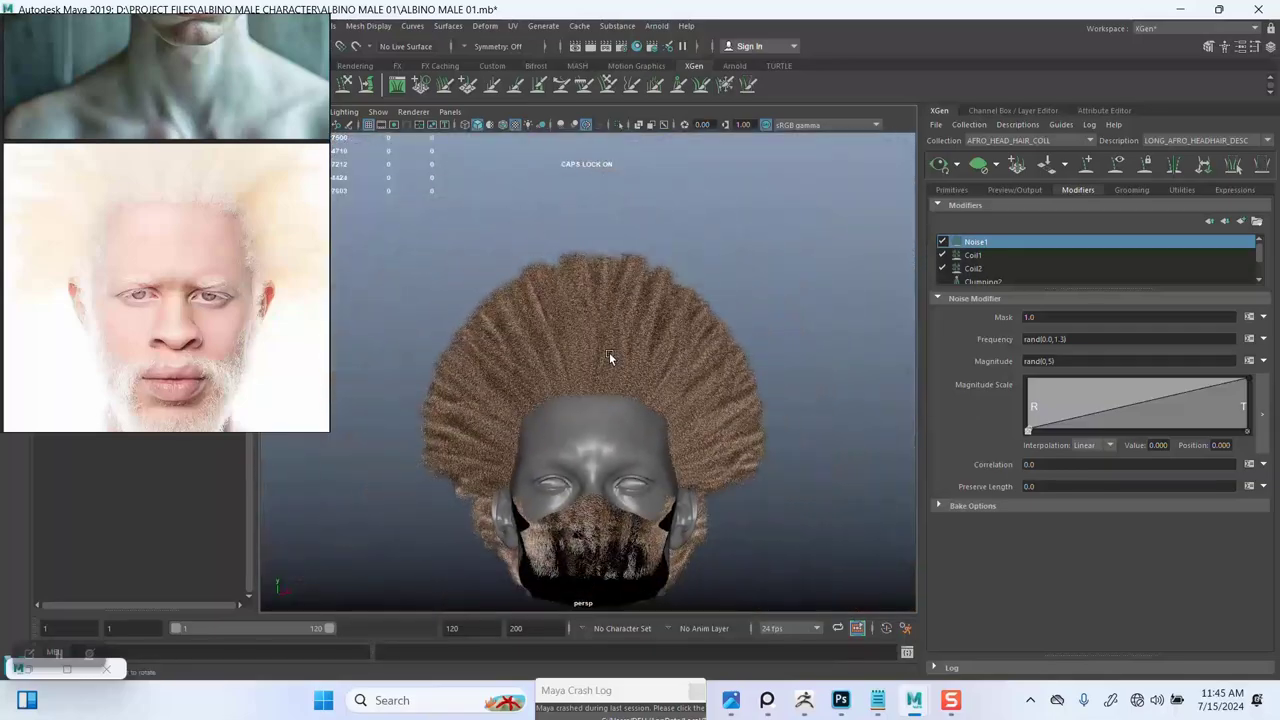
Step: Compare the groomed hair with the reference photo of the bearded man with windswept white afro hair
{"action": "scroll", "coordinate": [241, 305], "scroll_direction": "down", "scroll_amount": 2}
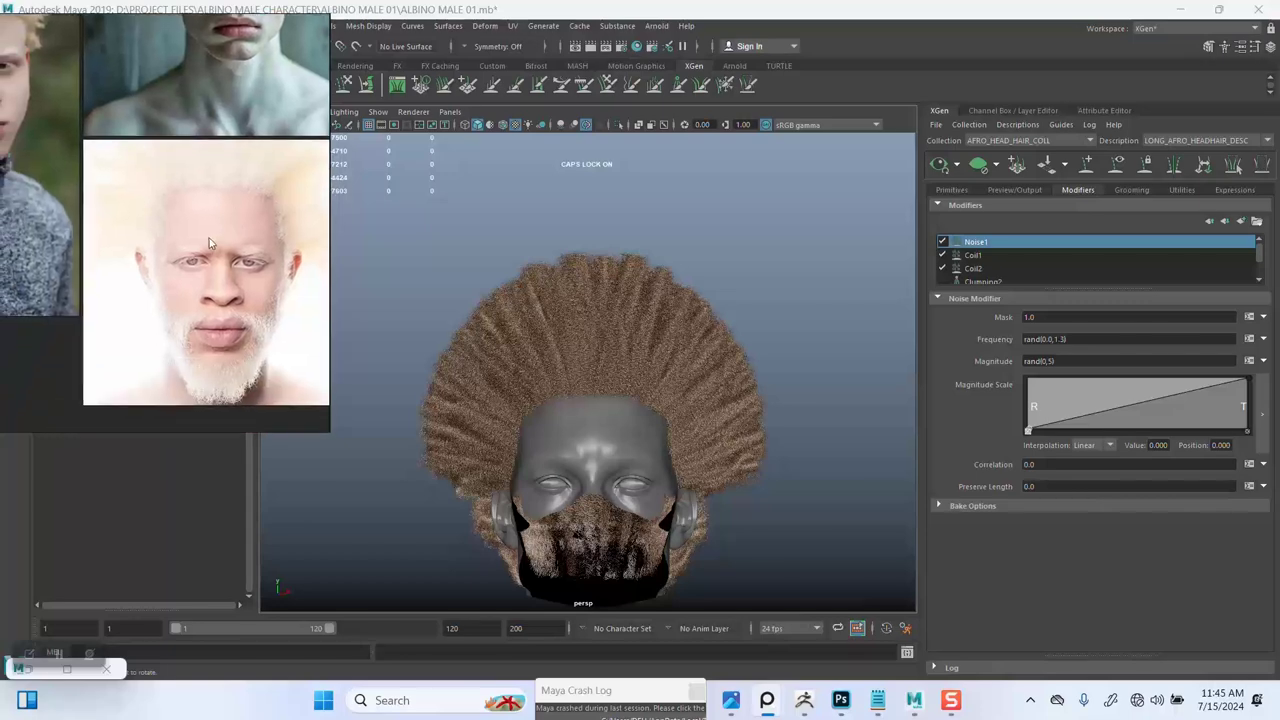
{"action": "scroll", "coordinate": [183, 244], "scroll_direction": "down", "scroll_amount": 6}
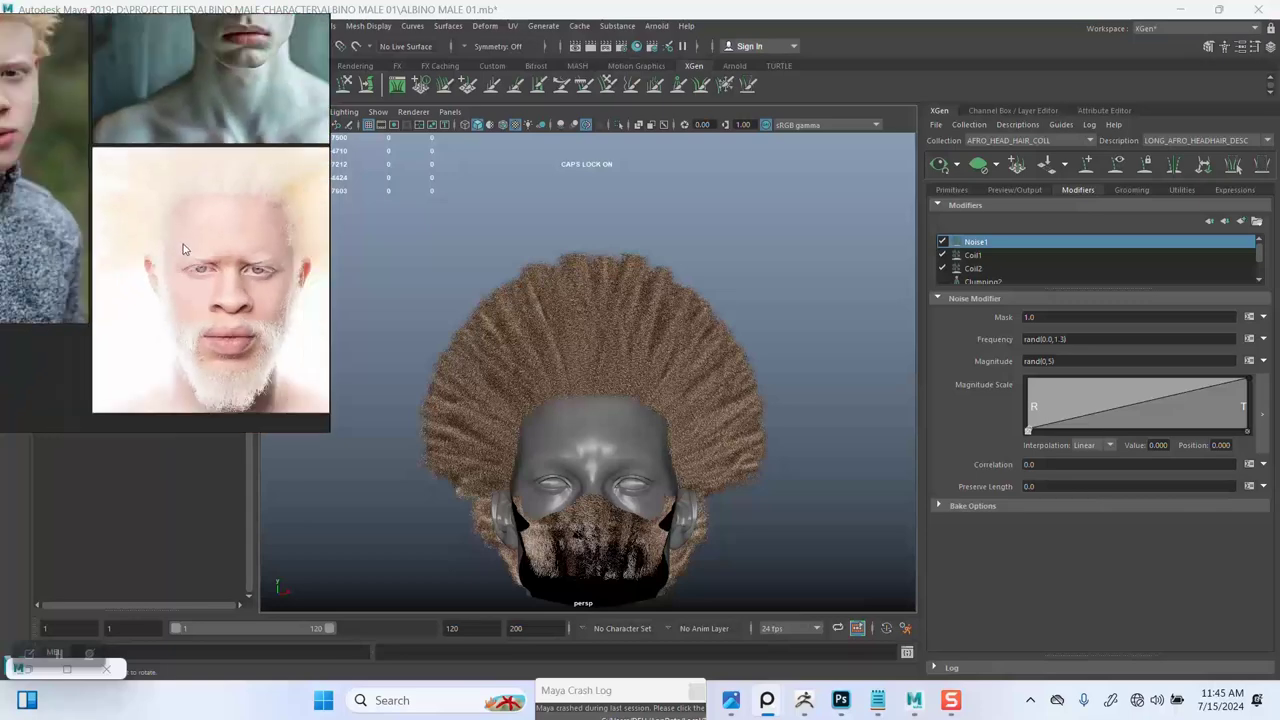
{"action": "middle_click_drag", "start_coordinate": [183, 244], "coordinate": [113, 318]}
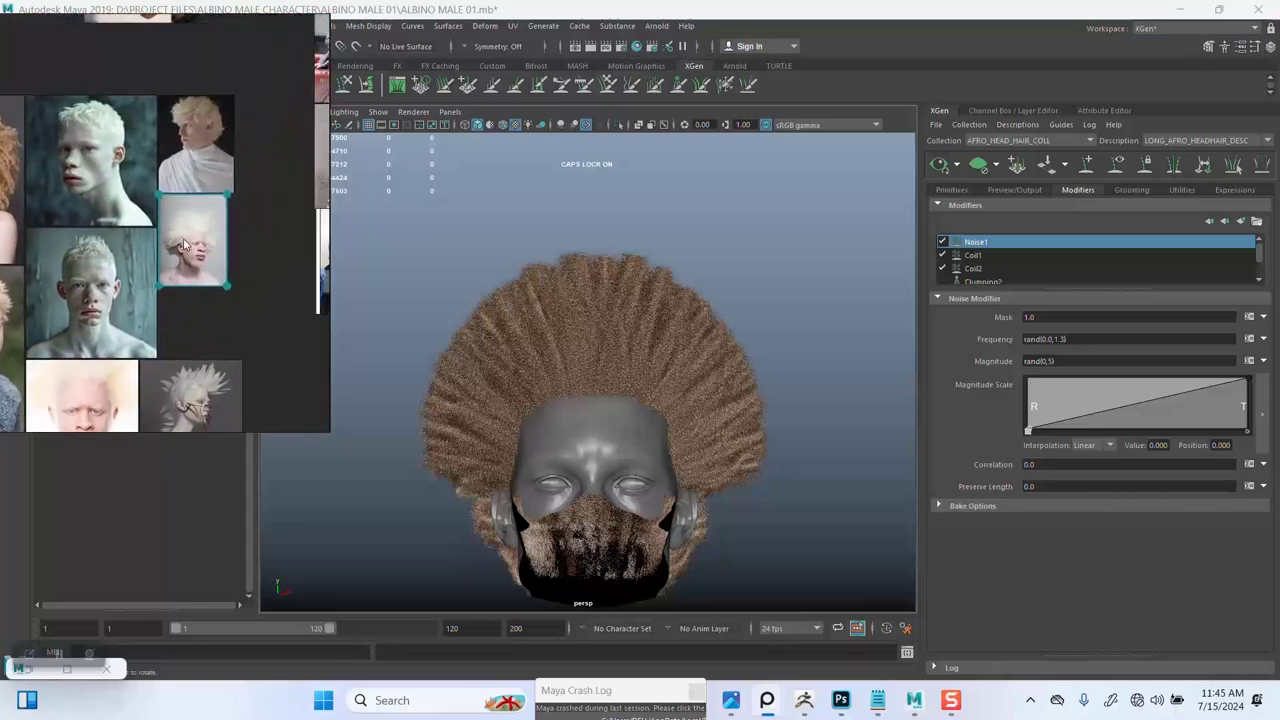
{"action": "scroll", "coordinate": [190, 200], "scroll_direction": "up", "scroll_amount": 4}
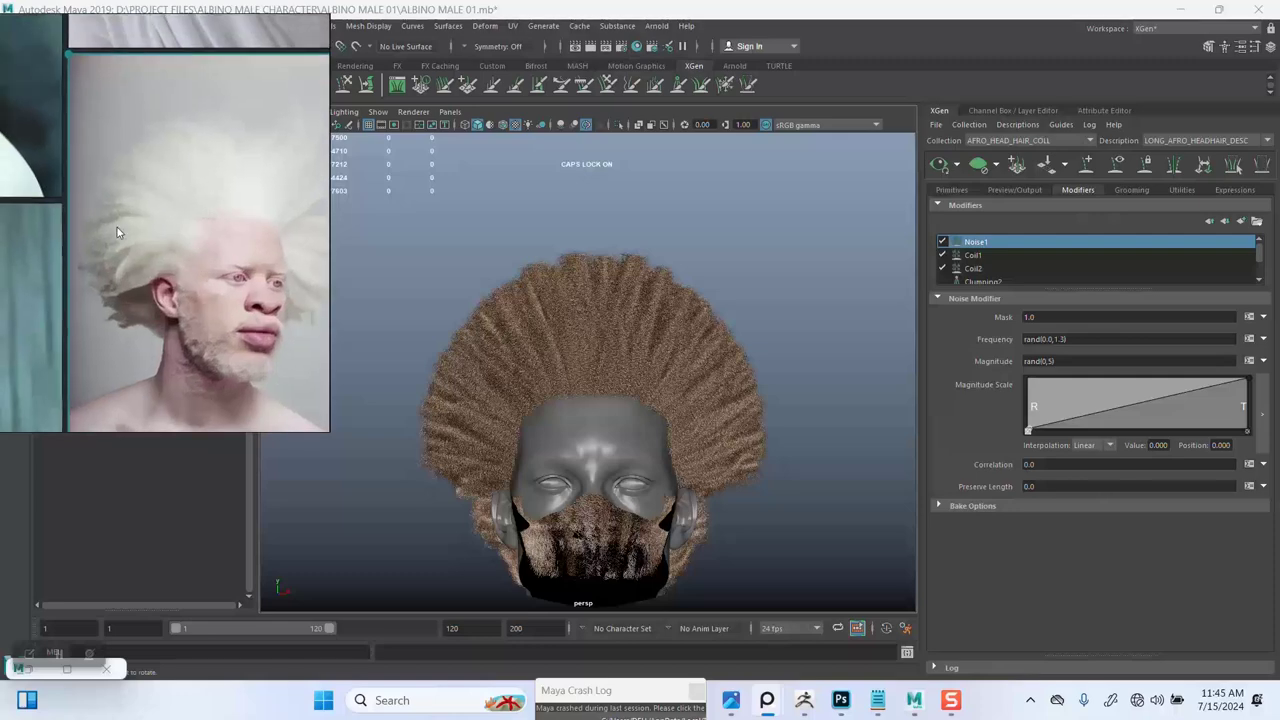
{"action": "scroll", "coordinate": [125, 232], "scroll_direction": "up", "scroll_amount": 2}
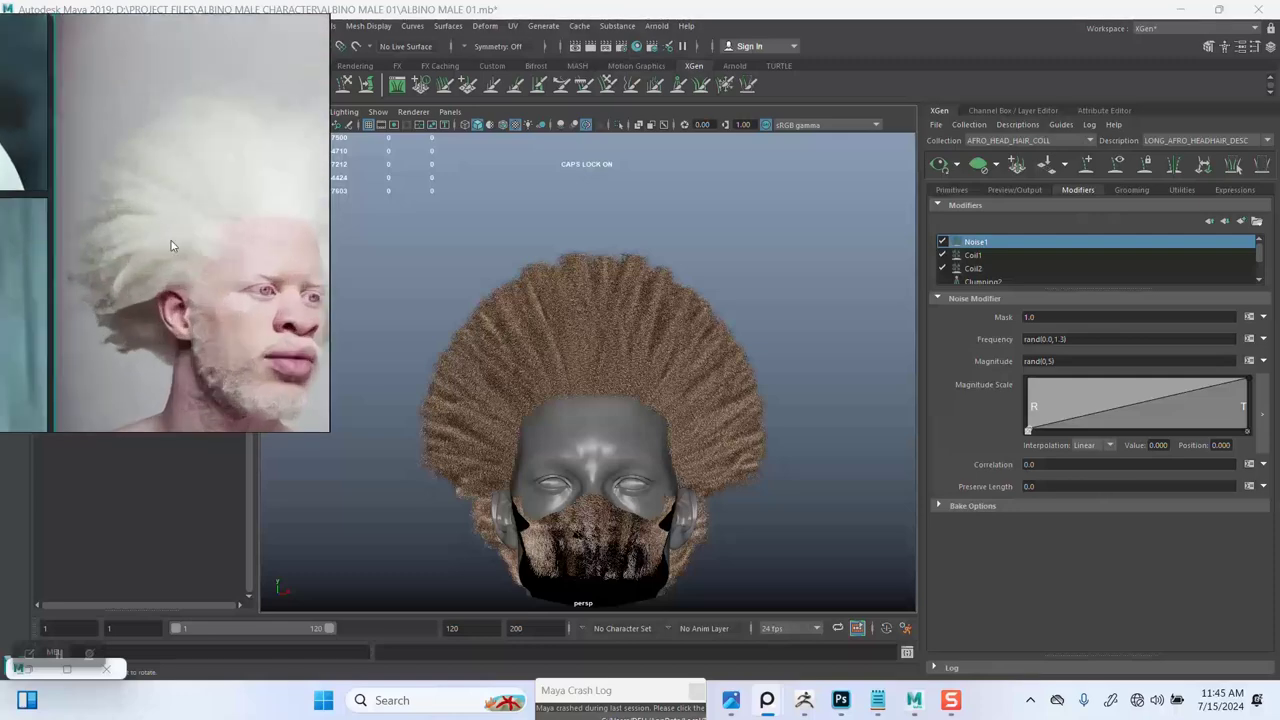
{"action": "scroll", "coordinate": [726, 470], "scroll_direction": "up", "scroll_amount": 5}
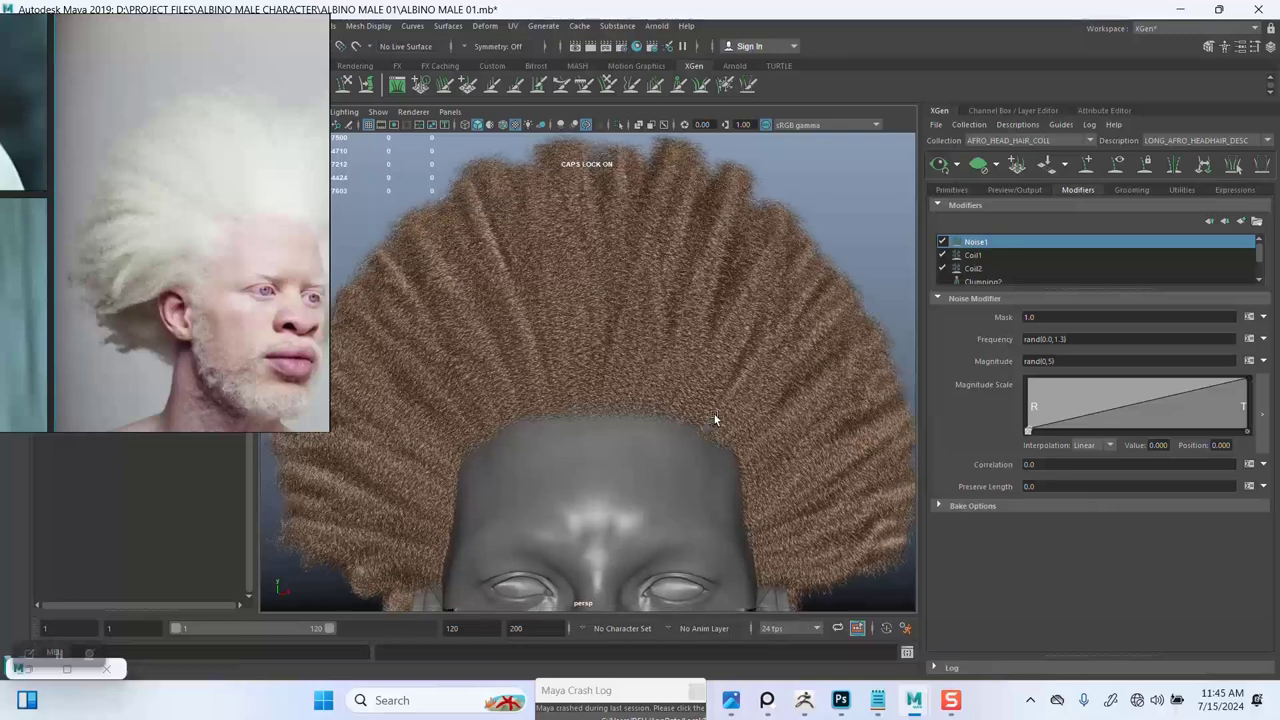
{"action": "scroll", "coordinate": [1003, 285], "scroll_direction": "down", "scroll_amount": 1}
Step: Regenerate the Clumping1 points, trying a density of 0.2 before settling on 0.3, and save the clumping maps
{"action": "left_click", "coordinate": [983, 268]}
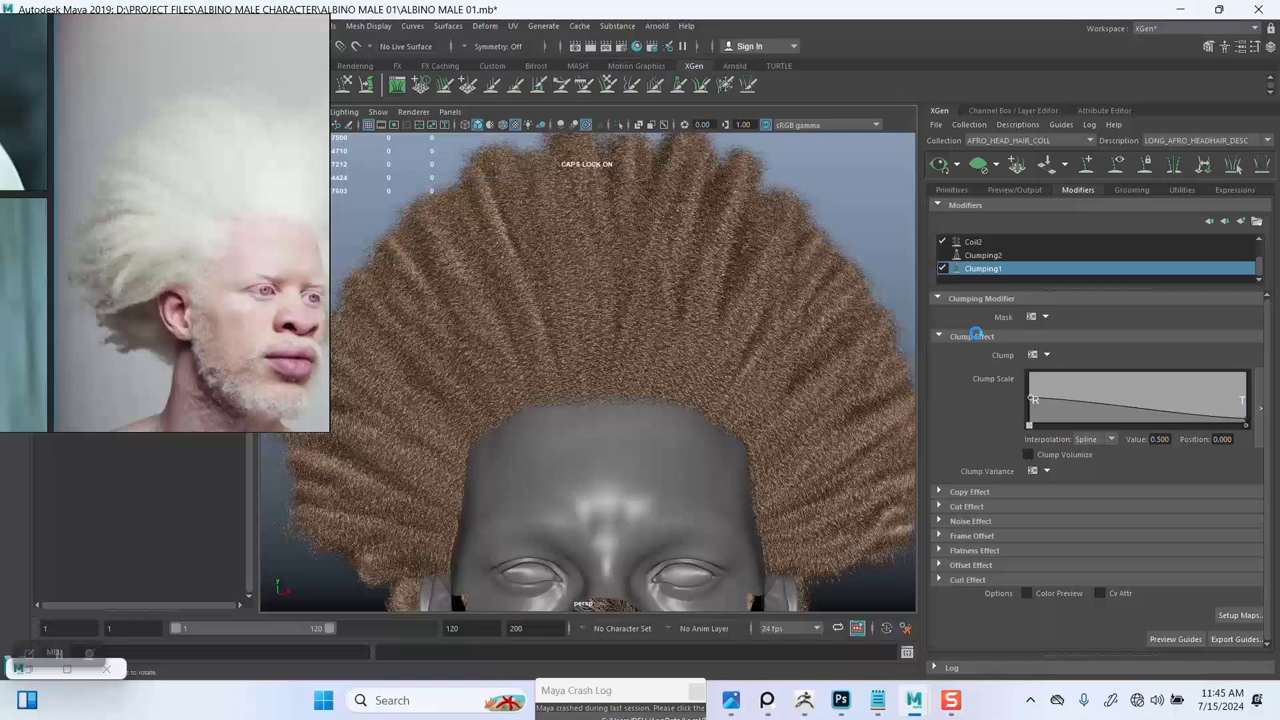
{"action": "left_click", "coordinate": [1231, 615]}
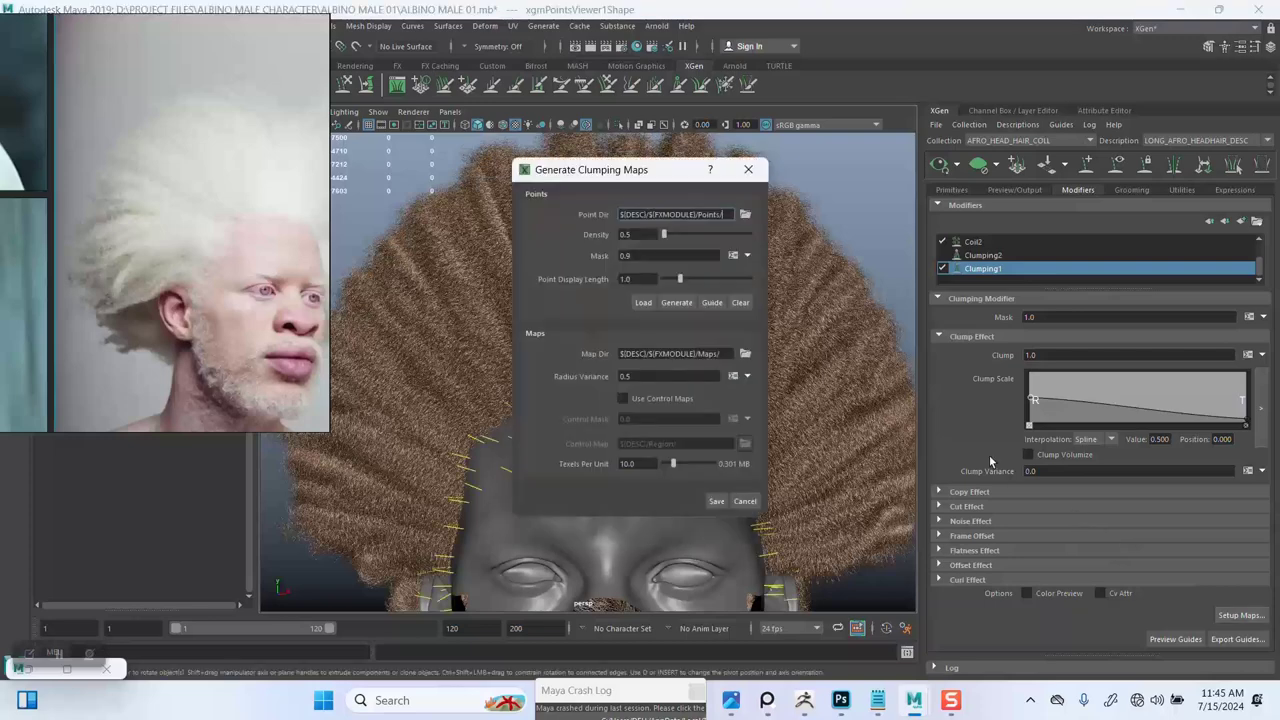
{"action": "left_click", "coordinate": [635, 233]}
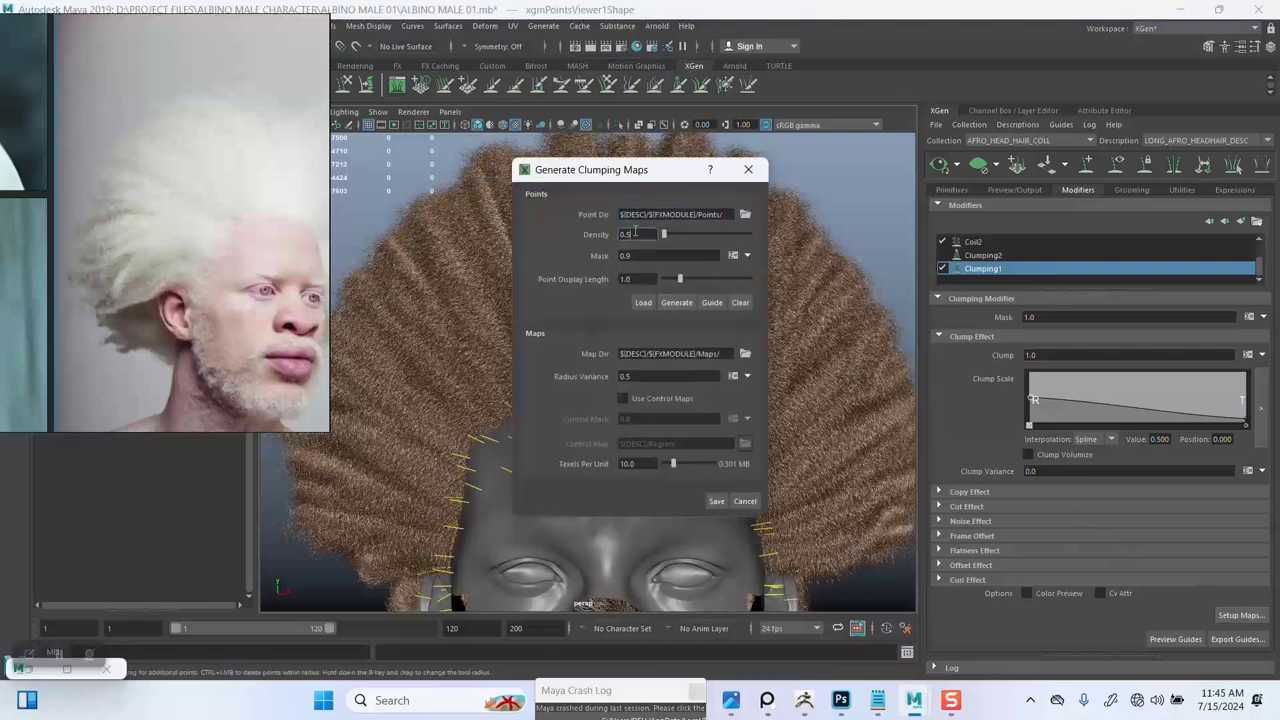
{"action": "left_click", "coordinate": [677, 303]}
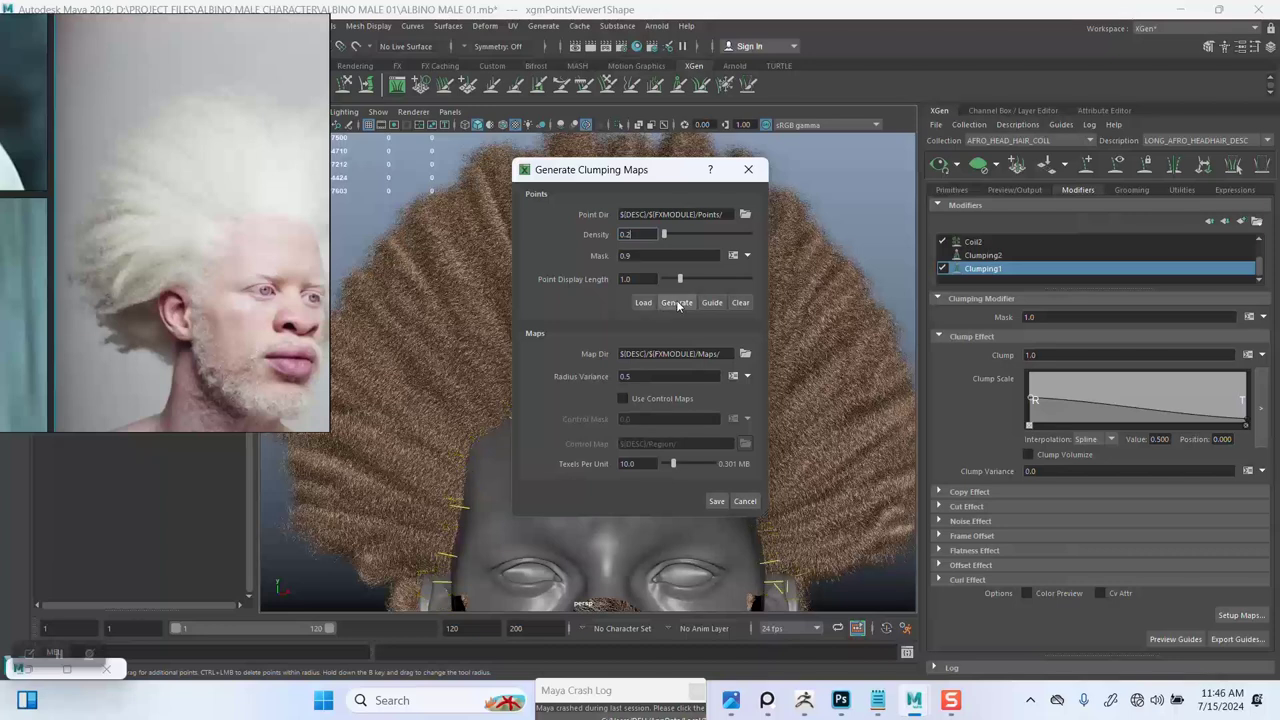
{"action": "left_click", "coordinate": [637, 234]}
{"action": "key", "text": "BackSpace"}
{"action": "left_click", "coordinate": [674, 303]}
{"action": "left_click", "coordinate": [674, 303]}
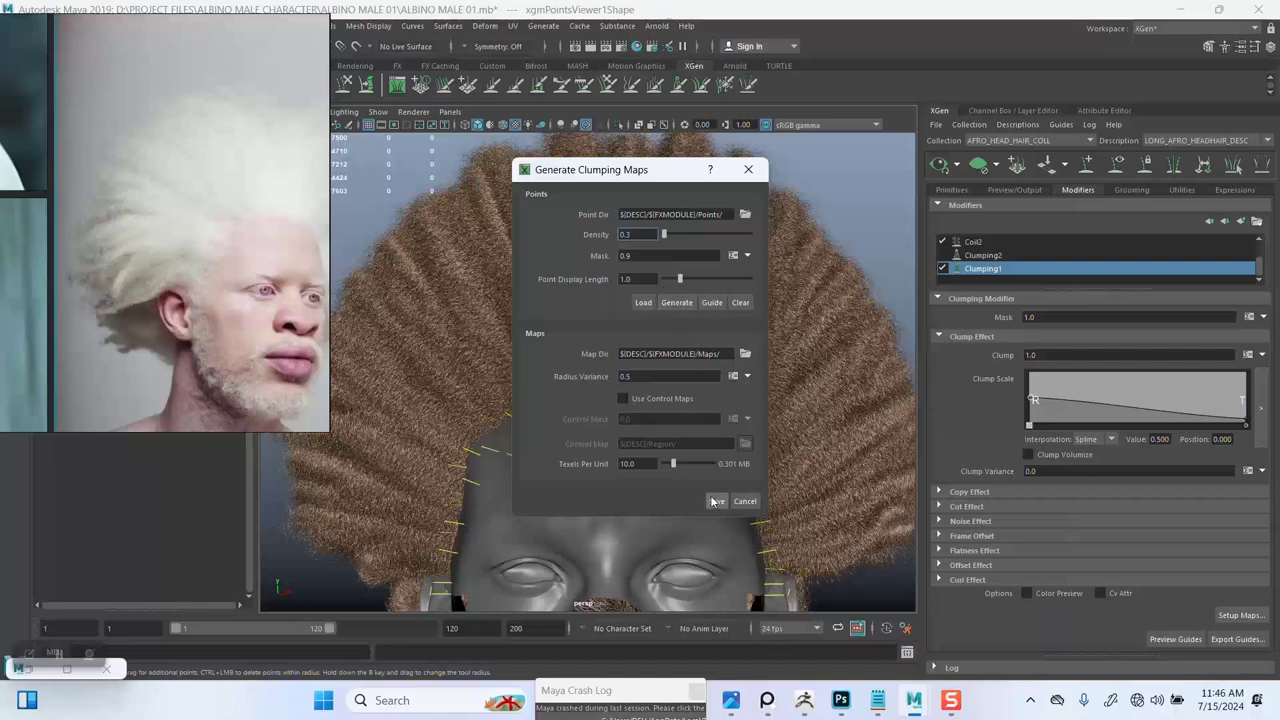
{"action": "key", "text": "Return"}
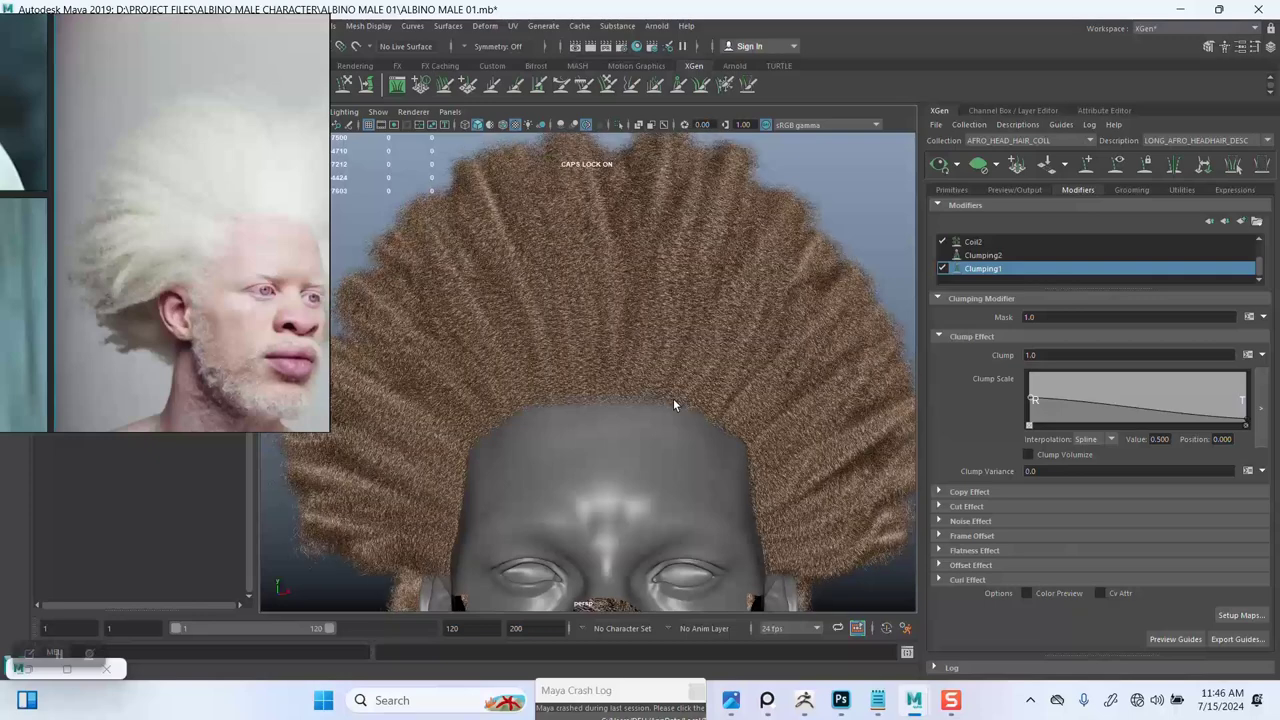
Step: Inspect the regenerated clumps, disable the Clumping1 modifier, and examine the unclumped hair around the front hairline
{"action": "scroll", "coordinate": [673, 405], "scroll_direction": "up", "scroll_amount": 5}
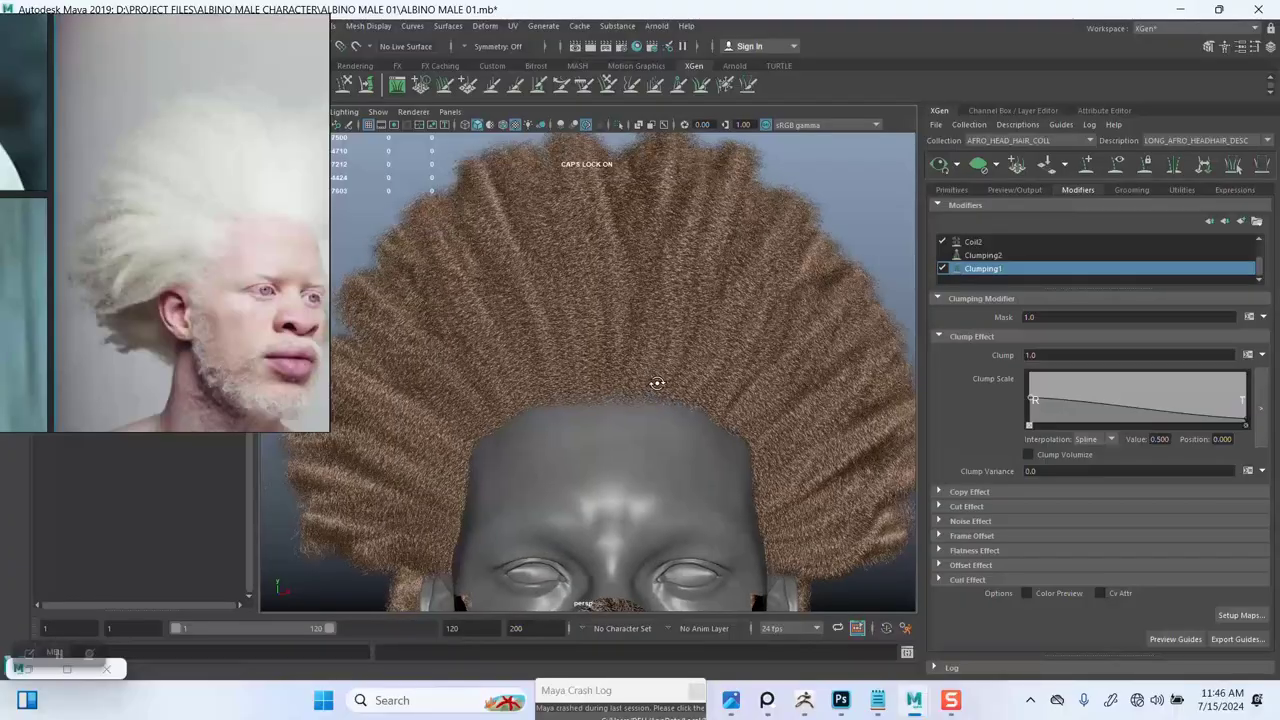
{"action": "left_click_drag", "start_coordinate": [656, 383], "coordinate": [845, 294], "text": "alt"}
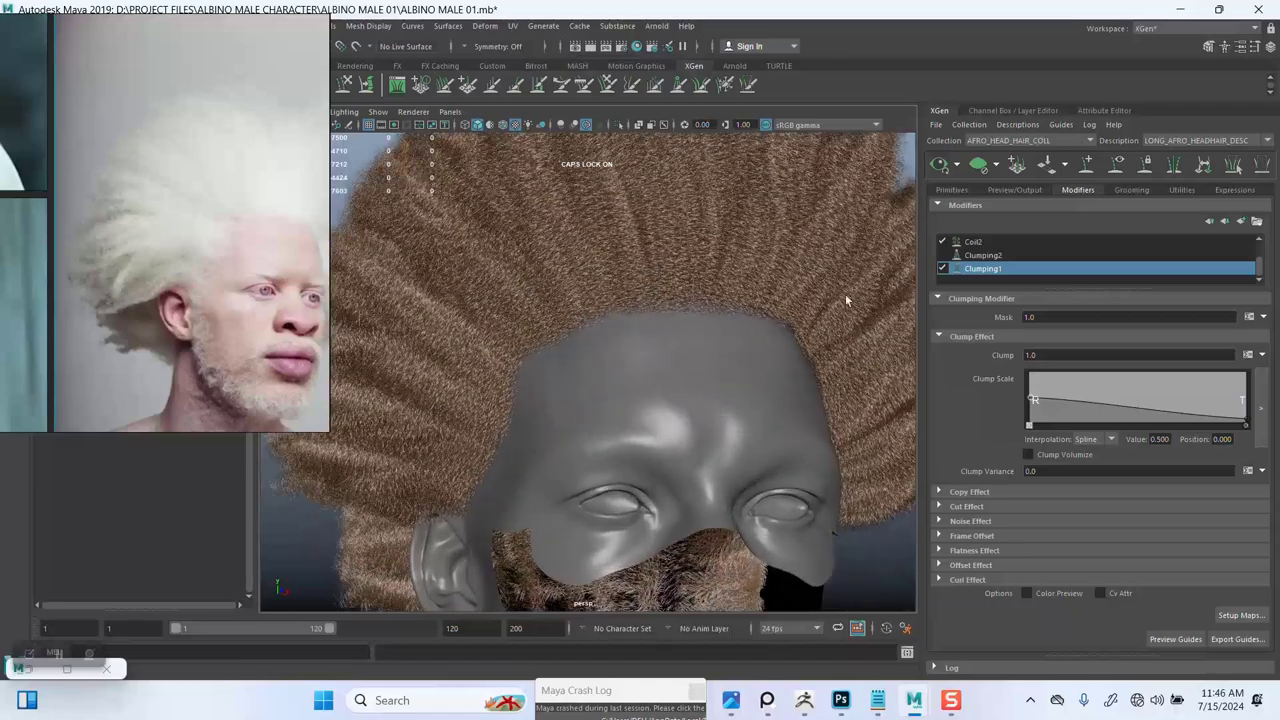
{"action": "left_click", "coordinate": [942, 269]}
{"action": "right_click_drag", "start_coordinate": [685, 323], "coordinate": [625, 262], "text": "alt"}
{"action": "left_click_drag", "start_coordinate": [697, 311], "coordinate": [646, 298], "text": "alt"}
{"action": "right_click_drag", "start_coordinate": [646, 298], "coordinate": [675, 405], "text": "alt"}
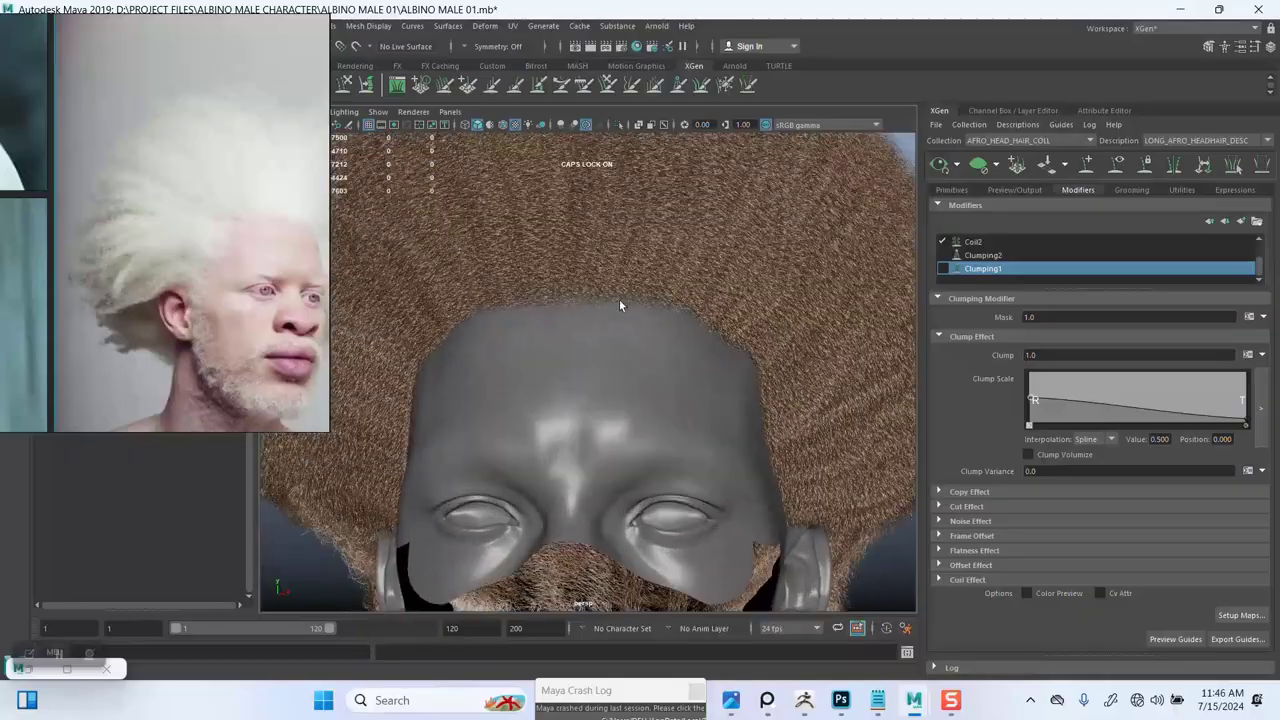
Step: Enable the Clumping1 modifier on the long afro head hair description
{"action": "middle_click_drag", "start_coordinate": [619, 305], "coordinate": [646, 349], "text": "alt"}
{"action": "right_click_drag", "start_coordinate": [590, 340], "coordinate": [628, 326], "text": "alt"}
{"action": "mouse_move", "coordinate": [628, 326]}
{"action": "left_mouse_down", "text": "alt"}
{"action": "mouse_move", "coordinate": [666, 317]}
{"action": "mouse_move", "coordinate": [626, 314]}
{"action": "mouse_move", "coordinate": [629, 337]}
{"action": "left_mouse_up", "text": "alt"}
{"action": "right_click_drag", "start_coordinate": [629, 337], "coordinate": [606, 318], "text": "alt"}
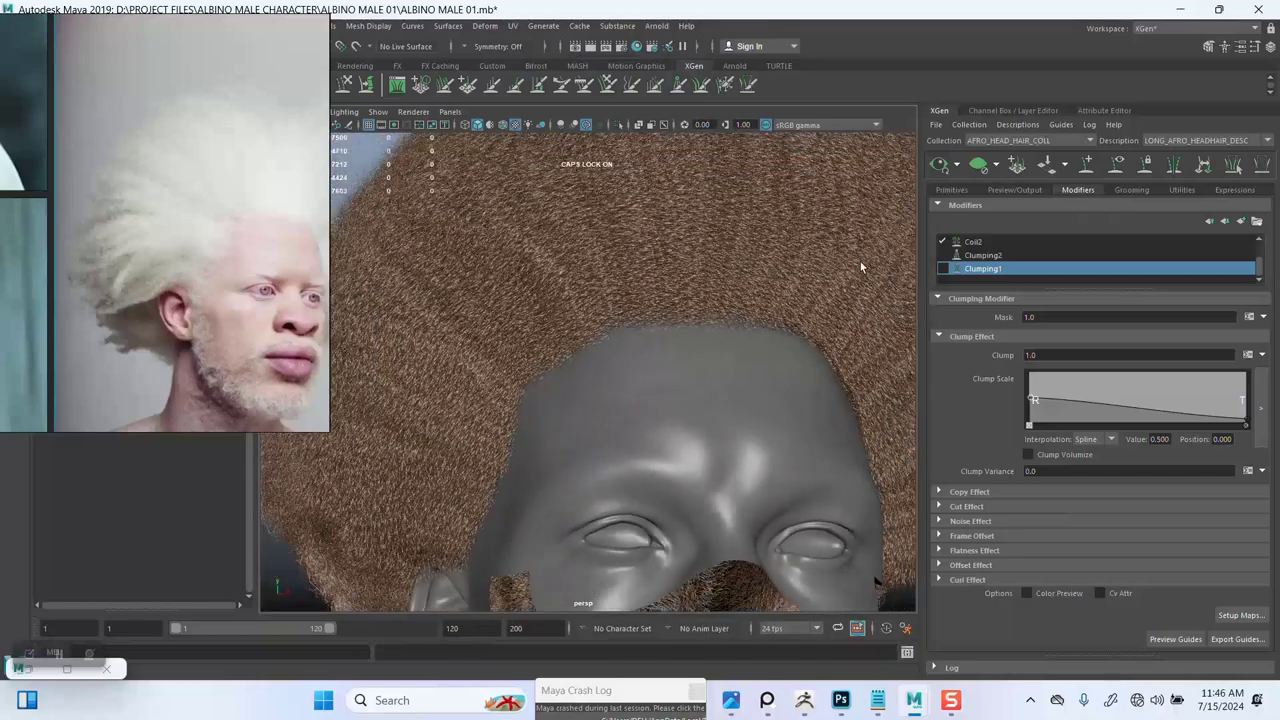
{"action": "left_click", "coordinate": [942, 268]}
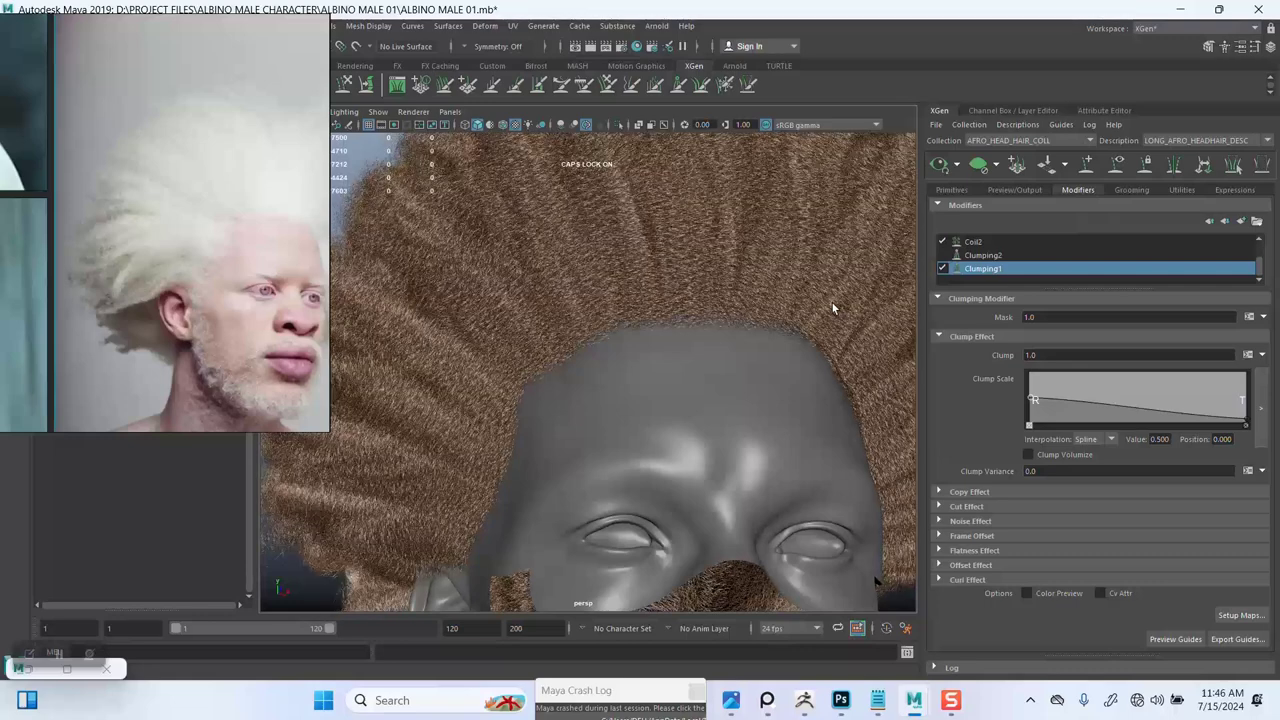
Step: Check the clumped afro around the forehead and enable the Clumping2 modifier
{"action": "scroll", "coordinate": [655, 324], "scroll_direction": "down", "scroll_amount": 3}
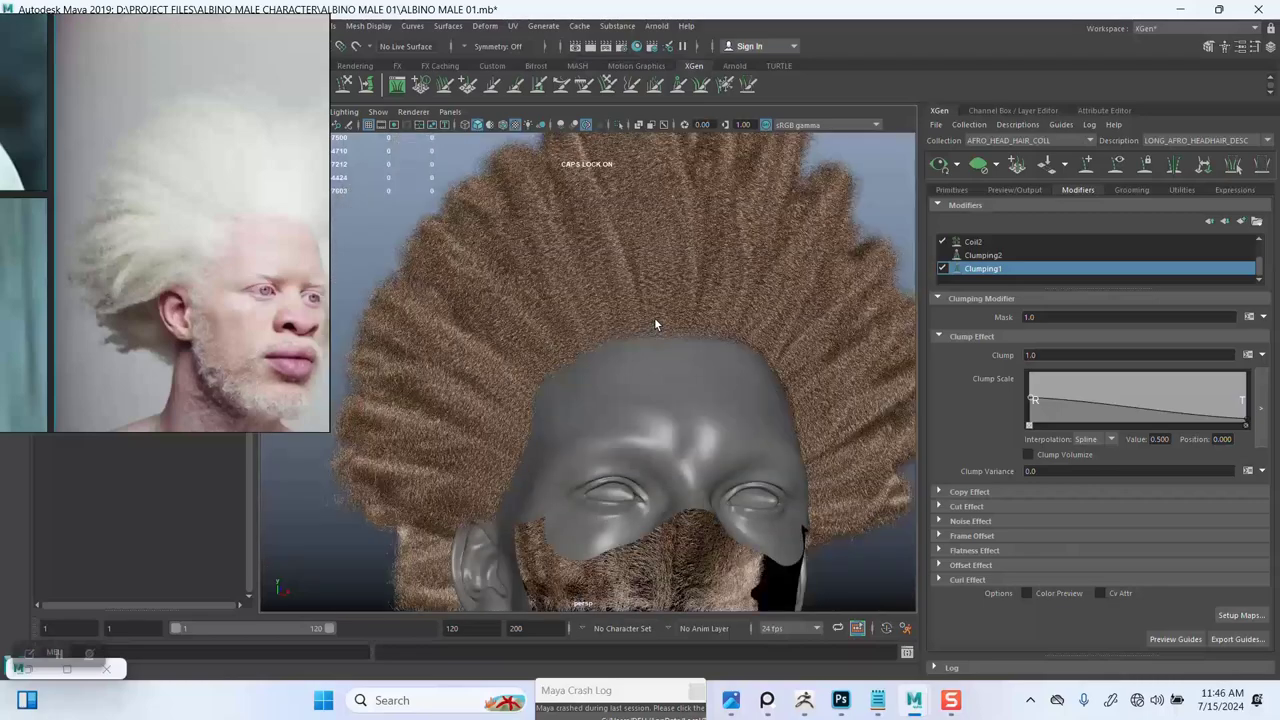
{"action": "scroll", "coordinate": [655, 324], "scroll_direction": "up", "scroll_amount": 6}
{"action": "scroll", "coordinate": [655, 324], "scroll_direction": "down", "scroll_amount": 6}
{"action": "scroll", "coordinate": [650, 322], "scroll_direction": "down", "scroll_amount": 3}
{"action": "scroll", "coordinate": [635, 323], "scroll_direction": "up", "scroll_amount": 3}
{"action": "left_click_drag", "start_coordinate": [636, 324], "coordinate": [645, 364], "text": "alt"}
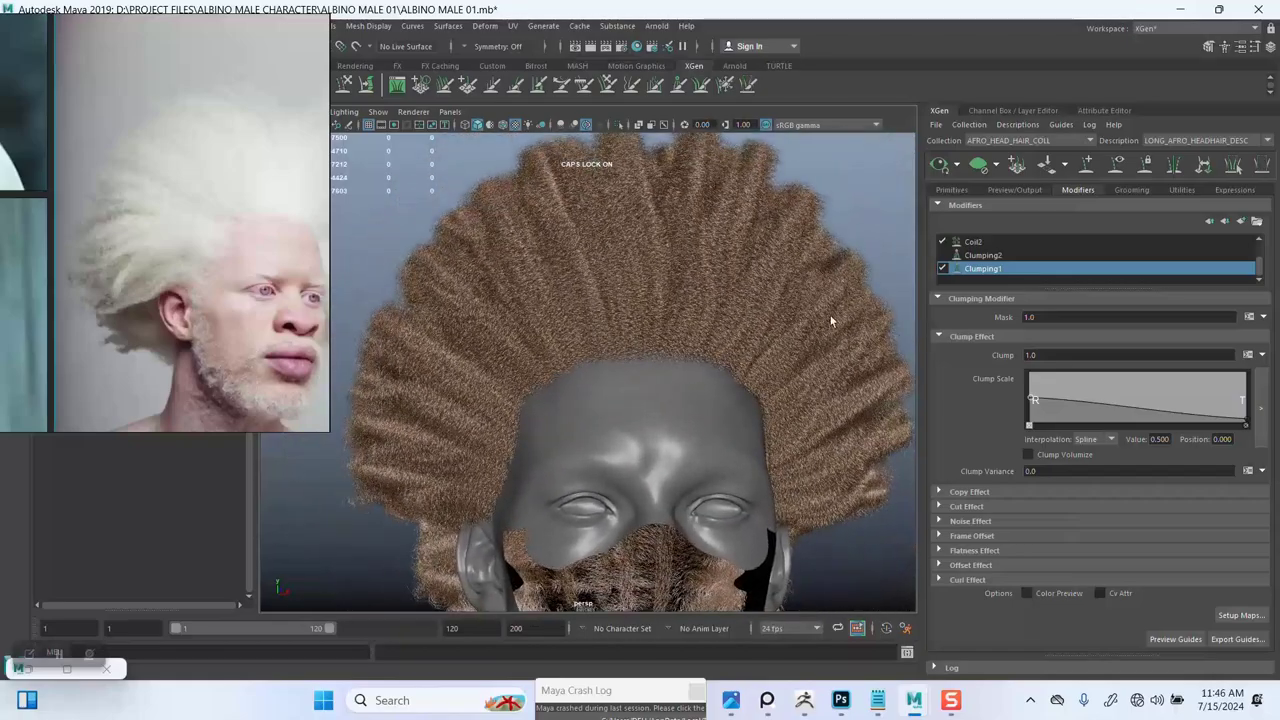
{"action": "mouse_move", "coordinate": [634, 318]}
{"action": "left_mouse_down", "text": "alt"}
{"action": "mouse_move", "coordinate": [643, 334]}
{"action": "mouse_move", "coordinate": [614, 334]}
{"action": "mouse_move", "coordinate": [666, 340]}
{"action": "mouse_move", "coordinate": [611, 331]}
{"action": "mouse_move", "coordinate": [607, 298]}
{"action": "mouse_move", "coordinate": [704, 298]}
{"action": "mouse_move", "coordinate": [631, 297]}
{"action": "left_mouse_up", "text": "alt"}
{"action": "scroll", "coordinate": [969, 260], "scroll_direction": "up", "scroll_amount": 1}
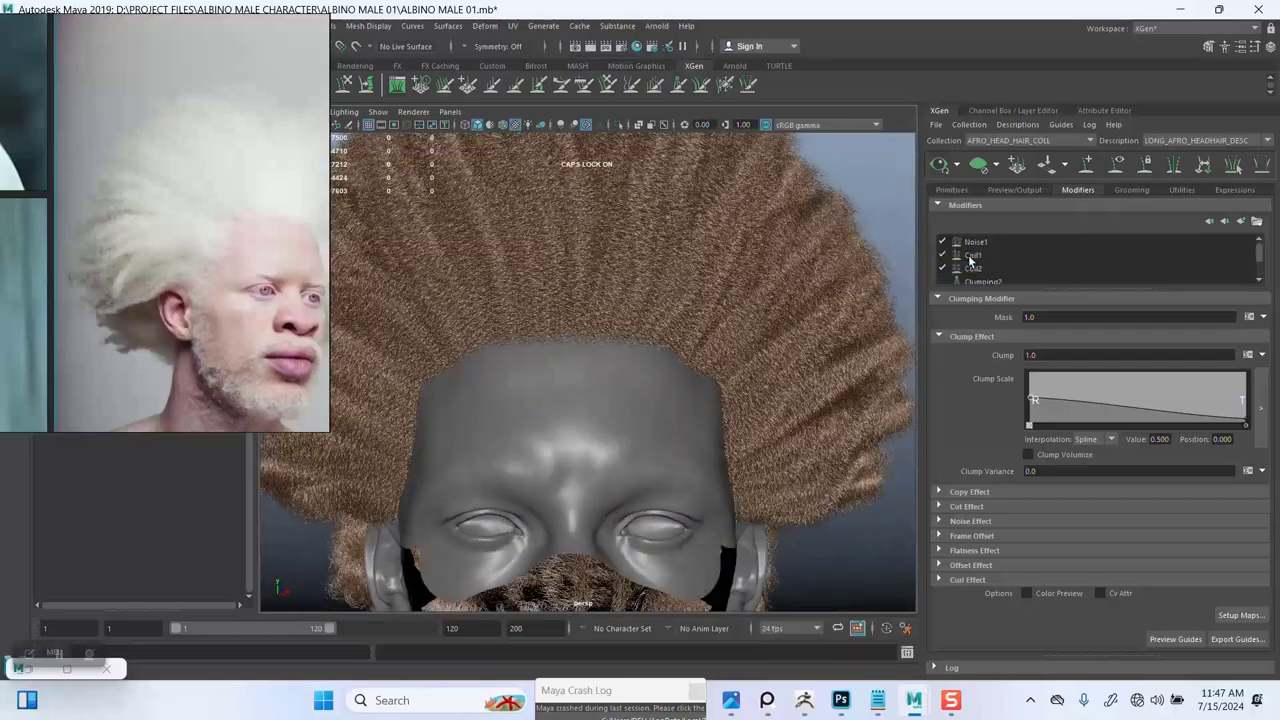
{"action": "scroll", "coordinate": [969, 269], "scroll_direction": "down", "scroll_amount": 1}
{"action": "left_click", "coordinate": [941, 255]}
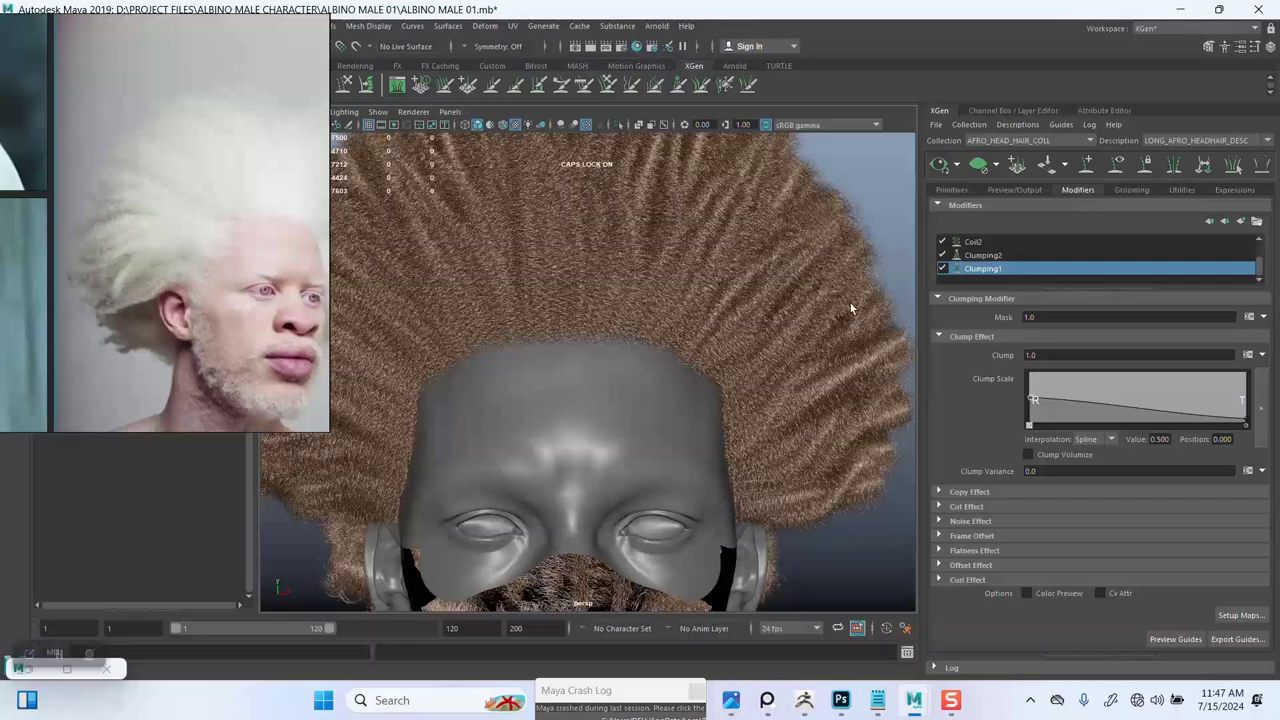
Step: Examine the doubly clumped hair from the overall silhouette down to the strands along the forehead hairline
{"action": "right_click_drag", "start_coordinate": [692, 363], "coordinate": [626, 334], "text": "alt"}
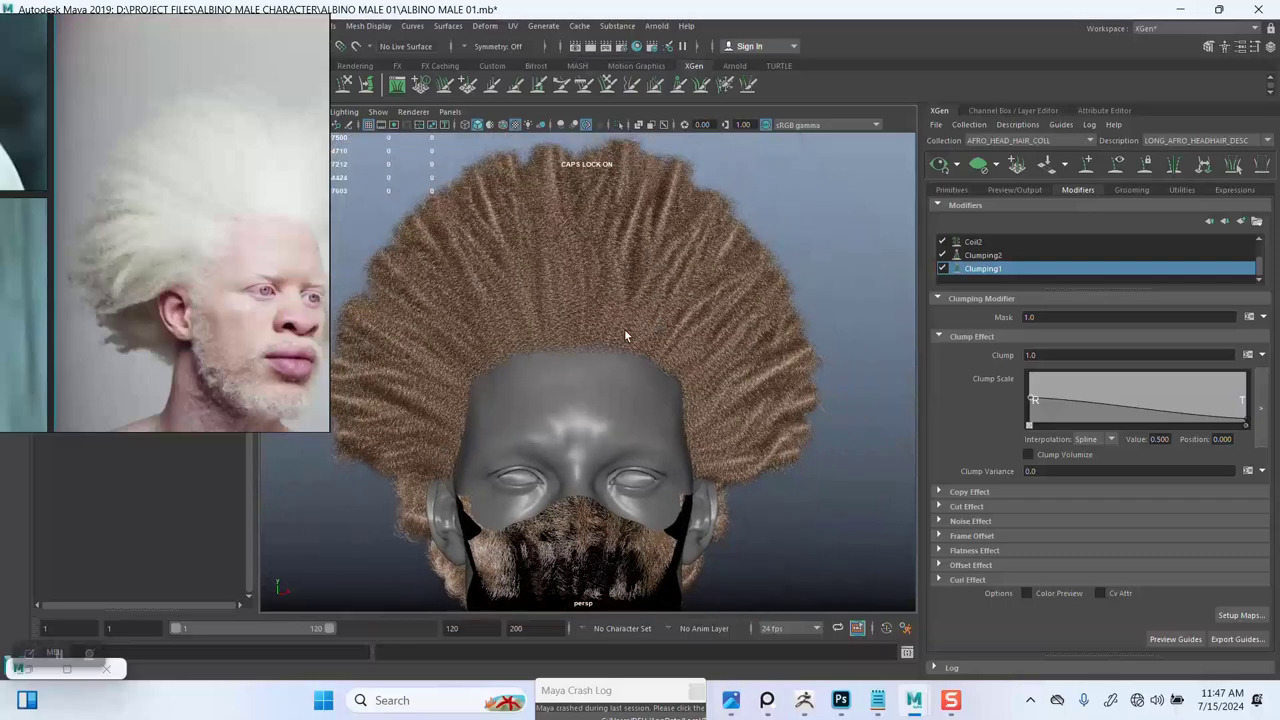
{"action": "middle_click_drag", "start_coordinate": [626, 334], "coordinate": [714, 308], "text": "alt"}
{"action": "mouse_move", "coordinate": [714, 308]}
{"action": "right_mouse_down", "text": "alt"}
{"action": "mouse_move", "coordinate": [661, 327]}
{"action": "mouse_move", "coordinate": [700, 326]}
{"action": "right_mouse_up", "text": "alt"}
{"action": "mouse_move", "coordinate": [634, 326]}
{"action": "left_mouse_down", "text": "alt"}
{"action": "mouse_move", "coordinate": [711, 351]}
{"action": "mouse_move", "coordinate": [623, 322]}
{"action": "mouse_move", "coordinate": [626, 312]}
{"action": "mouse_move", "coordinate": [637, 375]}
{"action": "mouse_move", "coordinate": [606, 309]}
{"action": "mouse_move", "coordinate": [637, 297]}
{"action": "mouse_move", "coordinate": [657, 317]}
{"action": "mouse_move", "coordinate": [737, 309]}
{"action": "mouse_move", "coordinate": [869, 360]}
{"action": "mouse_move", "coordinate": [829, 400]}
{"action": "mouse_move", "coordinate": [689, 349]}
{"action": "mouse_move", "coordinate": [614, 300]}
{"action": "mouse_move", "coordinate": [585, 213]}
{"action": "mouse_move", "coordinate": [586, 251]}
{"action": "mouse_move", "coordinate": [634, 320]}
{"action": "mouse_move", "coordinate": [585, 305]}
{"action": "mouse_move", "coordinate": [649, 293]}
{"action": "mouse_move", "coordinate": [661, 323]}
{"action": "mouse_move", "coordinate": [651, 296]}
{"action": "mouse_move", "coordinate": [671, 289]}
{"action": "mouse_move", "coordinate": [620, 303]}
{"action": "mouse_move", "coordinate": [651, 330]}
{"action": "mouse_move", "coordinate": [623, 334]}
{"action": "mouse_move", "coordinate": [631, 346]}
{"action": "mouse_move", "coordinate": [652, 340]}
{"action": "left_mouse_up", "text": "alt"}
{"action": "right_click_drag", "start_coordinate": [652, 340], "coordinate": [680, 443], "text": "alt"}
{"action": "middle_click_drag", "start_coordinate": [680, 443], "coordinate": [623, 320], "text": "alt"}
{"action": "right_click_drag", "start_coordinate": [623, 320], "coordinate": [634, 369], "text": "alt"}
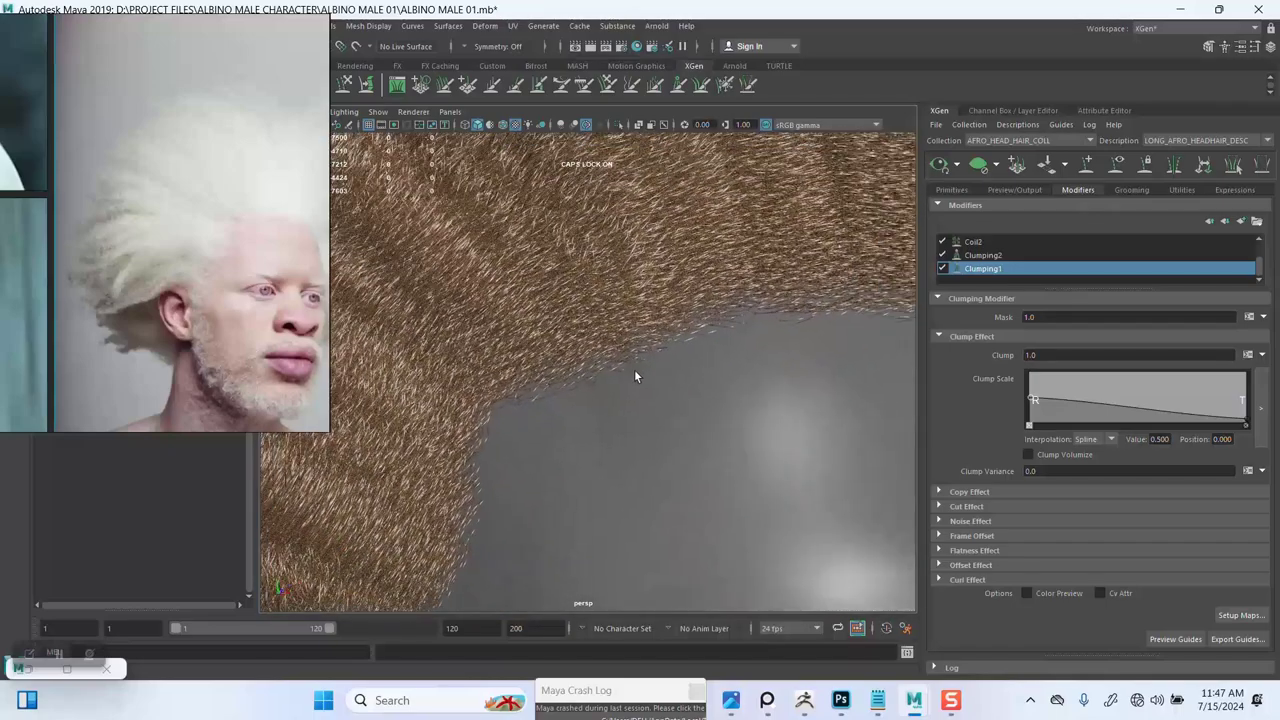
{"action": "middle_click_drag", "start_coordinate": [640, 384], "coordinate": [640, 349], "text": "alt"}
{"action": "right_click_drag", "start_coordinate": [640, 349], "coordinate": [643, 363], "text": "alt"}
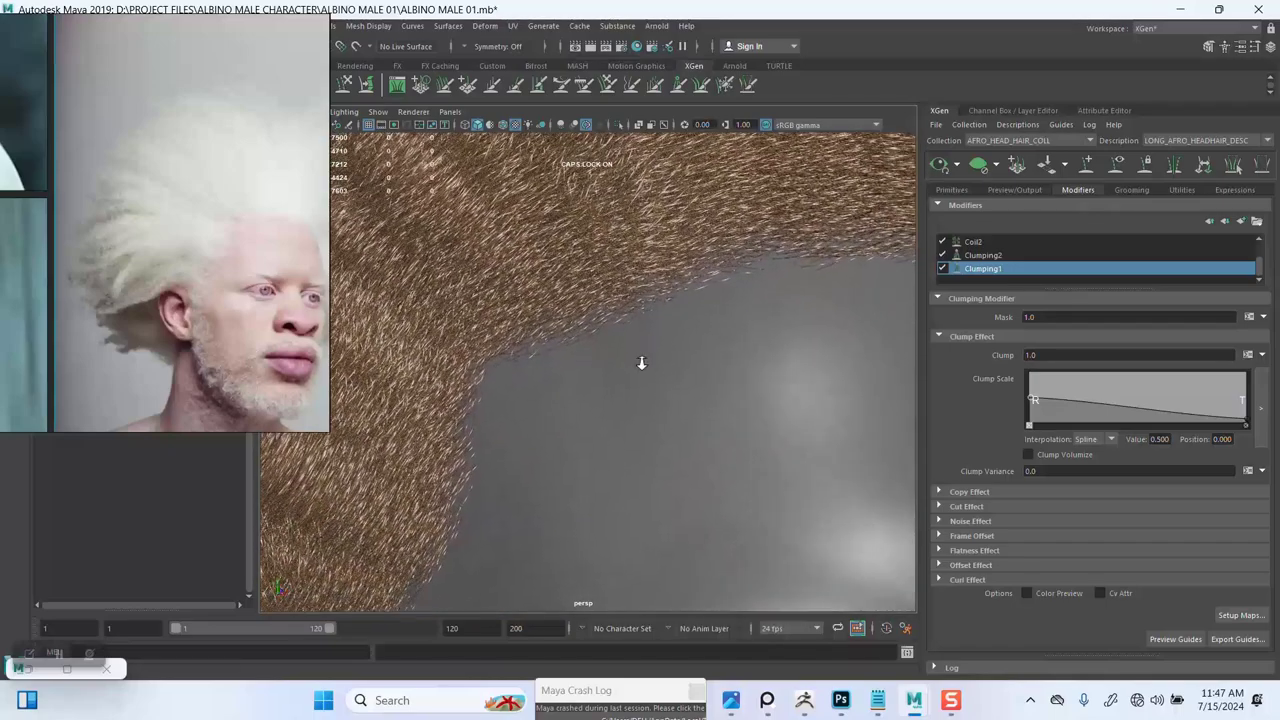
{"action": "middle_click_drag", "start_coordinate": [627, 310], "coordinate": [640, 368], "text": "alt"}
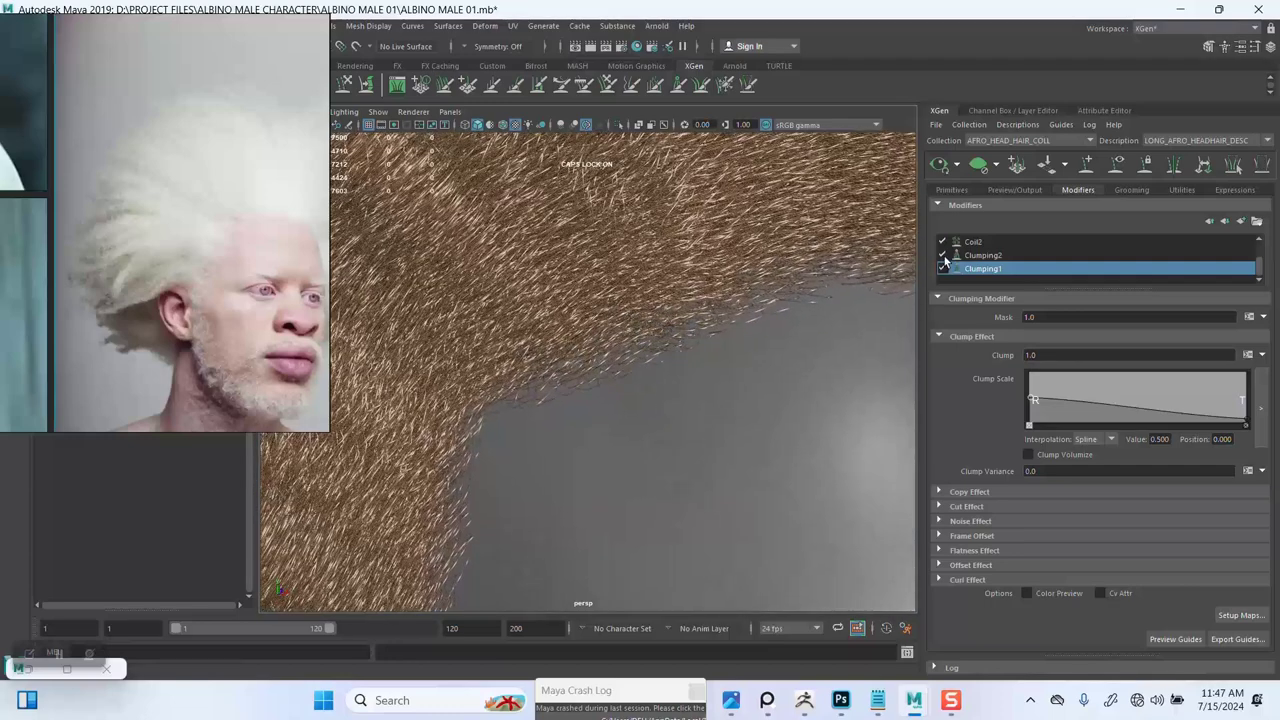
Step: Disable the Coil2 modifier of the head hair description
{"action": "scroll", "coordinate": [946, 260], "scroll_direction": "up", "scroll_amount": 1}
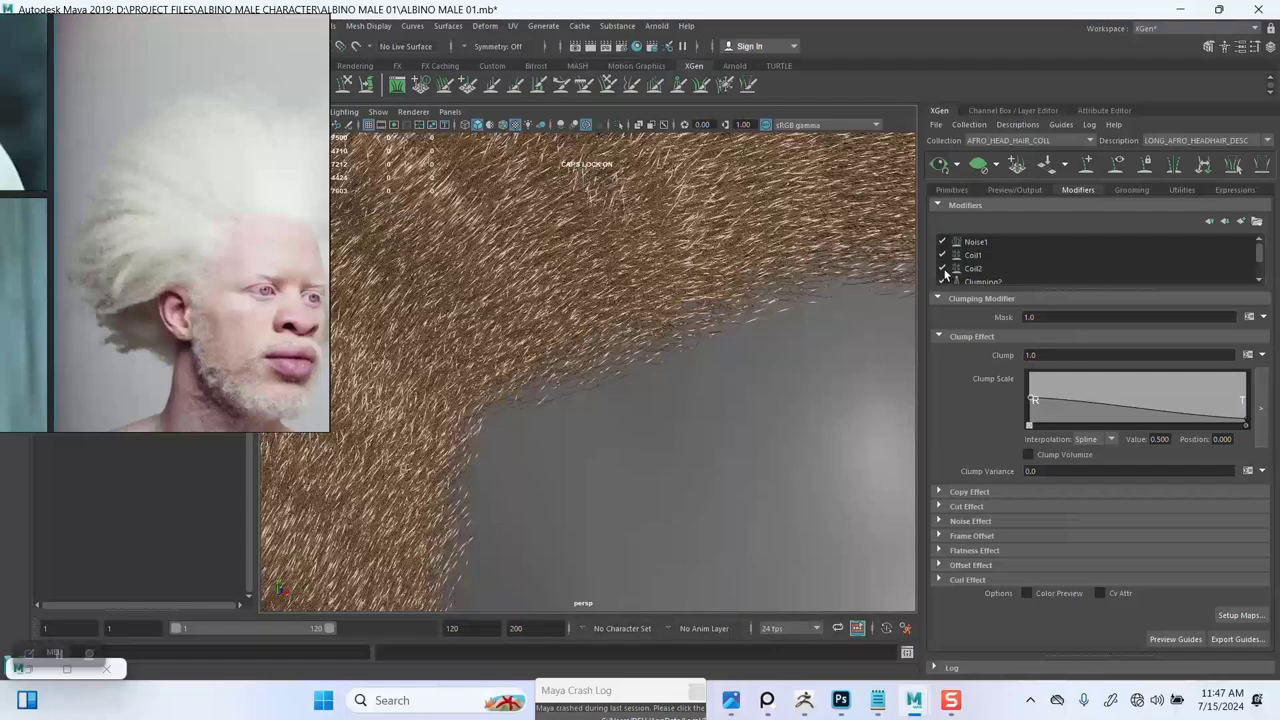
{"action": "scroll", "coordinate": [946, 275], "scroll_direction": "down", "scroll_amount": 1}
{"action": "scroll", "coordinate": [946, 273], "scroll_direction": "up", "scroll_amount": 1}
{"action": "left_click", "coordinate": [942, 268]}
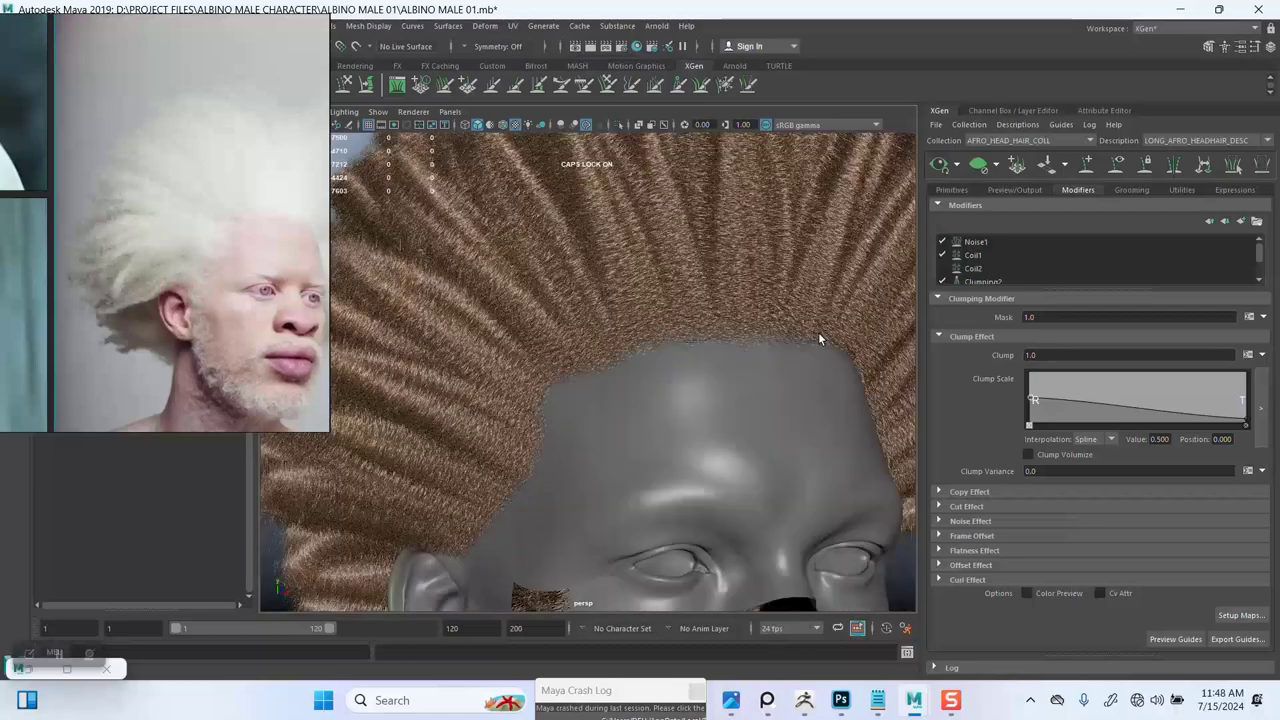
Step: Lower the root point of the Coil1 modifier's Count Scale ramp to about 0.658
{"action": "left_click", "coordinate": [970, 255]}
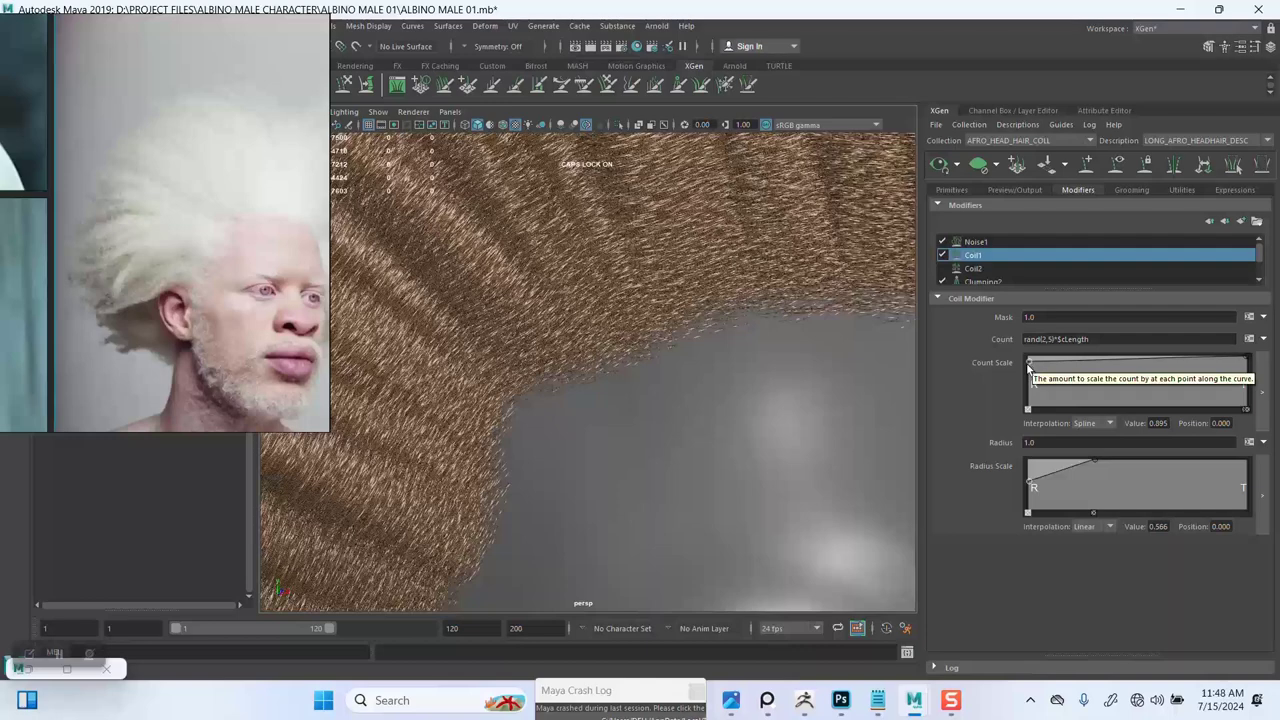
{"action": "left_click_drag", "start_coordinate": [1029, 364], "coordinate": [1025, 373]}
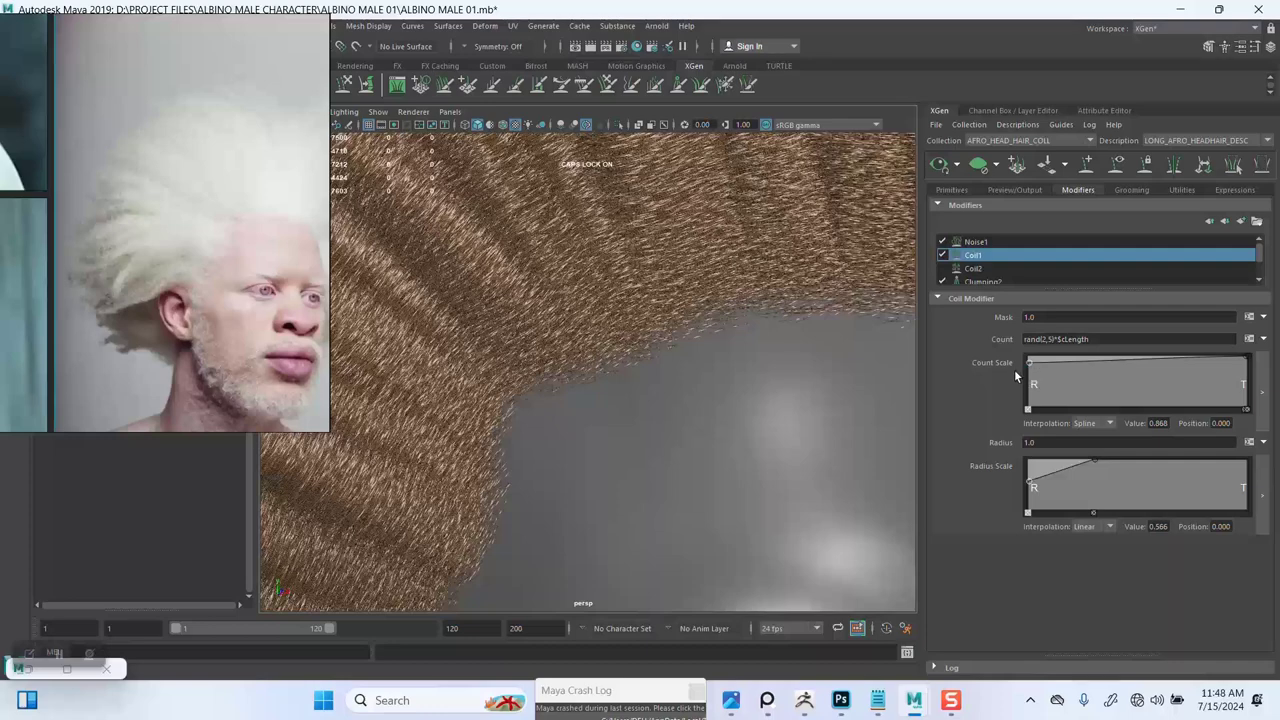
{"action": "left_click_drag", "start_coordinate": [1029, 364], "coordinate": [1029, 375]}
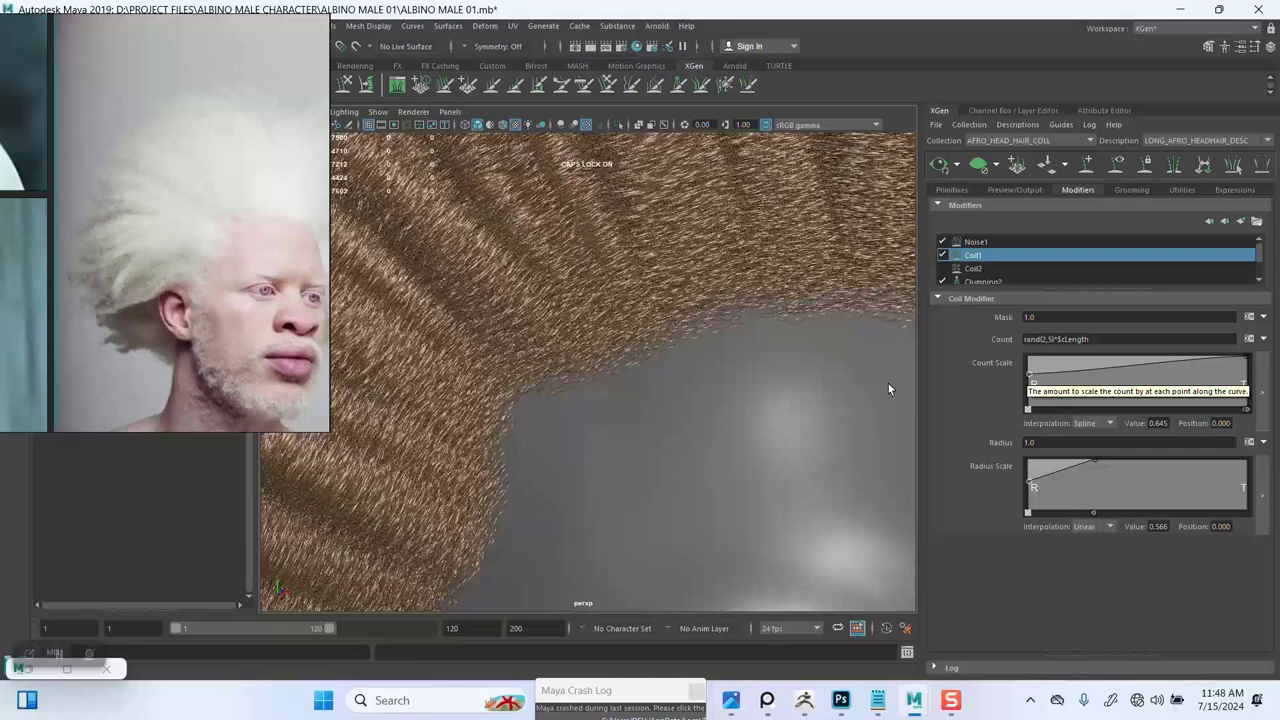
{"action": "scroll", "coordinate": [797, 386], "scroll_direction": "down", "scroll_amount": 3}
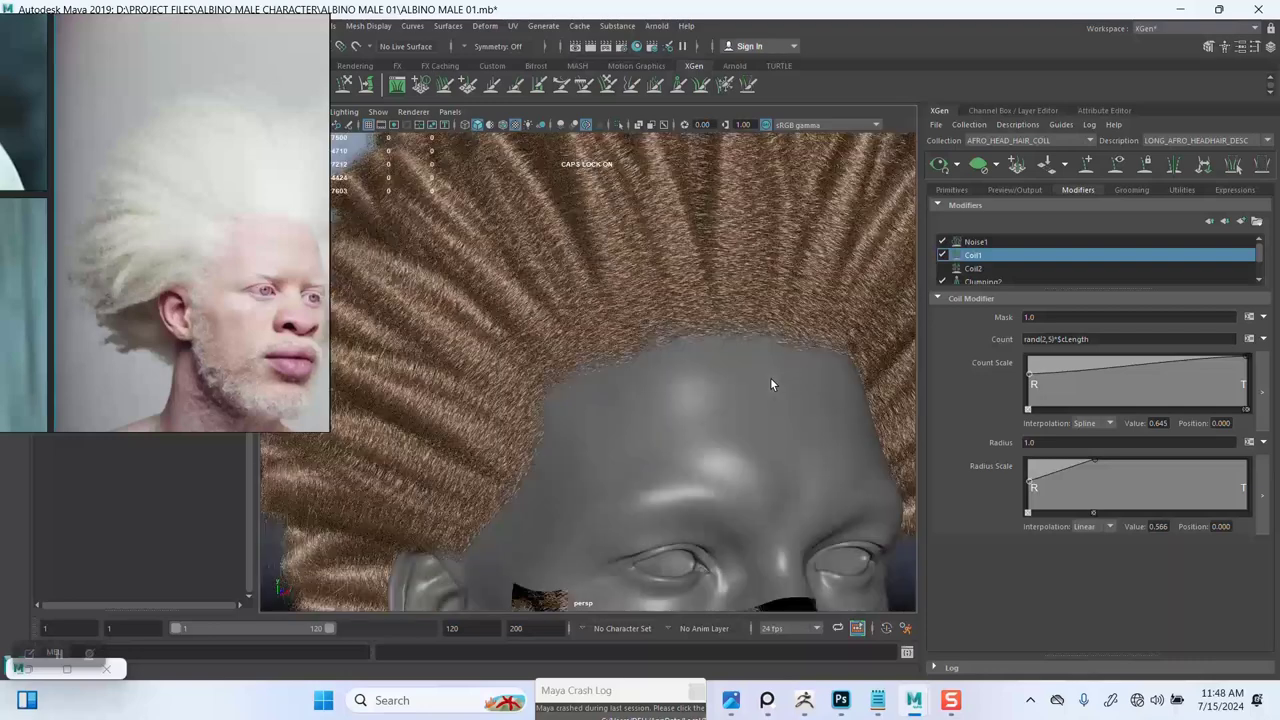
{"action": "scroll", "coordinate": [770, 378], "scroll_direction": "up", "scroll_amount": 2}
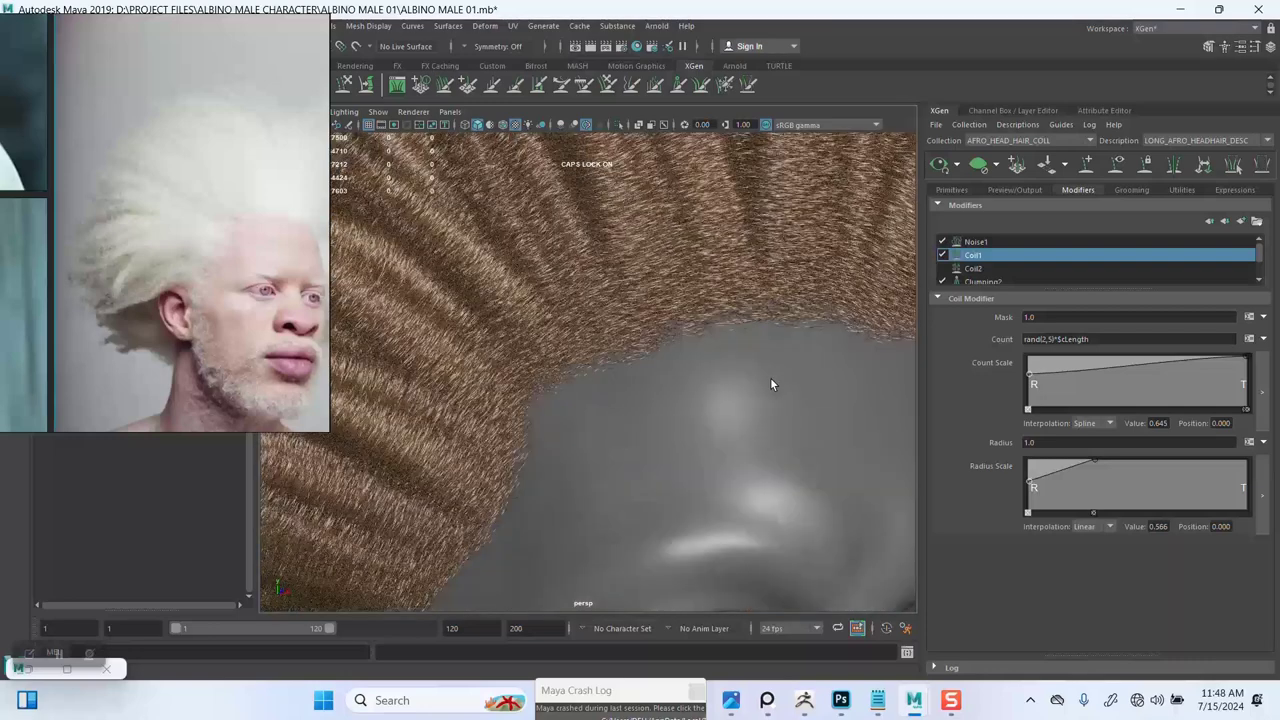
{"action": "left_click", "coordinate": [1030, 375]}
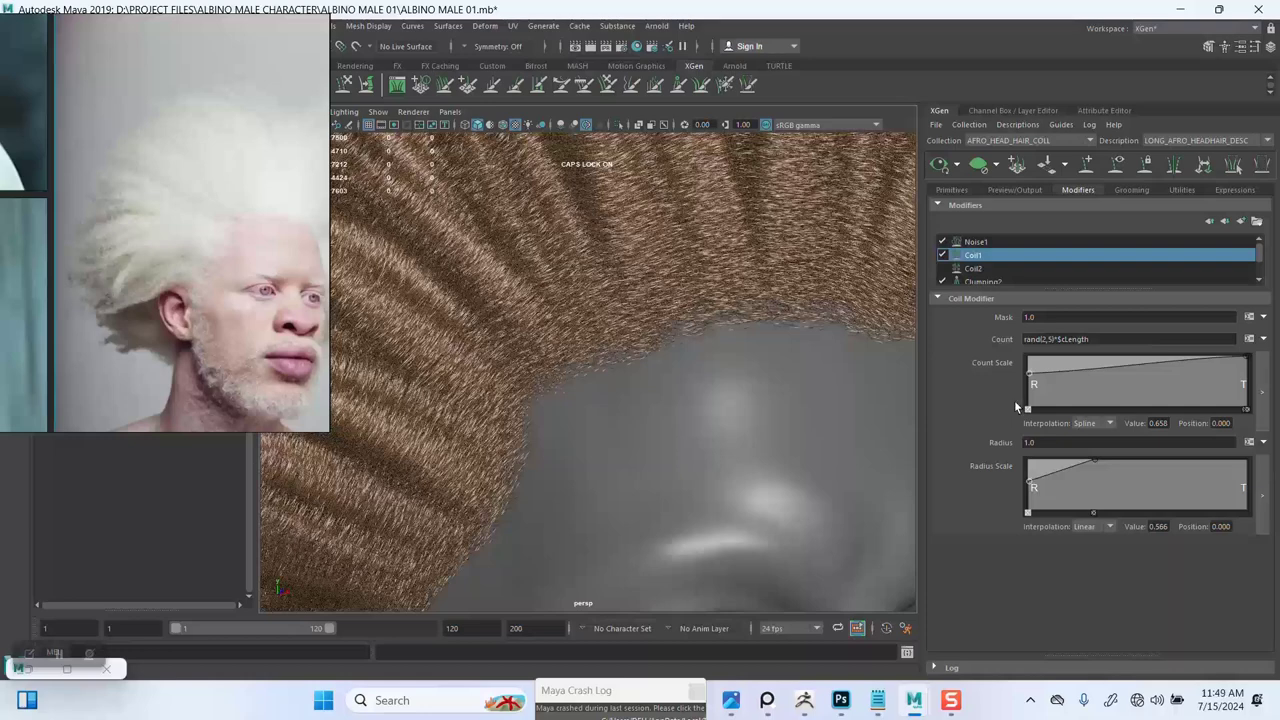
Step: Try a root value of 0.092 on Coil1's Count Scale ramp, check the hair, and undo the change
{"action": "left_click_drag", "start_coordinate": [1026, 388], "coordinate": [1027, 404]}
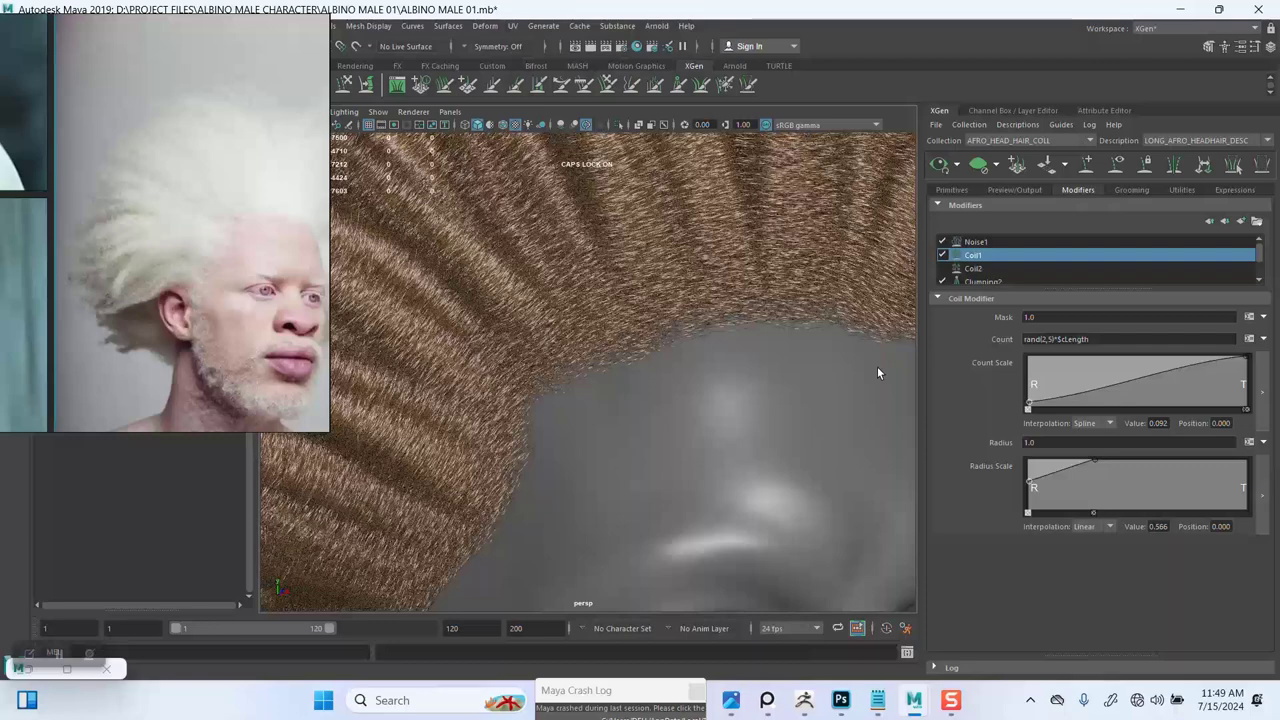
{"action": "scroll", "coordinate": [747, 373], "scroll_direction": "down", "scroll_amount": 4}
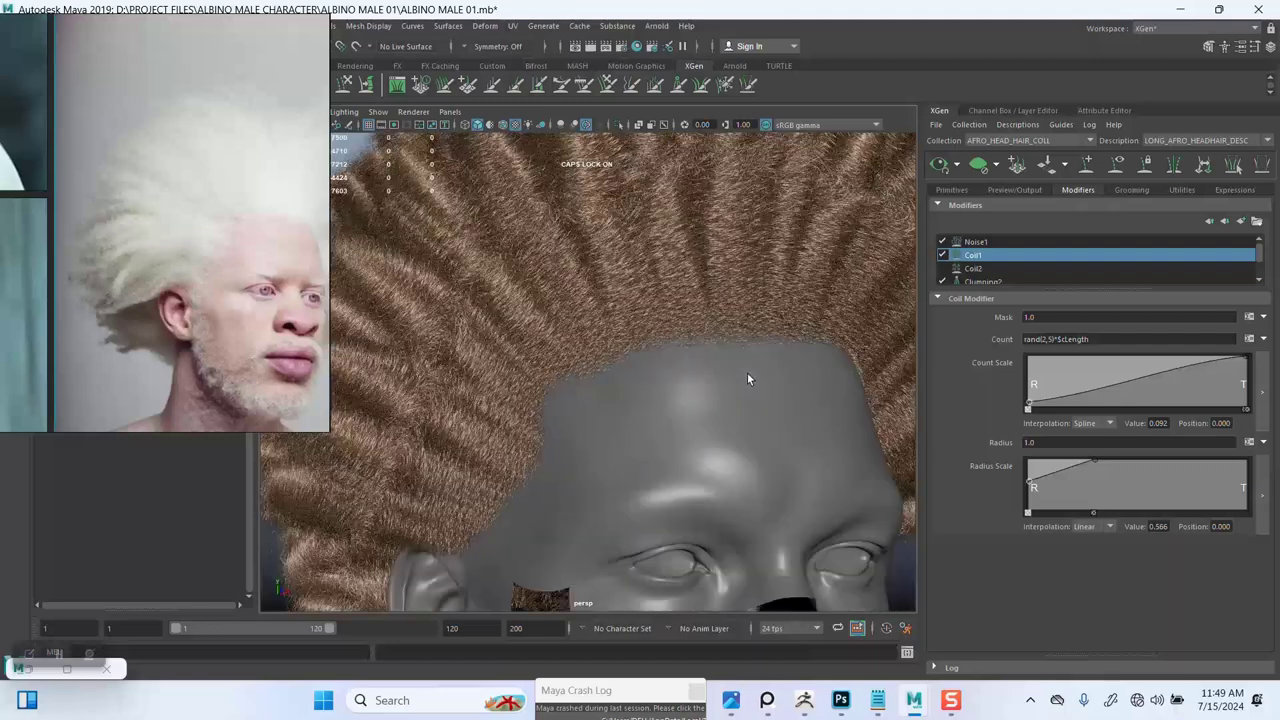
{"action": "scroll", "coordinate": [701, 373], "scroll_direction": "down", "scroll_amount": 4}
{"action": "left_click_drag", "start_coordinate": [700, 375], "coordinate": [609, 380], "text": "alt"}
{"action": "middle_click_drag", "start_coordinate": [609, 380], "coordinate": [619, 376], "text": "alt"}
{"action": "left_click_drag", "start_coordinate": [620, 376], "coordinate": [658, 375], "text": "alt"}
{"action": "middle_click_drag", "start_coordinate": [659, 378], "coordinate": [700, 354], "text": "alt"}
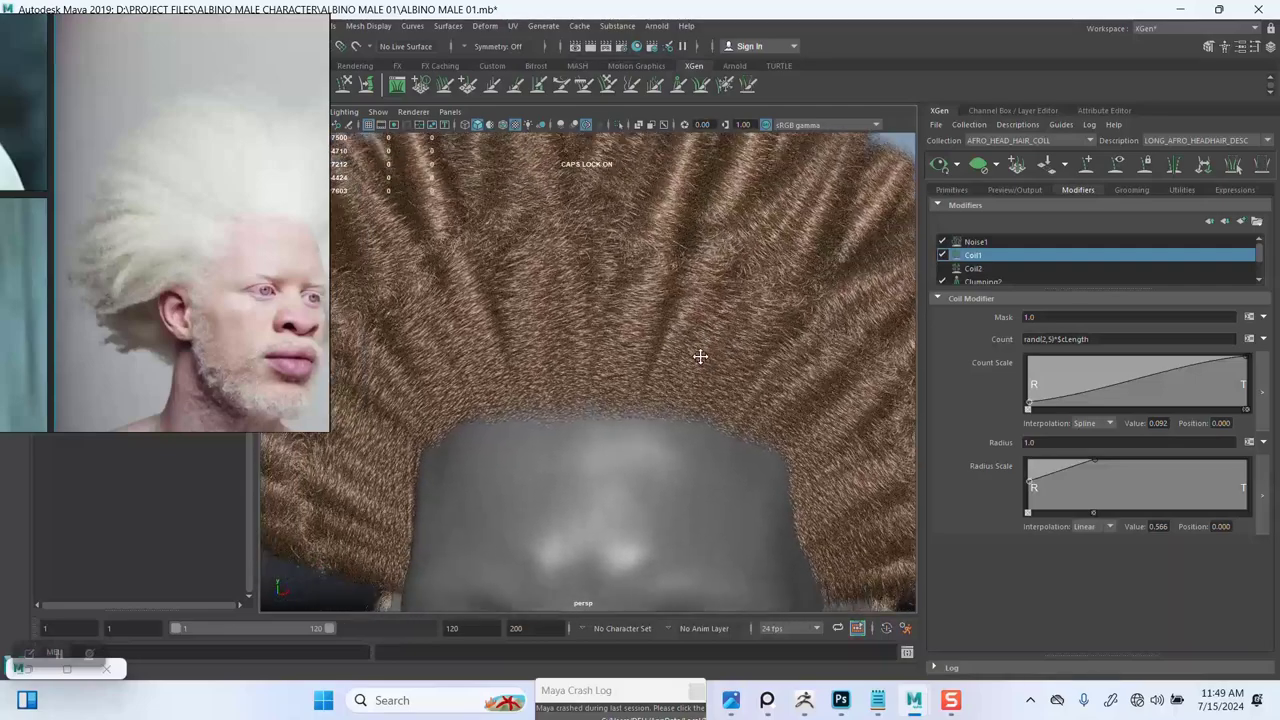
{"action": "left_click_drag", "start_coordinate": [700, 354], "coordinate": [702, 345], "text": "alt"}
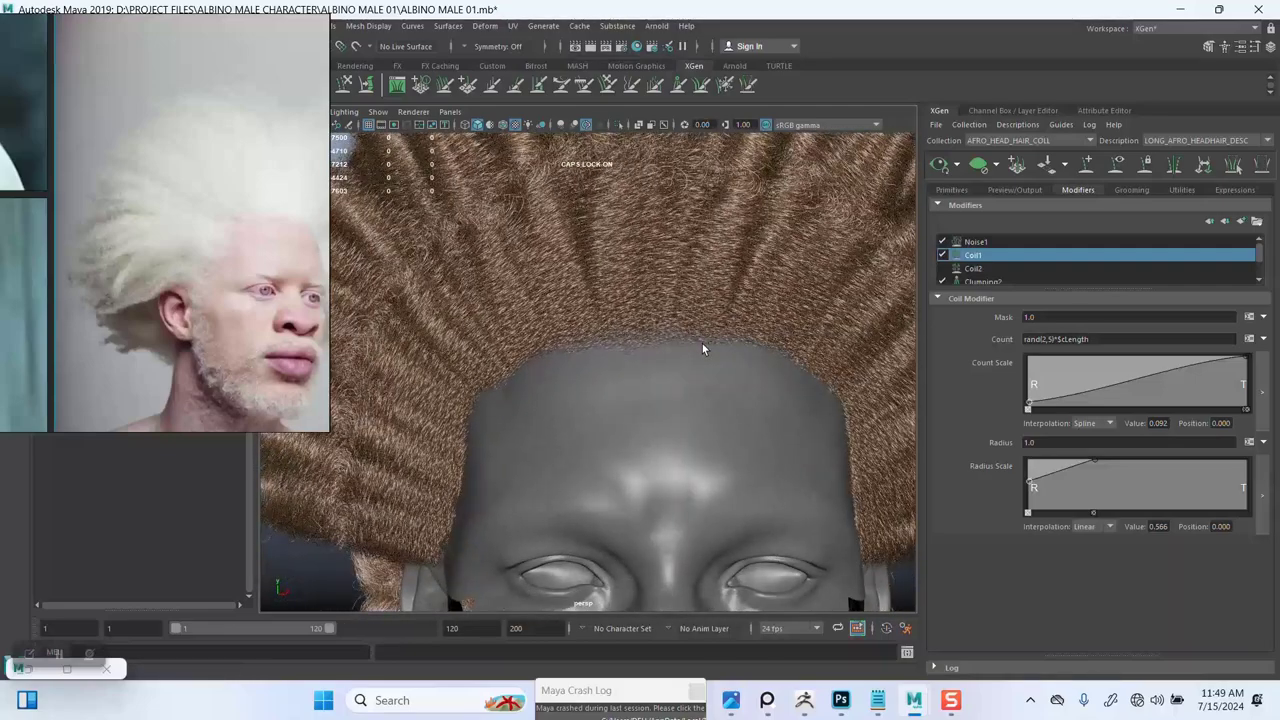
{"action": "key", "text": "ctrl+z"}
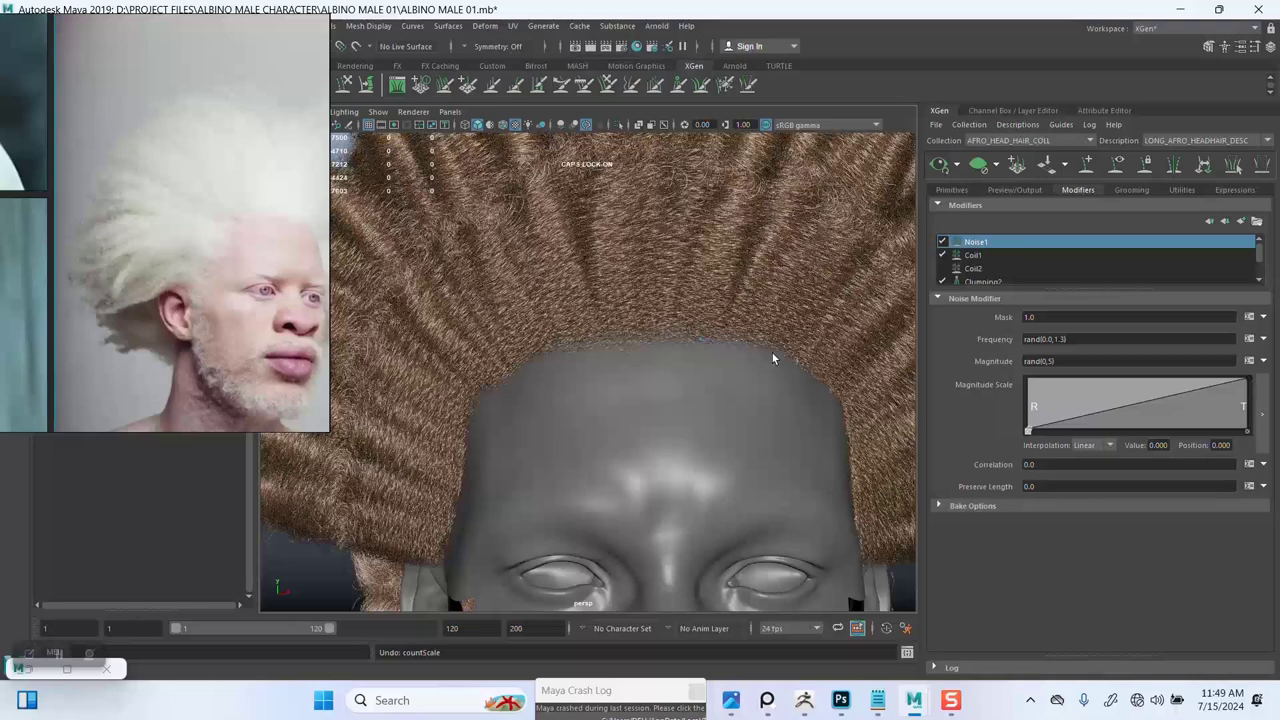
Step: Reselect the Coil1 modifier and copy the noise frequency expression rand(0.0,1.3) from wecht.txt in Notepad
{"action": "left_click", "coordinate": [968, 257]}
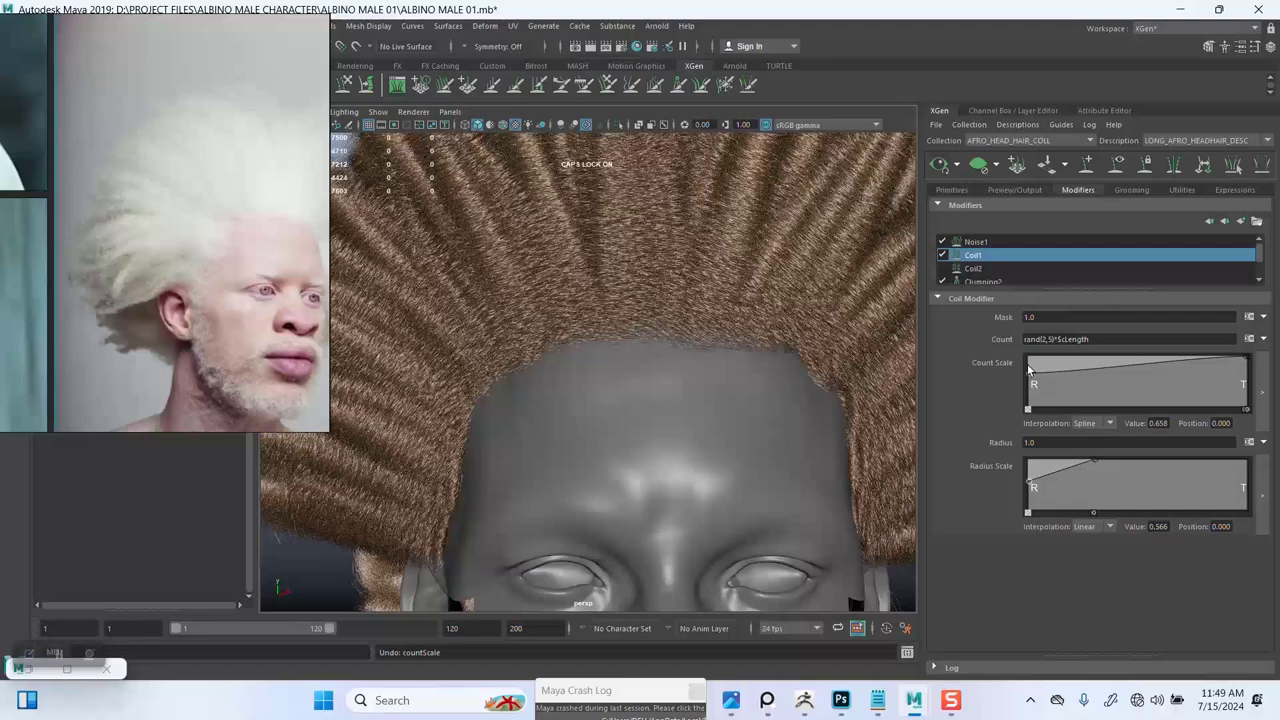
{"action": "scroll", "coordinate": [779, 398], "scroll_direction": "down", "scroll_amount": 3}
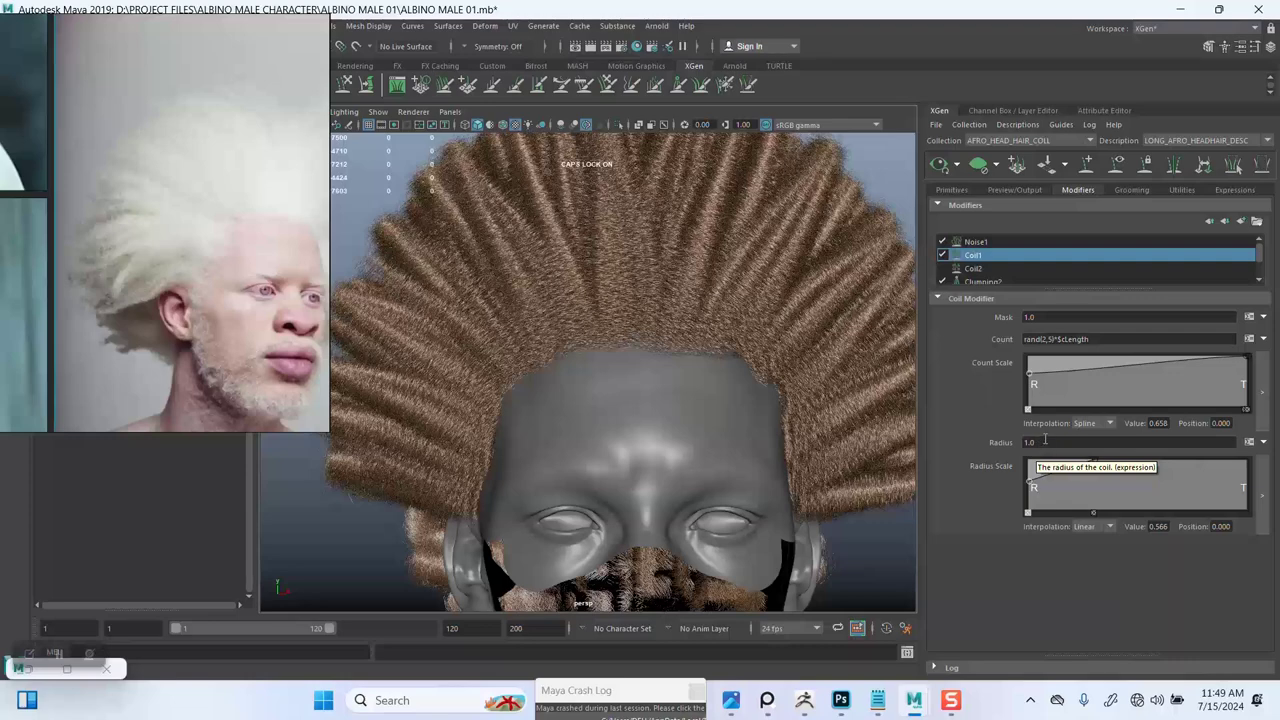
{"action": "left_click", "coordinate": [877, 700]}
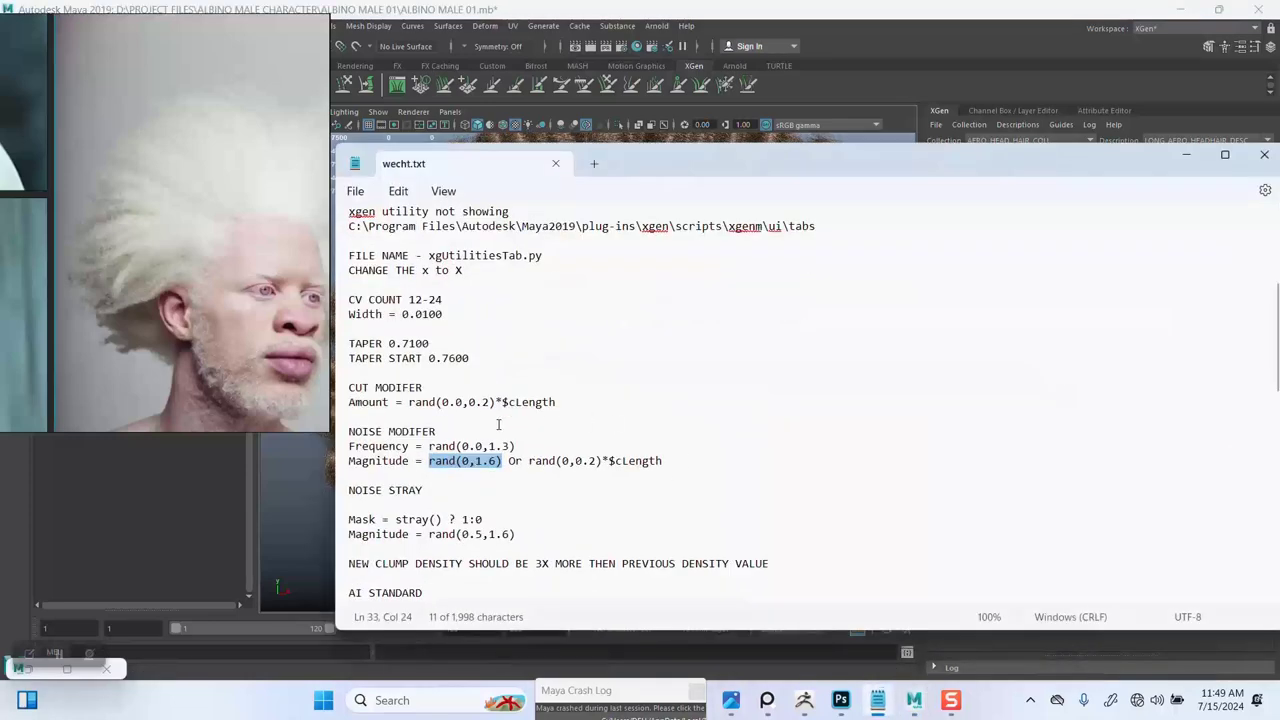
{"action": "left_click_drag", "start_coordinate": [516, 446], "coordinate": [432, 448]}
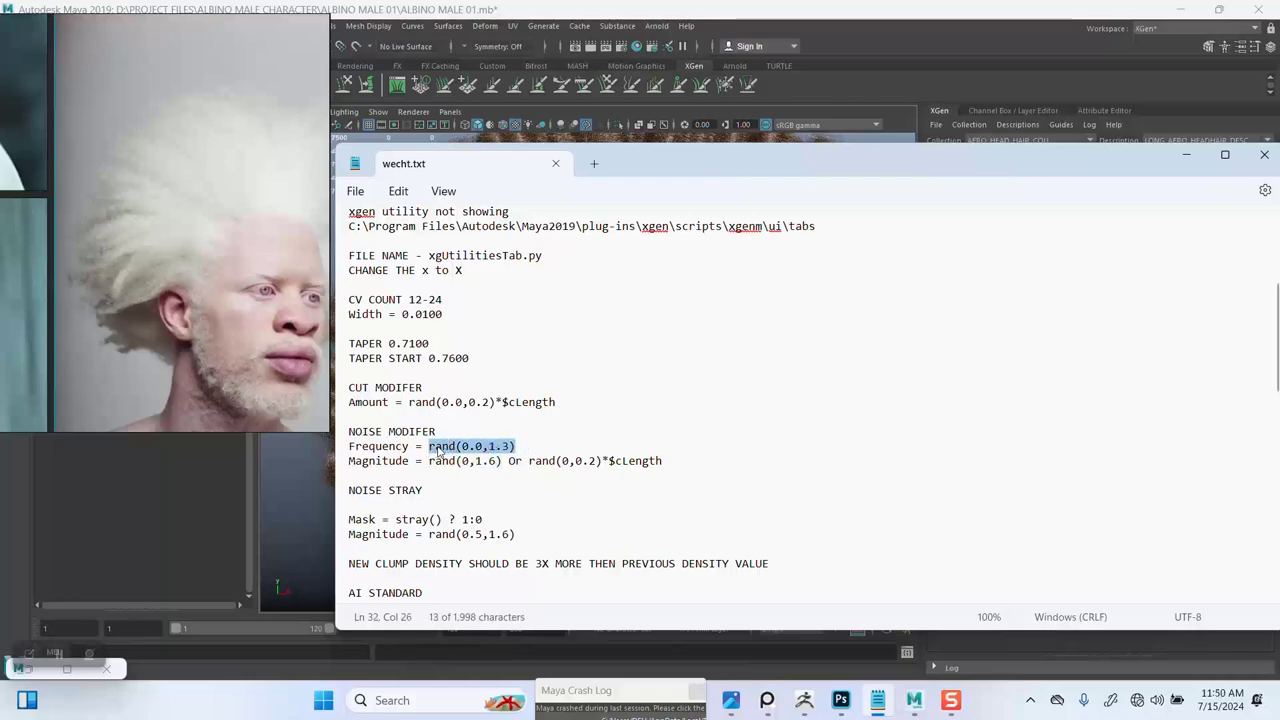
{"action": "right_click", "coordinate": [440, 452]}
{"action": "left_click", "coordinate": [486, 126]}
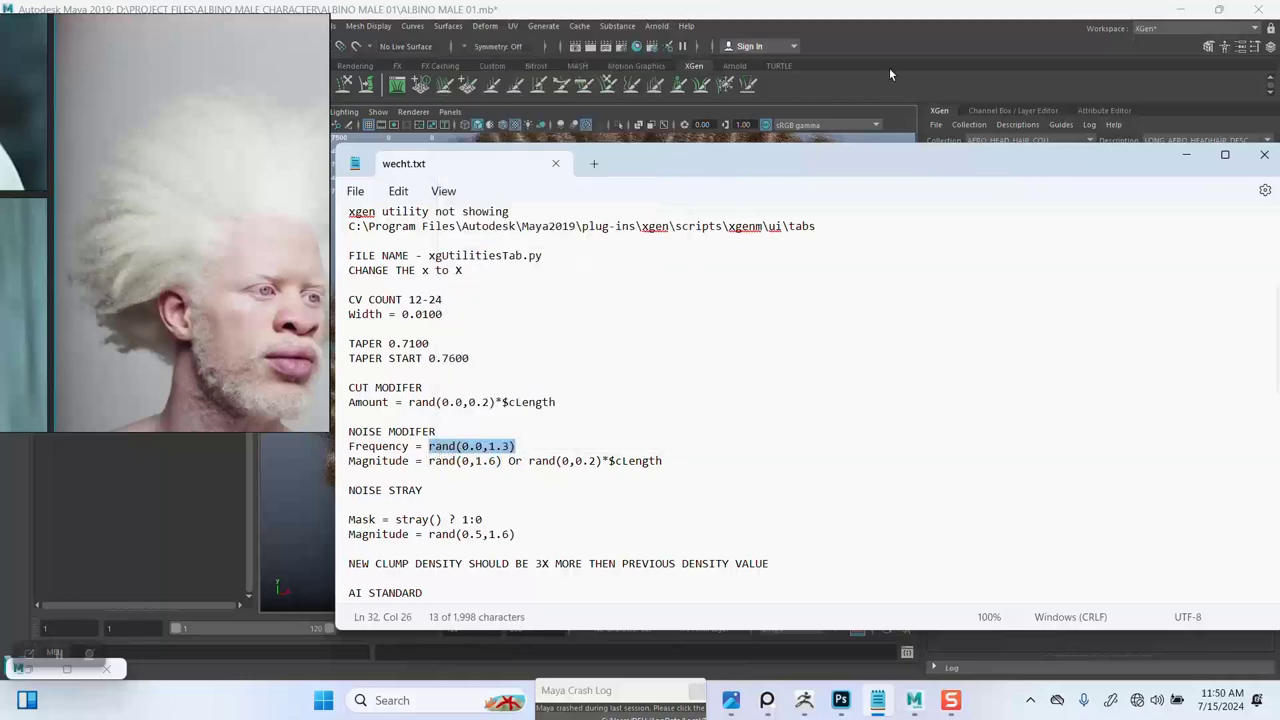
Step: Switch back to Maya and set the Coil1 modifier's Radius to the copied expression rand(0.0,1.3)
{"action": "left_click", "coordinate": [889, 67]}
{"action": "double_click", "coordinate": [1035, 442]}
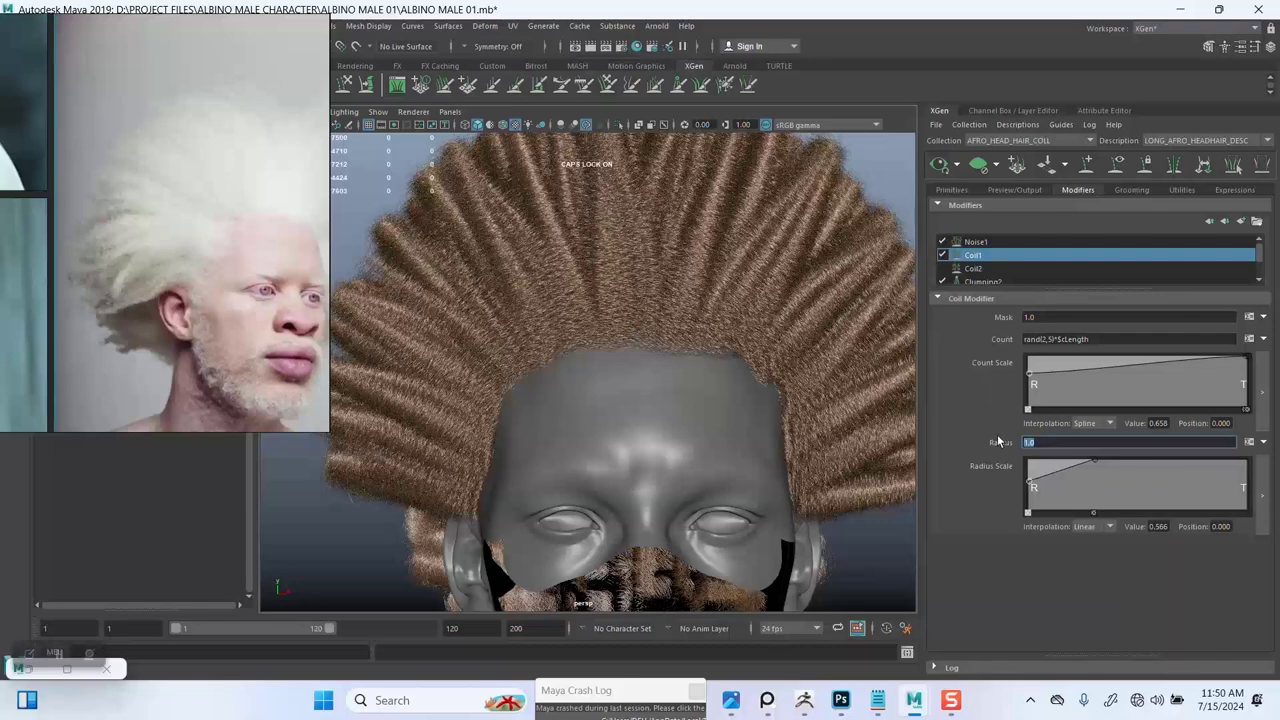
{"action": "key", "text": "ctrl+v"}
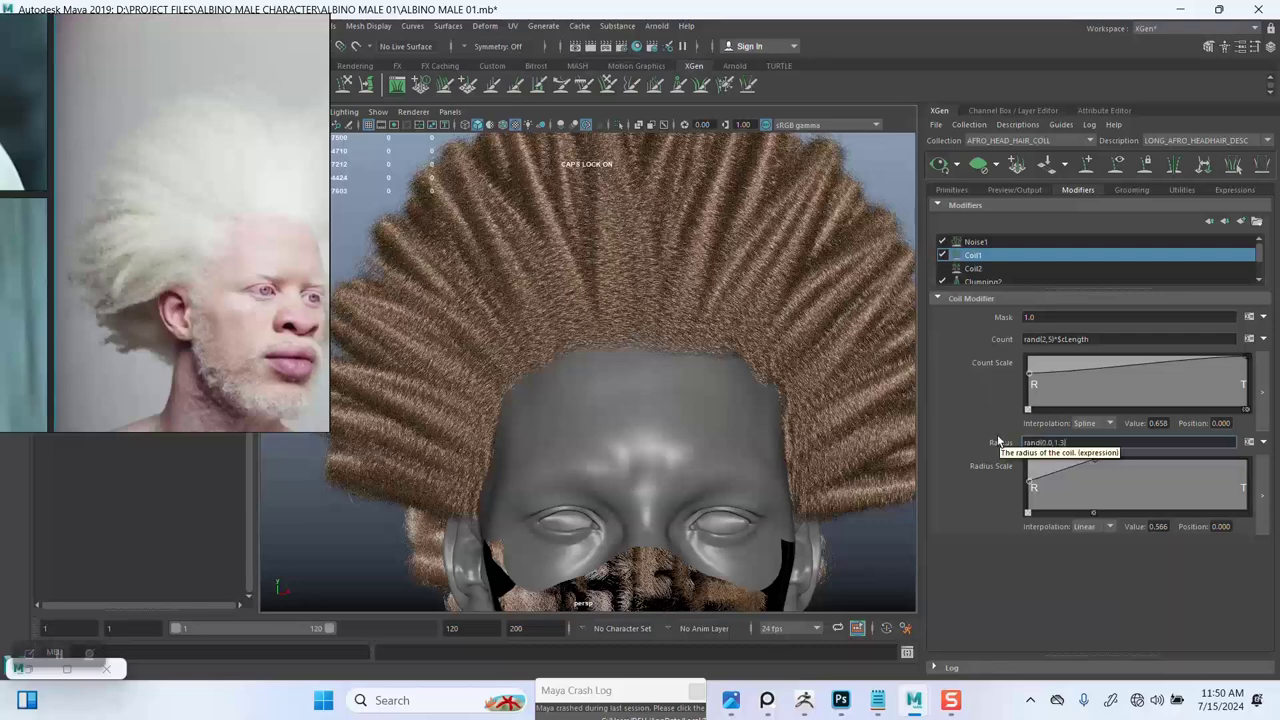
{"action": "key", "text": "Return"}
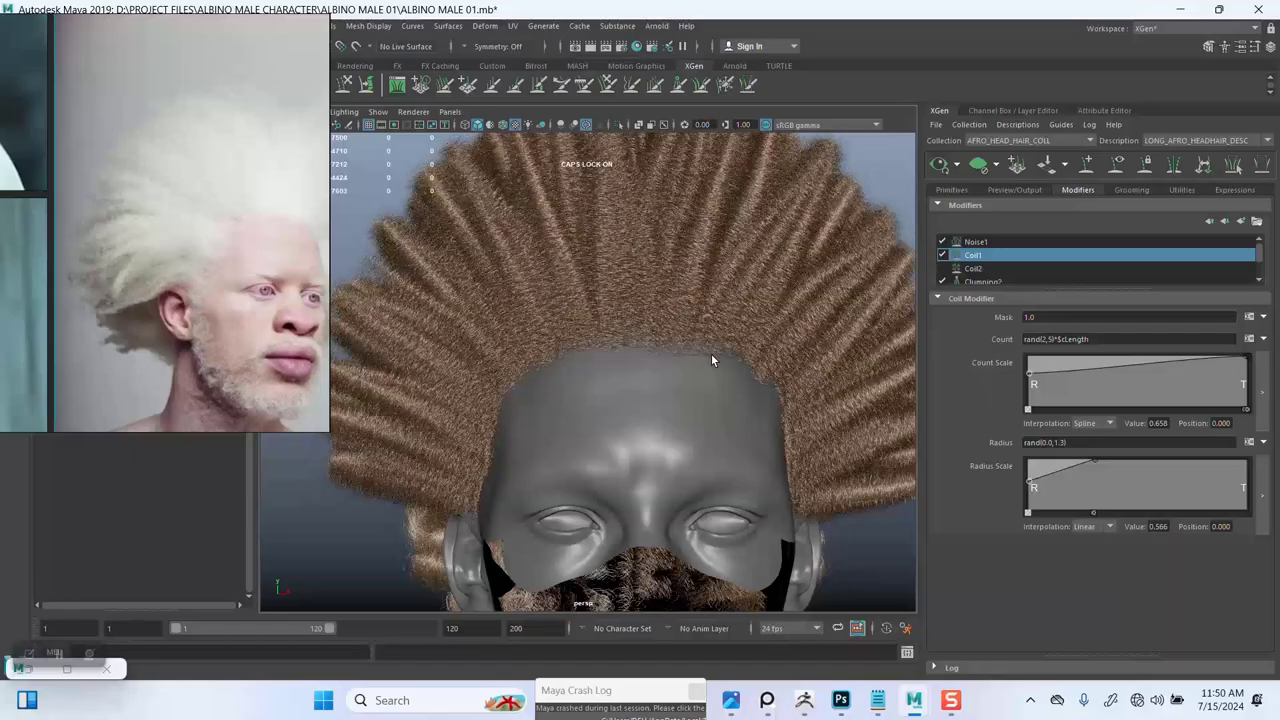
Step: Examine the effect of the randomized coil radius at the hairline and across the front and side of the afro
{"action": "right_click_drag", "start_coordinate": [663, 415], "coordinate": [667, 463], "text": "alt"}
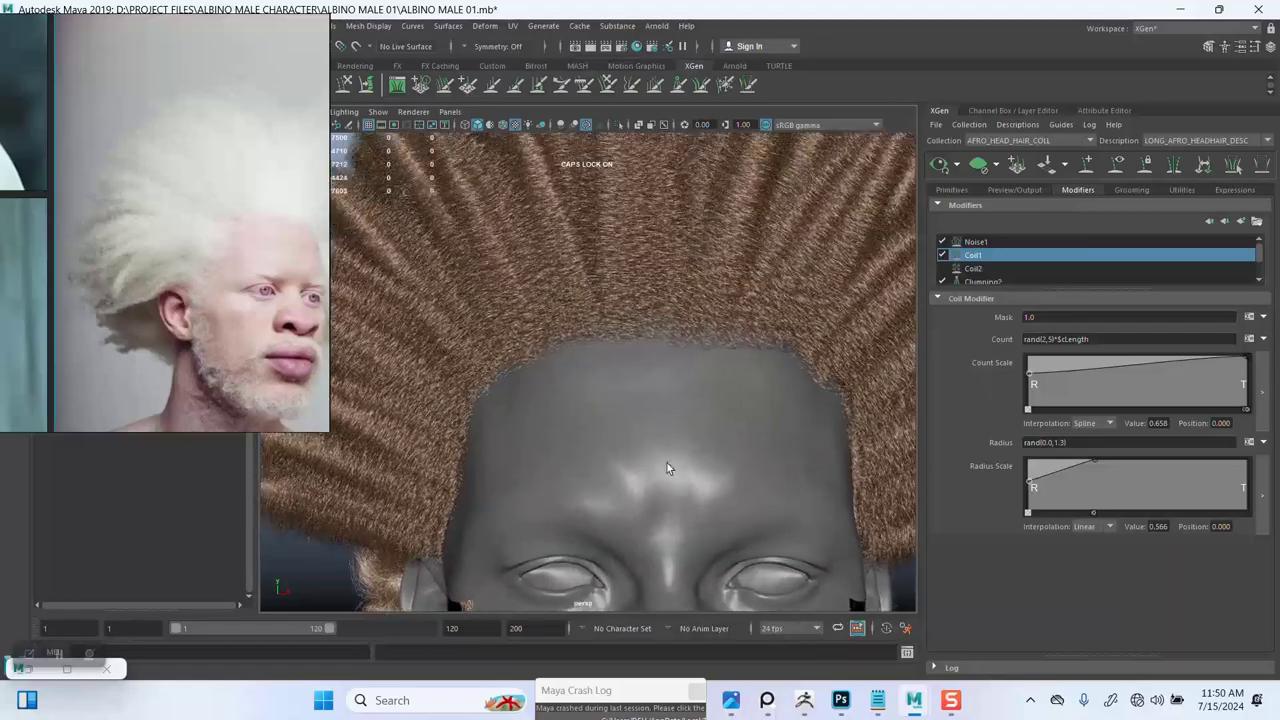
{"action": "middle_click_drag", "start_coordinate": [628, 370], "coordinate": [671, 411], "text": "alt"}
{"action": "right_click_drag", "start_coordinate": [671, 411], "coordinate": [688, 450], "text": "alt"}
{"action": "left_click_drag", "start_coordinate": [688, 451], "coordinate": [675, 411], "text": "alt"}
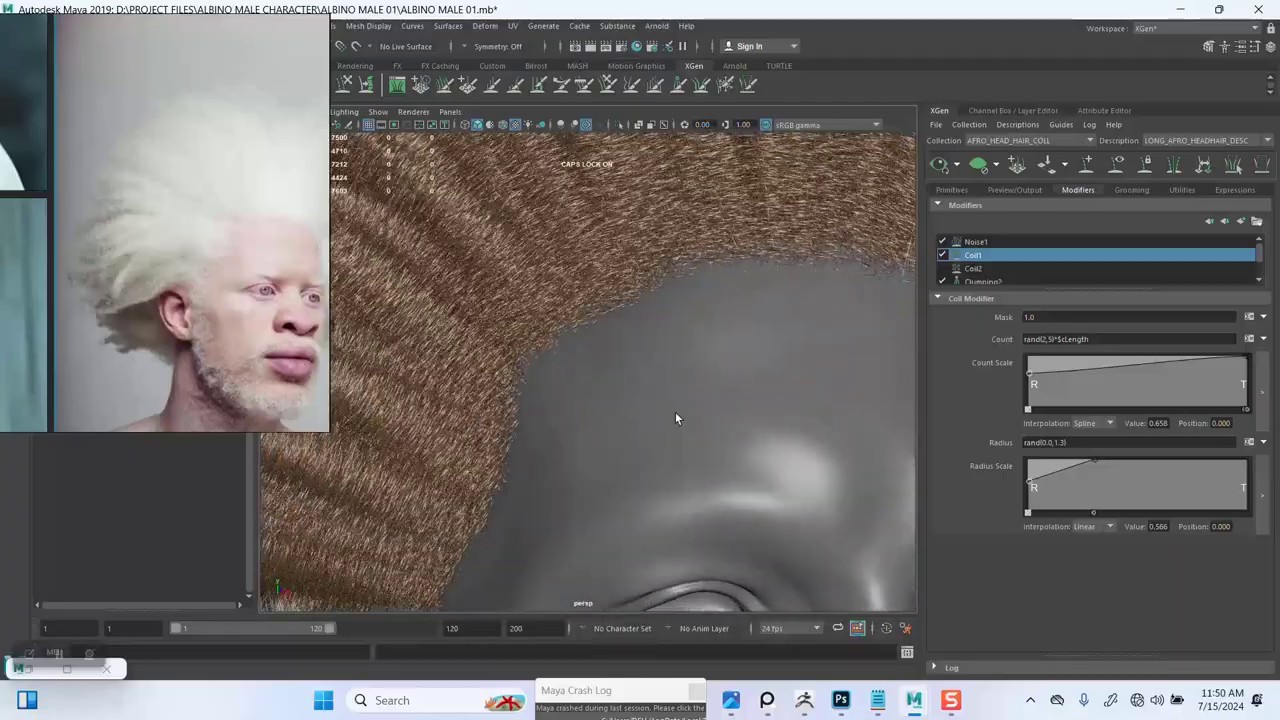
{"action": "right_click_drag", "start_coordinate": [675, 411], "coordinate": [573, 349], "text": "alt"}
{"action": "scroll", "coordinate": [631, 397], "scroll_direction": "up", "scroll_amount": 5}
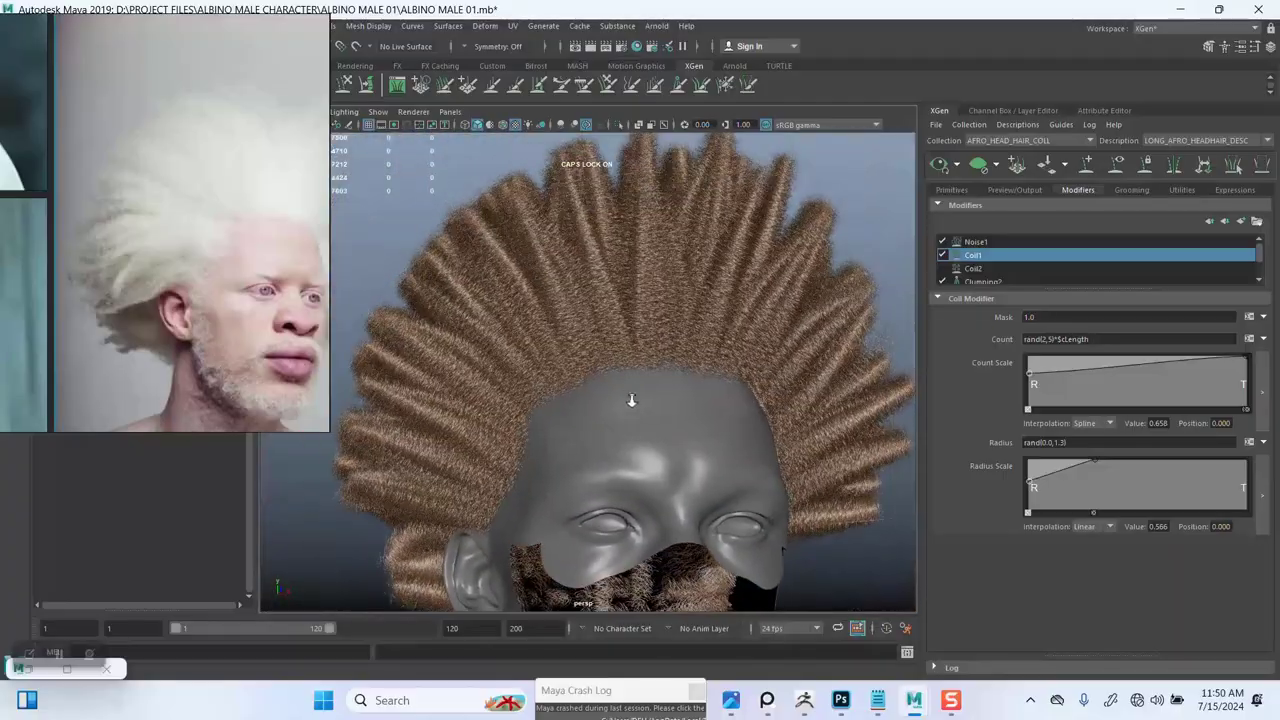
{"action": "left_click_drag", "start_coordinate": [651, 434], "coordinate": [609, 338], "text": "alt"}
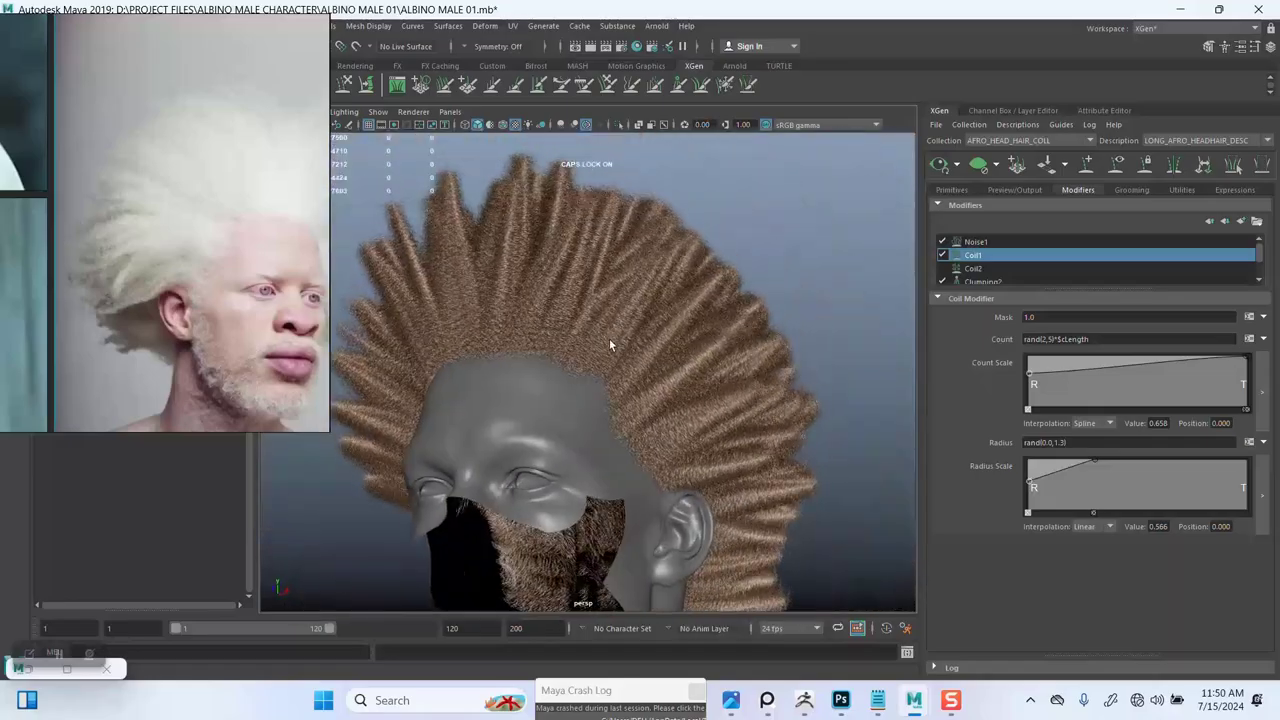
Step: Lower the root value of Coil1's Radius Scale ramp to 0.224
{"action": "scroll", "coordinate": [609, 338], "scroll_direction": "up", "scroll_amount": 6}
{"action": "left_click_drag", "start_coordinate": [662, 437], "coordinate": [722, 396], "text": "alt"}
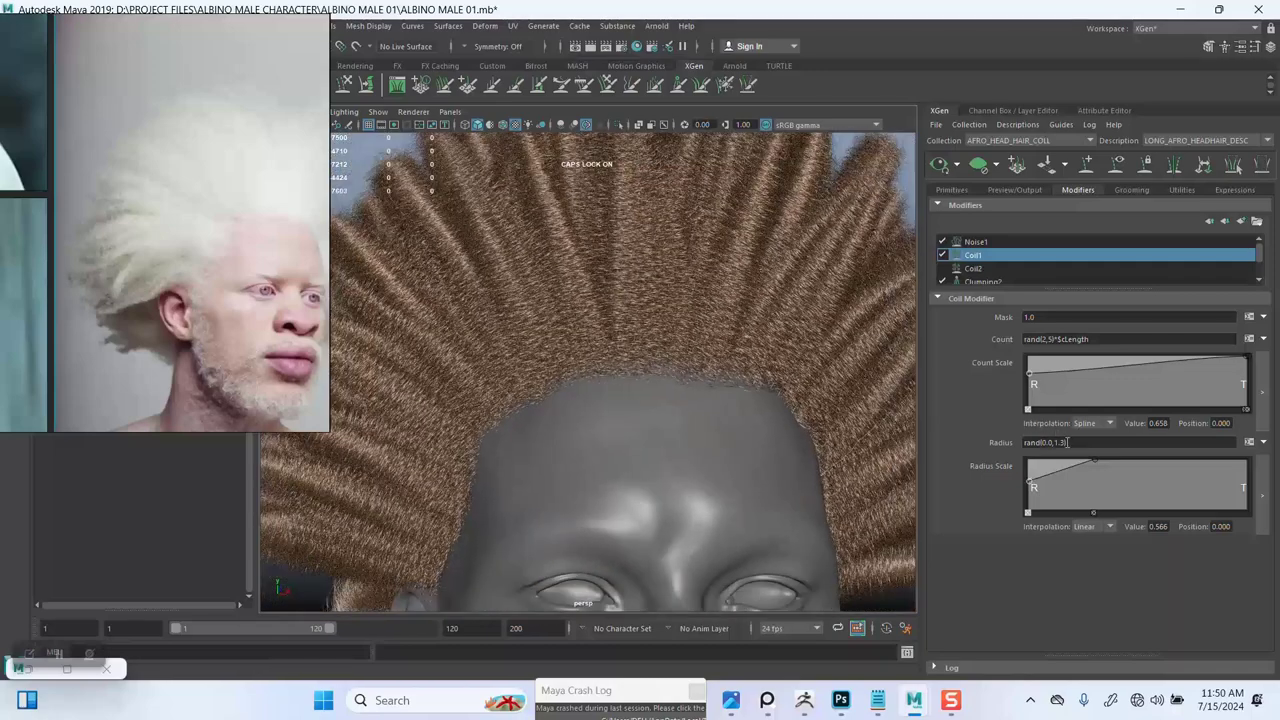
{"action": "left_click", "coordinate": [1068, 442]}
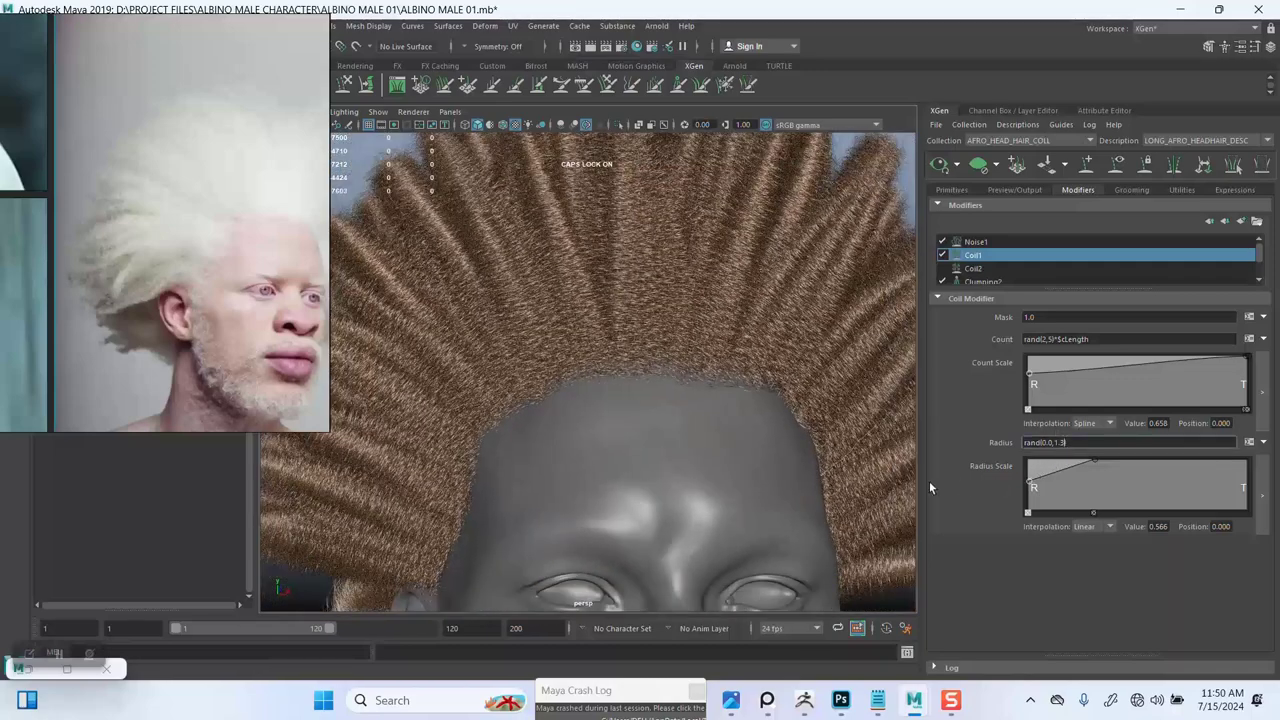
{"action": "scroll", "coordinate": [789, 486], "scroll_direction": "up", "scroll_amount": 5}
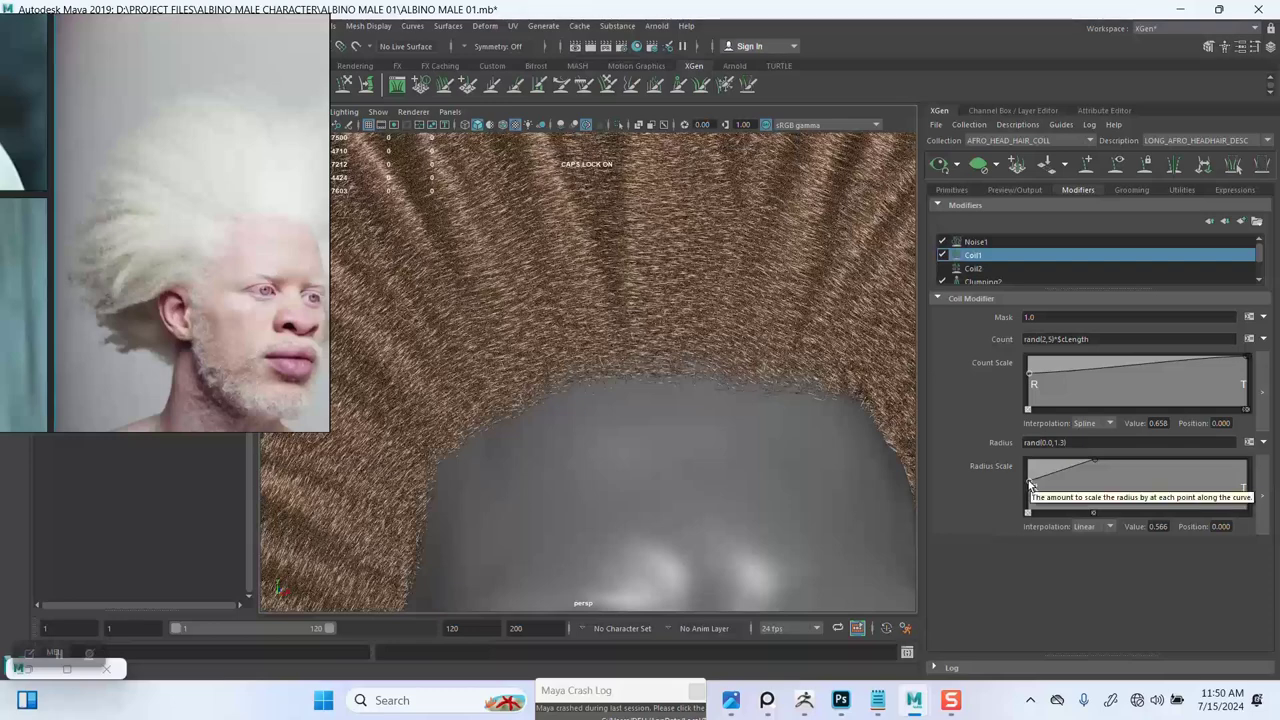
{"action": "left_click_drag", "start_coordinate": [1030, 485], "coordinate": [1029, 487]}
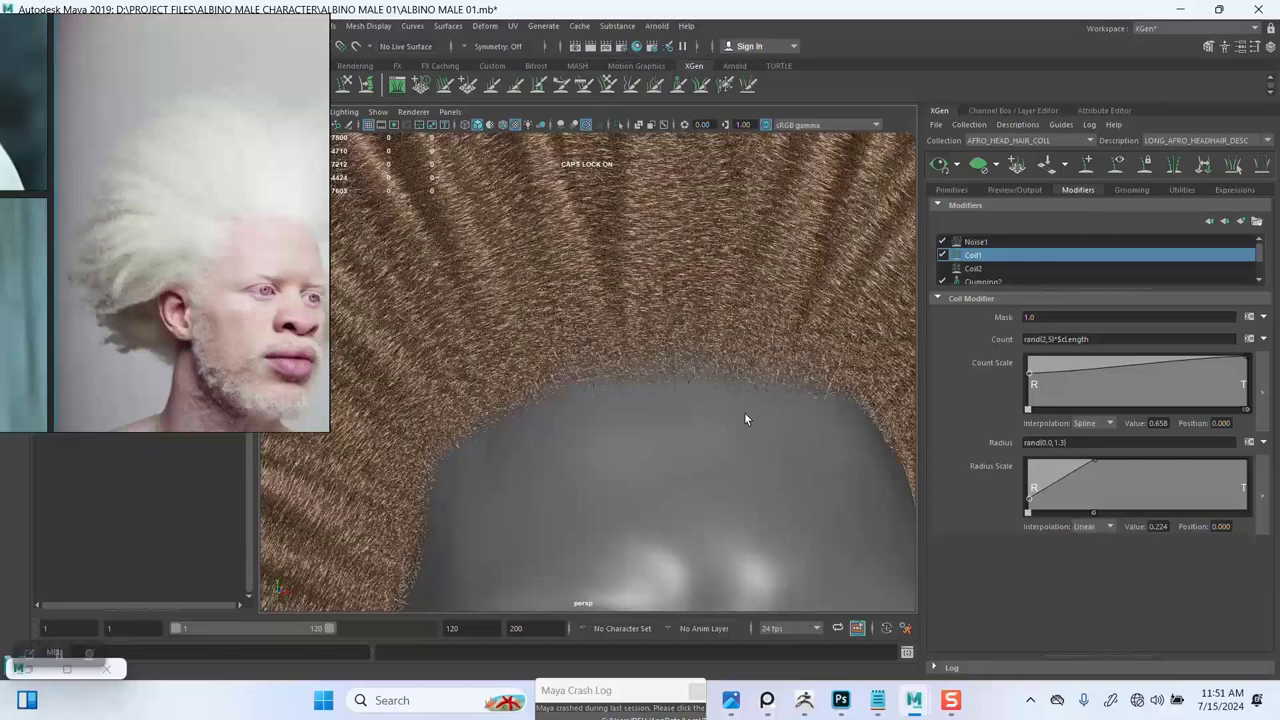
Step: Lower the root point of Coil1's Radius Scale ramp further to a value of 0.145
{"action": "right_click_drag", "start_coordinate": [646, 397], "coordinate": [572, 398], "text": "alt"}
{"action": "middle_click_drag", "start_coordinate": [572, 398], "coordinate": [641, 382], "text": "alt"}
{"action": "right_click_drag", "start_coordinate": [641, 382], "coordinate": [663, 450], "text": "alt"}
{"action": "middle_click_drag", "start_coordinate": [663, 450], "coordinate": [652, 433], "text": "alt"}
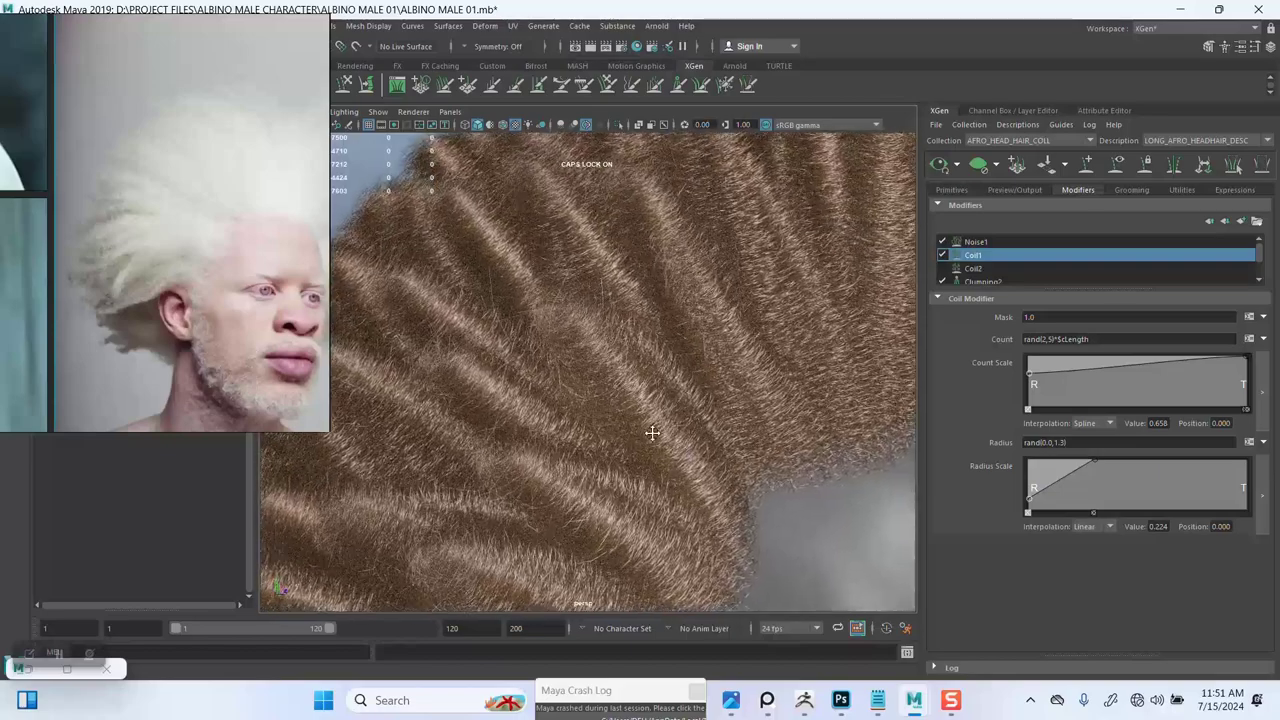
{"action": "mouse_move", "coordinate": [652, 432]}
{"action": "right_mouse_down", "text": "alt"}
{"action": "mouse_move", "coordinate": [611, 374]}
{"action": "mouse_move", "coordinate": [633, 433]}
{"action": "right_mouse_up", "text": "alt"}
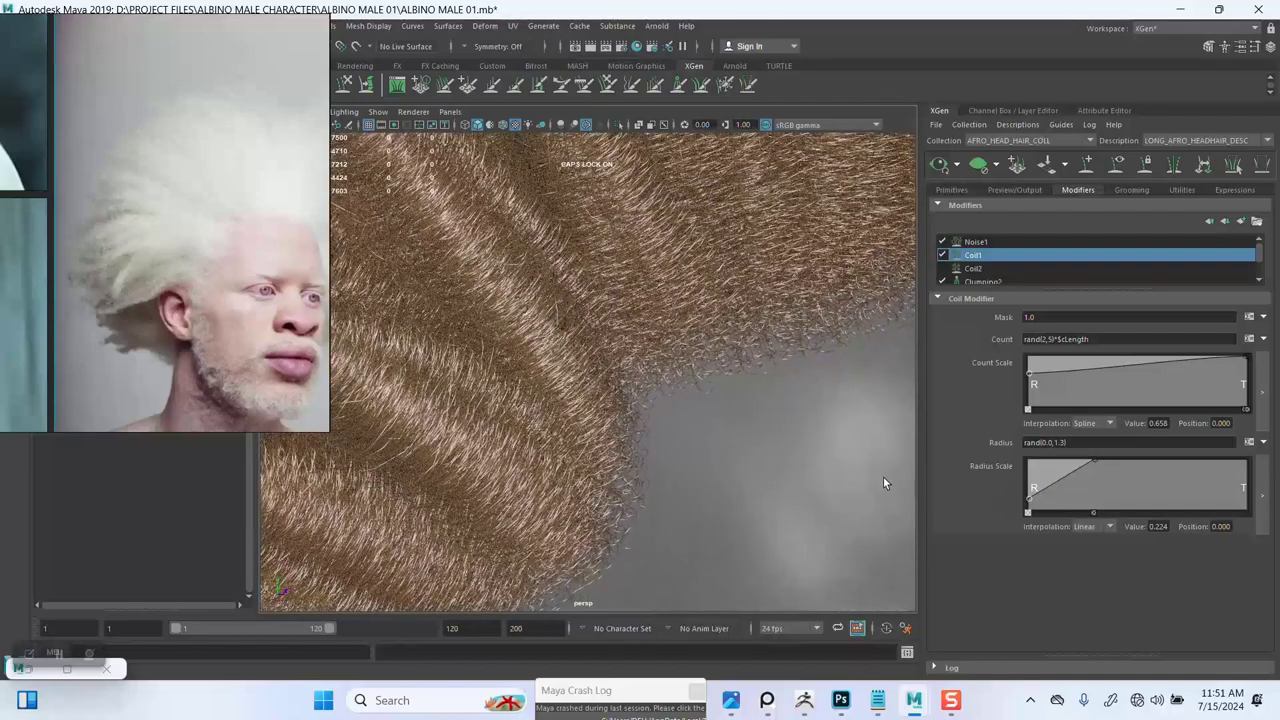
{"action": "left_click_drag", "start_coordinate": [774, 451], "coordinate": [714, 466], "text": "alt"}
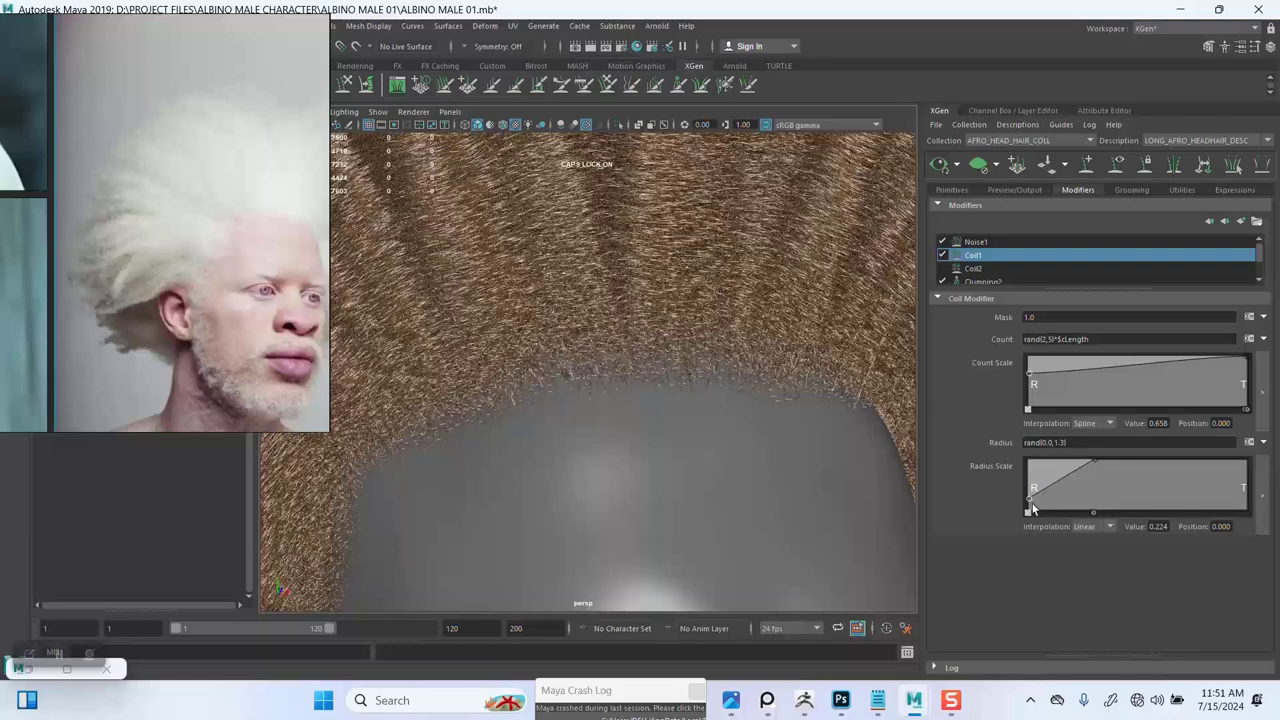
{"action": "left_click_drag", "start_coordinate": [1027, 503], "coordinate": [1028, 507]}
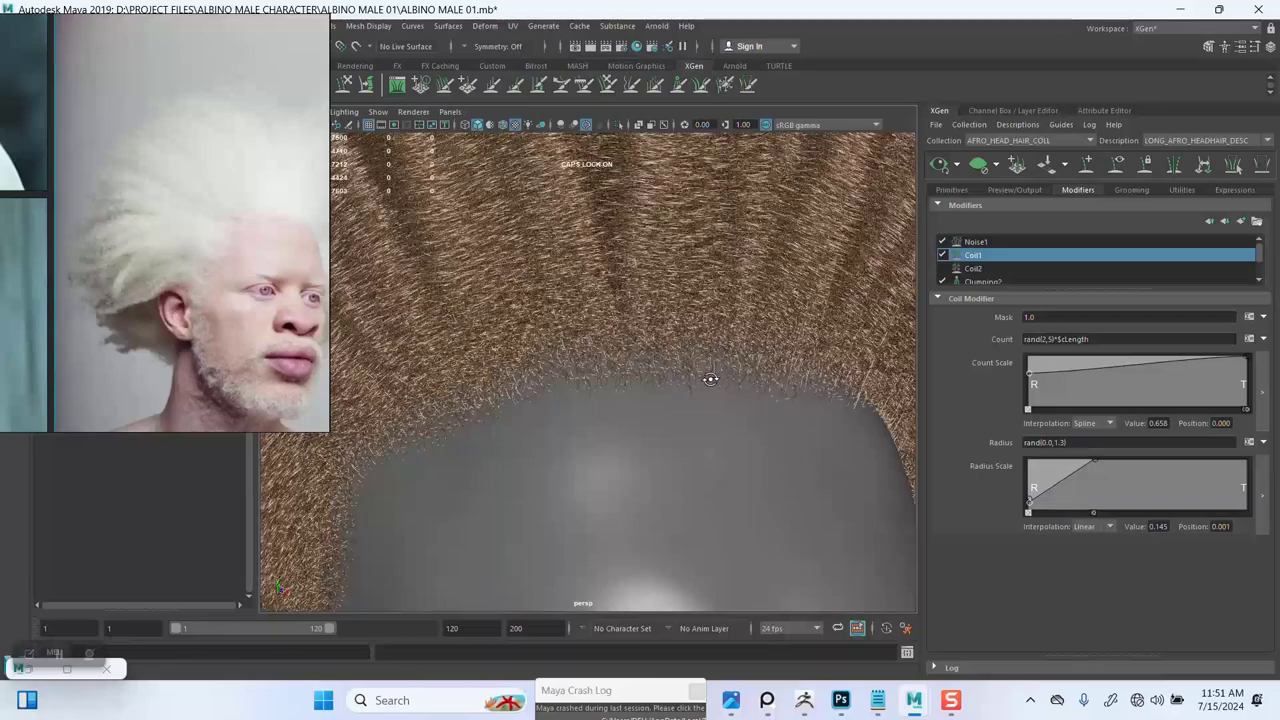
Step: Add a point with value 0.303 at position 0.070 to Coil1's Radius Scale ramp and save the scene
{"action": "left_click_drag", "start_coordinate": [772, 408], "coordinate": [799, 409], "text": "alt"}
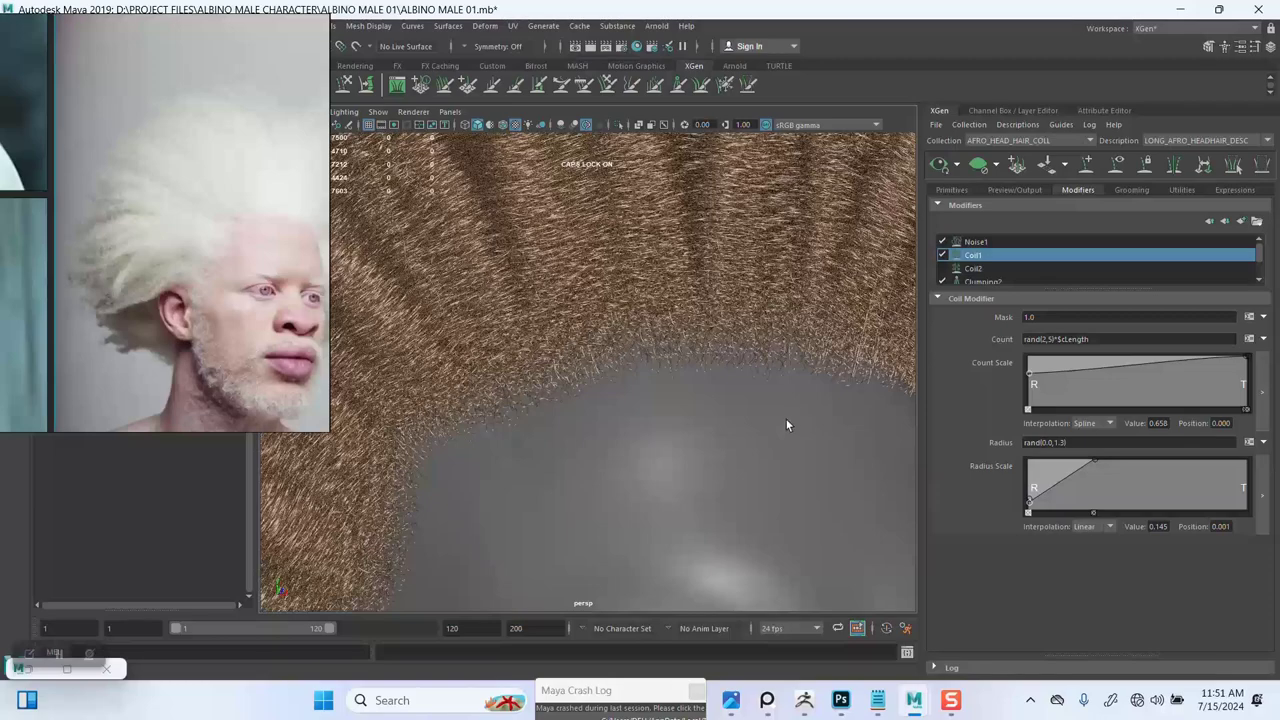
{"action": "right_click_drag", "start_coordinate": [786, 420], "coordinate": [748, 407], "text": "alt"}
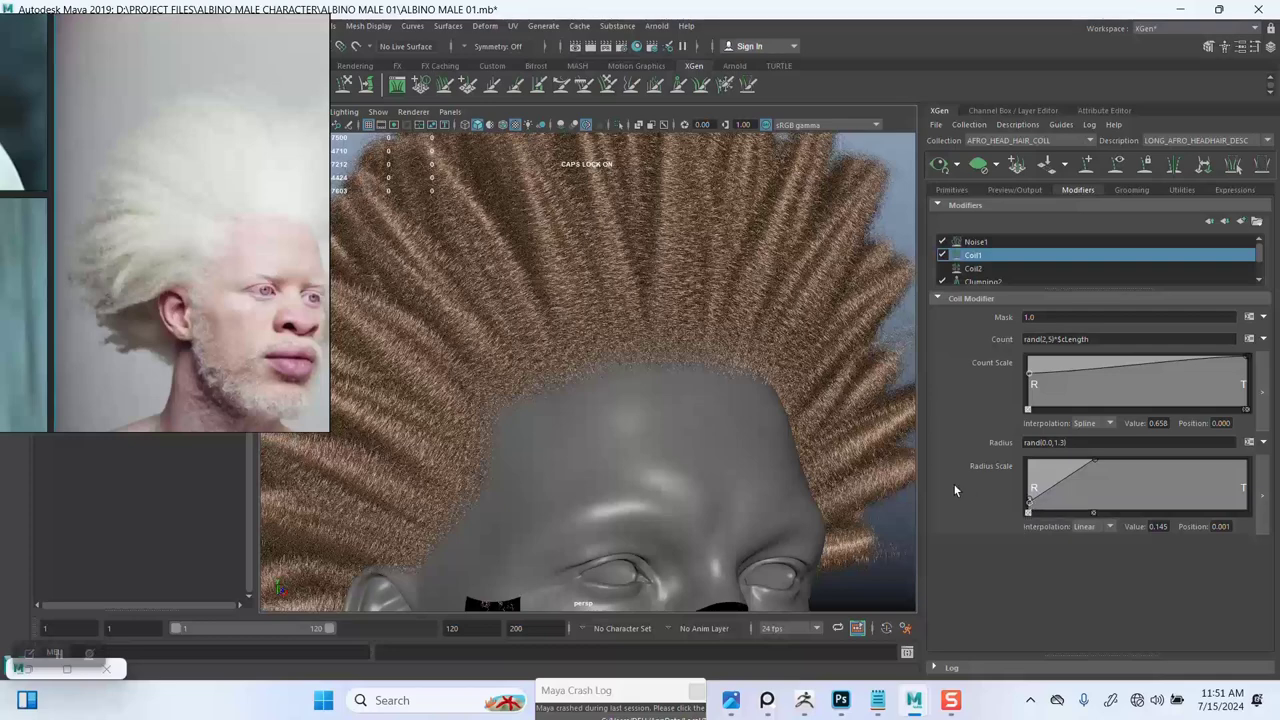
{"action": "scroll", "coordinate": [853, 453], "scroll_direction": "down", "scroll_amount": 3}
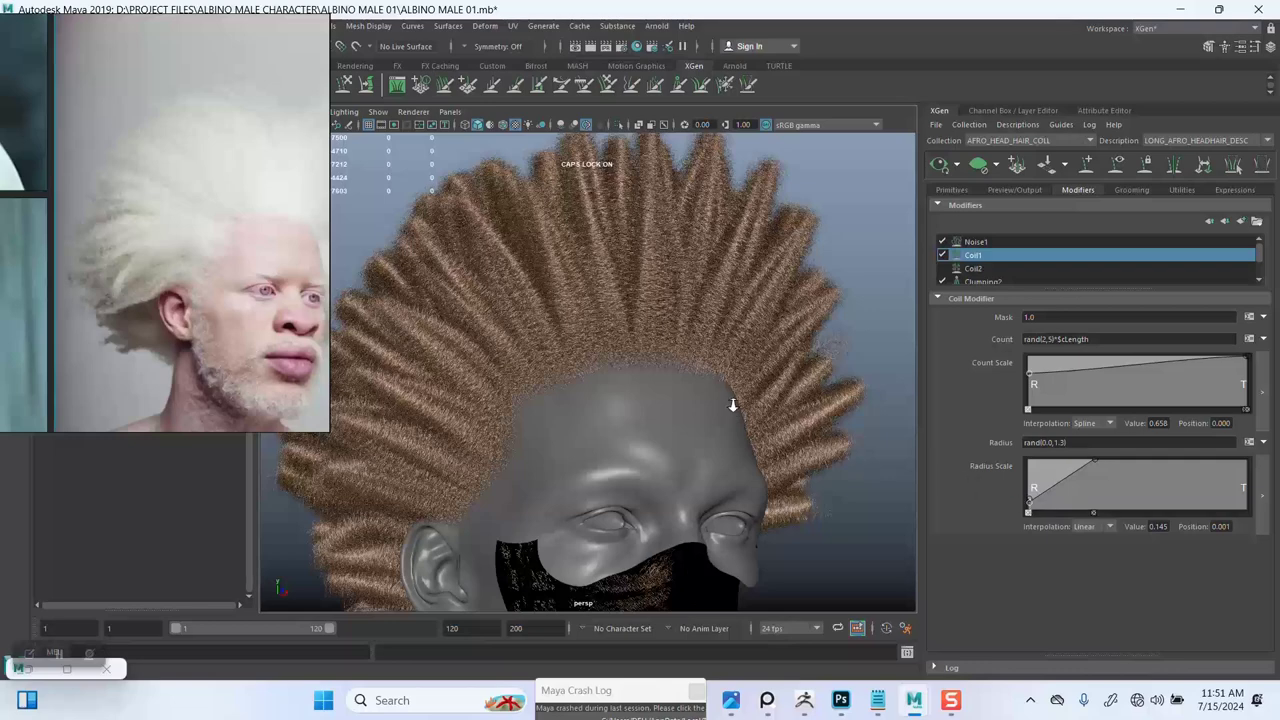
{"action": "scroll", "coordinate": [733, 406], "scroll_direction": "up", "scroll_amount": 3}
{"action": "left_click_drag", "start_coordinate": [1031, 502], "coordinate": [1031, 505]}
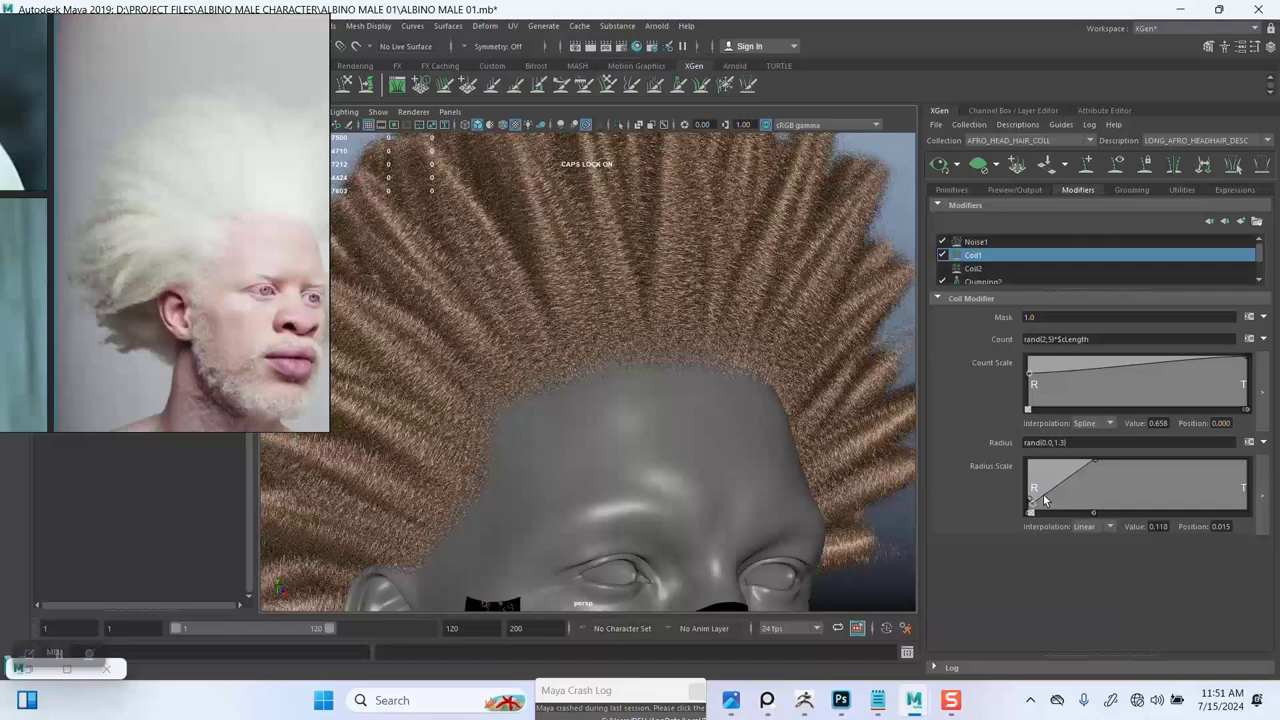
{"action": "left_click_drag", "start_coordinate": [1037, 506], "coordinate": [1044, 498]}
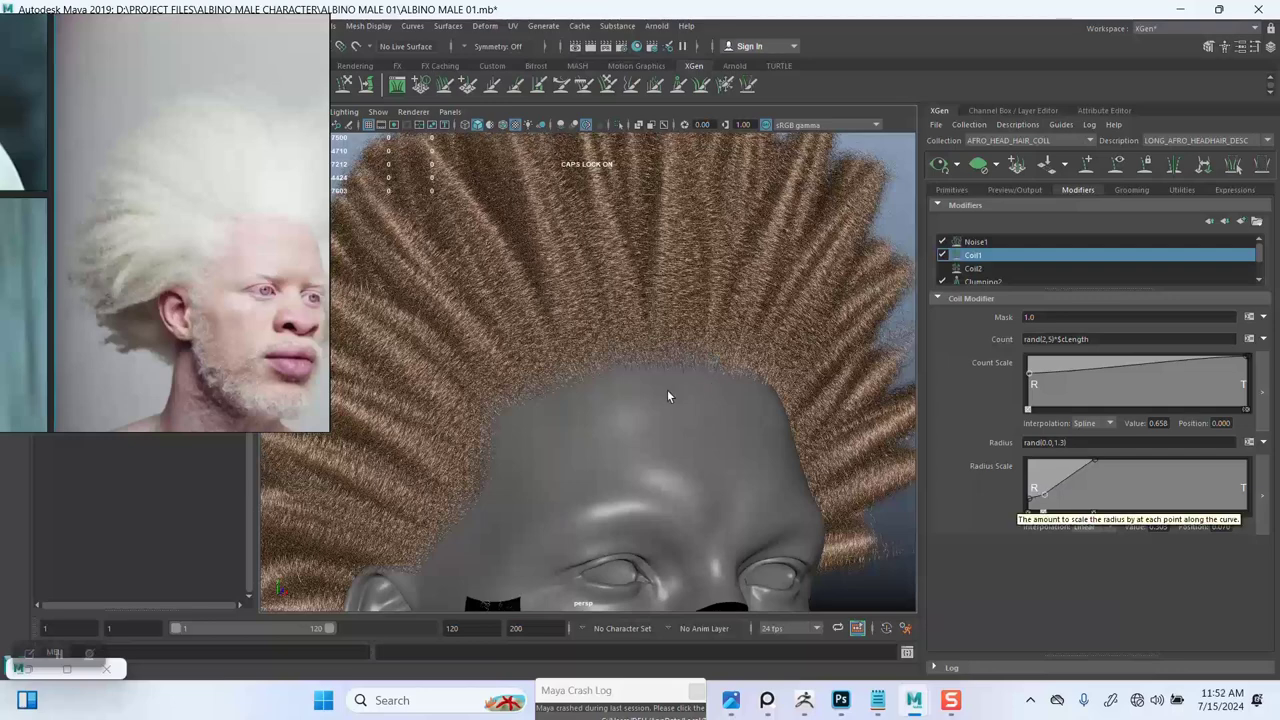
{"action": "scroll", "coordinate": [695, 450], "scroll_direction": "up", "scroll_amount": 4}
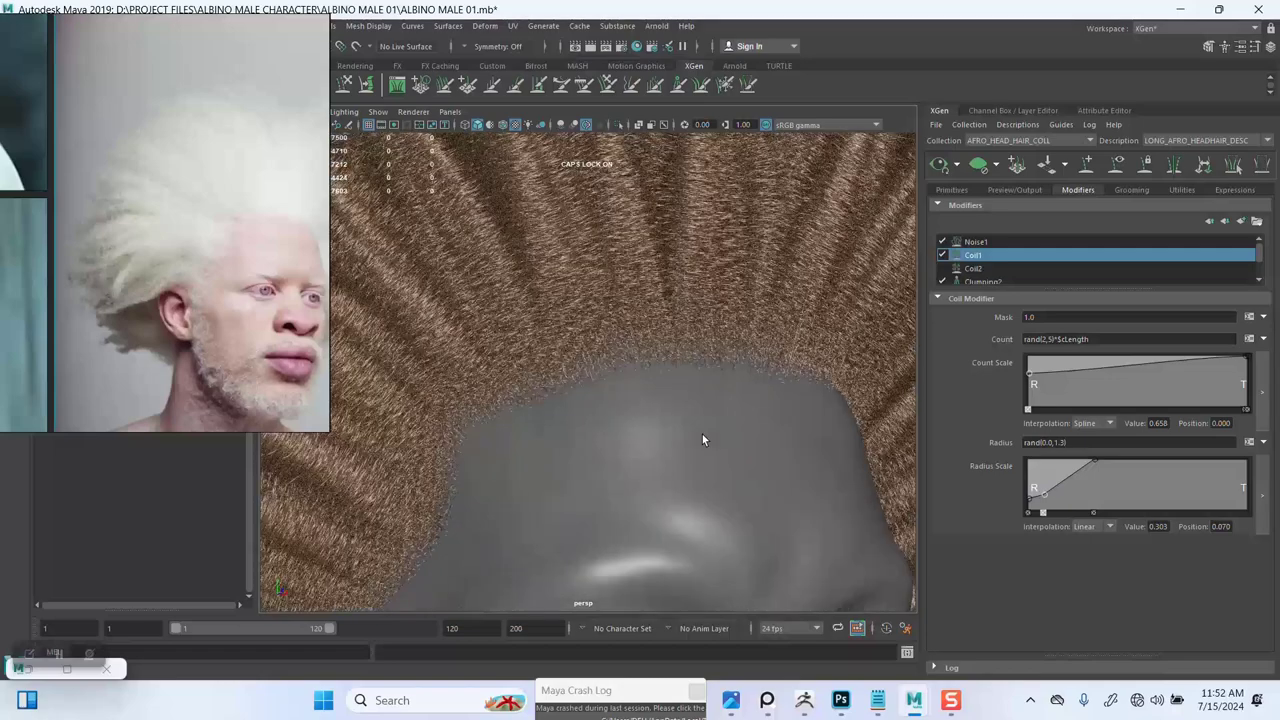
{"action": "key", "text": "ctrl+s"}
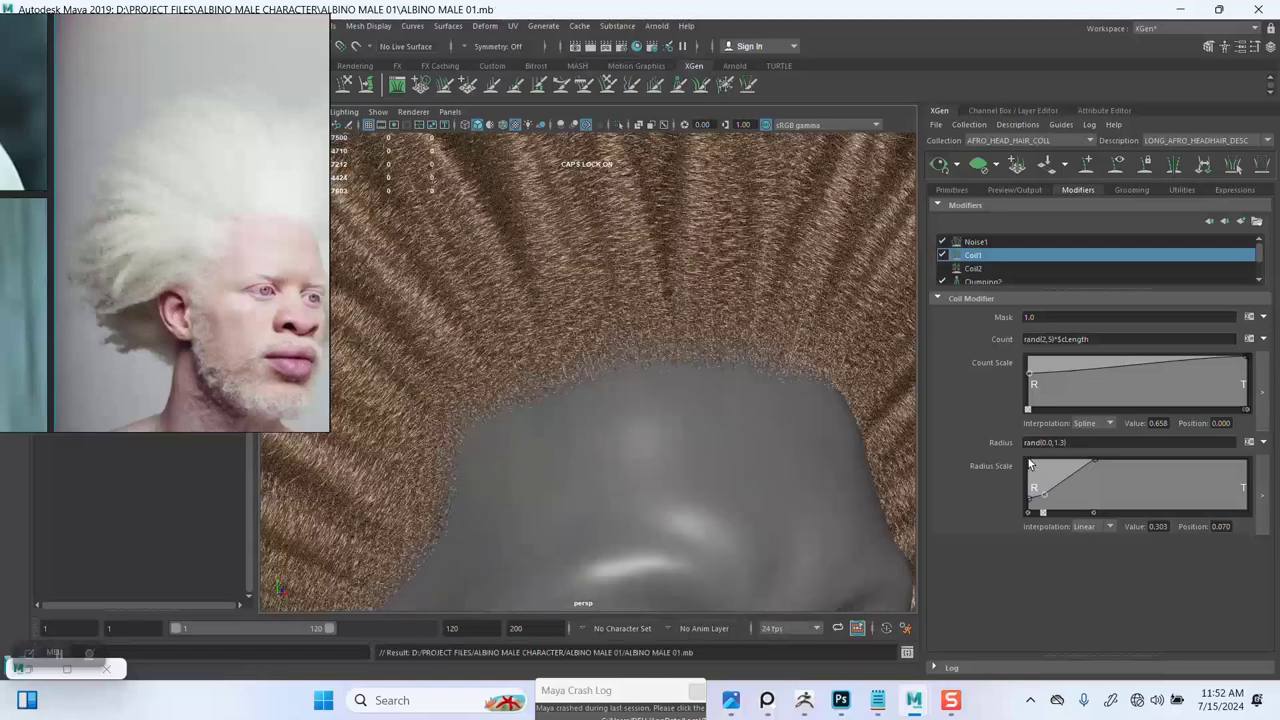
Step: Remove the point at position 0.070 from Coil1's Radius Scale ramp and set the root value to 0.000
{"action": "scroll", "coordinate": [700, 400], "scroll_direction": "up", "scroll_amount": 5}
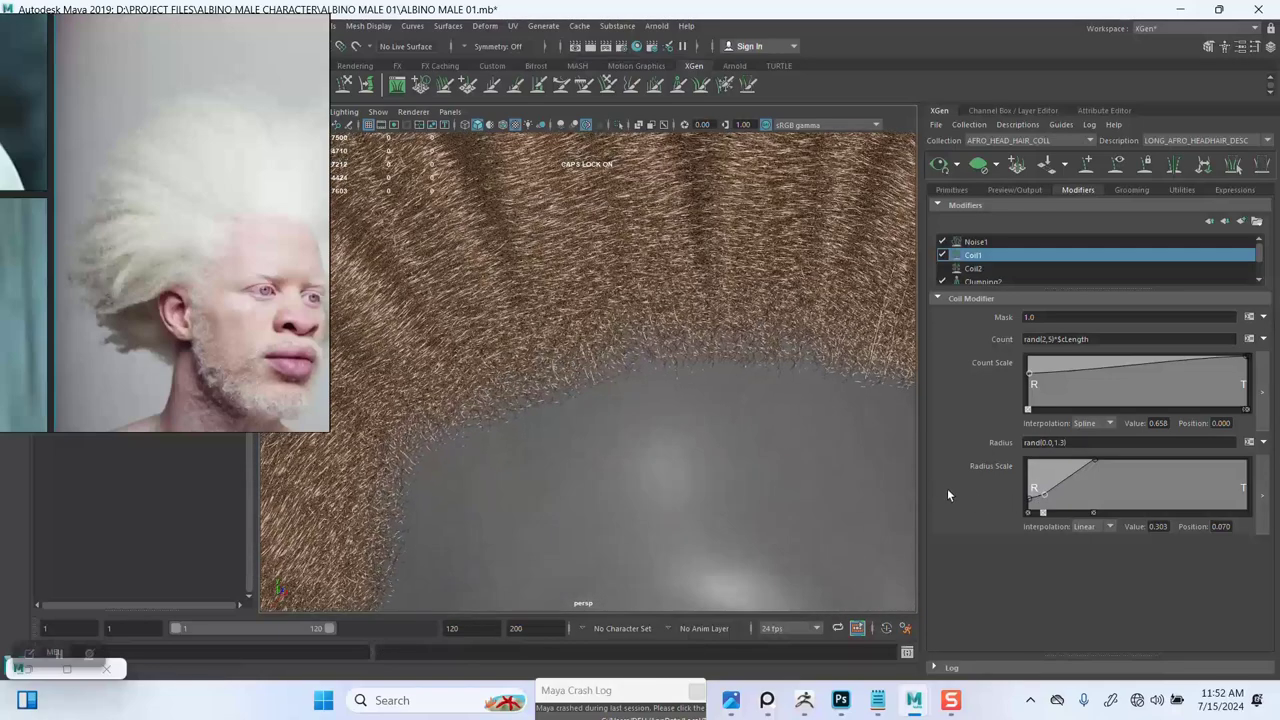
{"action": "left_click", "coordinate": [1043, 513]}
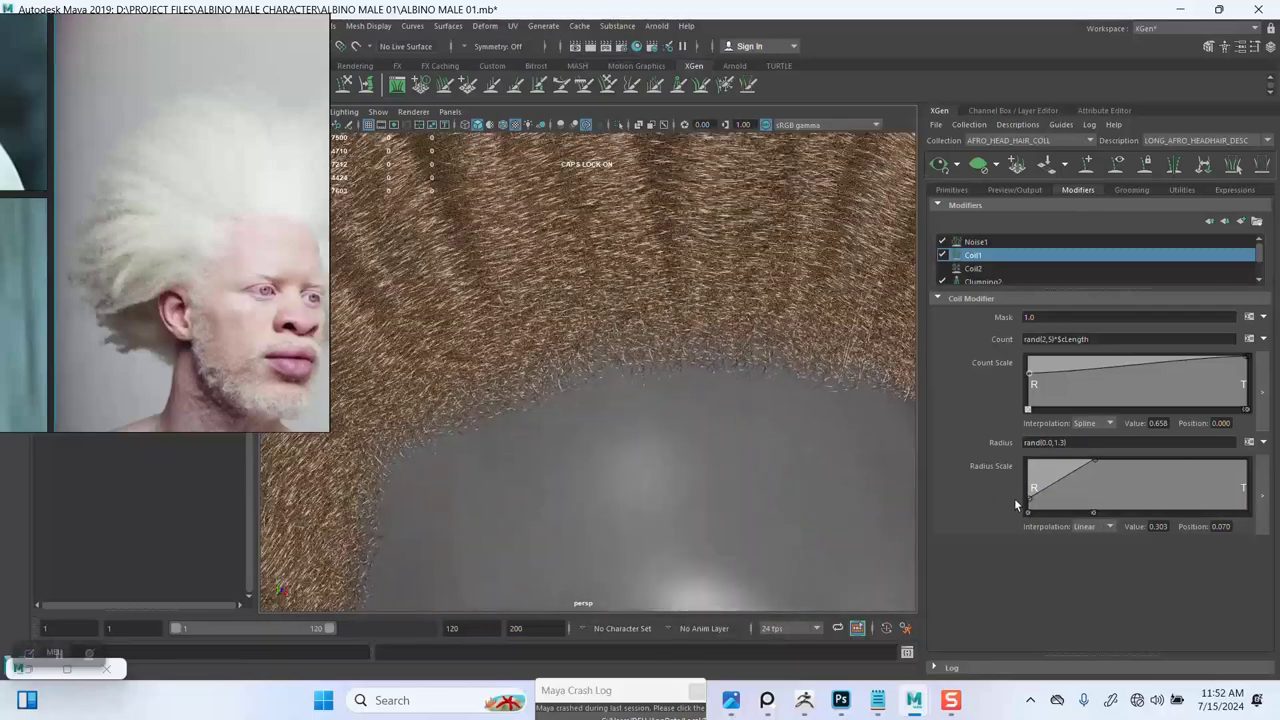
{"action": "left_click_drag", "start_coordinate": [1031, 503], "coordinate": [1020, 508]}
{"action": "left_click_drag", "start_coordinate": [1015, 507], "coordinate": [1014, 511]}
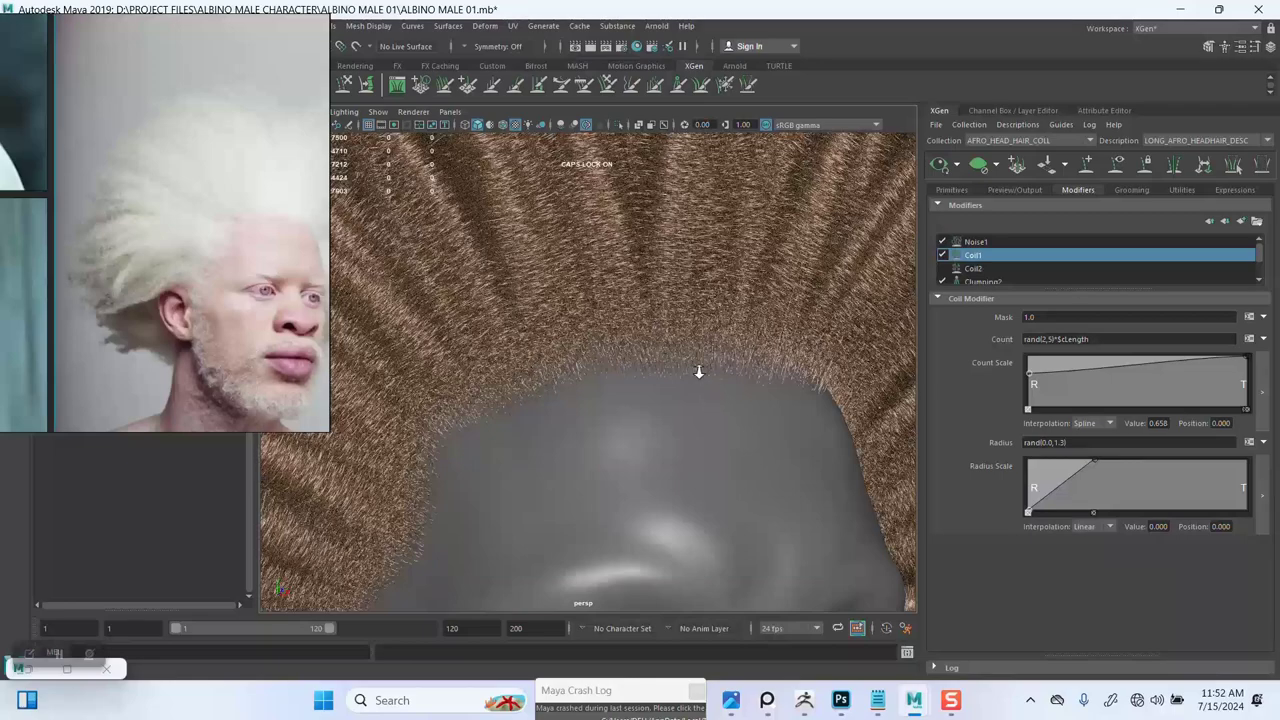
Step: Move the second point of Coil1's Radius Scale ramp to value 0.776 at position 0.350
{"action": "scroll", "coordinate": [698, 369], "scroll_direction": "down", "scroll_amount": 5}
{"action": "scroll", "coordinate": [697, 401], "scroll_direction": "up", "scroll_amount": 3}
{"action": "scroll", "coordinate": [670, 401], "scroll_direction": "up", "scroll_amount": 6}
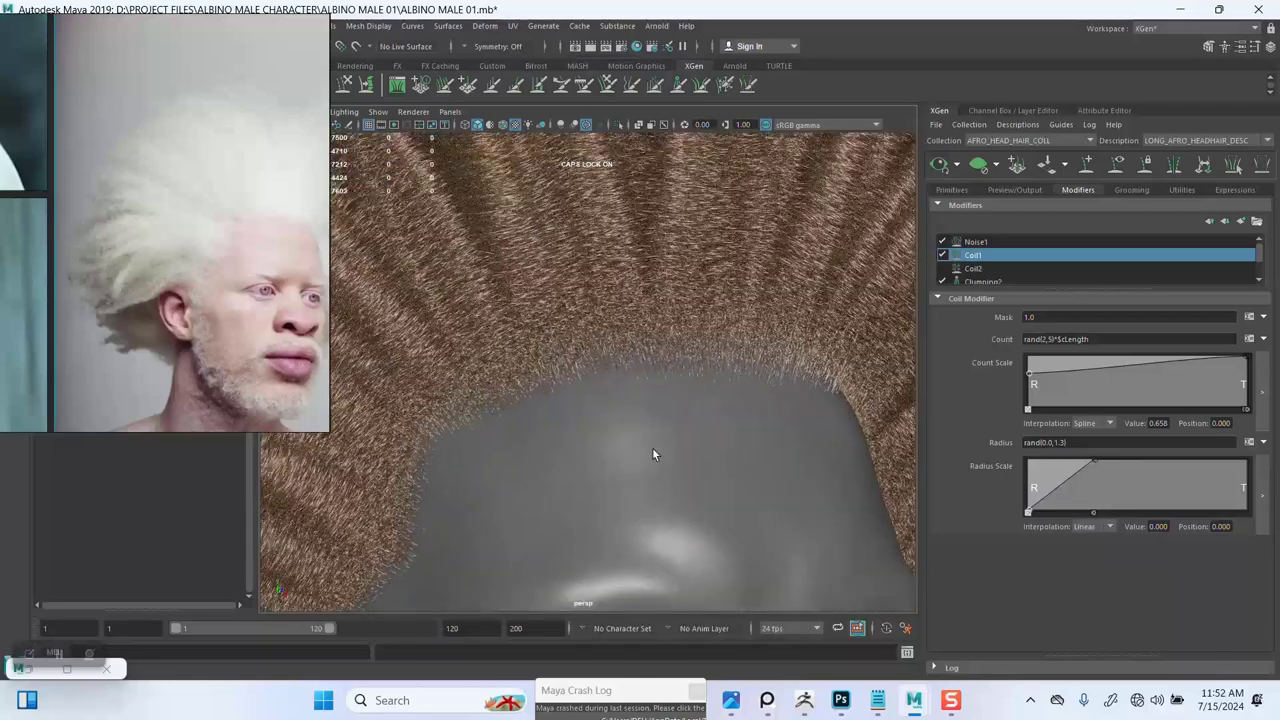
{"action": "scroll", "coordinate": [670, 375], "scroll_direction": "up", "scroll_amount": 6}
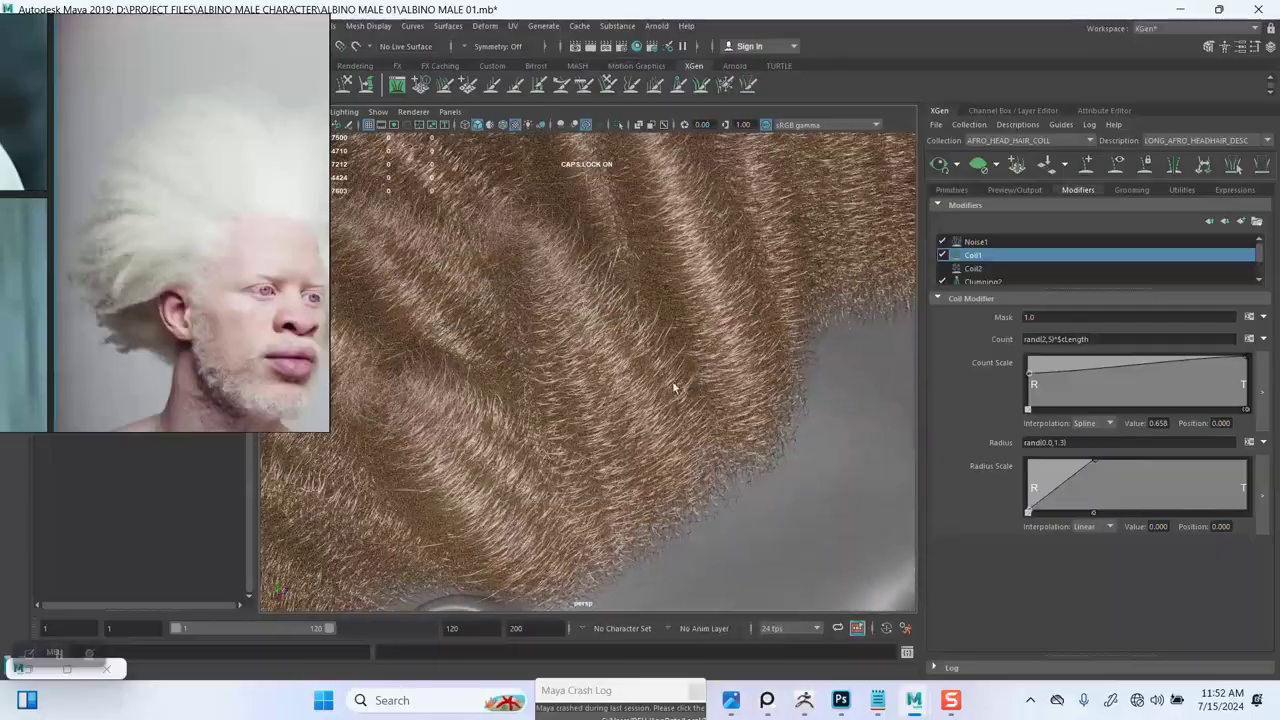
{"action": "left_click_drag", "start_coordinate": [644, 376], "coordinate": [668, 428], "text": "alt"}
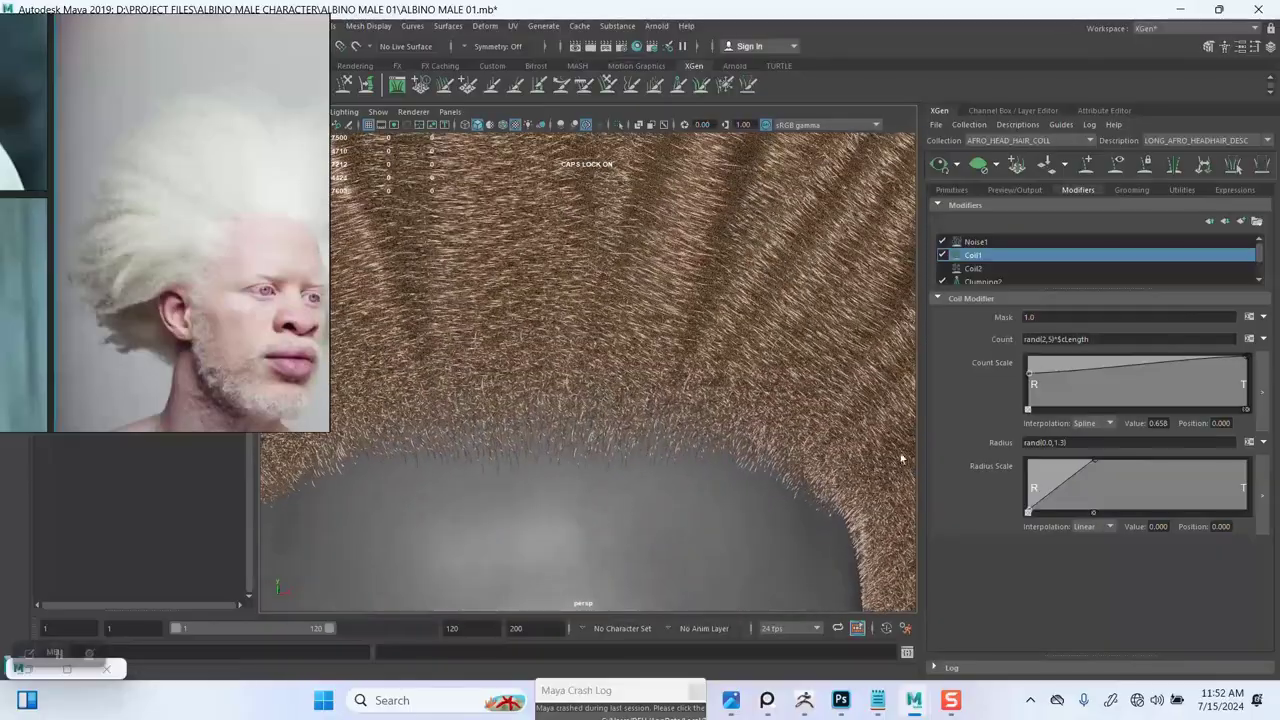
{"action": "left_click", "coordinate": [1094, 459]}
{"action": "left_click_drag", "start_coordinate": [1104, 475], "coordinate": [1104, 470]}
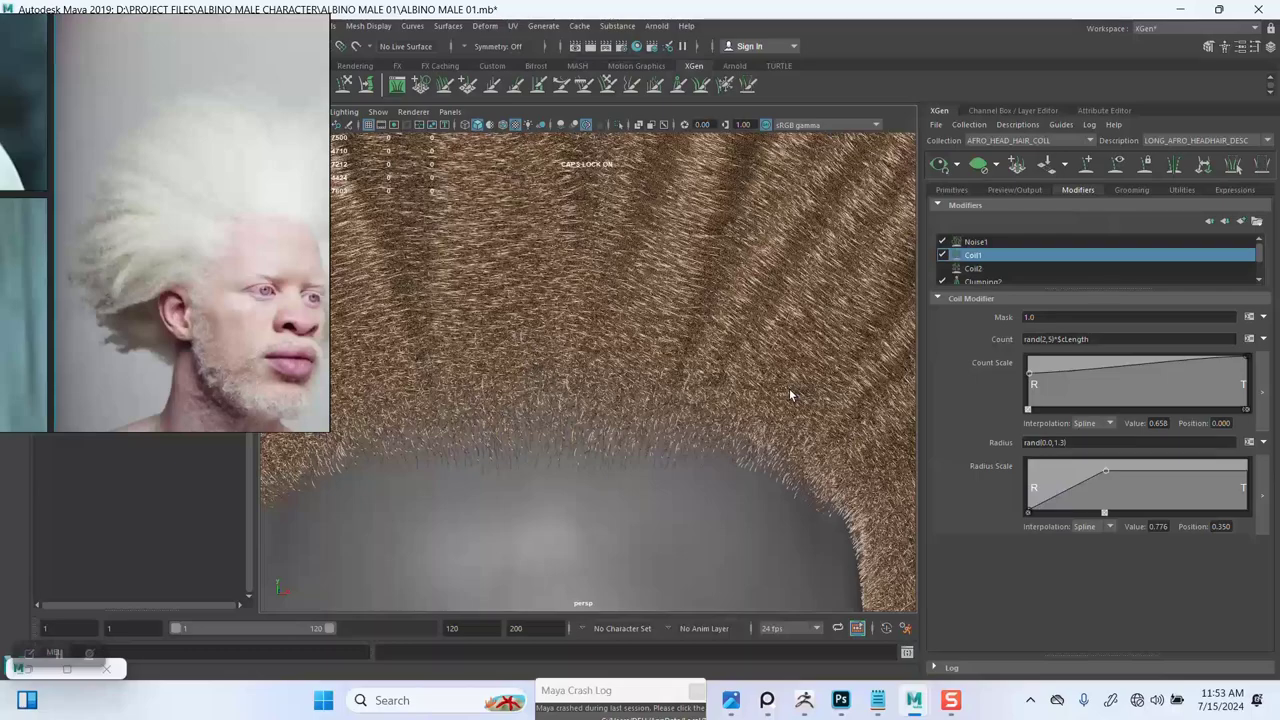
Step: Examine the coiled hair at the hairline, above the ear and across the whole afro from the front and side
{"action": "right_click_drag", "start_coordinate": [686, 361], "coordinate": [635, 352], "text": "alt"}
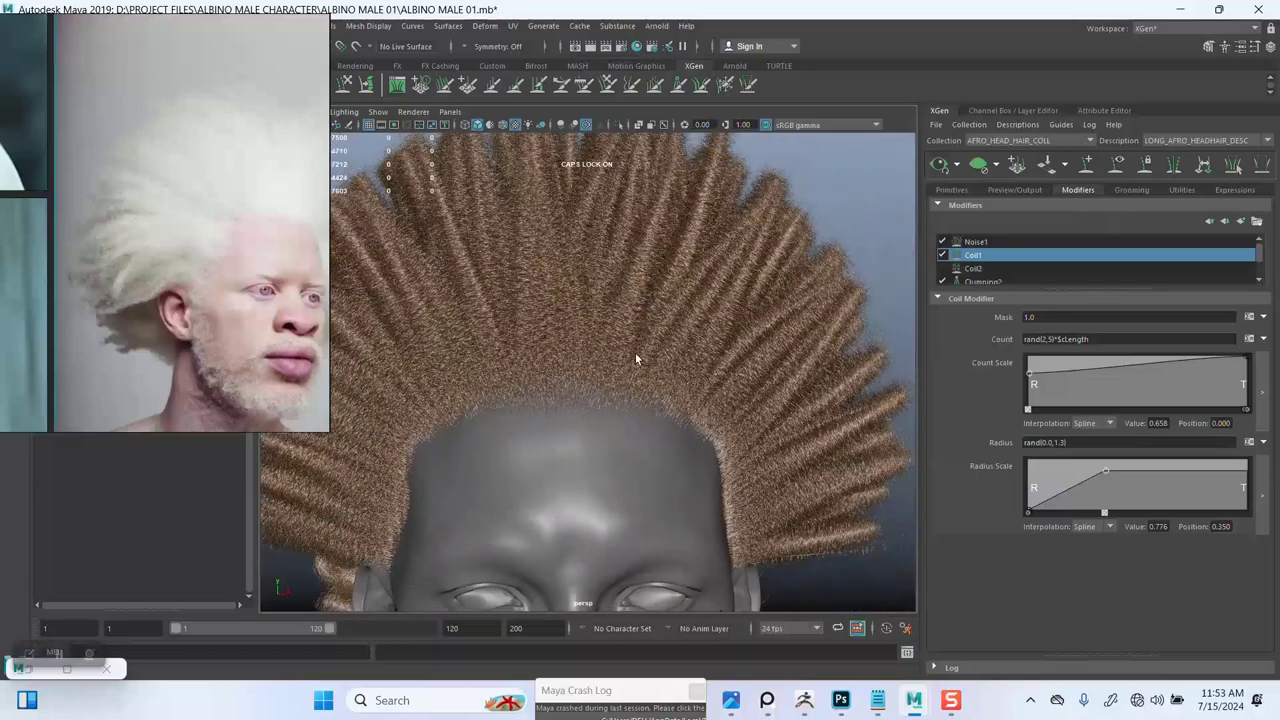
{"action": "left_click_drag", "start_coordinate": [635, 352], "coordinate": [670, 346], "text": "alt"}
{"action": "right_click_drag", "start_coordinate": [637, 325], "coordinate": [689, 389], "text": "alt"}
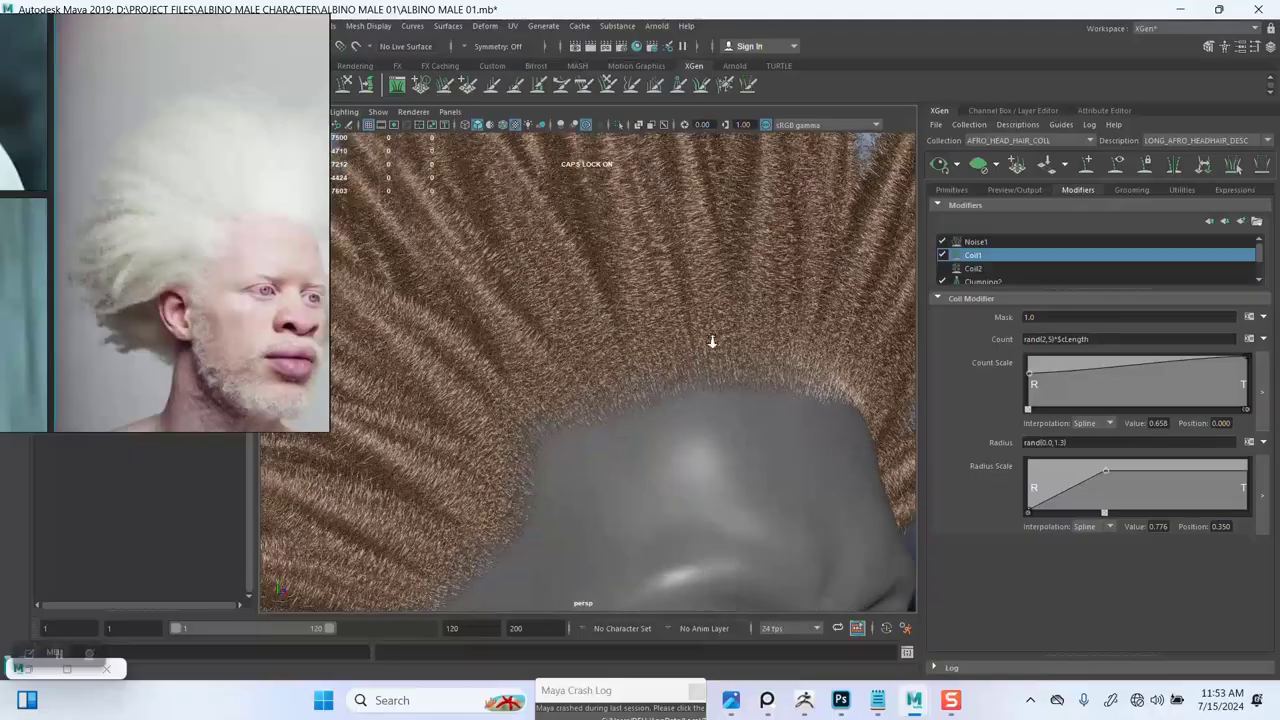
{"action": "right_click_drag", "start_coordinate": [712, 342], "coordinate": [750, 364], "text": "alt"}
{"action": "middle_click_drag", "start_coordinate": [677, 363], "coordinate": [714, 330], "text": "alt"}
{"action": "right_click_drag", "start_coordinate": [669, 323], "coordinate": [730, 314], "text": "alt"}
{"action": "middle_click_drag", "start_coordinate": [730, 314], "coordinate": [740, 306], "text": "alt"}
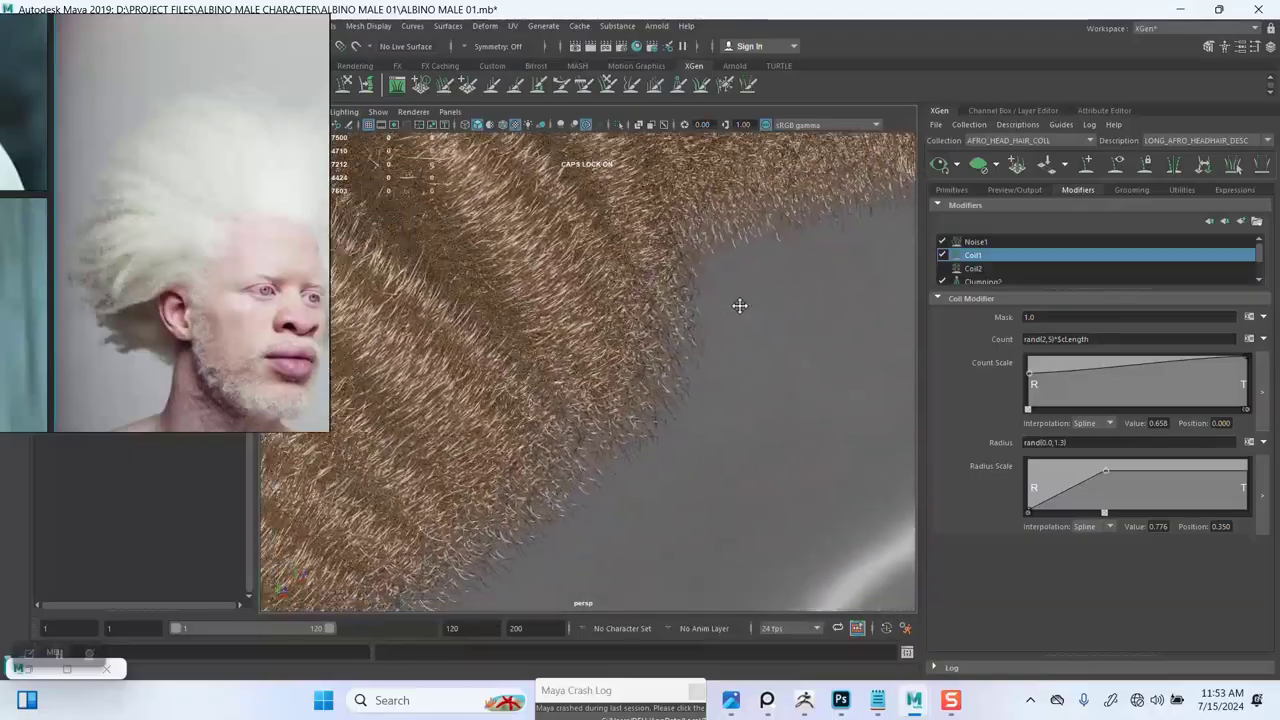
{"action": "left_click_drag", "start_coordinate": [740, 305], "coordinate": [594, 290], "text": "alt"}
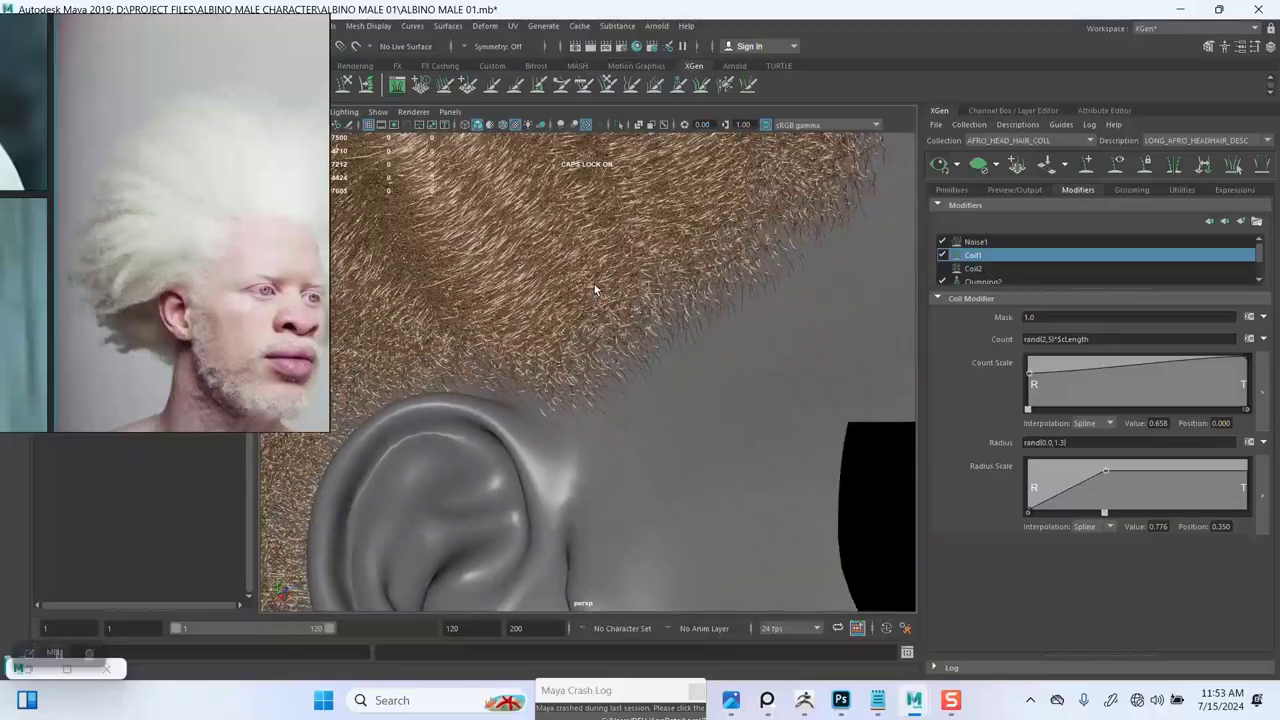
{"action": "right_click_drag", "start_coordinate": [651, 380], "coordinate": [557, 331], "text": "alt"}
{"action": "left_click_drag", "start_coordinate": [557, 331], "coordinate": [619, 407], "text": "alt"}
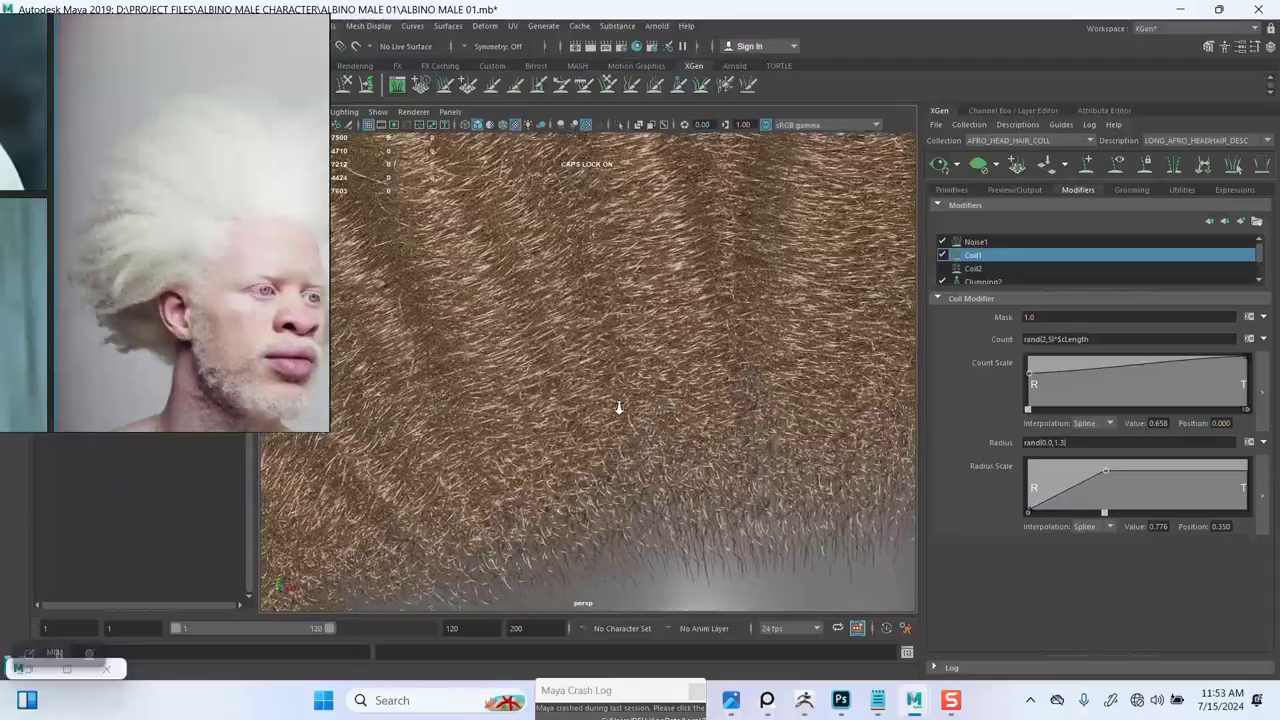
{"action": "right_click_drag", "start_coordinate": [619, 408], "coordinate": [606, 320], "text": "alt"}
{"action": "left_click_drag", "start_coordinate": [606, 320], "coordinate": [646, 374], "text": "alt"}
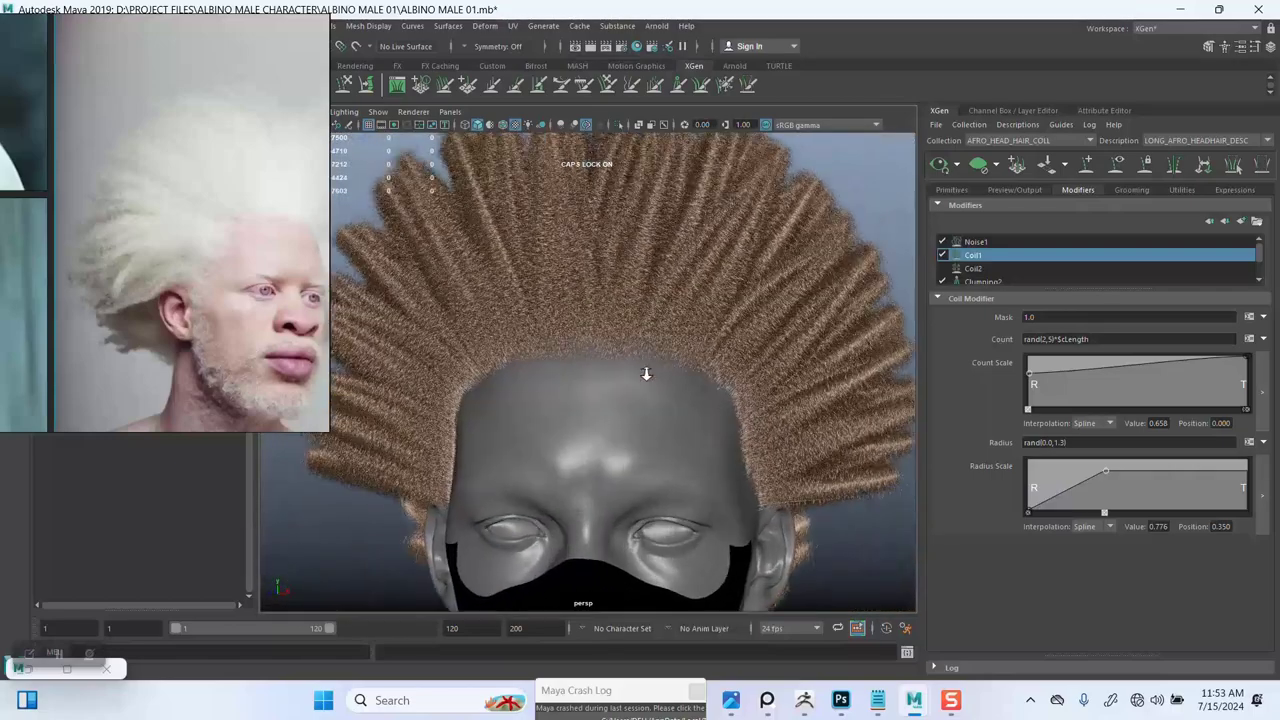
{"action": "right_click_drag", "start_coordinate": [646, 374], "coordinate": [637, 346], "text": "alt"}
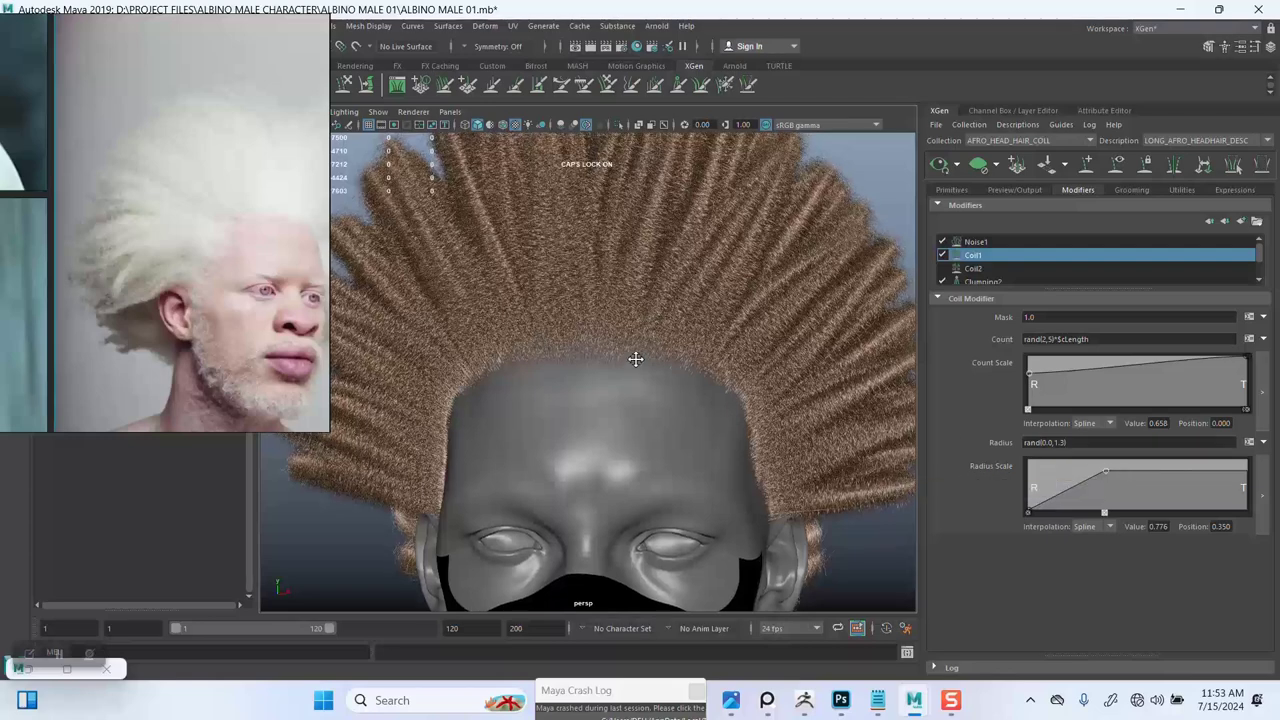
{"action": "left_click_drag", "start_coordinate": [634, 354], "coordinate": [638, 397], "text": "alt"}
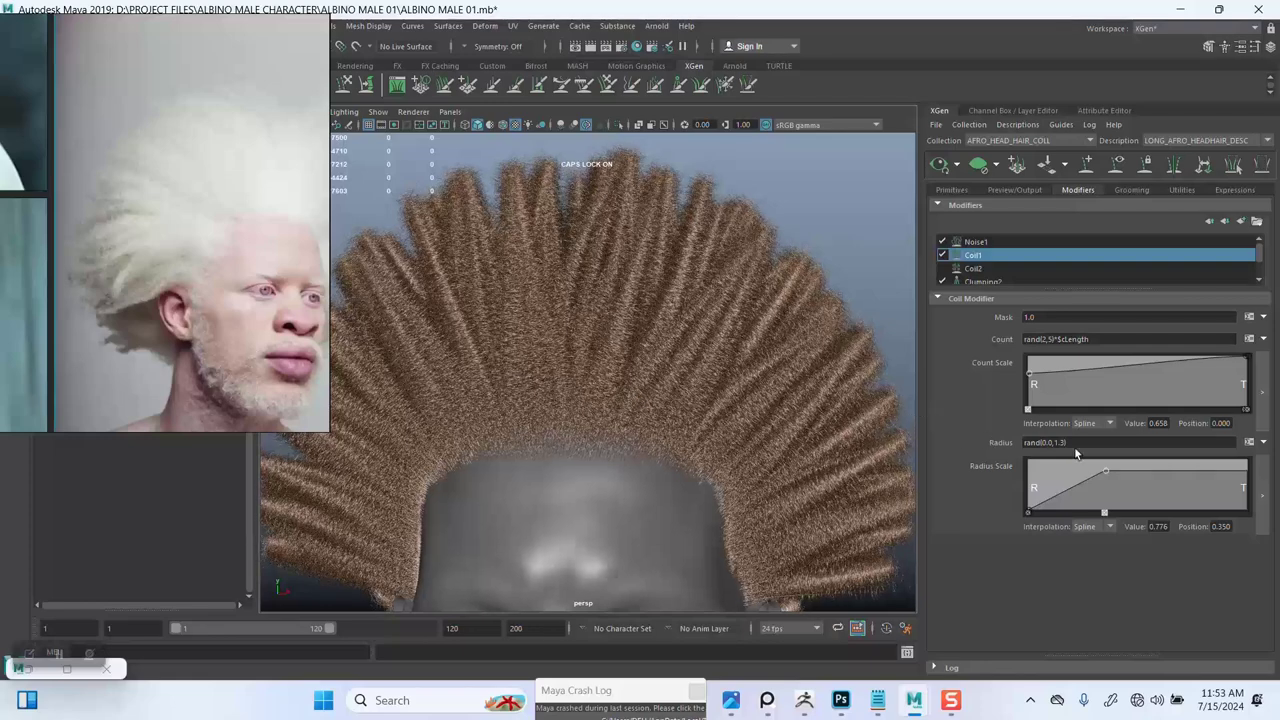
Step: Move the second point of Coil1's Radius Scale ramp to value 0.658 at position 0.568 and save the scene
{"action": "left_click_drag", "start_coordinate": [1106, 472], "coordinate": [1110, 471]}
{"action": "key", "text": "ctrl+z"}
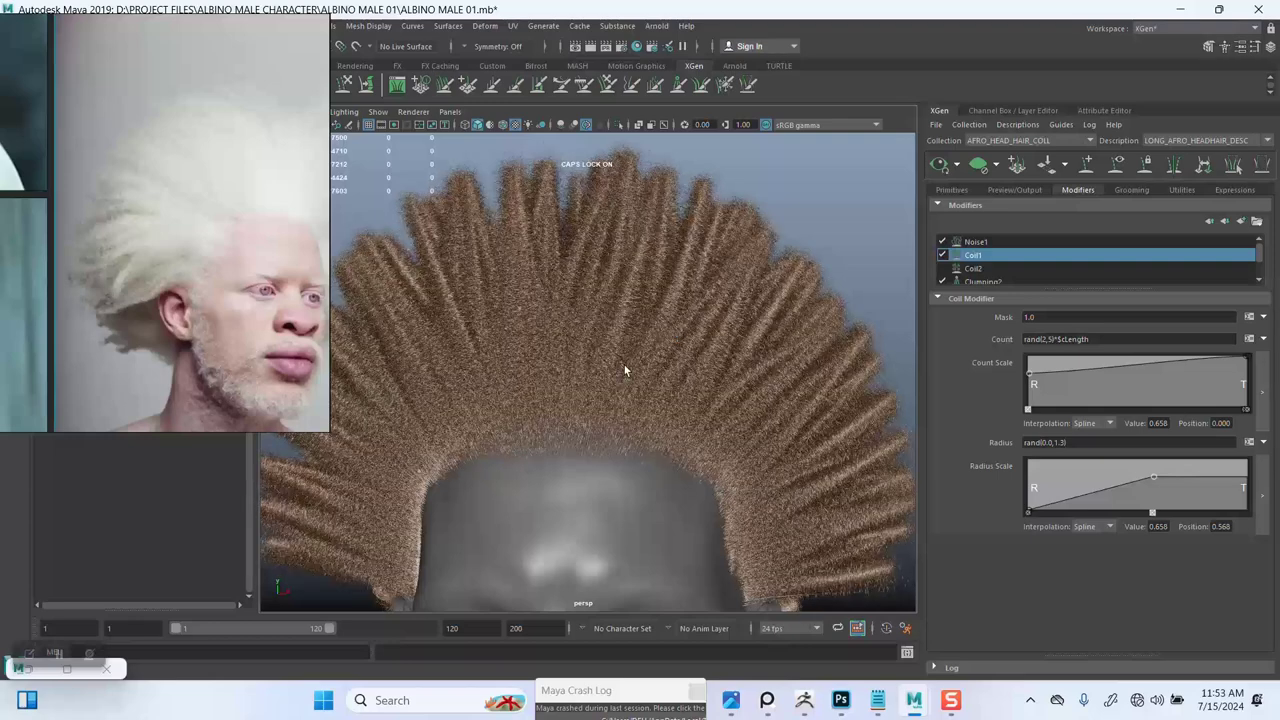
{"action": "mouse_move", "coordinate": [622, 372]}
{"action": "left_mouse_down", "text": "alt"}
{"action": "mouse_move", "coordinate": [643, 360]}
{"action": "mouse_move", "coordinate": [646, 437]}
{"action": "mouse_move", "coordinate": [560, 423]}
{"action": "mouse_move", "coordinate": [591, 431]}
{"action": "mouse_move", "coordinate": [522, 380]}
{"action": "mouse_move", "coordinate": [589, 357]}
{"action": "mouse_move", "coordinate": [603, 317]}
{"action": "mouse_move", "coordinate": [586, 394]}
{"action": "mouse_move", "coordinate": [567, 389]}
{"action": "mouse_move", "coordinate": [620, 380]}
{"action": "left_mouse_up", "text": "alt"}
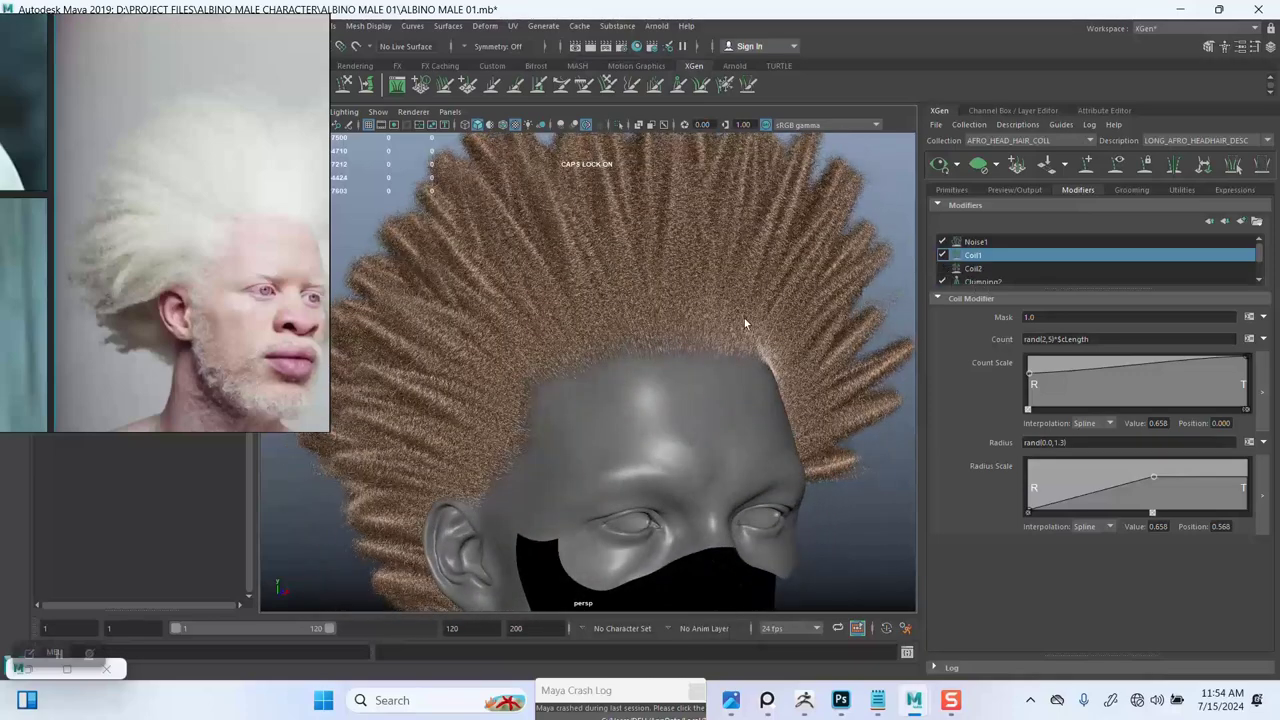
{"action": "key", "text": "ctrl+s"}
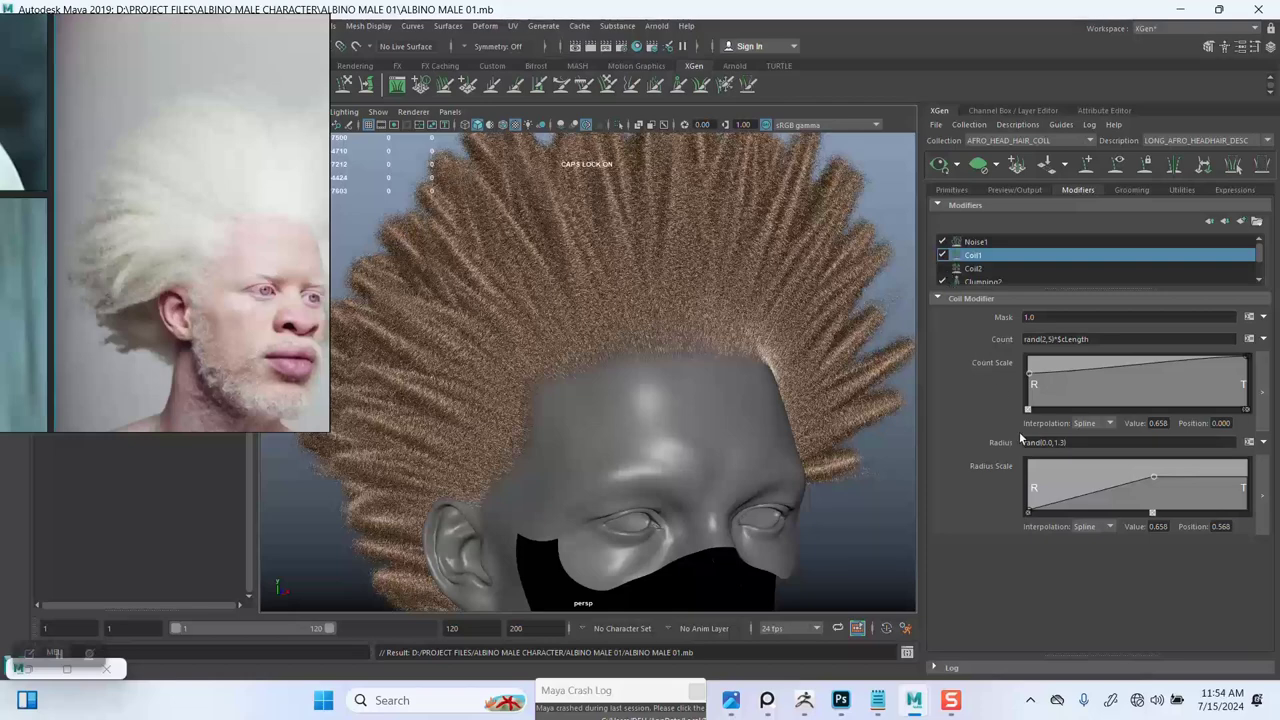
Step: Enable the Coil2 modifier and check its effect on the hair around the hairline
{"action": "left_click", "coordinate": [942, 268]}
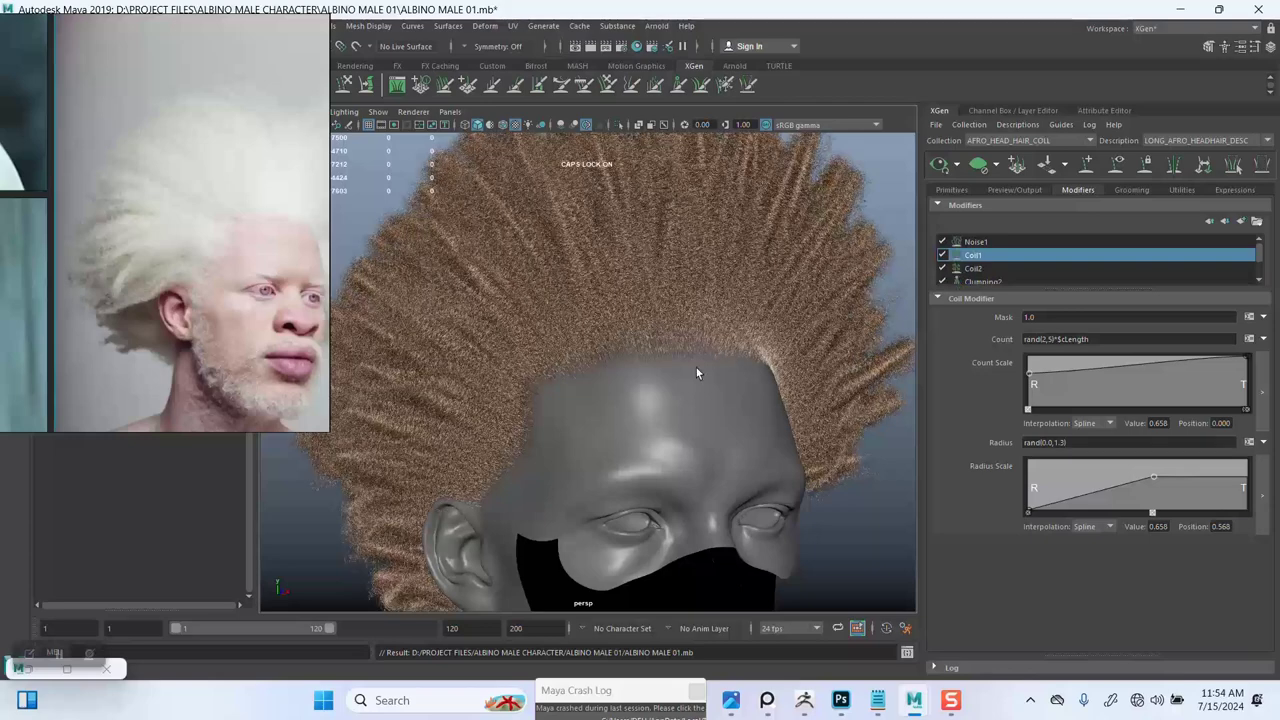
{"action": "right_click_drag", "start_coordinate": [665, 382], "coordinate": [675, 446], "text": "alt"}
{"action": "middle_click_drag", "start_coordinate": [675, 410], "coordinate": [671, 489], "text": "alt"}
{"action": "right_click_drag", "start_coordinate": [671, 489], "coordinate": [823, 455], "text": "alt"}
{"action": "left_click_drag", "start_coordinate": [823, 455], "coordinate": [679, 264], "text": "alt"}
{"action": "right_click_drag", "start_coordinate": [679, 264], "coordinate": [657, 341], "text": "alt"}
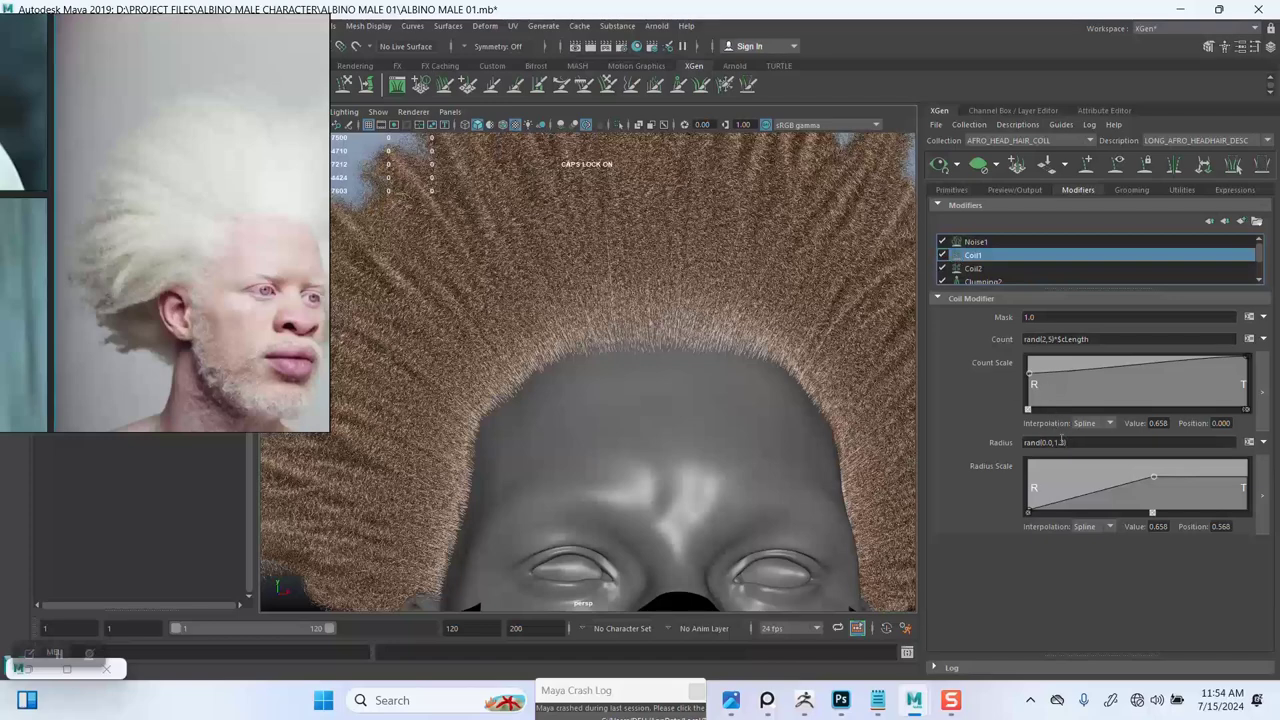
Step: Select the Coil2 modifier and disable Coil1 to examine Coil2's effect on its own across the front of the afro
{"action": "left_click", "coordinate": [970, 269]}
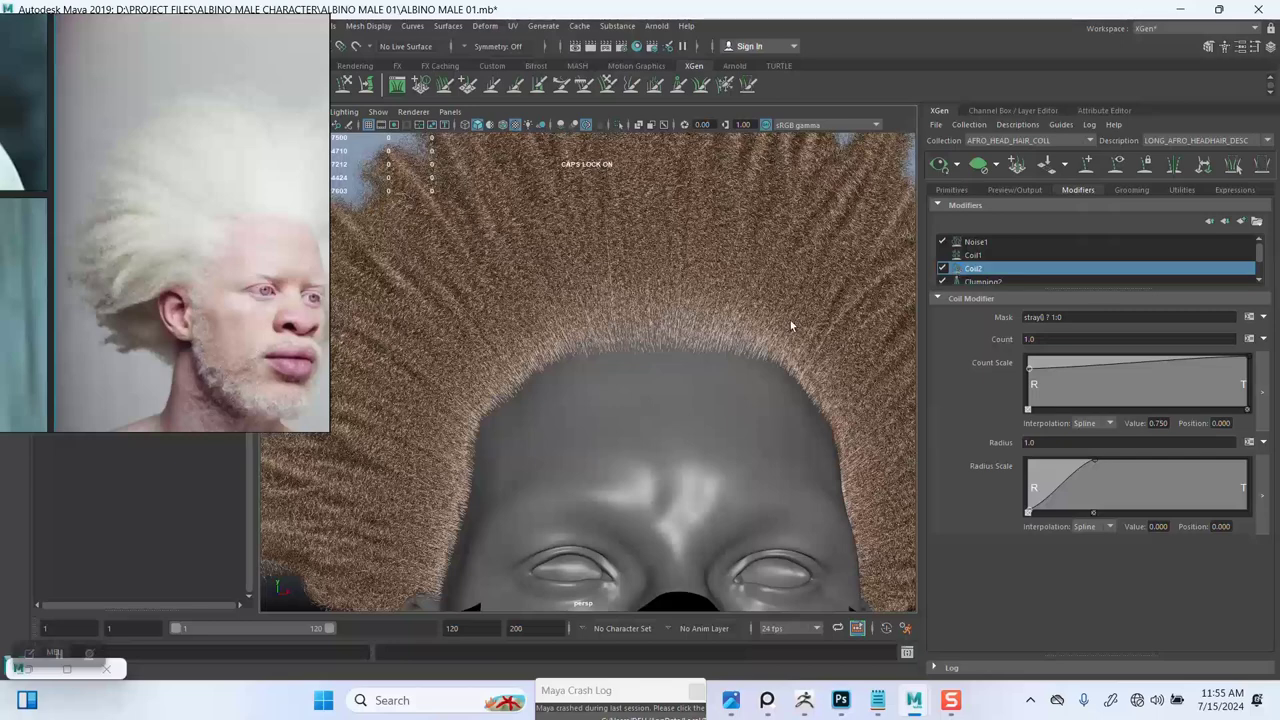
{"action": "left_click_drag", "start_coordinate": [713, 371], "coordinate": [687, 413], "text": "alt"}
{"action": "right_click_drag", "start_coordinate": [687, 413], "coordinate": [686, 366], "text": "alt"}
{"action": "scroll", "coordinate": [672, 372], "scroll_direction": "up", "scroll_amount": 3}
{"action": "left_click_drag", "start_coordinate": [660, 377], "coordinate": [706, 378], "text": "alt"}
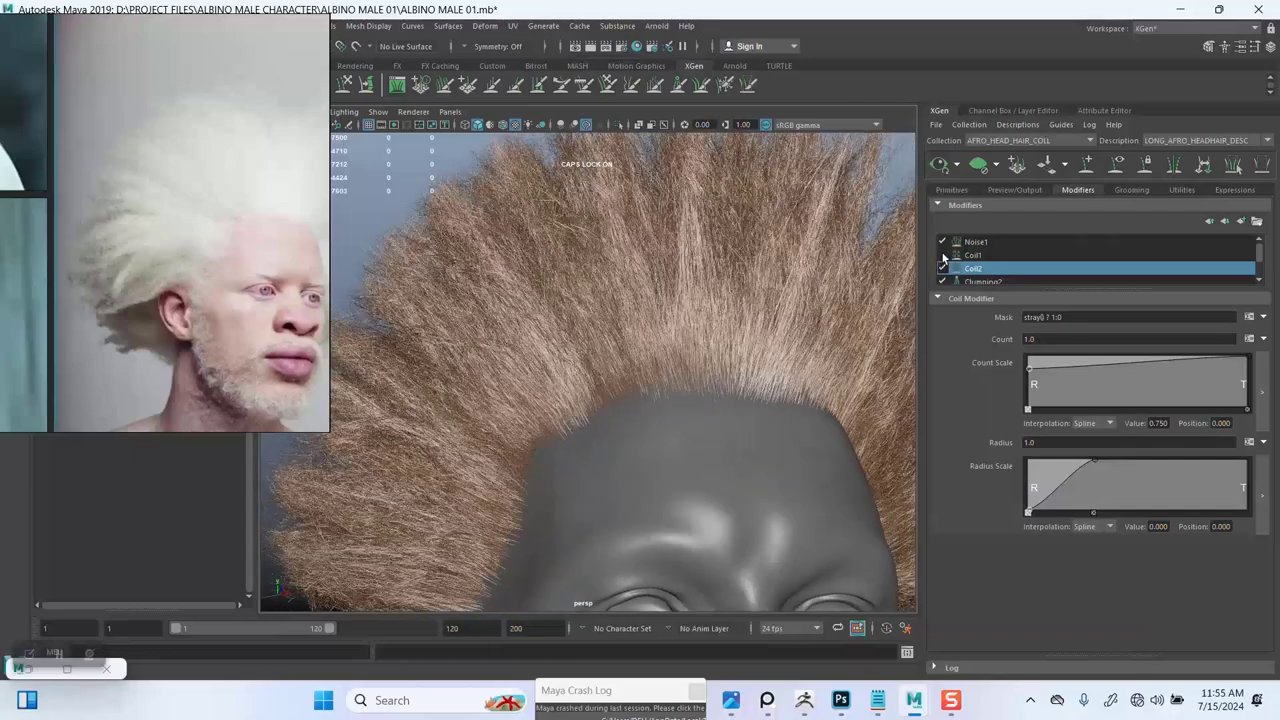
{"action": "mouse_move", "coordinate": [613, 381]}
{"action": "left_mouse_down", "text": "alt"}
{"action": "mouse_move", "coordinate": [689, 383]}
{"action": "mouse_move", "coordinate": [603, 389]}
{"action": "mouse_move", "coordinate": [616, 404]}
{"action": "left_mouse_up", "text": "alt"}
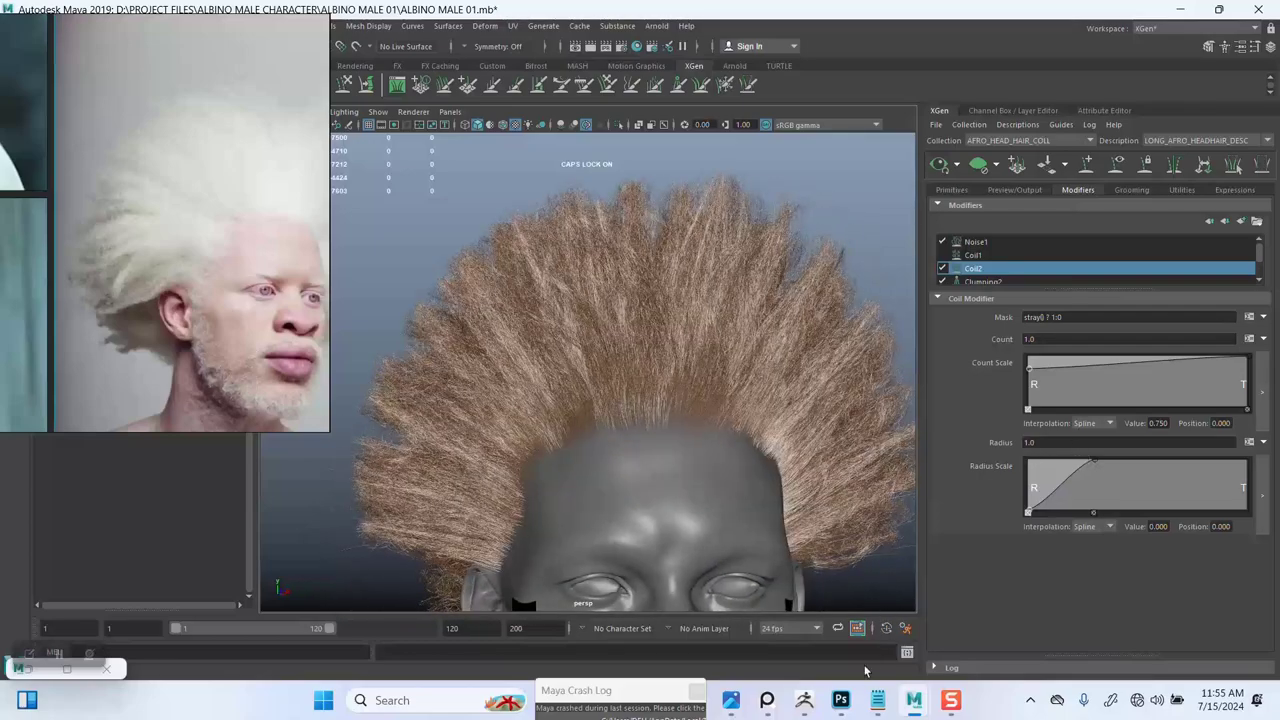
Step: Copy the expression rand(0.0,1.3) from the wecht.txt notes in Notepad and set it as Coil2's Radius in Maya
{"action": "mouse_move", "coordinate": [878, 703]}
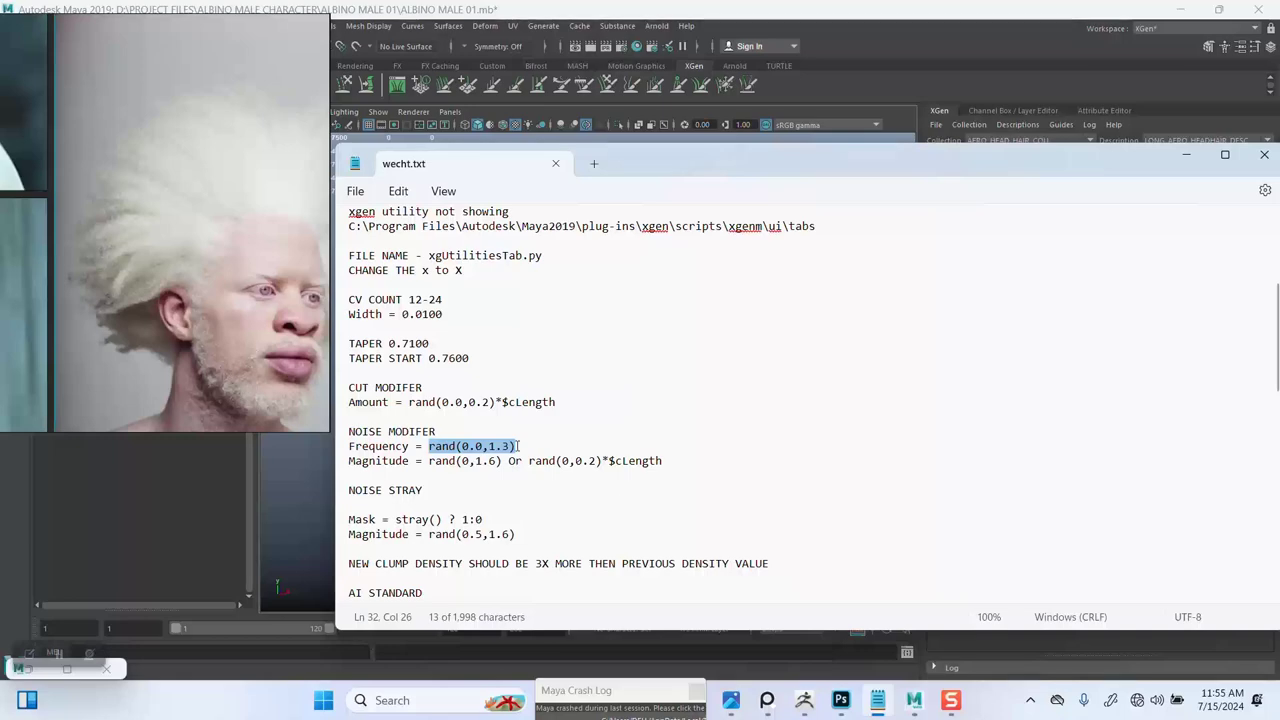
{"action": "right_click", "coordinate": [500, 450]}
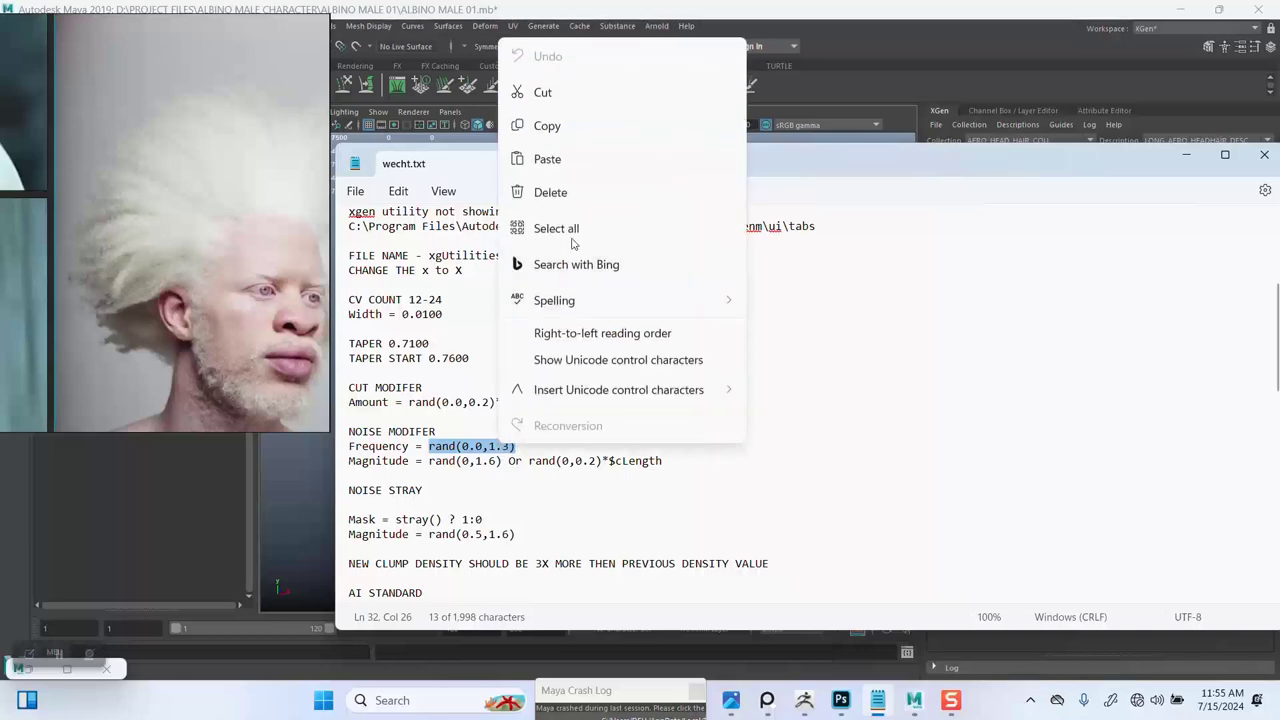
{"action": "left_click", "coordinate": [578, 128]}
{"action": "left_click", "coordinate": [953, 75]}
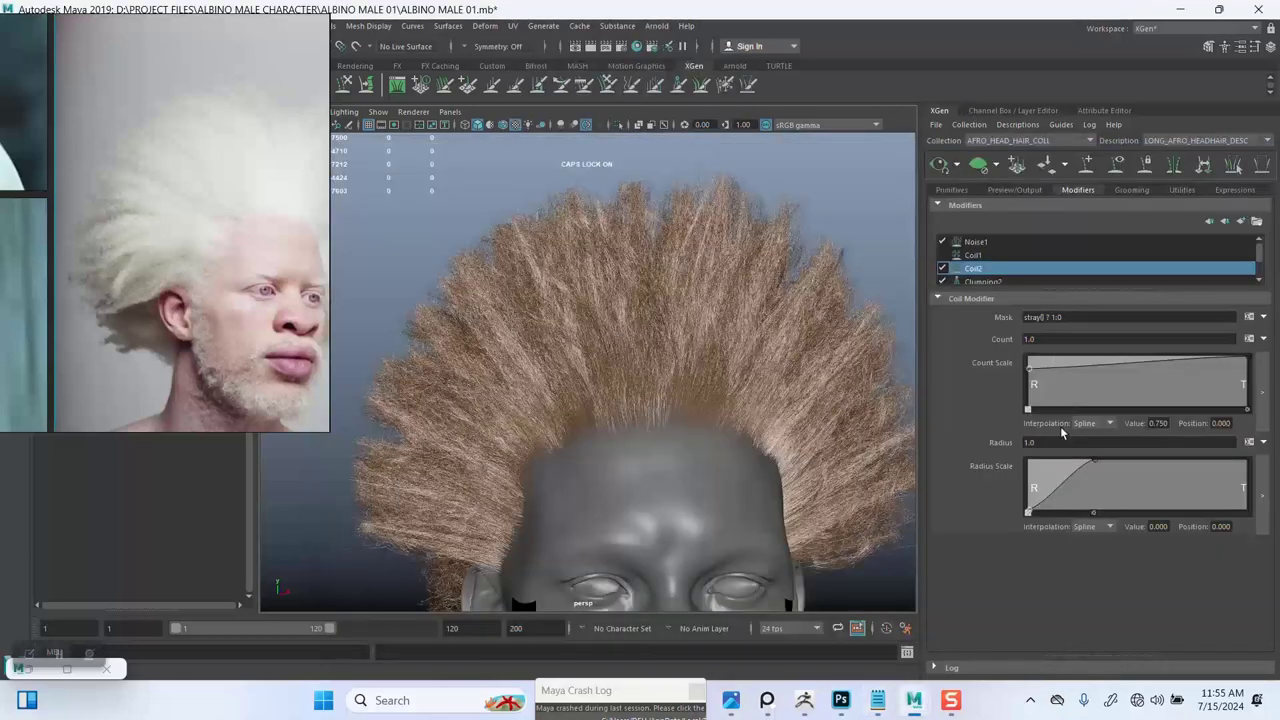
{"action": "left_click_drag", "start_coordinate": [1050, 442], "coordinate": [979, 441]}
{"action": "type", "text": "rand(0.0,1.3)"}
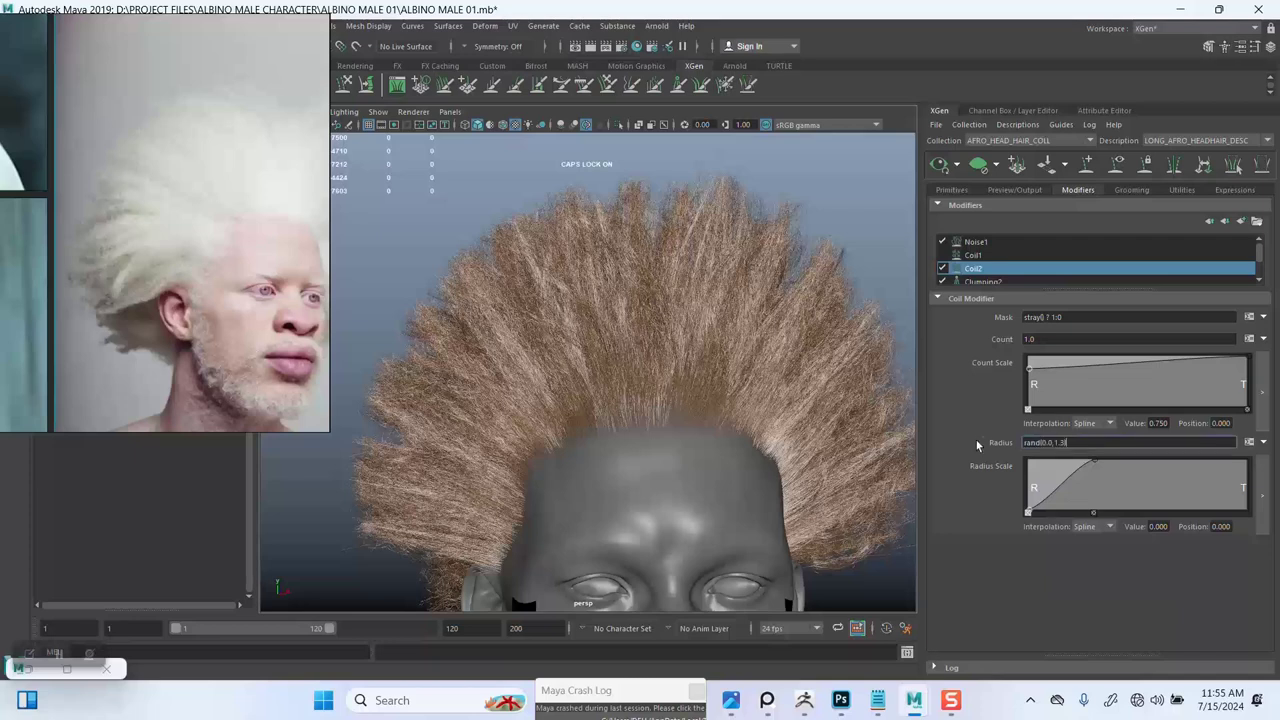
{"action": "key", "text": "Return"}
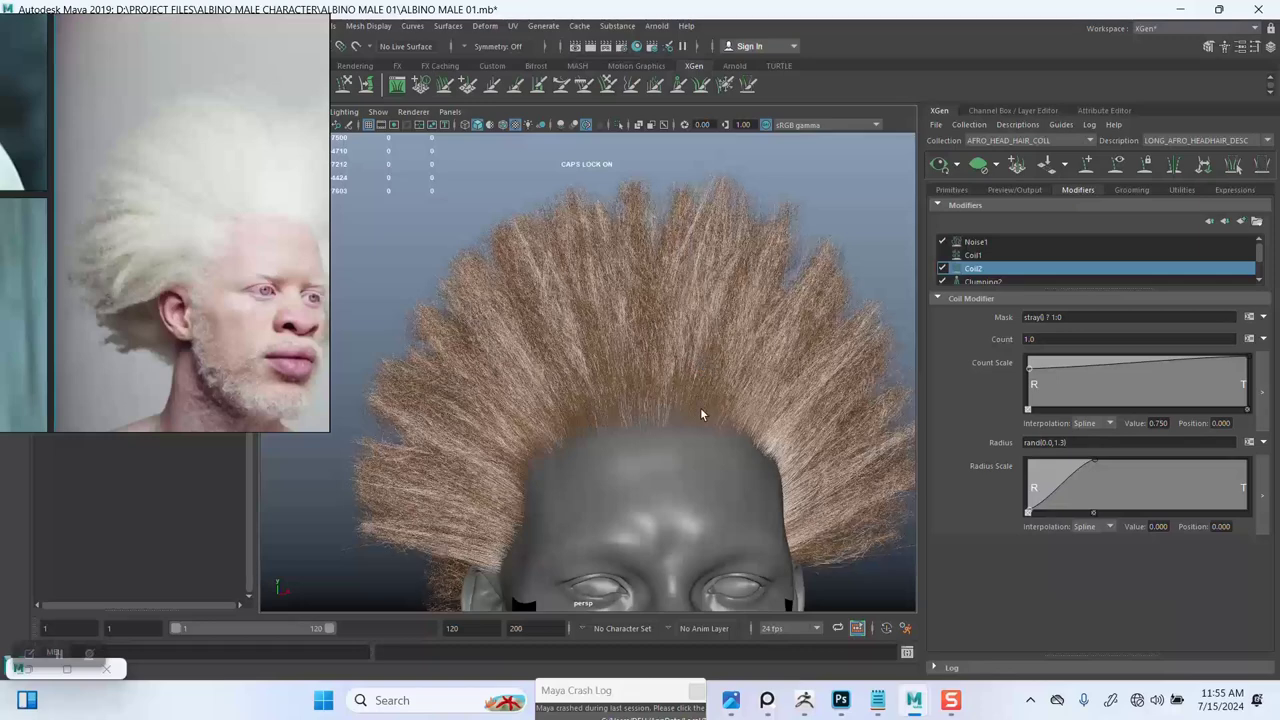
{"action": "scroll", "coordinate": [700, 407], "scroll_direction": "up", "scroll_amount": 3}
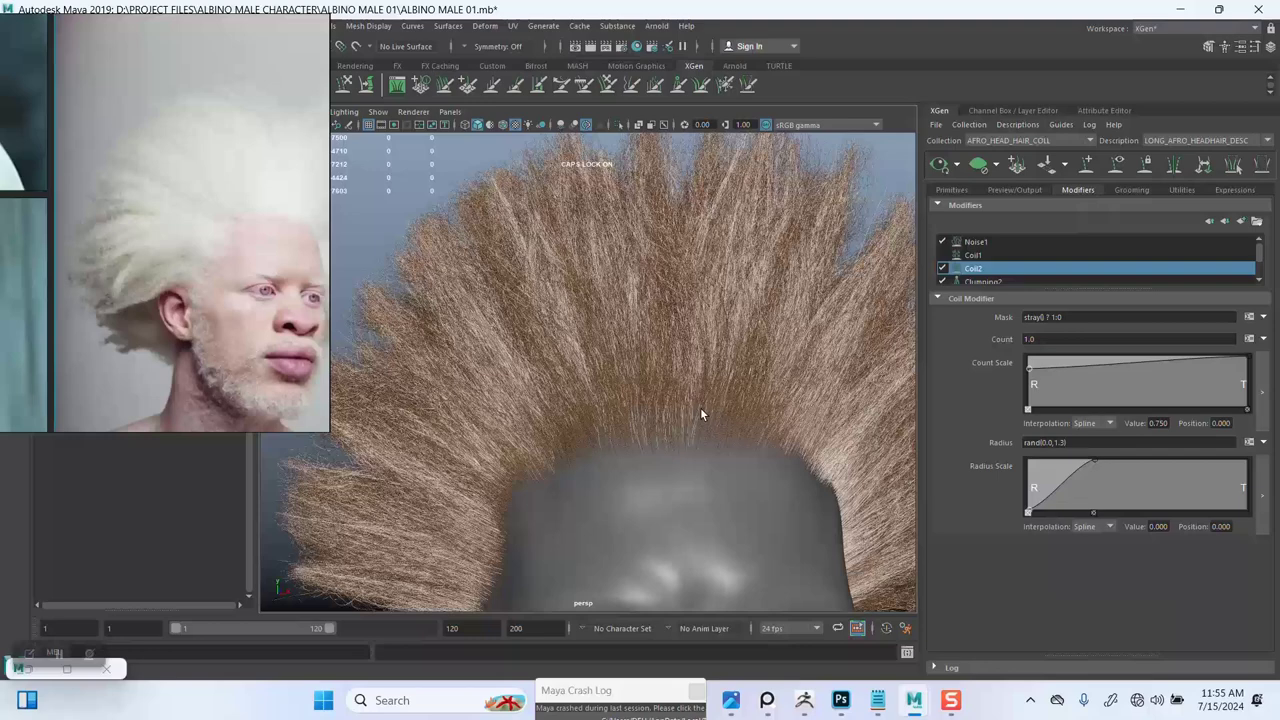
Step: Re-enable the Coil1 modifier, select it and examine the combined coils around the hairline
{"action": "left_click", "coordinate": [942, 254]}
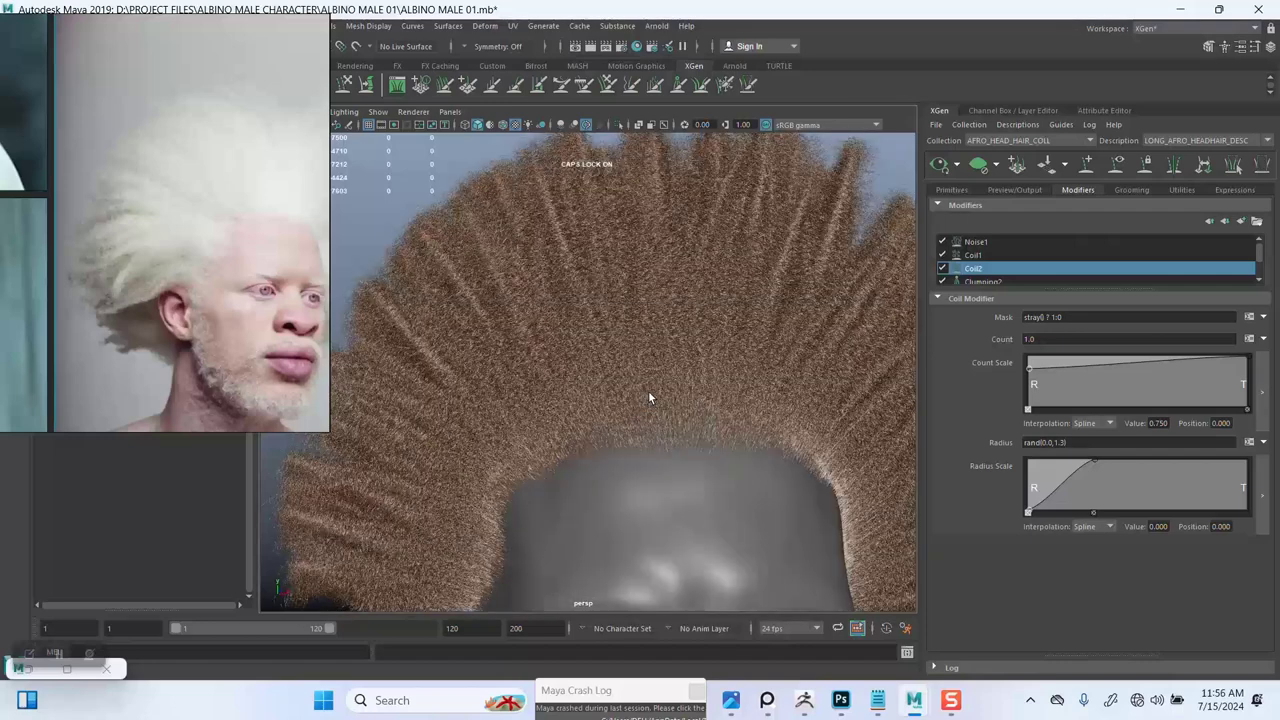
{"action": "scroll", "coordinate": [649, 396], "scroll_direction": "up", "scroll_amount": 2}
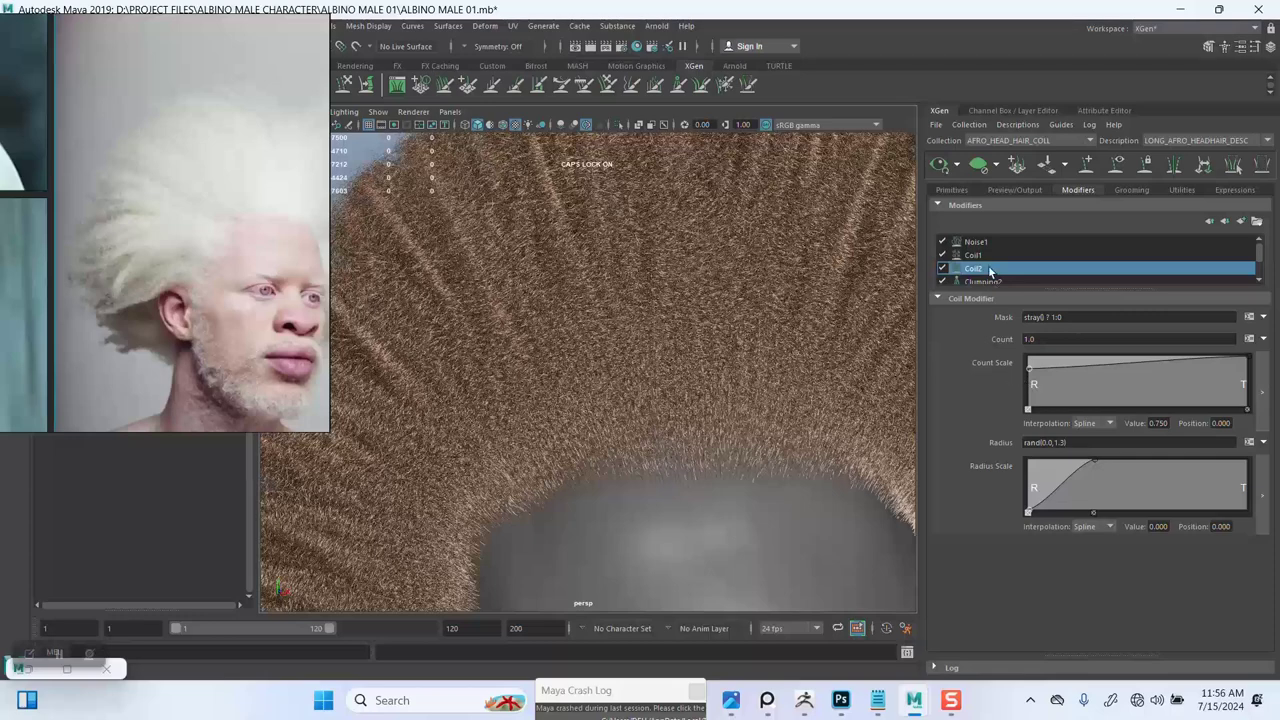
{"action": "left_click", "coordinate": [973, 257]}
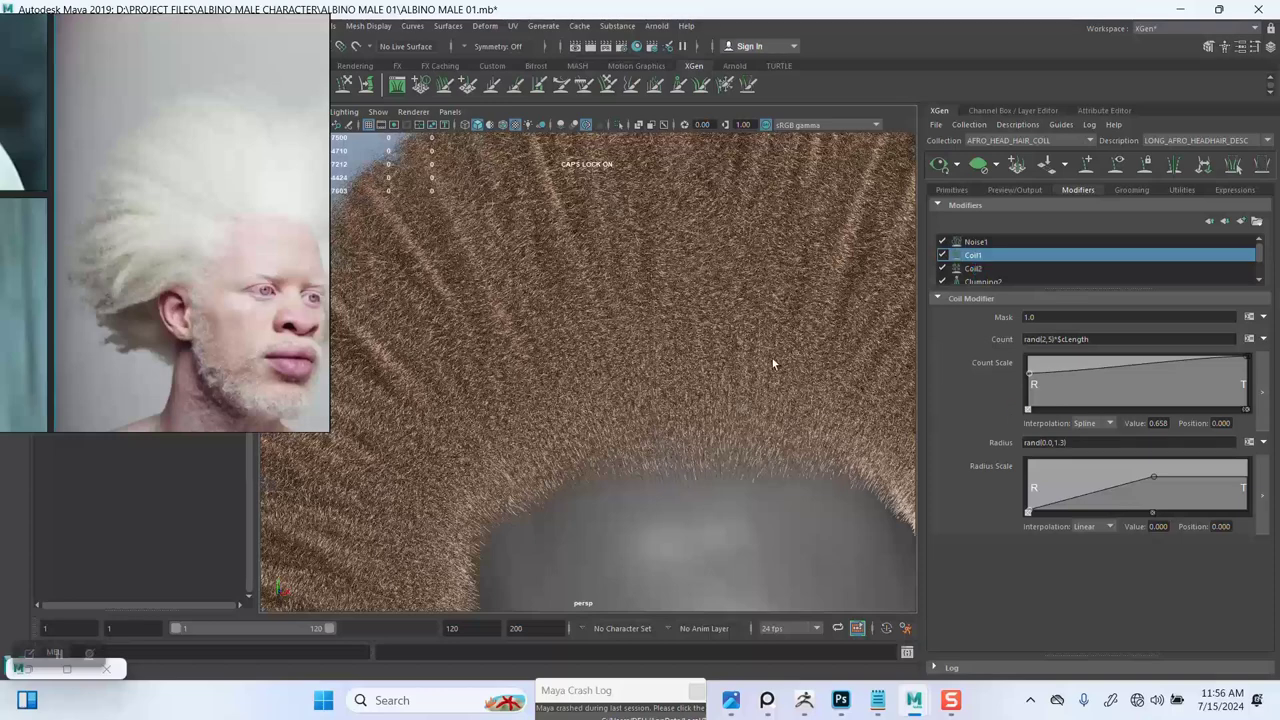
{"action": "scroll", "coordinate": [674, 330], "scroll_direction": "down", "scroll_amount": 3}
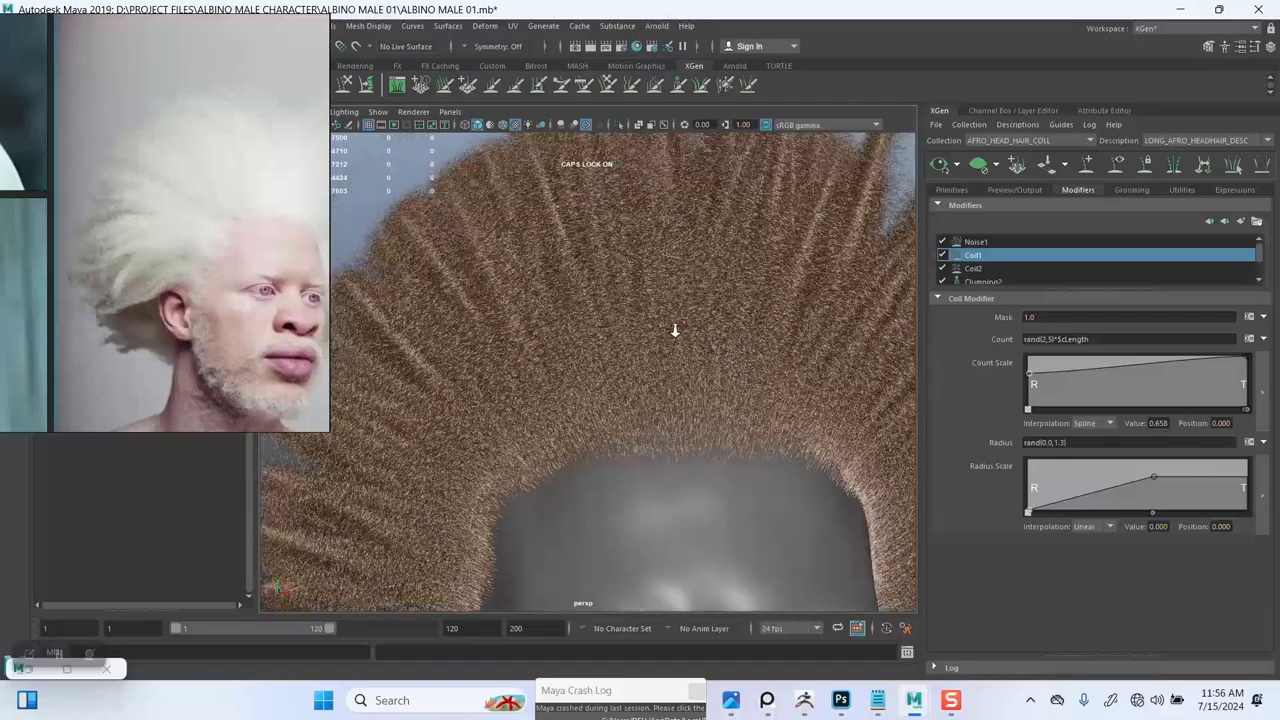
{"action": "left_click_drag", "start_coordinate": [674, 330], "coordinate": [682, 360], "text": "alt"}
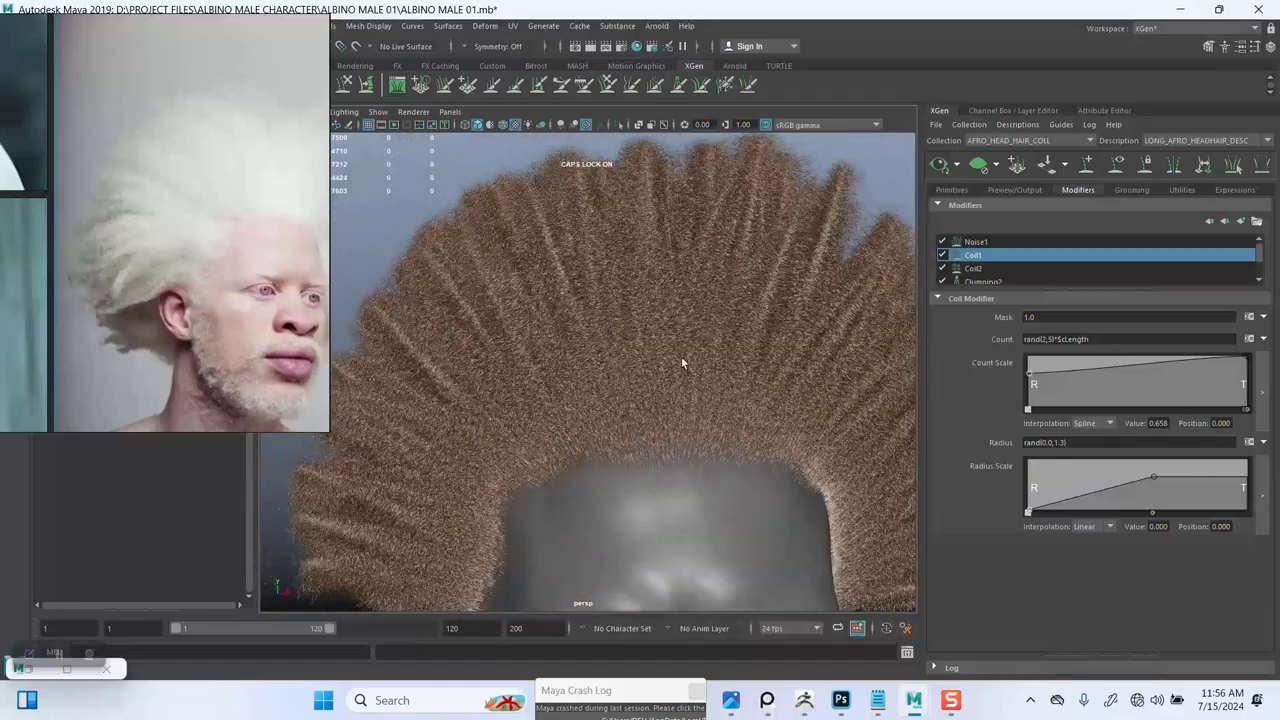
{"action": "middle_click_drag", "start_coordinate": [682, 360], "coordinate": [694, 299], "text": "alt"}
{"action": "scroll", "coordinate": [980, 272], "scroll_direction": "down", "scroll_amount": 2}
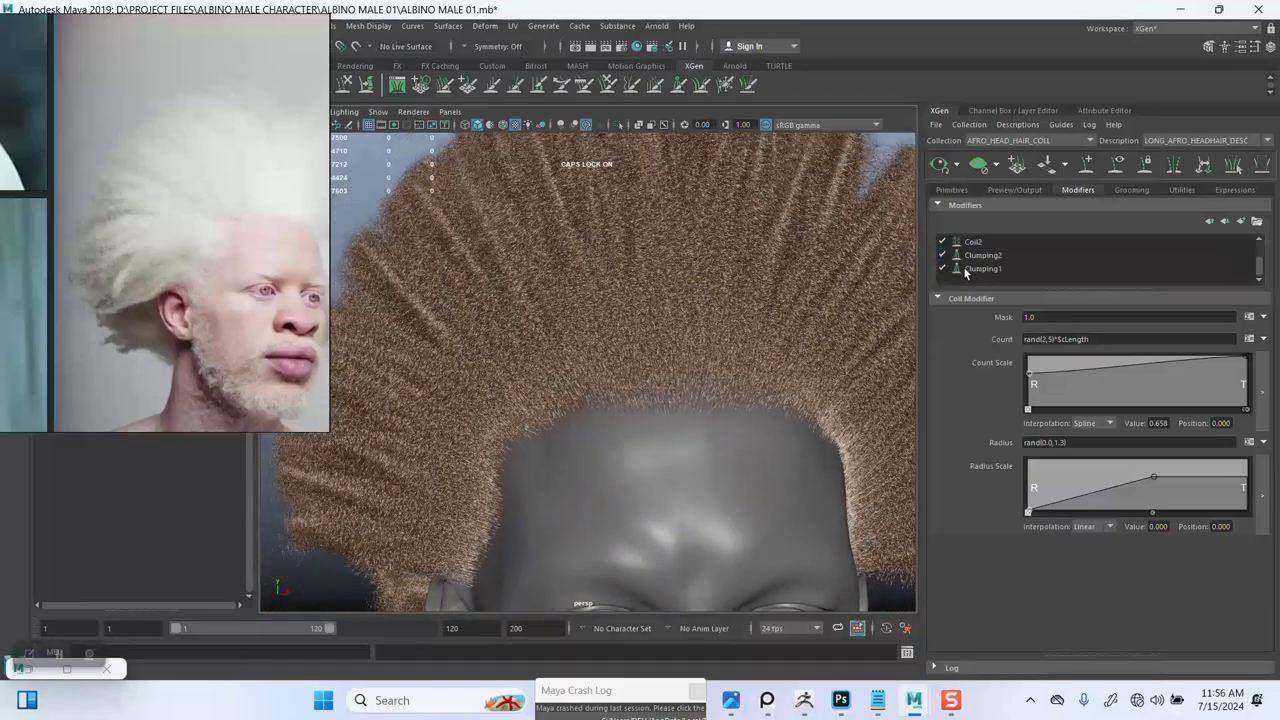
{"action": "left_click_drag", "start_coordinate": [680, 380], "coordinate": [632, 312], "text": "alt"}
{"action": "right_click_drag", "start_coordinate": [632, 340], "coordinate": [706, 374], "text": "alt"}
{"action": "middle_click_drag", "start_coordinate": [706, 374], "coordinate": [706, 351], "text": "alt"}
{"action": "mouse_move", "coordinate": [706, 351]}
{"action": "left_mouse_down", "text": "alt"}
{"action": "mouse_move", "coordinate": [684, 336]}
{"action": "mouse_move", "coordinate": [714, 334]}
{"action": "left_mouse_up", "text": "alt"}
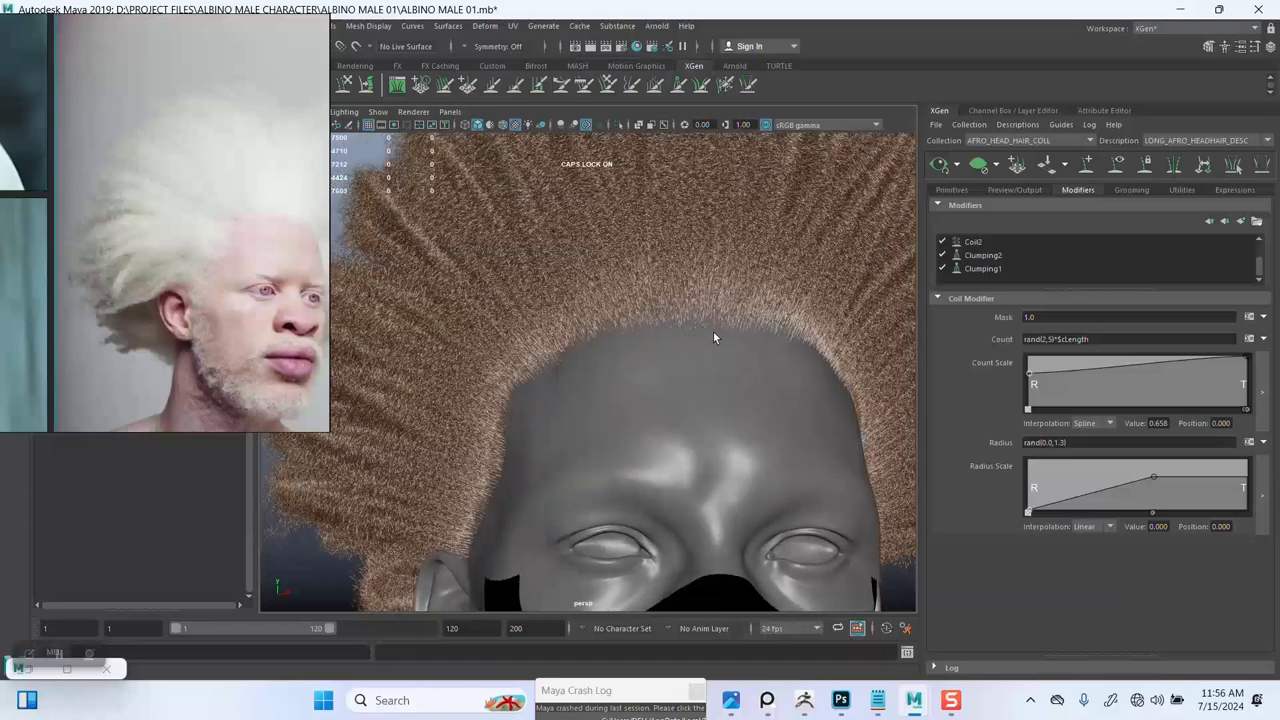
Step: Set Coil1's Count expression to rand(1,3)*$cLength
{"action": "left_click", "coordinate": [1047, 339]}
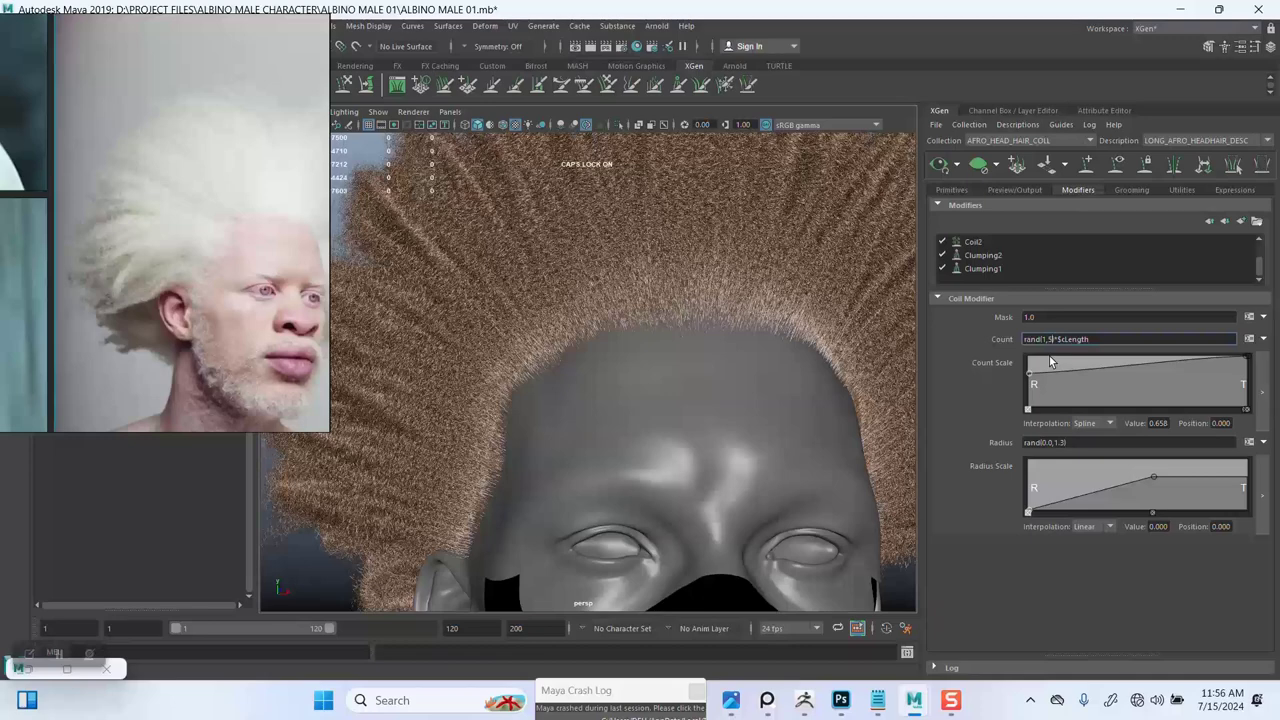
{"action": "key", "text": "BackSpace"}
{"action": "type", "text": "3"}
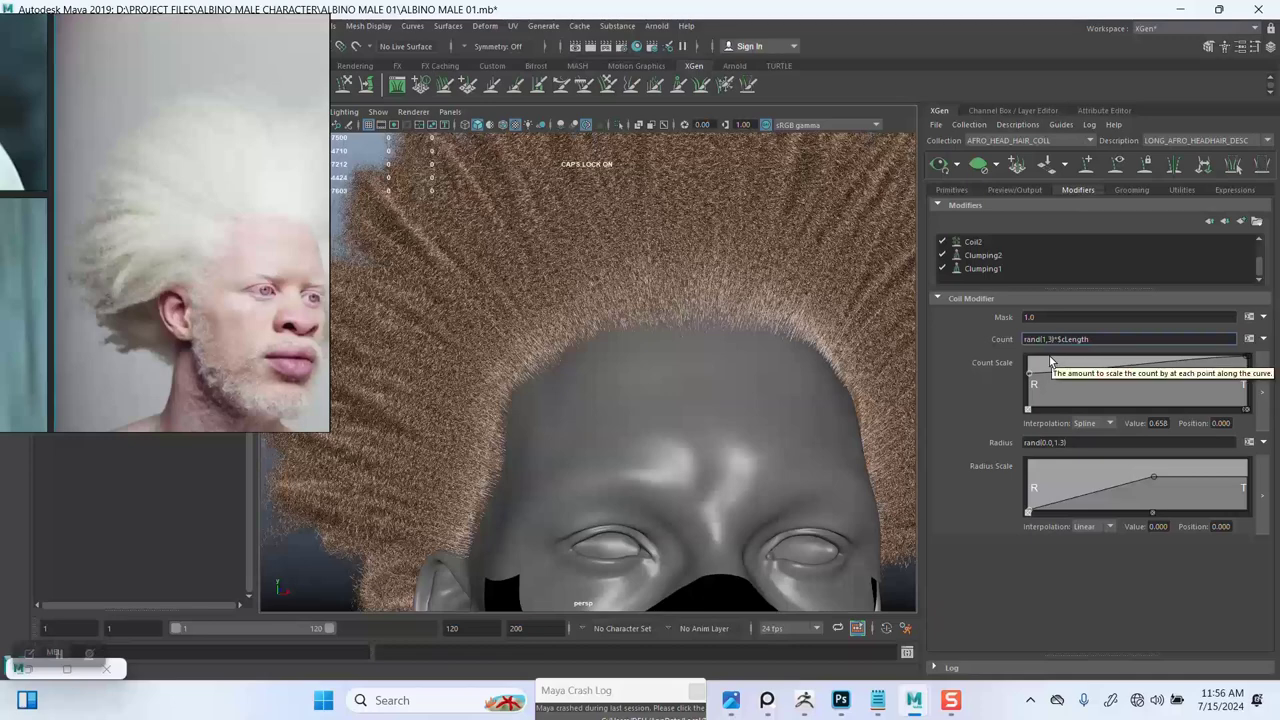
{"action": "key", "text": "Return"}
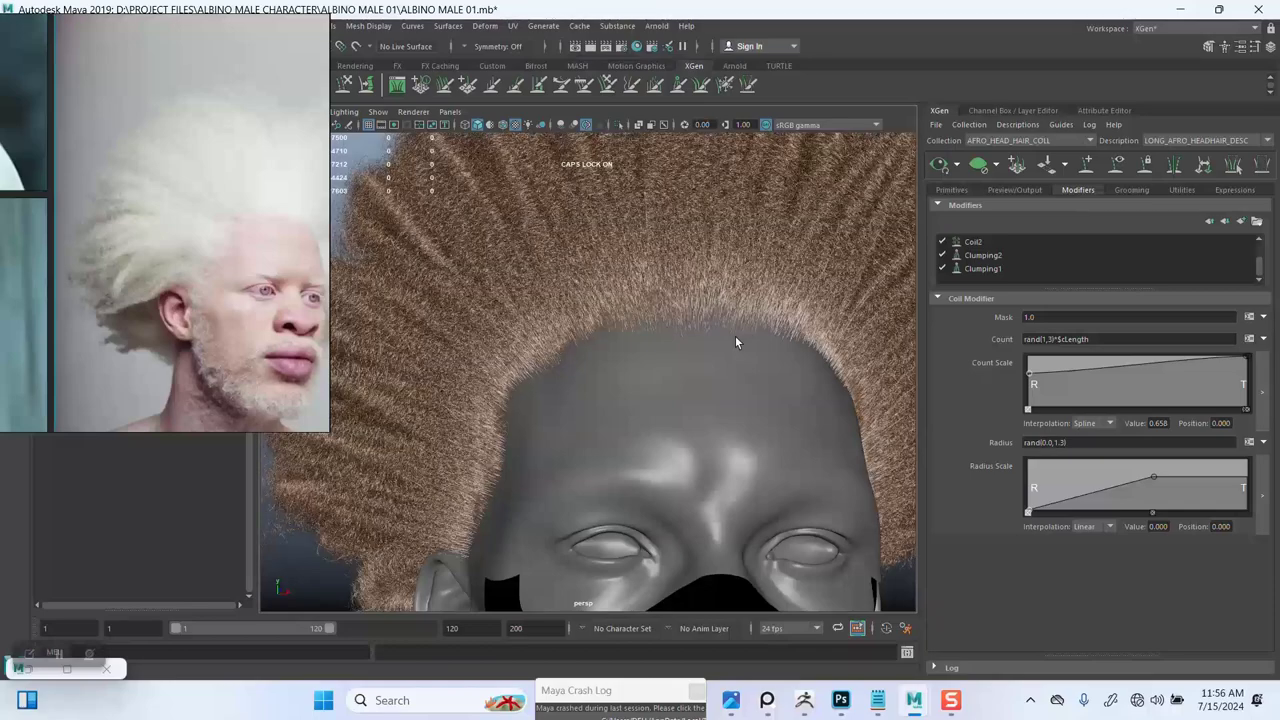
Step: Examine the looser coils at the hairline, over the whole afro and on the side above the ear
{"action": "right_click_drag", "start_coordinate": [691, 345], "coordinate": [673, 332], "text": "alt"}
{"action": "left_click_drag", "start_coordinate": [673, 338], "coordinate": [591, 270], "text": "alt"}
{"action": "middle_click_drag", "start_coordinate": [591, 270], "coordinate": [650, 383], "text": "alt"}
{"action": "mouse_move", "coordinate": [650, 383]}
{"action": "left_mouse_down", "text": "alt"}
{"action": "mouse_move", "coordinate": [646, 354]}
{"action": "mouse_move", "coordinate": [671, 337]}
{"action": "mouse_move", "coordinate": [619, 353]}
{"action": "mouse_move", "coordinate": [569, 323]}
{"action": "mouse_move", "coordinate": [629, 323]}
{"action": "mouse_move", "coordinate": [642, 372]}
{"action": "mouse_move", "coordinate": [626, 357]}
{"action": "mouse_move", "coordinate": [651, 377]}
{"action": "left_mouse_up", "text": "alt"}
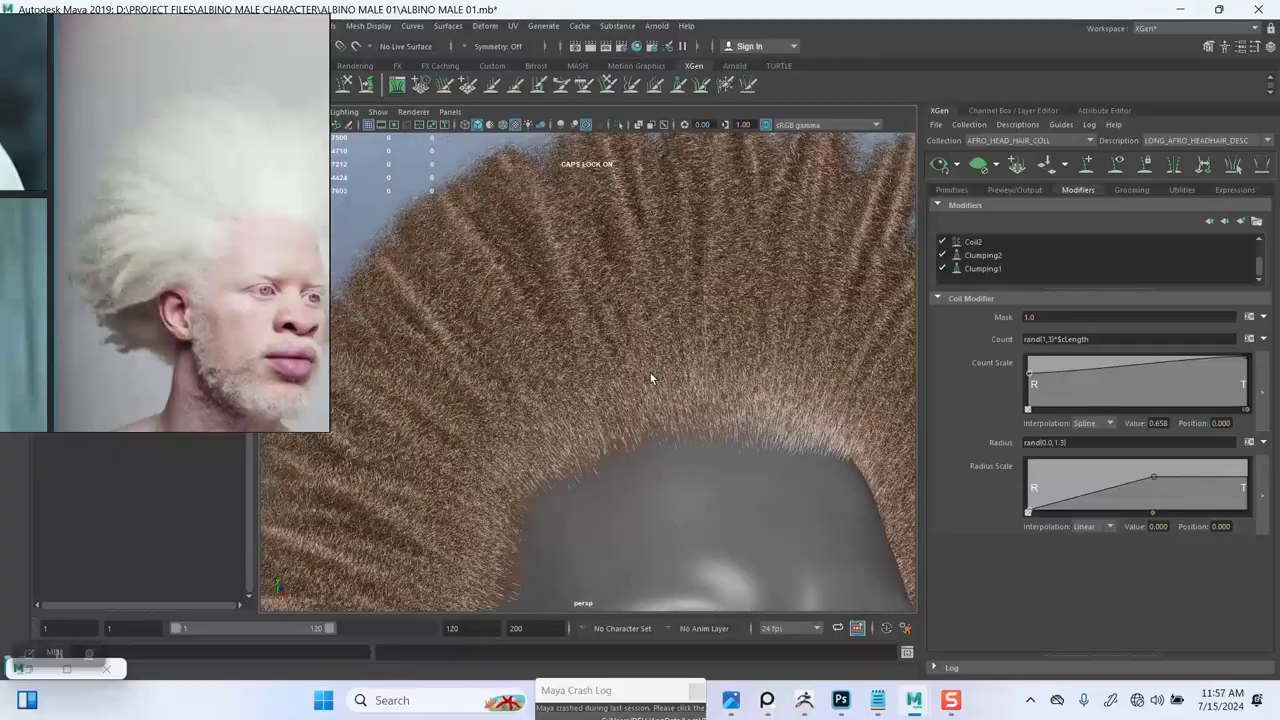
{"action": "right_click_drag", "start_coordinate": [650, 377], "coordinate": [674, 386], "text": "alt"}
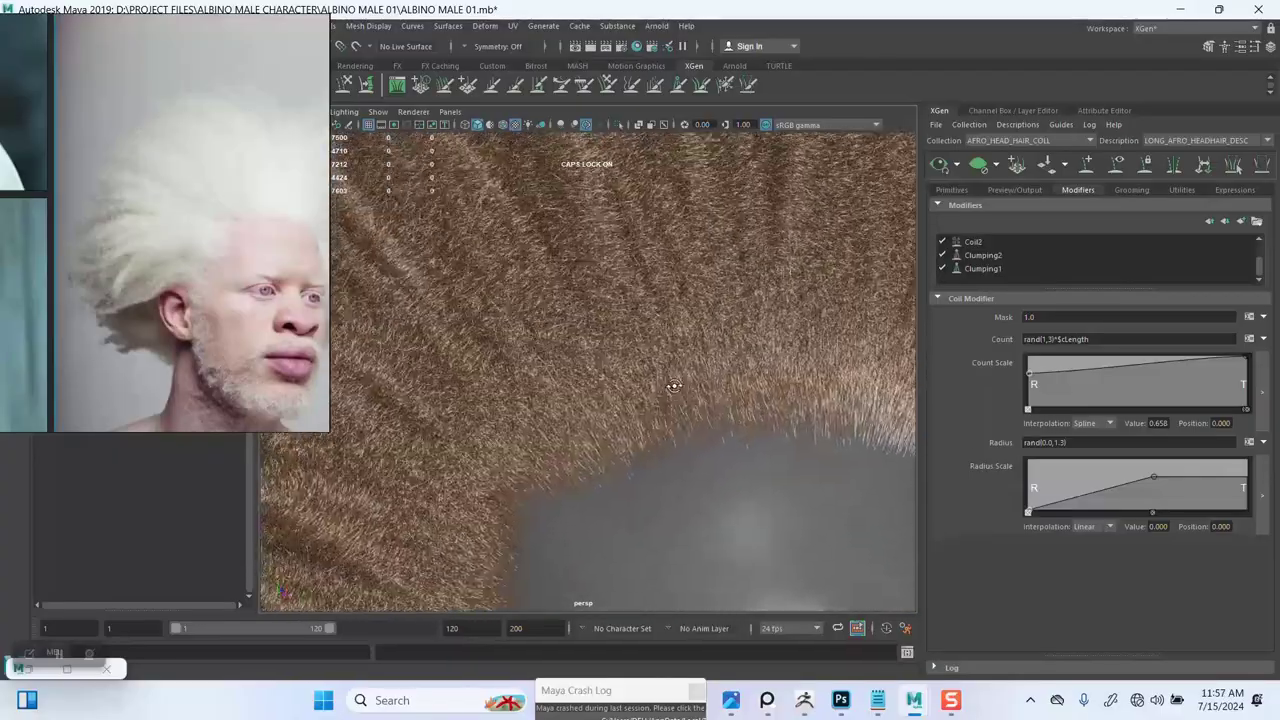
{"action": "left_click_drag", "start_coordinate": [674, 386], "coordinate": [660, 372], "text": "alt"}
{"action": "right_click_drag", "start_coordinate": [660, 372], "coordinate": [570, 305], "text": "alt"}
{"action": "left_click_drag", "start_coordinate": [570, 305], "coordinate": [655, 380], "text": "alt"}
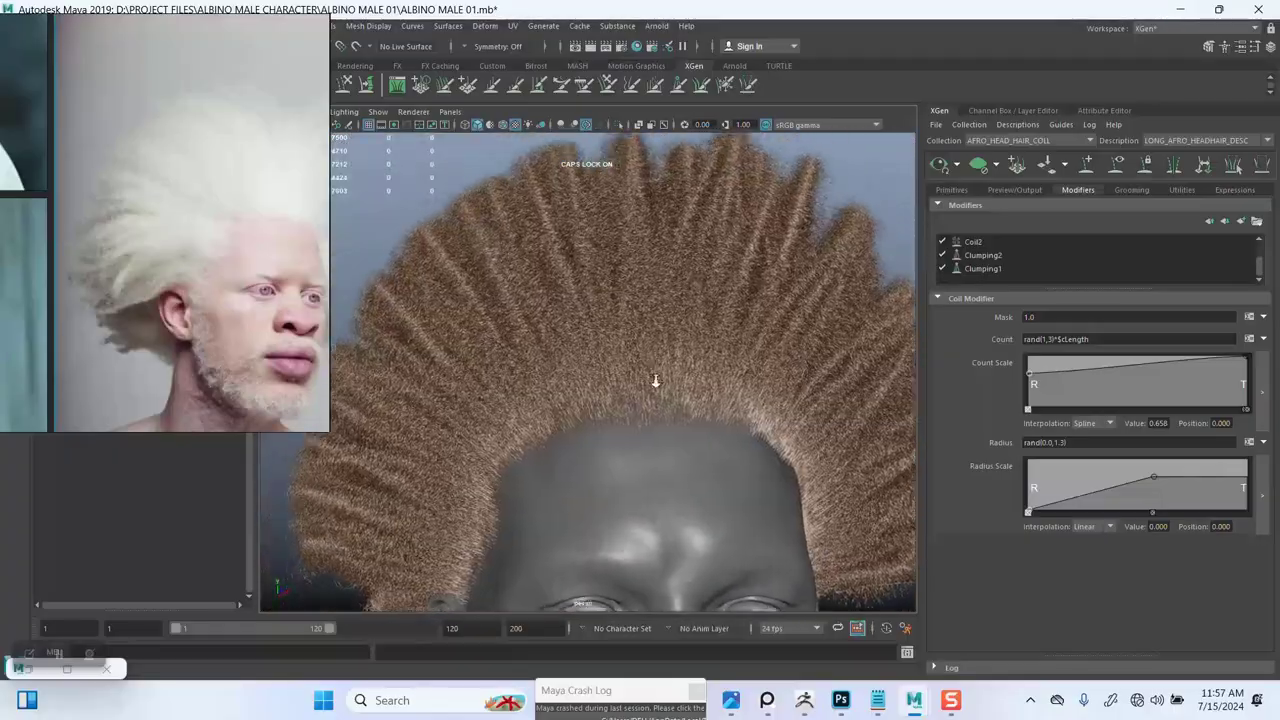
{"action": "right_click_drag", "start_coordinate": [656, 381], "coordinate": [662, 386], "text": "alt"}
{"action": "left_click_drag", "start_coordinate": [662, 386], "coordinate": [537, 289], "text": "alt"}
{"action": "scroll", "coordinate": [560, 312], "scroll_direction": "down", "scroll_amount": 5}
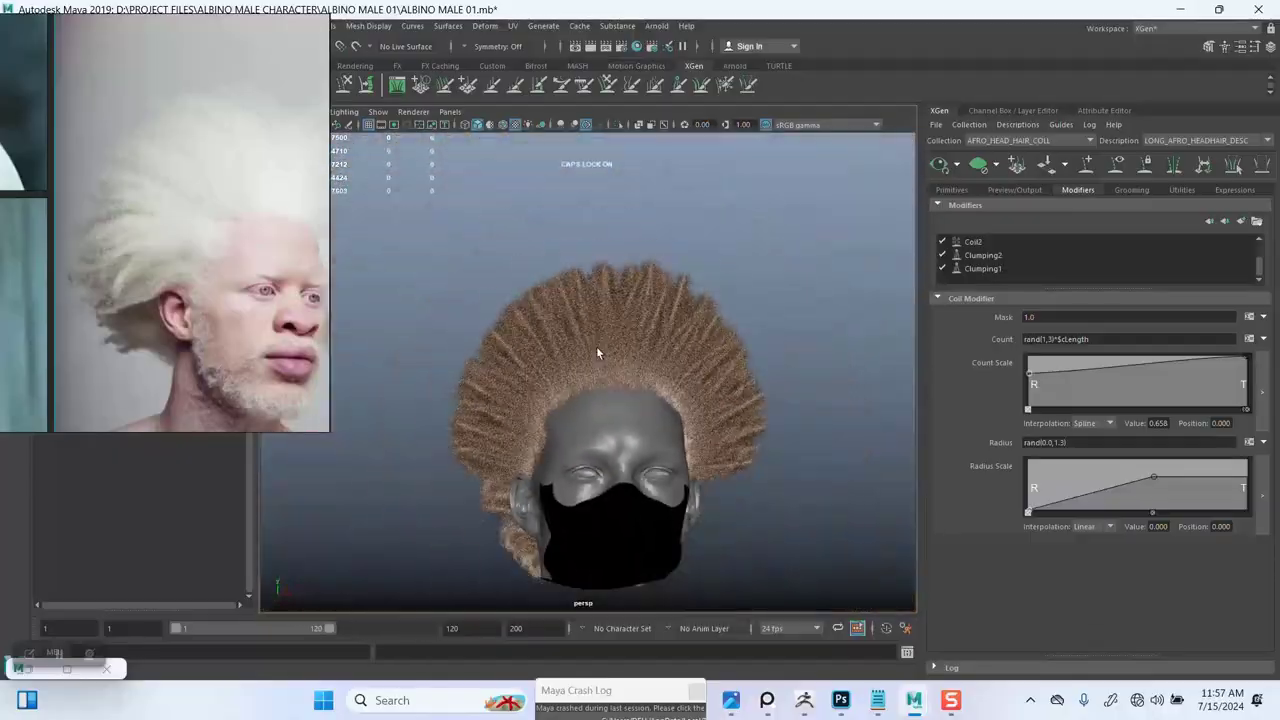
{"action": "middle_click_drag", "start_coordinate": [597, 352], "coordinate": [594, 309], "text": "alt"}
{"action": "right_click_drag", "start_coordinate": [594, 309], "coordinate": [637, 323], "text": "alt"}
{"action": "middle_click_drag", "start_coordinate": [648, 264], "coordinate": [660, 326], "text": "alt"}
{"action": "left_click_drag", "start_coordinate": [660, 326], "coordinate": [592, 325], "text": "alt"}
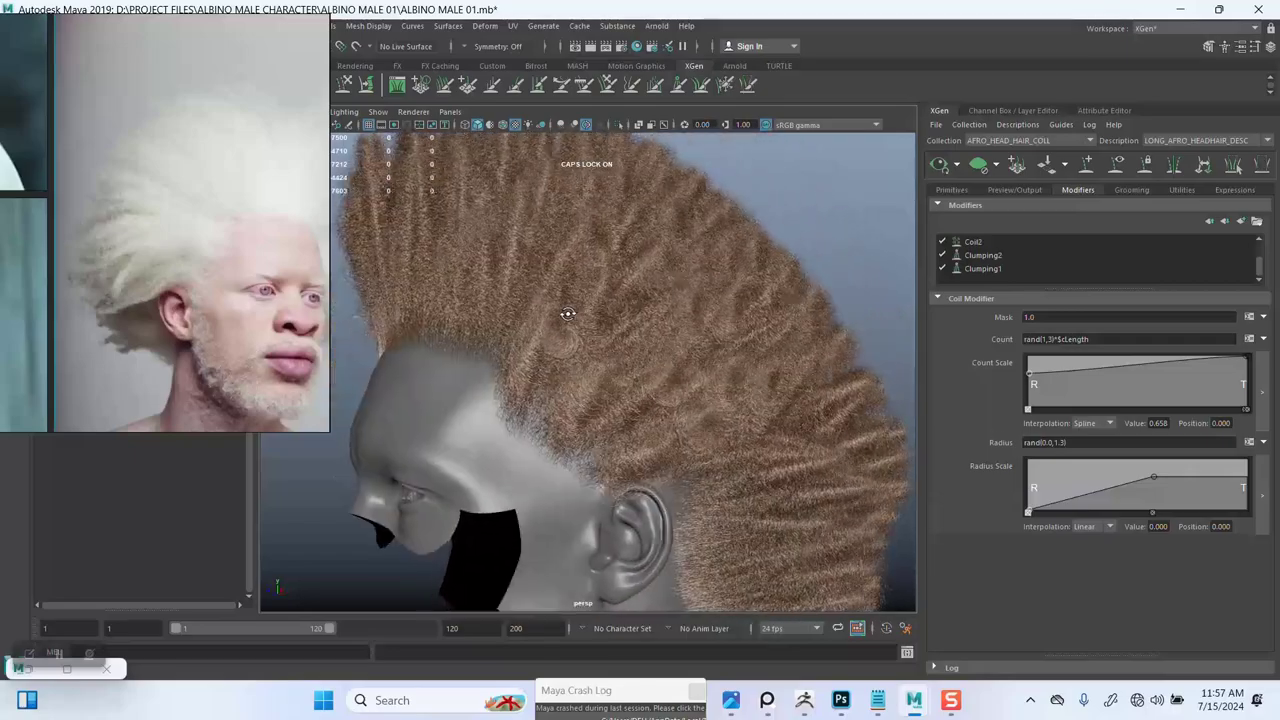
Step: Select the Noise1 modifier and turn it off and back on to compare its effect on the hair
{"action": "scroll", "coordinate": [1000, 268], "scroll_direction": "up", "scroll_amount": 1}
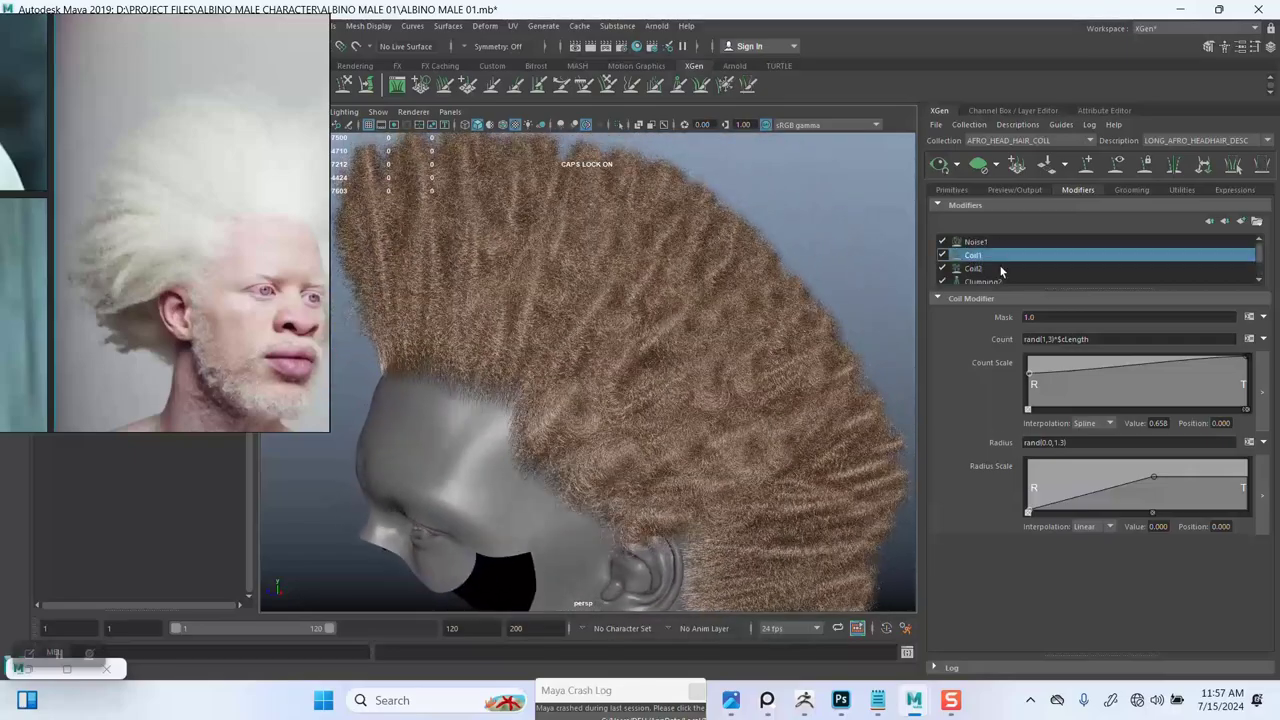
{"action": "left_click", "coordinate": [963, 243]}
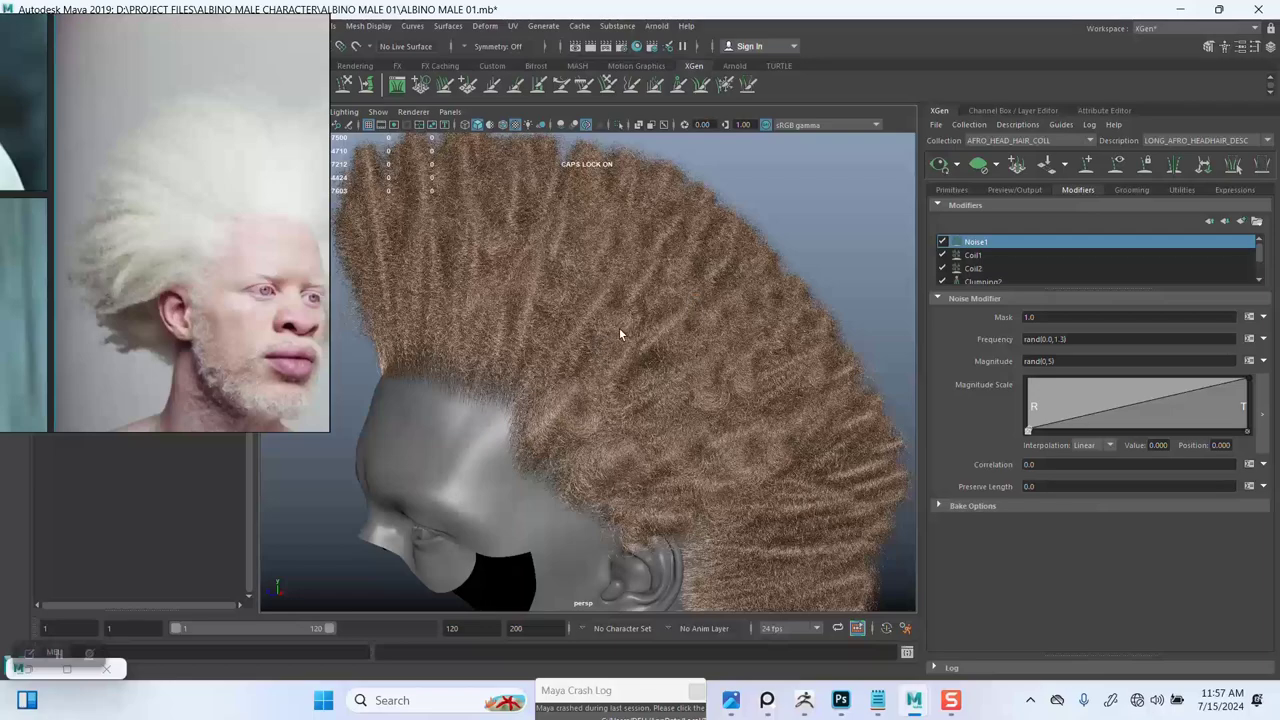
{"action": "left_click_drag", "start_coordinate": [620, 329], "coordinate": [675, 325], "text": "alt"}
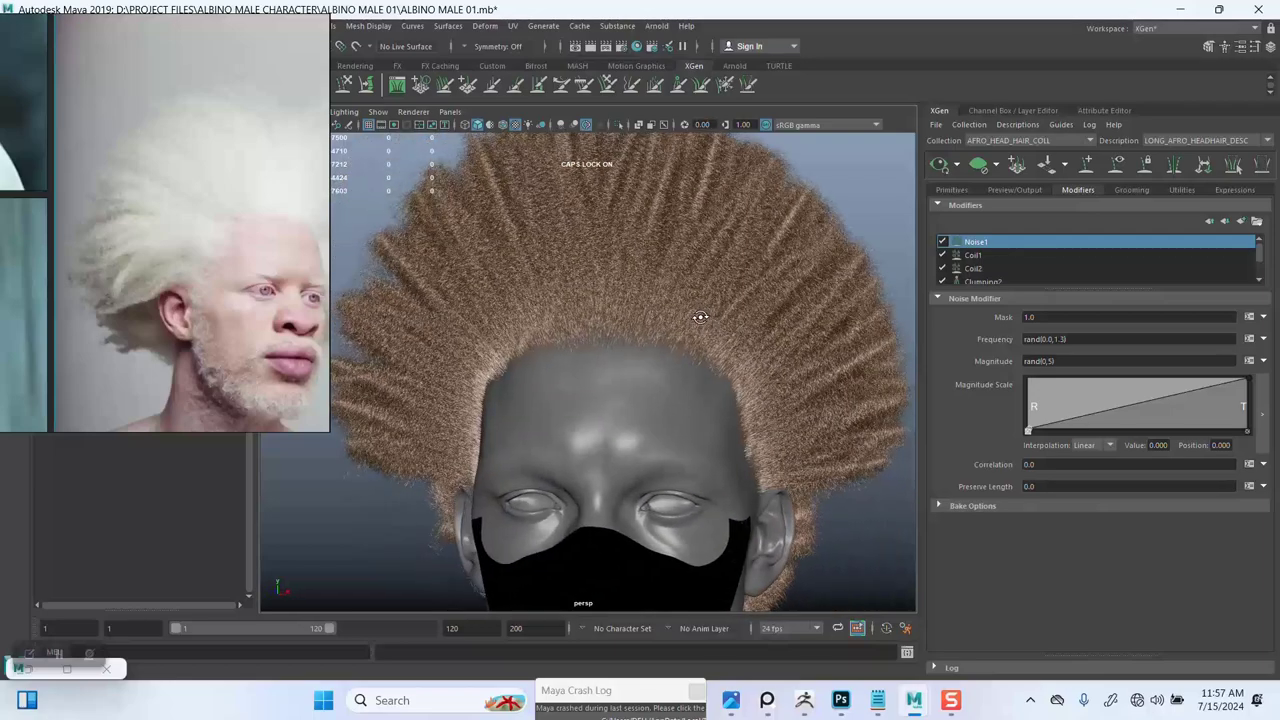
{"action": "scroll", "coordinate": [715, 305], "scroll_direction": "up", "scroll_amount": 1}
{"action": "left_click", "coordinate": [943, 242]}
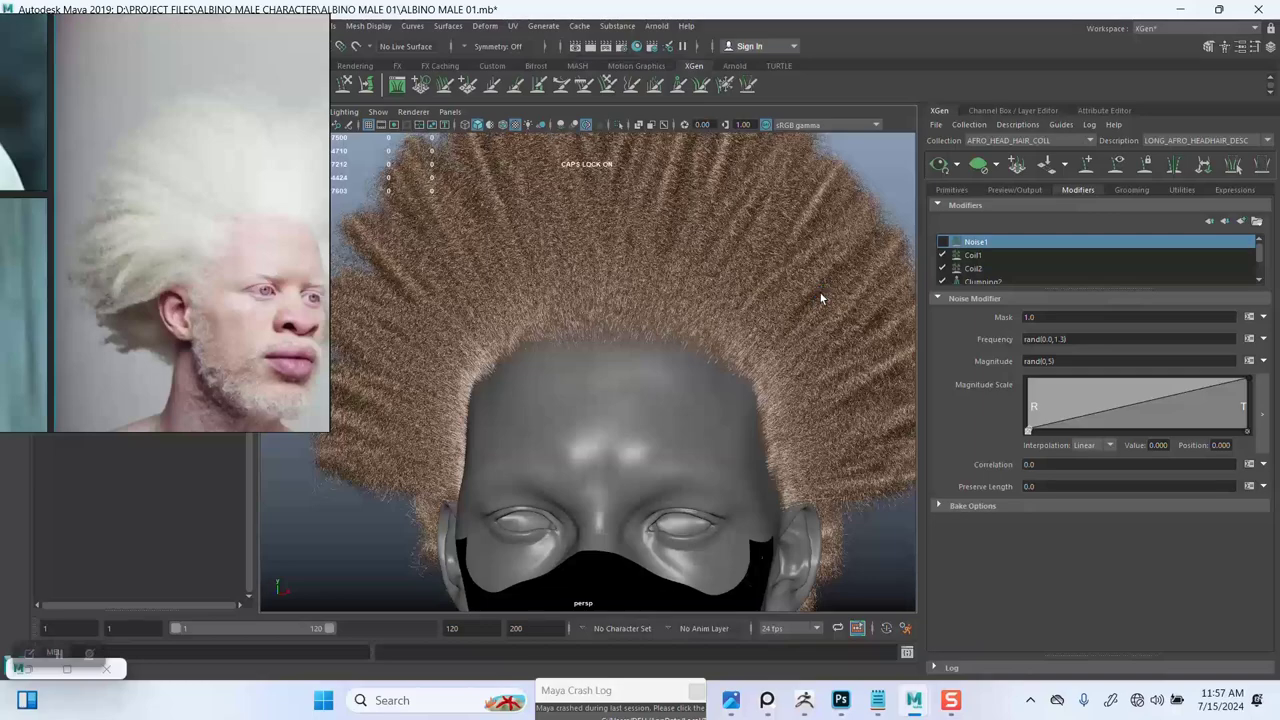
{"action": "left_click_drag", "start_coordinate": [704, 318], "coordinate": [701, 347], "text": "alt"}
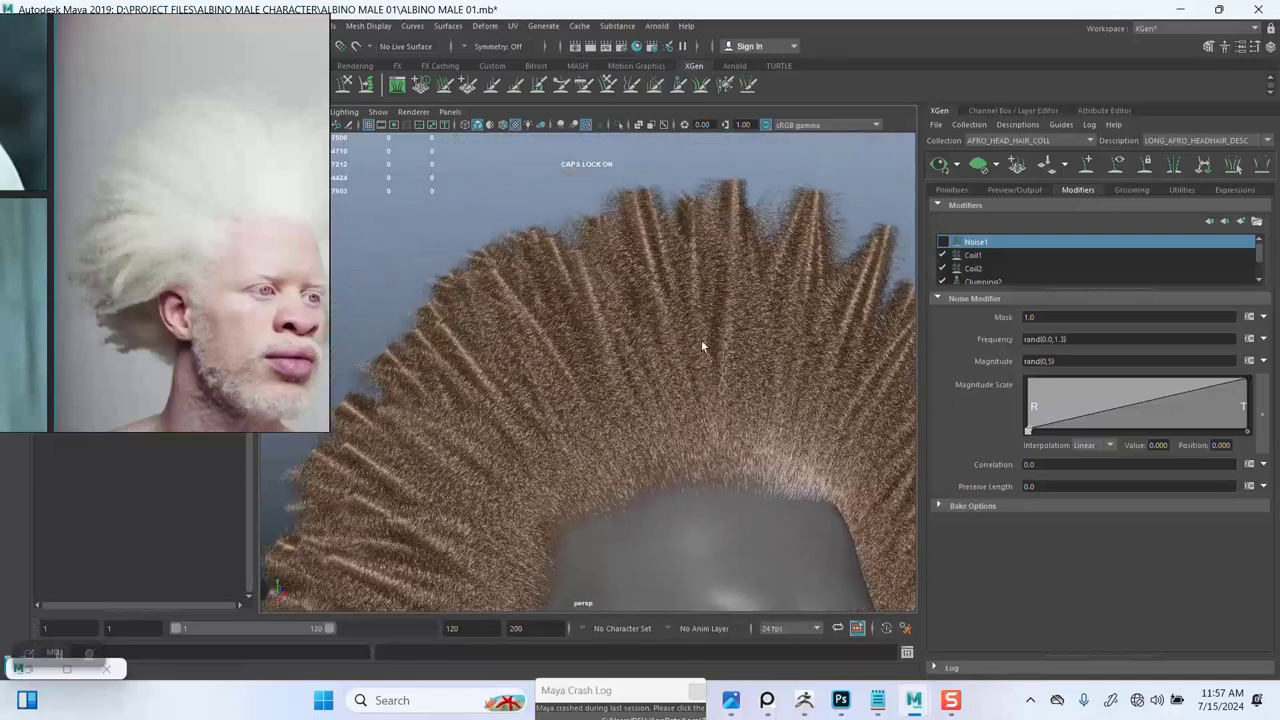
{"action": "left_click", "coordinate": [943, 242]}
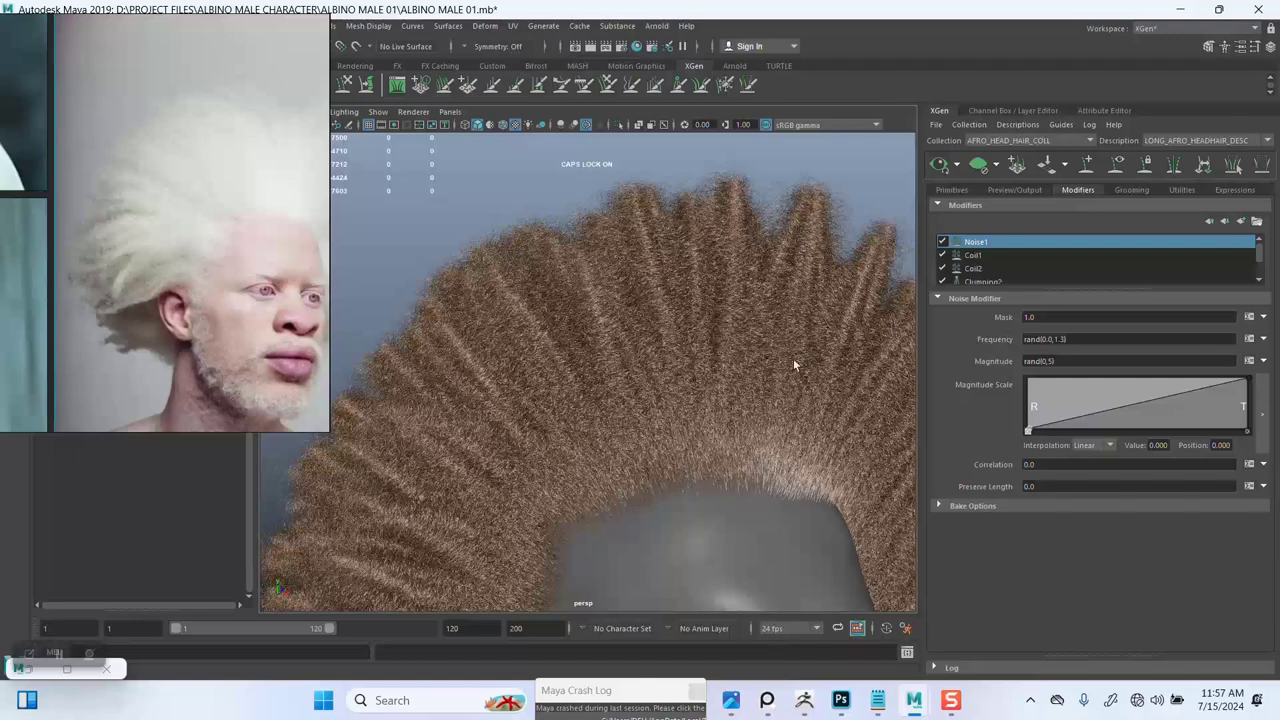
Step: Set the Noise1 modifier's Mask to 0.8
{"action": "left_click_drag", "start_coordinate": [1049, 313], "coordinate": [991, 317]}
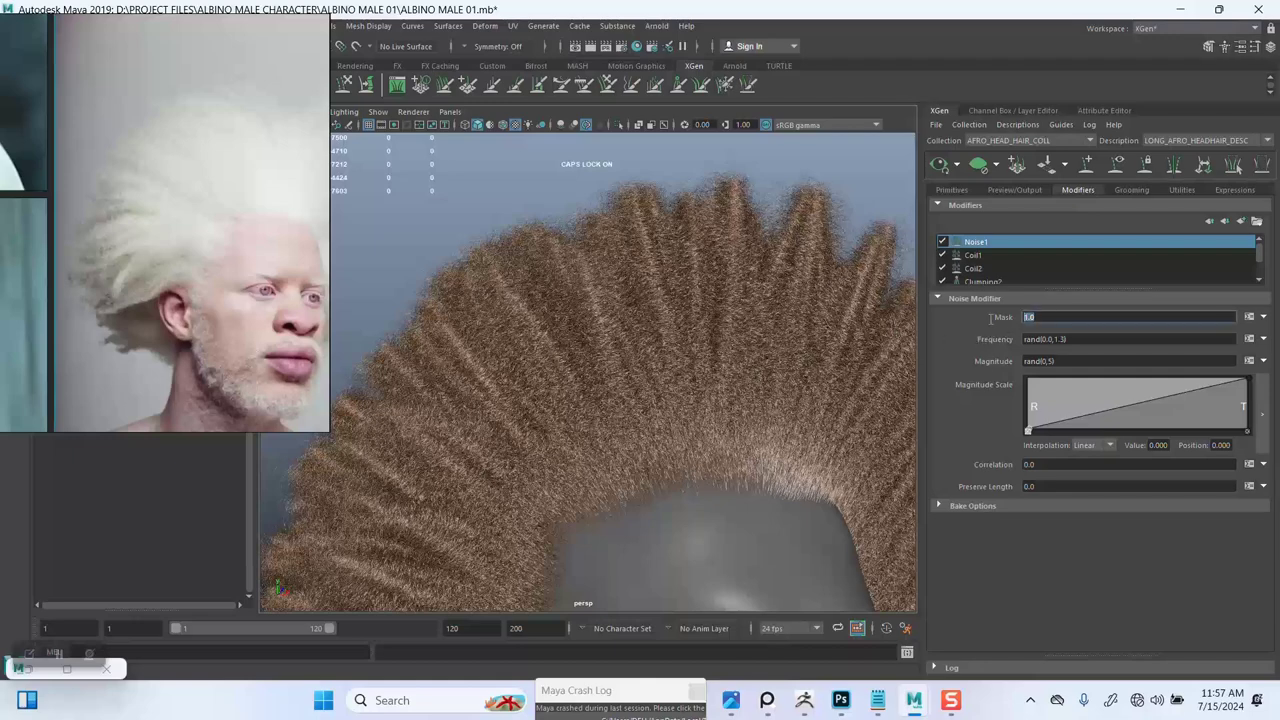
{"action": "type", "text": "0.8"}
{"action": "key", "text": "Return"}
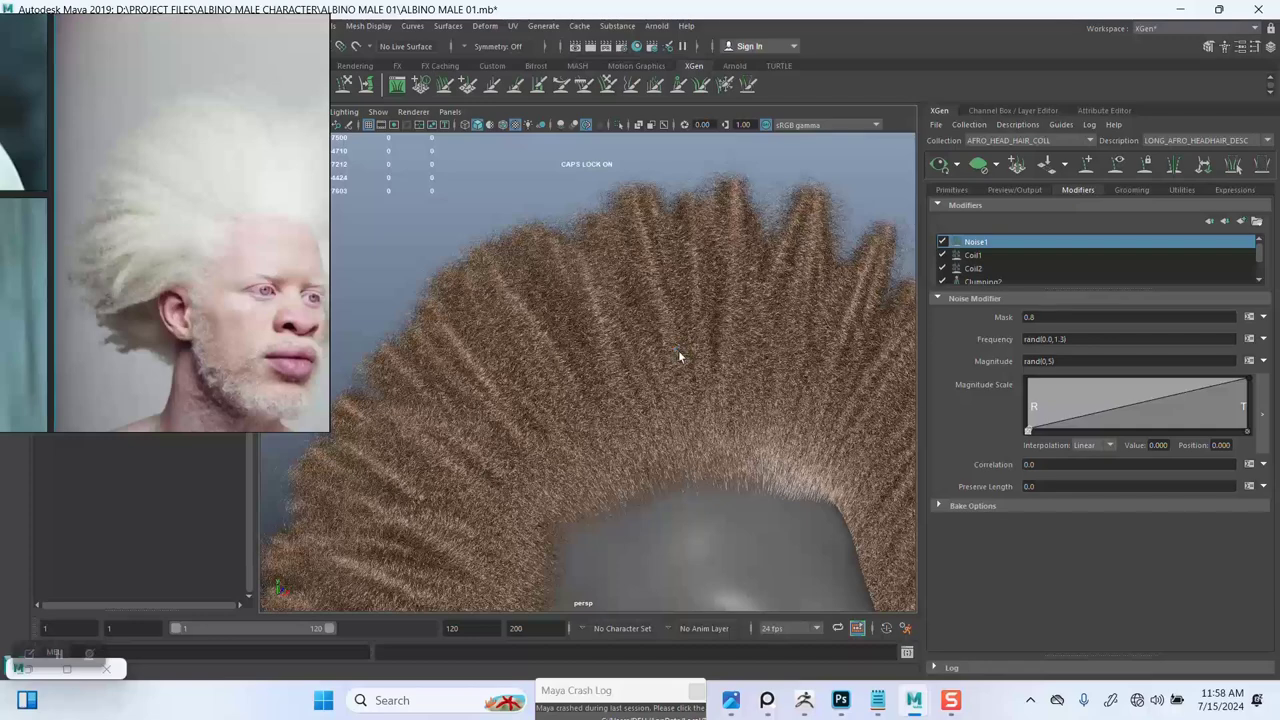
Step: Examine the afro's silhouette, hairline and volume from several angles with the reduced noise mask
{"action": "left_click_drag", "start_coordinate": [678, 352], "coordinate": [686, 414], "text": "alt"}
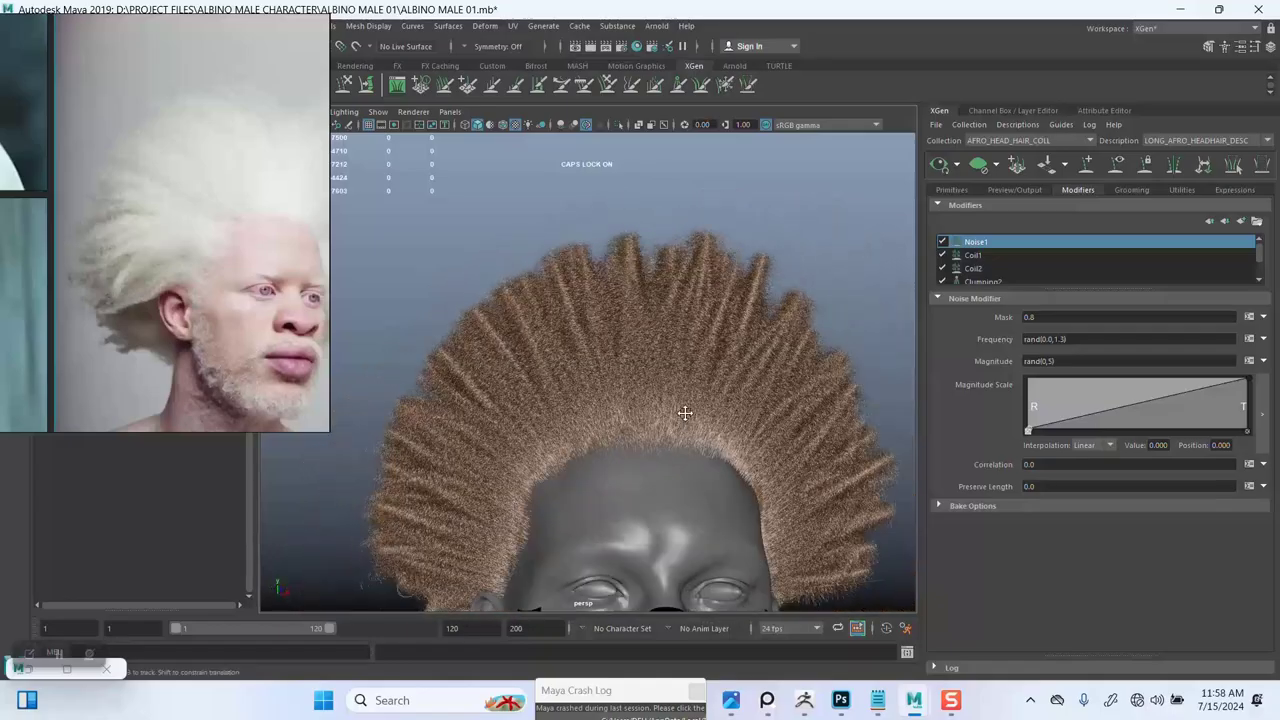
{"action": "middle_click_drag", "start_coordinate": [686, 414], "coordinate": [697, 337], "text": "alt"}
{"action": "right_click_drag", "start_coordinate": [697, 337], "coordinate": [750, 362], "text": "alt"}
{"action": "left_click_drag", "start_coordinate": [750, 362], "coordinate": [657, 317], "text": "alt"}
{"action": "right_click_drag", "start_coordinate": [657, 316], "coordinate": [622, 308], "text": "alt"}
{"action": "middle_click_drag", "start_coordinate": [650, 392], "coordinate": [657, 271], "text": "alt"}
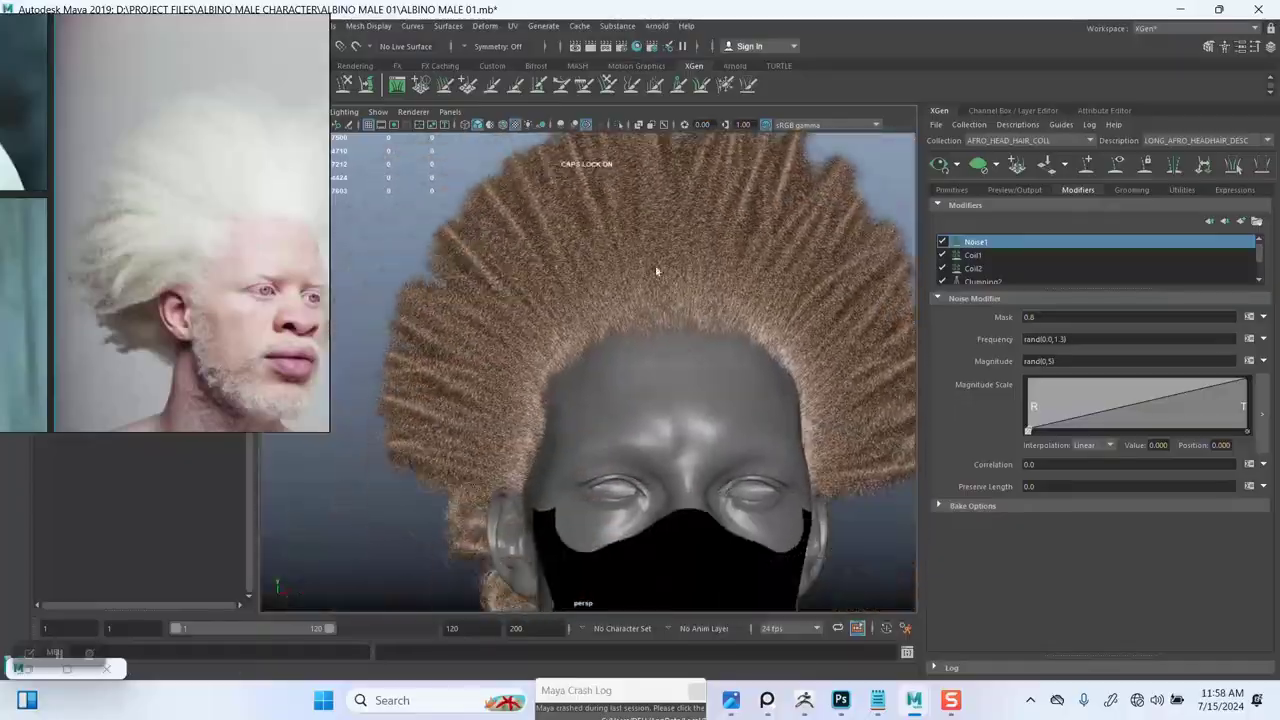
{"action": "middle_click_drag", "start_coordinate": [678, 400], "coordinate": [679, 322], "text": "alt"}
{"action": "left_click_drag", "start_coordinate": [678, 322], "coordinate": [611, 336], "text": "alt"}
{"action": "right_click_drag", "start_coordinate": [611, 336], "coordinate": [628, 336], "text": "alt"}
{"action": "middle_click_drag", "start_coordinate": [628, 336], "coordinate": [636, 446], "text": "alt"}
{"action": "mouse_move", "coordinate": [671, 366]}
{"action": "left_mouse_down", "text": "alt"}
{"action": "mouse_move", "coordinate": [648, 323]}
{"action": "mouse_move", "coordinate": [629, 328]}
{"action": "mouse_move", "coordinate": [662, 316]}
{"action": "mouse_move", "coordinate": [665, 355]}
{"action": "mouse_move", "coordinate": [683, 336]}
{"action": "mouse_move", "coordinate": [609, 337]}
{"action": "mouse_move", "coordinate": [620, 365]}
{"action": "mouse_move", "coordinate": [609, 391]}
{"action": "mouse_move", "coordinate": [654, 346]}
{"action": "mouse_move", "coordinate": [670, 352]}
{"action": "left_mouse_up", "text": "alt"}
{"action": "right_click_drag", "start_coordinate": [670, 353], "coordinate": [666, 306], "text": "alt"}
{"action": "middle_click_drag", "start_coordinate": [666, 306], "coordinate": [654, 367], "text": "alt"}
{"action": "left_click_drag", "start_coordinate": [654, 367], "coordinate": [640, 262], "text": "alt"}
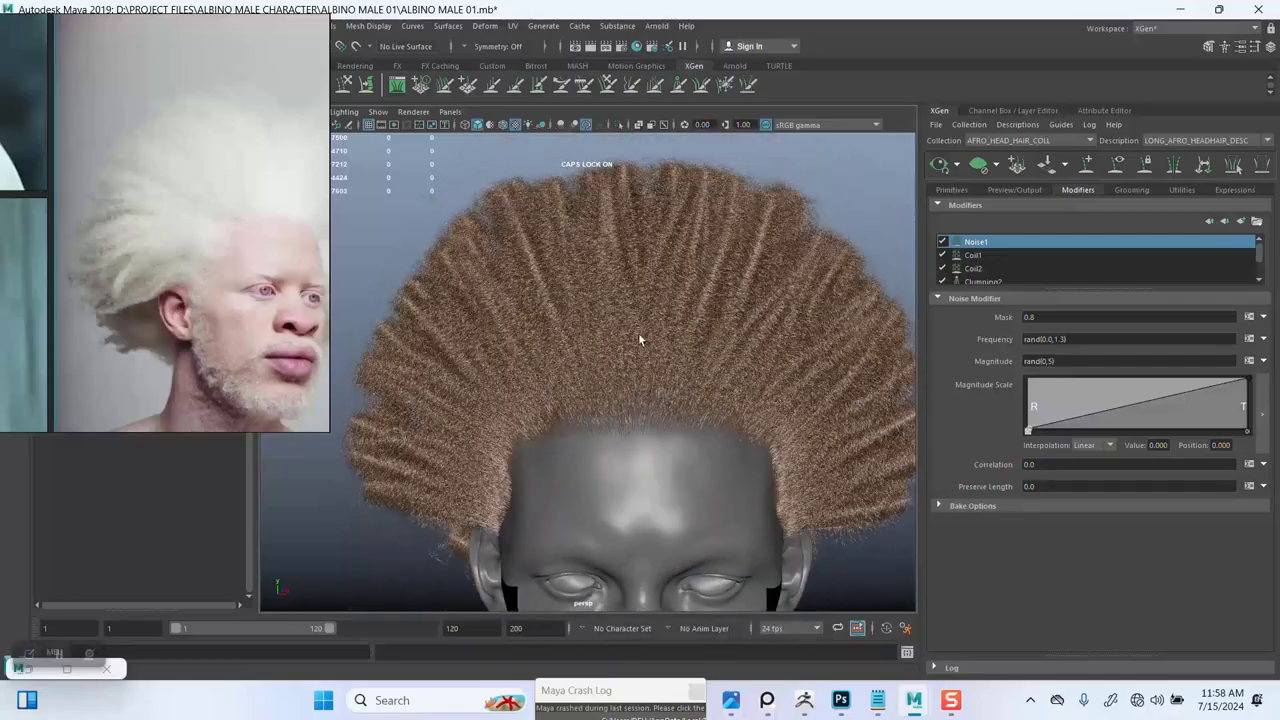
Step: Inspect the crown and front hairline up close, then save the scene
{"action": "middle_click_drag", "start_coordinate": [640, 262], "coordinate": [650, 384], "text": "alt"}
{"action": "right_click_drag", "start_coordinate": [650, 384], "coordinate": [650, 348], "text": "alt"}
{"action": "middle_click_drag", "start_coordinate": [650, 348], "coordinate": [649, 377], "text": "alt"}
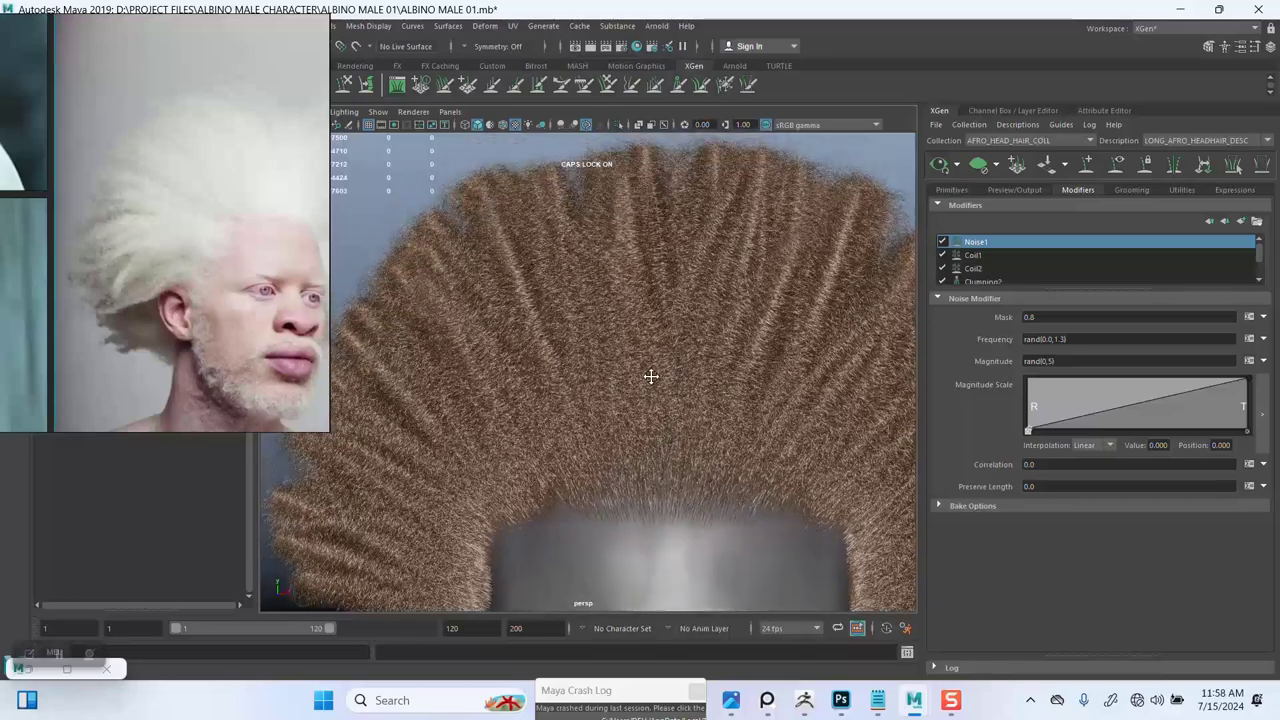
{"action": "right_click_drag", "start_coordinate": [649, 377], "coordinate": [648, 376], "text": "alt"}
{"action": "scroll", "coordinate": [650, 365], "scroll_direction": "up", "scroll_amount": 3}
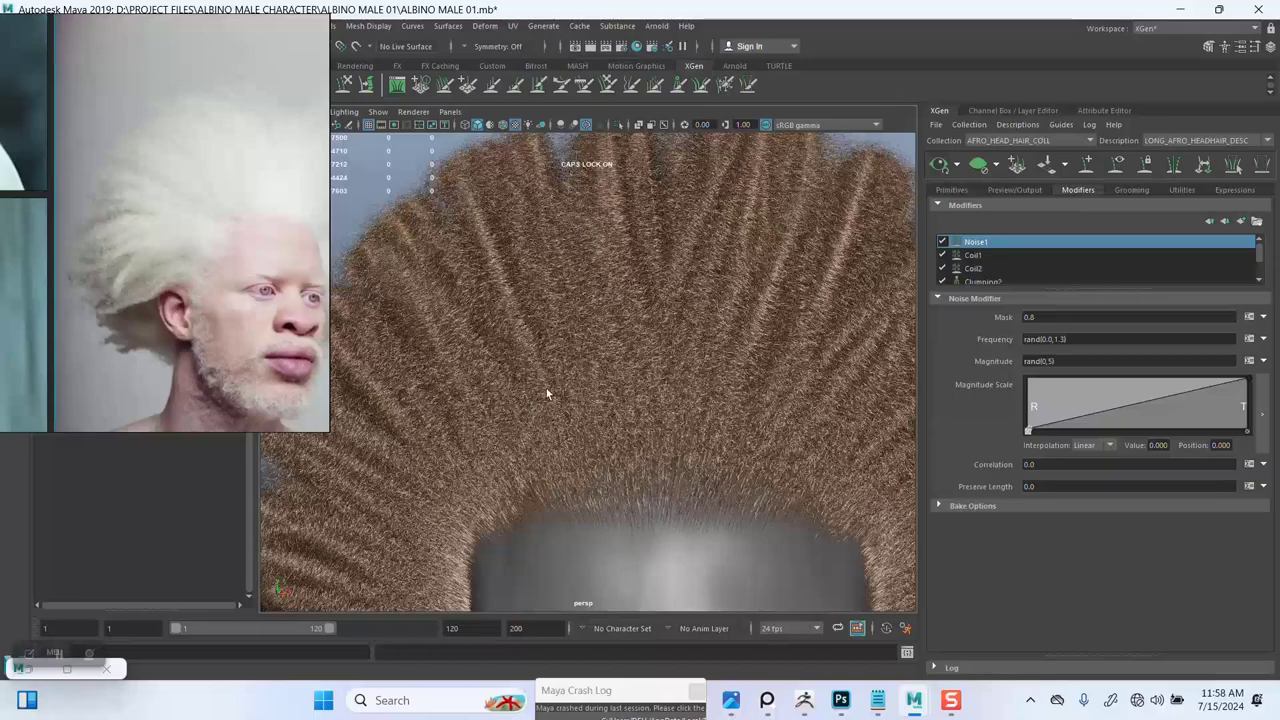
{"action": "key", "text": "ctrl+s"}
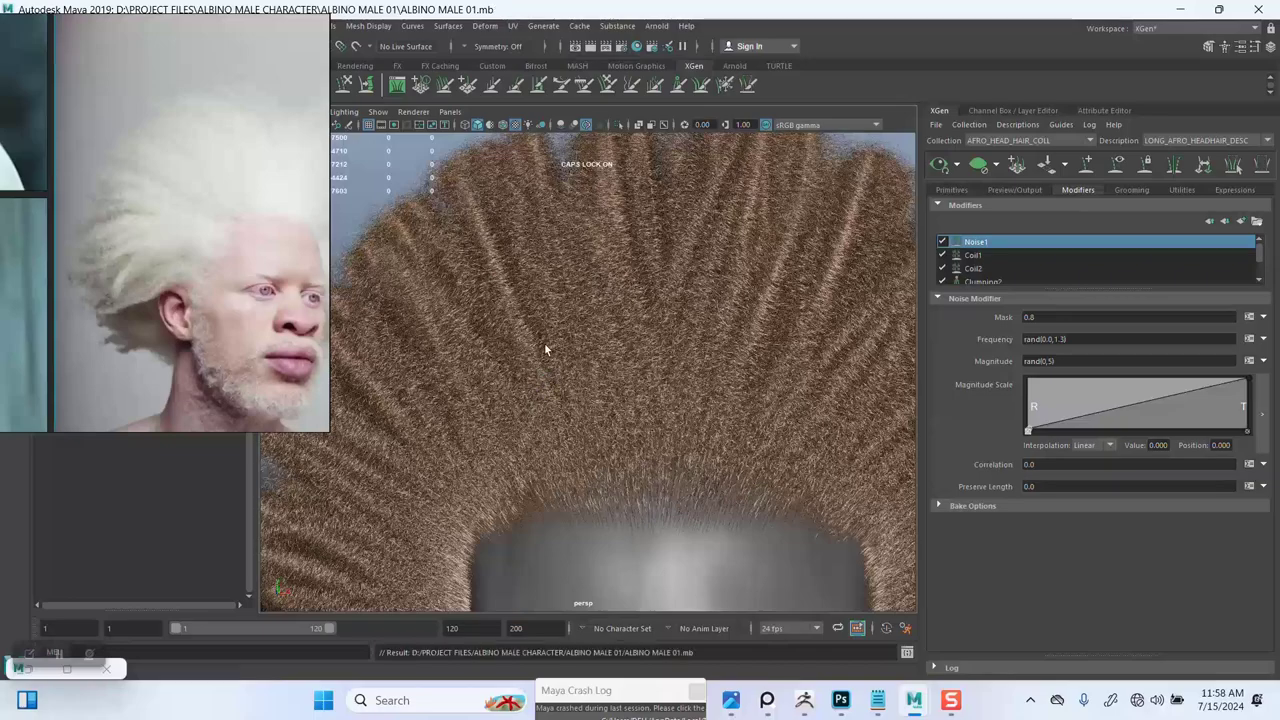
Step: Turn the Coil1 modifier off and back on to compare its effect on the strands near the hairline
{"action": "left_click_drag", "start_coordinate": [594, 360], "coordinate": [720, 340], "text": "alt"}
{"action": "right_click_drag", "start_coordinate": [720, 340], "coordinate": [714, 377], "text": "alt"}
{"action": "middle_click_drag", "start_coordinate": [714, 377], "coordinate": [691, 343], "text": "alt"}
{"action": "right_click_drag", "start_coordinate": [691, 343], "coordinate": [620, 328], "text": "alt"}
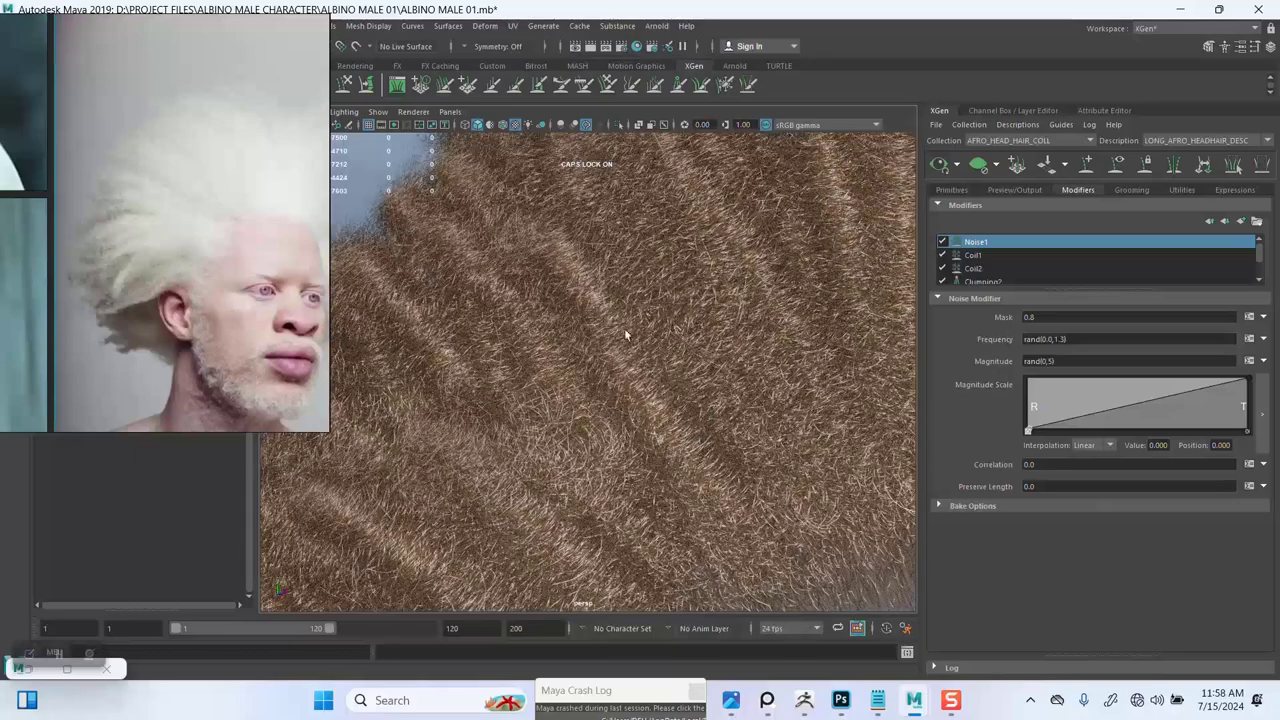
{"action": "left_click", "coordinate": [942, 255]}
{"action": "scroll", "coordinate": [774, 389], "scroll_direction": "down", "scroll_amount": 5}
{"action": "middle_click_drag", "start_coordinate": [777, 376], "coordinate": [726, 366], "text": "alt"}
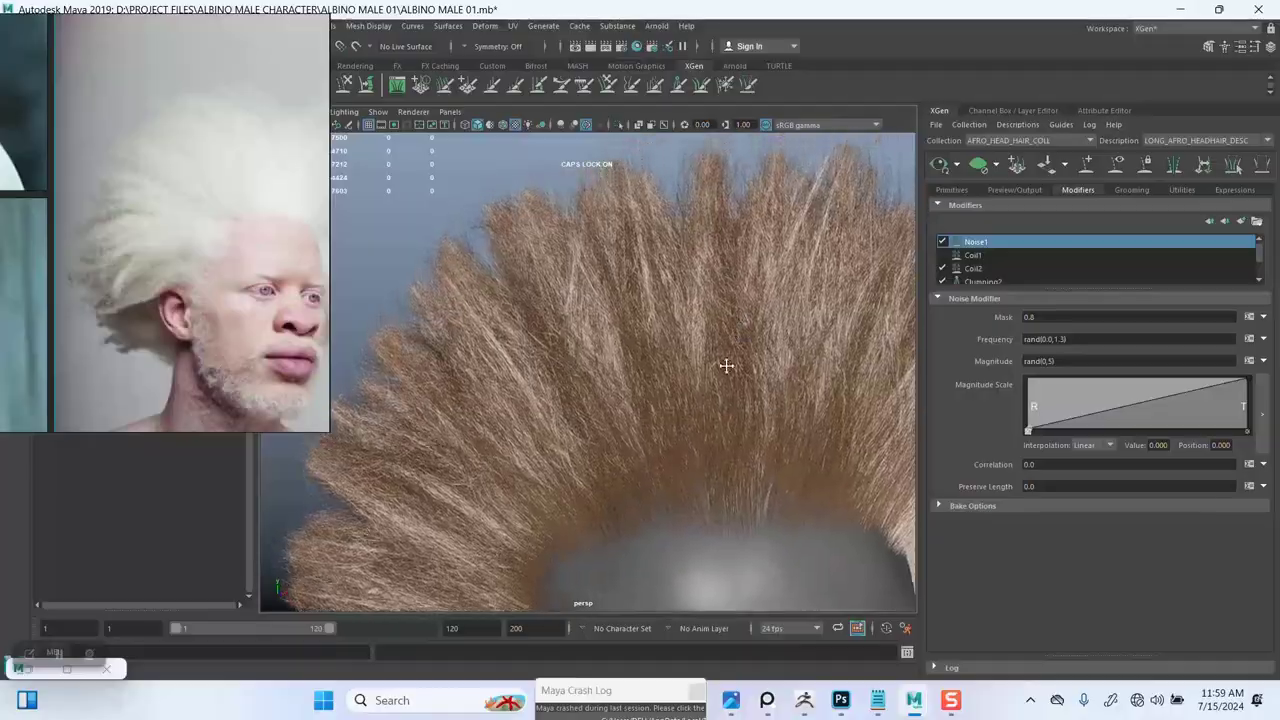
{"action": "left_click_drag", "start_coordinate": [726, 365], "coordinate": [750, 292], "text": "alt"}
{"action": "scroll", "coordinate": [721, 330], "scroll_direction": "up", "scroll_amount": 3}
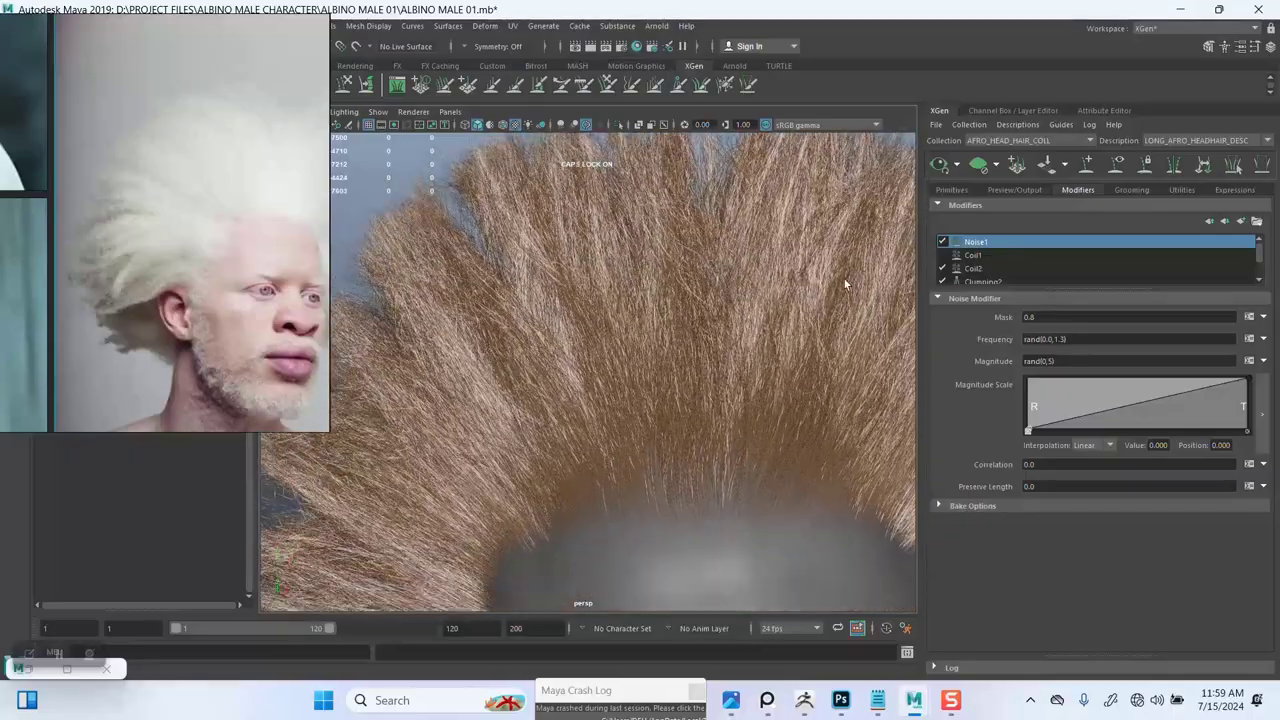
{"action": "left_click", "coordinate": [943, 258]}
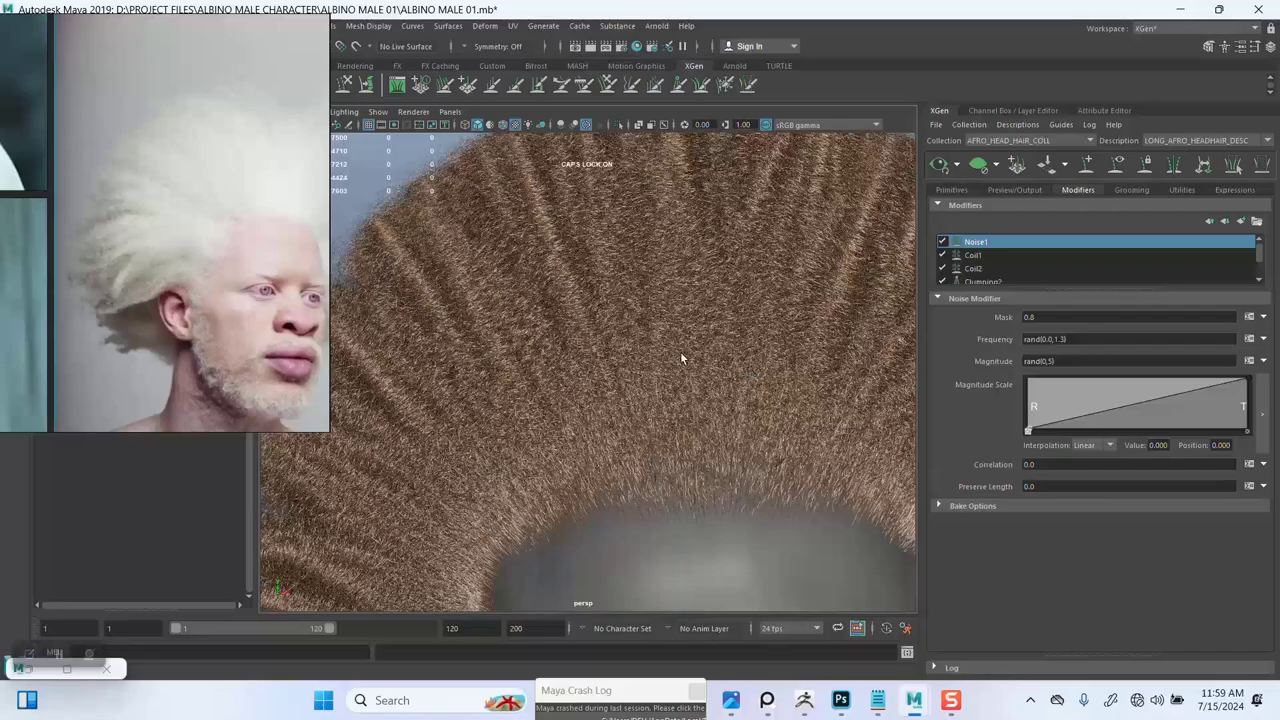
Step: Select the Coil1 modifier to show its coil settings
{"action": "mouse_move", "coordinate": [652, 349]}
{"action": "left_mouse_down", "text": "alt"}
{"action": "mouse_move", "coordinate": [694, 423]}
{"action": "mouse_move", "coordinate": [600, 294]}
{"action": "mouse_move", "coordinate": [593, 313]}
{"action": "mouse_move", "coordinate": [606, 286]}
{"action": "mouse_move", "coordinate": [617, 314]}
{"action": "mouse_move", "coordinate": [606, 309]}
{"action": "mouse_move", "coordinate": [652, 327]}
{"action": "left_mouse_up", "text": "alt"}
{"action": "right_click_drag", "start_coordinate": [652, 327], "coordinate": [677, 346], "text": "alt"}
{"action": "left_click_drag", "start_coordinate": [677, 346], "coordinate": [705, 343], "text": "alt"}
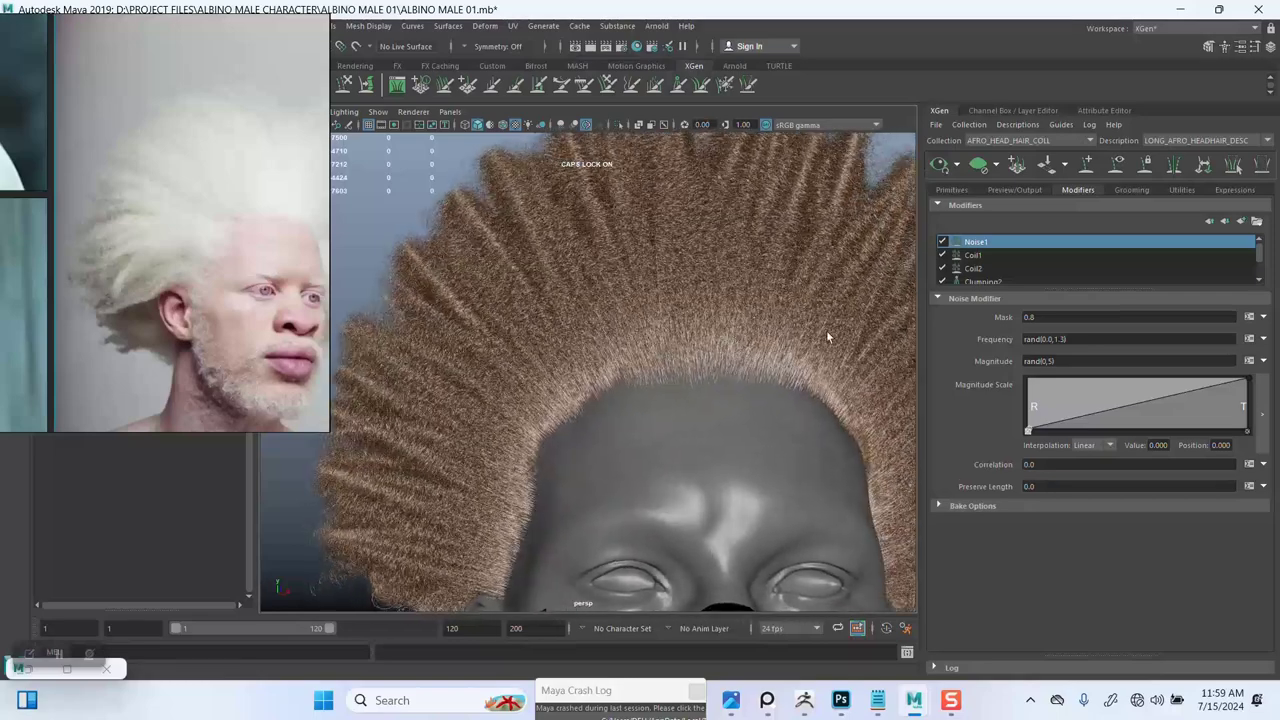
{"action": "left_click", "coordinate": [978, 256]}
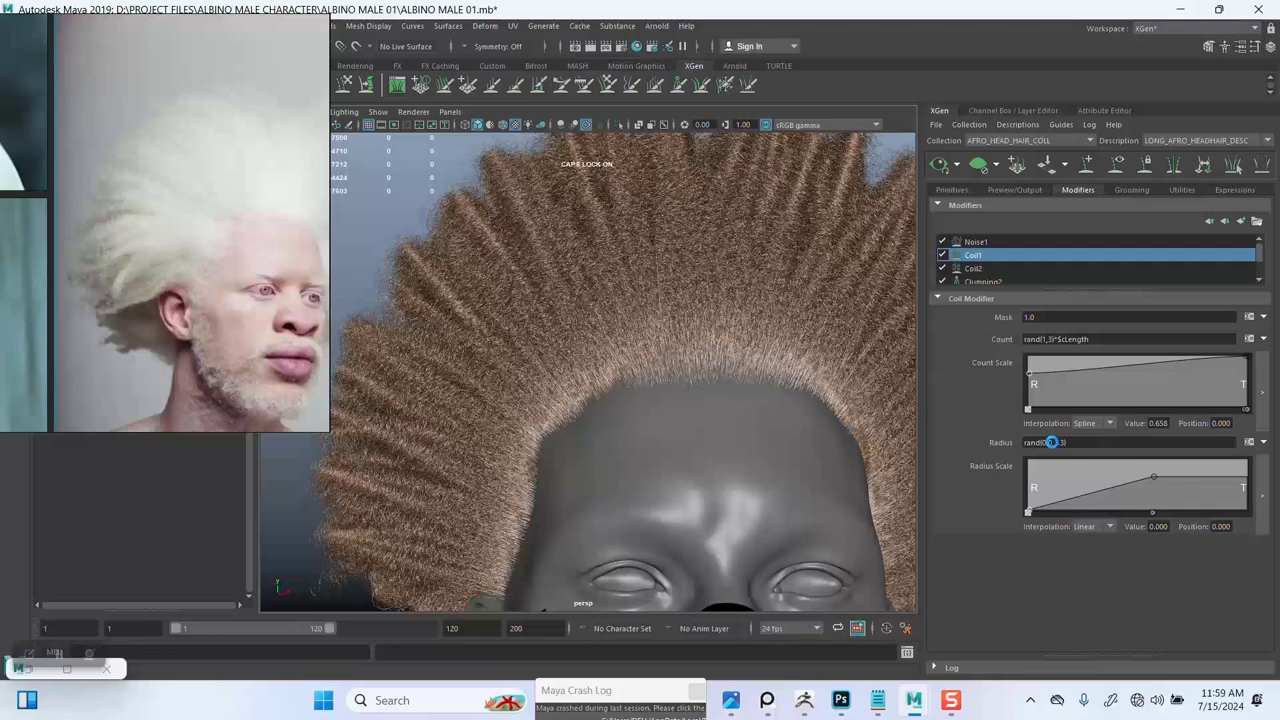
Step: Try raising the tip end of Coil1's Radius Scale curve to 1.0 and check the effect on the hair
{"action": "left_click", "coordinate": [1246, 480]}
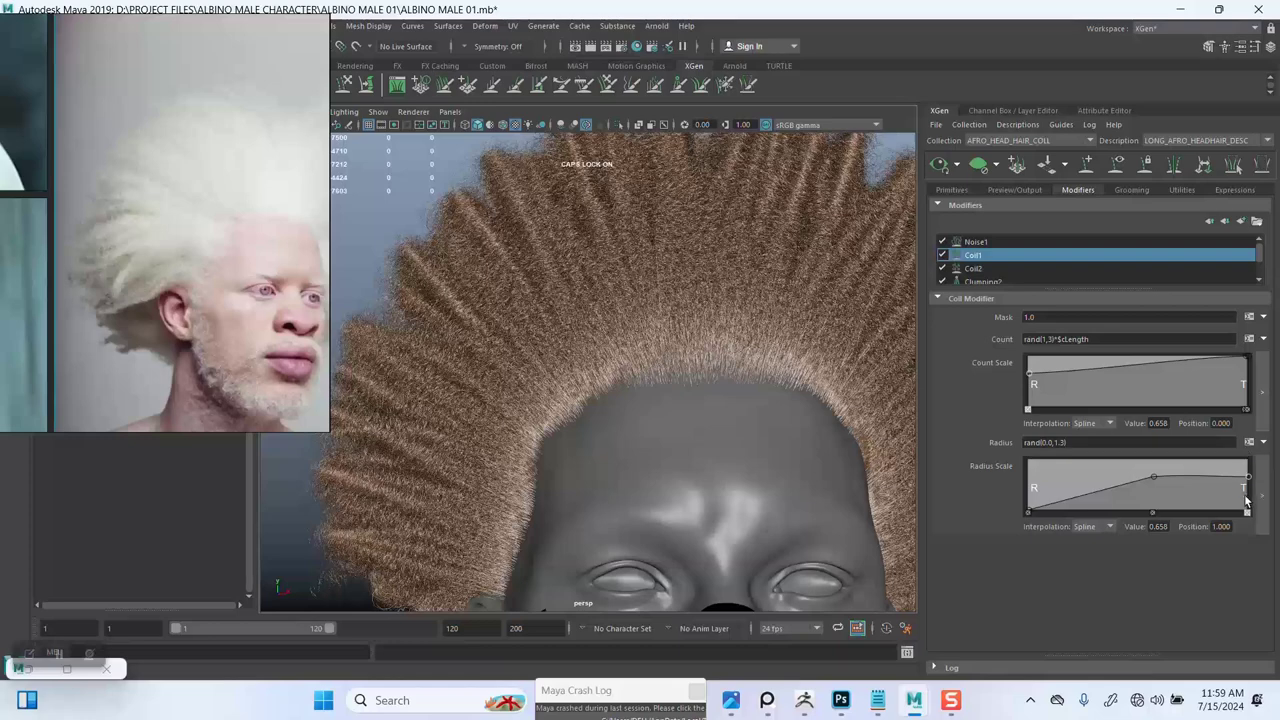
{"action": "left_click_drag", "start_coordinate": [1247, 478], "coordinate": [1245, 461]}
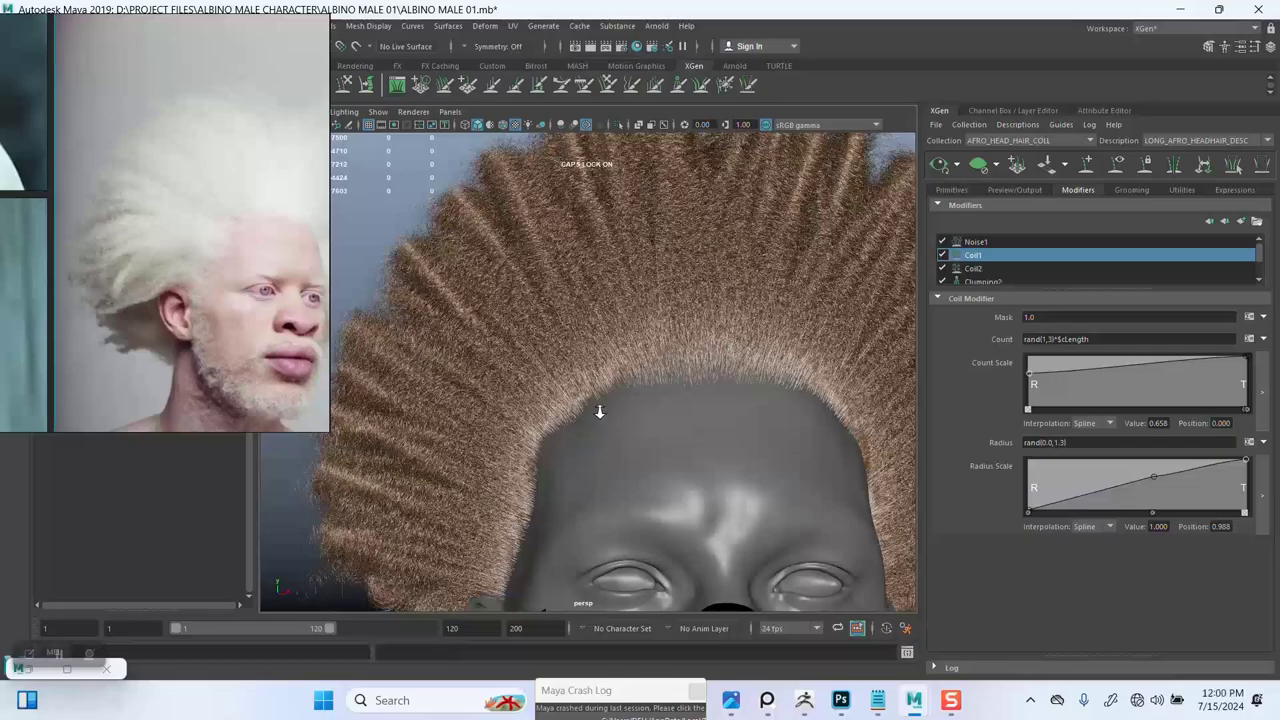
{"action": "left_click_drag", "start_coordinate": [600, 409], "coordinate": [690, 430], "text": "alt"}
{"action": "right_click_drag", "start_coordinate": [690, 430], "coordinate": [590, 328], "text": "alt"}
{"action": "left_click_drag", "start_coordinate": [590, 328], "coordinate": [665, 367], "text": "alt"}
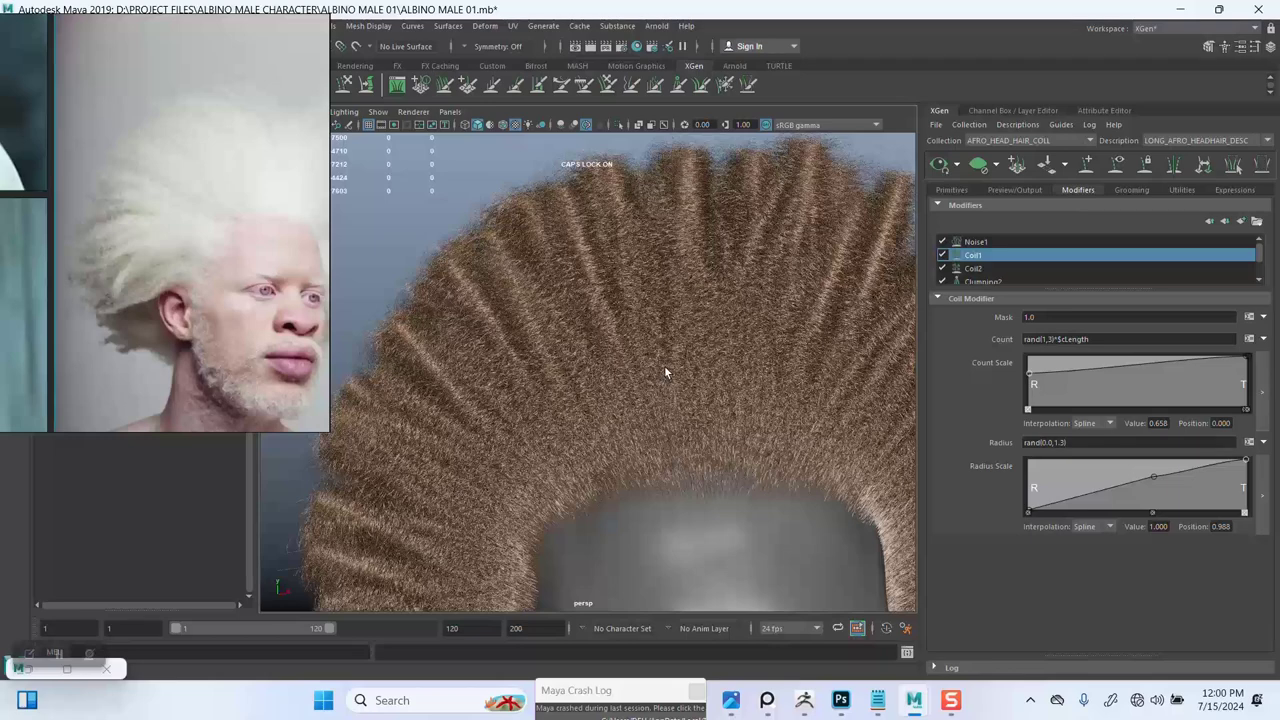
{"action": "left_click", "coordinate": [1245, 513]}
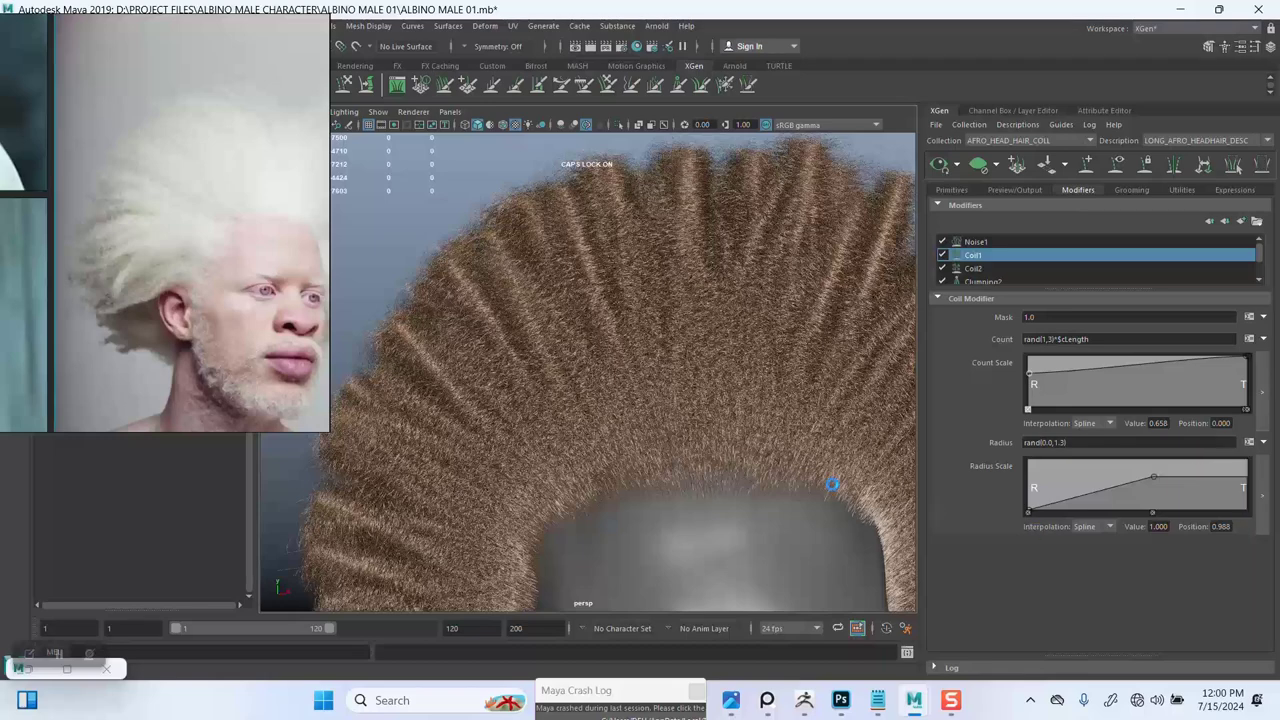
Step: Add a tip point to Coil1's Radius Scale curve and lower it to value 0 at position 0.997
{"action": "left_click", "coordinate": [1243, 480]}
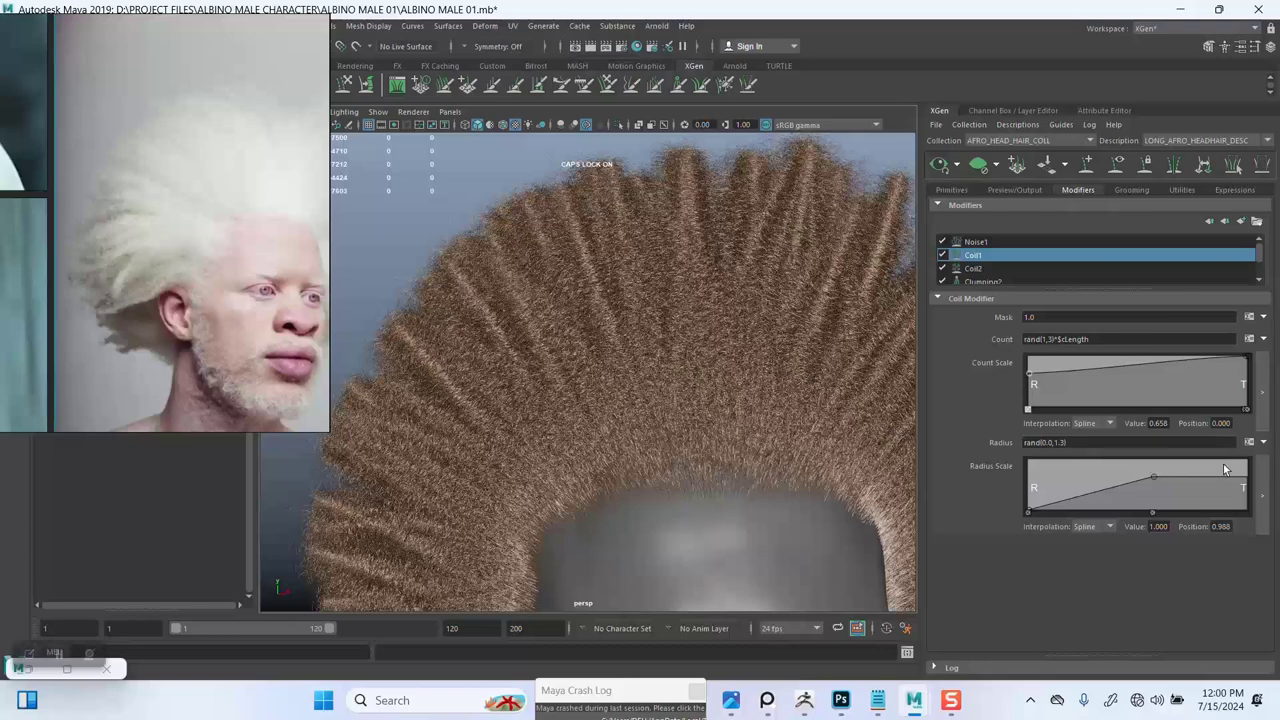
{"action": "left_click", "coordinate": [1247, 478]}
{"action": "left_click", "coordinate": [1247, 505]}
{"action": "left_click", "coordinate": [1247, 512]}
{"action": "left_click_drag", "start_coordinate": [1247, 477], "coordinate": [1247, 510]}
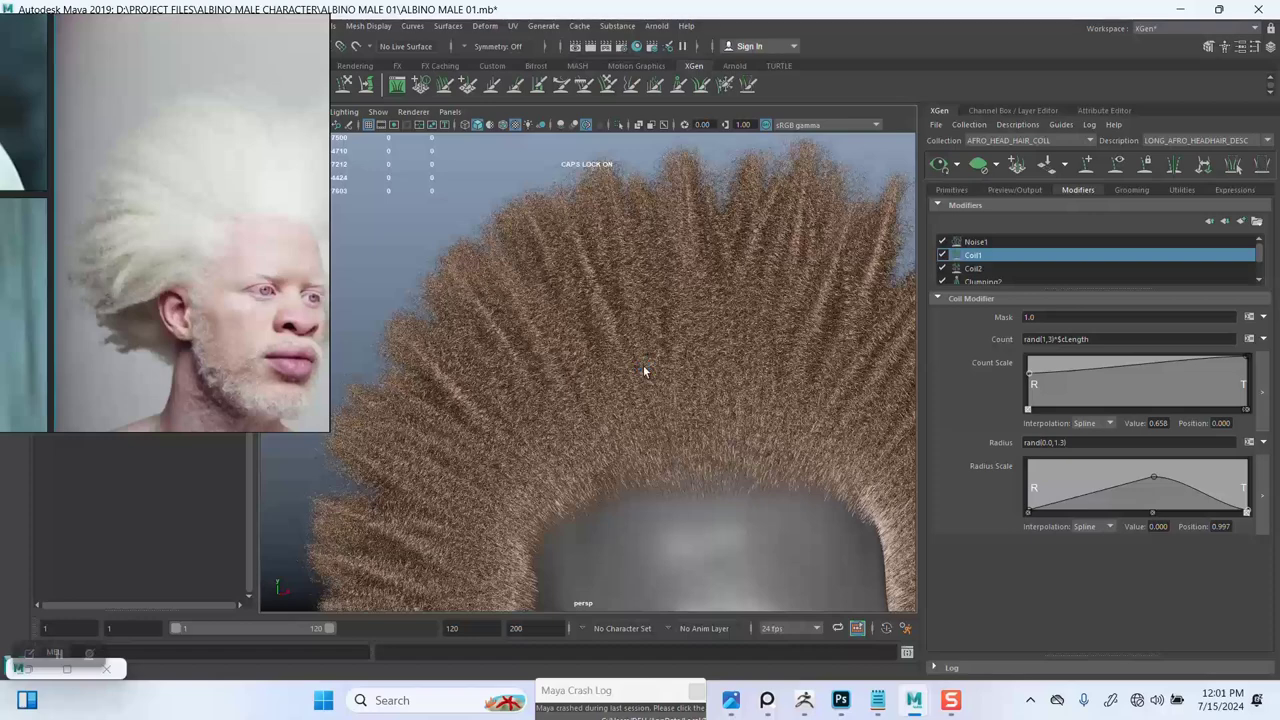
Step: Examine the afro's silhouette and tips from several angles with the tapered coil radius, comparing against the reference photo
{"action": "scroll", "coordinate": [643, 371], "scroll_direction": "down", "scroll_amount": 2}
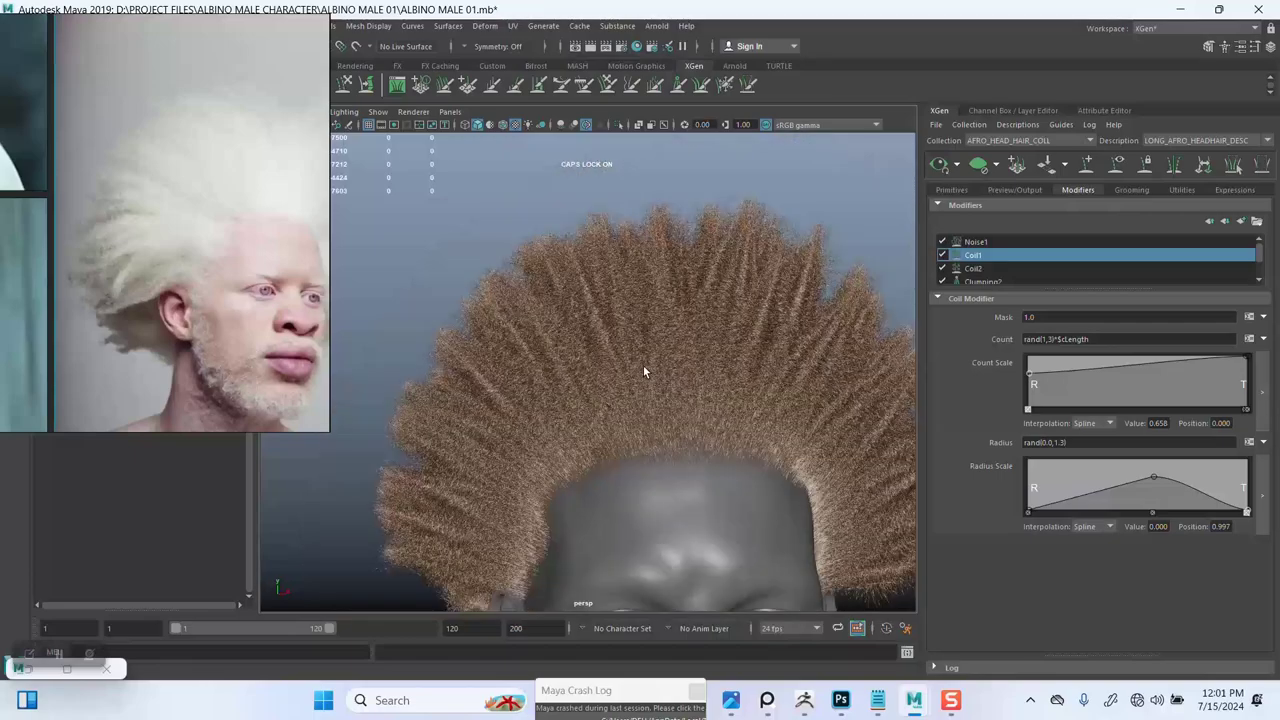
{"action": "scroll", "coordinate": [643, 370], "scroll_direction": "up", "scroll_amount": 2}
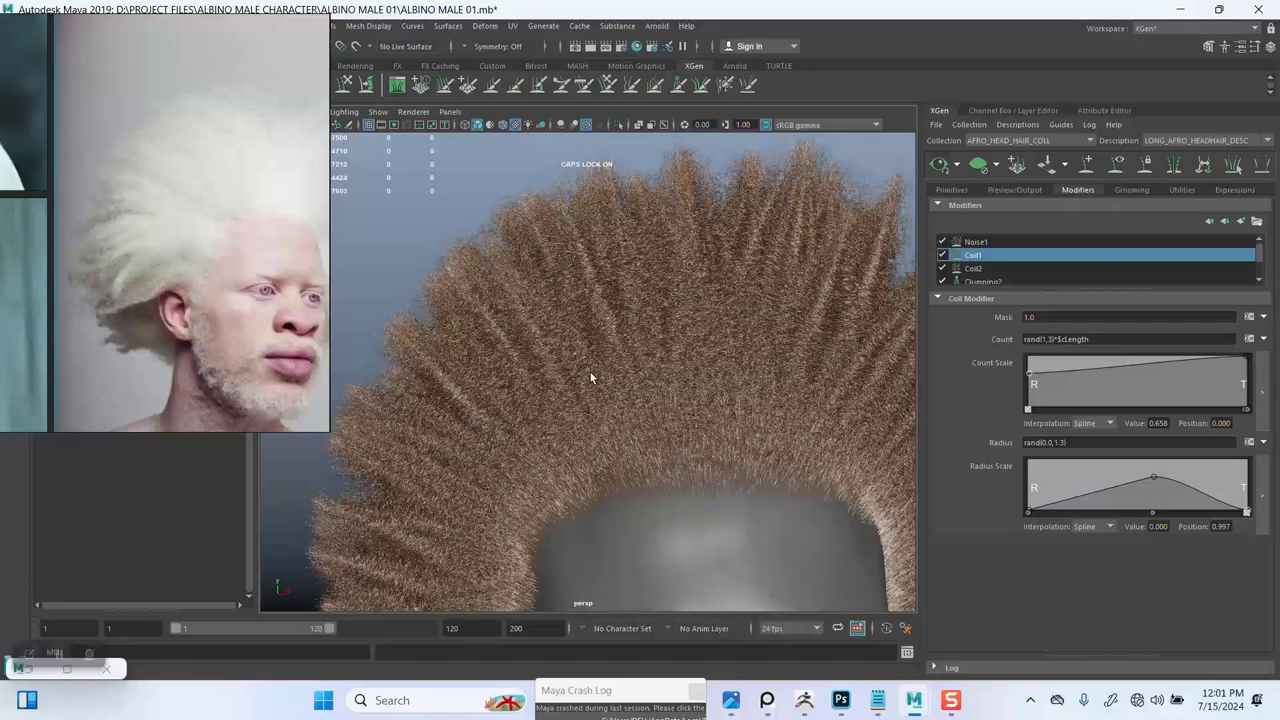
{"action": "left_click_drag", "start_coordinate": [590, 378], "coordinate": [657, 403], "text": "alt"}
{"action": "mouse_move", "coordinate": [657, 403]}
{"action": "right_mouse_down", "text": "alt"}
{"action": "mouse_move", "coordinate": [623, 354]}
{"action": "mouse_move", "coordinate": [640, 354]}
{"action": "mouse_move", "coordinate": [647, 400]}
{"action": "right_mouse_up", "text": "alt"}
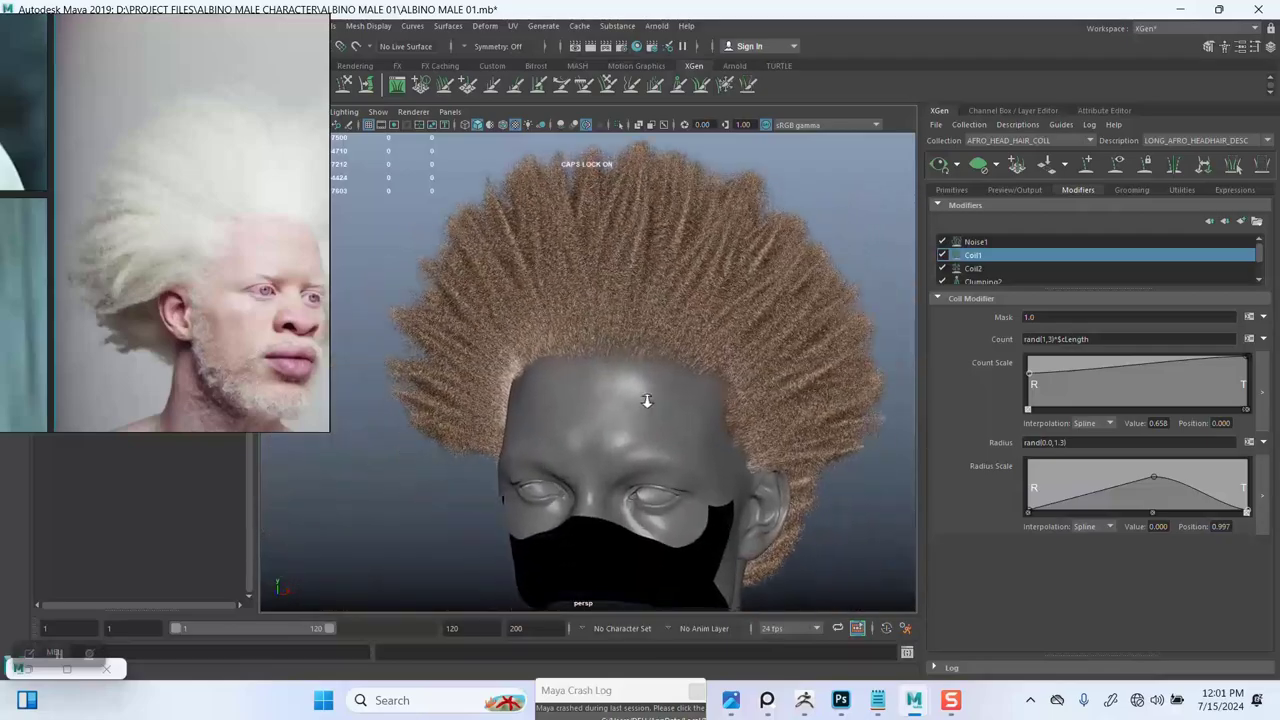
{"action": "left_click_drag", "start_coordinate": [647, 401], "coordinate": [639, 301], "text": "alt"}
{"action": "middle_click_drag", "start_coordinate": [639, 301], "coordinate": [617, 354], "text": "alt"}
{"action": "right_click_drag", "start_coordinate": [617, 354], "coordinate": [655, 370], "text": "alt"}
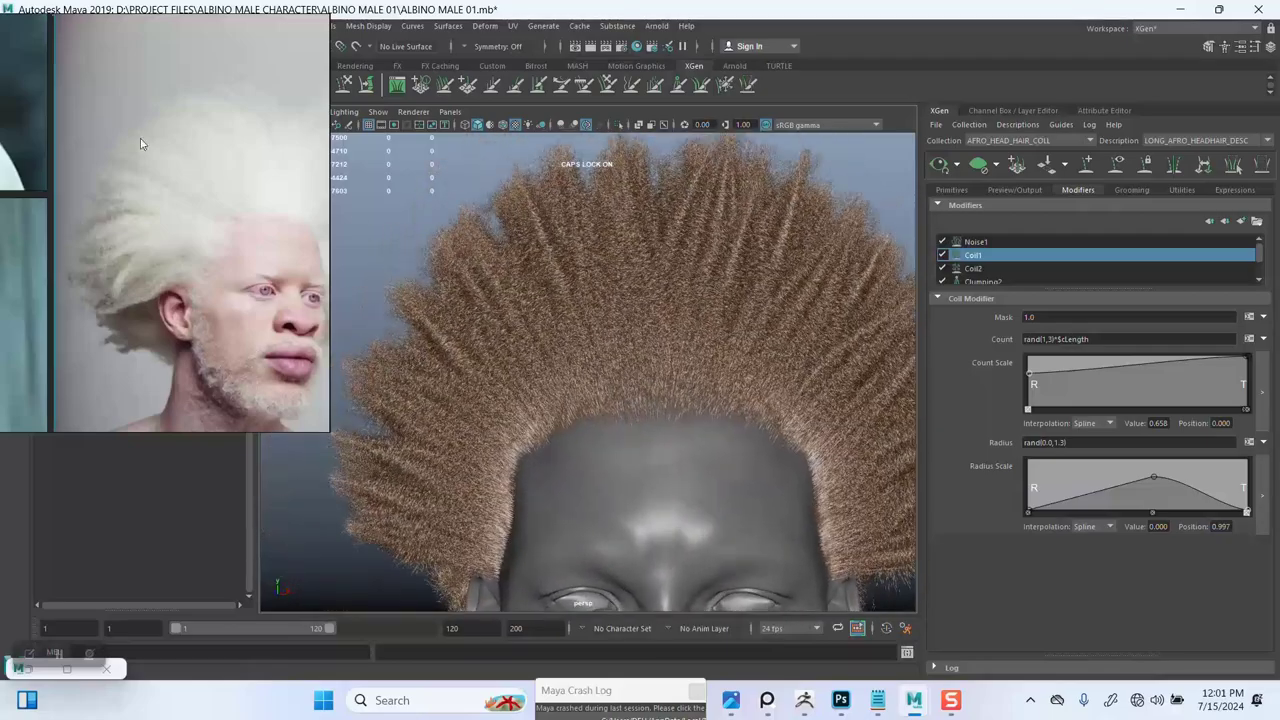
{"action": "left_click_drag", "start_coordinate": [561, 317], "coordinate": [612, 322], "text": "alt"}
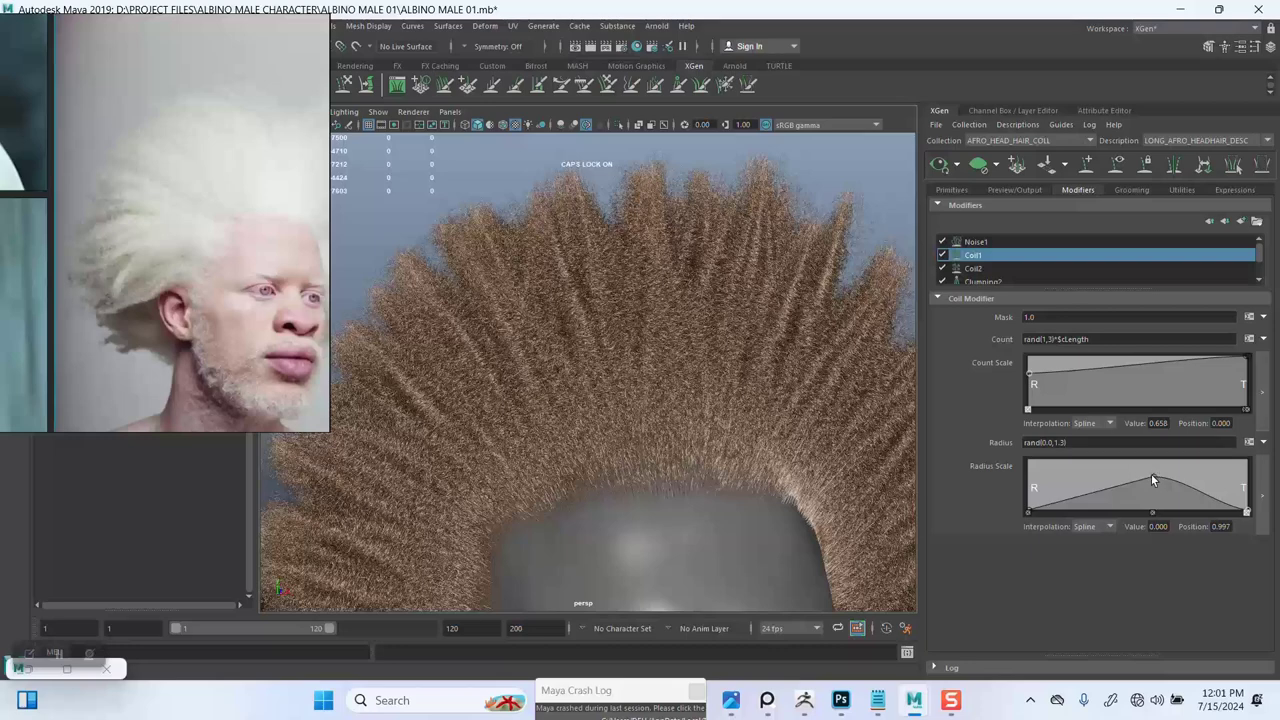
Step: Reshape Coil1's Radius Scale curve: middle point at value 0.461, position 0.432, and a new point at value 0.211, position 0.742
{"action": "left_click", "coordinate": [1151, 474]}
{"action": "left_click_drag", "start_coordinate": [1153, 476], "coordinate": [1123, 487]}
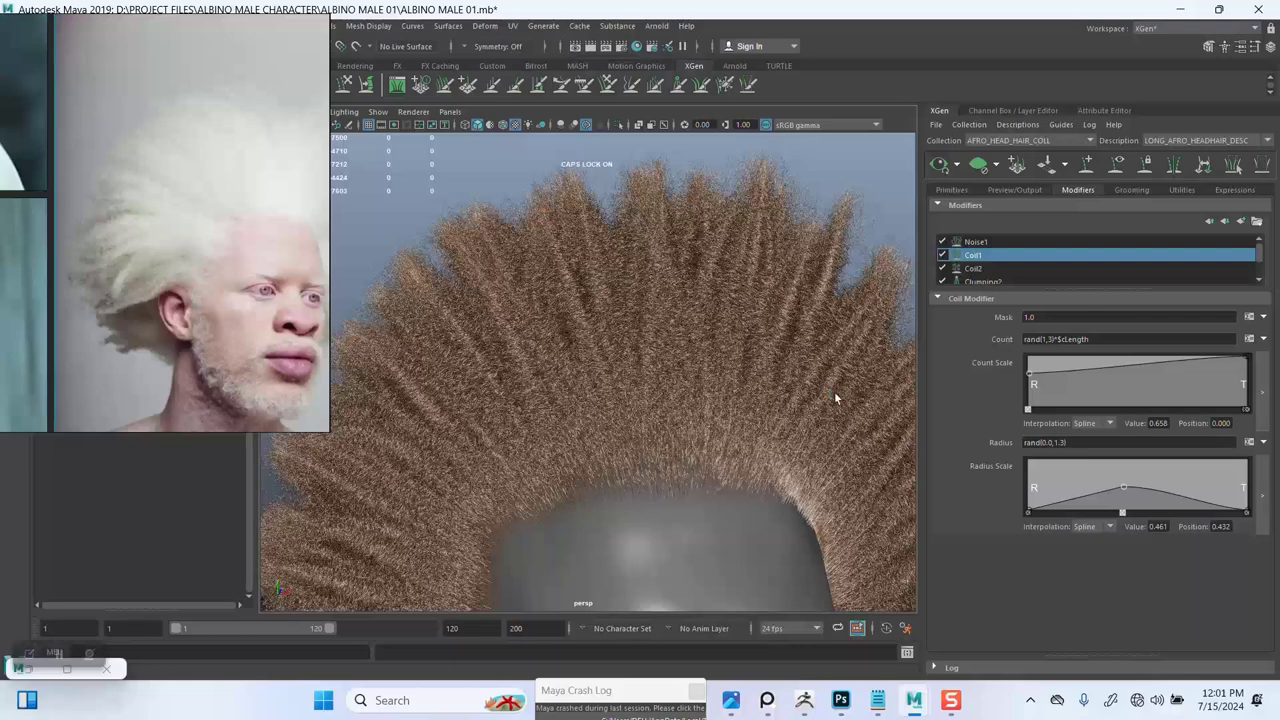
{"action": "left_click", "coordinate": [1172, 493]}
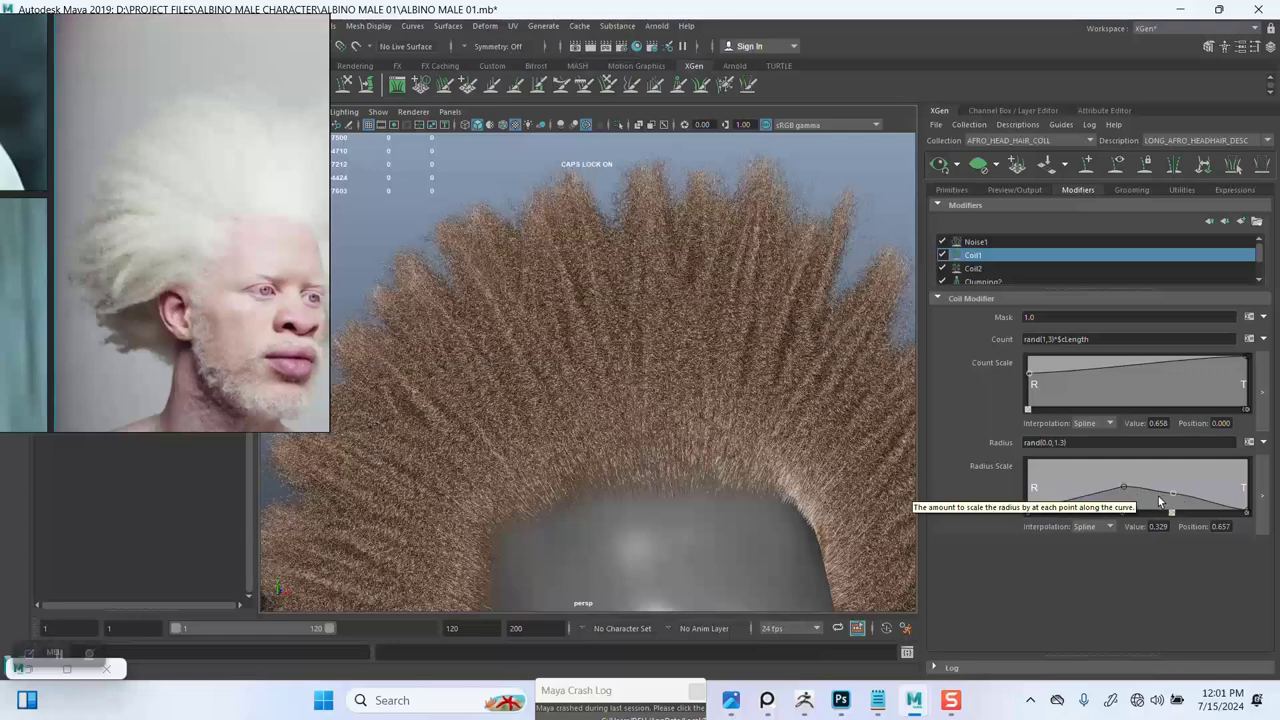
{"action": "left_click_drag", "start_coordinate": [1171, 493], "coordinate": [1174, 490]}
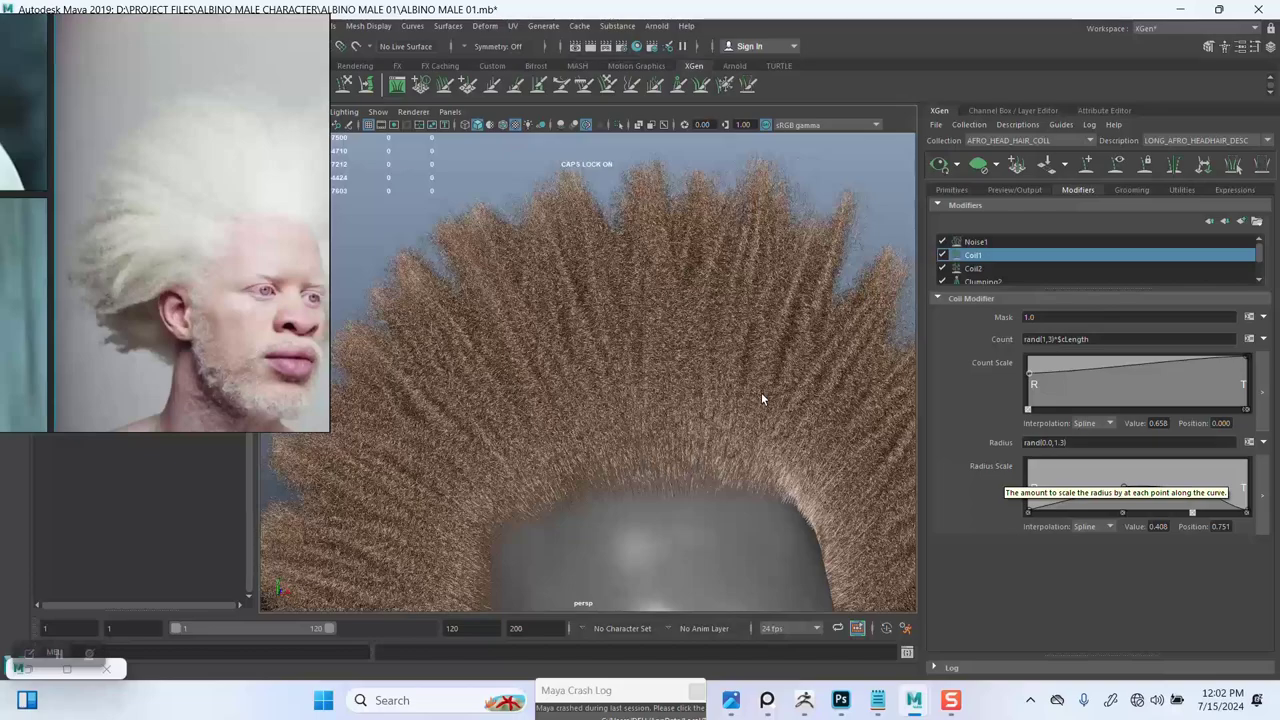
{"action": "scroll", "coordinate": [761, 398], "scroll_direction": "down", "scroll_amount": 3}
{"action": "left_click_drag", "start_coordinate": [741, 371], "coordinate": [794, 414], "text": "alt"}
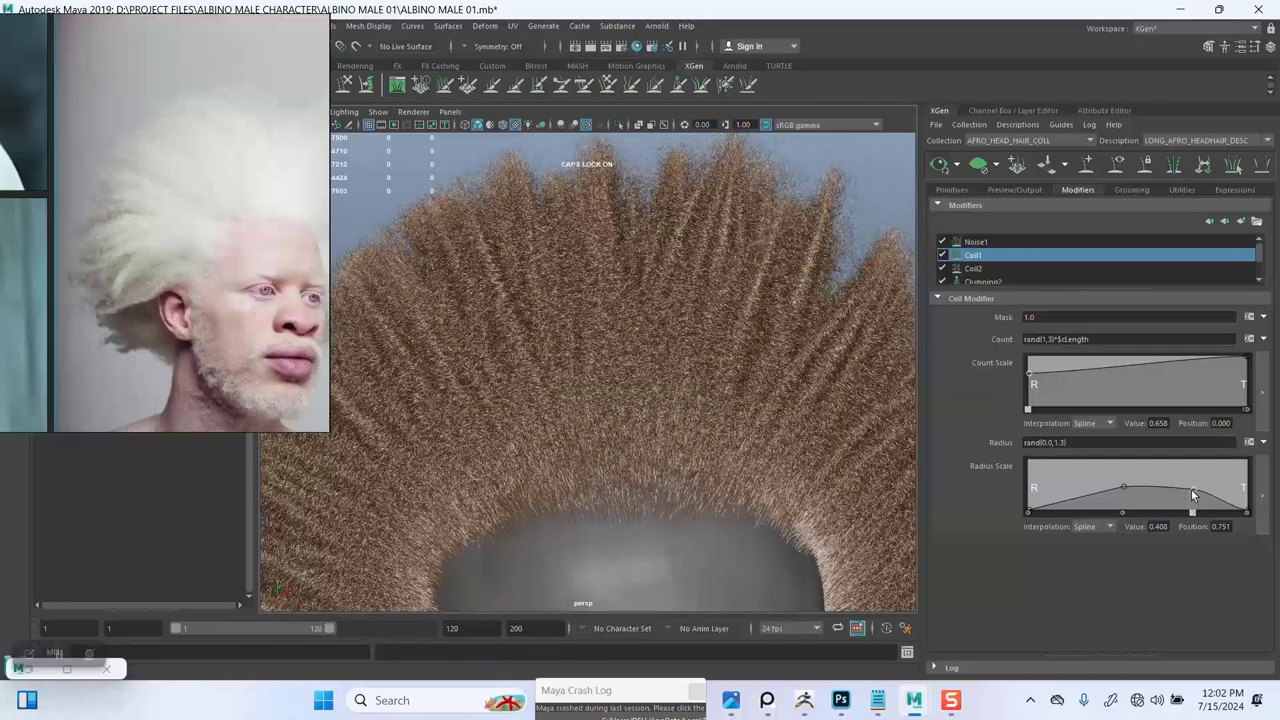
{"action": "left_click_drag", "start_coordinate": [1192, 490], "coordinate": [1191, 496]}
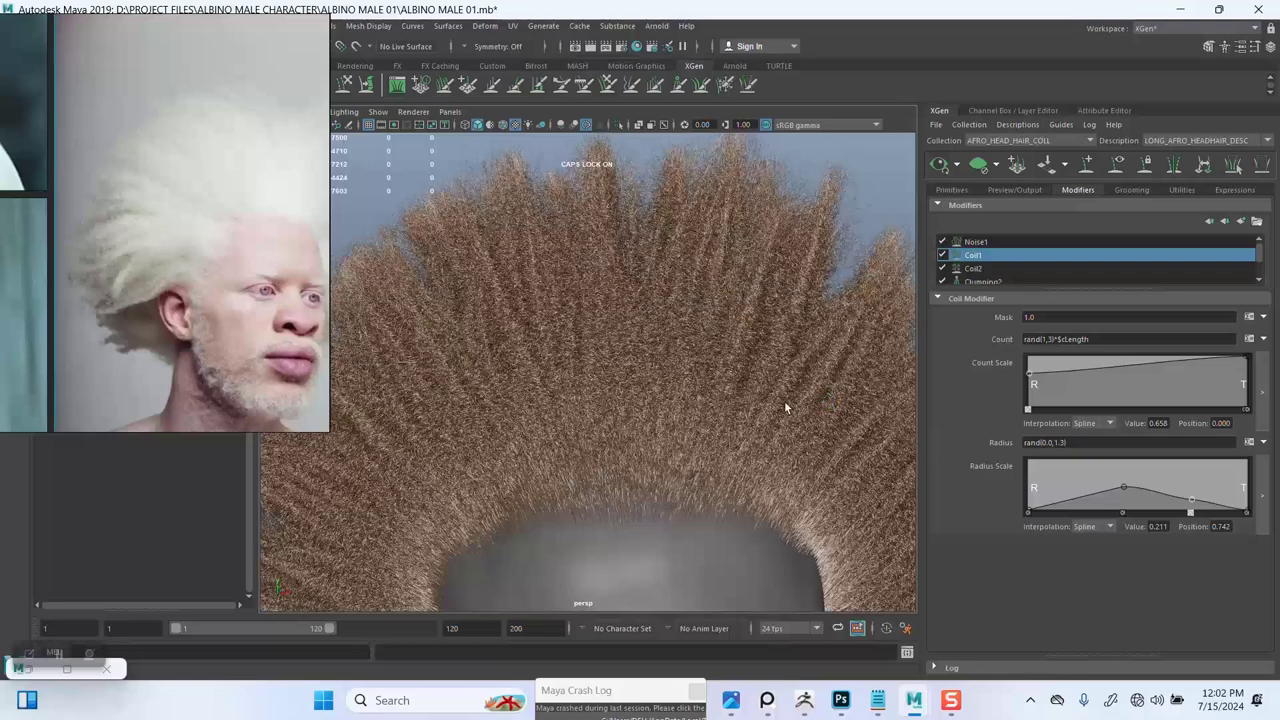
Step: Compare the hair with the Clumping1 modifier off and on, leaving it enabled and selected
{"action": "right_click_drag", "start_coordinate": [751, 410], "coordinate": [711, 386], "text": "alt"}
{"action": "left_click_drag", "start_coordinate": [711, 386], "coordinate": [678, 357], "text": "alt"}
{"action": "middle_click_drag", "start_coordinate": [678, 357], "coordinate": [660, 405], "text": "alt"}
{"action": "left_click_drag", "start_coordinate": [660, 404], "coordinate": [719, 326], "text": "alt"}
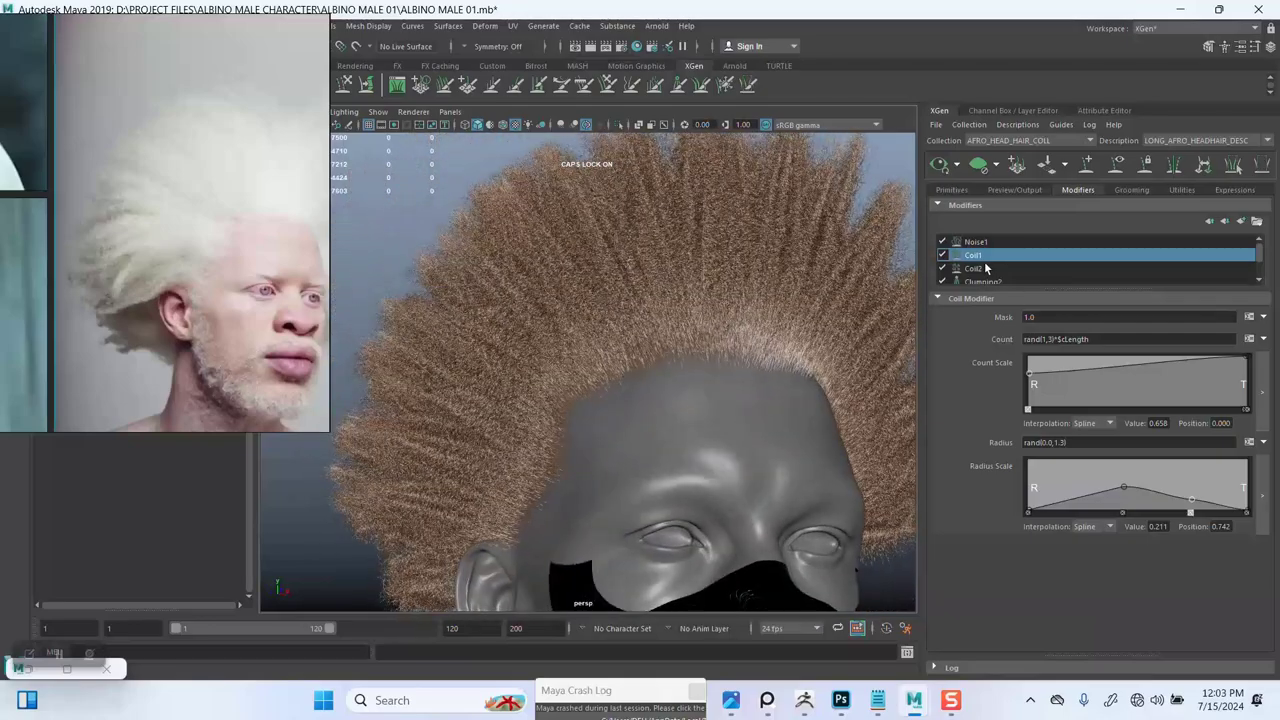
{"action": "scroll", "coordinate": [986, 268], "scroll_direction": "down", "scroll_amount": 1}
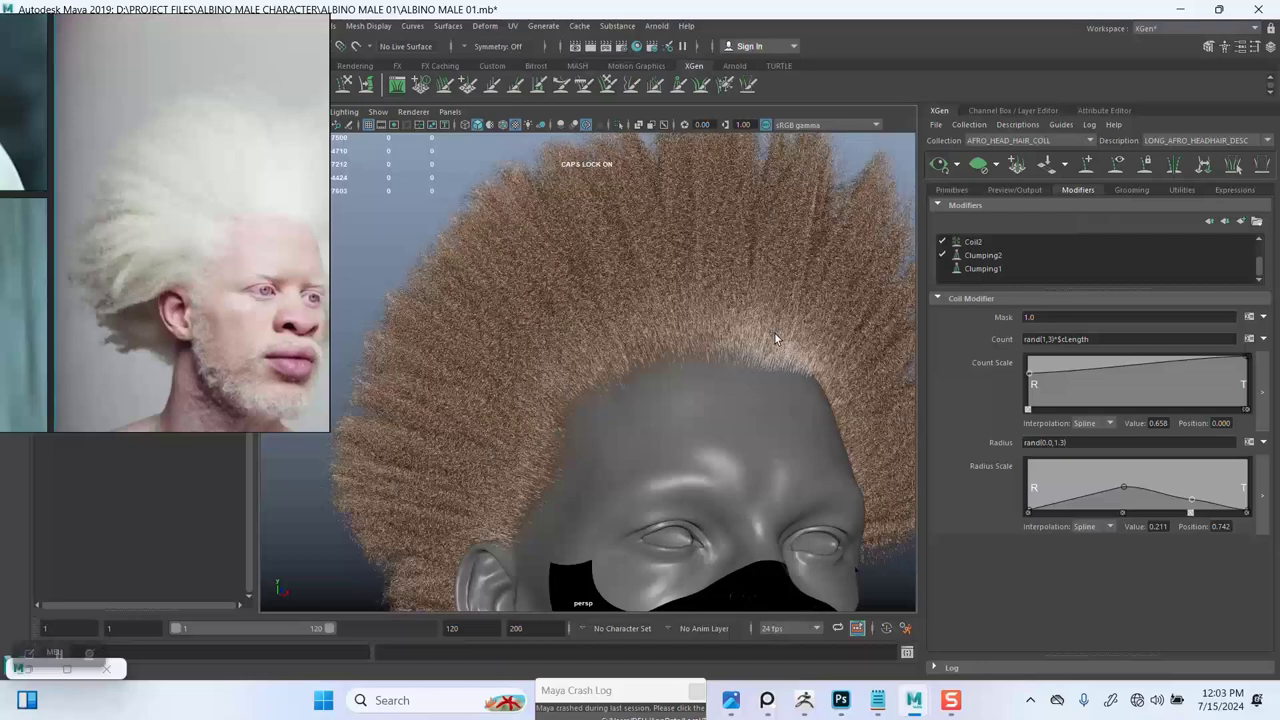
{"action": "left_click", "coordinate": [943, 269]}
{"action": "left_click", "coordinate": [978, 268]}
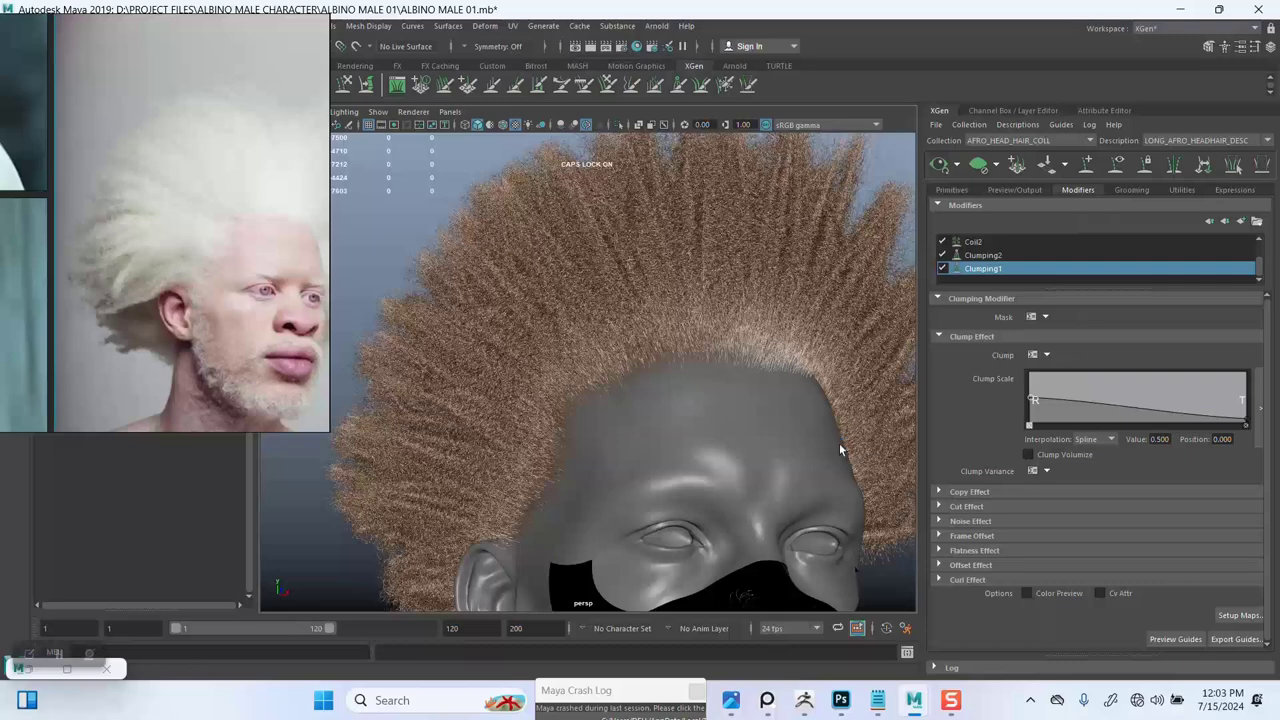
{"action": "left_click", "coordinate": [1236, 615]}
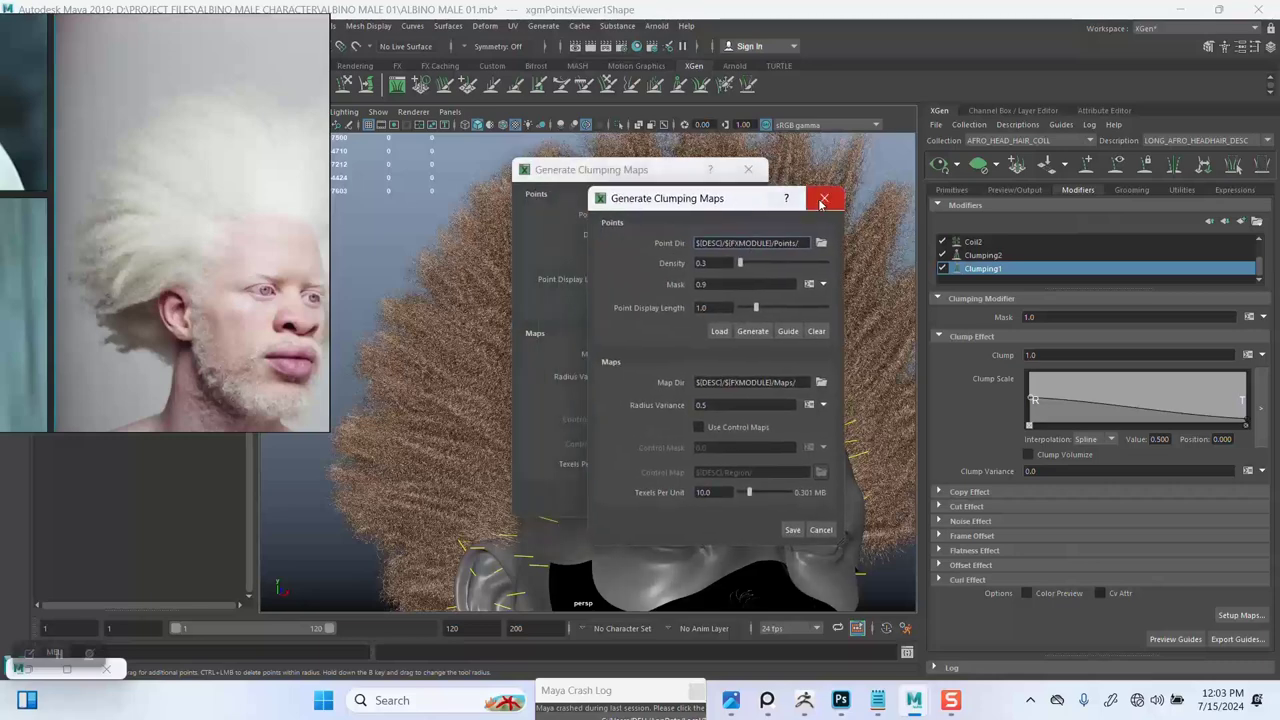
{"action": "left_click", "coordinate": [826, 194]}
{"action": "left_click", "coordinate": [748, 169]}
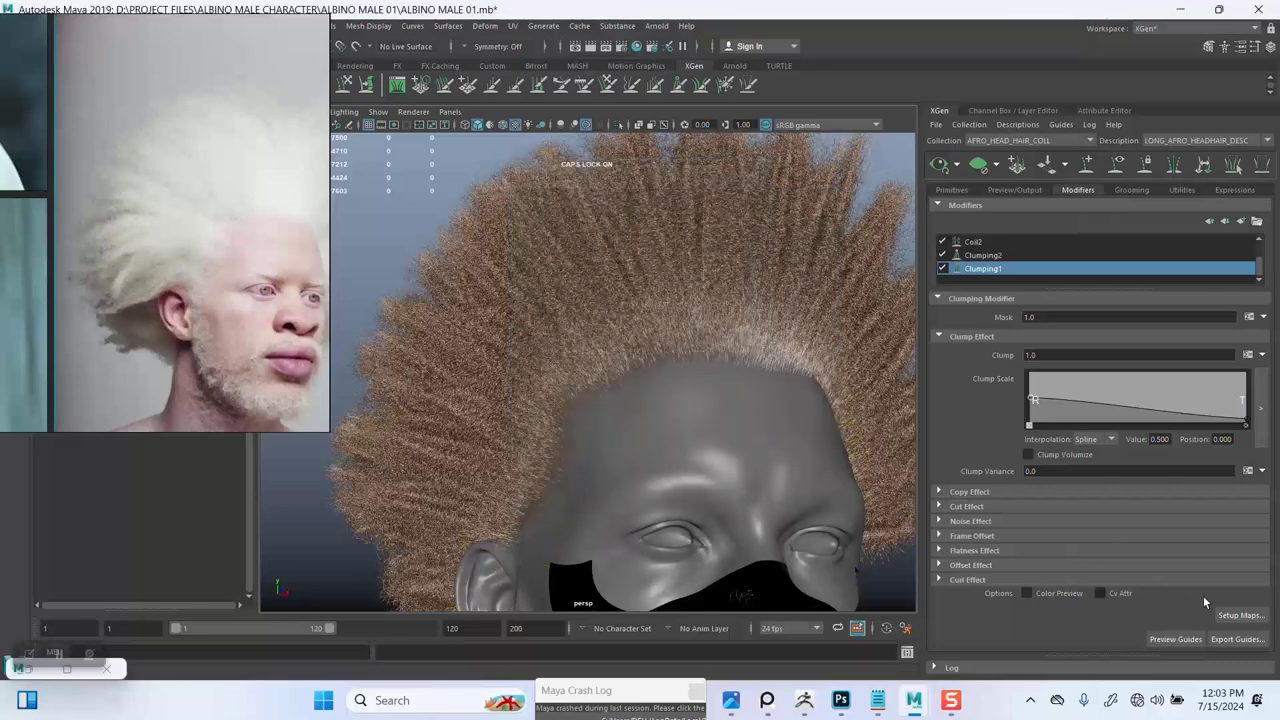
Step: Regenerate the Clumping1 points at a density of 0.2 and save the clumping maps
{"action": "left_click", "coordinate": [1216, 615]}
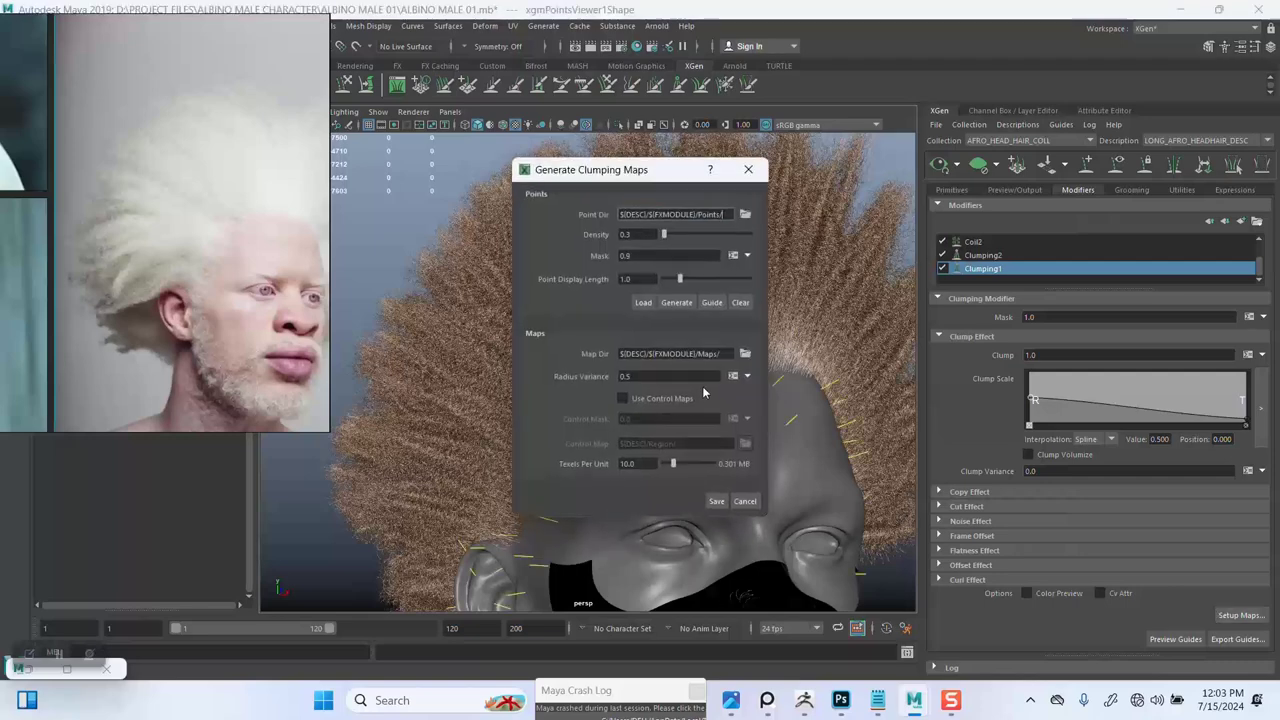
{"action": "left_click", "coordinate": [641, 233]}
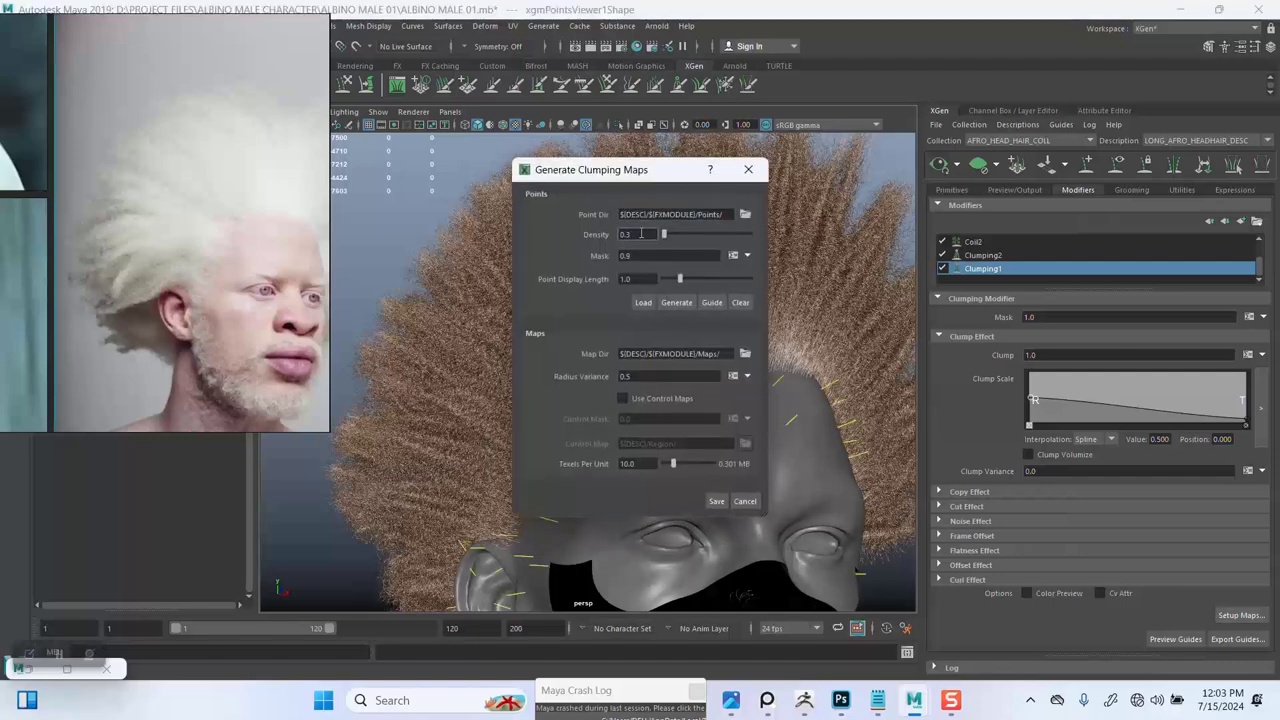
{"action": "key", "text": "BackSpace"}
{"action": "type", "text": "1"}
{"action": "left_click", "coordinate": [676, 302]}
{"action": "key", "text": "BackSpace"}
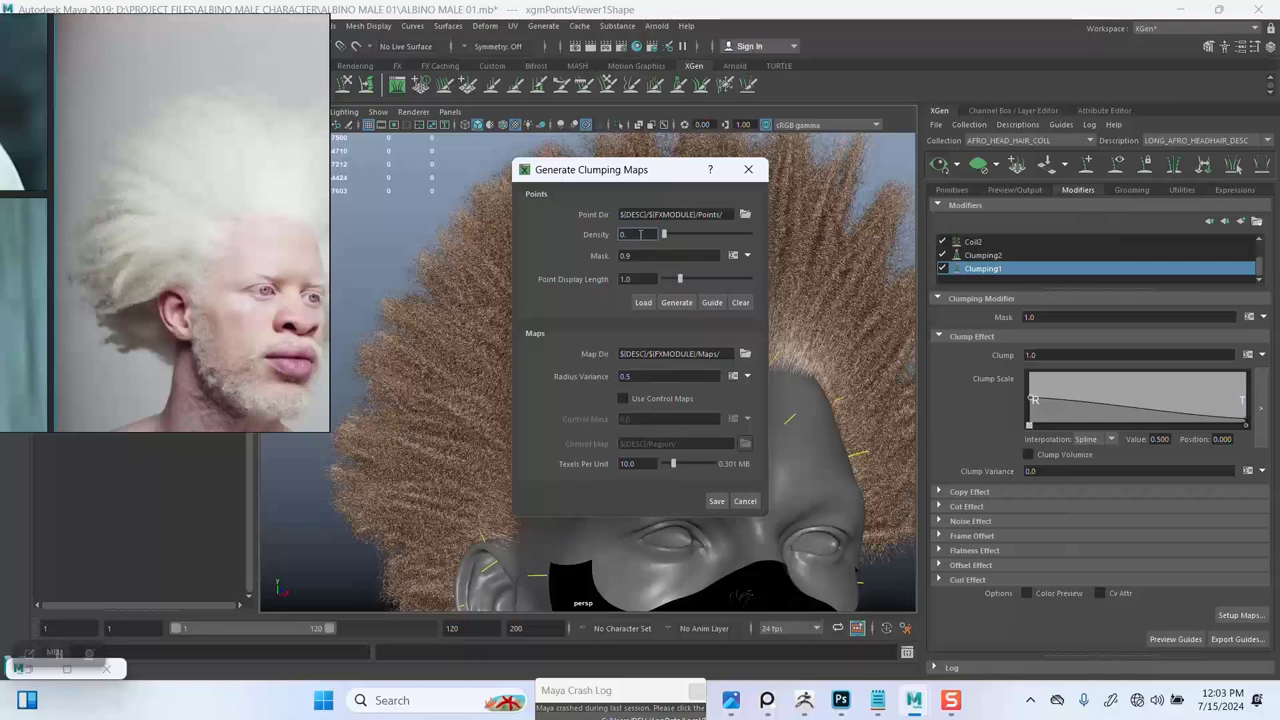
{"action": "type", "text": "2"}
{"action": "left_click", "coordinate": [676, 302]}
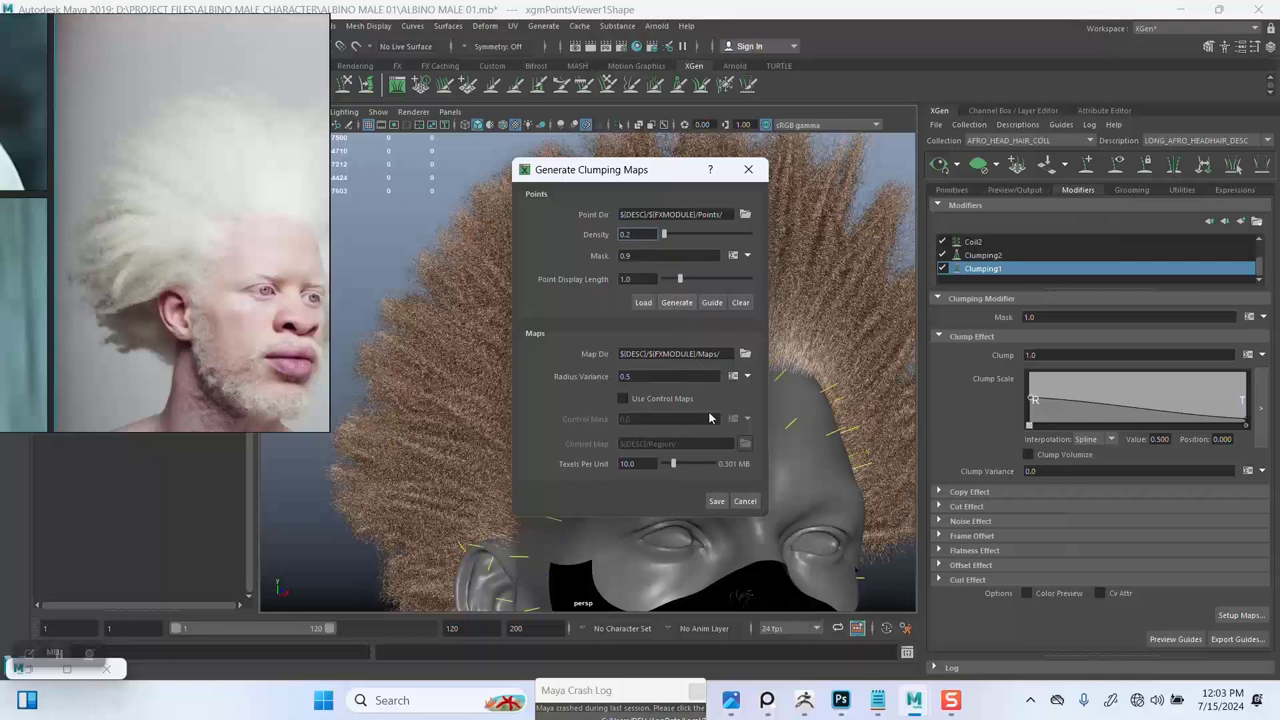
{"action": "left_click", "coordinate": [716, 501]}
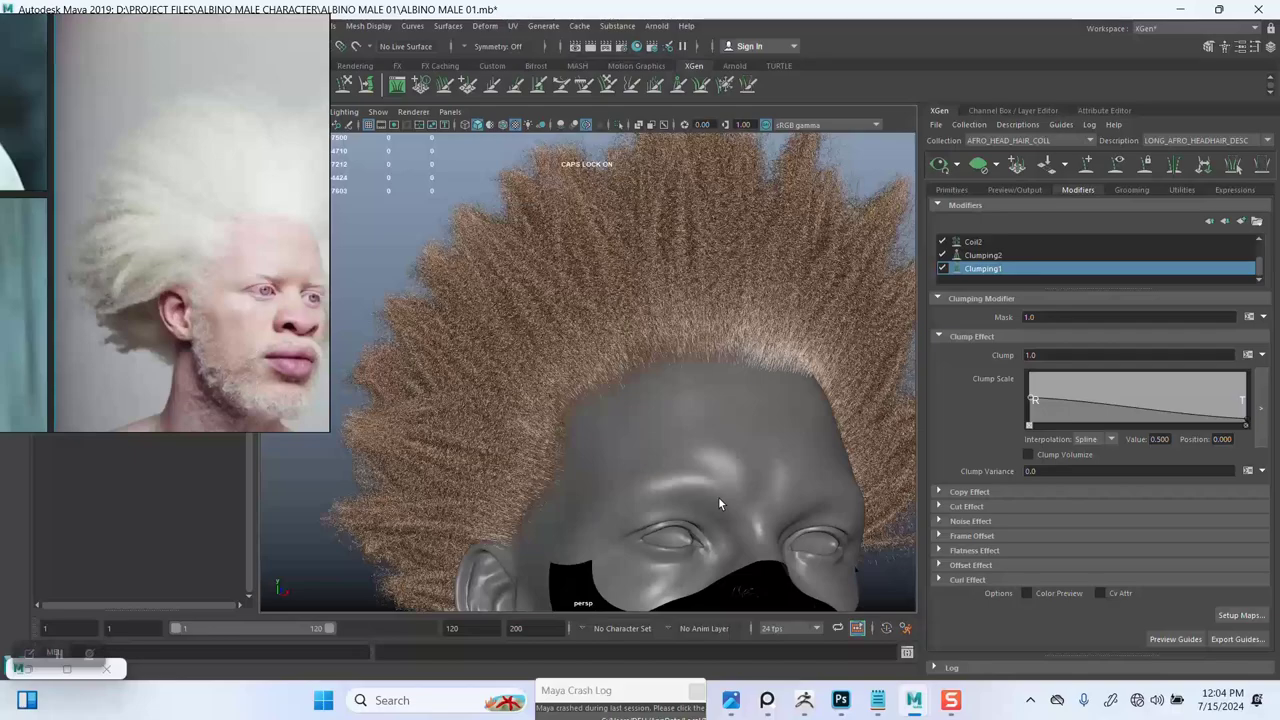
Step: Examine the re-clumped afro from the front, the hairline and the side tufts, comparing its silhouette against the reference photo
{"action": "mouse_move", "coordinate": [598, 388]}
{"action": "left_mouse_down", "text": "alt"}
{"action": "mouse_move", "coordinate": [569, 314]}
{"action": "mouse_move", "coordinate": [615, 317]}
{"action": "mouse_move", "coordinate": [714, 354]}
{"action": "mouse_move", "coordinate": [719, 368]}
{"action": "mouse_move", "coordinate": [650, 372]}
{"action": "mouse_move", "coordinate": [580, 428]}
{"action": "mouse_move", "coordinate": [586, 388]}
{"action": "left_mouse_up", "text": "alt"}
{"action": "right_click_drag", "start_coordinate": [586, 388], "coordinate": [574, 384], "text": "alt"}
{"action": "left_click_drag", "start_coordinate": [574, 384], "coordinate": [549, 320], "text": "alt"}
{"action": "right_click_drag", "start_coordinate": [549, 320], "coordinate": [512, 293], "text": "alt"}
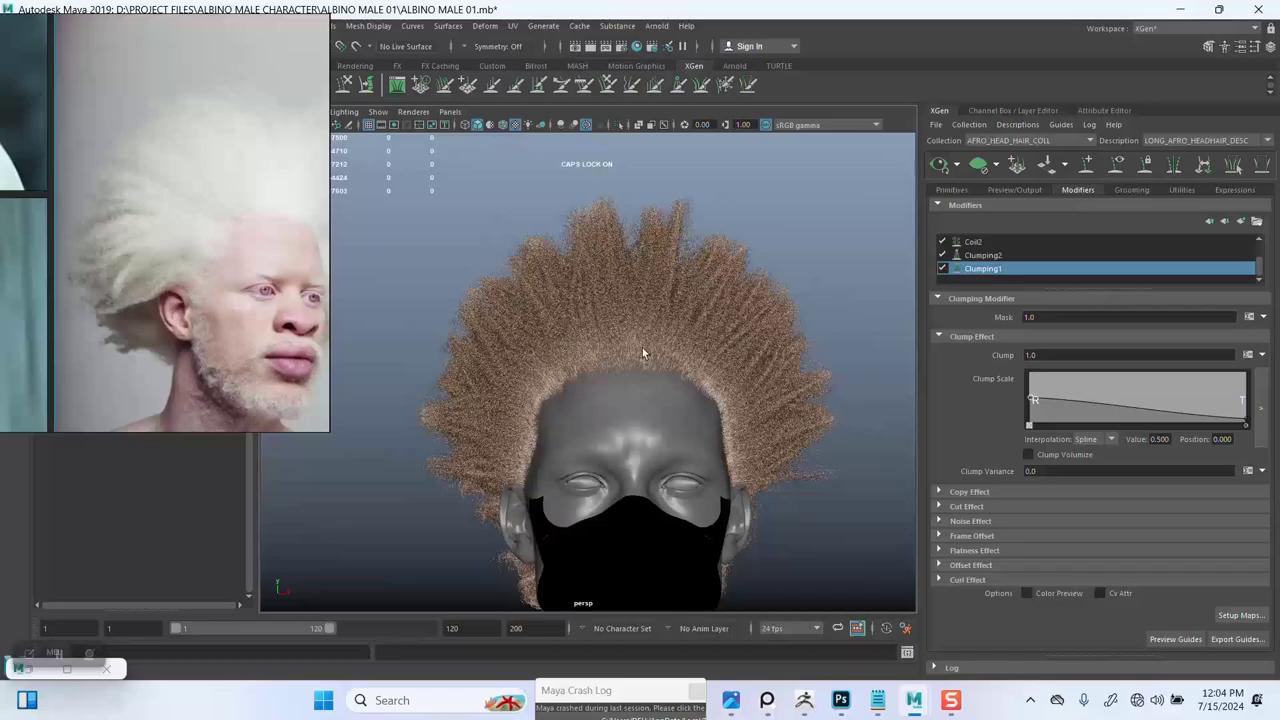
{"action": "right_click_drag", "start_coordinate": [642, 349], "coordinate": [619, 390], "text": "alt"}
{"action": "left_click_drag", "start_coordinate": [618, 394], "coordinate": [625, 337], "text": "alt"}
{"action": "middle_click_drag", "start_coordinate": [625, 337], "coordinate": [683, 337], "text": "alt"}
{"action": "right_click_drag", "start_coordinate": [560, 340], "coordinate": [591, 338], "text": "alt"}
{"action": "middle_click_drag", "start_coordinate": [591, 338], "coordinate": [623, 417], "text": "alt"}
{"action": "right_click_drag", "start_coordinate": [623, 417], "coordinate": [674, 391], "text": "alt"}
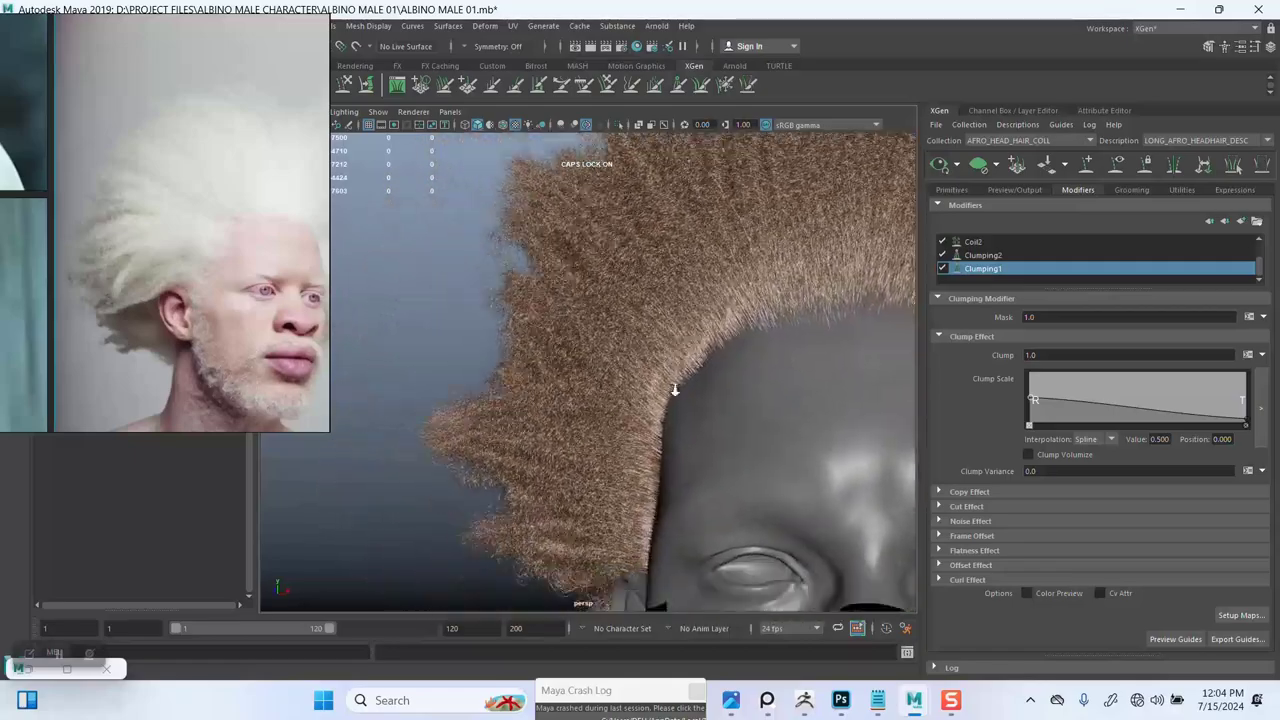
{"action": "left_click_drag", "start_coordinate": [674, 391], "coordinate": [446, 418], "text": "alt"}
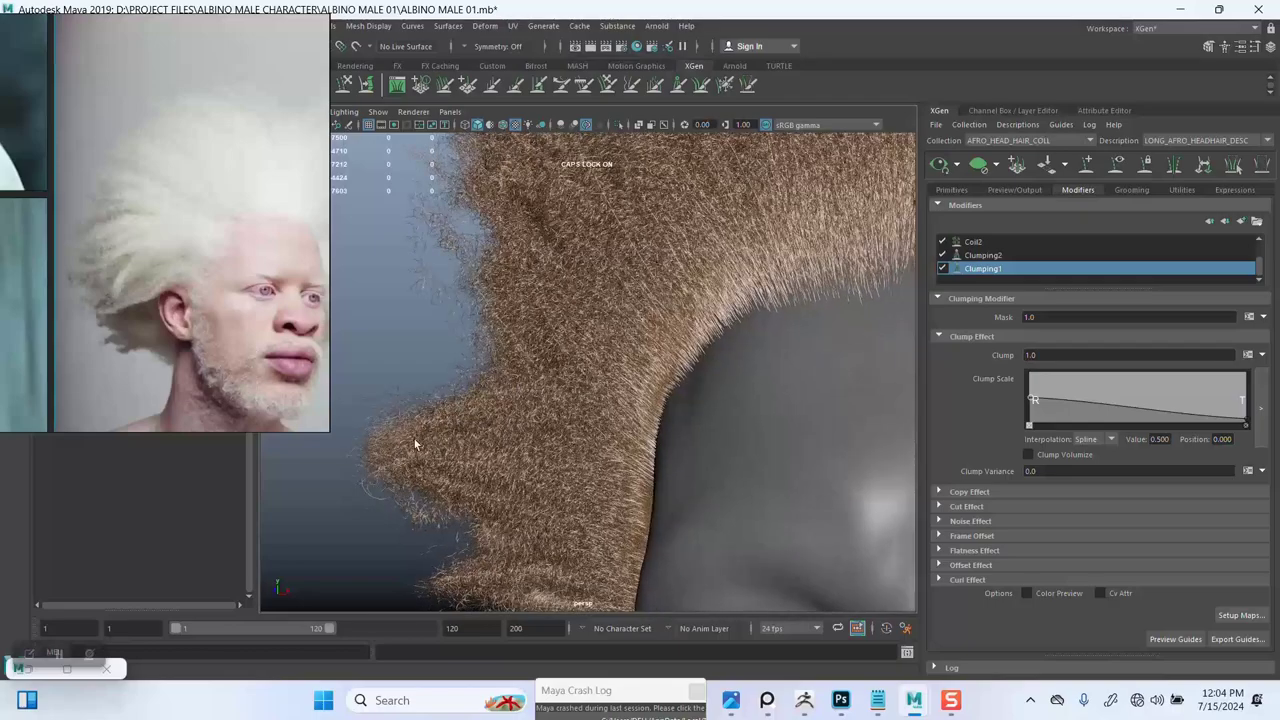
{"action": "left_click_drag", "start_coordinate": [477, 398], "coordinate": [622, 318], "text": "alt"}
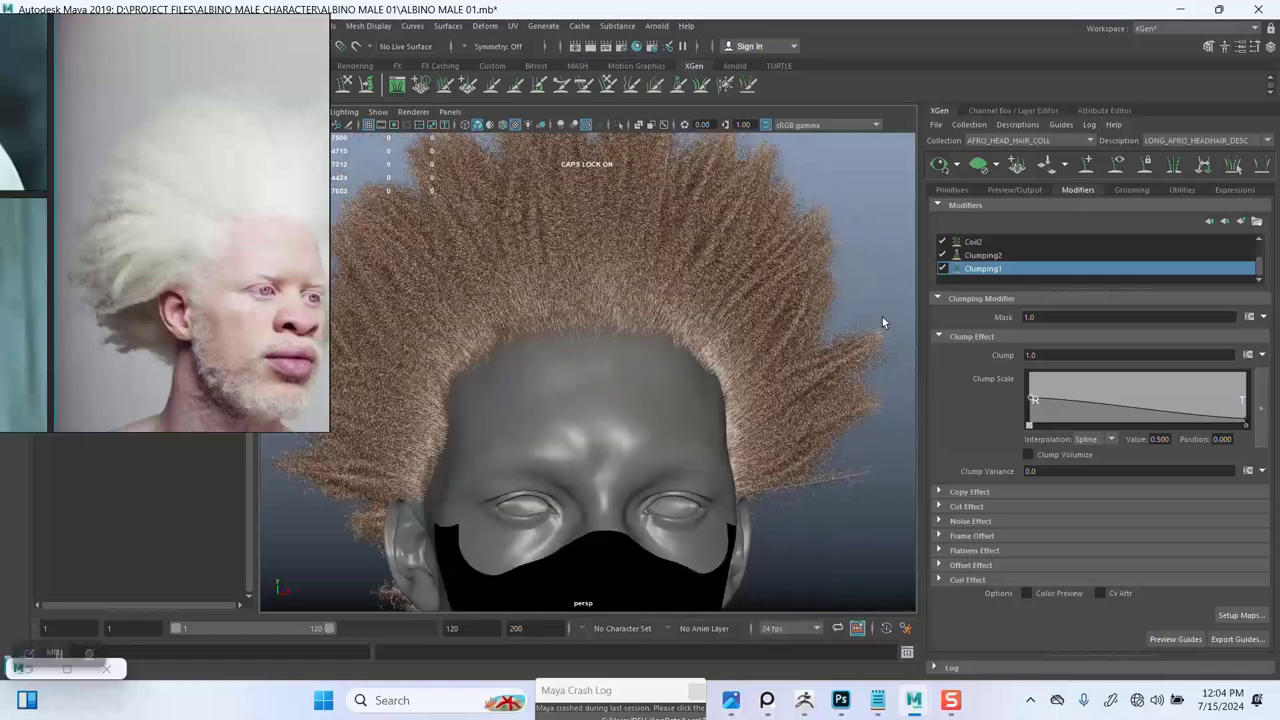
Step: Add a Cut modifier to the long afro head hair description
{"action": "left_click", "coordinate": [1244, 221]}
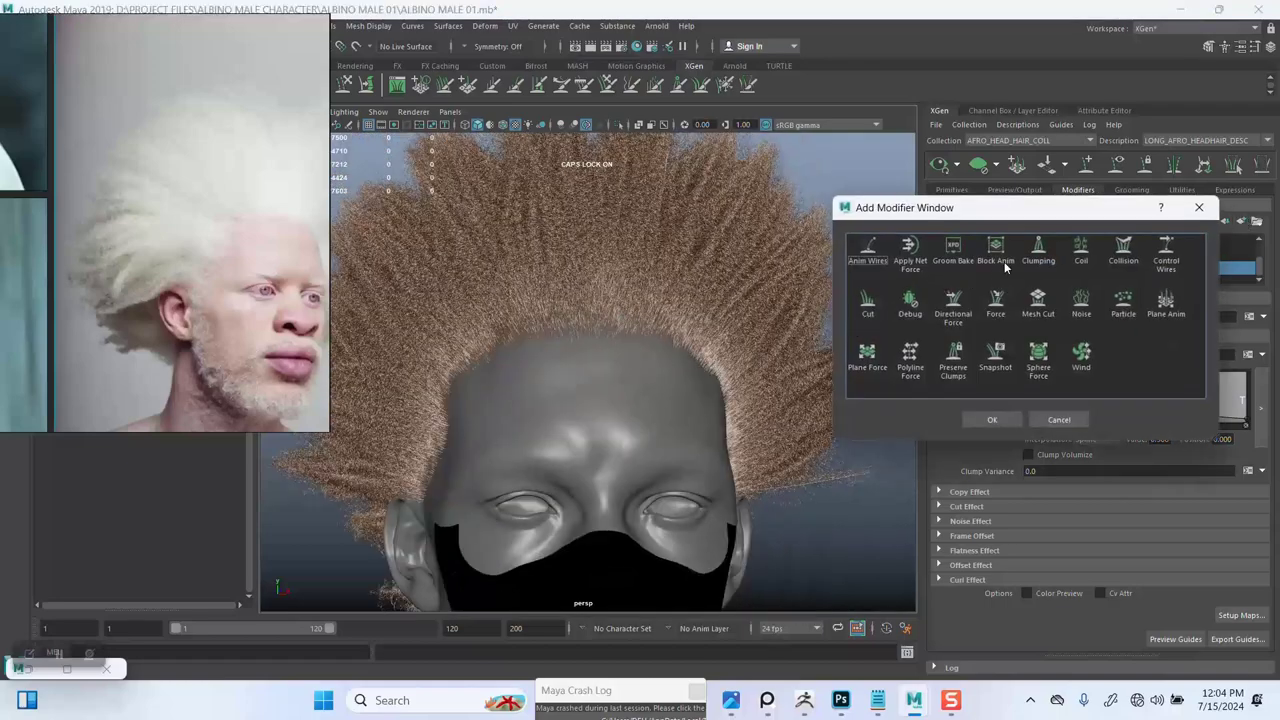
{"action": "left_click", "coordinate": [868, 314]}
{"action": "left_click", "coordinate": [990, 419]}
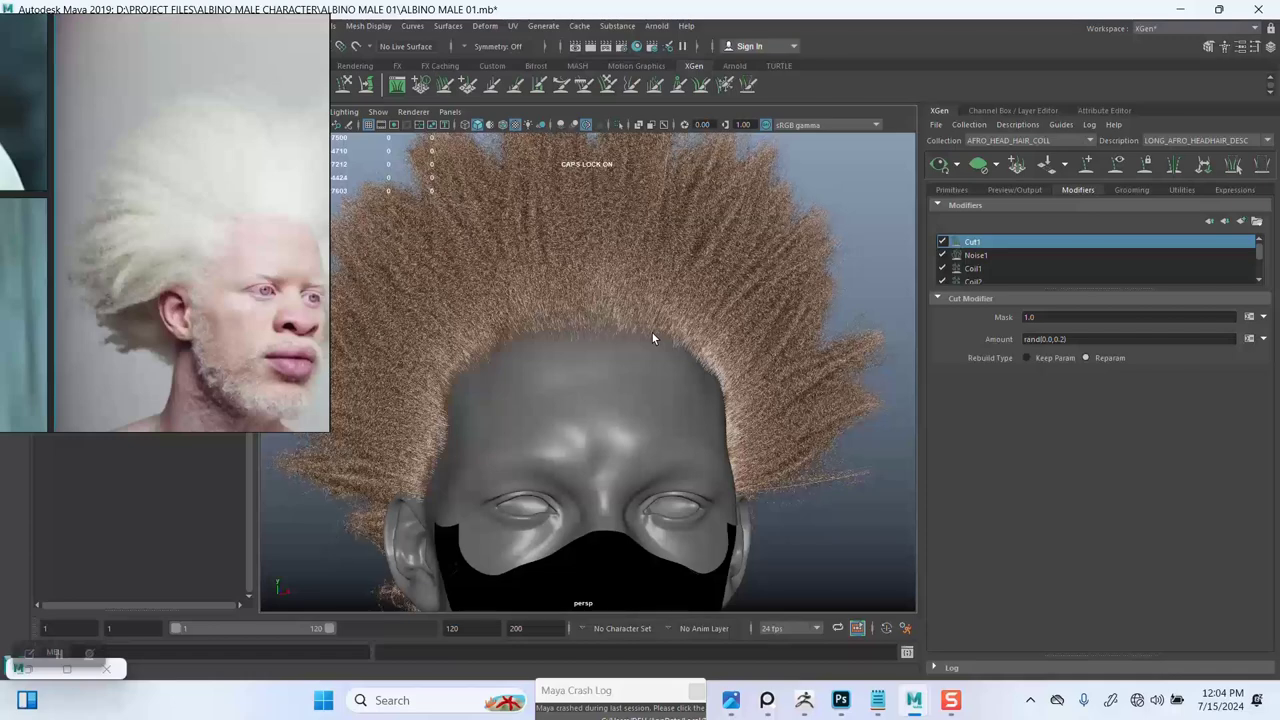
{"action": "scroll", "coordinate": [652, 333], "scroll_direction": "down", "scroll_amount": 2}
{"action": "scroll", "coordinate": [652, 338], "scroll_direction": "up", "scroll_amount": 2}
{"action": "scroll", "coordinate": [623, 386], "scroll_direction": "up", "scroll_amount": 2}
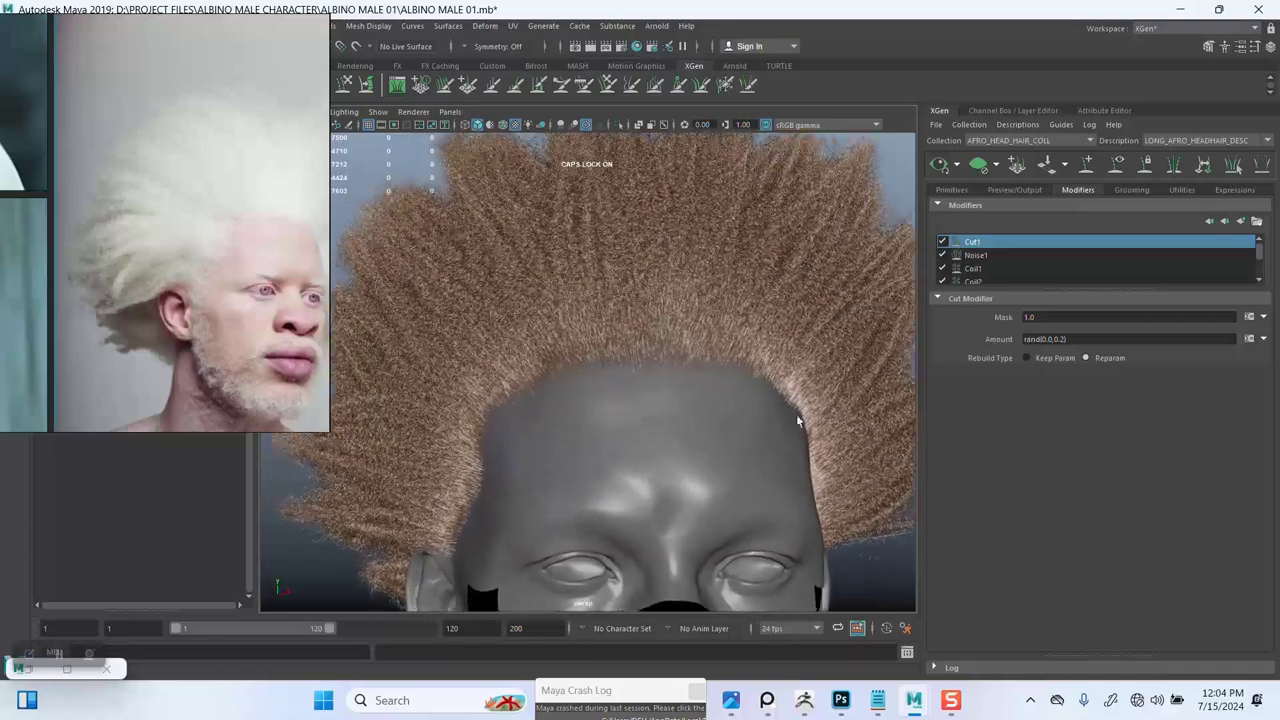
Step: Copy the expression rand(0,0.2)*$cLength from the noise modifier section of the wecht.txt notes in Notepad, and return to Maya
{"action": "left_click", "coordinate": [1062, 338]}
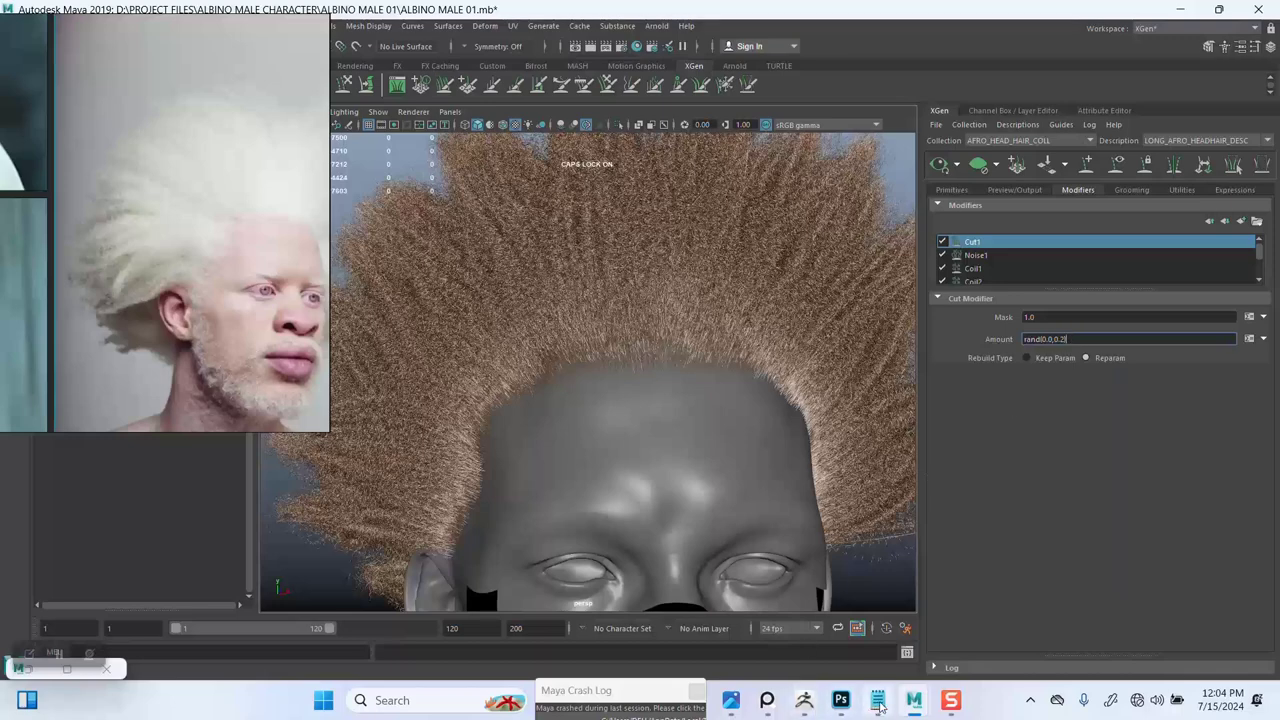
{"action": "left_click", "coordinate": [878, 702]}
{"action": "left_click_drag", "start_coordinate": [662, 461], "coordinate": [529, 464]}
{"action": "key", "text": "ctrl+c"}
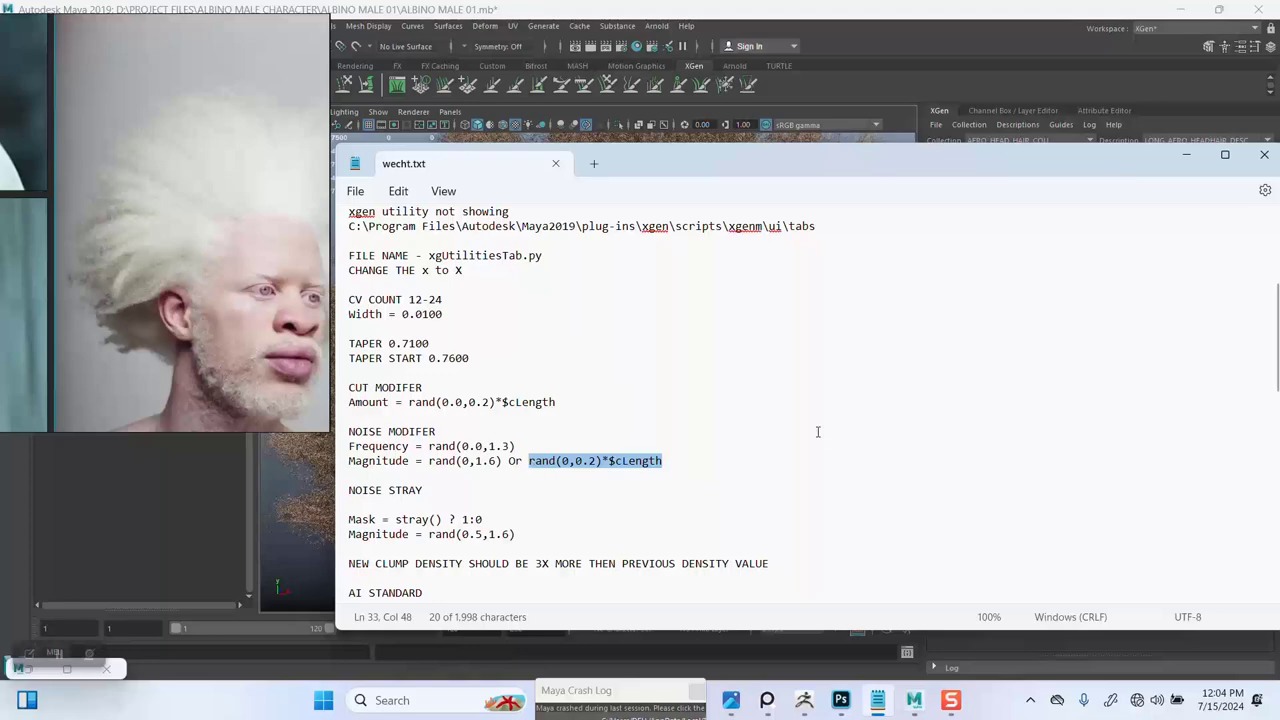
{"action": "left_click", "coordinate": [1182, 157]}
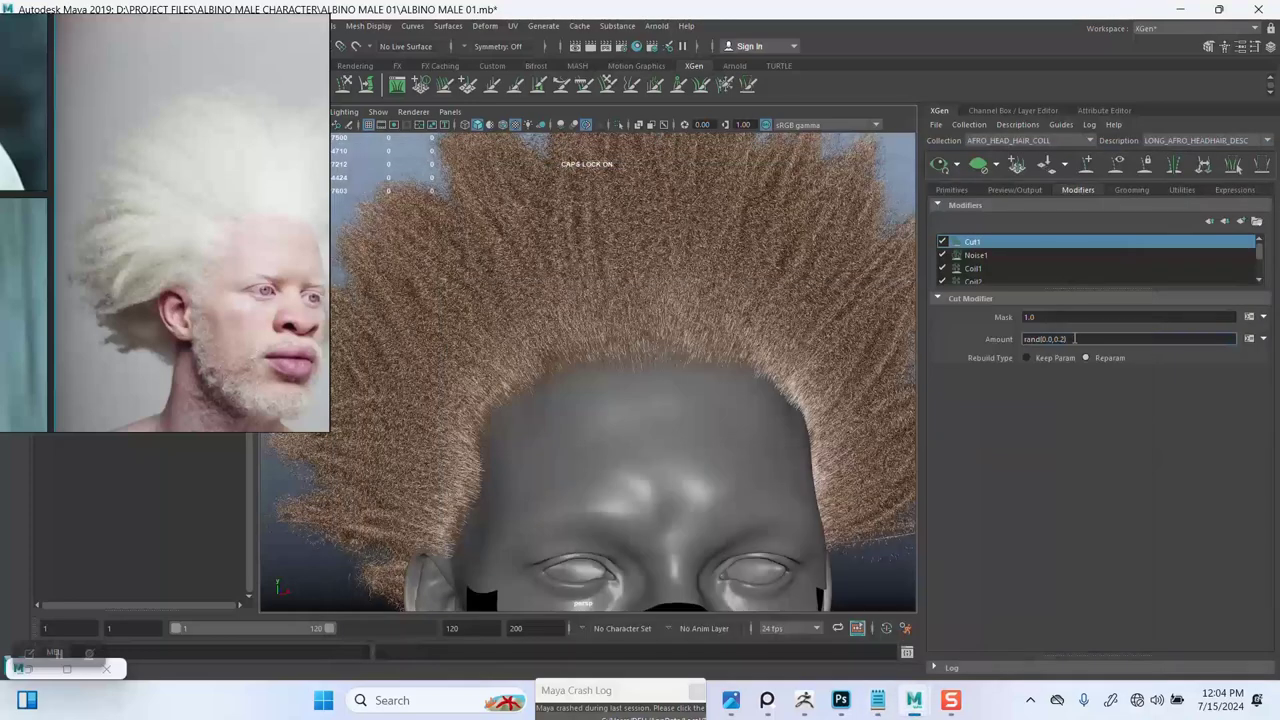
Step: Replace the Cut1 amount with the copied expression, changed to rand(0,0.8)*$cLength
{"action": "left_click_drag", "start_coordinate": [1075, 338], "coordinate": [980, 340]}
{"action": "key", "text": "ctrl+v"}
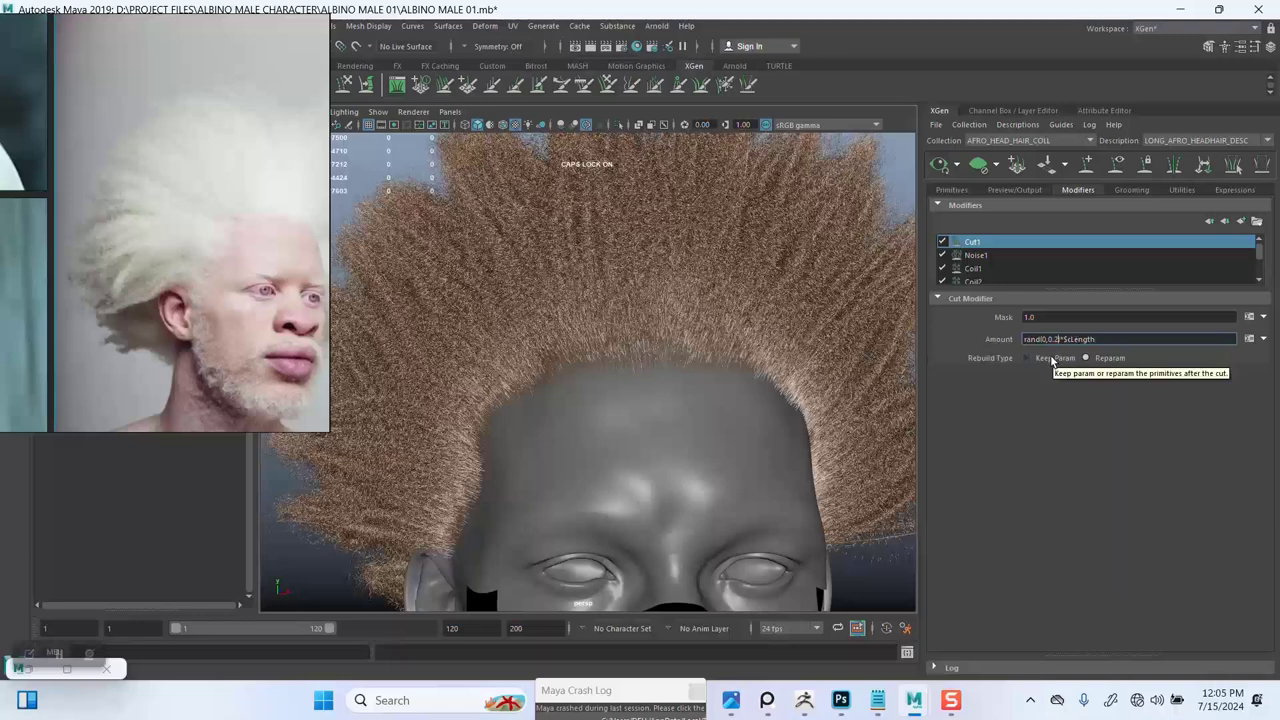
{"action": "key", "text": "BackSpace"}
{"action": "key", "text": "BackSpace"}
{"action": "key", "text": "BackSpace"}
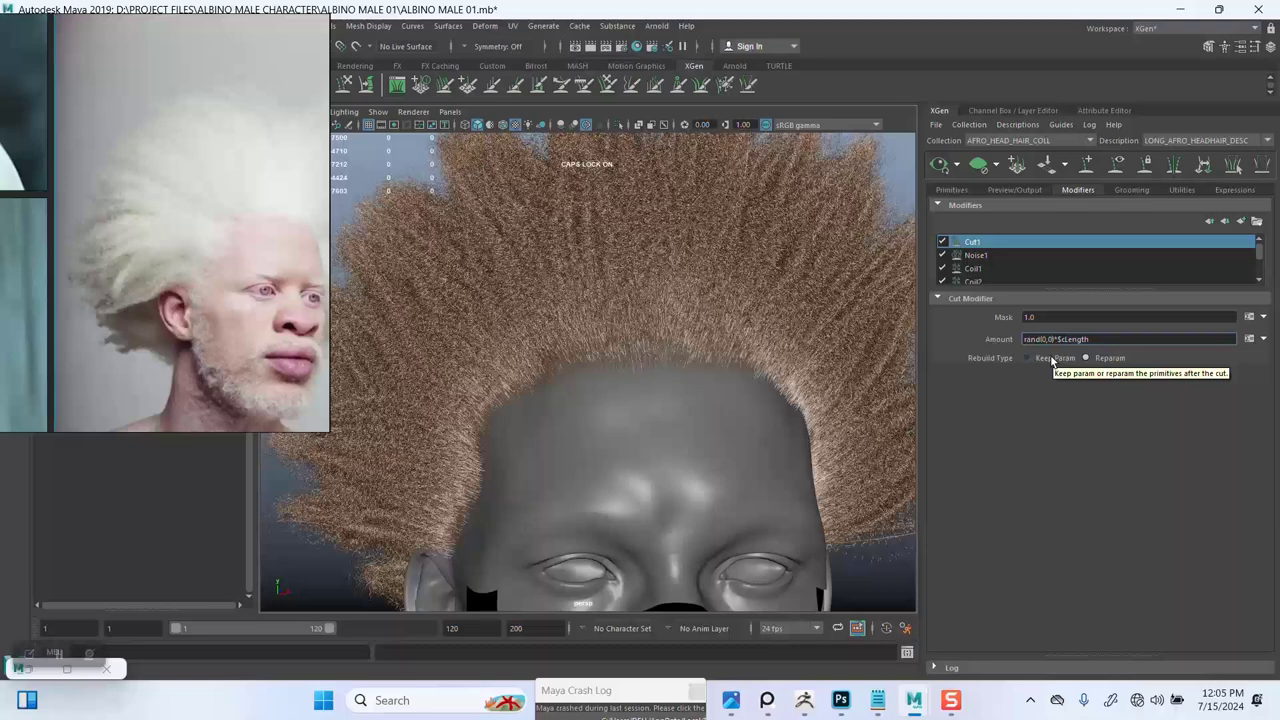
{"action": "type", "text": ".8"}
{"action": "key", "text": "Return"}
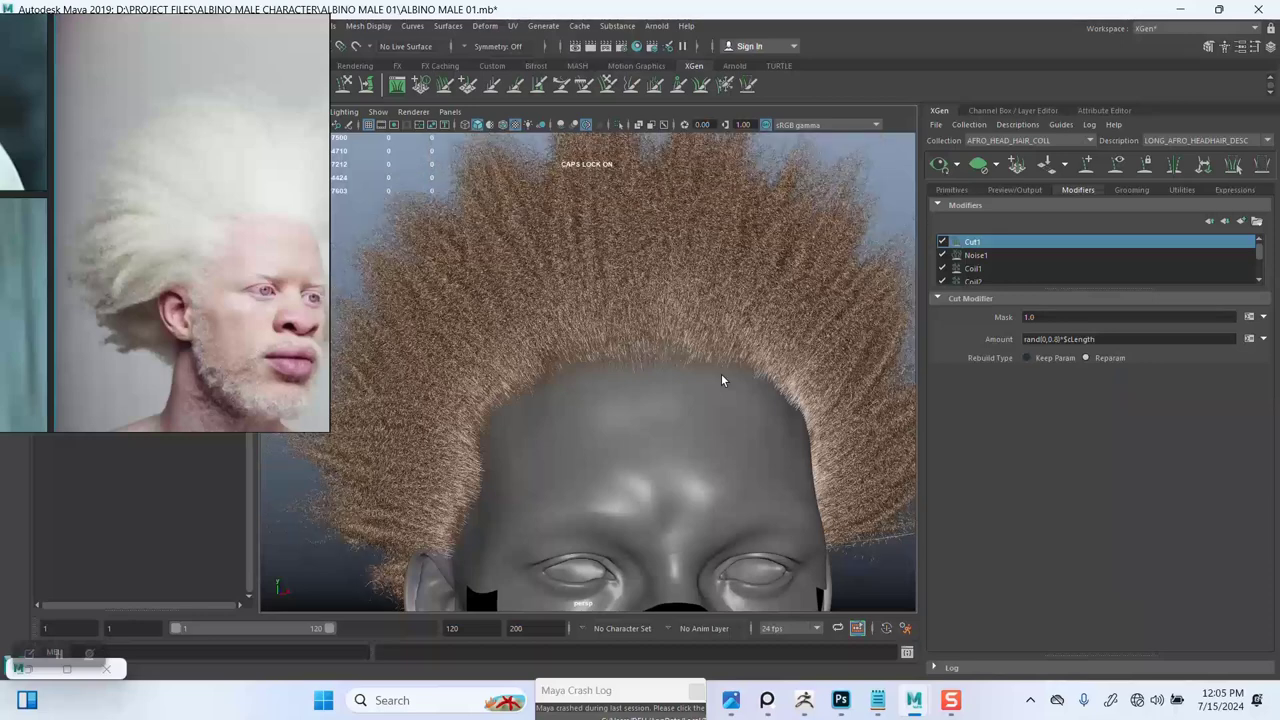
Step: Compare the afro's silhouette and tips with the Cut1 modifier off and on, leaving it enabled
{"action": "scroll", "coordinate": [722, 379], "scroll_direction": "down", "scroll_amount": 2}
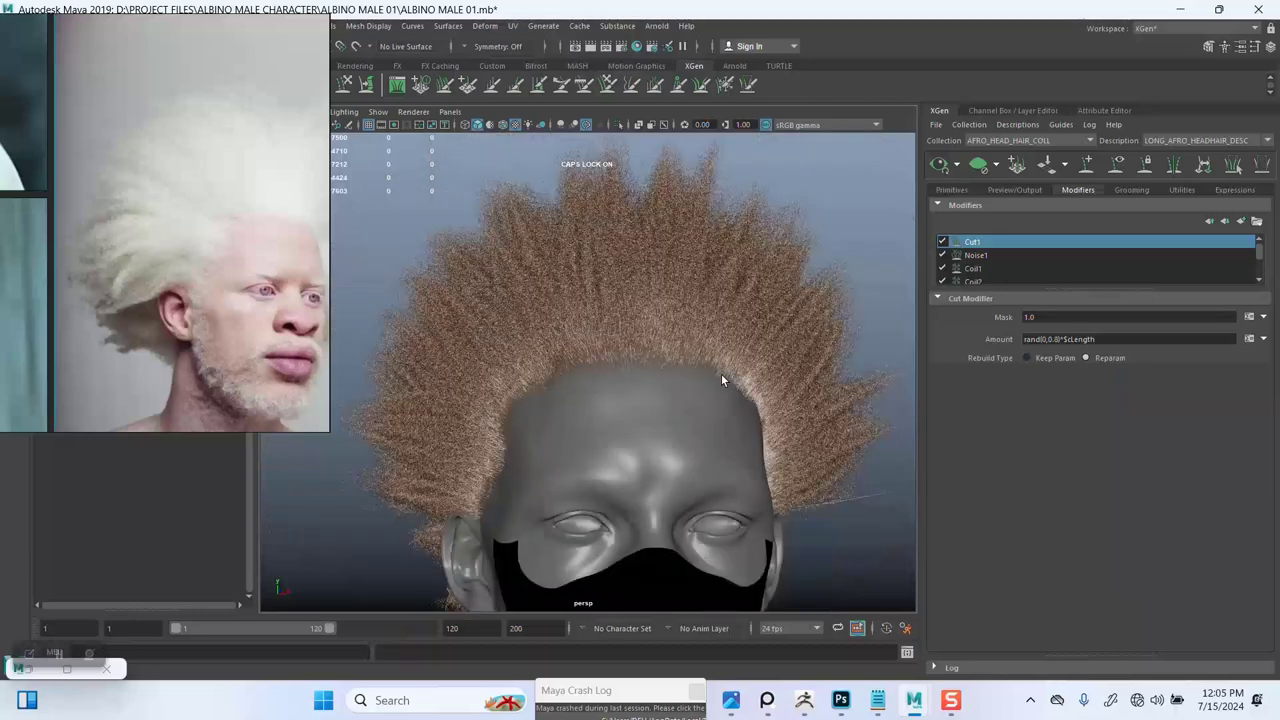
{"action": "scroll", "coordinate": [721, 373], "scroll_direction": "up", "scroll_amount": 1}
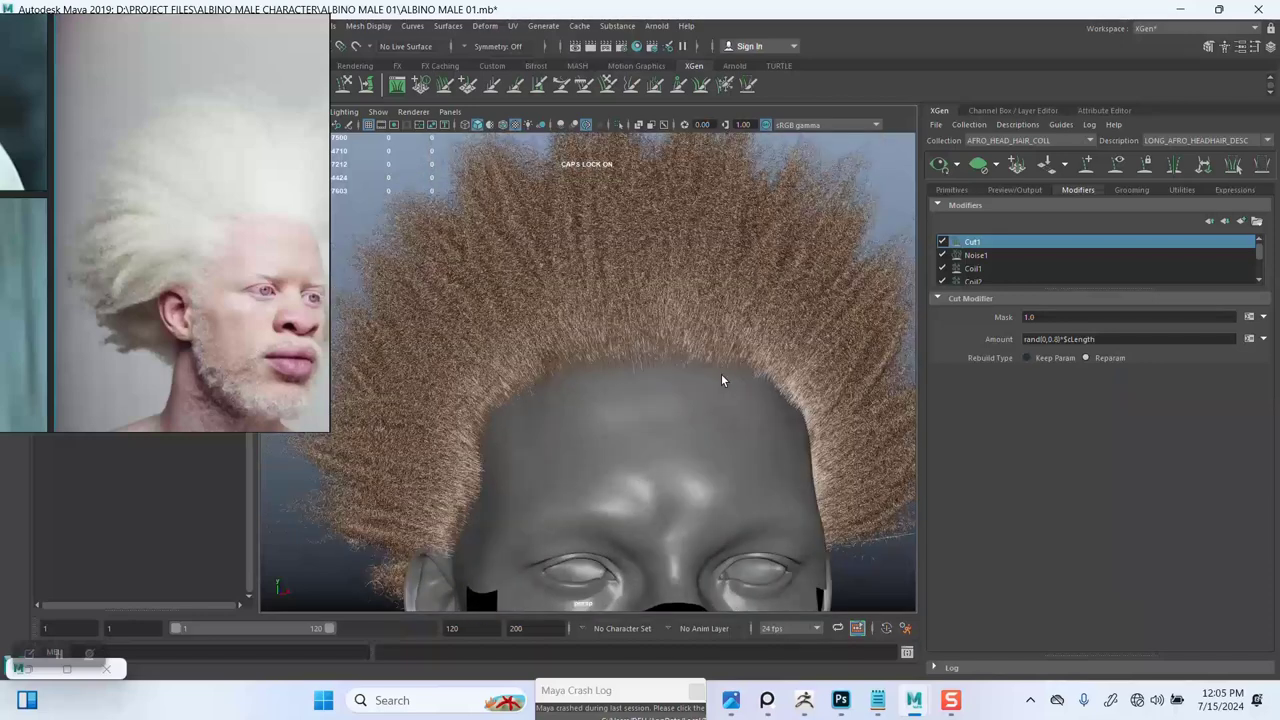
{"action": "scroll", "coordinate": [721, 373], "scroll_direction": "down", "scroll_amount": 3}
{"action": "mouse_move", "coordinate": [721, 373]}
{"action": "left_mouse_down", "text": "alt"}
{"action": "mouse_move", "coordinate": [645, 372]}
{"action": "mouse_move", "coordinate": [684, 357]}
{"action": "mouse_move", "coordinate": [705, 378]}
{"action": "left_mouse_up", "text": "alt"}
{"action": "scroll", "coordinate": [686, 362], "scroll_direction": "up", "scroll_amount": 4}
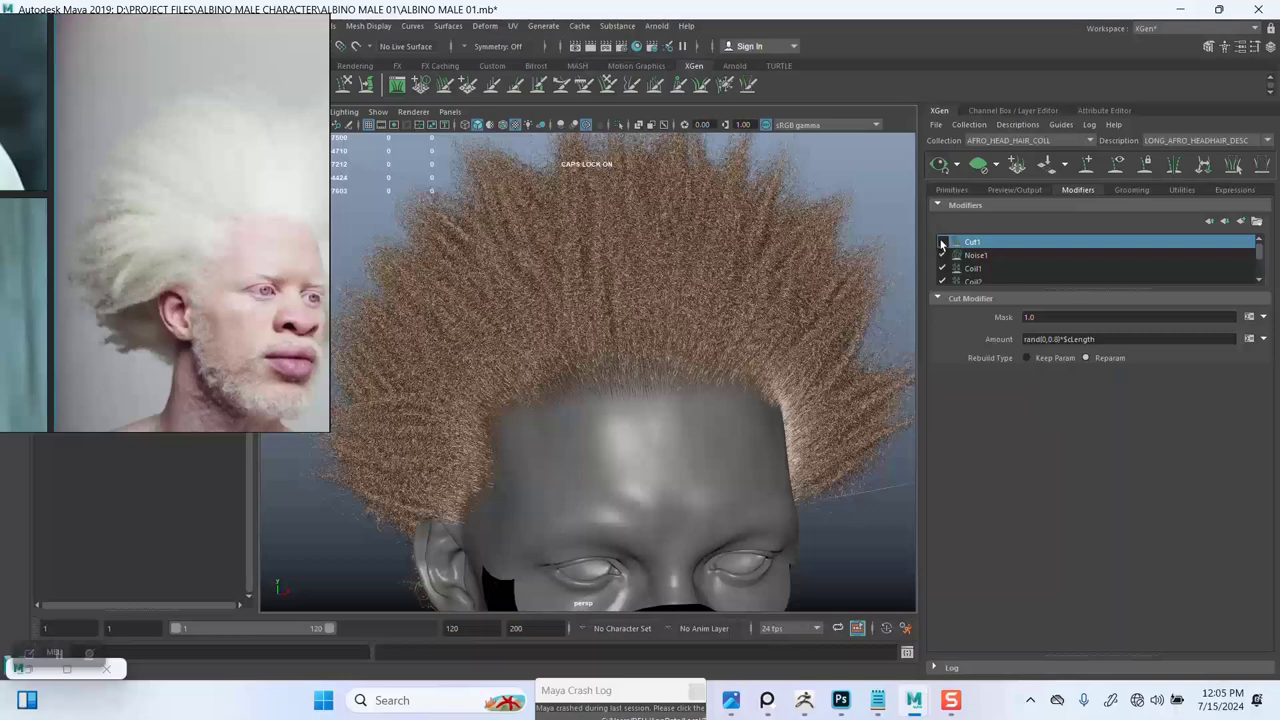
{"action": "left_click", "coordinate": [943, 243]}
{"action": "left_click_drag", "start_coordinate": [741, 327], "coordinate": [654, 366], "text": "alt"}
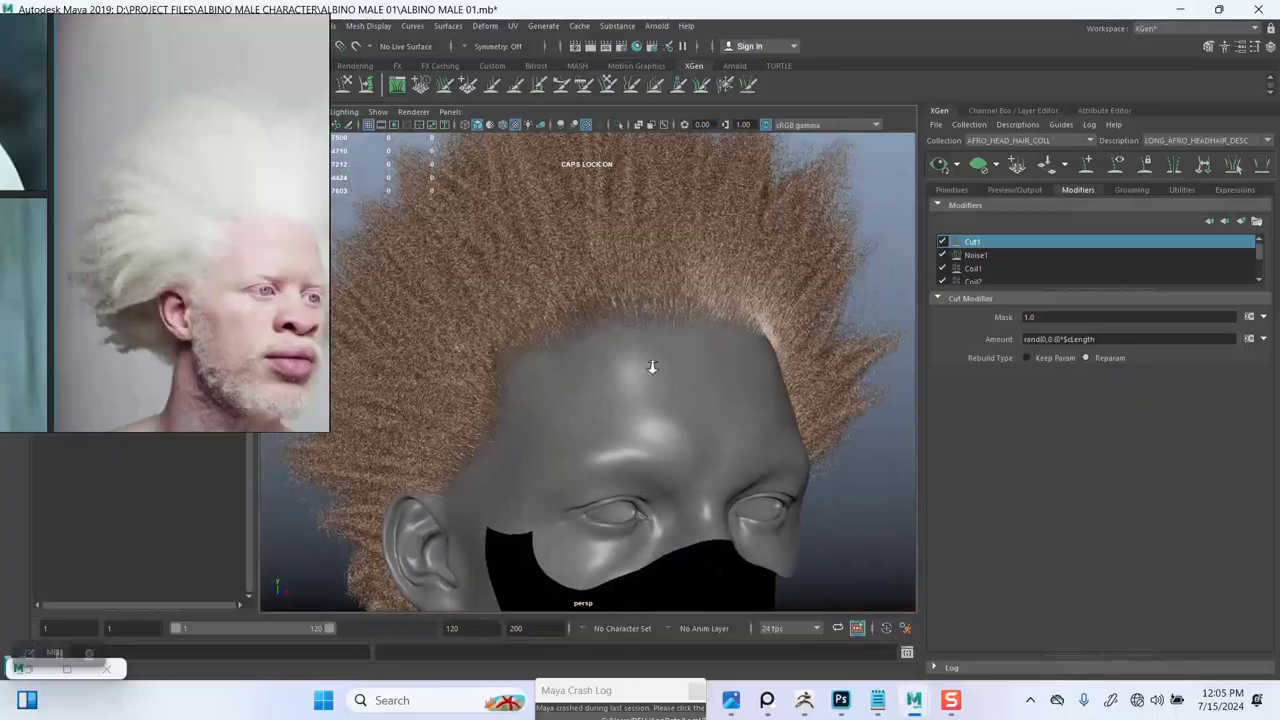
Step: Check the randomly cut hair at the hairline up close and save the scene
{"action": "scroll", "coordinate": [666, 446], "scroll_direction": "up", "scroll_amount": 5}
{"action": "scroll", "coordinate": [667, 482], "scroll_direction": "down", "scroll_amount": 6}
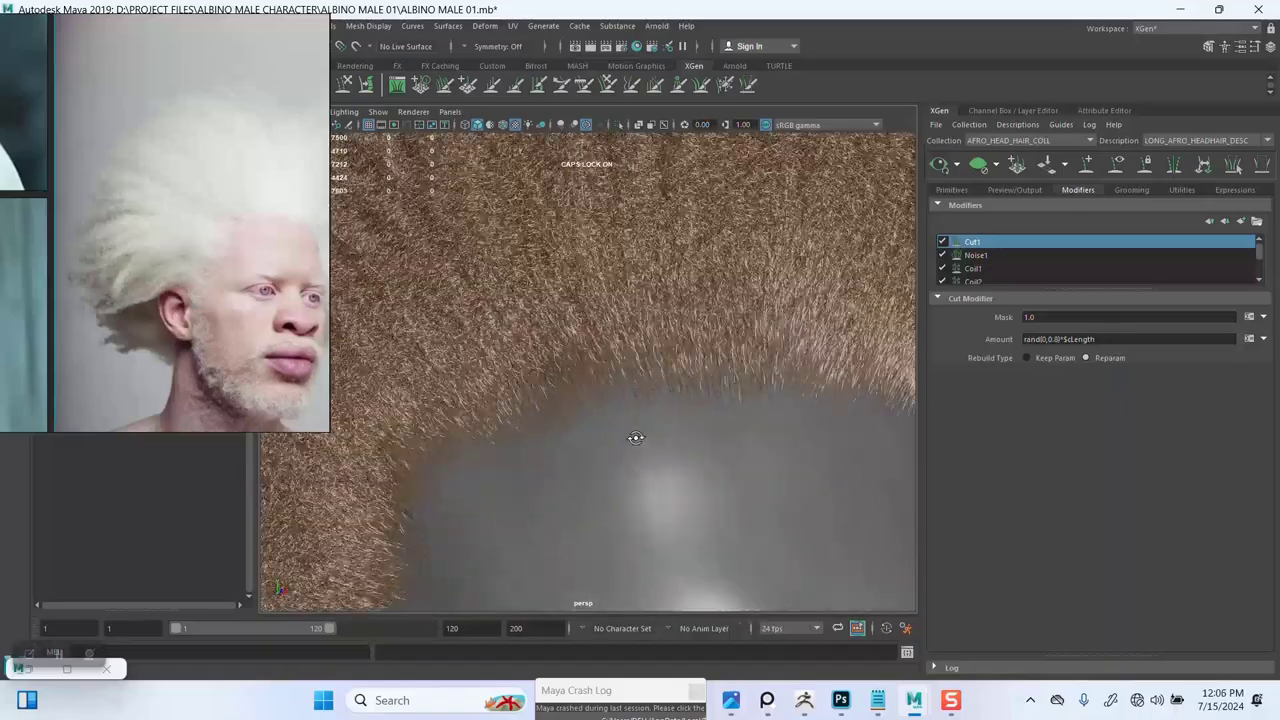
{"action": "left_click_drag", "start_coordinate": [522, 393], "coordinate": [634, 367], "text": "alt"}
{"action": "key", "text": "ctrl+s"}
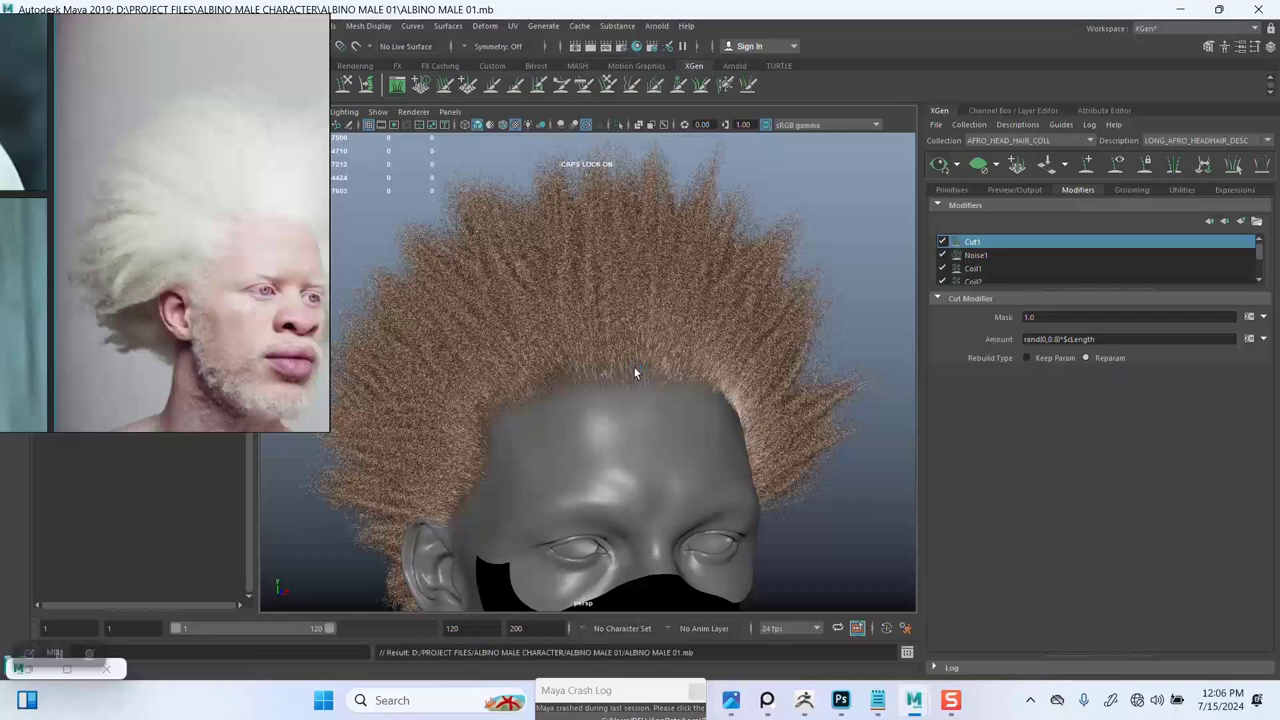
Step: Clear the hair preview and show the description's guides, viewed around the side of the head above the ear
{"action": "left_click_drag", "start_coordinate": [637, 367], "coordinate": [557, 348], "text": "alt"}
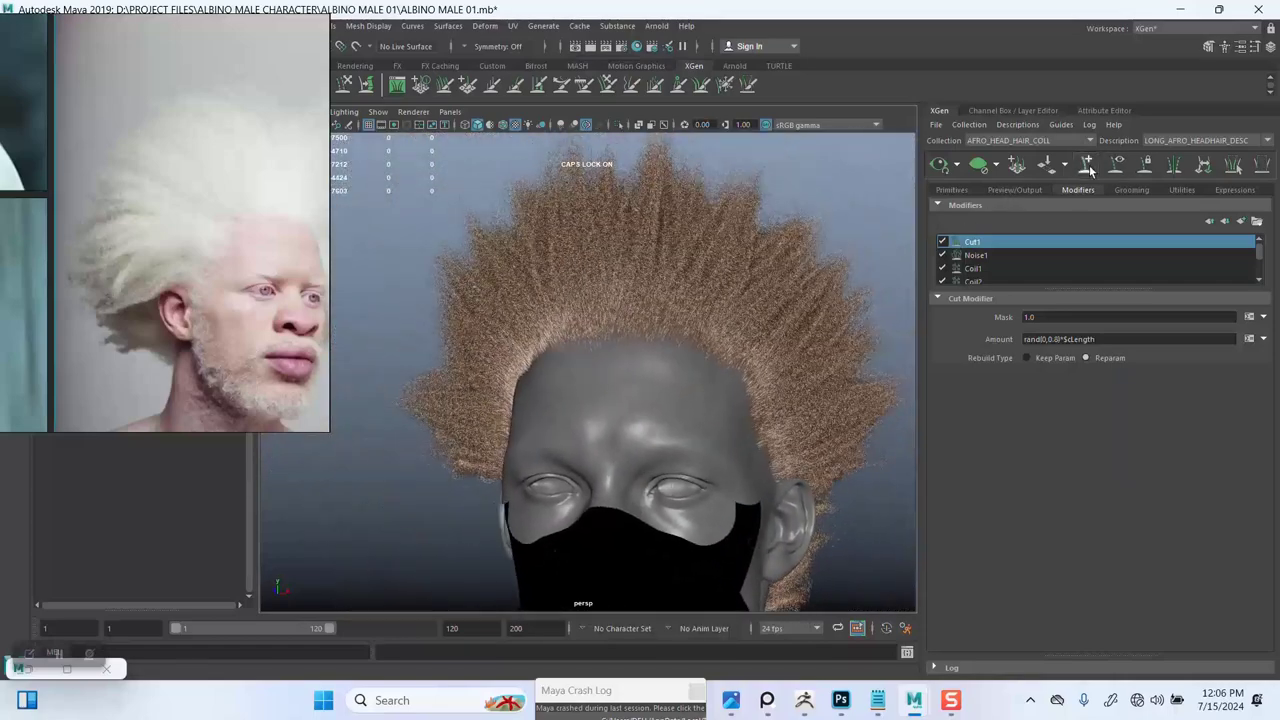
{"action": "left_click", "coordinate": [945, 165]}
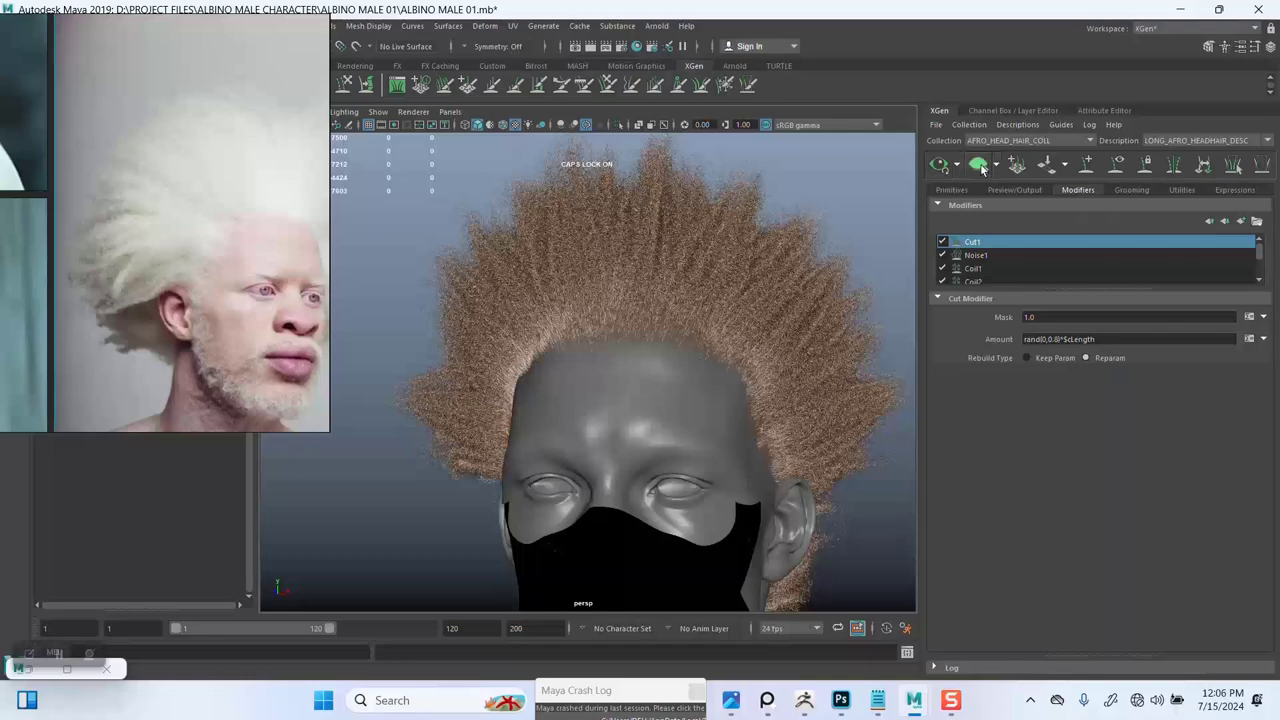
{"action": "left_click", "coordinate": [1119, 168]}
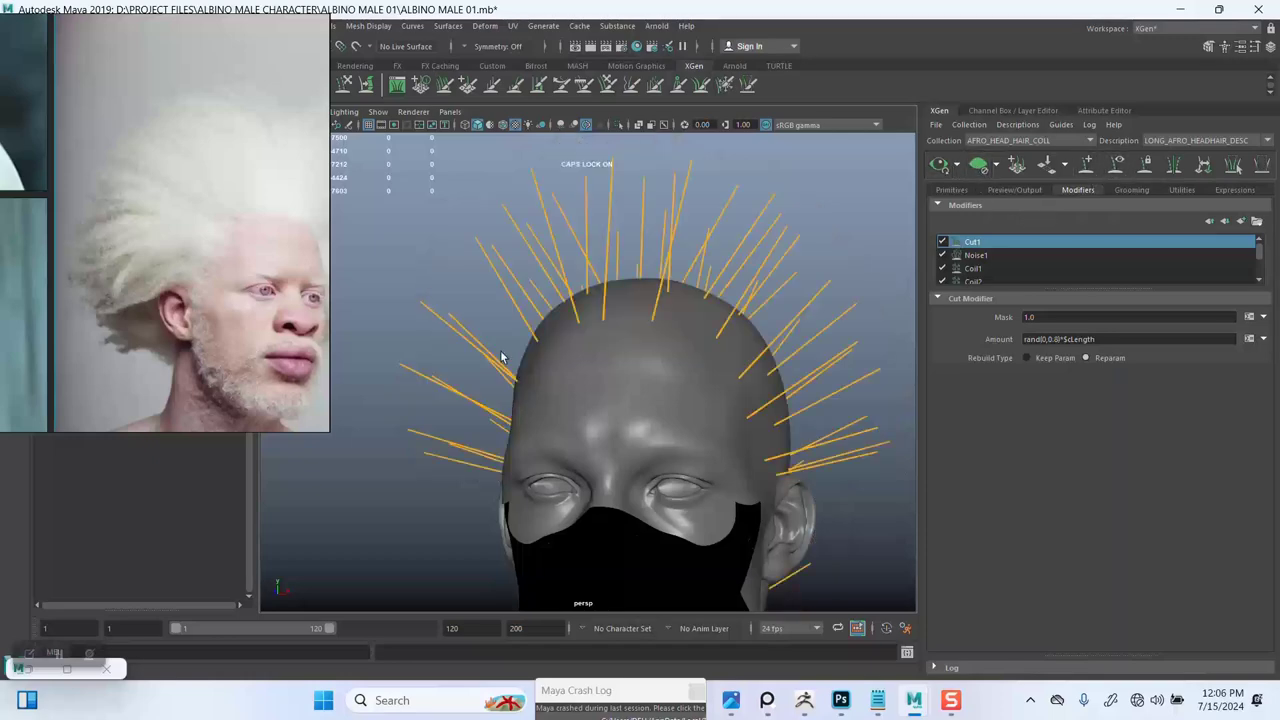
{"action": "scroll", "coordinate": [503, 354], "scroll_direction": "up", "scroll_amount": 3}
{"action": "left_click_drag", "start_coordinate": [503, 354], "coordinate": [686, 286], "text": "alt"}
{"action": "scroll", "coordinate": [686, 286], "scroll_direction": "up", "scroll_amount": 1}
{"action": "middle_click_drag", "start_coordinate": [650, 324], "coordinate": [708, 300], "text": "alt"}
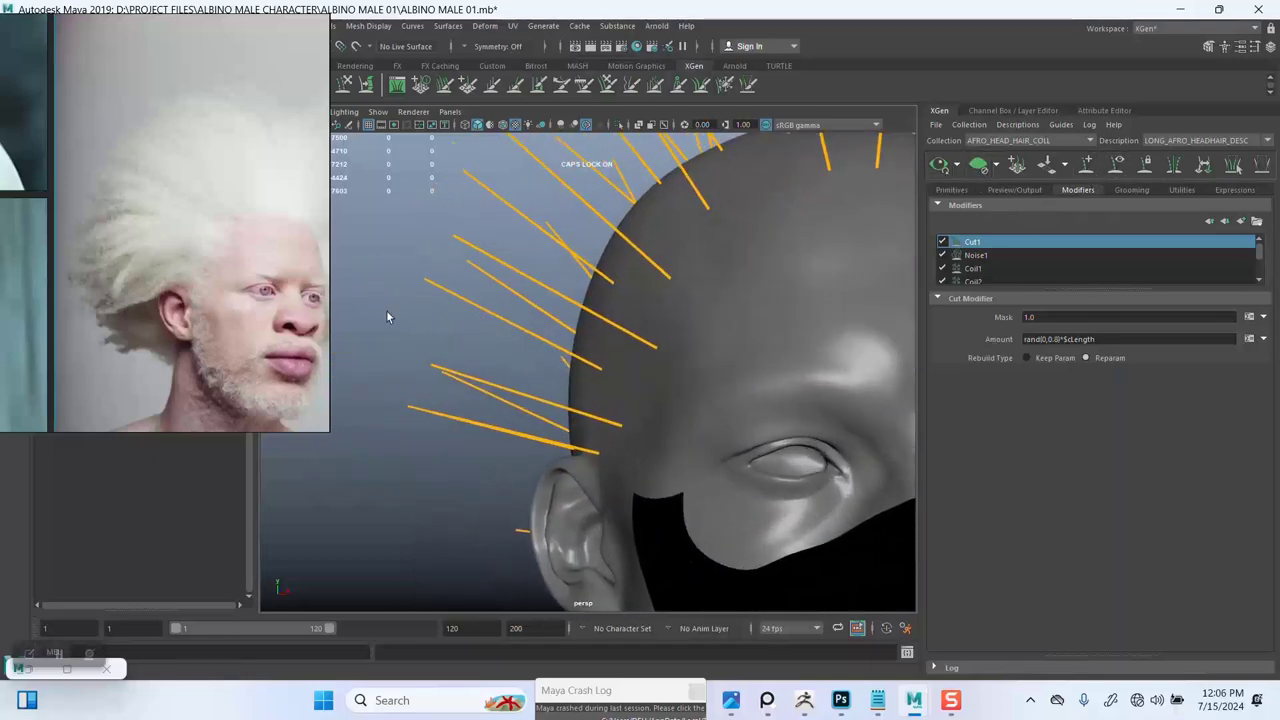
{"action": "left_click_drag", "start_coordinate": [716, 327], "coordinate": [579, 331], "text": "alt"}
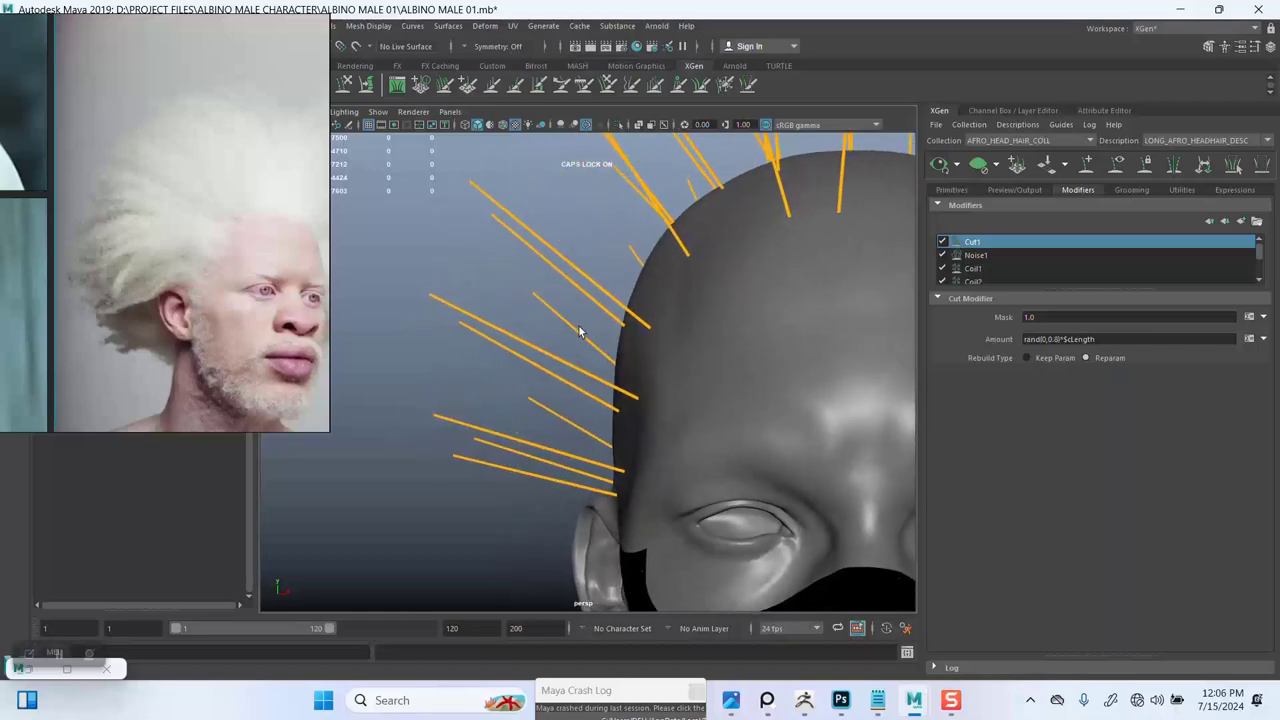
Step: Select one straight guide above the ear and bend its outer end downward into an arc with the Sculpt Guides tool
{"action": "left_click", "coordinate": [483, 325]}
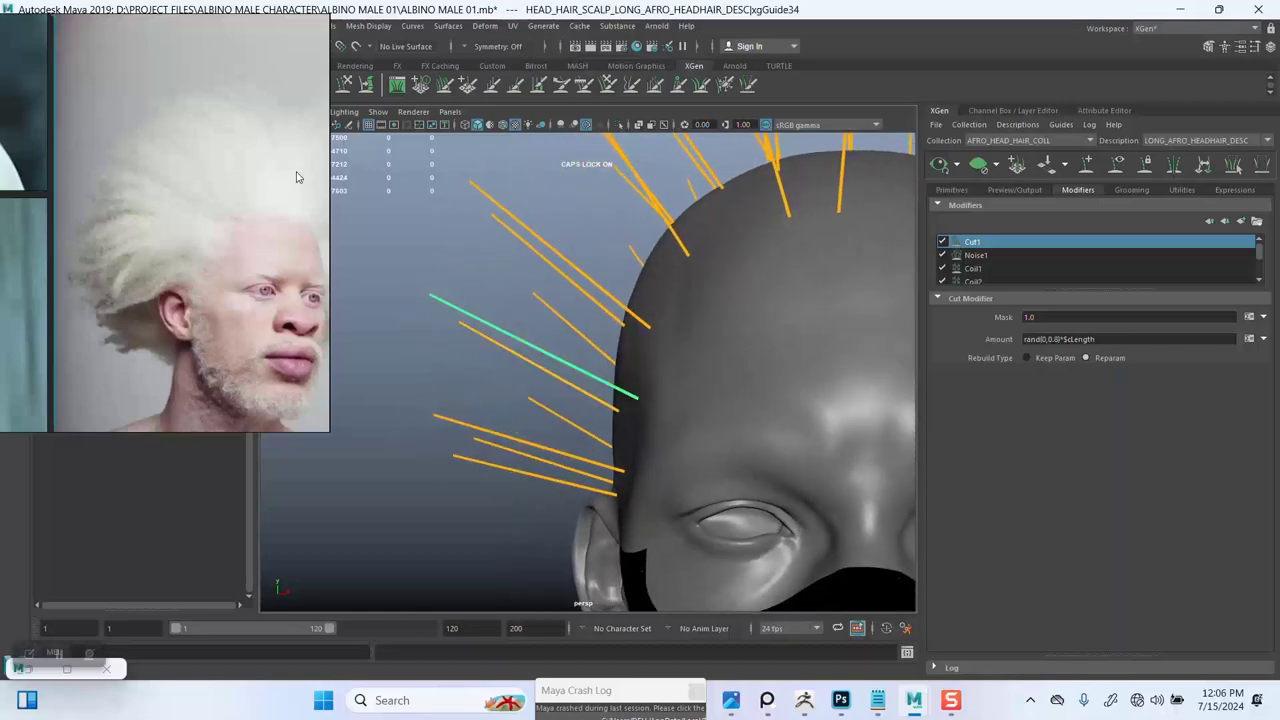
{"action": "left_click_drag", "start_coordinate": [296, 177], "coordinate": [1218, 177]}
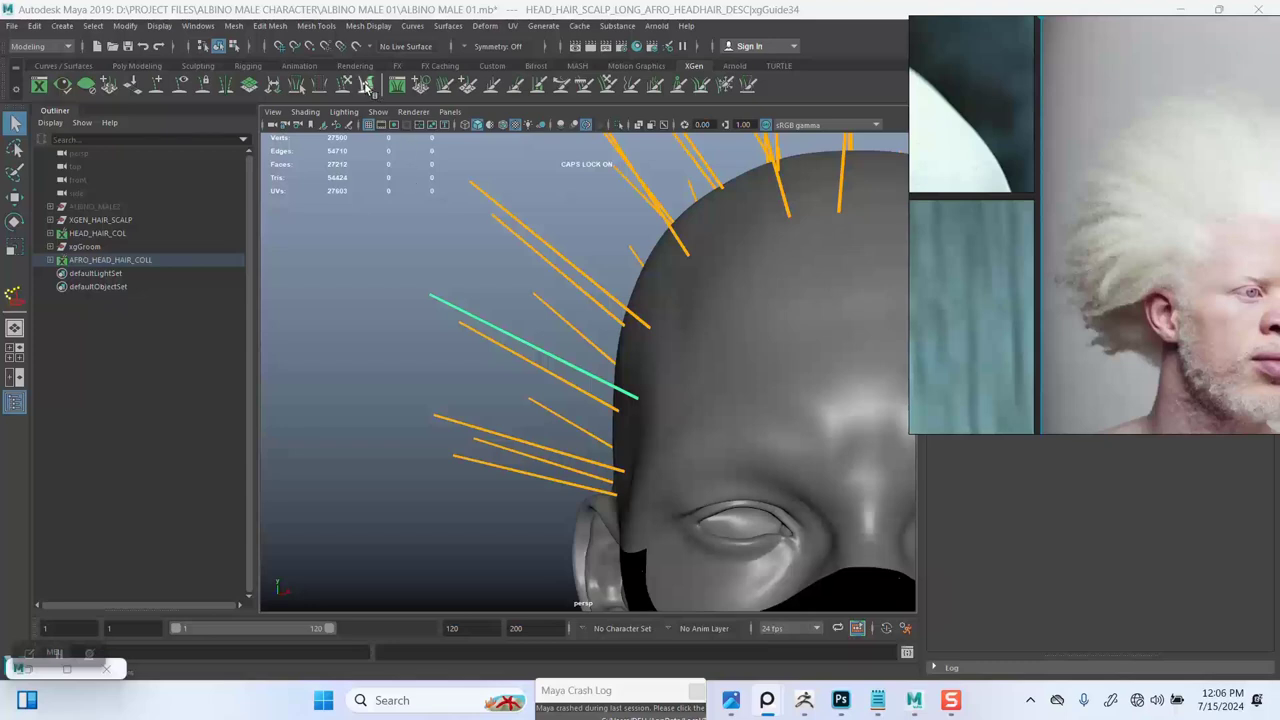
{"action": "middle_click_drag", "start_coordinate": [775, 92], "coordinate": [750, 96]}
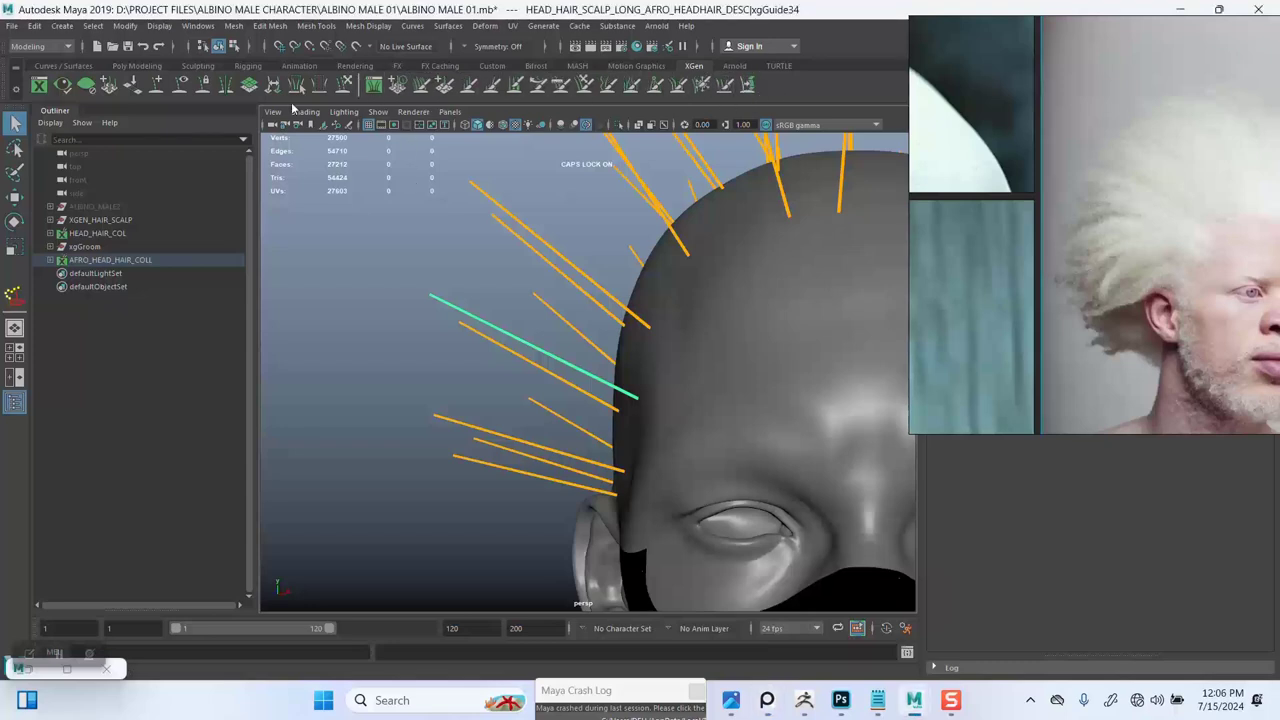
{"action": "left_click", "coordinate": [341, 86]}
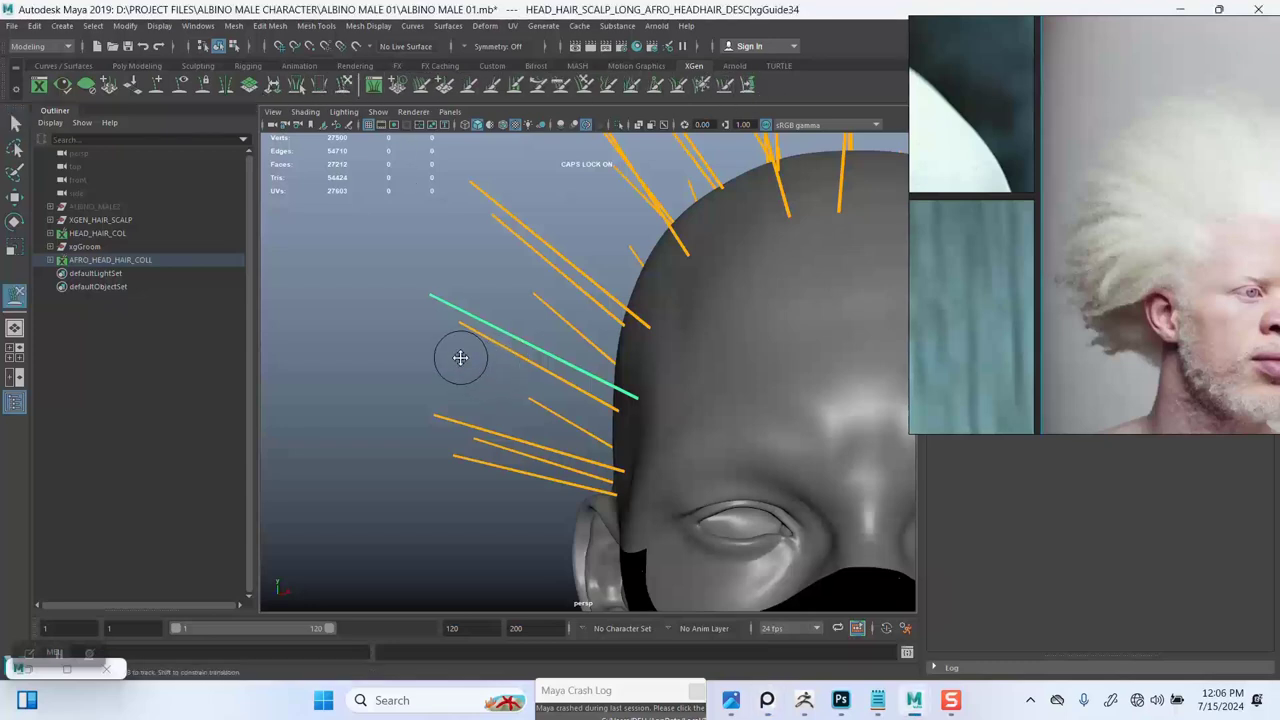
{"action": "left_click_drag", "start_coordinate": [457, 357], "coordinate": [409, 329], "text": "alt"}
{"action": "middle_click_drag", "start_coordinate": [475, 338], "coordinate": [488, 319], "text": "alt"}
{"action": "left_click_drag", "start_coordinate": [488, 318], "coordinate": [479, 363], "text": "alt"}
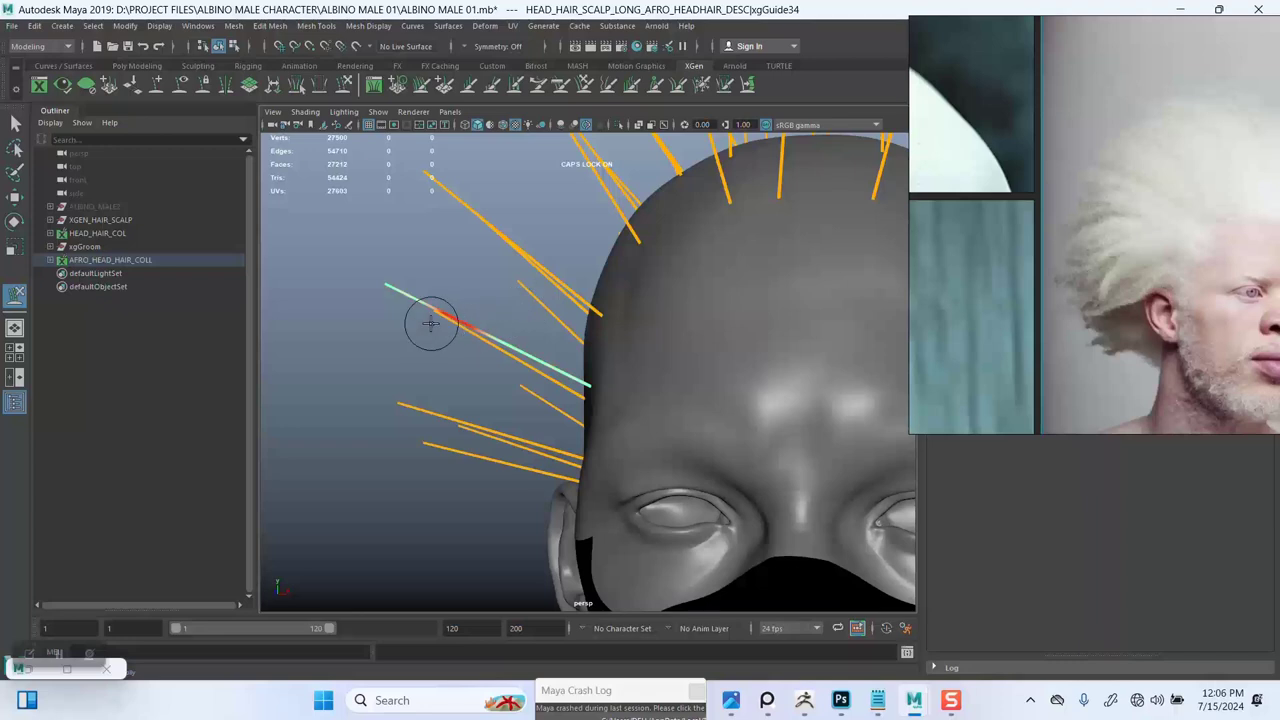
{"action": "key", "text": "b"}
{"action": "mouse_move", "coordinate": [403, 328]}
{"action": "left_mouse_down"}
{"action": "mouse_move", "coordinate": [429, 329]}
{"action": "mouse_move", "coordinate": [357, 283]}
{"action": "mouse_move", "coordinate": [346, 291]}
{"action": "mouse_move", "coordinate": [320, 400]}
{"action": "mouse_move", "coordinate": [337, 434]}
{"action": "left_mouse_up"}
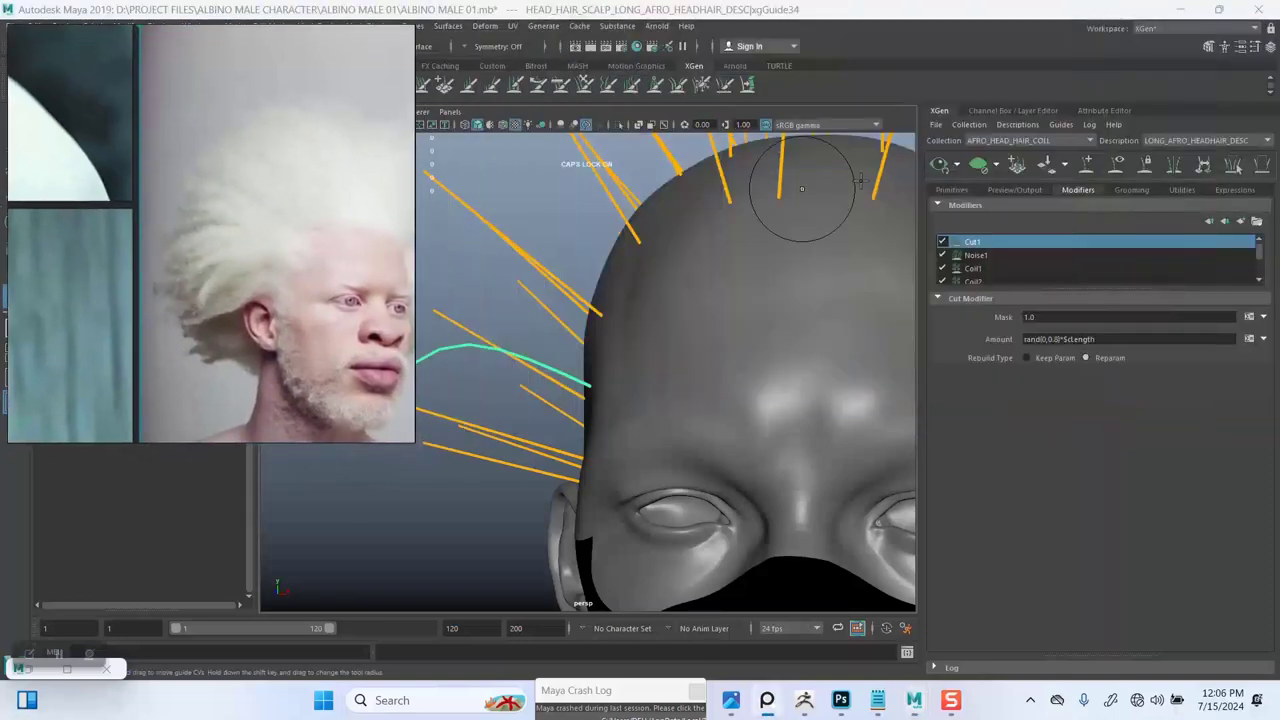
Step: Regenerate the hair preview and inspect how the hair follows the bent guide at the side of the head
{"action": "left_click", "coordinate": [940, 166]}
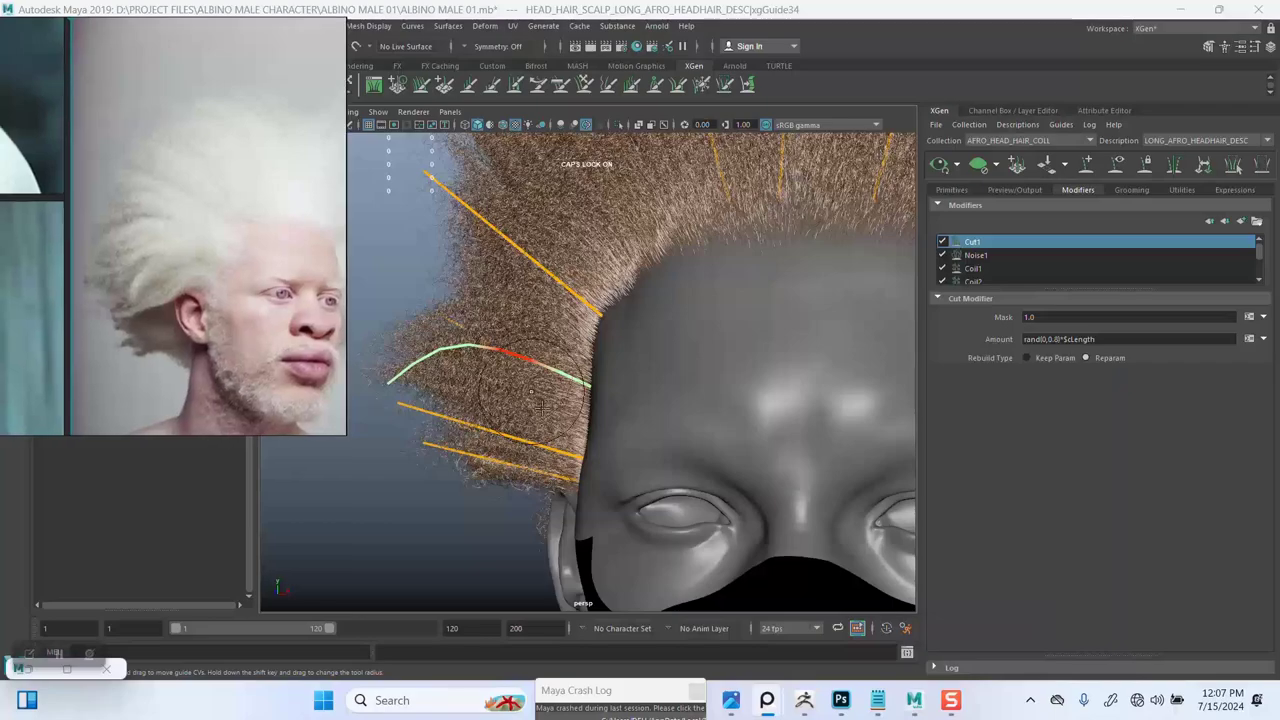
{"action": "scroll", "coordinate": [497, 345], "scroll_direction": "down", "scroll_amount": 3}
{"action": "mouse_move", "coordinate": [459, 476]}
{"action": "left_mouse_down", "text": "alt"}
{"action": "mouse_move", "coordinate": [603, 491]}
{"action": "mouse_move", "coordinate": [545, 511]}
{"action": "mouse_move", "coordinate": [449, 463]}
{"action": "left_mouse_up", "text": "alt"}
{"action": "scroll", "coordinate": [456, 448], "scroll_direction": "up", "scroll_amount": 4}
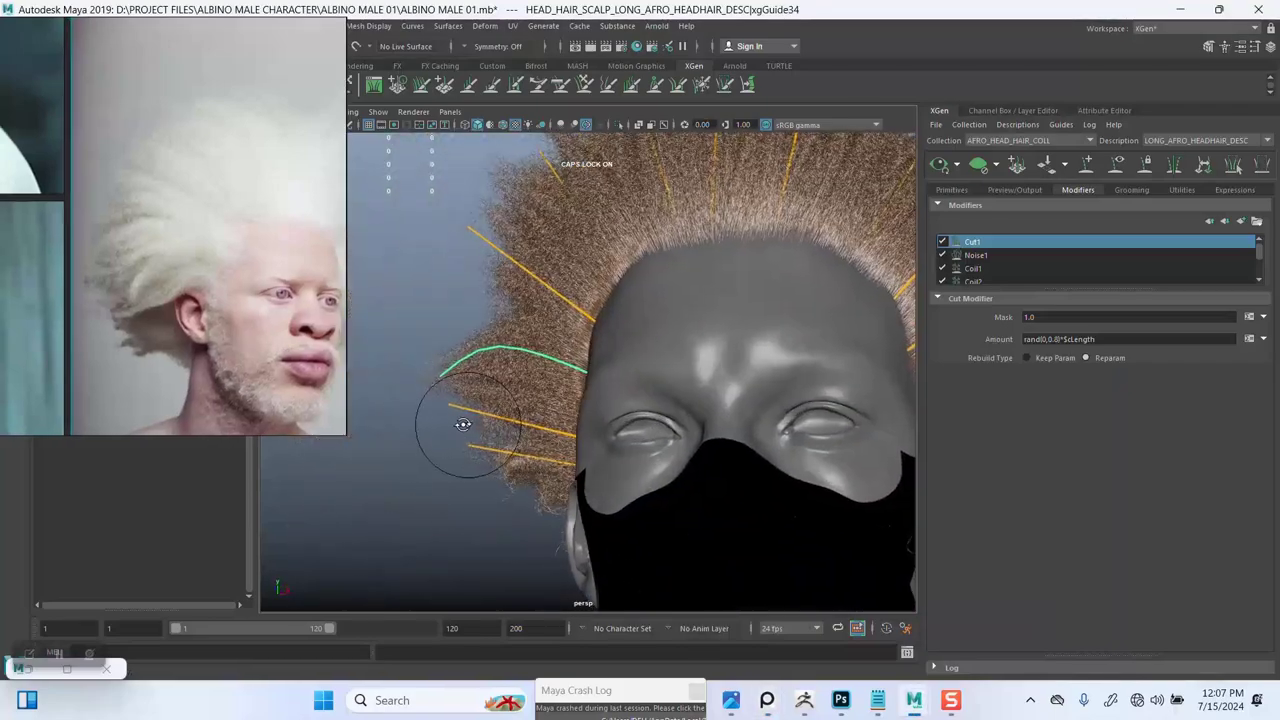
{"action": "middle_click_drag", "start_coordinate": [494, 332], "coordinate": [485, 380], "text": "alt"}
Step: Push the bent guide's section near the scalp downward into a soft S-curve and refresh the hair preview
{"action": "mouse_move", "coordinate": [494, 282]}
{"action": "left_mouse_down", "text": "alt"}
{"action": "mouse_move", "coordinate": [500, 300]}
{"action": "mouse_move", "coordinate": [528, 307]}
{"action": "mouse_move", "coordinate": [515, 380]}
{"action": "mouse_move", "coordinate": [530, 430]}
{"action": "left_mouse_up", "text": "alt"}
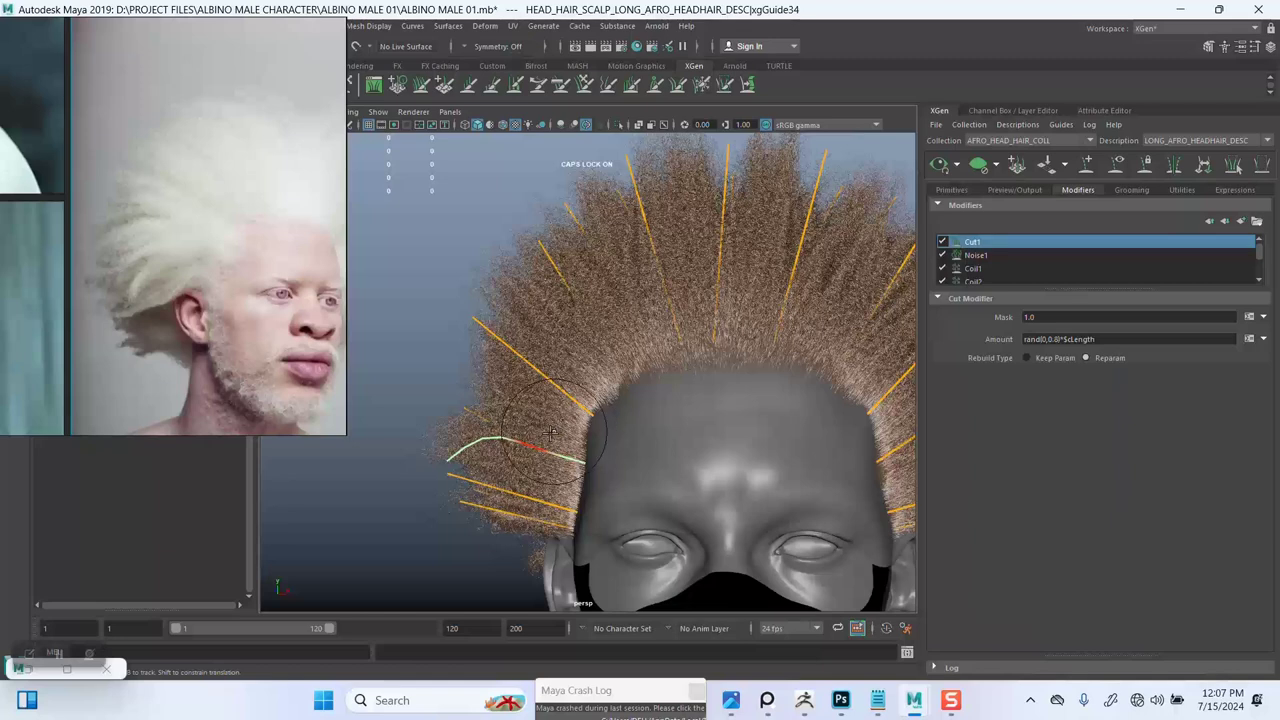
{"action": "left_click", "coordinate": [940, 165]}
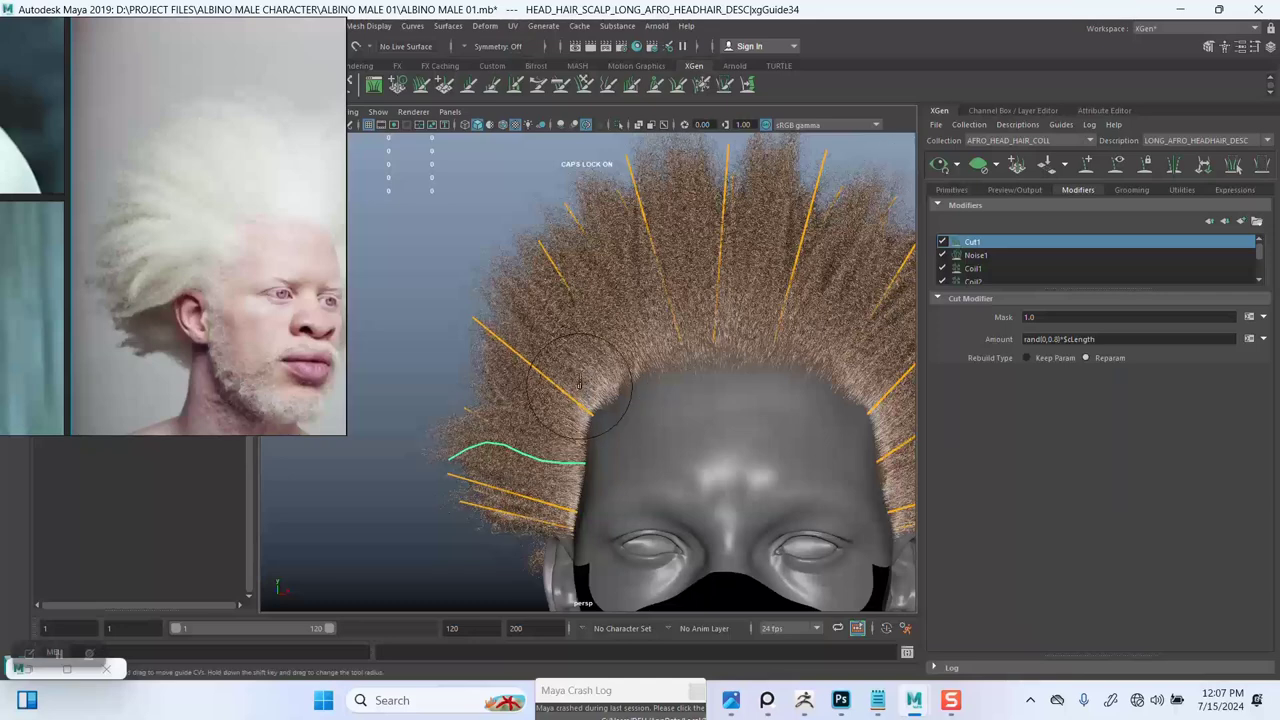
{"action": "left_click_drag", "start_coordinate": [595, 380], "coordinate": [740, 265], "text": "alt"}
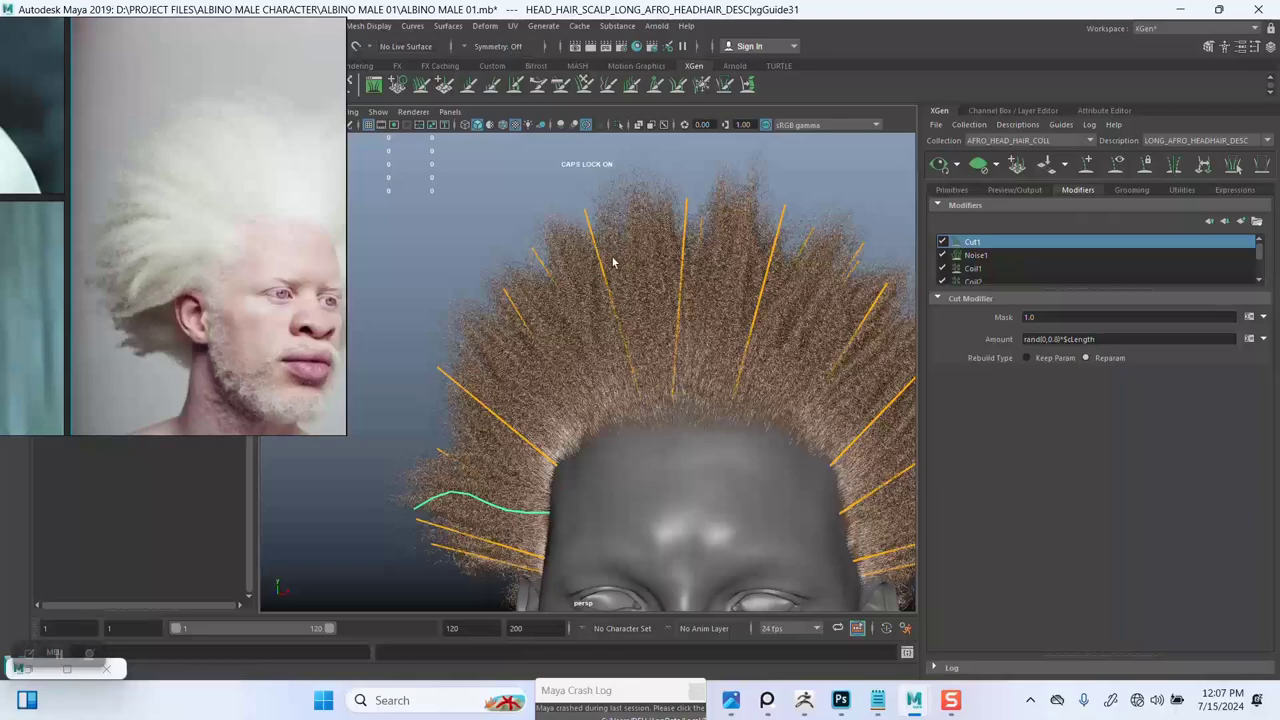
Step: Select the long guide above the forehead, refresh the hair preview, and save the scene
{"action": "left_click", "coordinate": [606, 283]}
{"action": "middle_click_drag", "start_coordinate": [606, 283], "coordinate": [608, 319], "text": "alt"}
{"action": "left_click_drag", "start_coordinate": [614, 345], "coordinate": [770, 292], "text": "alt"}
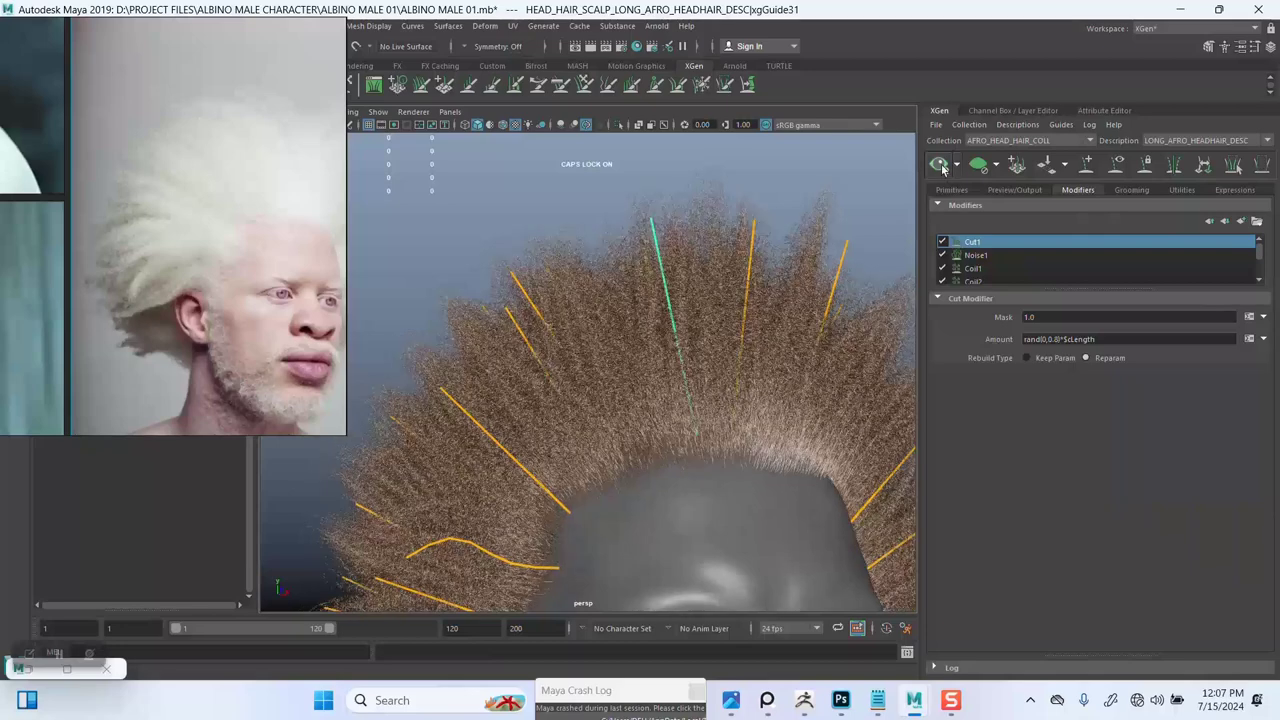
{"action": "left_click", "coordinate": [939, 166]}
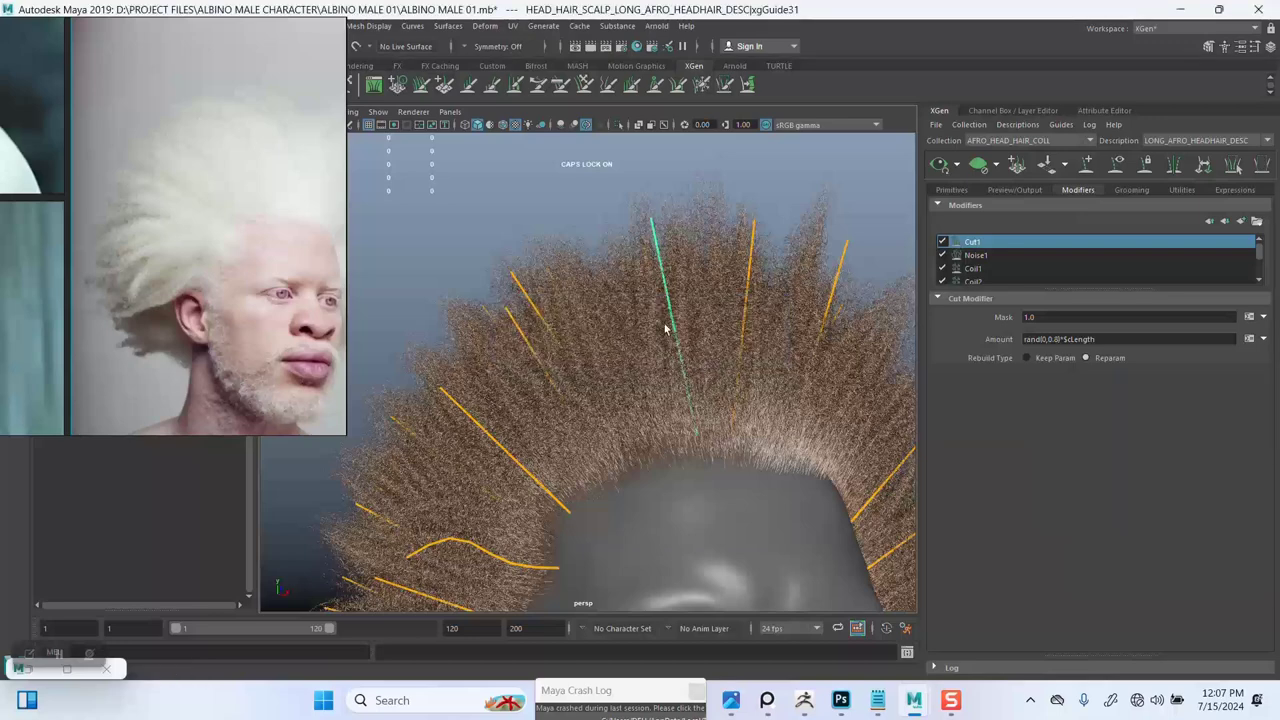
{"action": "left_click_drag", "start_coordinate": [673, 289], "coordinate": [674, 254], "text": "alt"}
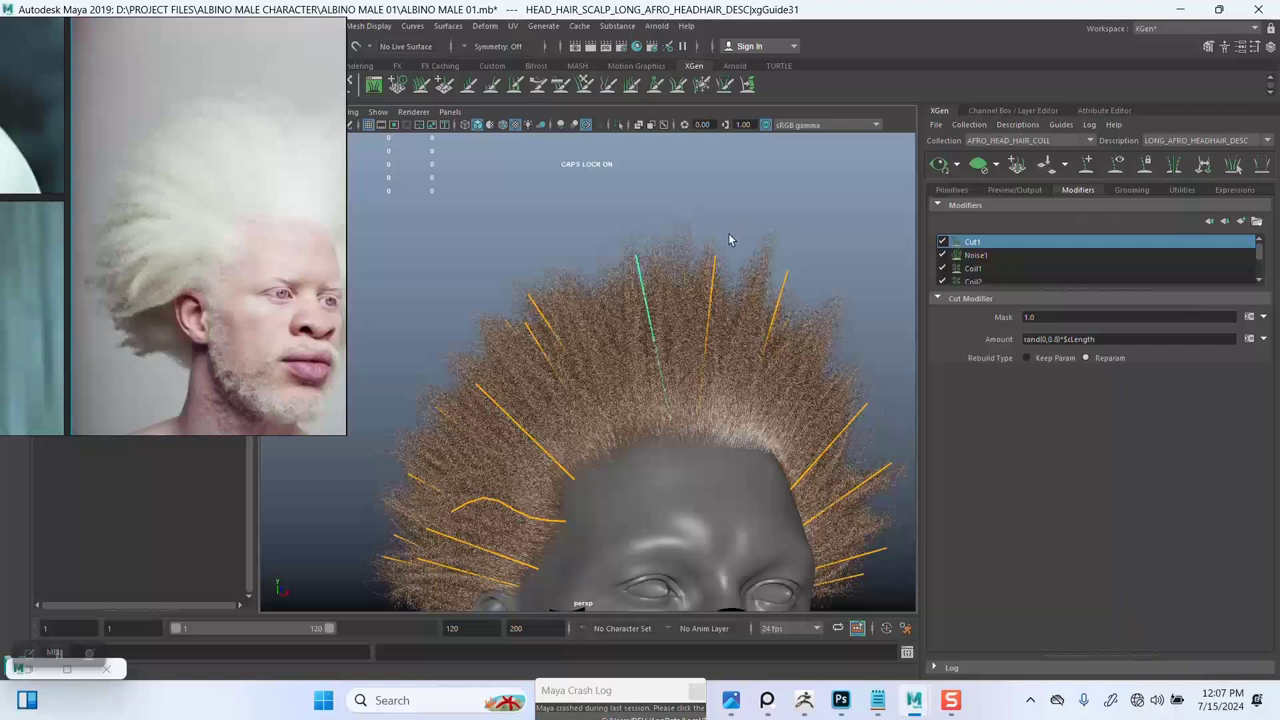
{"action": "key", "text": "ctrl+s"}
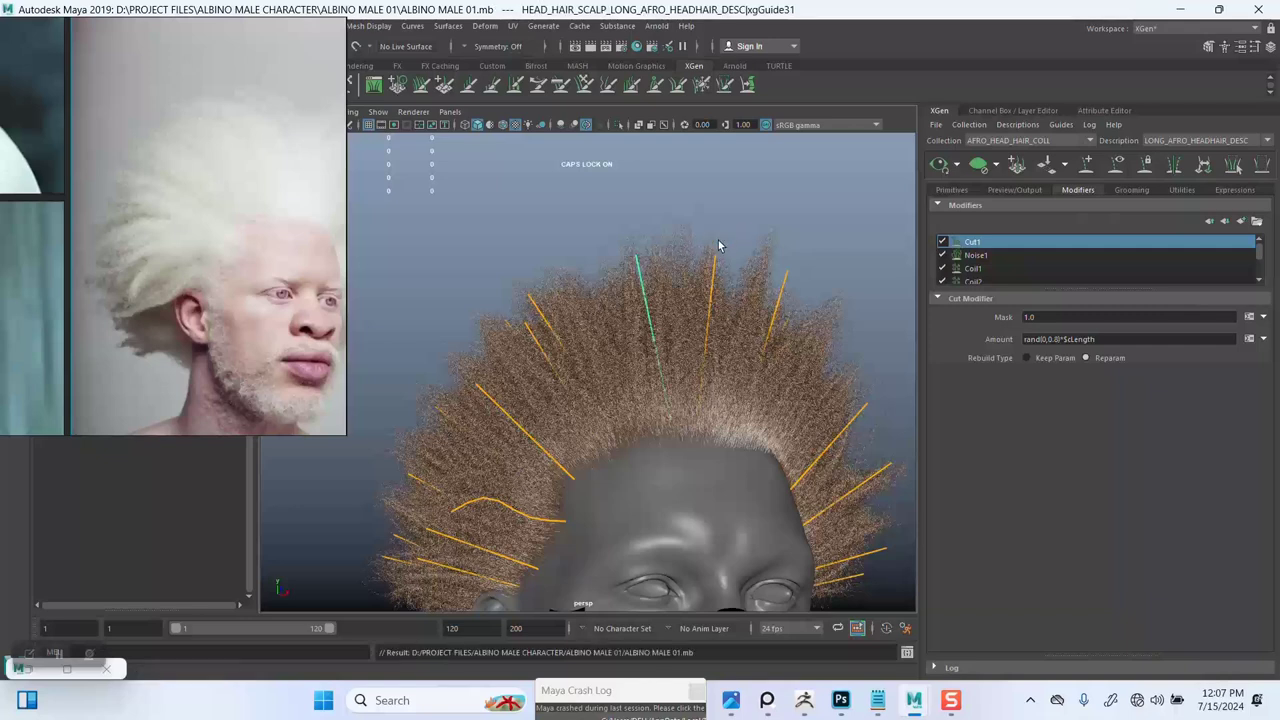
Step: Clear the hair preview and try to rebuild the CV count of all the head guides
{"action": "left_click", "coordinate": [968, 167]}
{"action": "scroll", "coordinate": [679, 302], "scroll_direction": "down", "scroll_amount": 3}
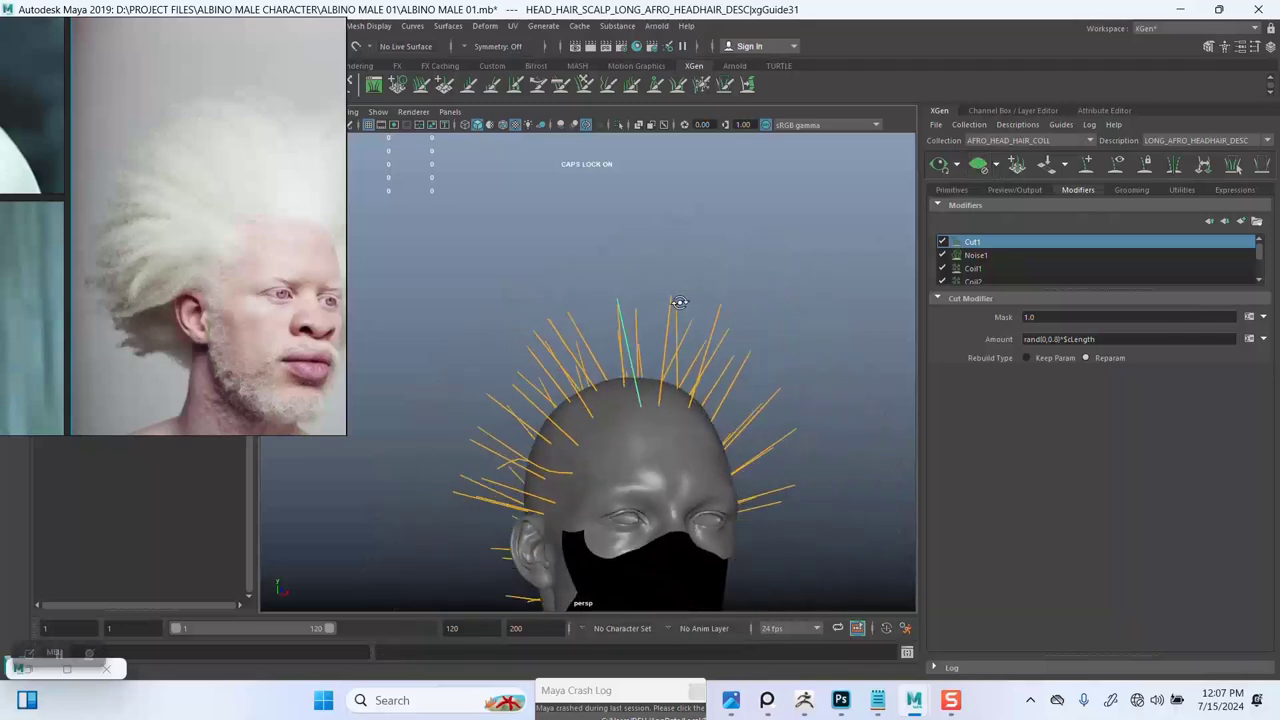
{"action": "left_click_drag", "start_coordinate": [679, 302], "coordinate": [629, 266], "text": "alt"}
{"action": "left_click_drag", "start_coordinate": [432, 241], "coordinate": [827, 551]}
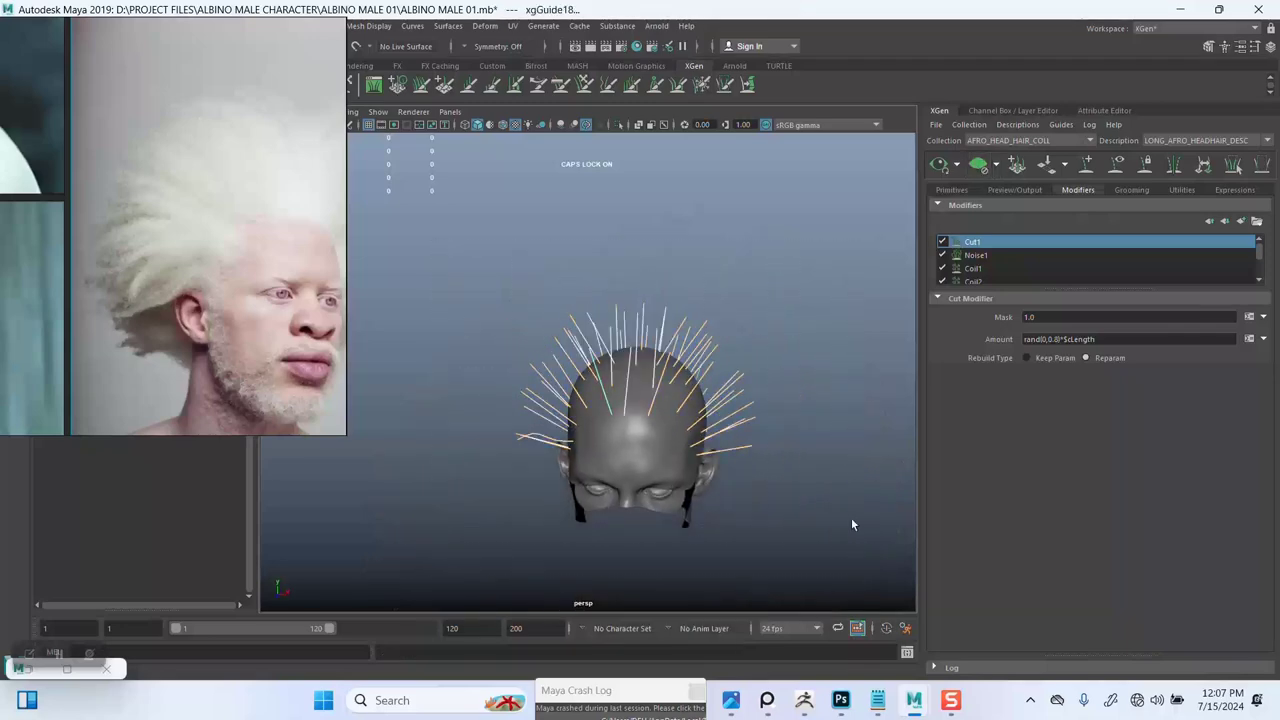
{"action": "left_click", "coordinate": [952, 190]}
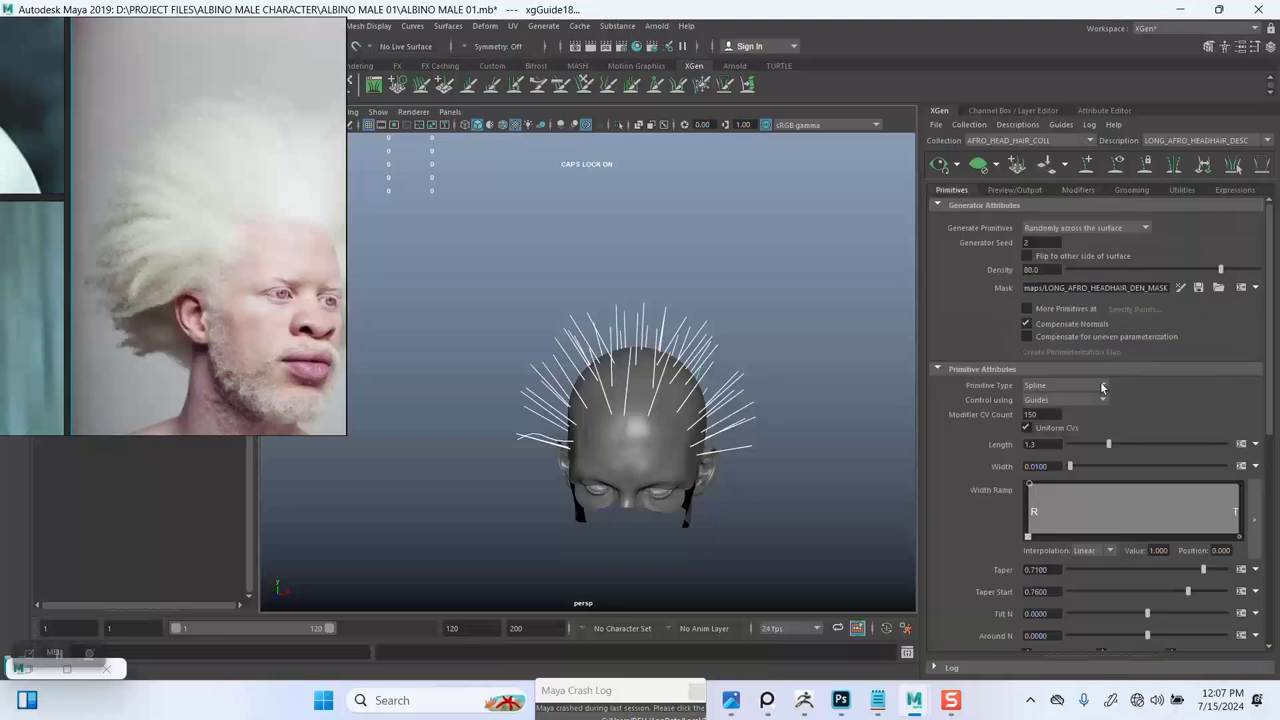
{"action": "scroll", "coordinate": [1268, 428], "scroll_direction": "down", "scroll_amount": 5}
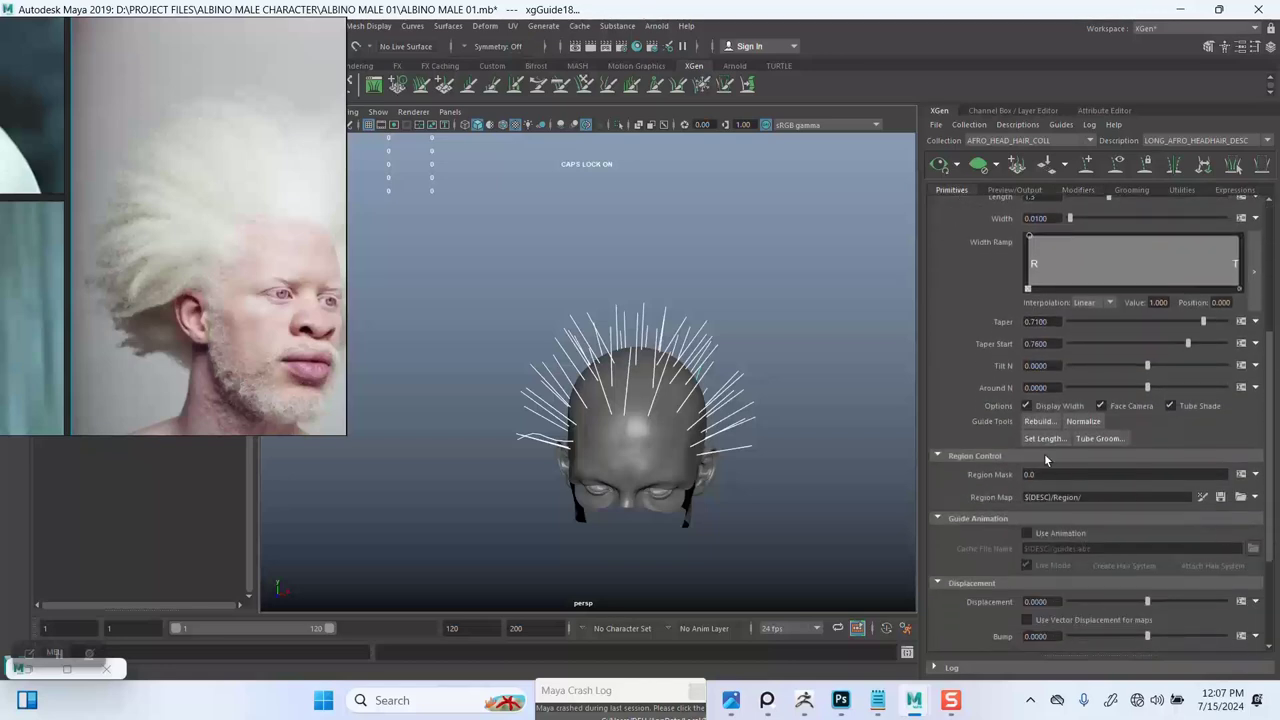
{"action": "left_click", "coordinate": [1040, 421]}
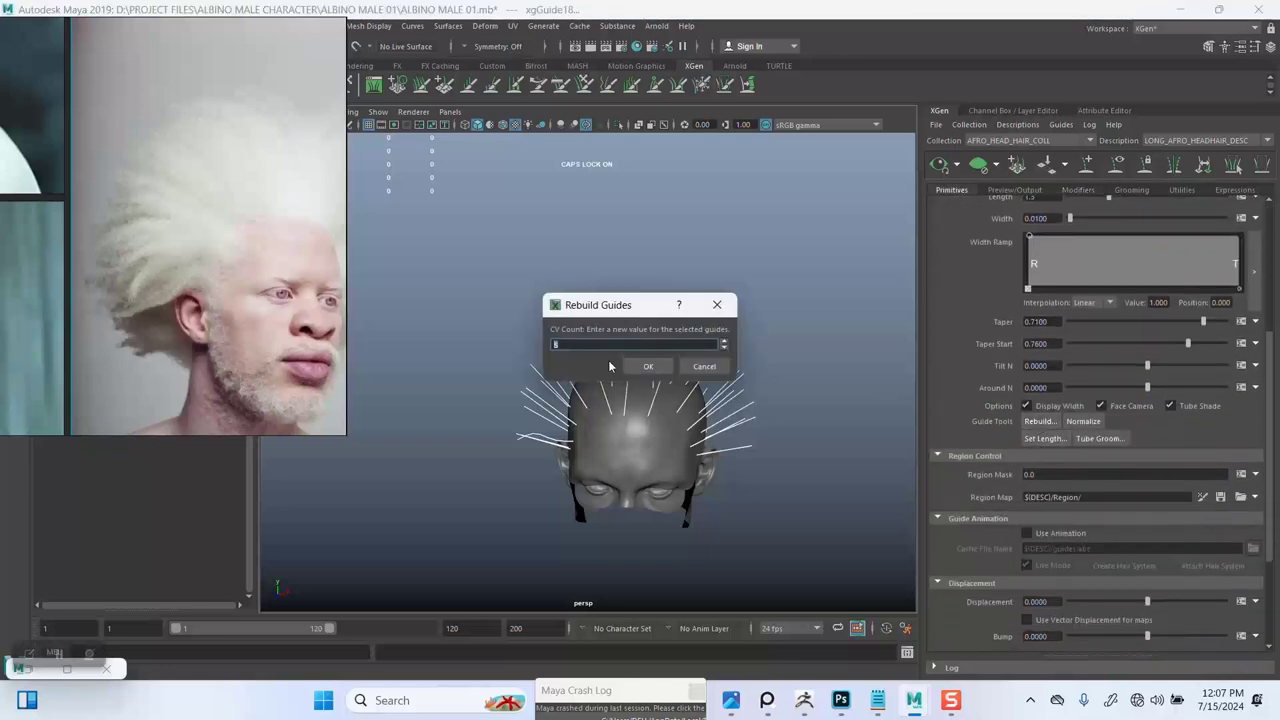
{"action": "left_click", "coordinate": [648, 367]}
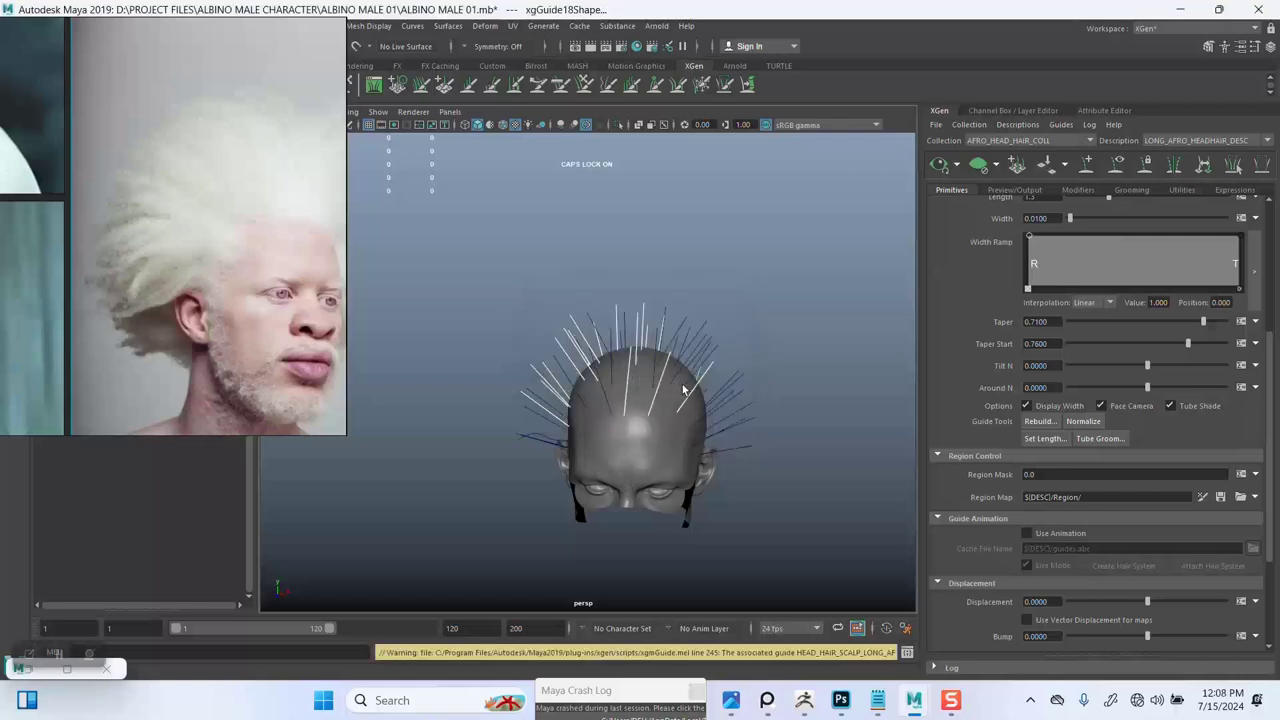
Step: Undo the guide rebuild and check the guides around the head
{"action": "right_click_drag", "start_coordinate": [683, 385], "coordinate": [700, 450], "text": "alt"}
{"action": "left_click_drag", "start_coordinate": [700, 450], "coordinate": [762, 384], "text": "alt"}
{"action": "left_click", "coordinate": [798, 279]}
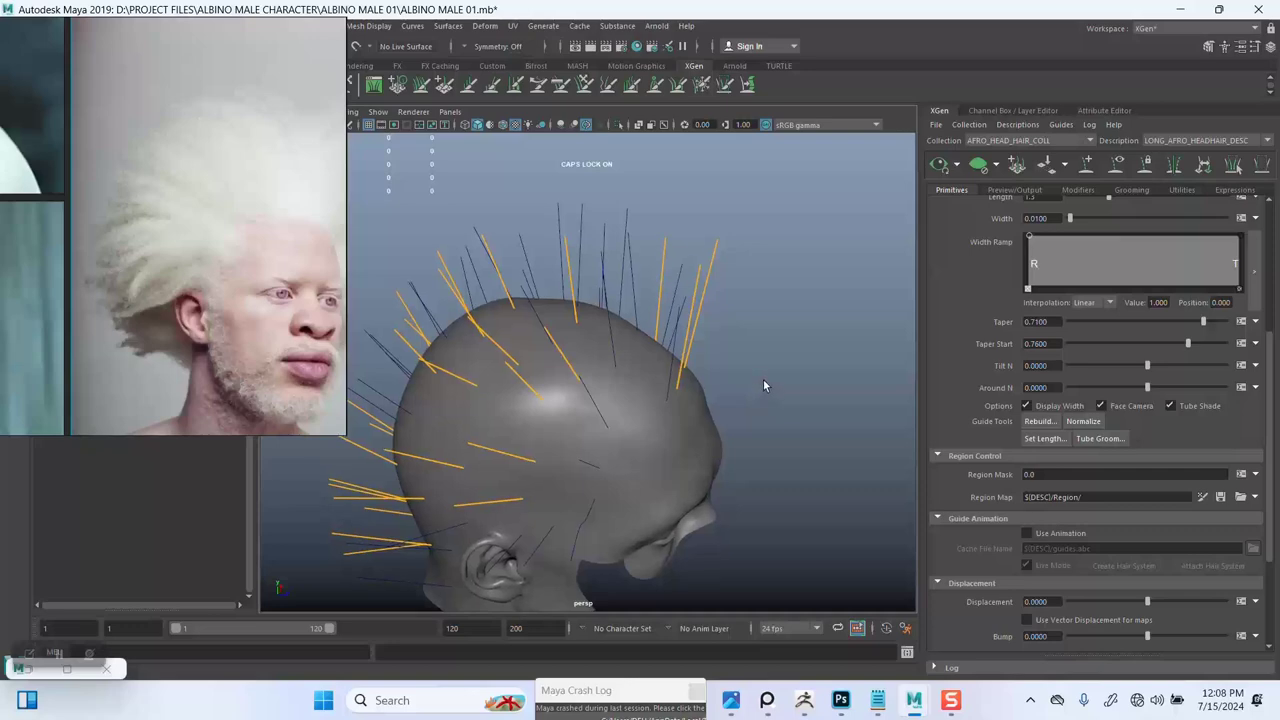
{"action": "left_click_drag", "start_coordinate": [763, 384], "coordinate": [768, 354], "text": "alt"}
{"action": "key", "text": "ctrl+z"}
{"action": "key", "text": "ctrl+z"}
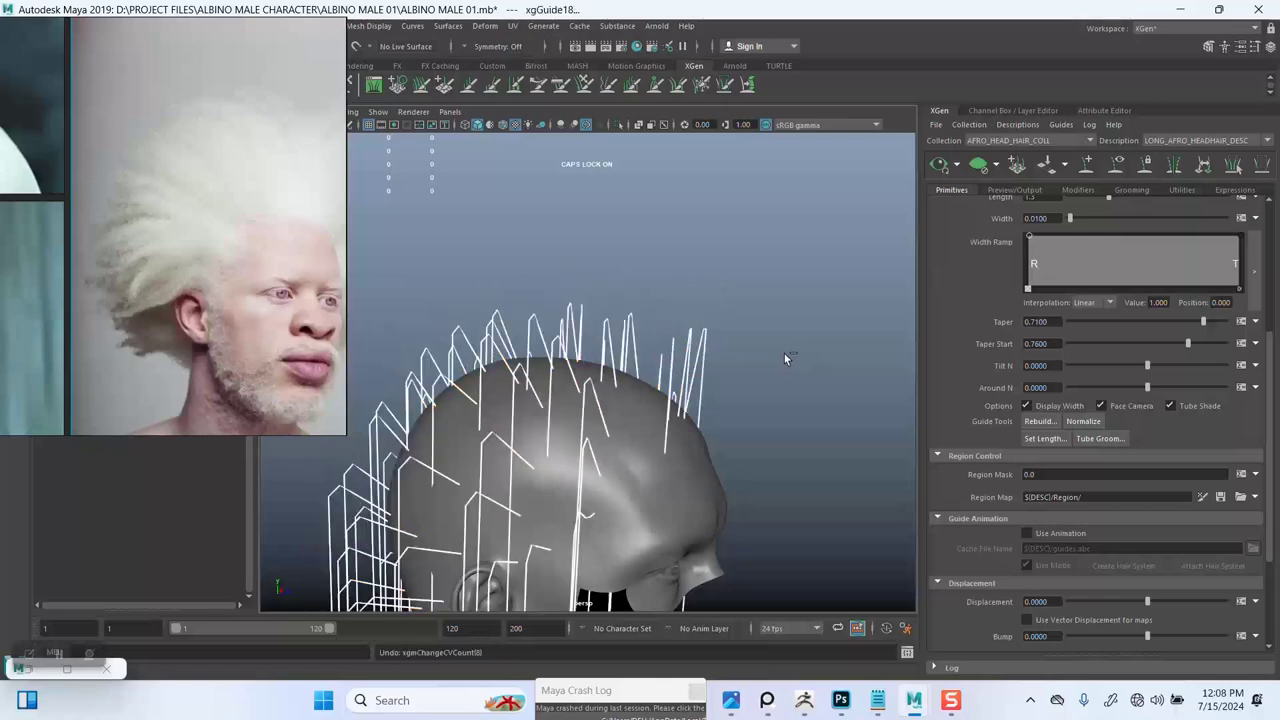
{"action": "left_click_drag", "start_coordinate": [779, 402], "coordinate": [654, 379], "text": "alt"}
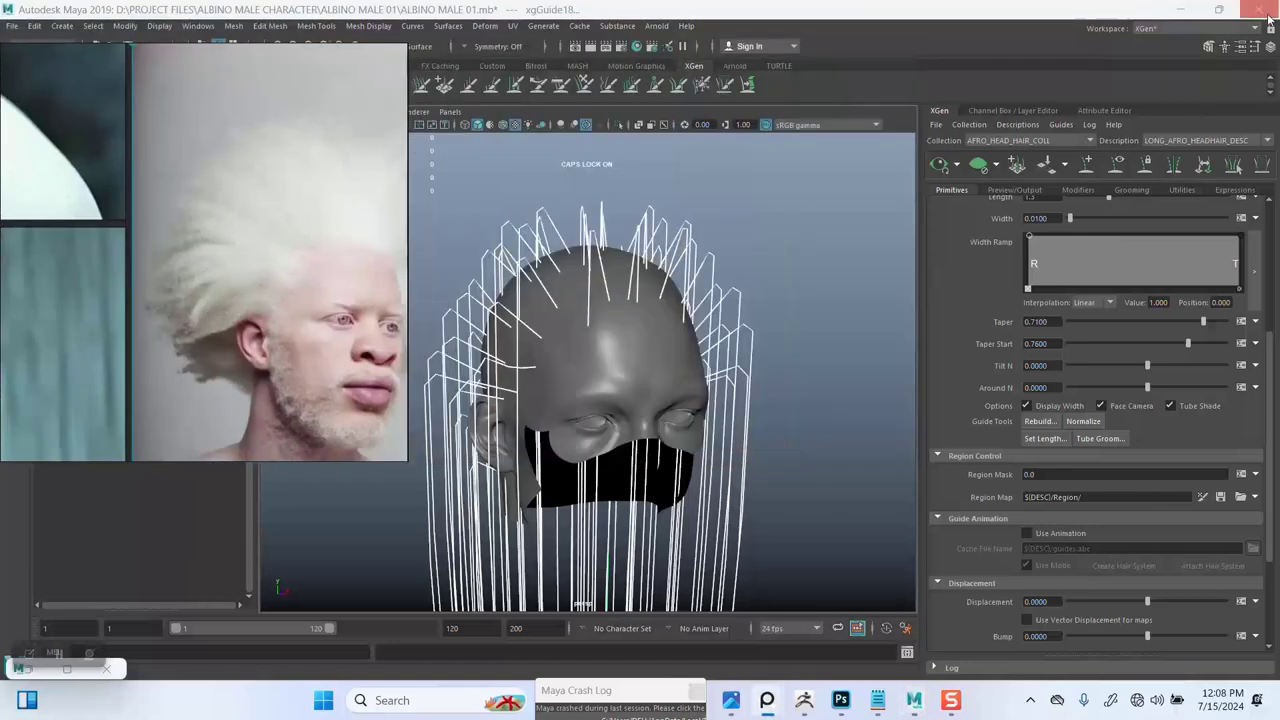
Step: Close Maya, reopen the ALBINO MALE 01 scene from its project folder, and dismiss the startup and tool settings windows
{"action": "left_click", "coordinate": [1264, 12]}
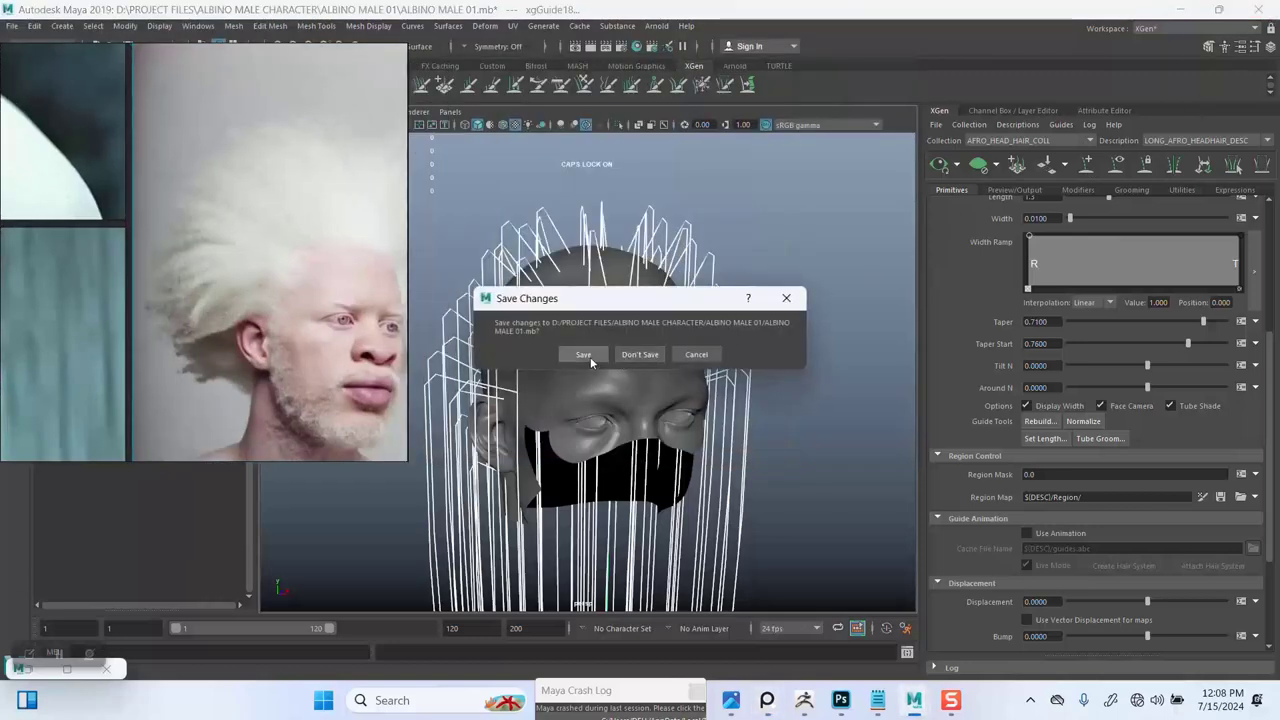
{"action": "left_click", "coordinate": [694, 355]}
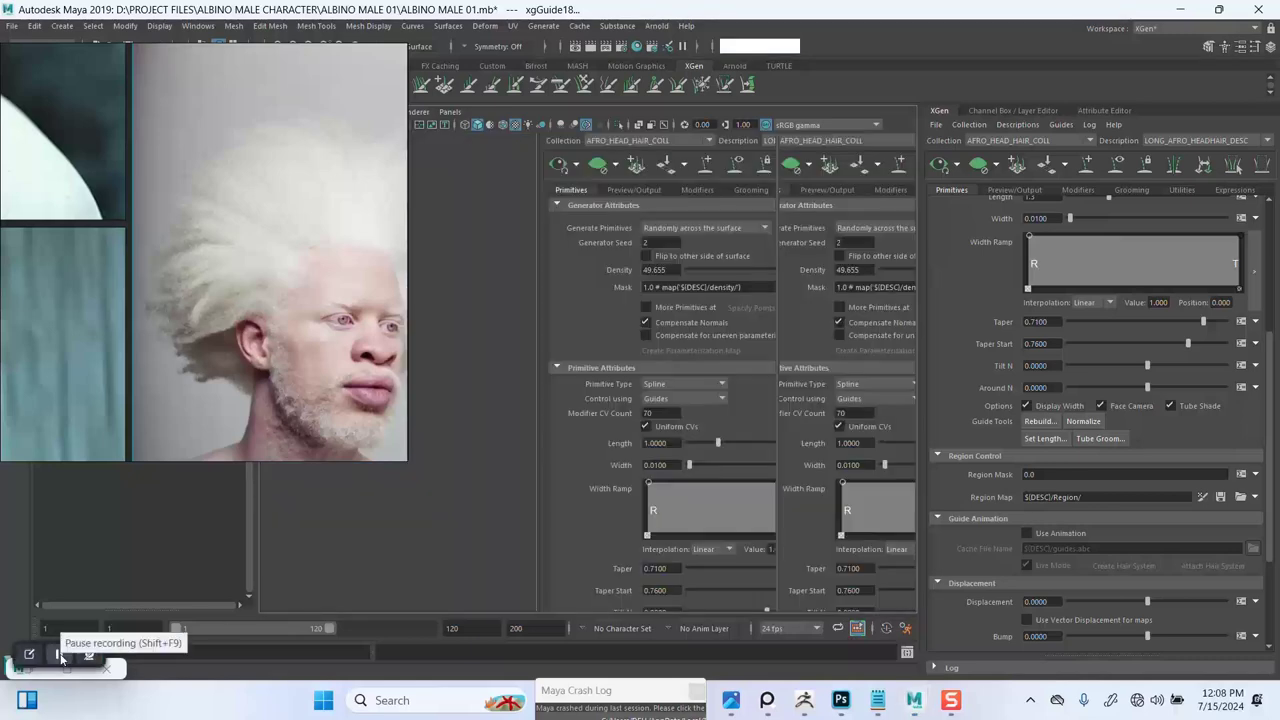
{"action": "left_click", "coordinate": [61, 657]}
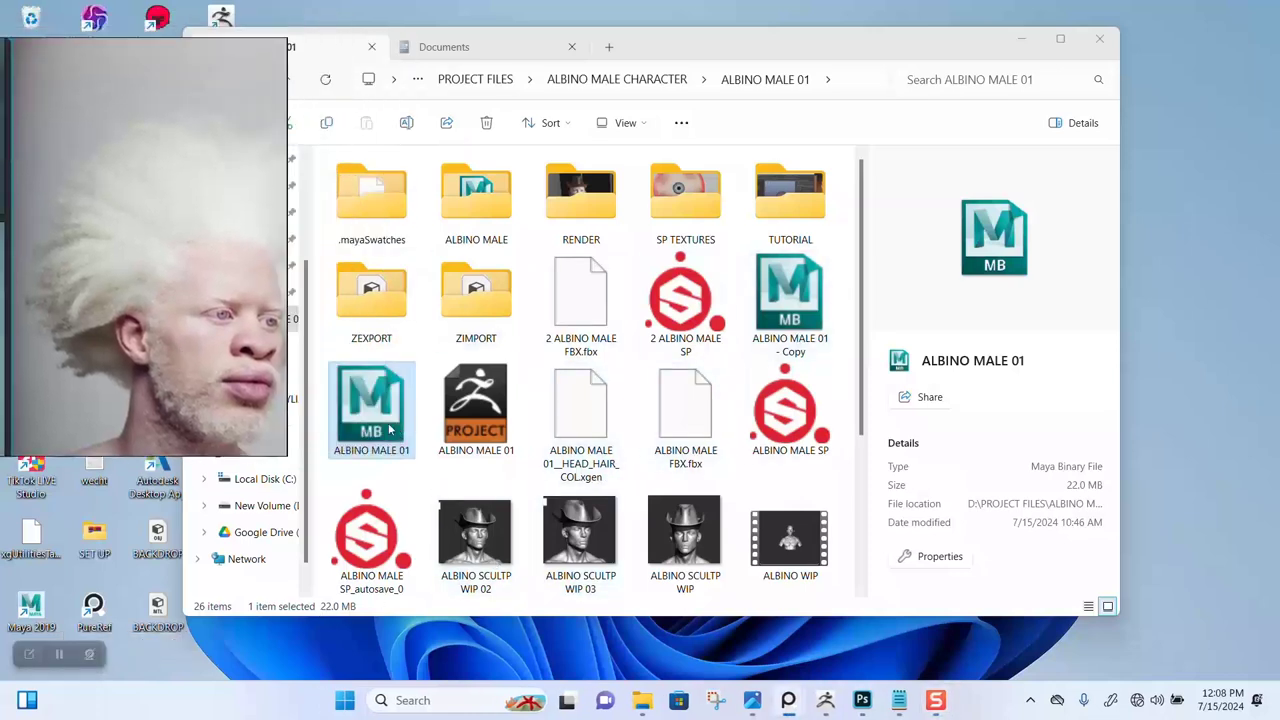
{"action": "double_click", "coordinate": [376, 421]}
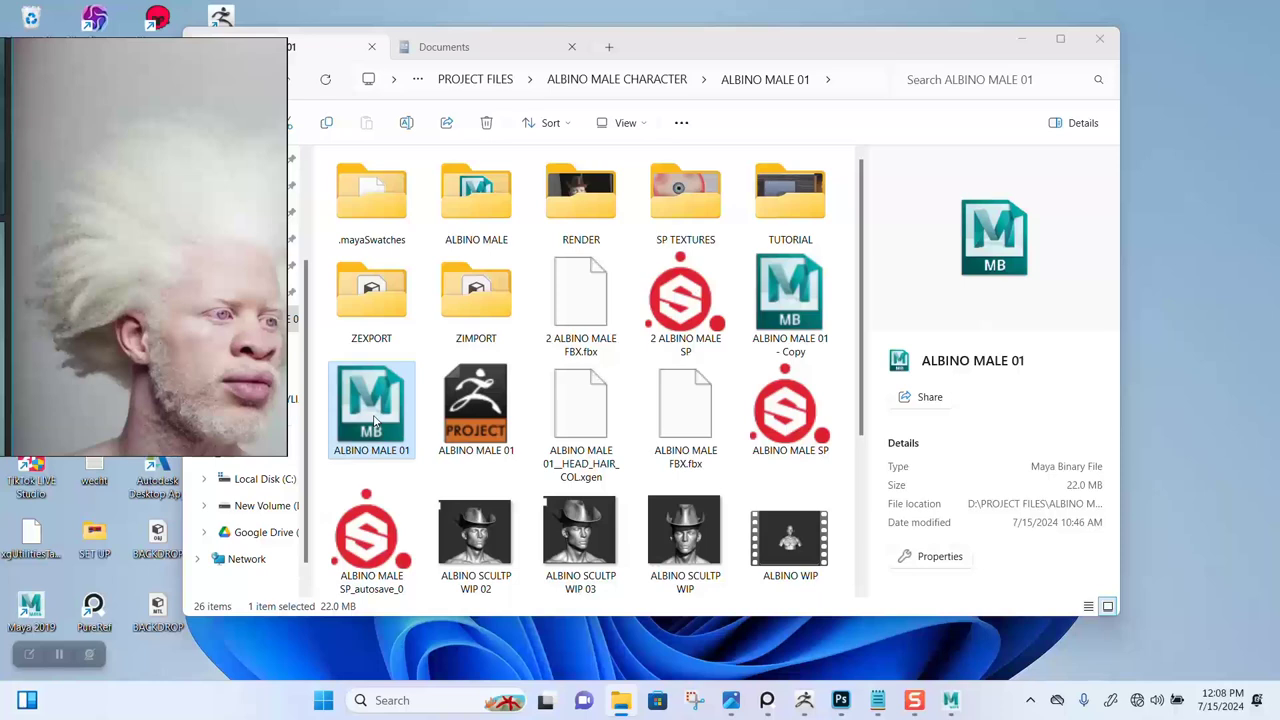
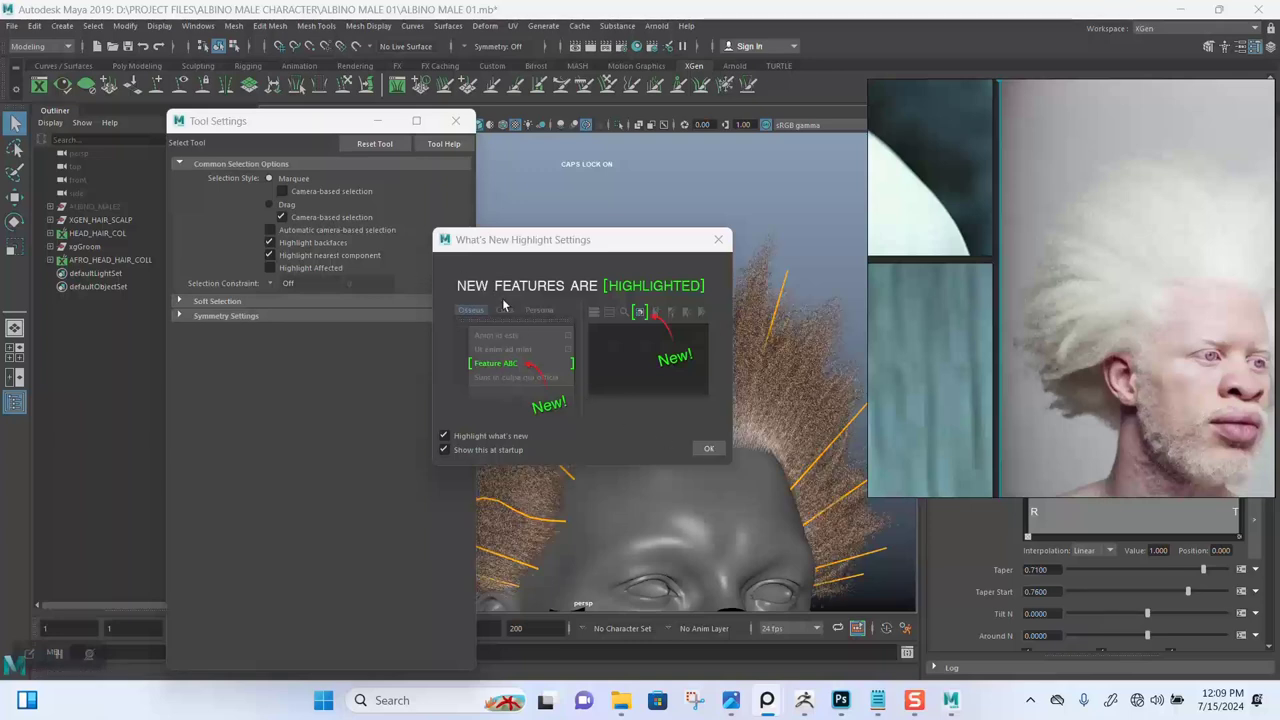
{"action": "left_click", "coordinate": [708, 448]}
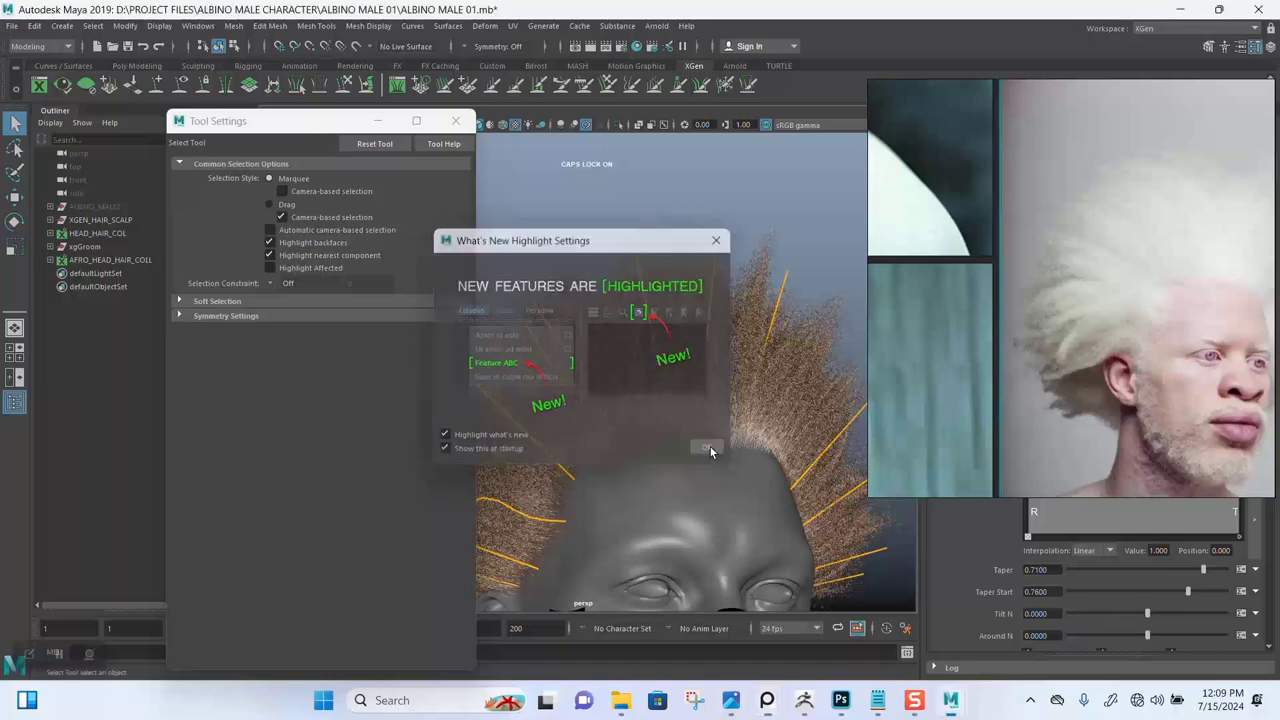
{"action": "left_click", "coordinate": [455, 120]}
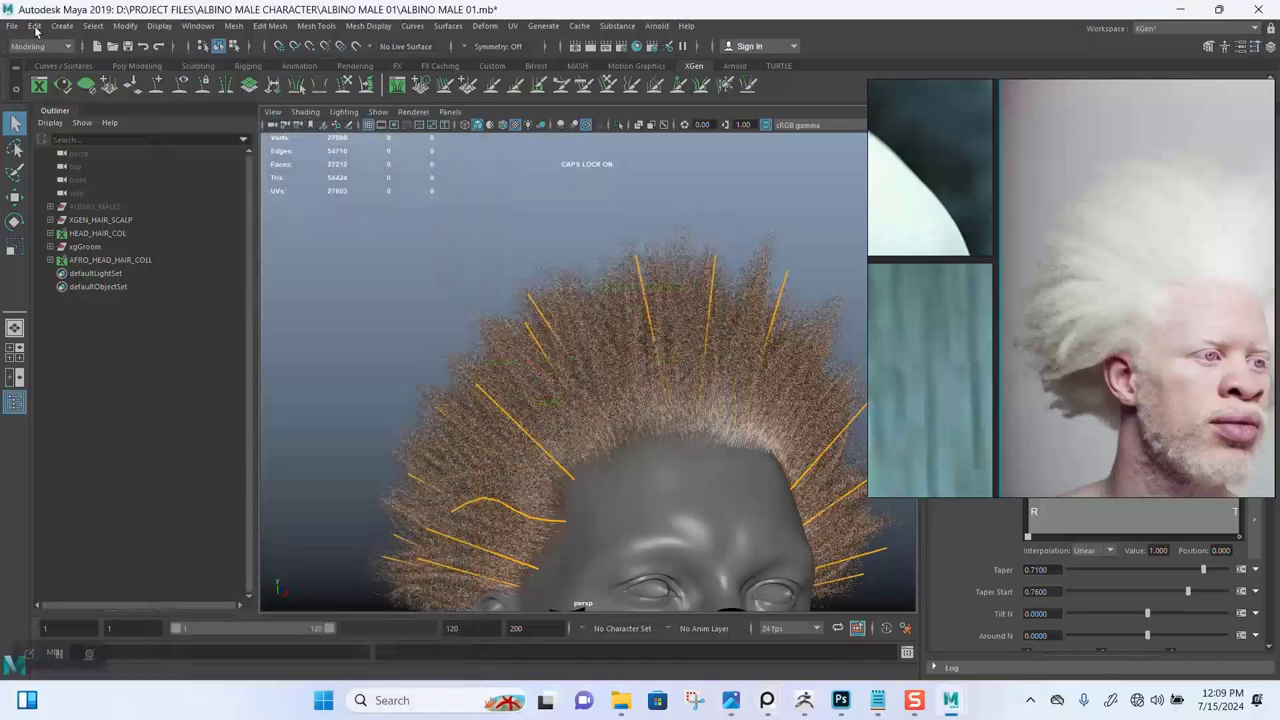
Step: Set the Maya project to the ALBINO MALE folder and move the reference photo clear of the XGen settings
{"action": "left_click", "coordinate": [11, 25]}
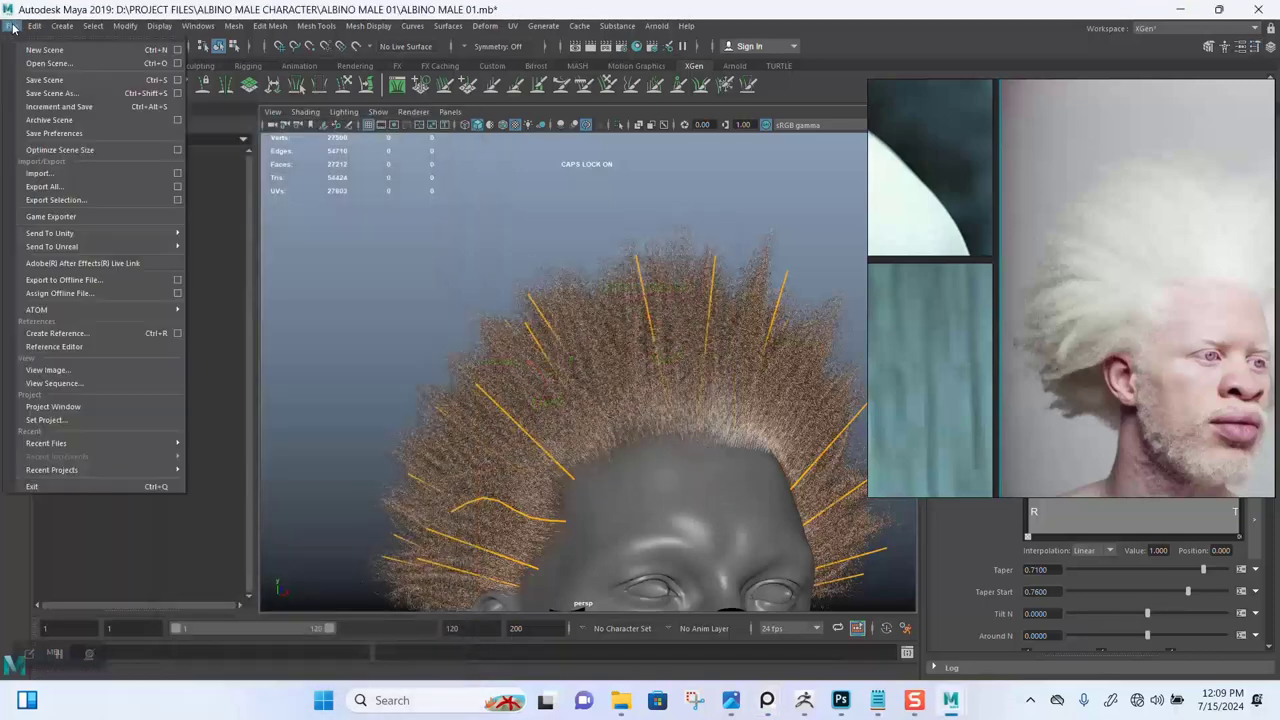
{"action": "left_click", "coordinate": [48, 420]}
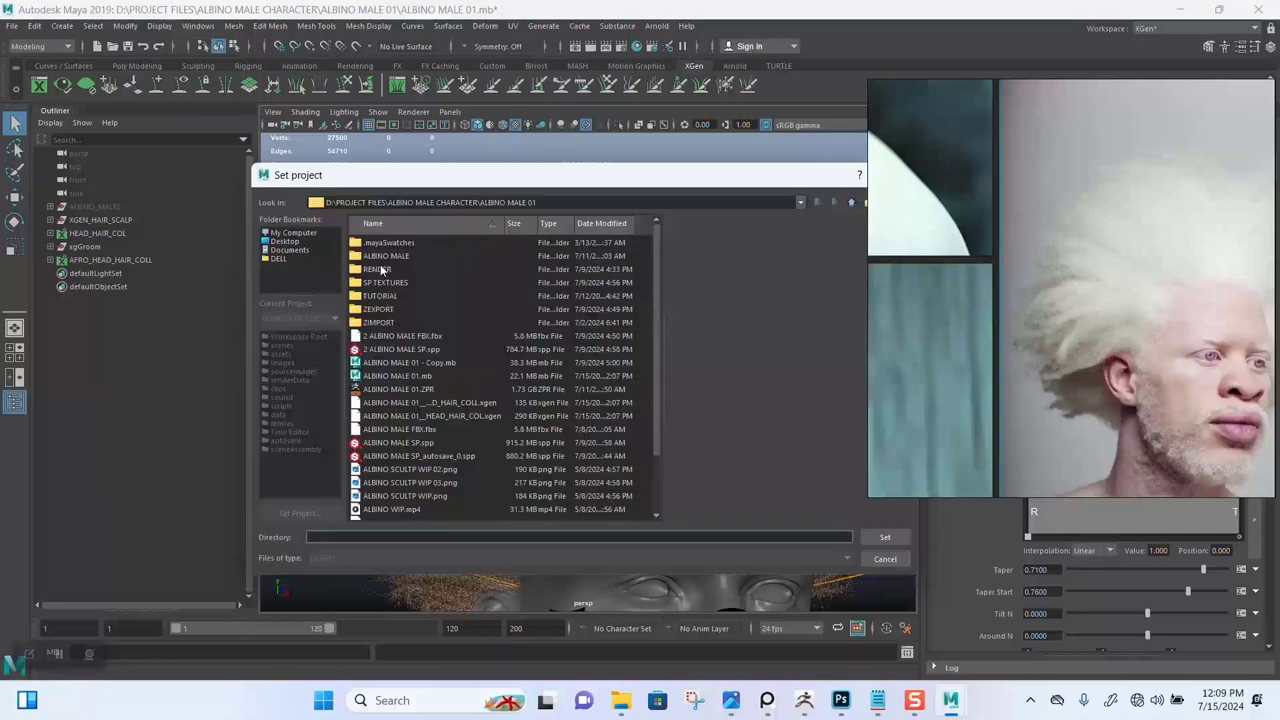
{"action": "left_click", "coordinate": [381, 257]}
{"action": "left_click", "coordinate": [872, 537]}
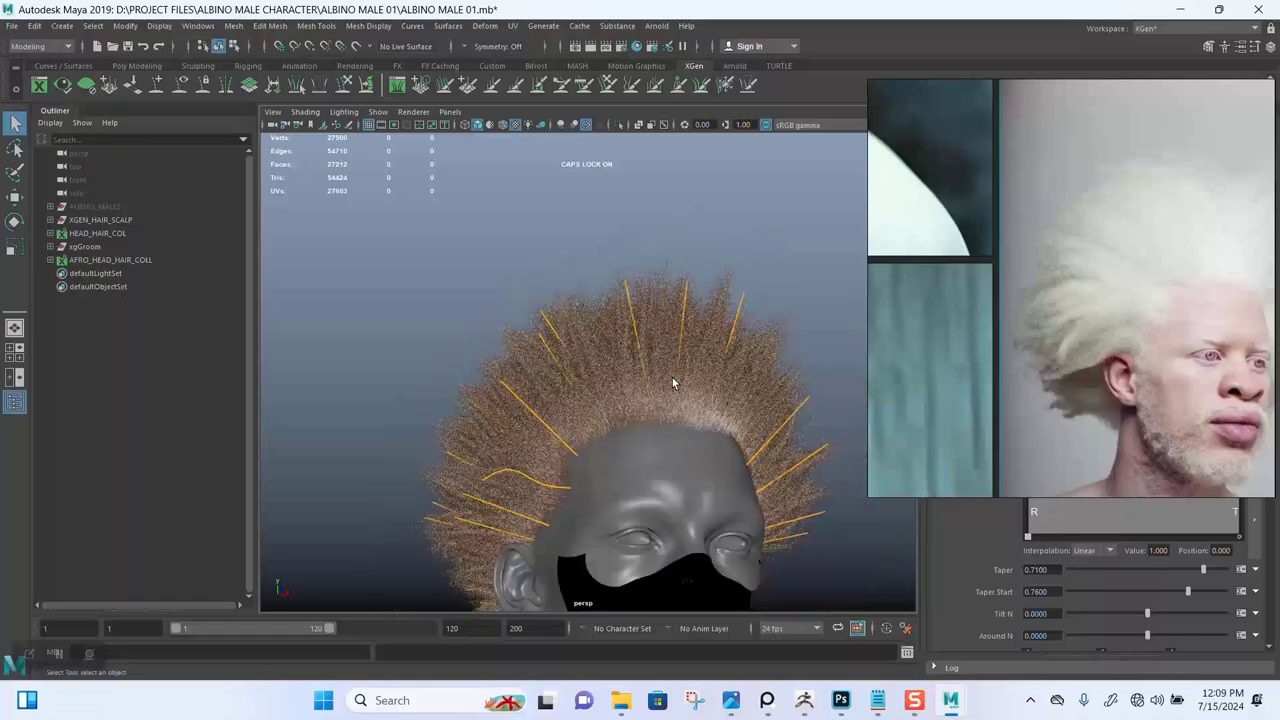
{"action": "left_click_drag", "start_coordinate": [1018, 375], "coordinate": [167, 322]}
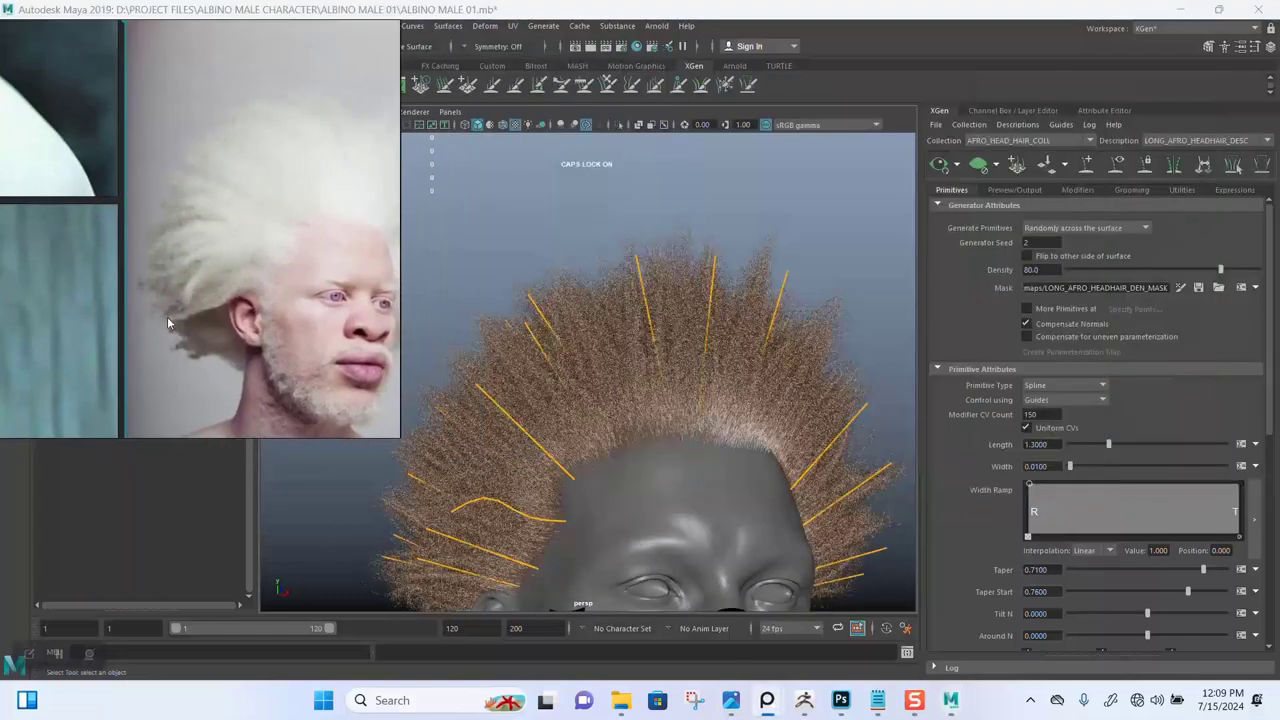
Step: Clear the hair preview and select the long straight guide above the centre of the forehead
{"action": "left_click_drag", "start_coordinate": [760, 386], "coordinate": [699, 370], "text": "alt"}
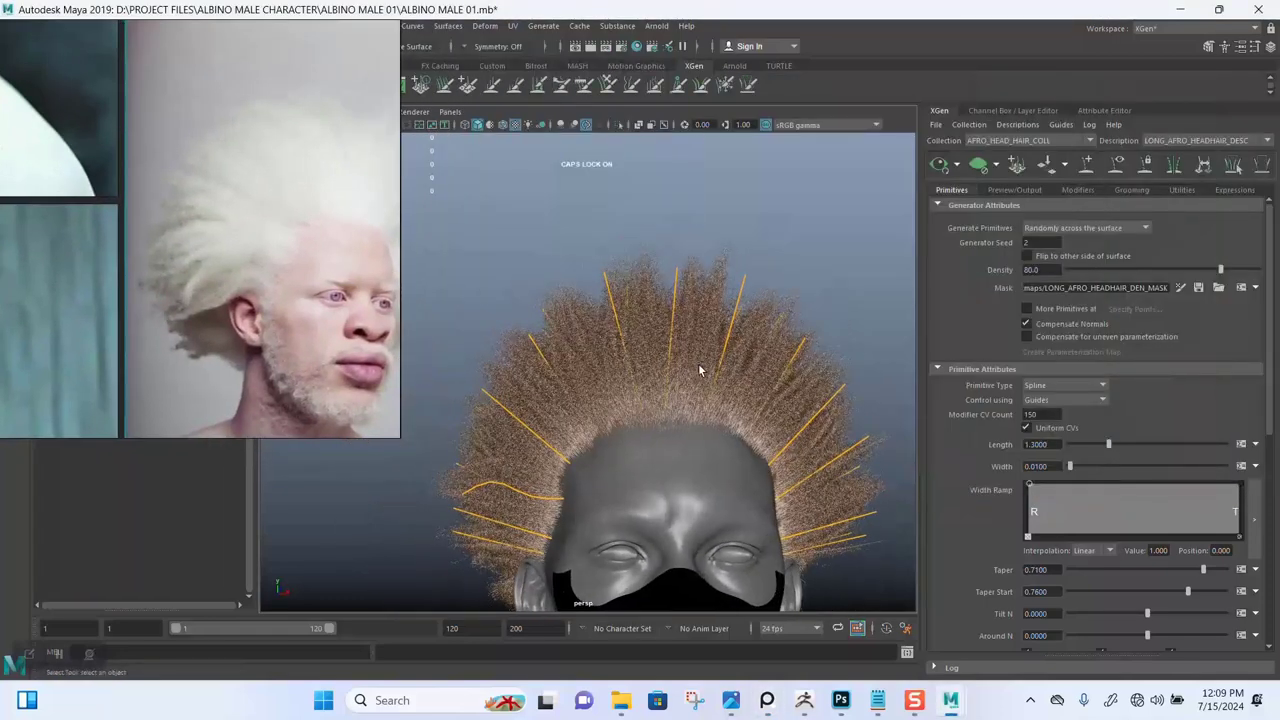
{"action": "left_click", "coordinate": [978, 165]}
{"action": "left_click_drag", "start_coordinate": [640, 380], "coordinate": [636, 337], "text": "alt"}
{"action": "left_click", "coordinate": [636, 337]}
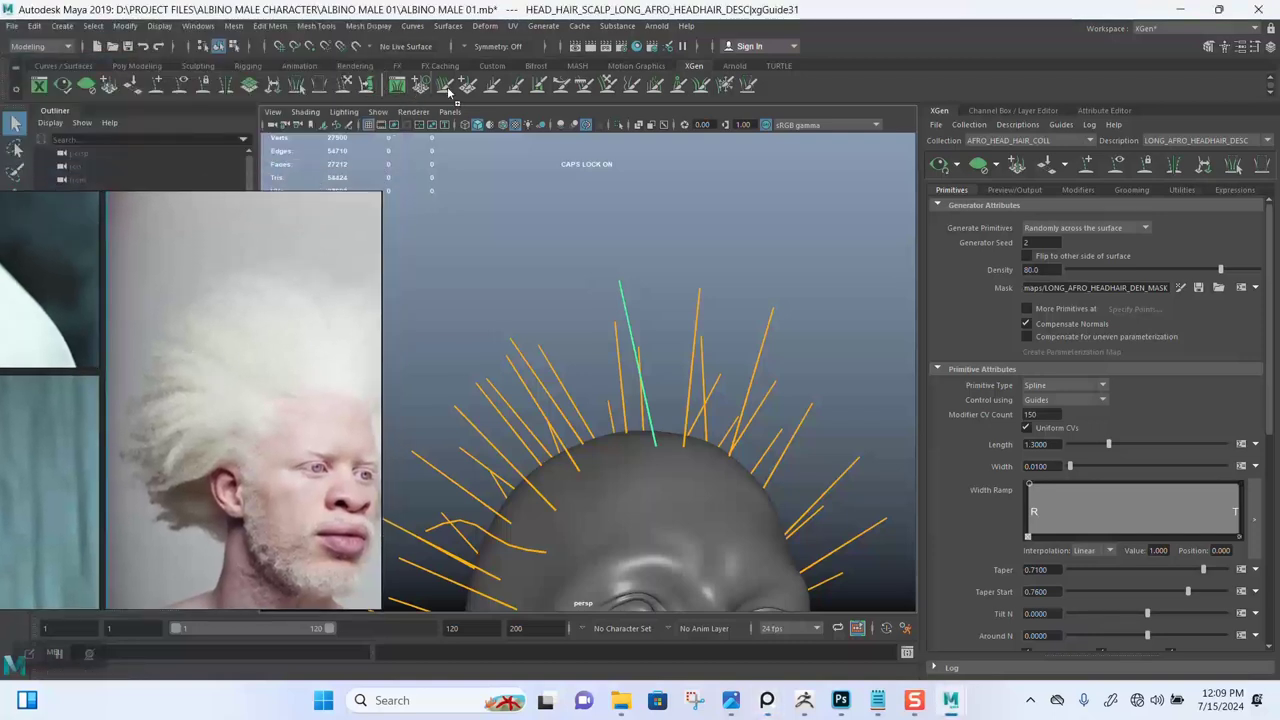
{"action": "left_click", "coordinate": [616, 268]}
{"action": "left_click_drag", "start_coordinate": [617, 266], "coordinate": [462, 243], "text": "alt"}
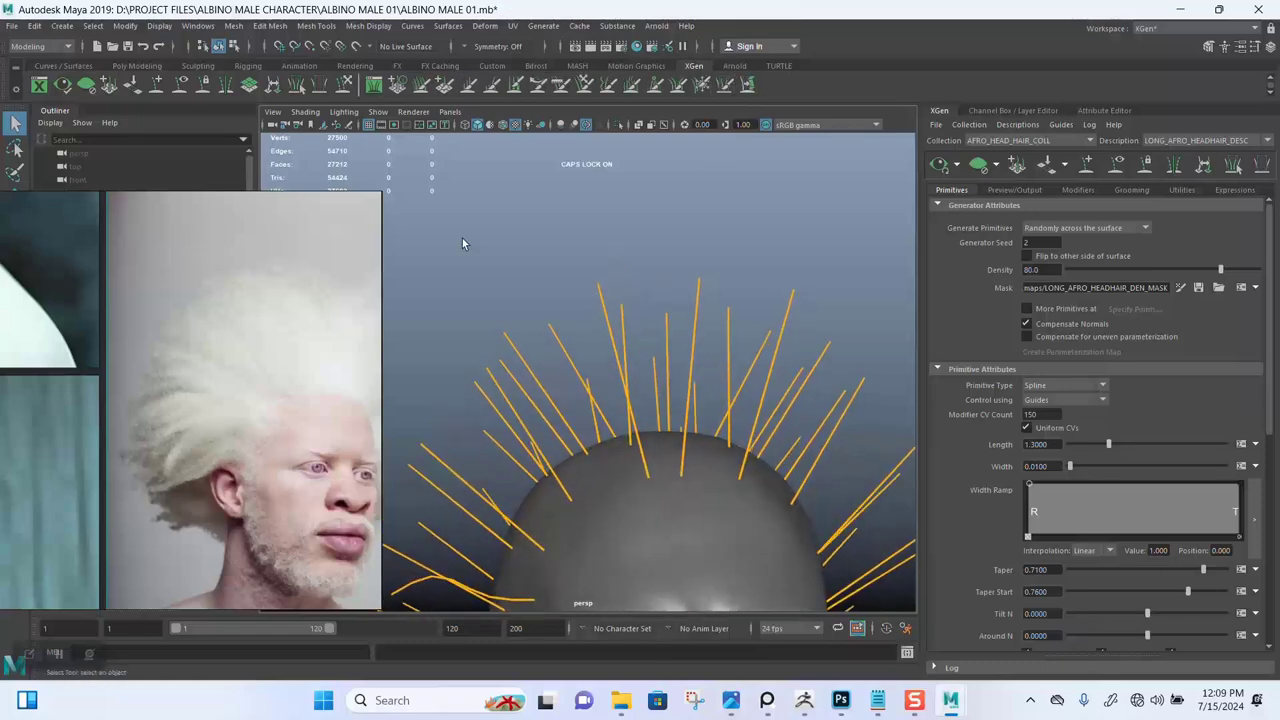
{"action": "mouse_move", "coordinate": [623, 307]}
{"action": "left_mouse_down", "text": "alt"}
{"action": "mouse_move", "coordinate": [597, 266]}
{"action": "mouse_move", "coordinate": [604, 290]}
{"action": "left_mouse_up", "text": "alt"}
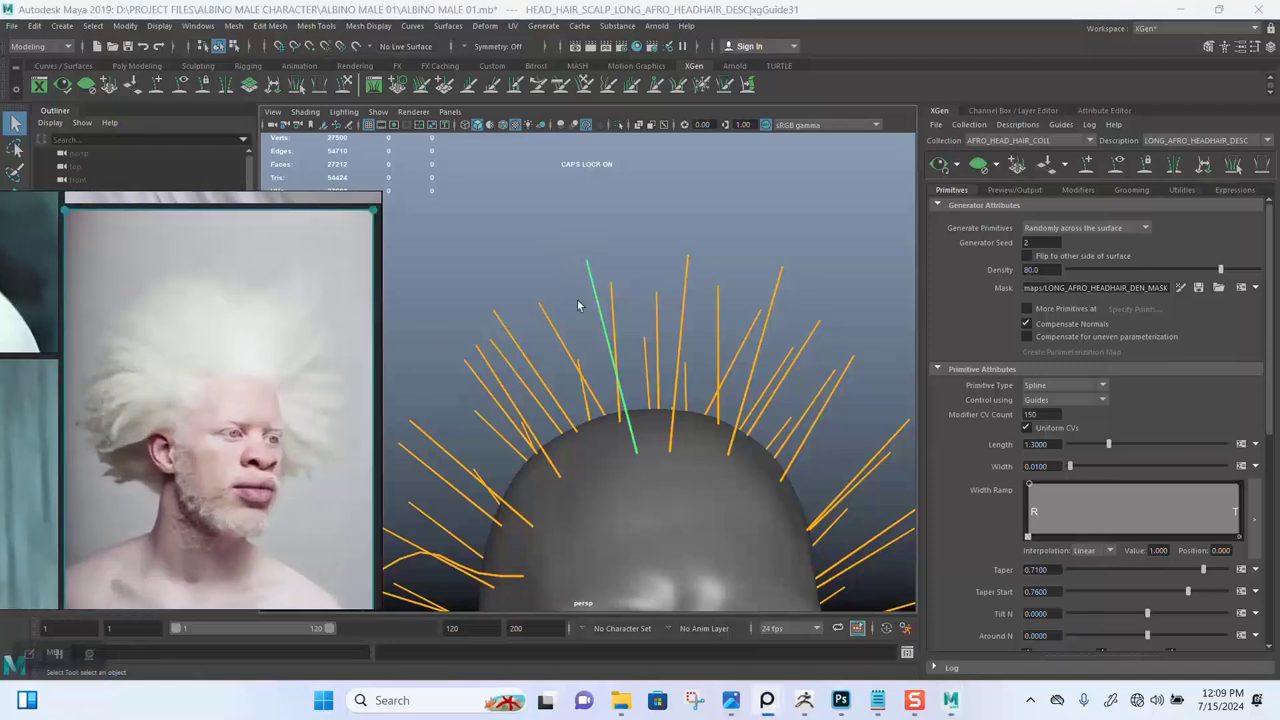
{"action": "left_click_drag", "start_coordinate": [600, 229], "coordinate": [632, 234], "text": "alt"}
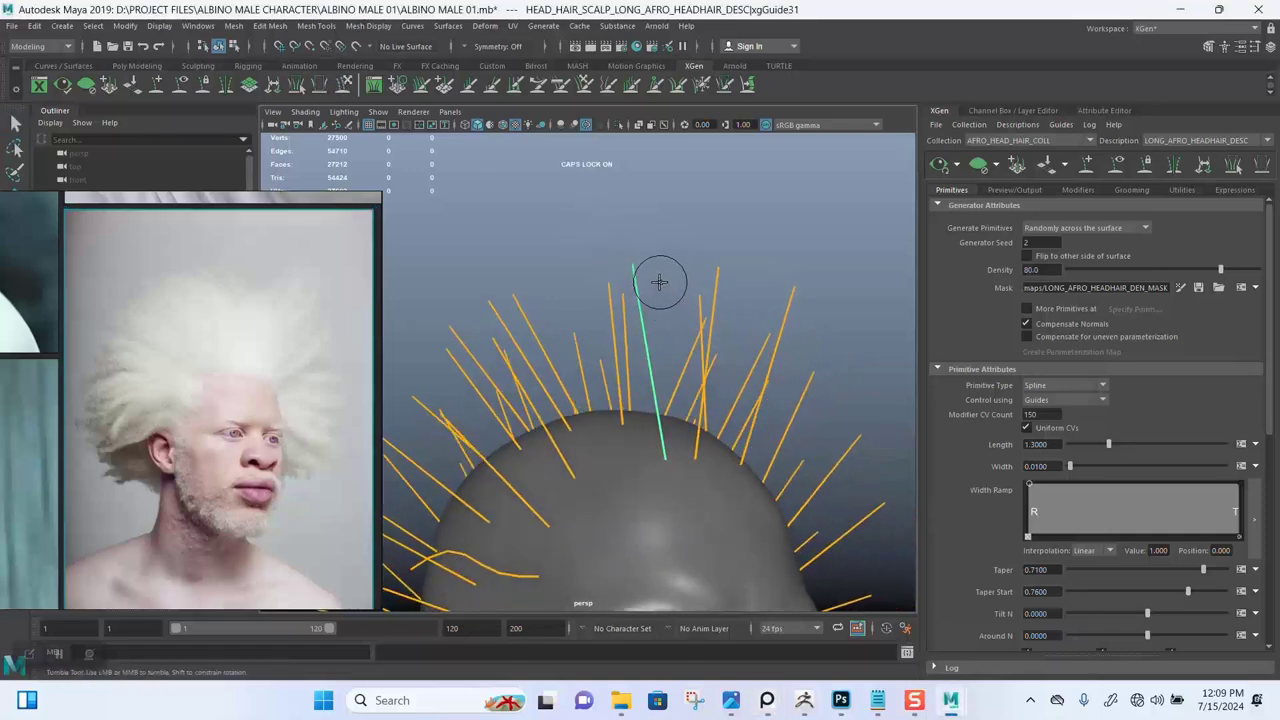
Step: Bend the selected guide above the forehead into a gentle S-curve with the Sculpt Guides tool
{"action": "left_click_drag", "start_coordinate": [671, 269], "coordinate": [720, 251]}
{"action": "mouse_move", "coordinate": [717, 389]}
{"action": "left_mouse_down"}
{"action": "mouse_move", "coordinate": [671, 393]}
{"action": "mouse_move", "coordinate": [760, 331]}
{"action": "mouse_move", "coordinate": [683, 271]}
{"action": "mouse_move", "coordinate": [774, 218]}
{"action": "left_mouse_up"}
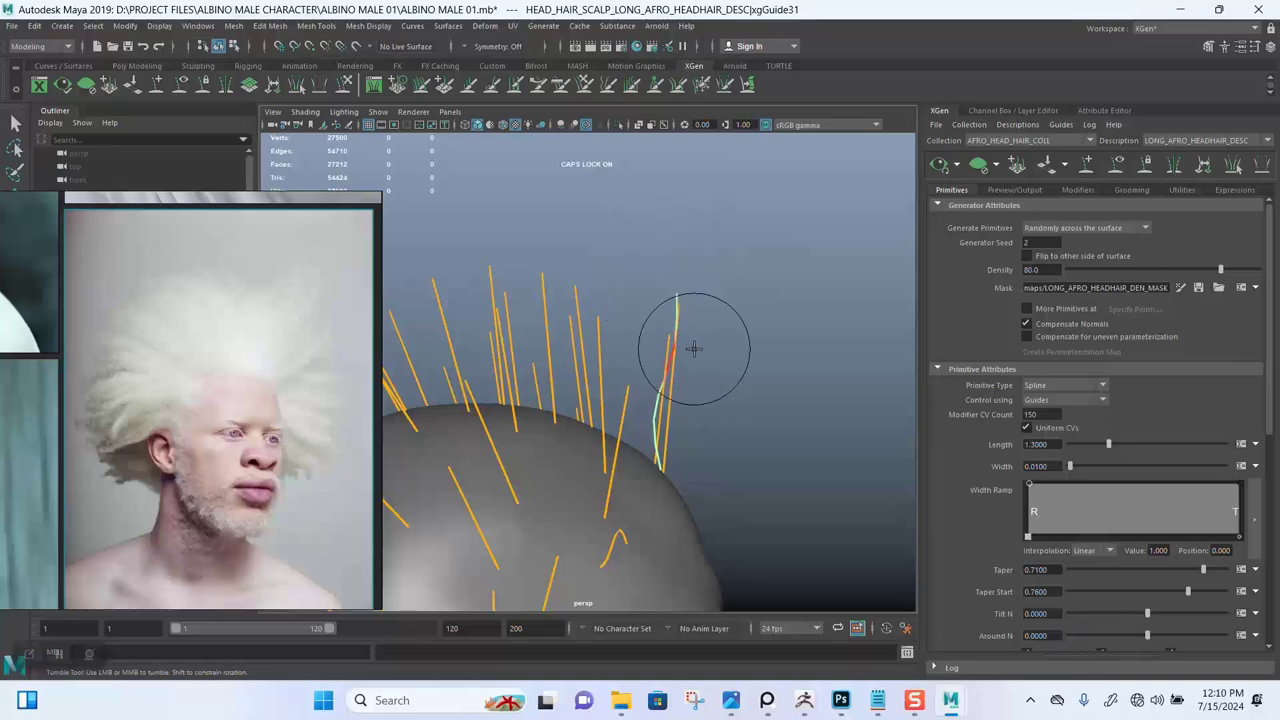
{"action": "mouse_move", "coordinate": [720, 357]}
{"action": "left_mouse_down"}
{"action": "mouse_move", "coordinate": [763, 351]}
{"action": "mouse_move", "coordinate": [657, 317]}
{"action": "mouse_move", "coordinate": [688, 294]}
{"action": "left_mouse_up"}
{"action": "key", "text": "q"}
{"action": "left_click_drag", "start_coordinate": [622, 244], "coordinate": [606, 257], "text": "alt"}
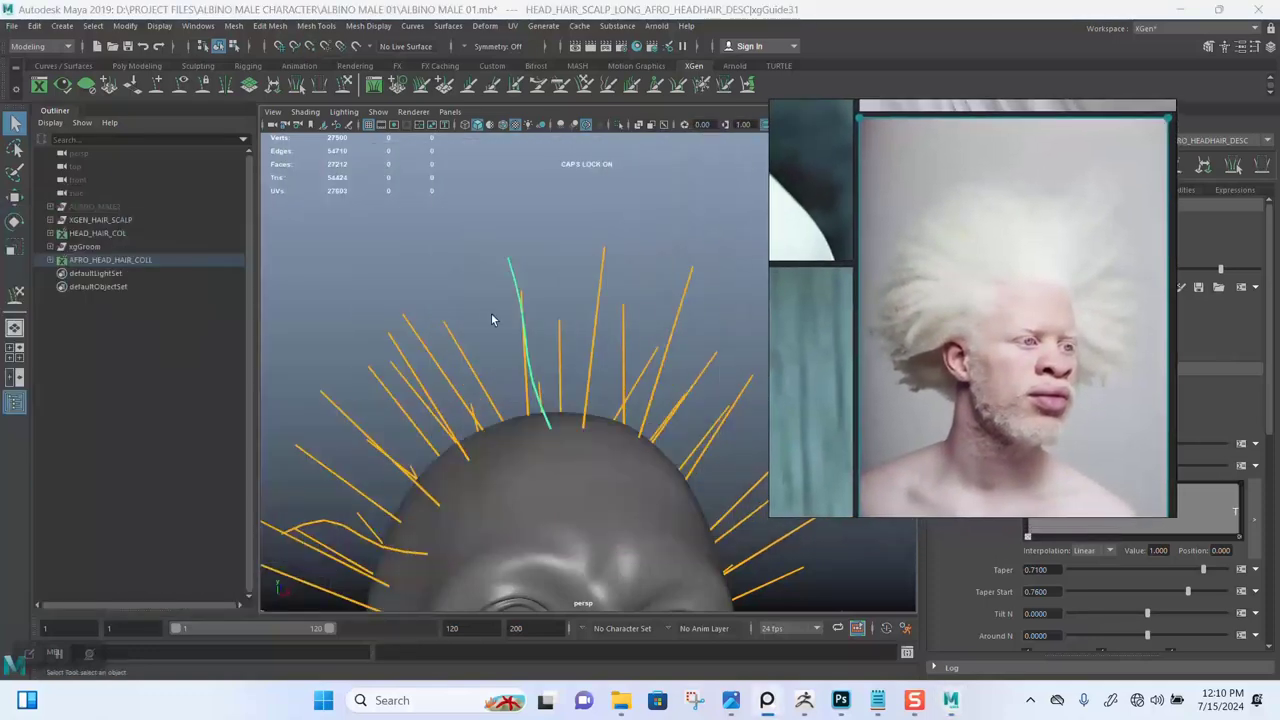
{"action": "left_click_drag", "start_coordinate": [460, 262], "coordinate": [381, 259], "text": "alt"}
Step: Show the curved guide's control vertices, save the scene, and return to whole-guide selection
{"action": "key", "text": "b"}
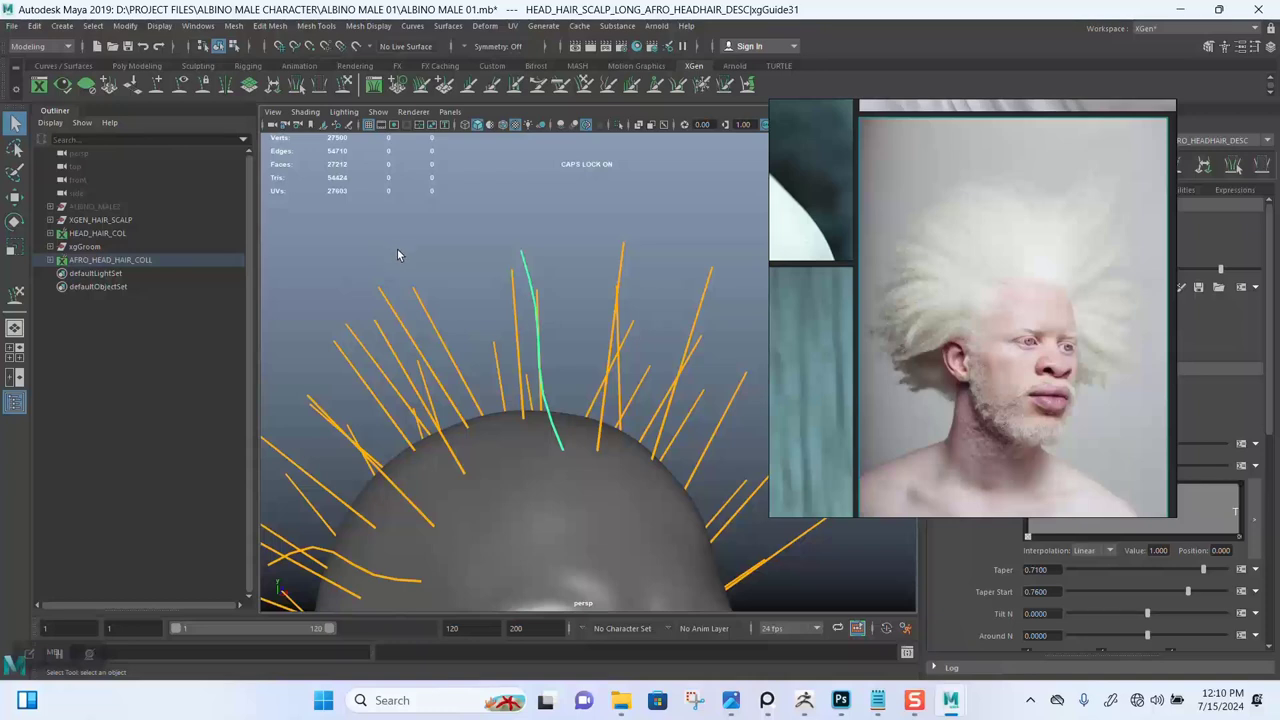
{"action": "left_click", "coordinate": [15, 172]}
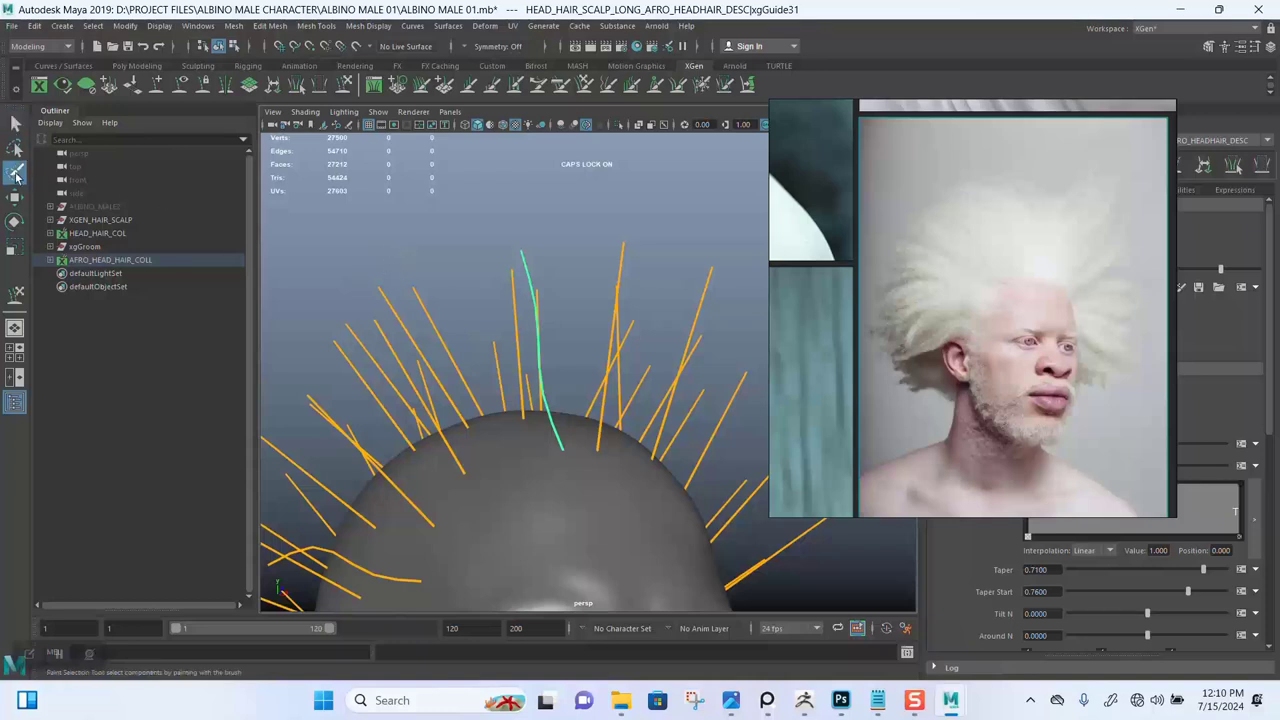
{"action": "left_click", "coordinate": [15, 122]}
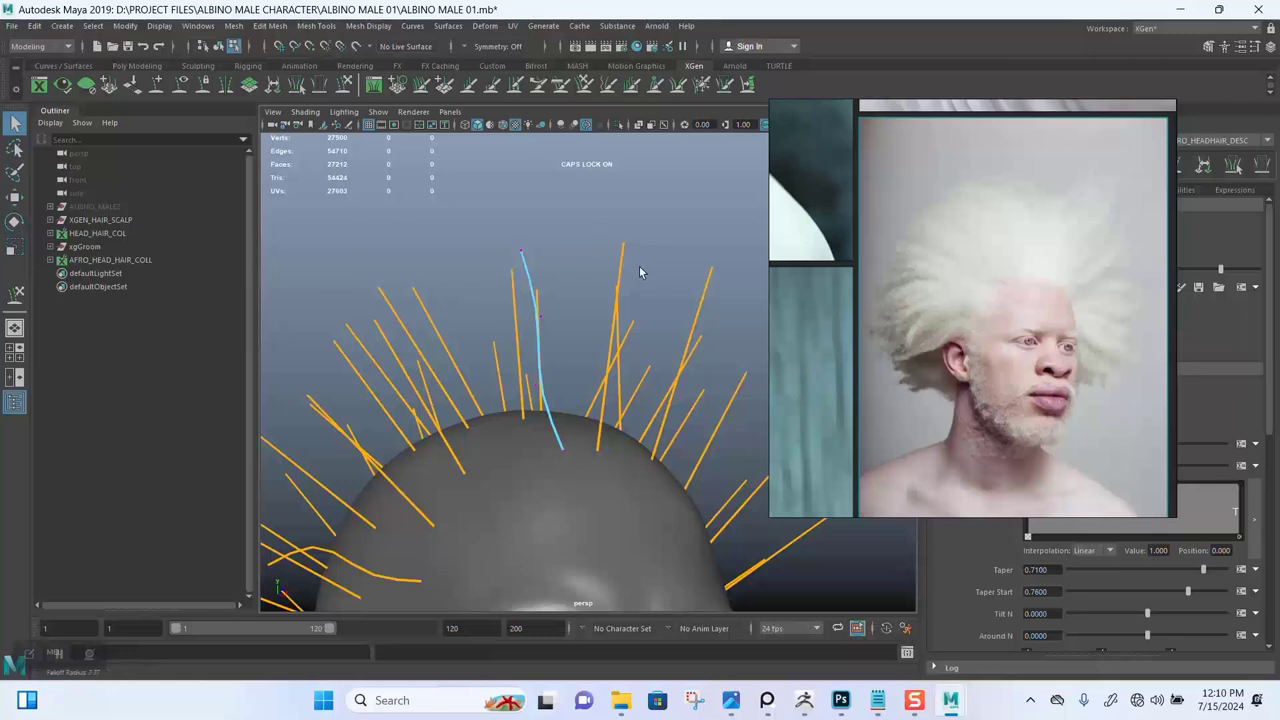
{"action": "key", "text": "ctrl+s"}
{"action": "left_click_drag", "start_coordinate": [614, 257], "coordinate": [529, 232], "text": "alt"}
{"action": "right_click_drag", "start_coordinate": [533, 228], "coordinate": [578, 226]}
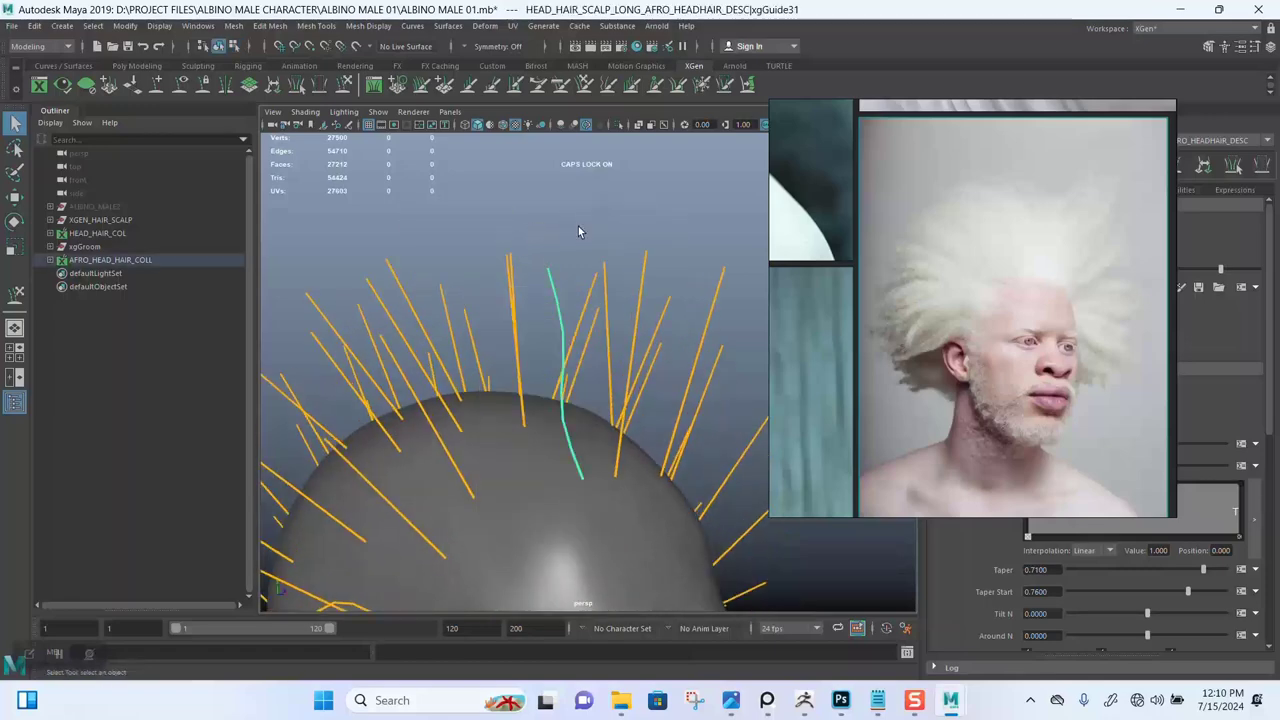
Step: Inspect the curved guide above the forehead from several angles and save the scene
{"action": "left_click_drag", "start_coordinate": [598, 246], "coordinate": [588, 279], "text": "alt"}
{"action": "key", "text": "b"}
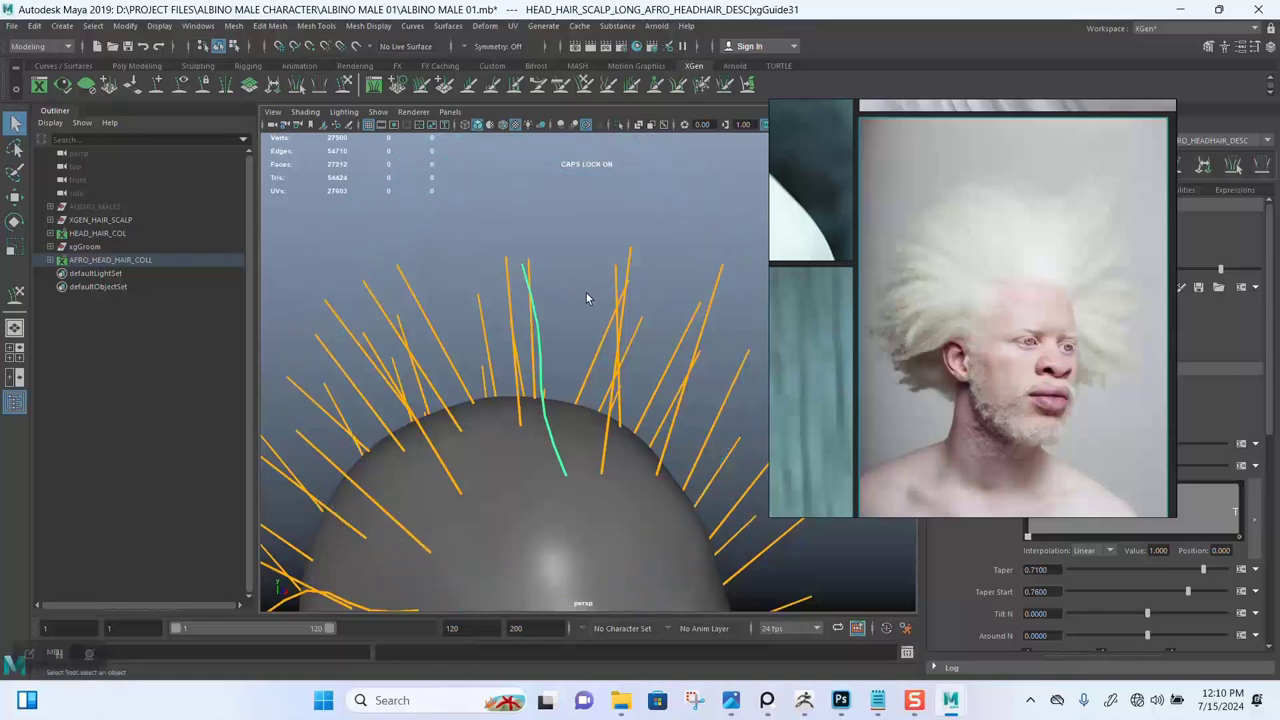
{"action": "mouse_move", "coordinate": [562, 294]}
{"action": "left_mouse_down", "text": "alt"}
{"action": "mouse_move", "coordinate": [591, 265]}
{"action": "mouse_move", "coordinate": [654, 277]}
{"action": "mouse_move", "coordinate": [629, 286]}
{"action": "mouse_move", "coordinate": [549, 223]}
{"action": "mouse_move", "coordinate": [571, 206]}
{"action": "left_mouse_up", "text": "alt"}
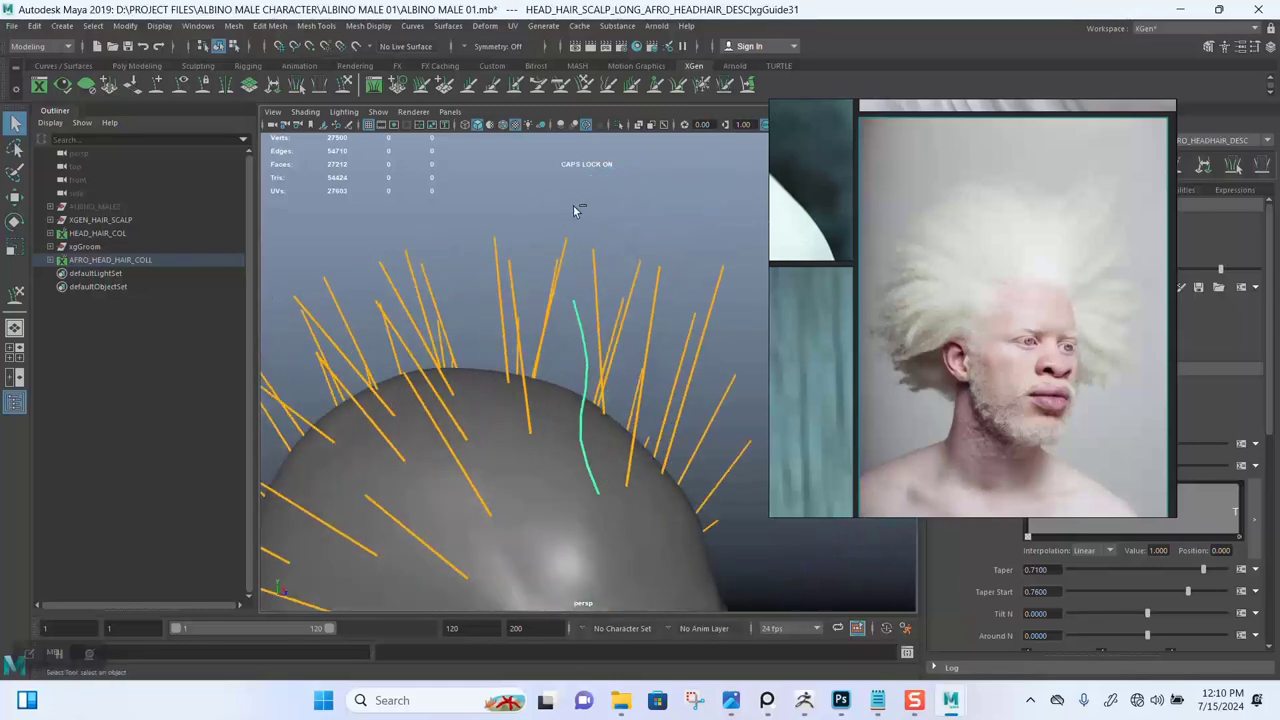
{"action": "key", "text": "ctrl+s"}
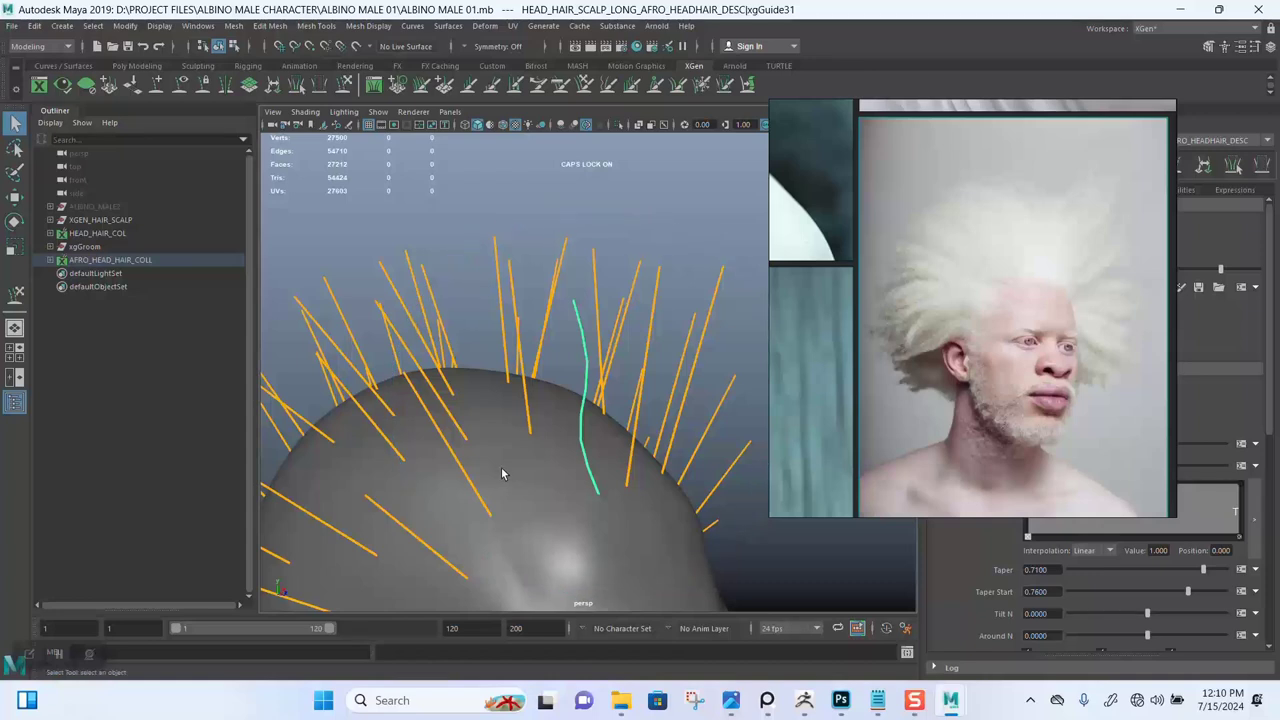
Step: Check the Select tool's settings and return the curved guide to Object Mode
{"action": "double_click", "coordinate": [14, 126]}
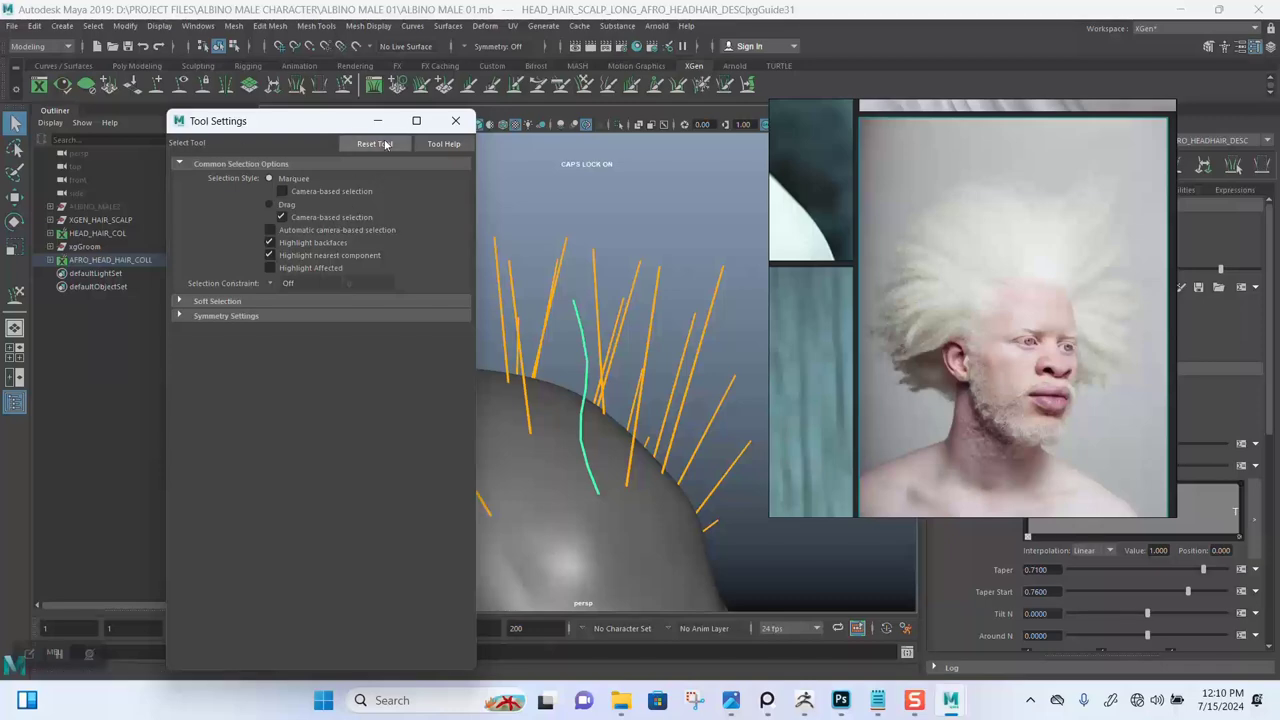
{"action": "left_click", "coordinate": [455, 120]}
{"action": "key", "text": "b"}
{"action": "key", "text": "b"}
{"action": "left_click_drag", "start_coordinate": [576, 262], "coordinate": [574, 259]}
{"action": "right_click", "coordinate": [571, 257]}
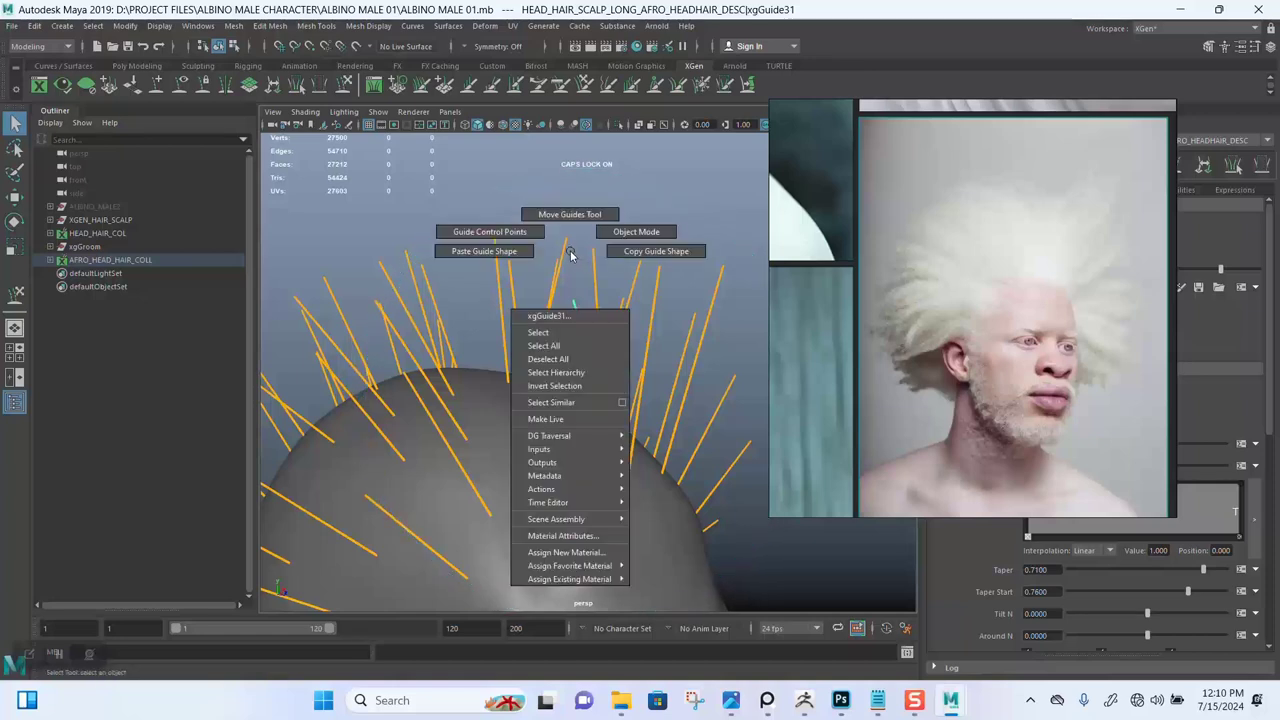
{"action": "right_click_drag", "start_coordinate": [571, 253], "coordinate": [612, 236]}
{"action": "key", "text": "b"}
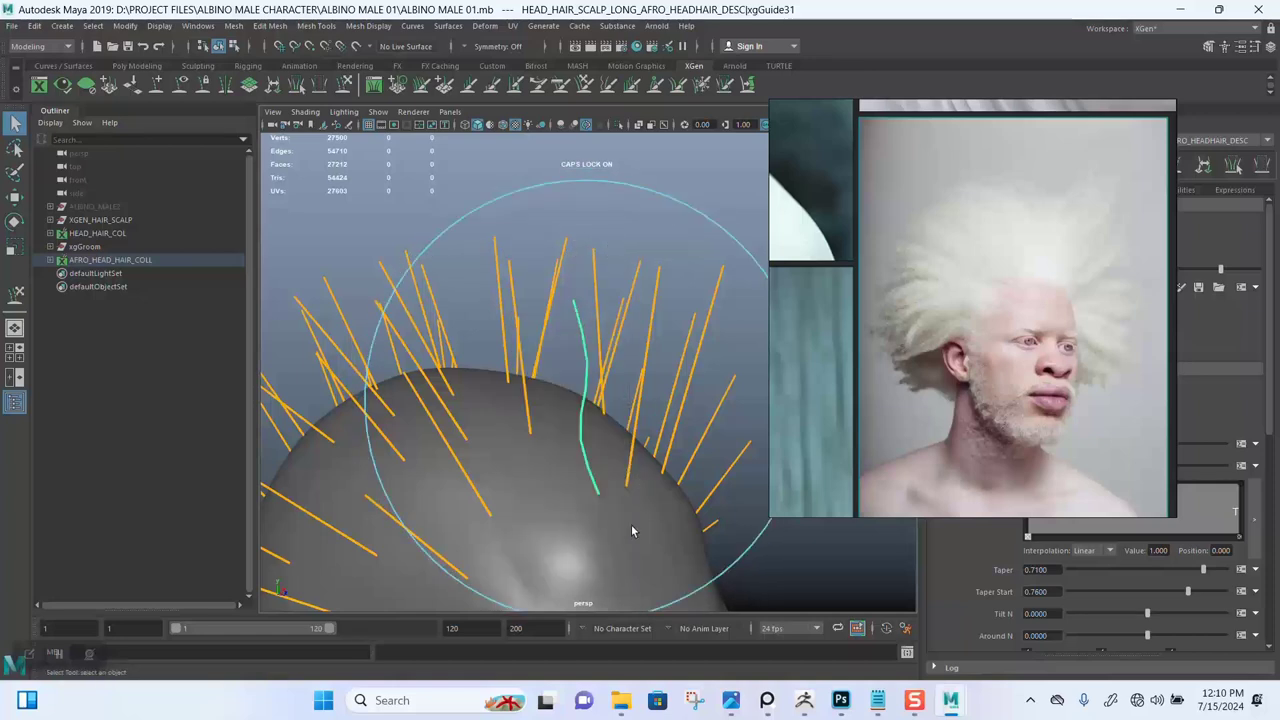
{"action": "left_click_drag", "start_coordinate": [545, 406], "coordinate": [397, 290], "text": "alt"}
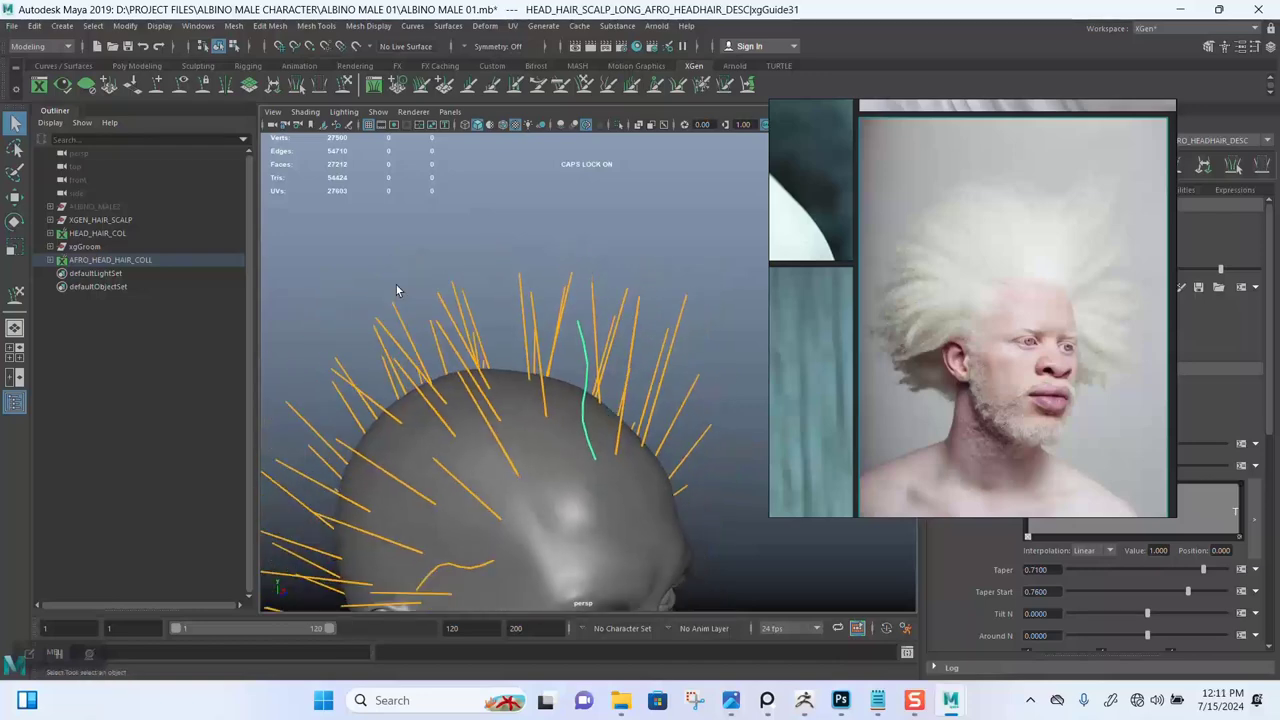
Step: Select the XGEN_HAIR_SCALP mesh, reduce the soft selection falloff radius, and clear the selection
{"action": "left_click", "coordinate": [100, 220]}
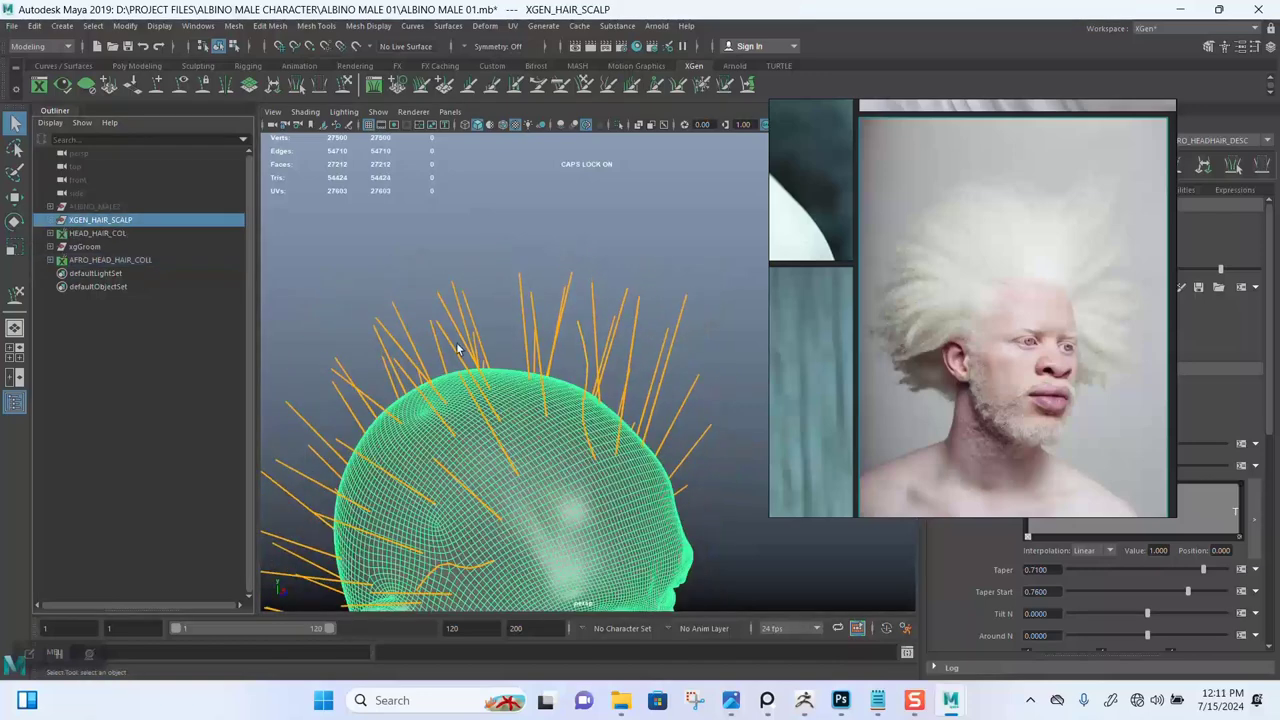
{"action": "right_click_drag", "start_coordinate": [538, 490], "coordinate": [580, 312]}
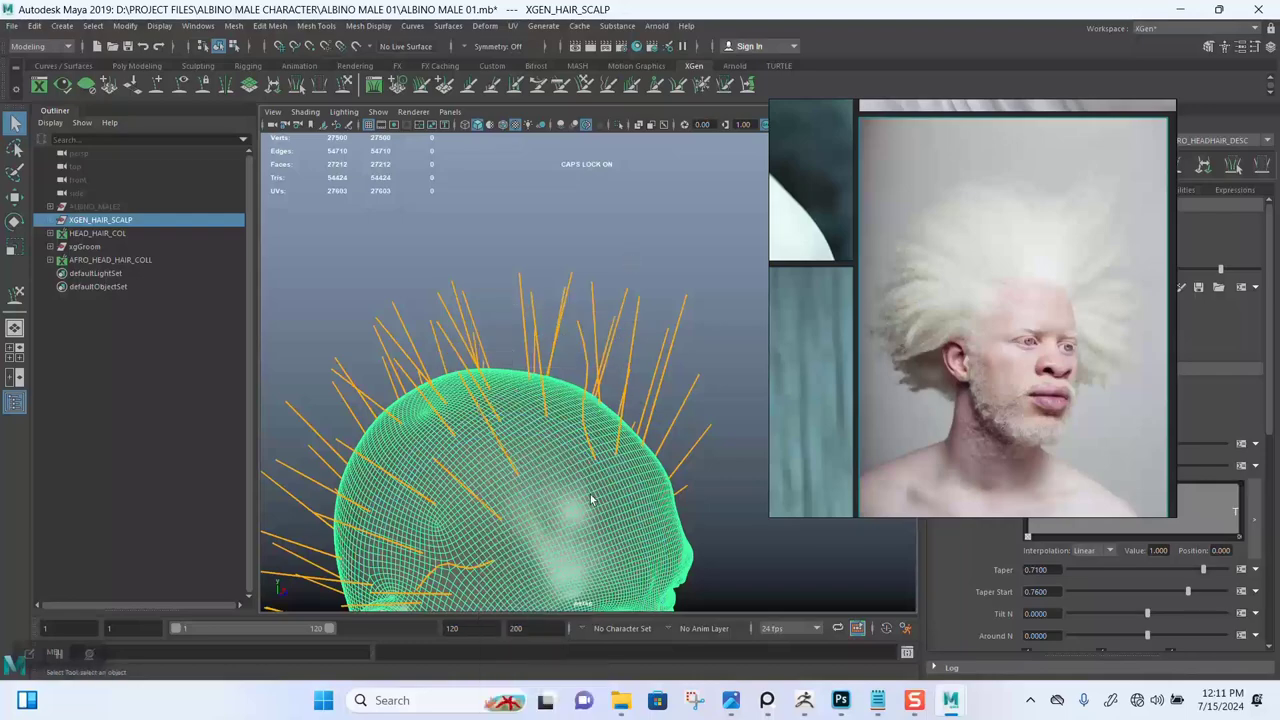
{"action": "middle_click_drag", "start_coordinate": [560, 452], "coordinate": [557, 363], "text": "alt"}
{"action": "right_click_drag", "start_coordinate": [557, 363], "coordinate": [553, 446], "text": "alt"}
{"action": "left_click_drag", "start_coordinate": [553, 446], "coordinate": [486, 449], "text": "alt"}
{"action": "right_click_drag", "start_coordinate": [486, 449], "coordinate": [434, 434], "text": "alt"}
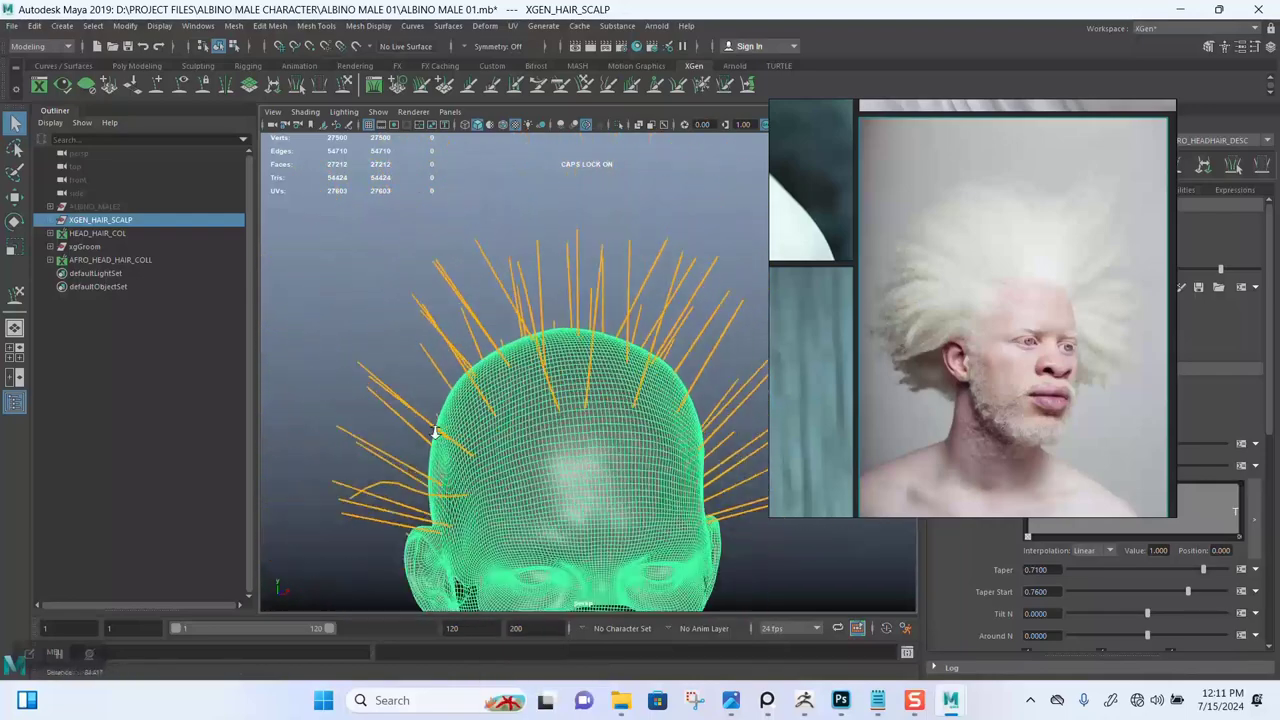
{"action": "left_click_drag", "start_coordinate": [434, 434], "coordinate": [492, 432], "text": "alt"}
{"action": "scroll", "coordinate": [463, 260], "scroll_direction": "up", "scroll_amount": 2}
{"action": "key", "text": "b"}
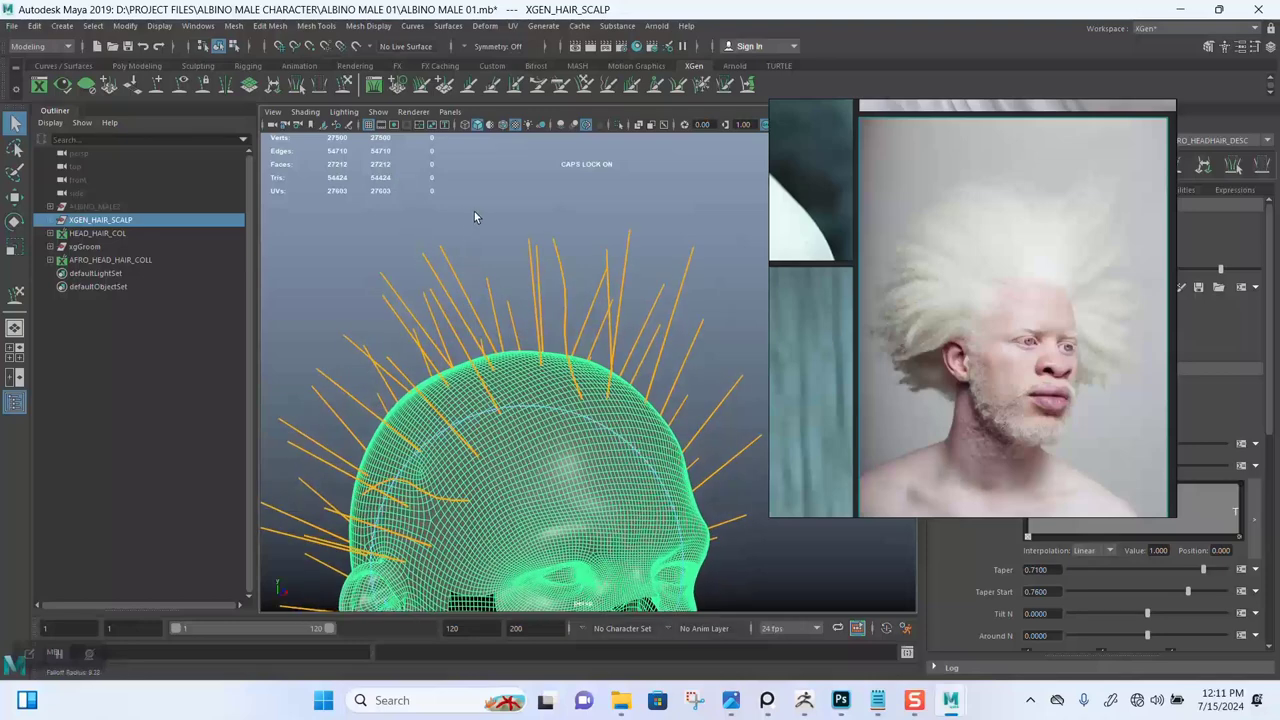
{"action": "left_click_drag", "start_coordinate": [474, 211], "coordinate": [453, 255]}
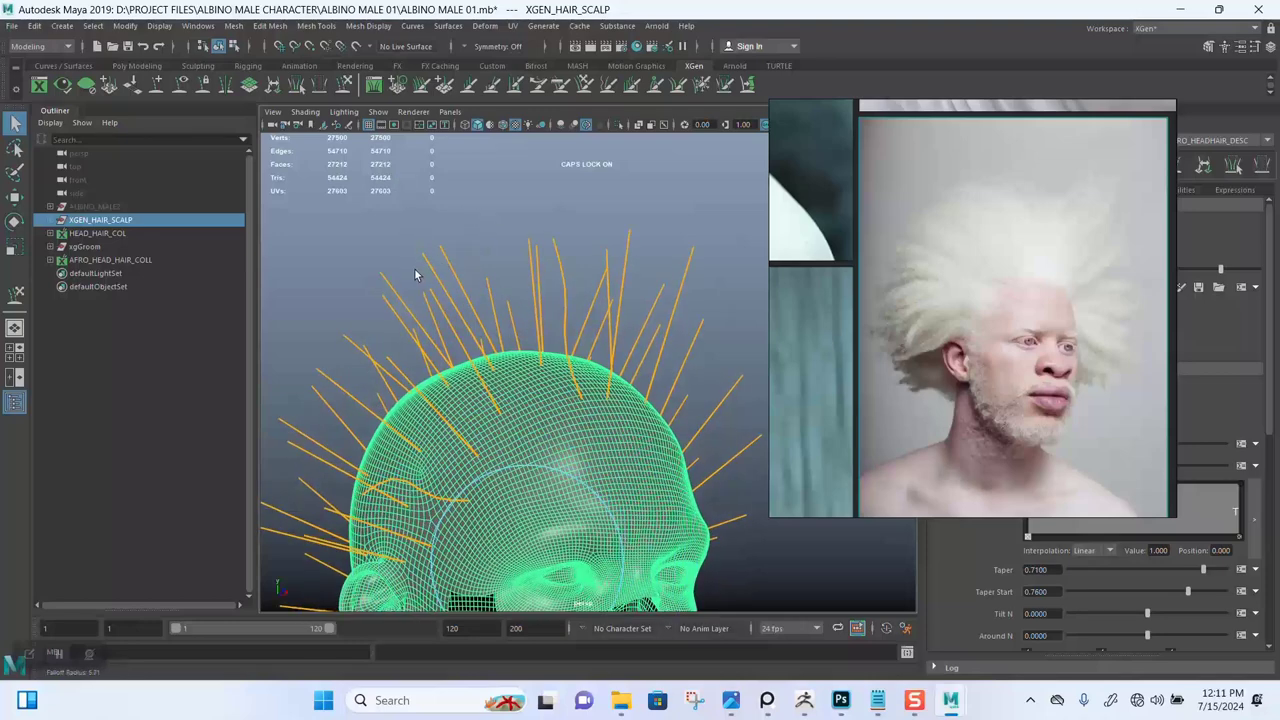
{"action": "key", "text": "q"}
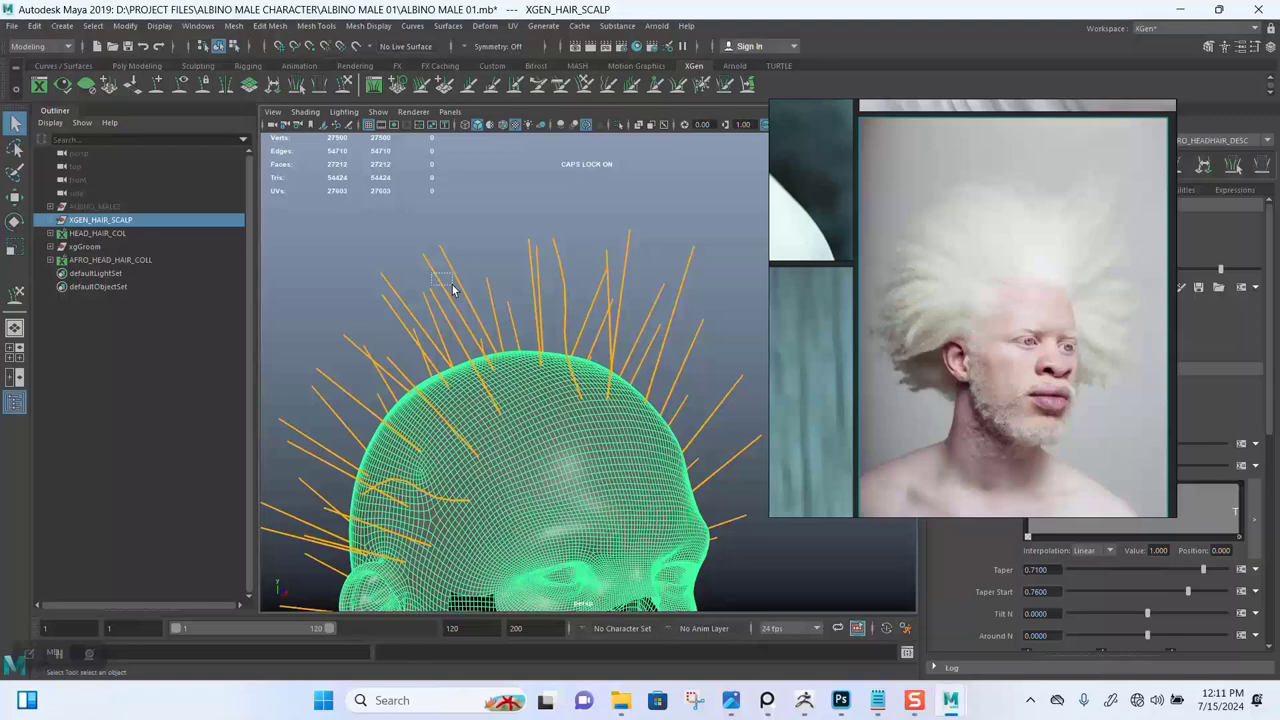
{"action": "left_click_drag", "start_coordinate": [452, 289], "coordinate": [469, 300]}
{"action": "left_click", "coordinate": [512, 271]}
Step: Bend the straight front guide beside the already curved one into an S-curve with the Sculpt Guides tool
{"action": "middle_click_drag", "start_coordinate": [512, 271], "coordinate": [500, 286], "text": "alt"}
{"action": "left_click_drag", "start_coordinate": [511, 300], "coordinate": [540, 345], "text": "alt"}
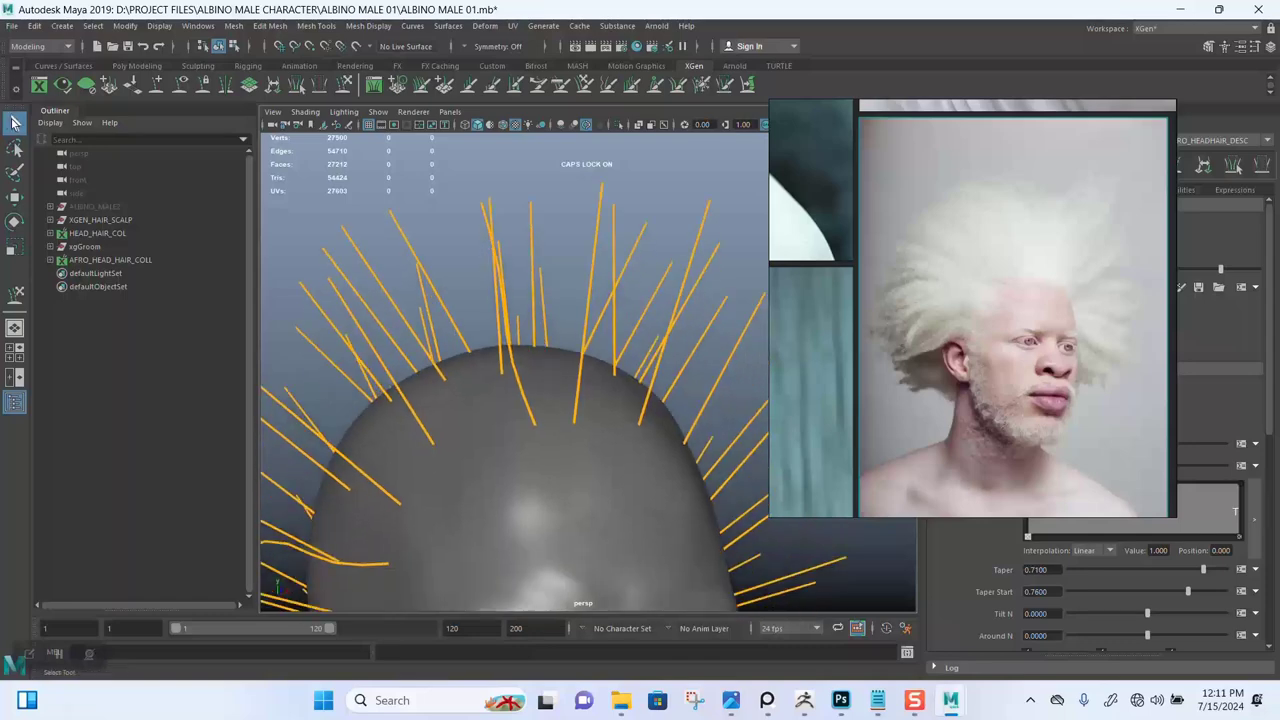
{"action": "left_click_drag", "start_coordinate": [420, 195], "coordinate": [571, 263], "text": "alt"}
{"action": "left_click", "coordinate": [590, 270]}
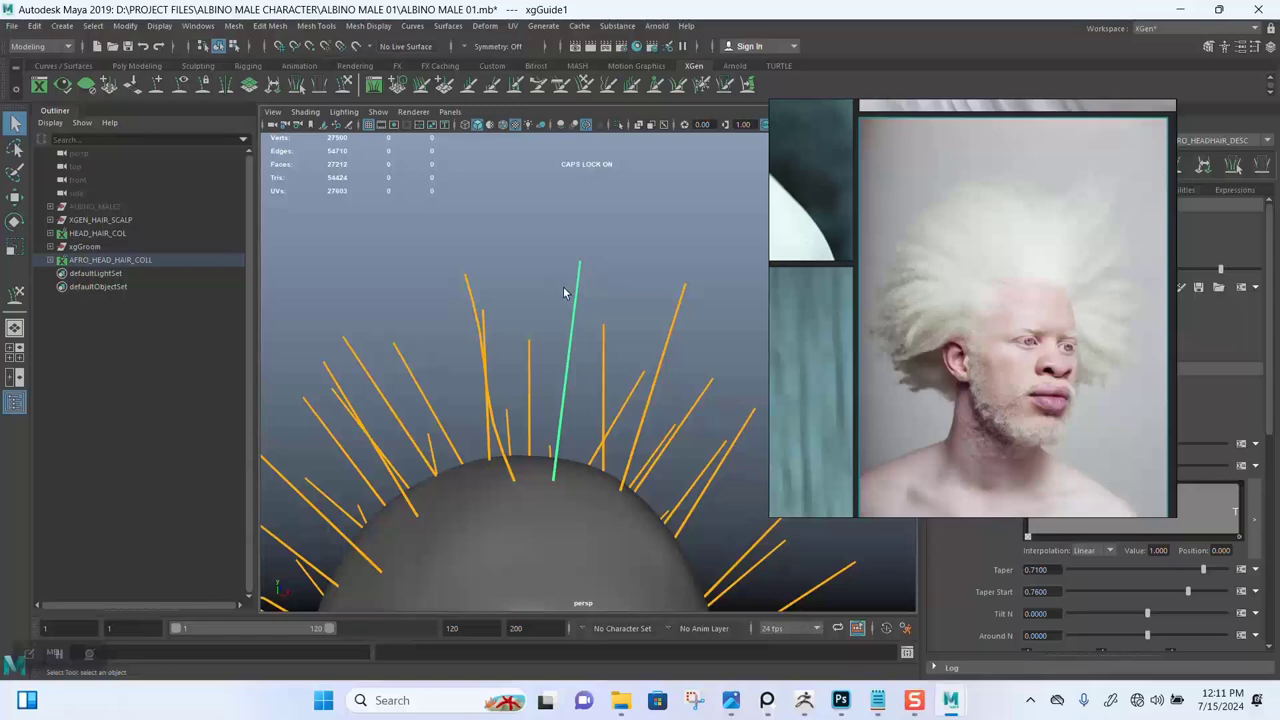
{"action": "left_click", "coordinate": [345, 85]}
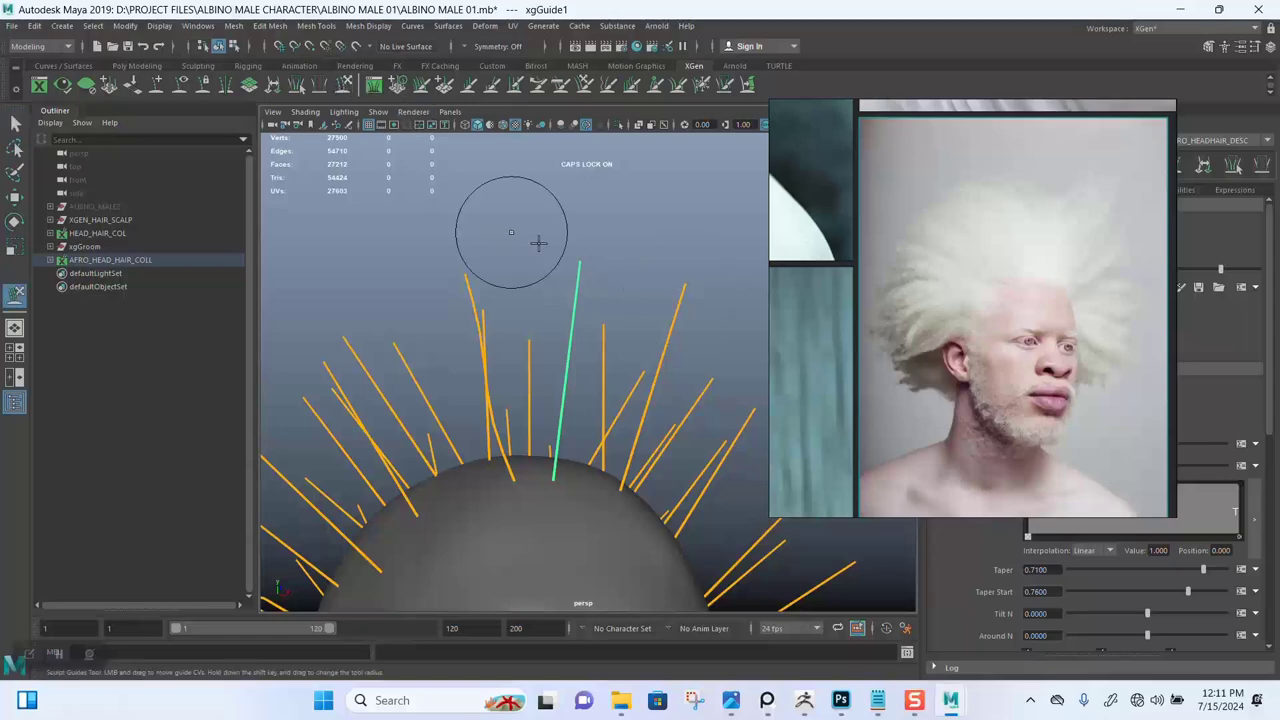
{"action": "left_click_drag", "start_coordinate": [551, 366], "coordinate": [531, 303], "text": "alt"}
{"action": "middle_click_drag", "start_coordinate": [568, 298], "coordinate": [563, 289], "text": "alt"}
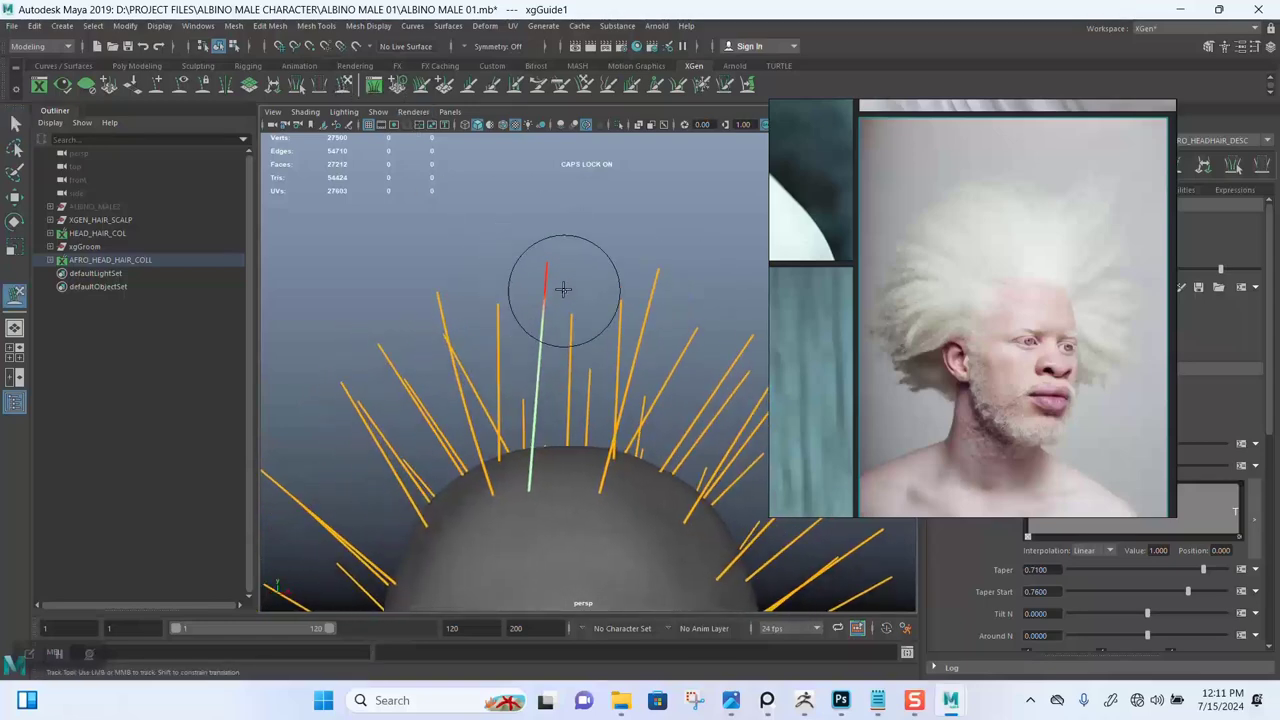
{"action": "left_click_drag", "start_coordinate": [546, 376], "coordinate": [550, 397]}
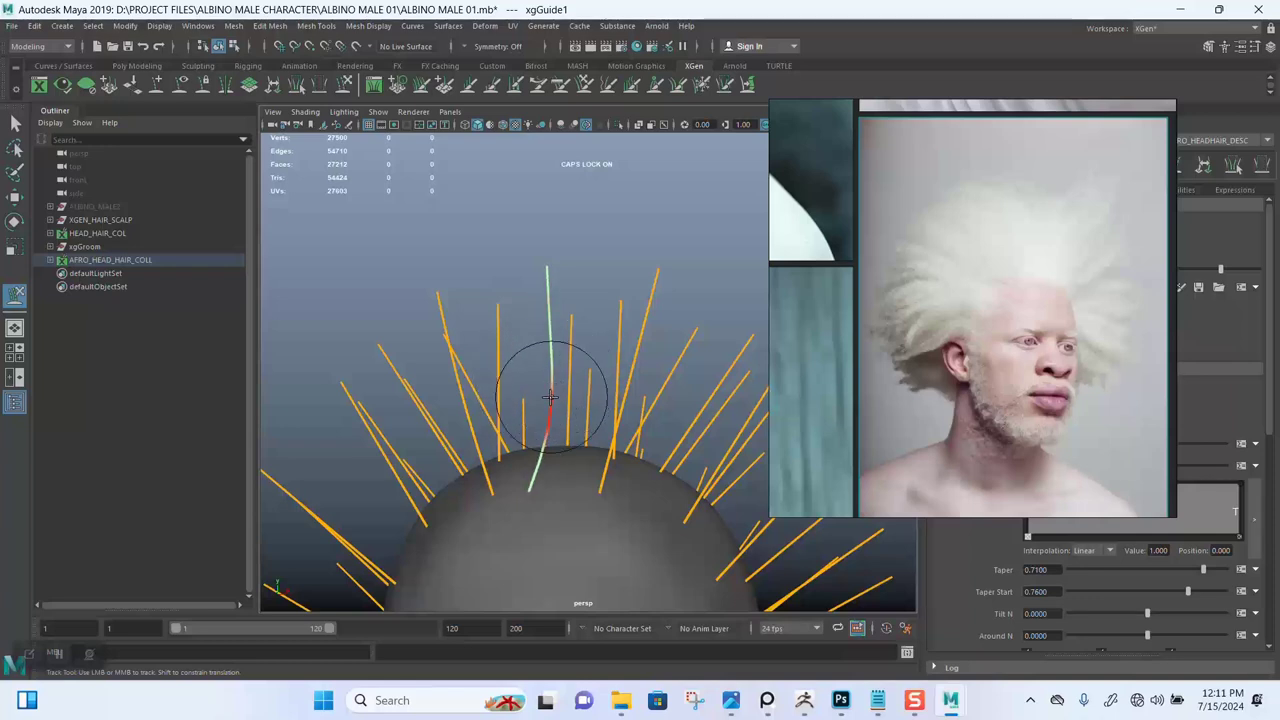
{"action": "mouse_move", "coordinate": [546, 350]}
{"action": "left_mouse_down"}
{"action": "mouse_move", "coordinate": [523, 346]}
{"action": "mouse_move", "coordinate": [527, 334]}
{"action": "left_mouse_up"}
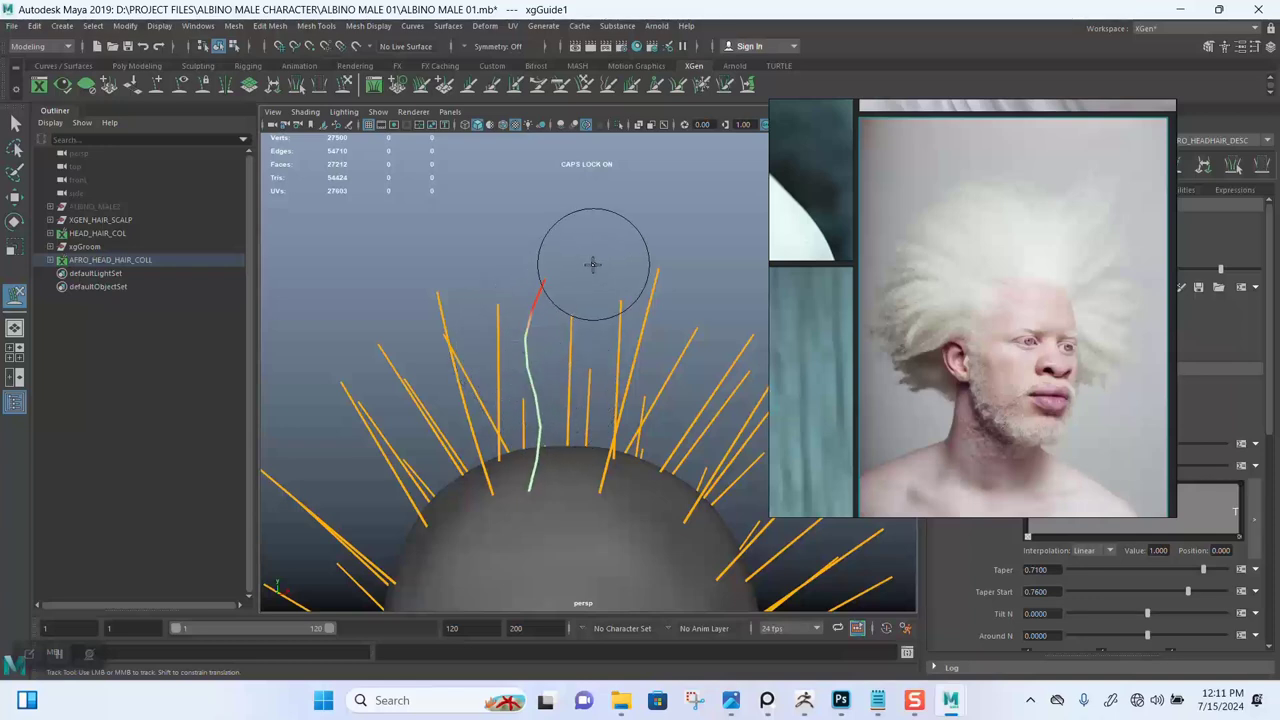
{"action": "middle_click_drag", "start_coordinate": [614, 227], "coordinate": [559, 216], "text": "alt"}
Step: Sculpt the next straight guide along the front hairline, toward the character's left, into a gentle S-curve
{"action": "key", "text": "q"}
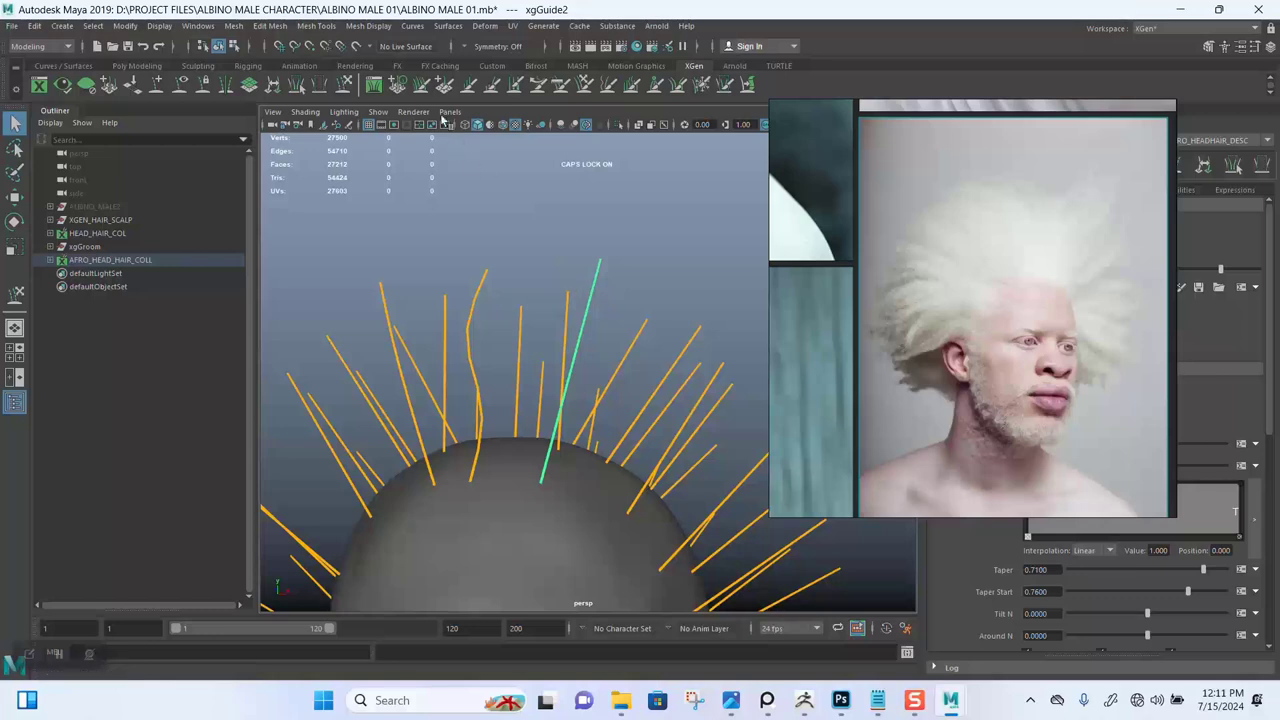
{"action": "key", "text": "y"}
{"action": "middle_click_drag", "start_coordinate": [586, 288], "coordinate": [566, 273], "text": "alt"}
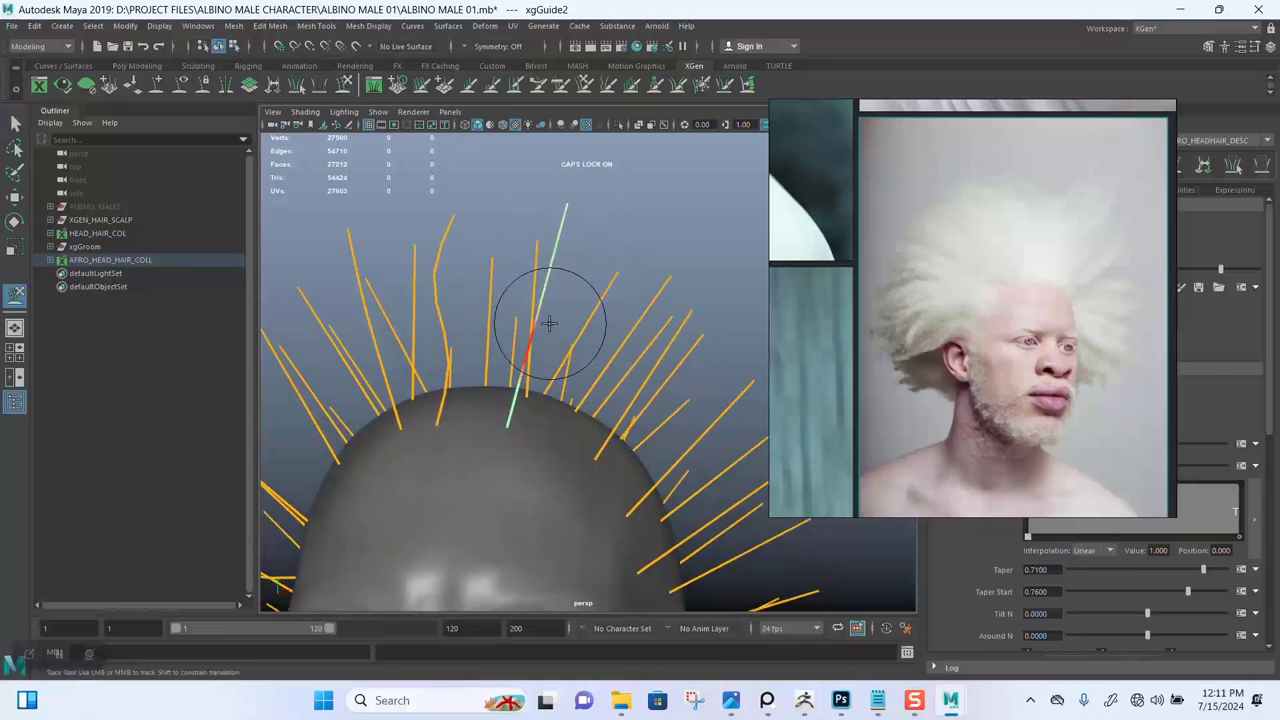
{"action": "mouse_move", "coordinate": [539, 335]}
{"action": "left_mouse_down"}
{"action": "mouse_move", "coordinate": [566, 320]}
{"action": "mouse_move", "coordinate": [543, 228]}
{"action": "mouse_move", "coordinate": [520, 336]}
{"action": "left_mouse_up"}
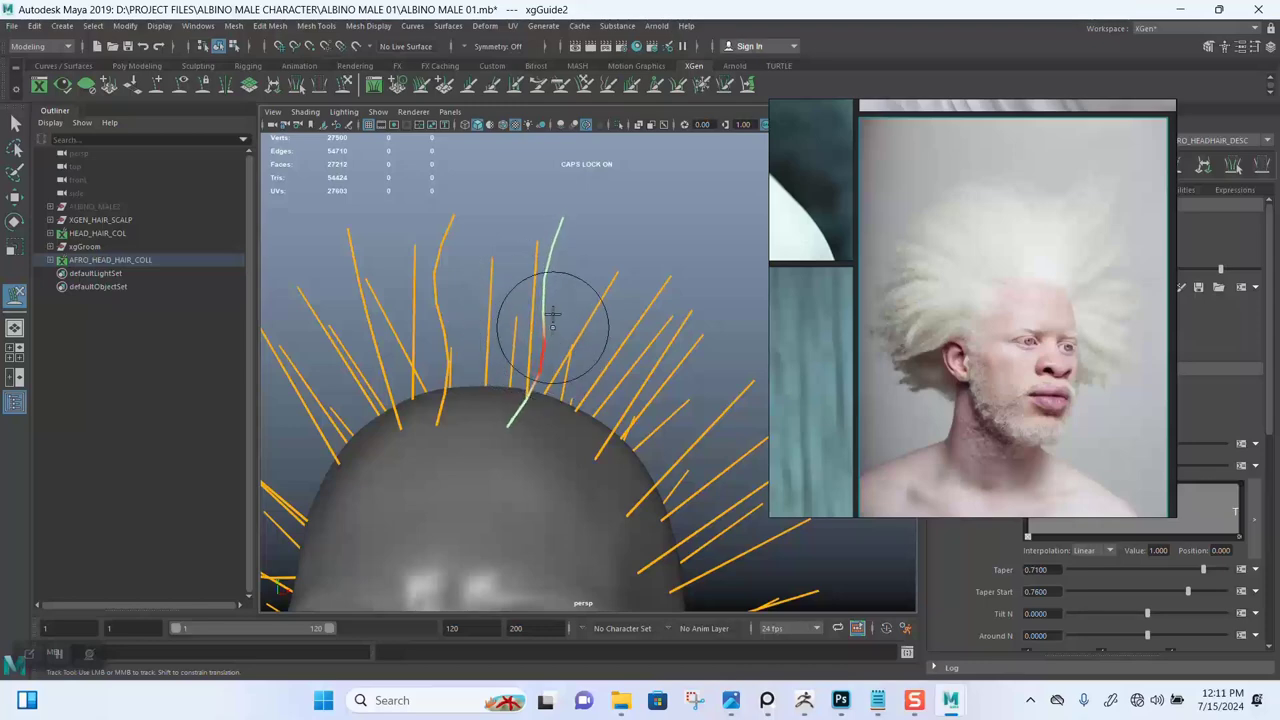
{"action": "left_click_drag", "start_coordinate": [580, 222], "coordinate": [563, 290], "text": "alt"}
{"action": "scroll", "coordinate": [563, 290], "scroll_direction": "down", "scroll_amount": 2}
{"action": "middle_click_drag", "start_coordinate": [540, 257], "coordinate": [531, 215], "text": "alt"}
Step: Select all guides and sculpt the one at the left corner of the character's forehead into a wavy curve
{"action": "key", "text": "q"}
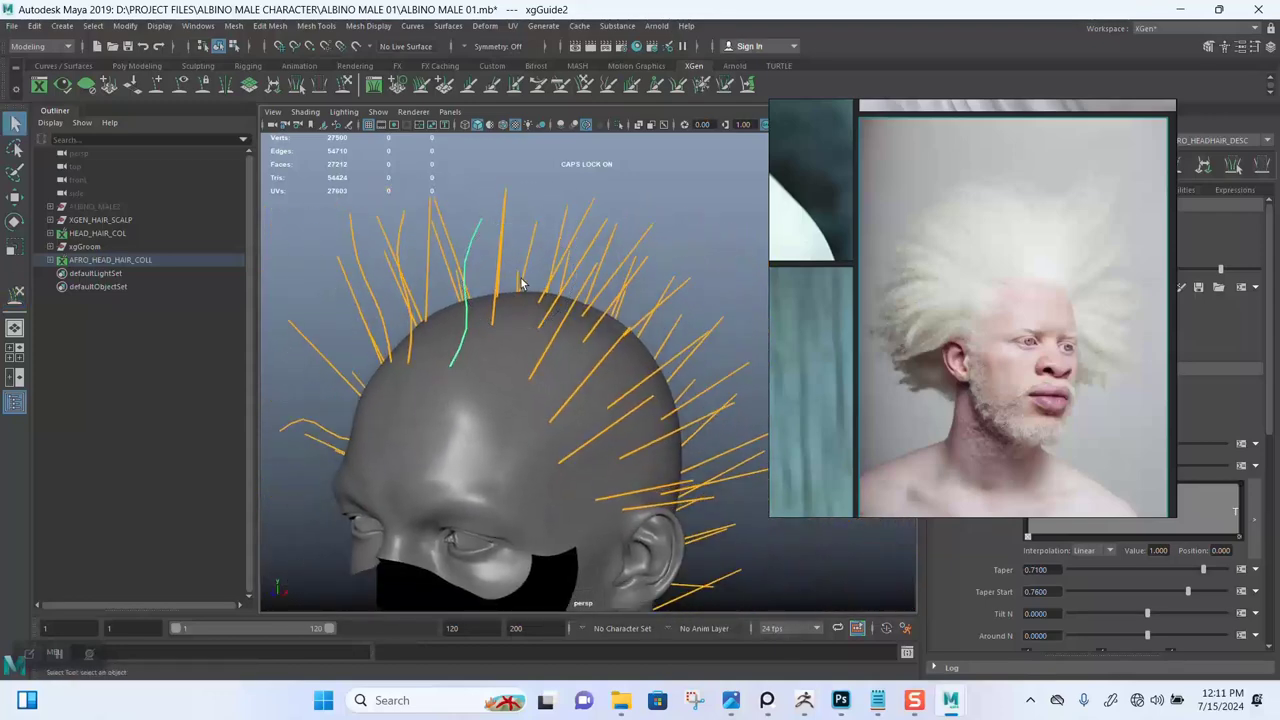
{"action": "scroll", "coordinate": [498, 176], "scroll_direction": "down", "scroll_amount": 3}
{"action": "left_click_drag", "start_coordinate": [497, 177], "coordinate": [472, 286], "text": "alt"}
{"action": "left_click_drag", "start_coordinate": [389, 298], "coordinate": [392, 300]}
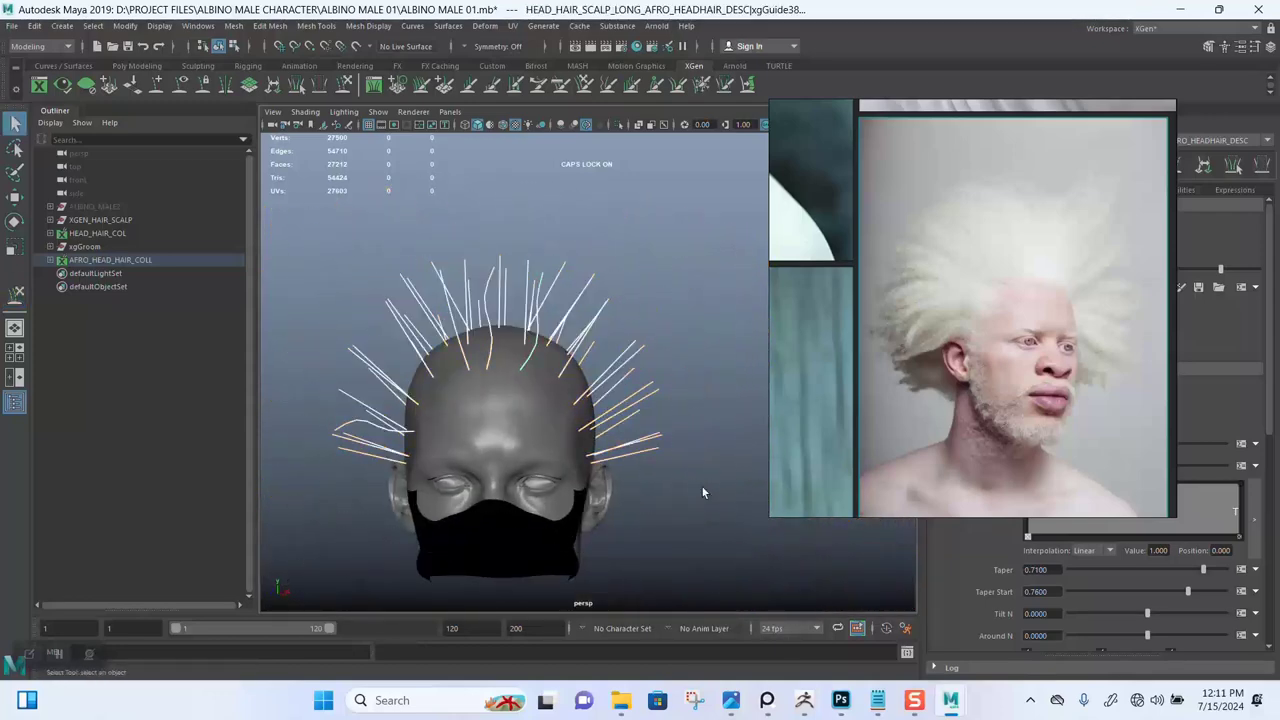
{"action": "left_click_drag", "start_coordinate": [571, 271], "coordinate": [409, 277], "text": "alt"}
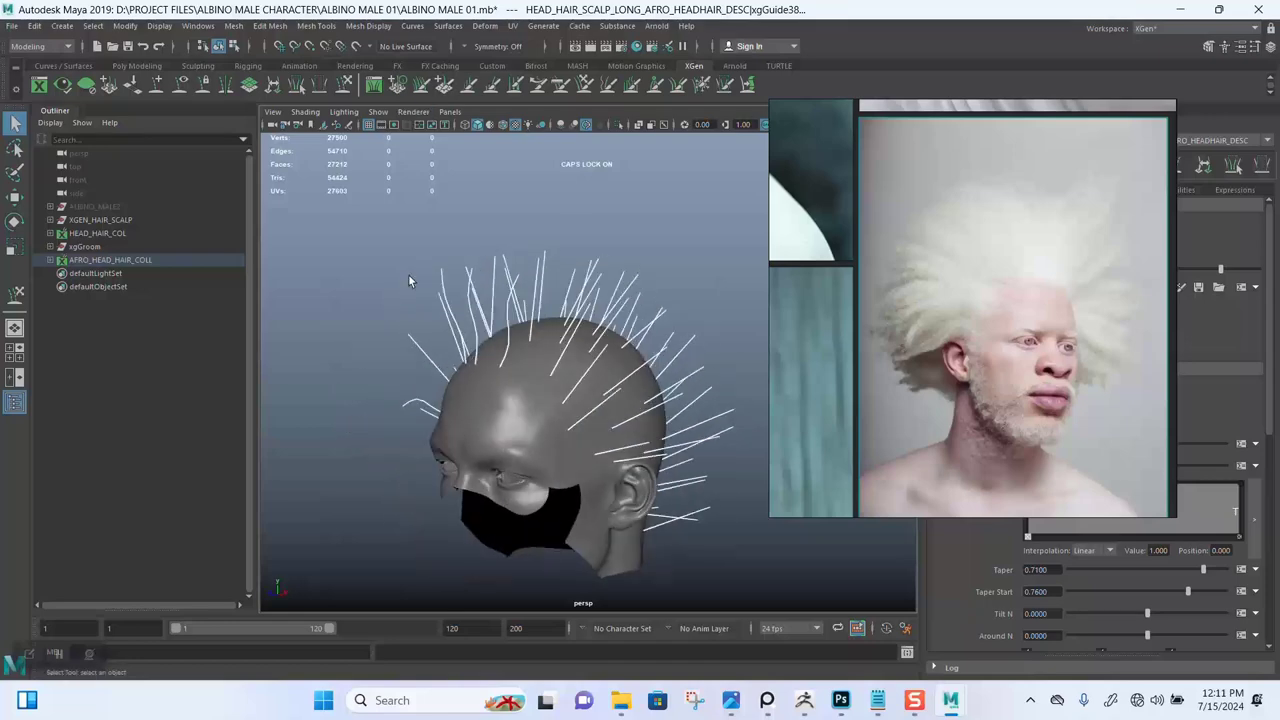
{"action": "key", "text": "y"}
{"action": "right_click_drag", "start_coordinate": [560, 256], "coordinate": [600, 309], "text": "alt"}
{"action": "middle_click_drag", "start_coordinate": [600, 309], "coordinate": [514, 249], "text": "alt"}
{"action": "right_click_drag", "start_coordinate": [514, 249], "coordinate": [477, 354], "text": "alt"}
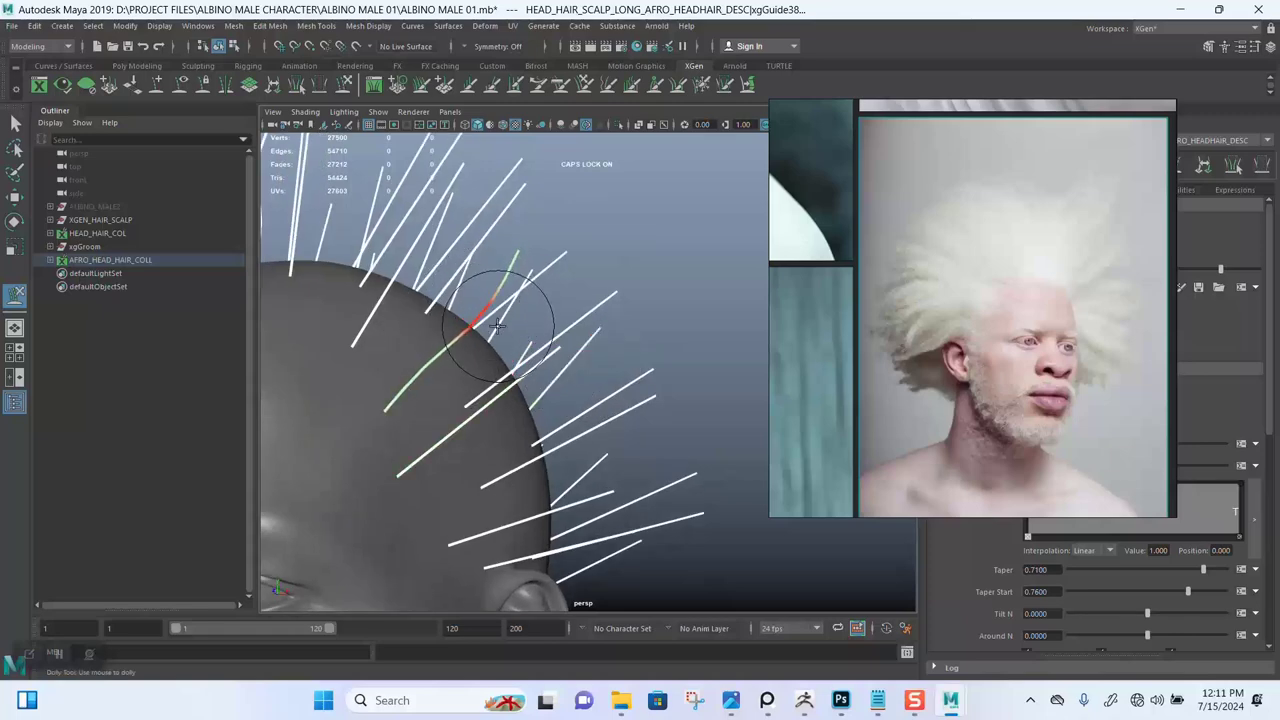
{"action": "left_click_drag", "start_coordinate": [597, 296], "coordinate": [457, 308], "text": "alt"}
{"action": "left_click", "coordinate": [454, 263]}
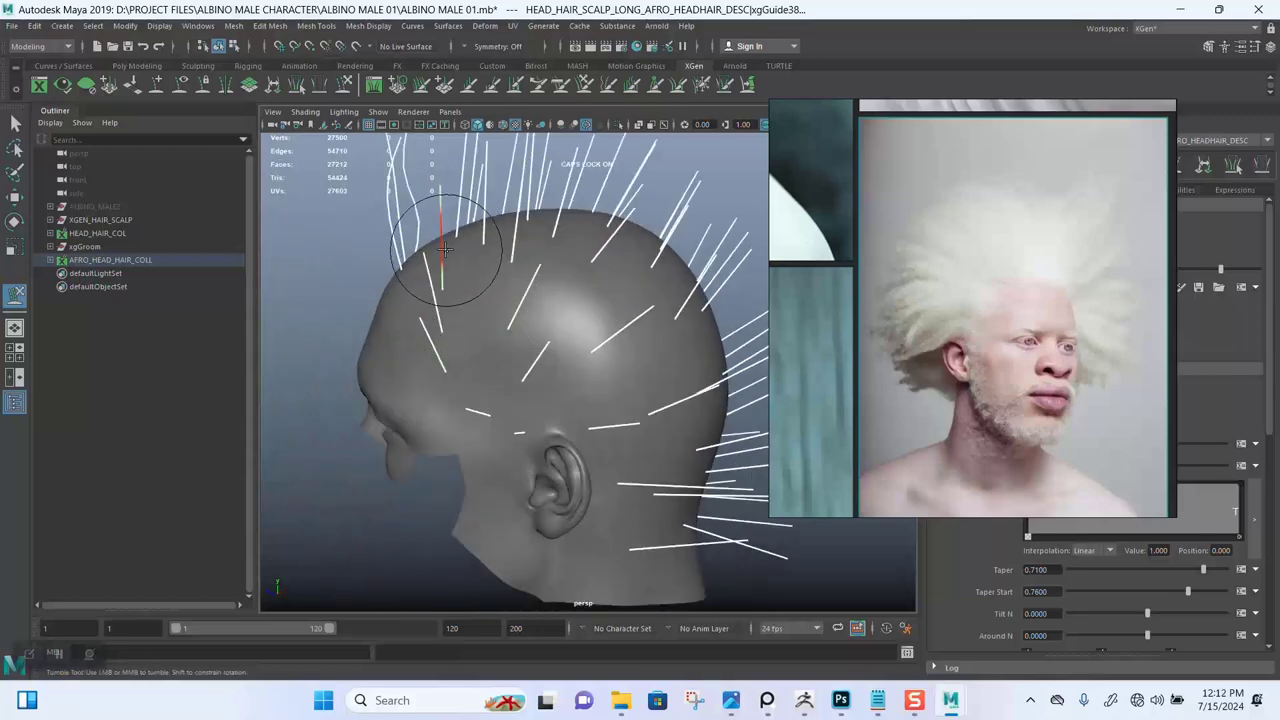
{"action": "left_click_drag", "start_coordinate": [442, 250], "coordinate": [412, 263]}
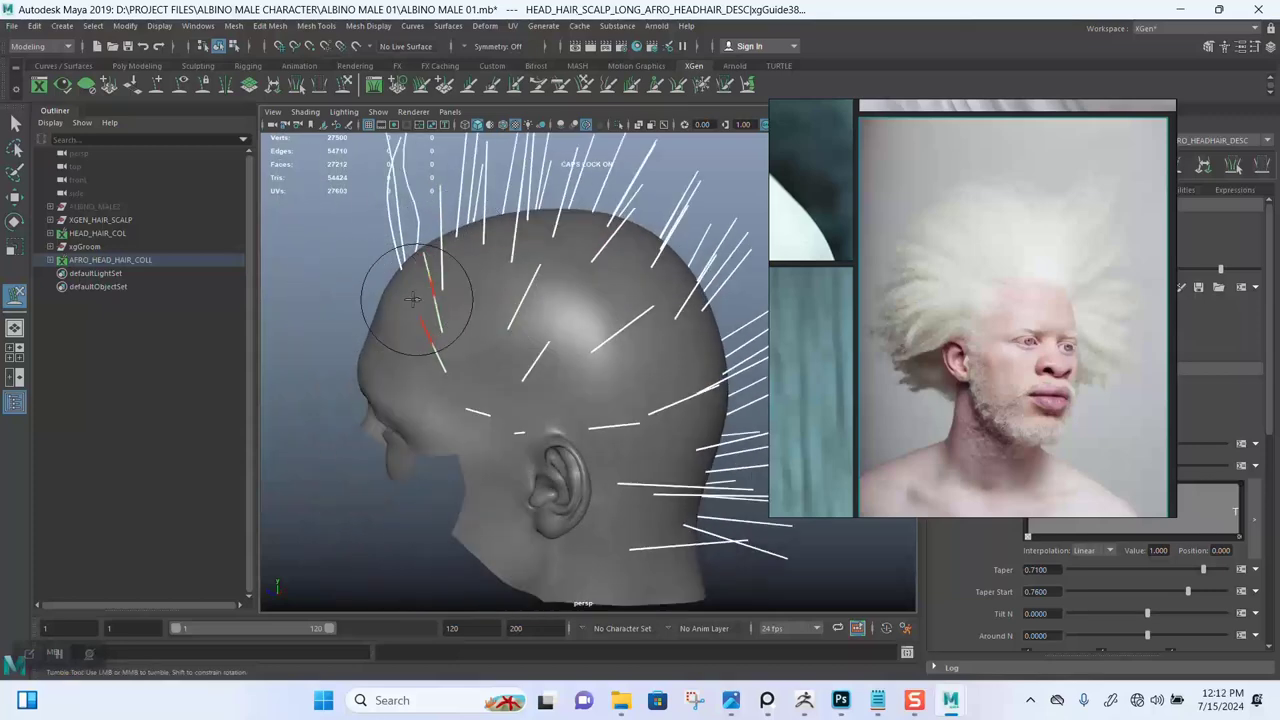
Step: Select the two straight guides above the character's left temple and sculpt both into curves
{"action": "key", "text": "q"}
{"action": "left_click_drag", "start_coordinate": [357, 281], "coordinate": [478, 338], "text": "alt"}
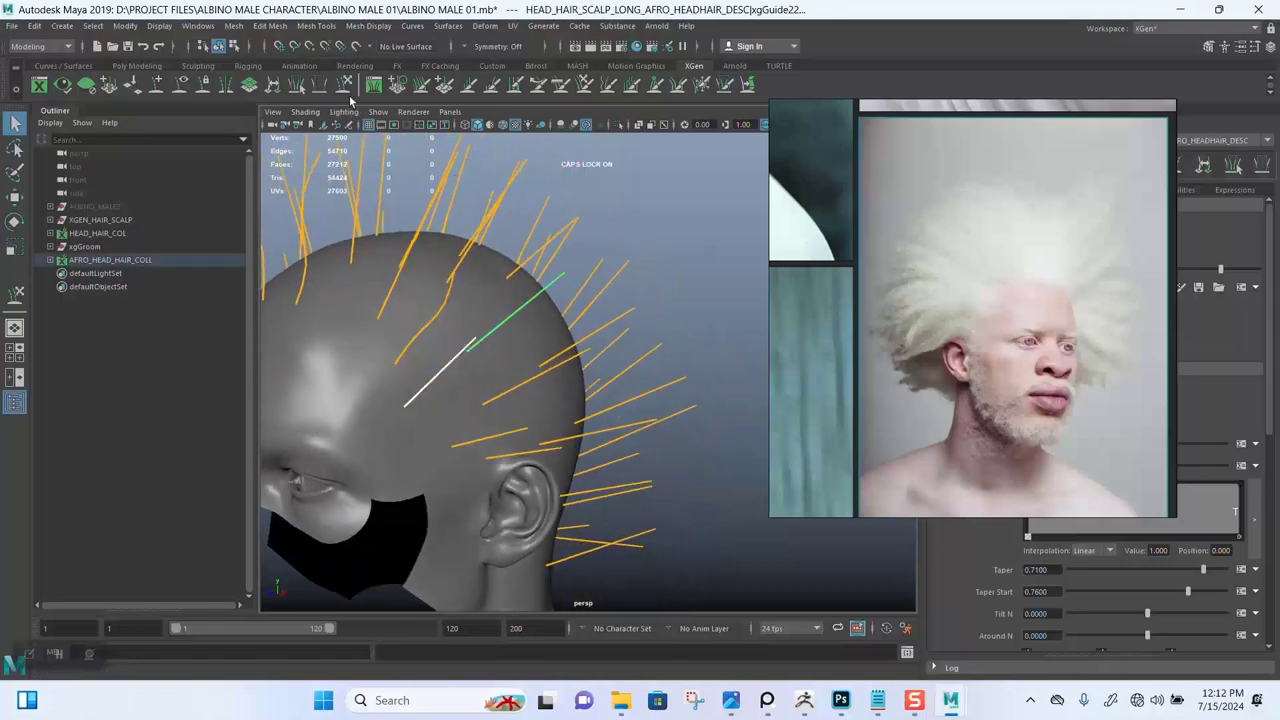
{"action": "key", "text": "y"}
{"action": "mouse_move", "coordinate": [568, 295]}
{"action": "left_mouse_down", "text": "alt"}
{"action": "mouse_move", "coordinate": [523, 298]}
{"action": "mouse_move", "coordinate": [531, 226]}
{"action": "mouse_move", "coordinate": [443, 311]}
{"action": "left_mouse_up", "text": "alt"}
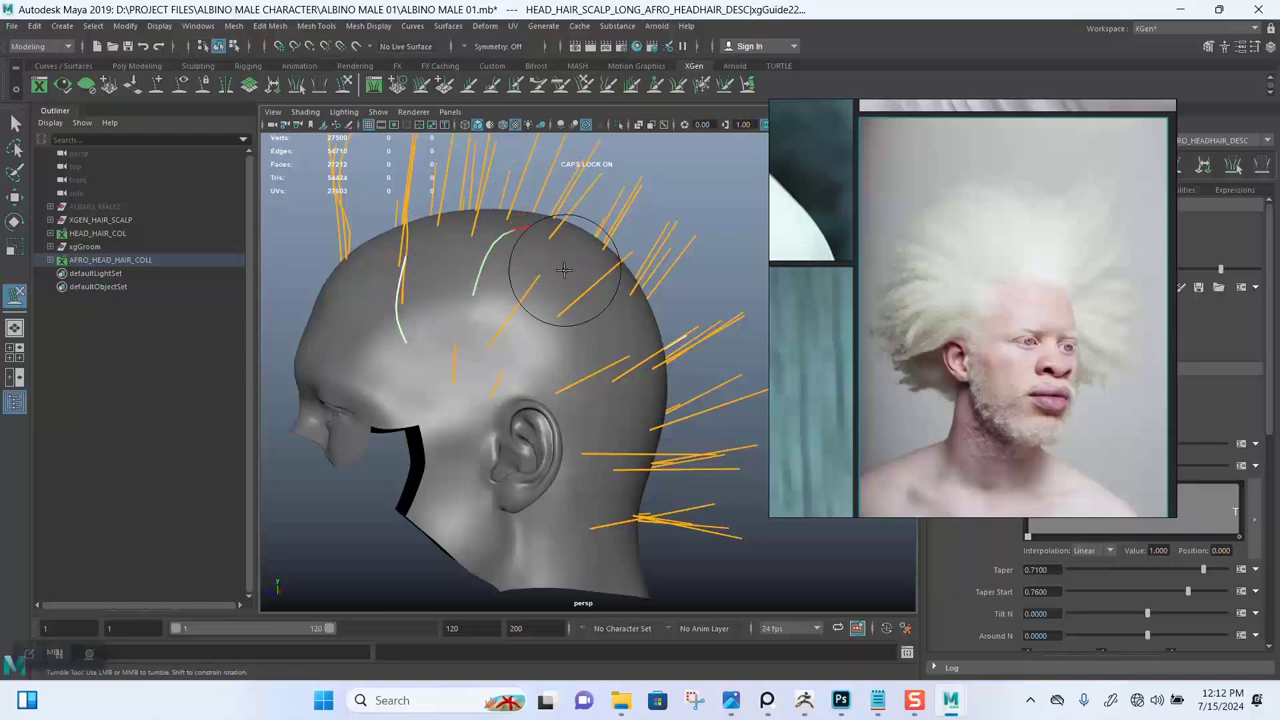
{"action": "left_click_drag", "start_coordinate": [563, 270], "coordinate": [464, 343], "text": "alt"}
Step: Select the straight guides above the character's left ear and sculpt them into gentle wavy curves with the Sculpt Guides tool
{"action": "key", "text": "q"}
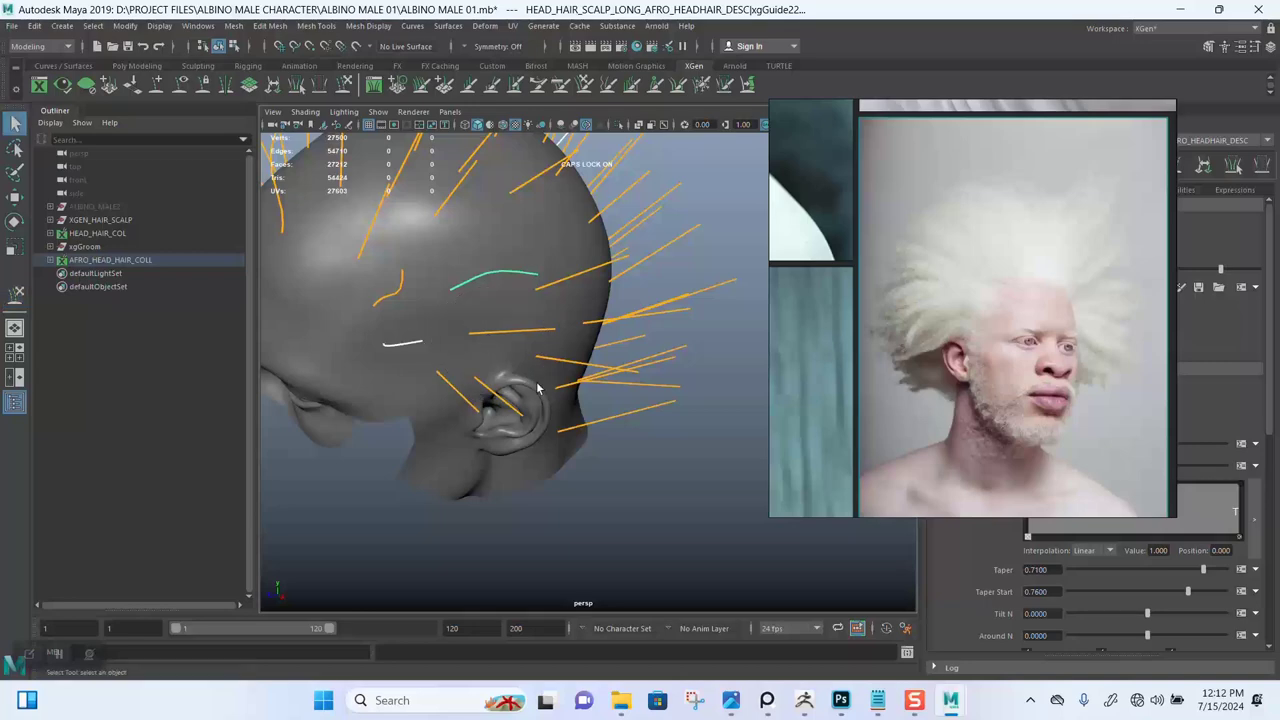
{"action": "mouse_move", "coordinate": [486, 343]}
{"action": "left_mouse_down", "text": "alt"}
{"action": "mouse_move", "coordinate": [514, 377]}
{"action": "mouse_move", "coordinate": [499, 369]}
{"action": "left_mouse_up", "text": "alt"}
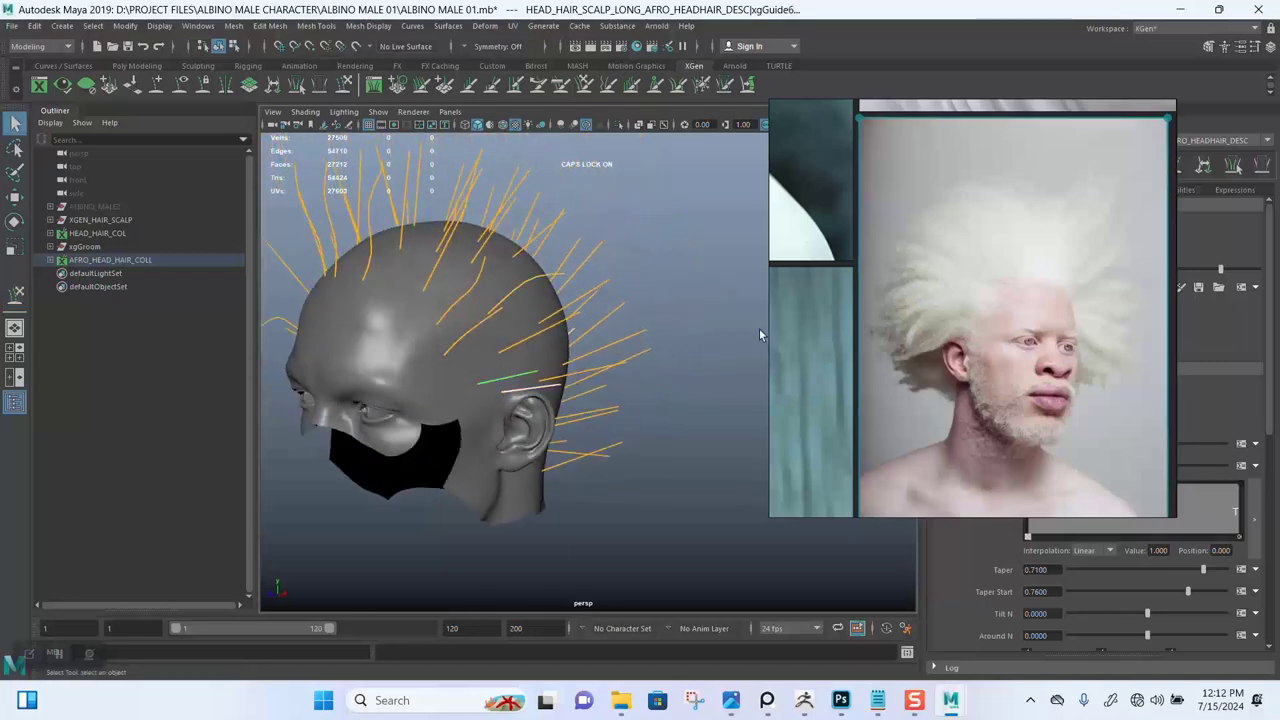
{"action": "key", "text": "y"}
{"action": "left_click_drag", "start_coordinate": [540, 290], "coordinate": [568, 303], "text": "alt"}
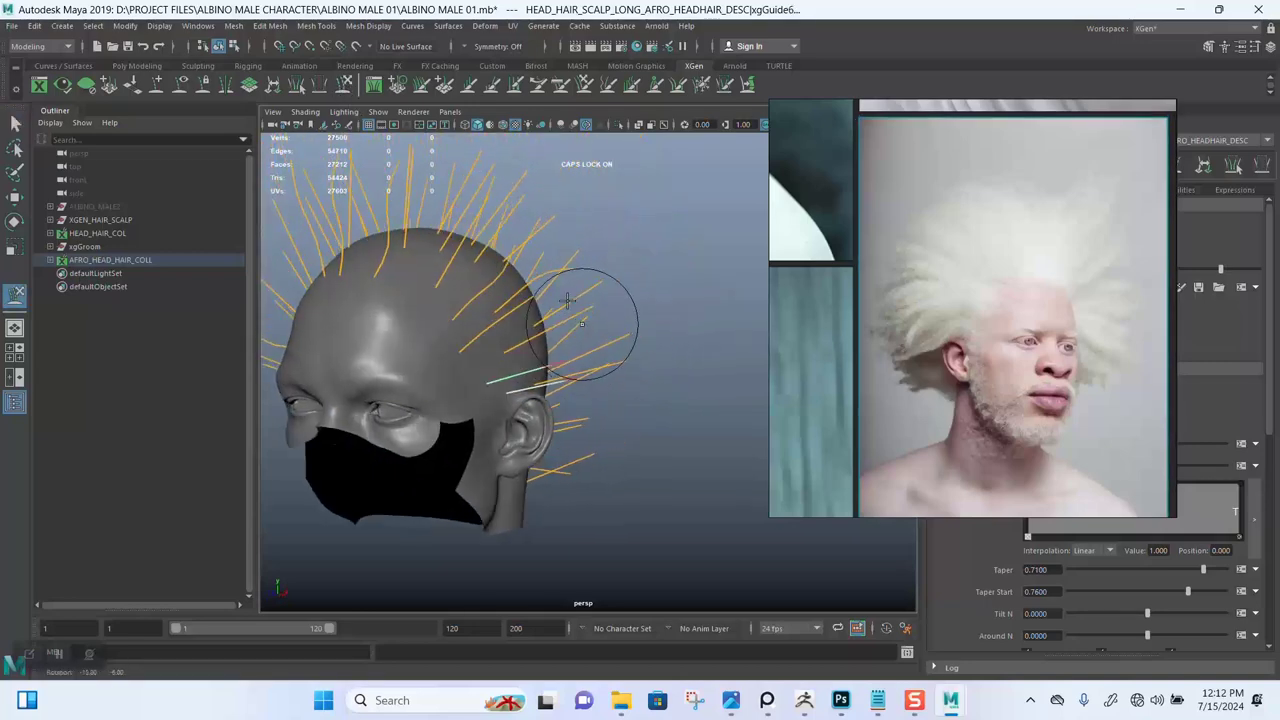
{"action": "right_click_drag", "start_coordinate": [451, 227], "coordinate": [557, 334], "text": "alt"}
{"action": "mouse_move", "coordinate": [470, 280]}
{"action": "left_mouse_down", "text": "alt"}
{"action": "mouse_move", "coordinate": [537, 314]}
{"action": "mouse_move", "coordinate": [487, 334]}
{"action": "mouse_move", "coordinate": [459, 292]}
{"action": "left_mouse_up", "text": "alt"}
{"action": "left_click_drag", "start_coordinate": [608, 269], "coordinate": [605, 249]}
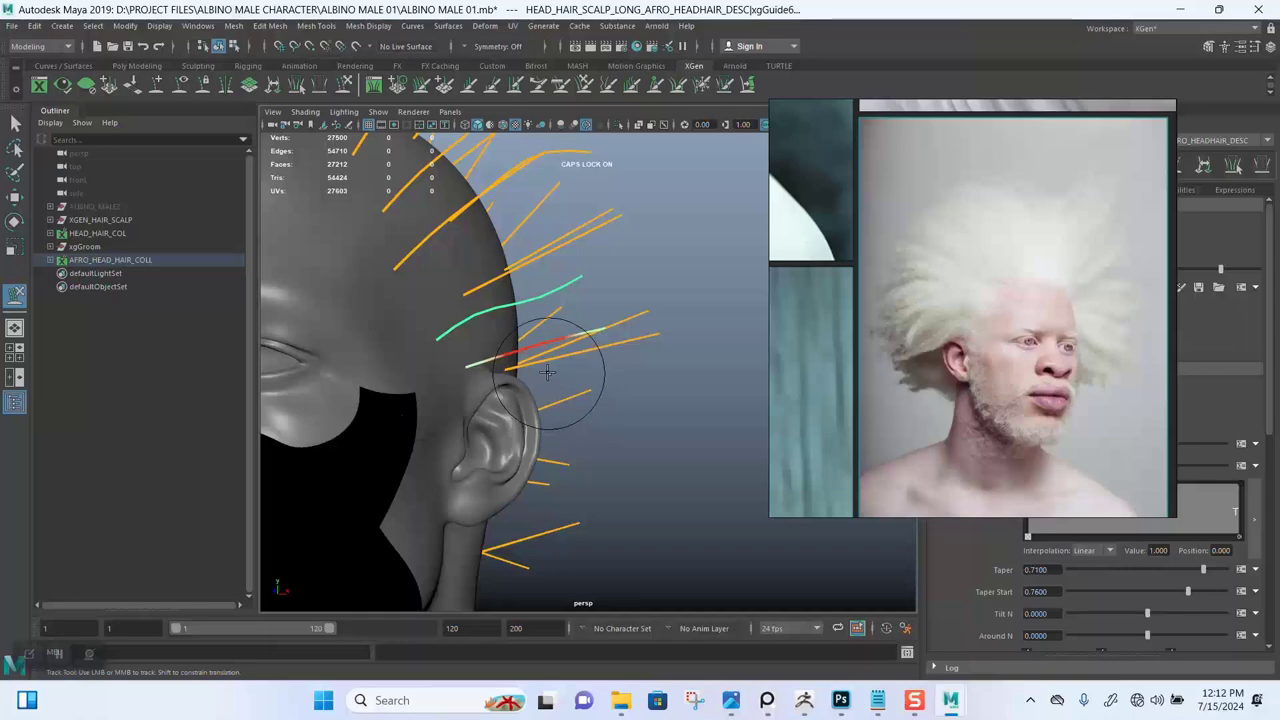
{"action": "left_click_drag", "start_coordinate": [585, 350], "coordinate": [510, 378], "text": "alt"}
{"action": "left_click_drag", "start_coordinate": [455, 313], "coordinate": [472, 425], "text": "alt"}
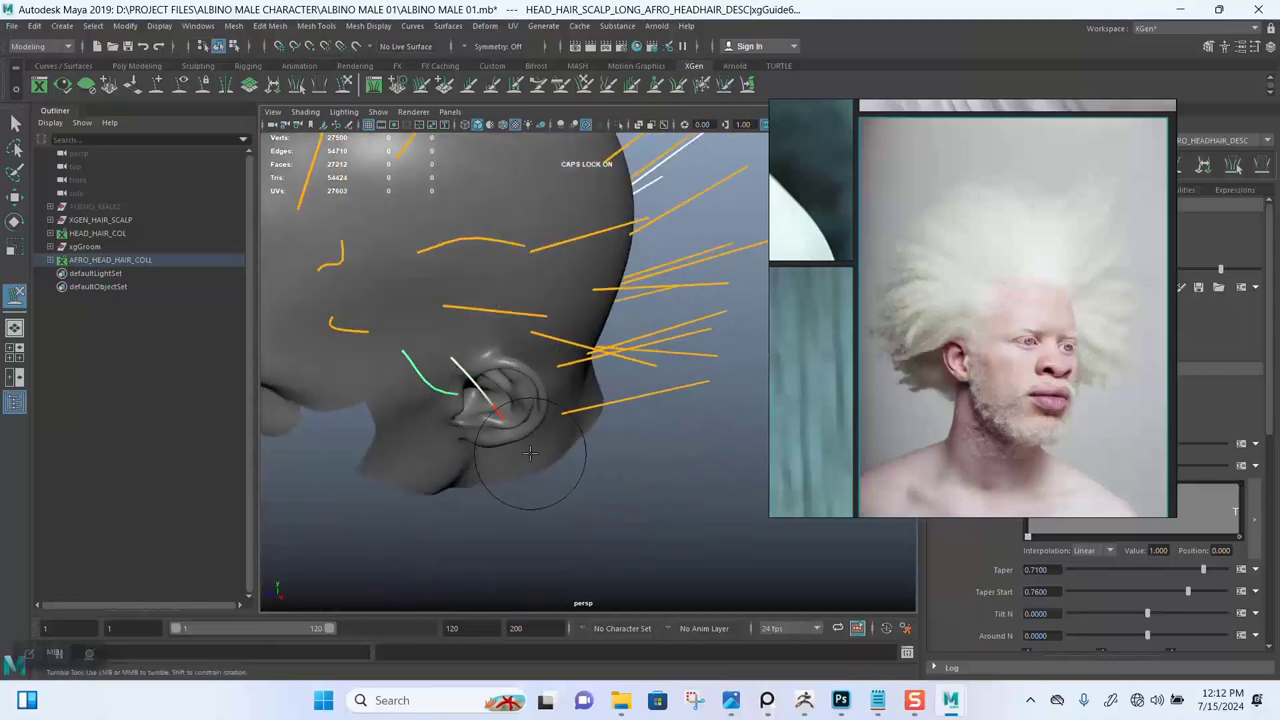
Step: Sculpt the two selected guides at the back of the head into downward-arching curves and clear the selection
{"action": "left_click_drag", "start_coordinate": [605, 370], "coordinate": [470, 245], "text": "alt"}
{"action": "left_click_drag", "start_coordinate": [614, 300], "coordinate": [651, 349], "text": "alt"}
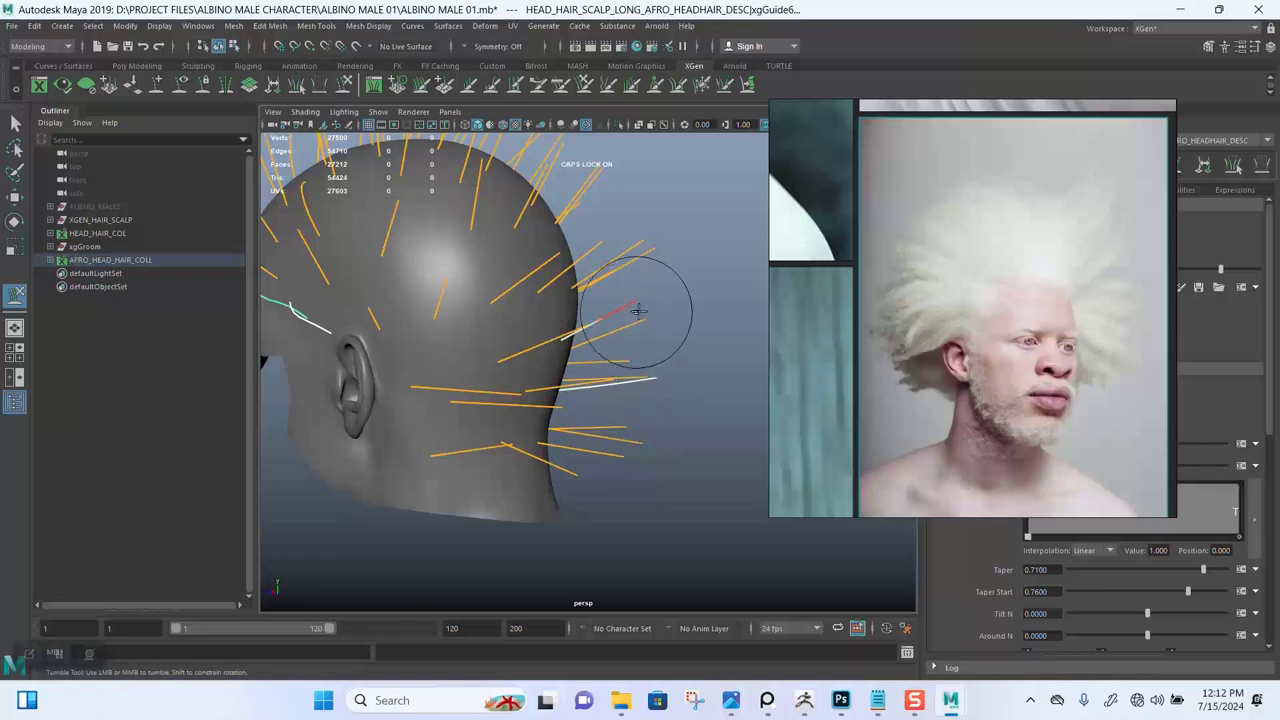
{"action": "mouse_move", "coordinate": [663, 294]}
{"action": "left_mouse_down"}
{"action": "mouse_move", "coordinate": [677, 311]}
{"action": "mouse_move", "coordinate": [680, 468]}
{"action": "left_mouse_up"}
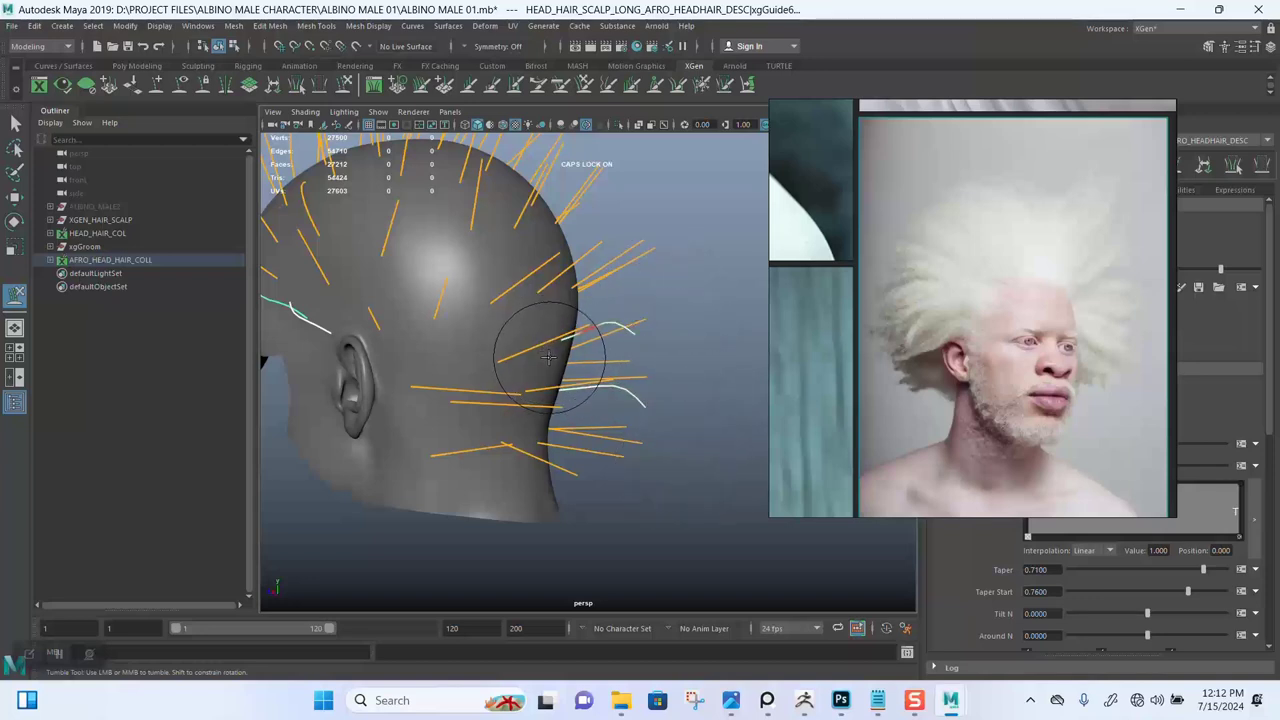
{"action": "key", "text": "q"}
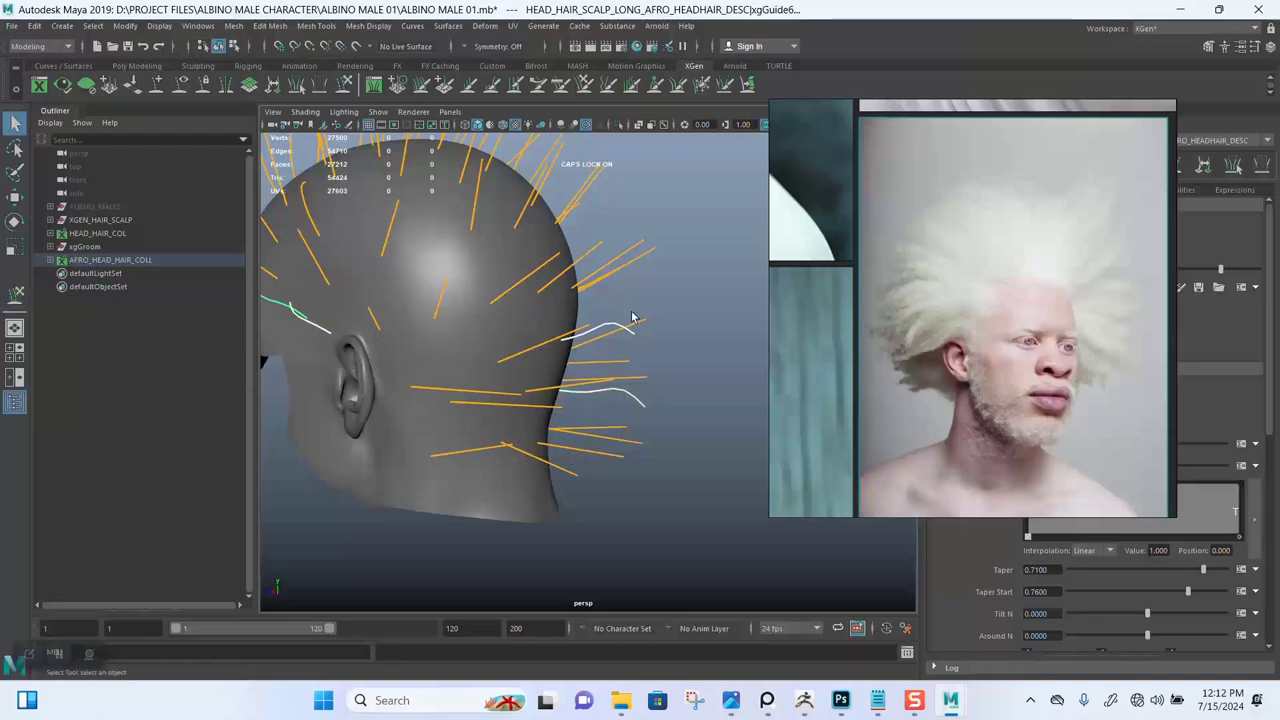
{"action": "left_click", "coordinate": [702, 310]}
Step: Lengthen the two straight guides on top of the head, toward the character's left, by scaling them up uniformly
{"action": "left_click_drag", "start_coordinate": [702, 310], "coordinate": [549, 255], "text": "alt"}
{"action": "right_click_drag", "start_coordinate": [550, 255], "coordinate": [514, 317], "text": "alt"}
{"action": "left_click_drag", "start_coordinate": [514, 317], "coordinate": [540, 251], "text": "alt"}
{"action": "middle_click_drag", "start_coordinate": [540, 251], "coordinate": [528, 275], "text": "alt"}
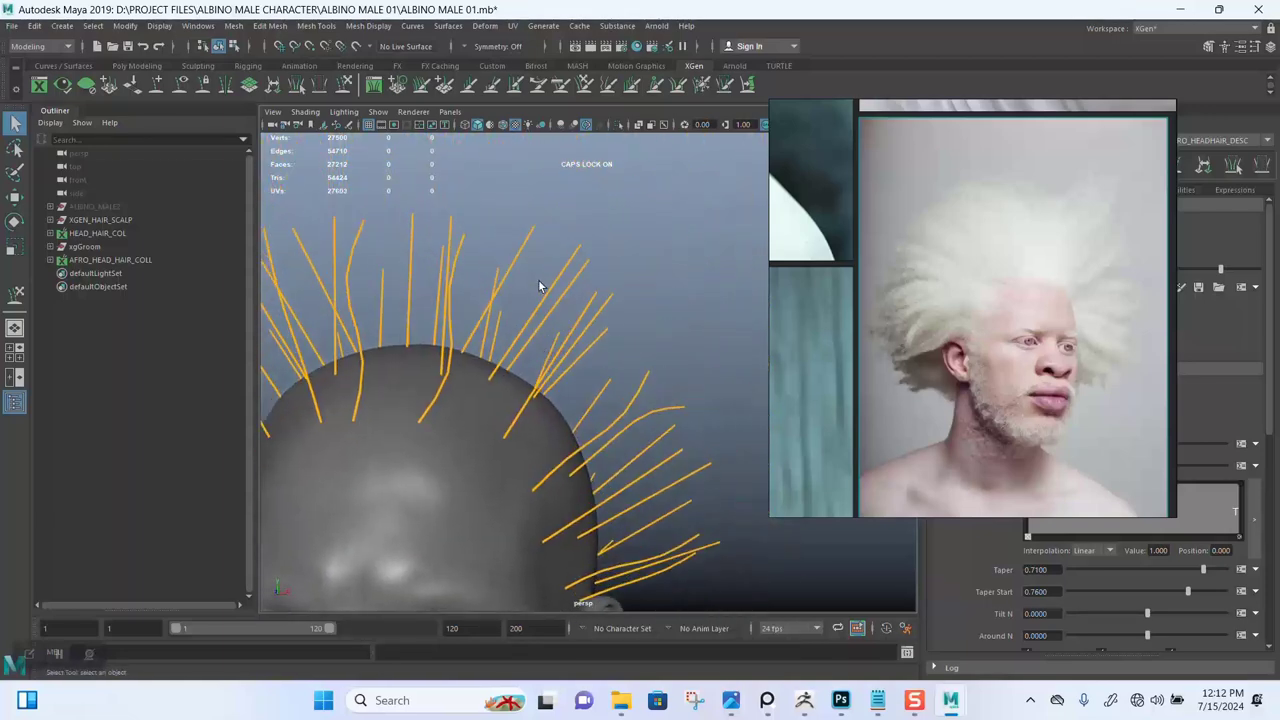
{"action": "left_click_drag", "start_coordinate": [528, 274], "coordinate": [594, 274], "text": "alt"}
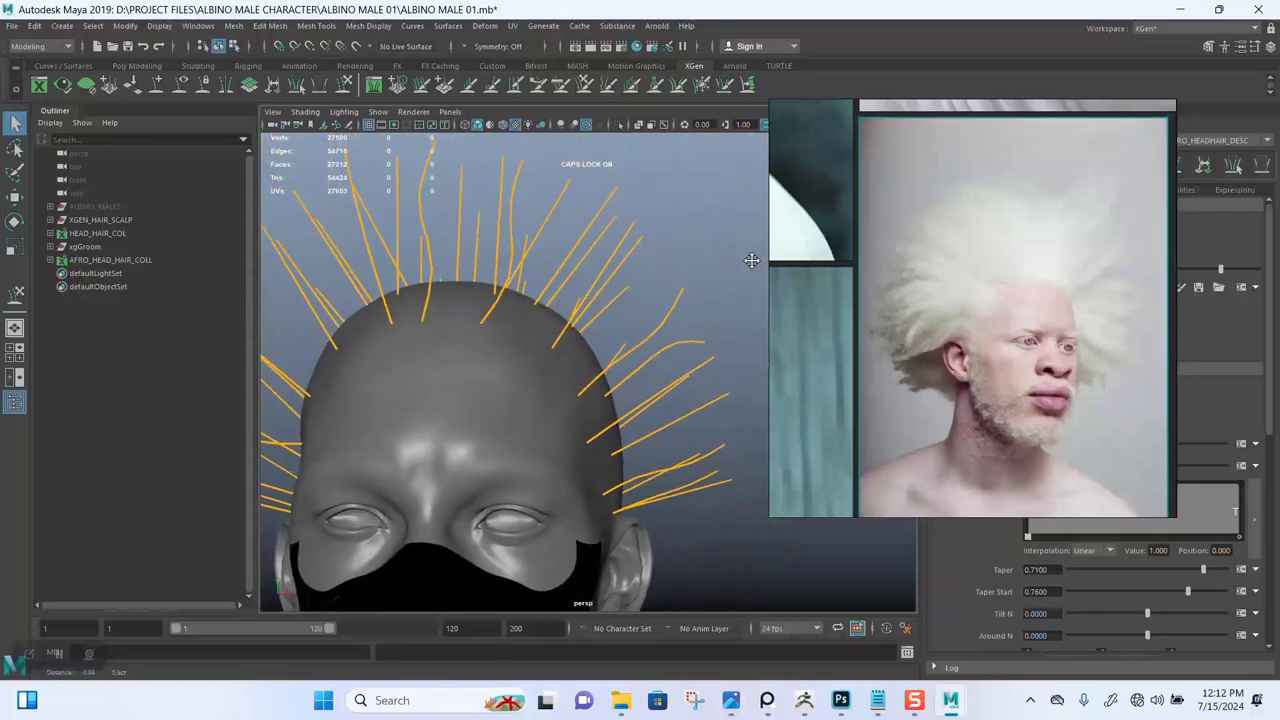
{"action": "left_click_drag", "start_coordinate": [751, 260], "coordinate": [566, 283], "text": "alt"}
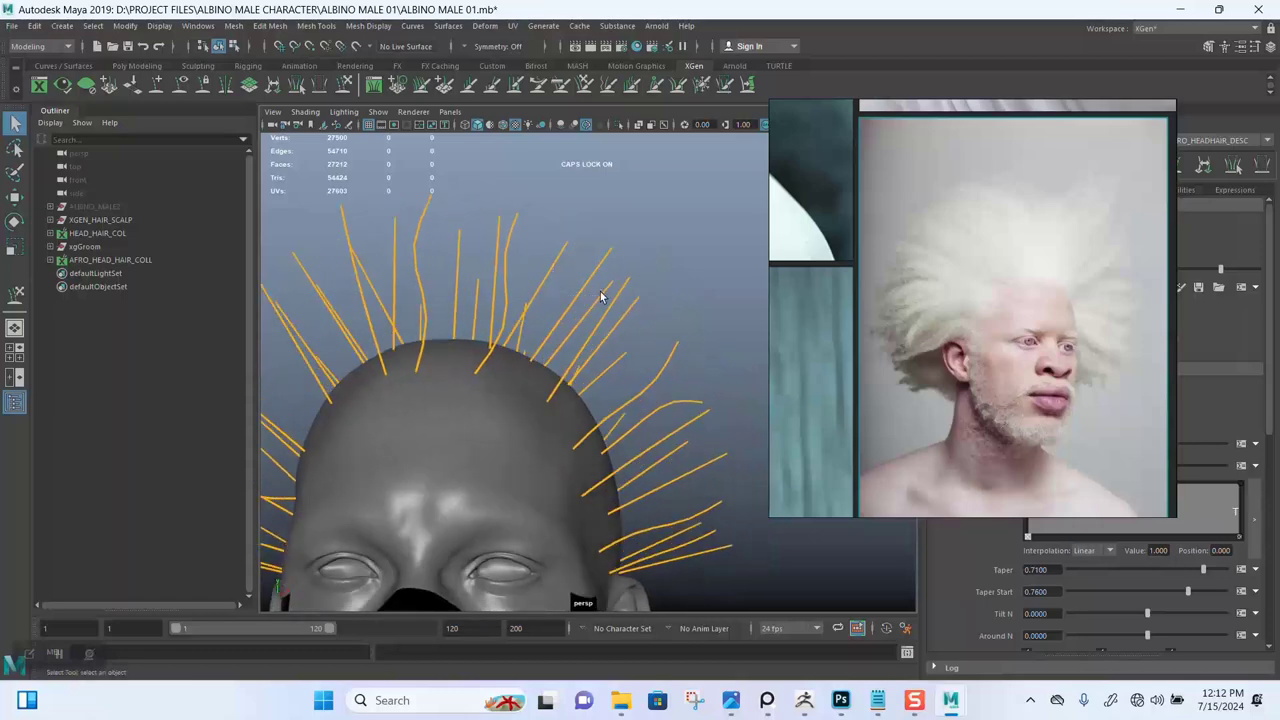
{"action": "left_click", "coordinate": [600, 296]}
{"action": "key", "text": "r"}
{"action": "left_click_drag", "start_coordinate": [529, 364], "coordinate": [545, 370]}
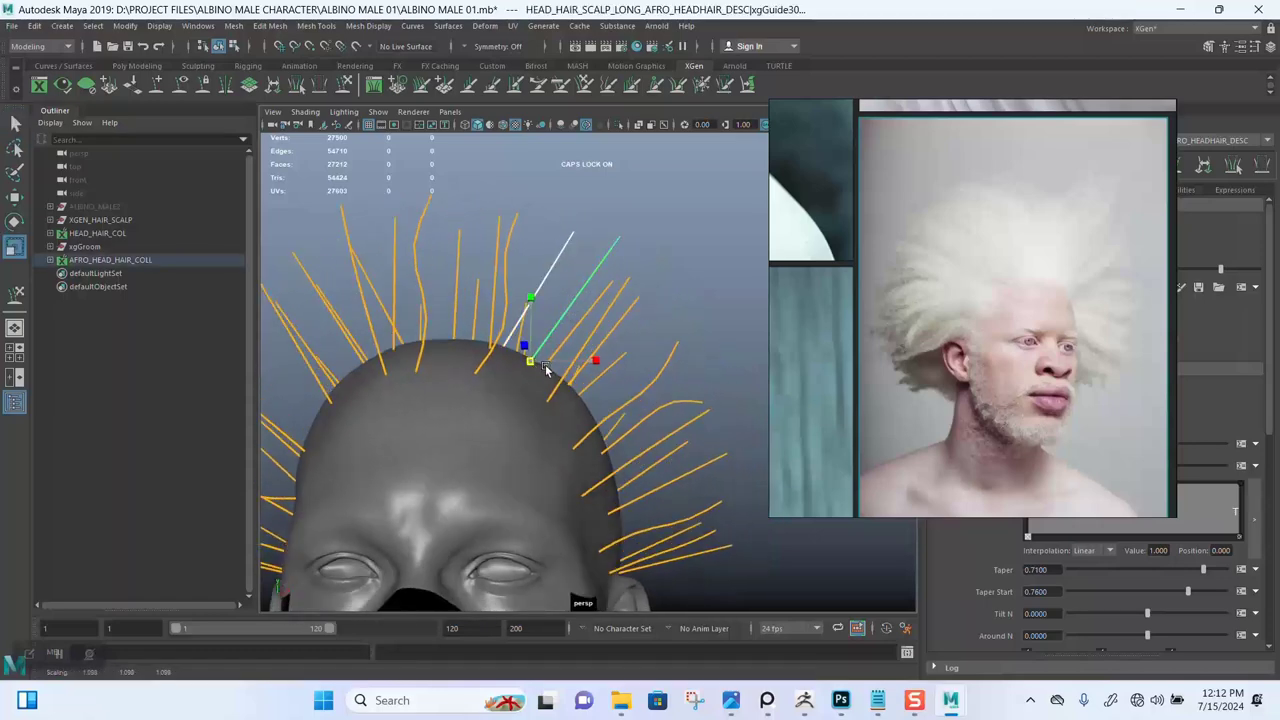
{"action": "left_click", "coordinate": [666, 251]}
Step: Sculpt the first of the two lengthened guides on top of the head into a wavy curve
{"action": "left_click_drag", "start_coordinate": [666, 251], "coordinate": [668, 268], "text": "alt"}
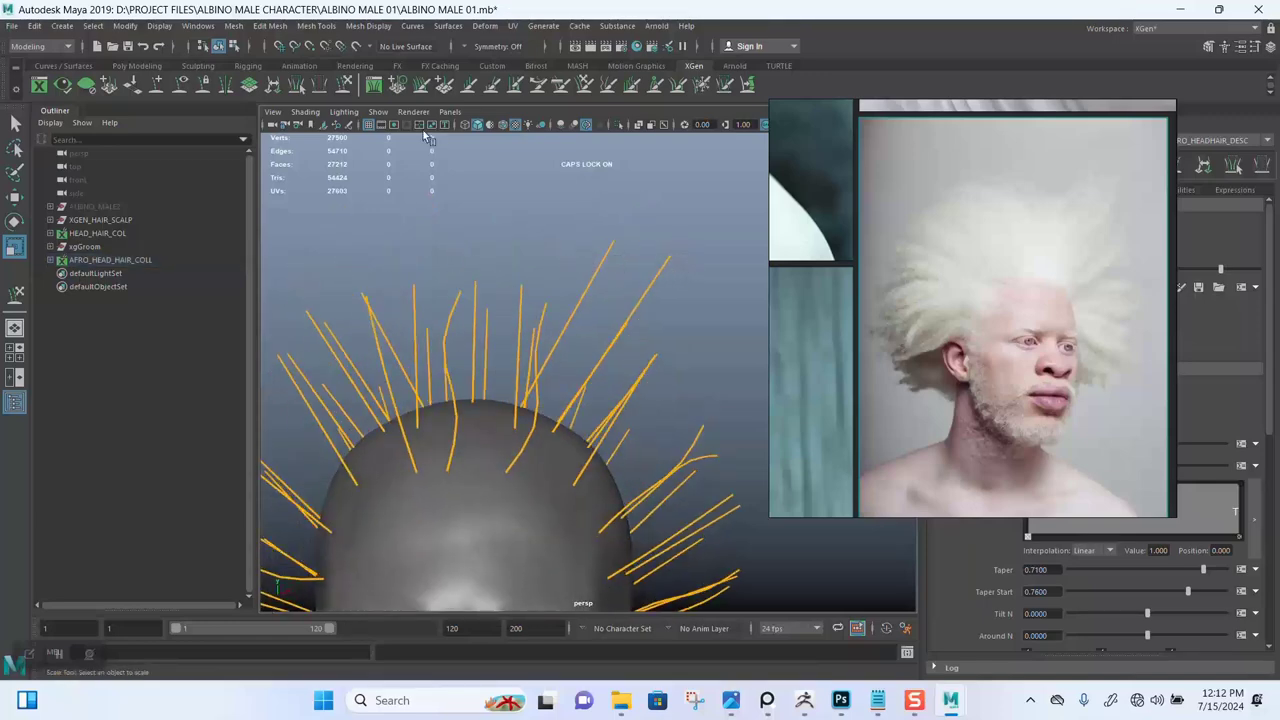
{"action": "left_click", "coordinate": [344, 85]}
{"action": "mouse_move", "coordinate": [555, 320]}
{"action": "left_mouse_down"}
{"action": "mouse_move", "coordinate": [586, 264]}
{"action": "mouse_move", "coordinate": [594, 278]}
{"action": "mouse_move", "coordinate": [571, 293]}
{"action": "mouse_move", "coordinate": [520, 286]}
{"action": "mouse_move", "coordinate": [517, 251]}
{"action": "mouse_move", "coordinate": [489, 266]}
{"action": "mouse_move", "coordinate": [609, 300]}
{"action": "mouse_move", "coordinate": [591, 249]}
{"action": "mouse_move", "coordinate": [460, 246]}
{"action": "mouse_move", "coordinate": [563, 257]}
{"action": "mouse_move", "coordinate": [589, 283]}
{"action": "mouse_move", "coordinate": [569, 306]}
{"action": "left_mouse_up"}
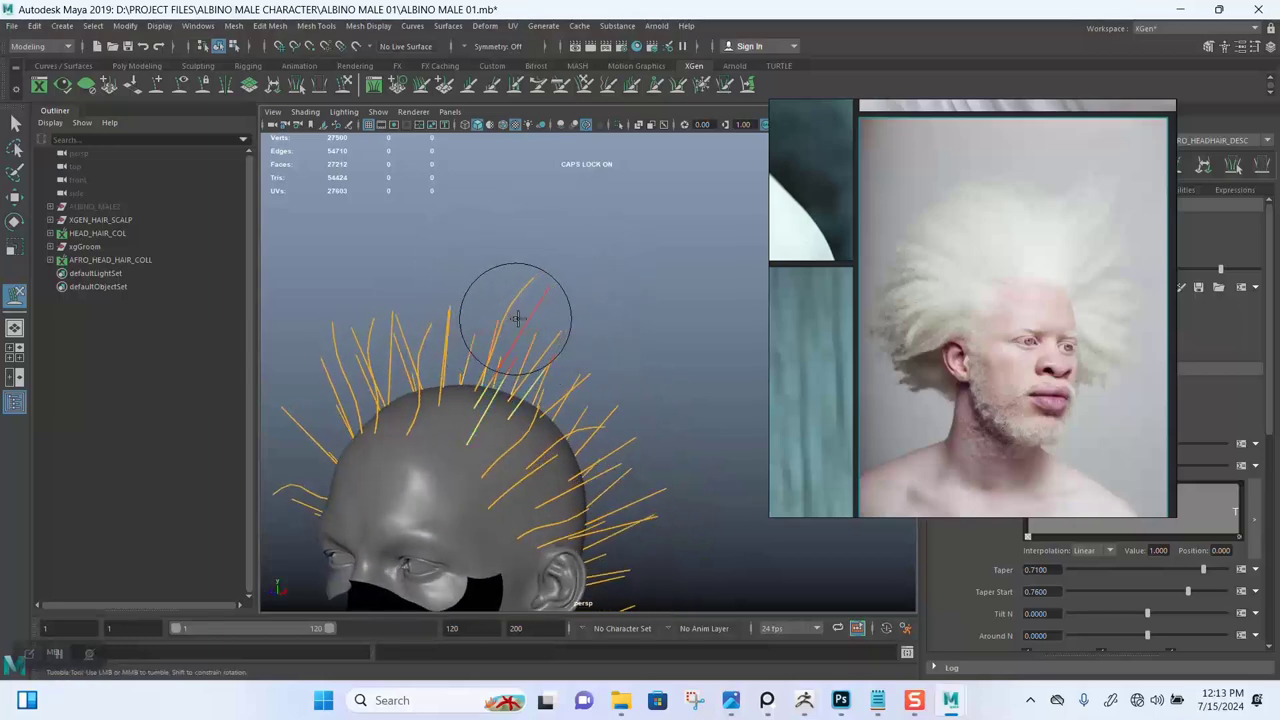
{"action": "key", "text": "q"}
{"action": "left_click", "coordinate": [535, 292]}
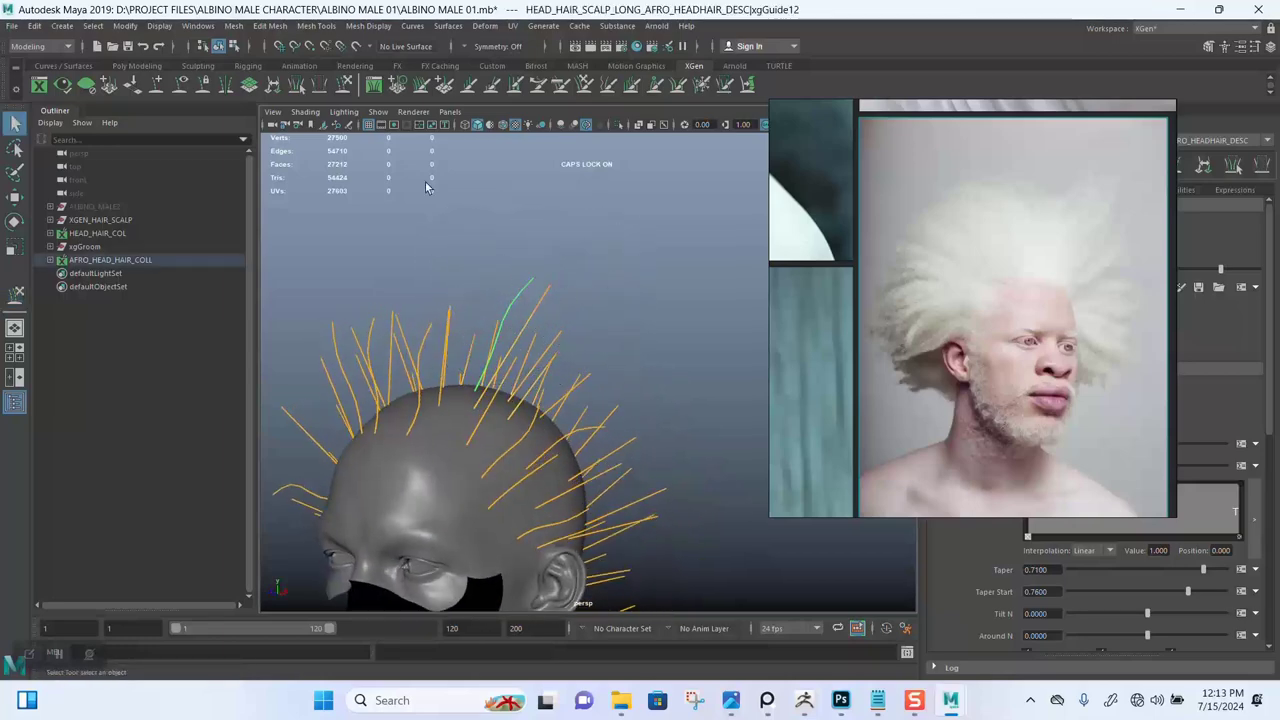
{"action": "key", "text": "y"}
{"action": "mouse_move", "coordinate": [487, 343]}
{"action": "left_mouse_down"}
{"action": "mouse_move", "coordinate": [571, 277]}
{"action": "mouse_move", "coordinate": [649, 280]}
{"action": "mouse_move", "coordinate": [686, 343]}
{"action": "left_mouse_up"}
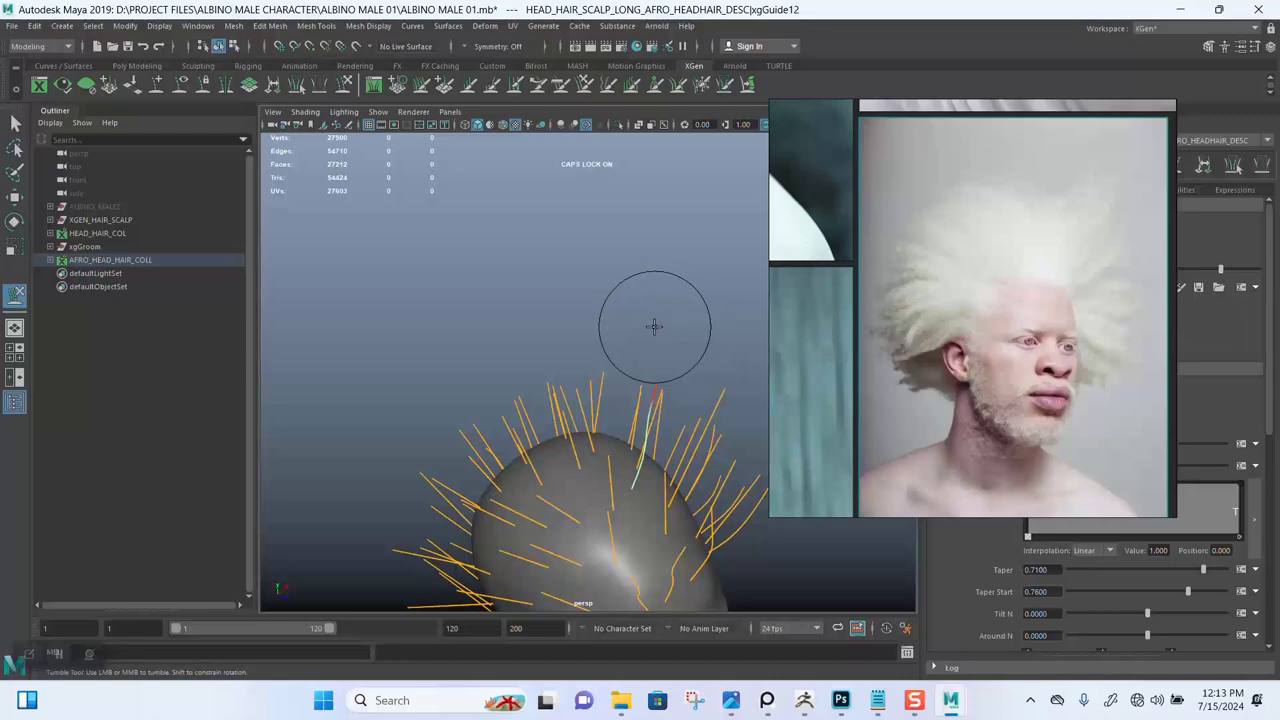
Step: Select the second lengthened guide on top of the head and sculpt it into a pronounced S-curve with an outward-bent tip
{"action": "key", "text": "q"}
{"action": "left_click_drag", "start_coordinate": [669, 307], "coordinate": [526, 286], "text": "alt"}
{"action": "left_click", "coordinate": [344, 85]}
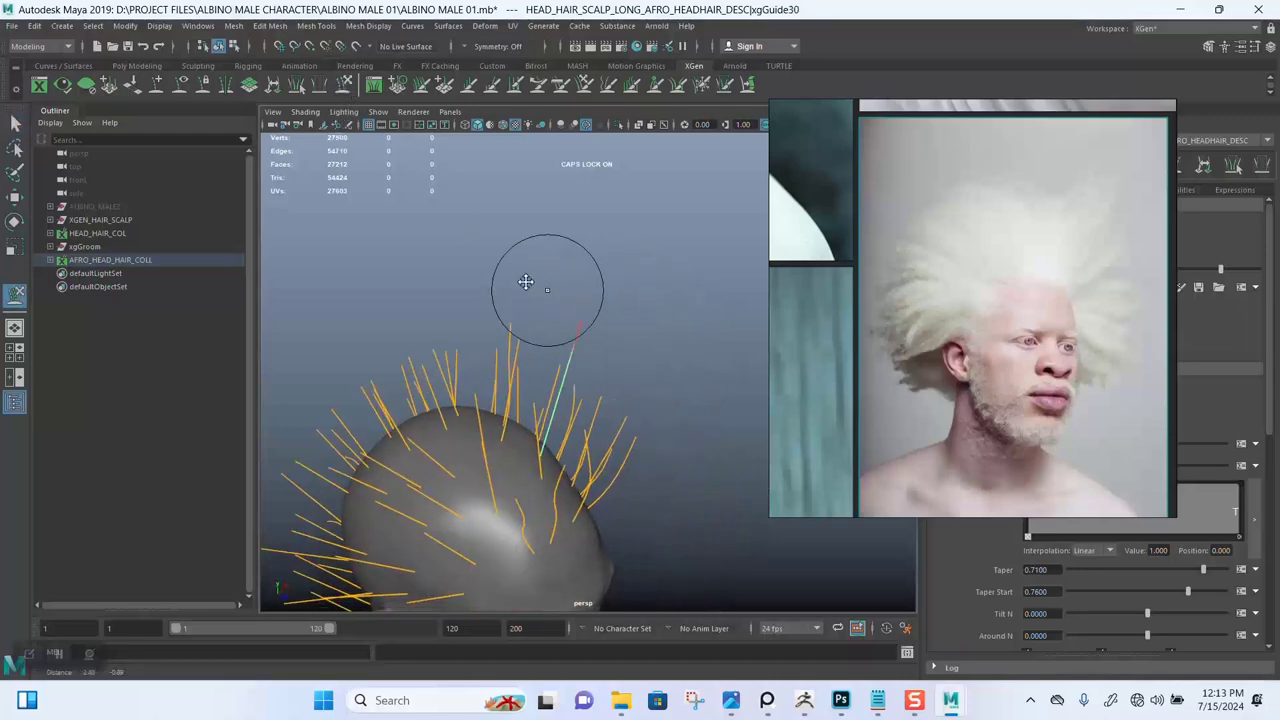
{"action": "right_click_drag", "start_coordinate": [526, 286], "coordinate": [586, 366], "text": "alt"}
{"action": "mouse_move", "coordinate": [586, 366]}
{"action": "left_mouse_down", "text": "alt"}
{"action": "mouse_move", "coordinate": [520, 400]}
{"action": "mouse_move", "coordinate": [526, 318]}
{"action": "mouse_move", "coordinate": [430, 240]}
{"action": "mouse_move", "coordinate": [401, 282]}
{"action": "mouse_move", "coordinate": [511, 277]}
{"action": "mouse_move", "coordinate": [523, 240]}
{"action": "left_mouse_up", "text": "alt"}
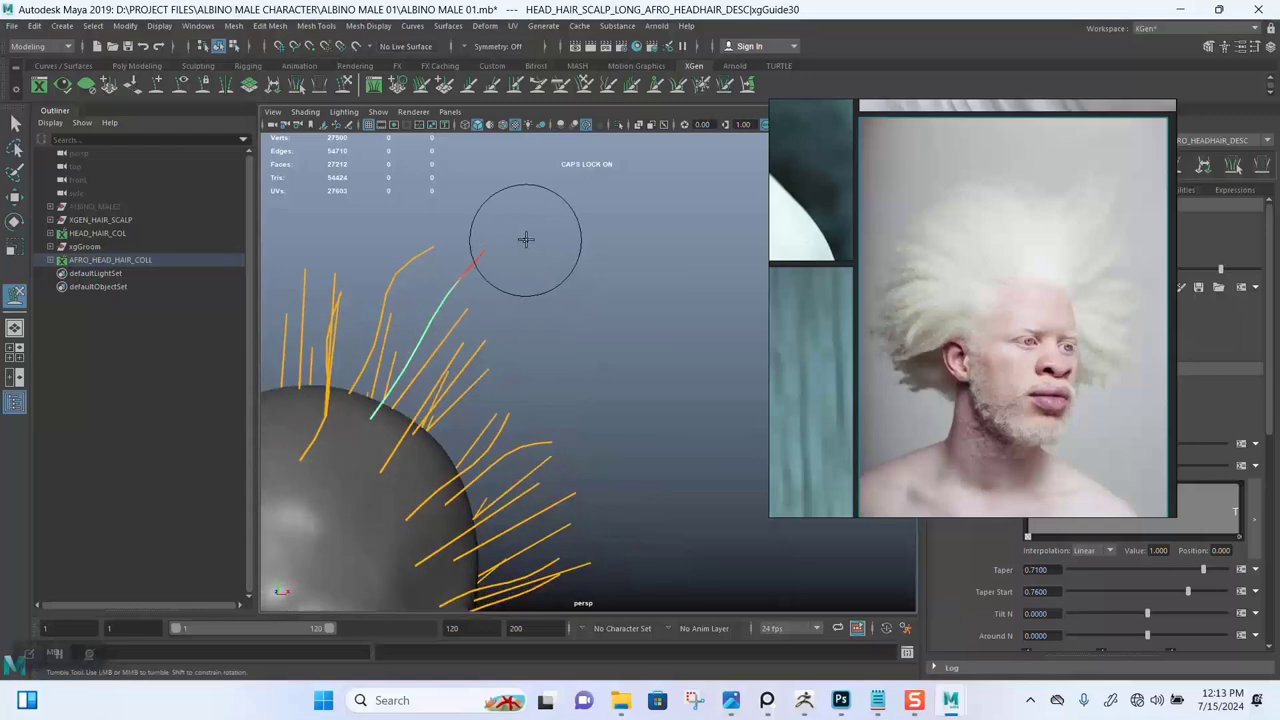
{"action": "left_click_drag", "start_coordinate": [548, 282], "coordinate": [591, 329], "text": "alt"}
{"action": "right_click_drag", "start_coordinate": [591, 329], "coordinate": [553, 337], "text": "alt"}
{"action": "middle_click_drag", "start_coordinate": [553, 337], "coordinate": [628, 325], "text": "alt"}
{"action": "right_click_drag", "start_coordinate": [628, 325], "coordinate": [628, 393], "text": "alt"}
{"action": "left_click_drag", "start_coordinate": [628, 393], "coordinate": [571, 323], "text": "alt"}
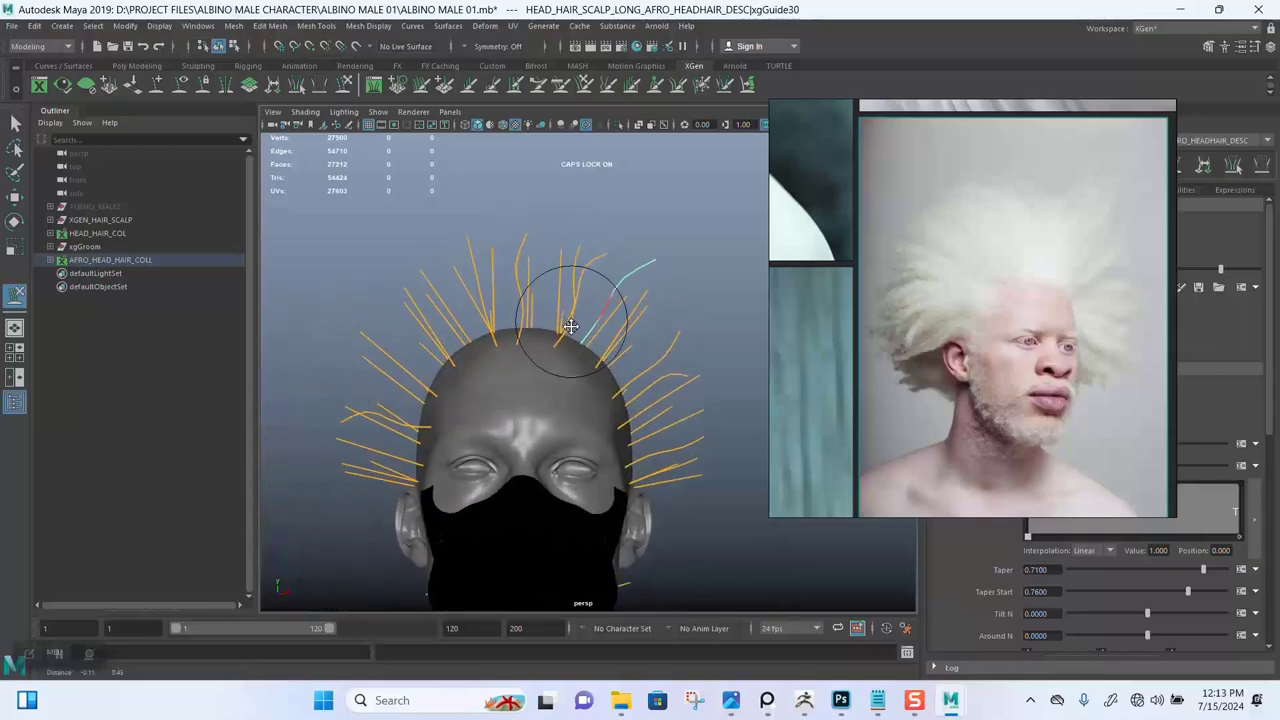
{"action": "right_click_drag", "start_coordinate": [571, 323], "coordinate": [580, 383], "text": "alt"}
{"action": "middle_click_drag", "start_coordinate": [580, 383], "coordinate": [585, 363], "text": "alt"}
{"action": "left_click_drag", "start_coordinate": [585, 362], "coordinate": [566, 292], "text": "alt"}
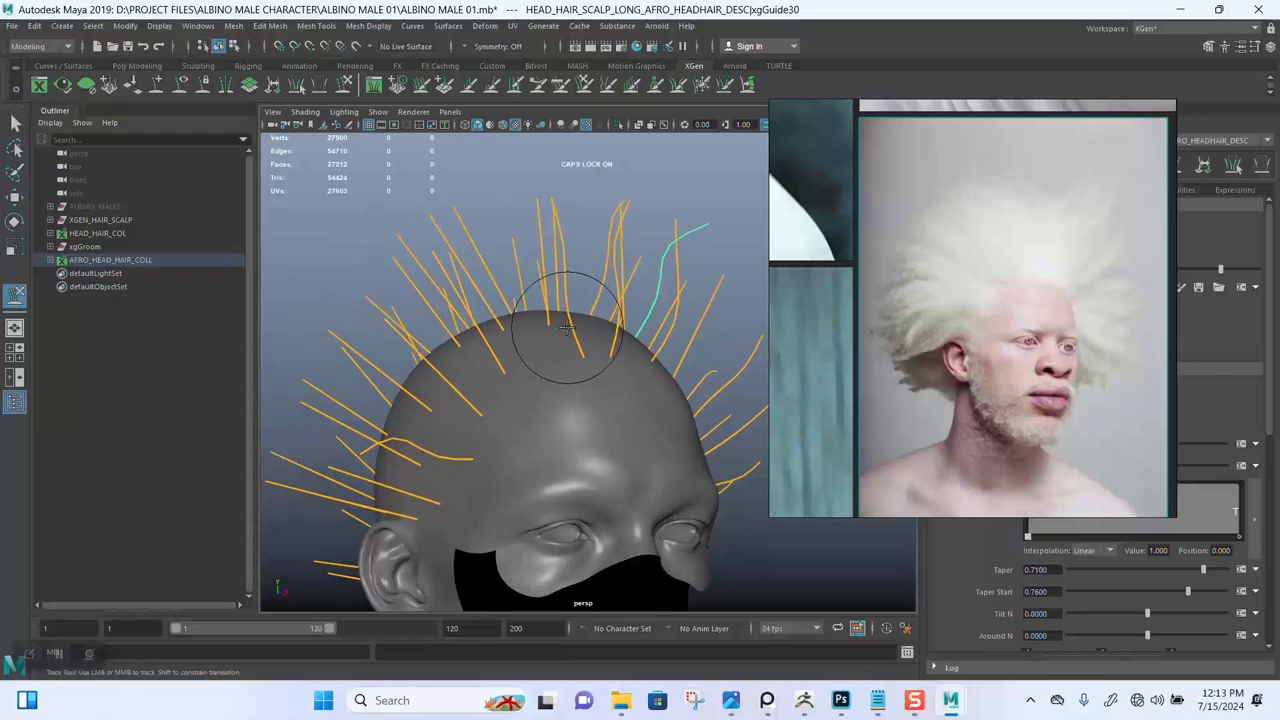
Step: Select two straight guides on the upper right side of the character's head and sculpt both into curves
{"action": "key", "text": "q"}
{"action": "left_click_drag", "start_coordinate": [484, 328], "coordinate": [491, 363], "text": "alt"}
{"action": "left_click", "coordinate": [473, 330]}
{"action": "left_click", "coordinate": [343, 86]}
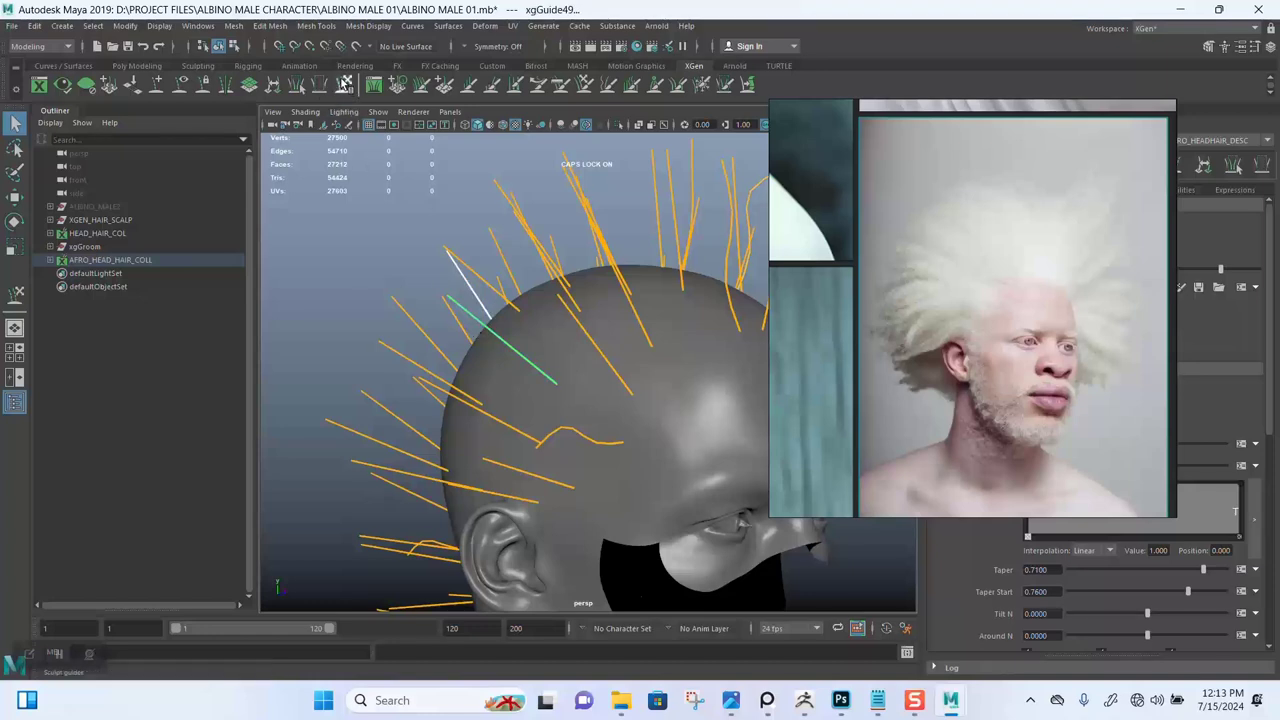
{"action": "left_click_drag", "start_coordinate": [428, 236], "coordinate": [392, 200], "text": "alt"}
{"action": "left_click_drag", "start_coordinate": [354, 306], "coordinate": [472, 315]}
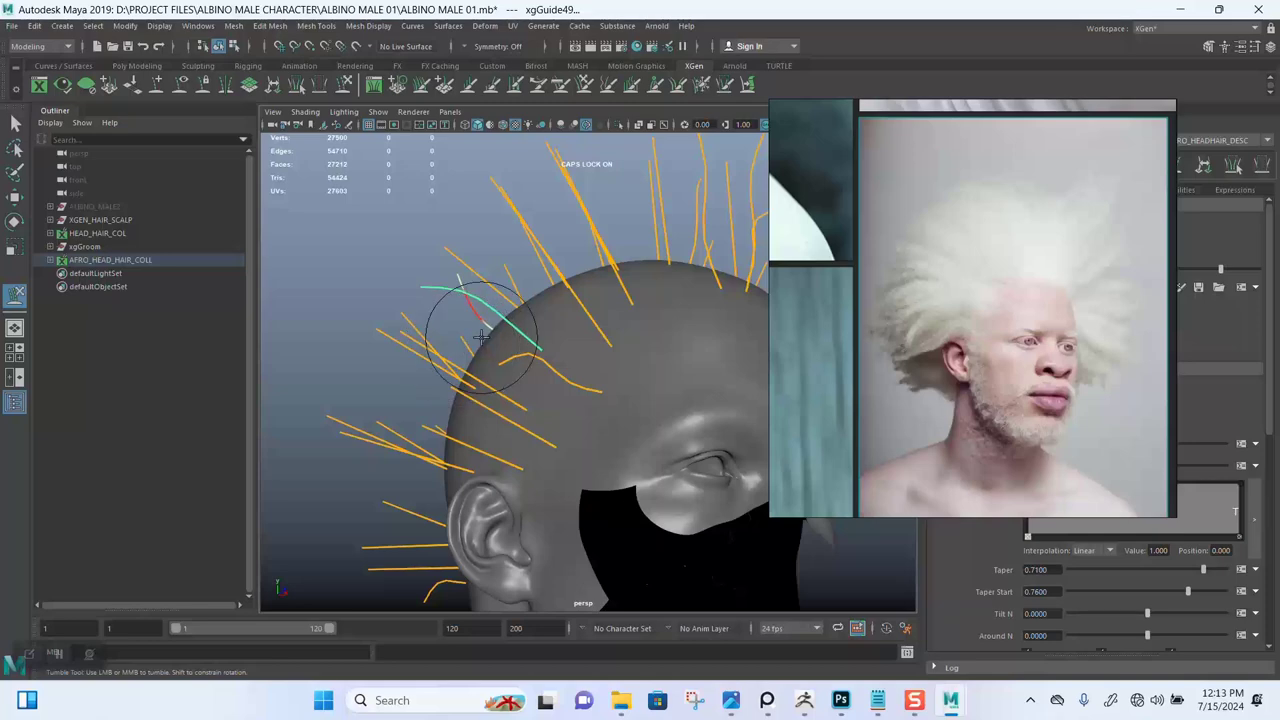
{"action": "key", "text": "q"}
Step: Select several straight guides across the top of the head, toward the character's right, and sculpt them into gentle curves
{"action": "mouse_move", "coordinate": [523, 291]}
{"action": "left_mouse_down", "text": "alt"}
{"action": "mouse_move", "coordinate": [507, 278]}
{"action": "mouse_move", "coordinate": [520, 310]}
{"action": "left_mouse_up", "text": "alt"}
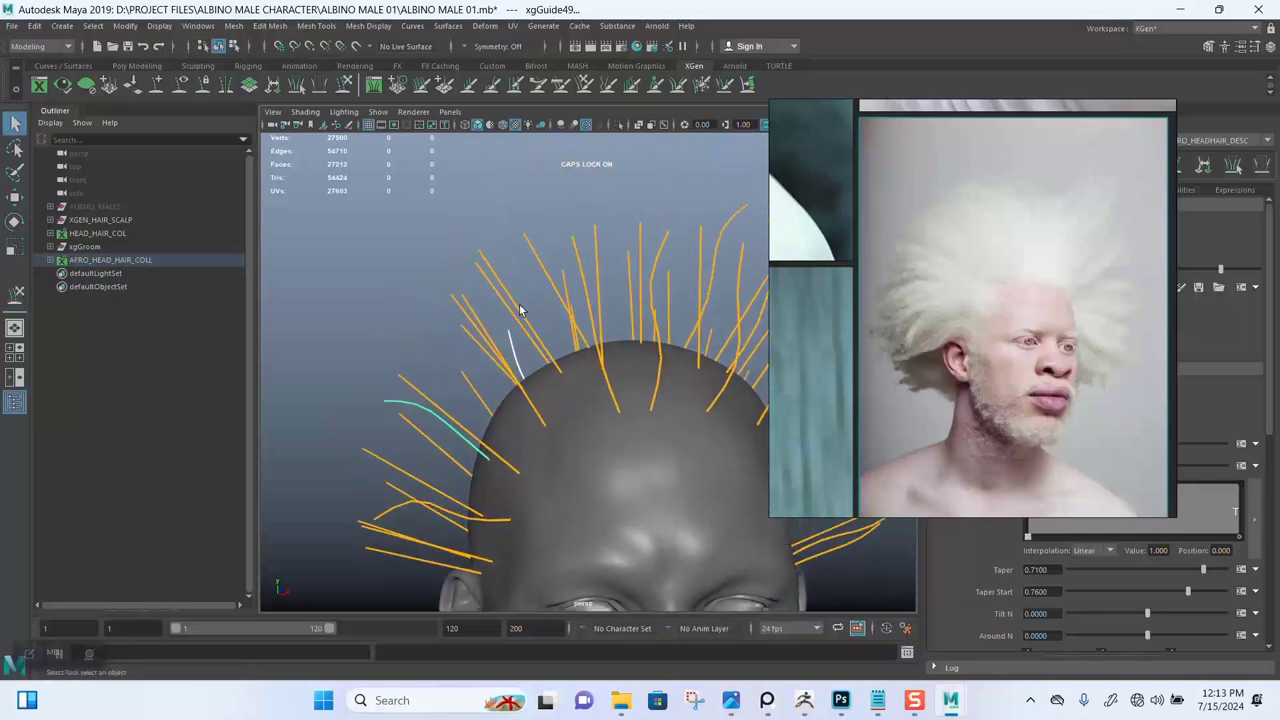
{"action": "mouse_move", "coordinate": [481, 255]}
{"action": "left_mouse_down", "text": "alt"}
{"action": "mouse_move", "coordinate": [472, 262]}
{"action": "mouse_move", "coordinate": [514, 271]}
{"action": "mouse_move", "coordinate": [591, 260]}
{"action": "left_mouse_up", "text": "alt"}
{"action": "left_click", "coordinate": [471, 260]}
{"action": "key", "text": "y"}
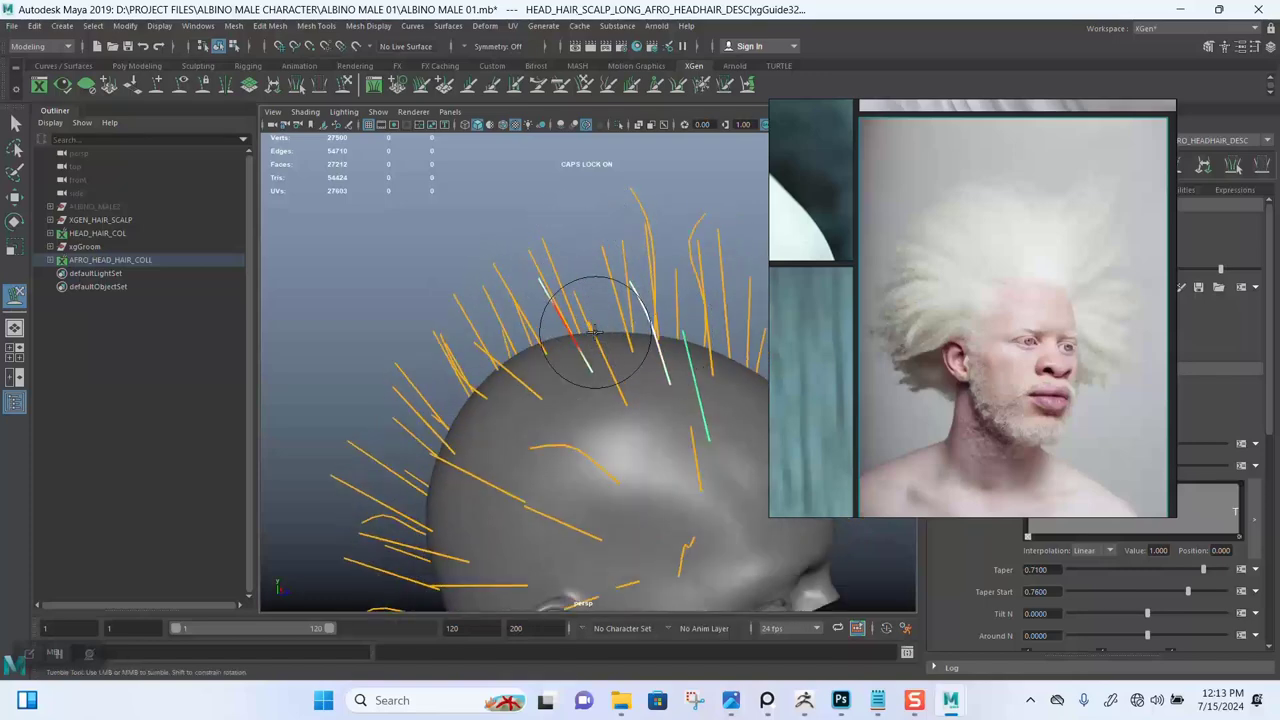
{"action": "left_click_drag", "start_coordinate": [640, 300], "coordinate": [608, 360], "text": "alt"}
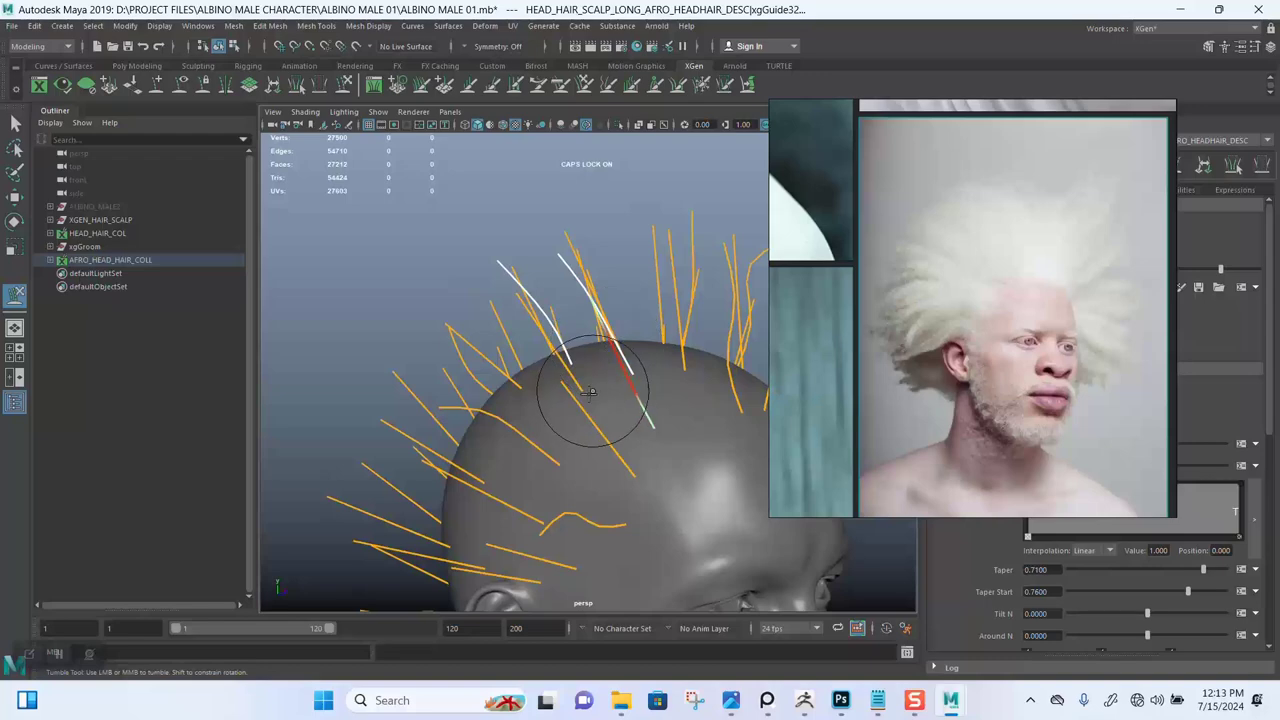
{"action": "left_click_drag", "start_coordinate": [520, 290], "coordinate": [650, 340], "text": "alt"}
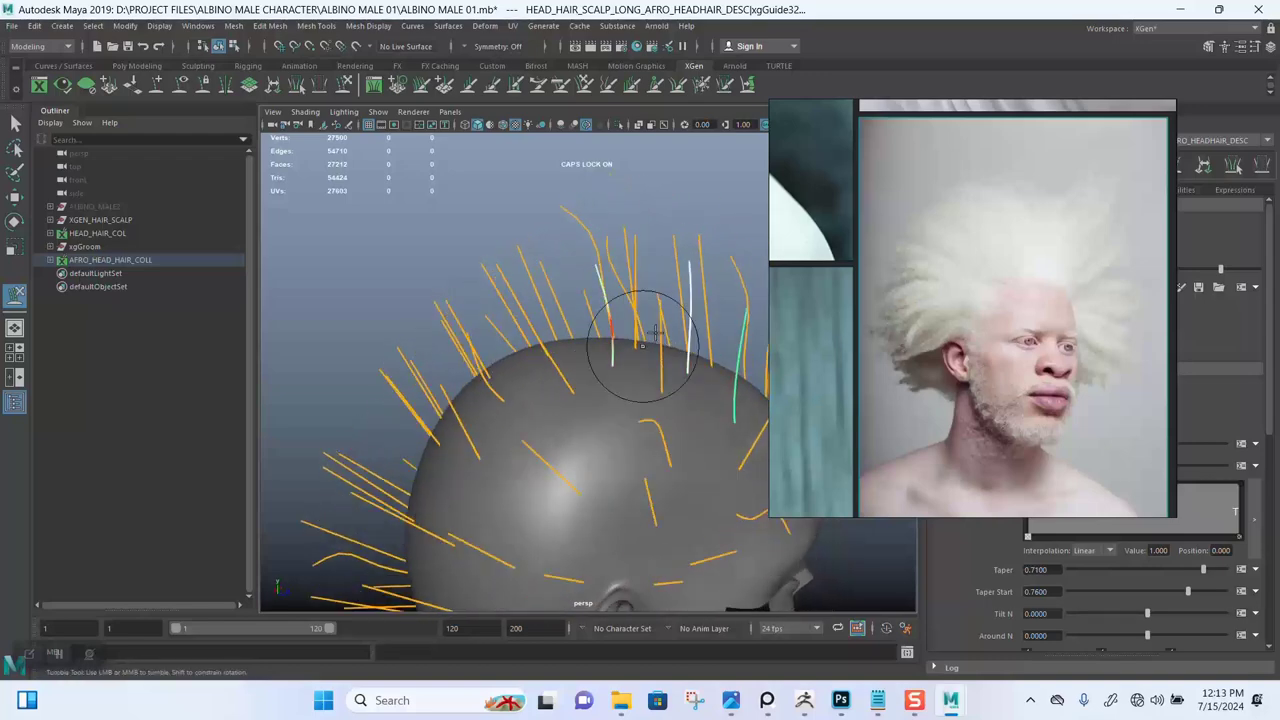
{"action": "middle_click_drag", "start_coordinate": [655, 333], "coordinate": [545, 353], "text": "alt"}
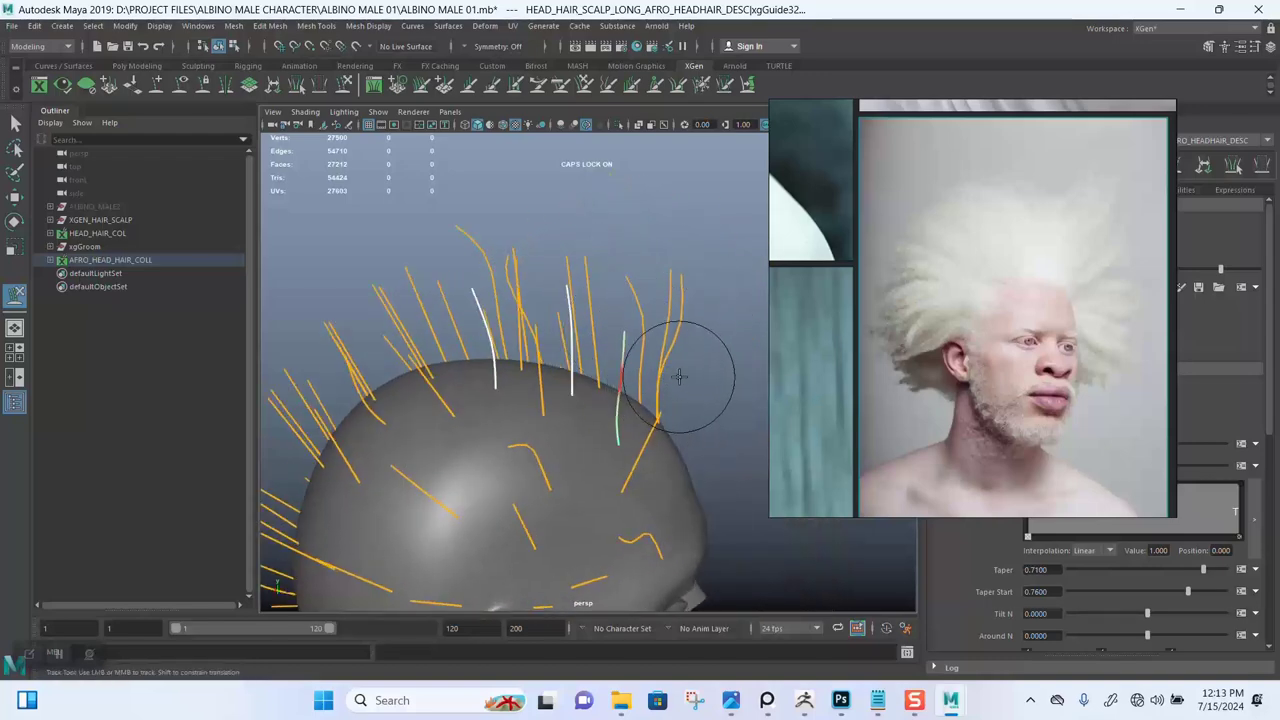
{"action": "mouse_move", "coordinate": [714, 371]}
{"action": "left_mouse_down", "text": "alt"}
{"action": "mouse_move", "coordinate": [590, 285]}
{"action": "mouse_move", "coordinate": [500, 294]}
{"action": "mouse_move", "coordinate": [545, 300]}
{"action": "mouse_move", "coordinate": [508, 257]}
{"action": "mouse_move", "coordinate": [520, 285]}
{"action": "mouse_move", "coordinate": [482, 290]}
{"action": "mouse_move", "coordinate": [530, 388]}
{"action": "left_mouse_up", "text": "alt"}
Step: Select the straight guides at the upper left of the character's head, sculpt the front one into an S-curve, and save the scene
{"action": "key", "text": "q"}
{"action": "left_click", "coordinate": [481, 375]}
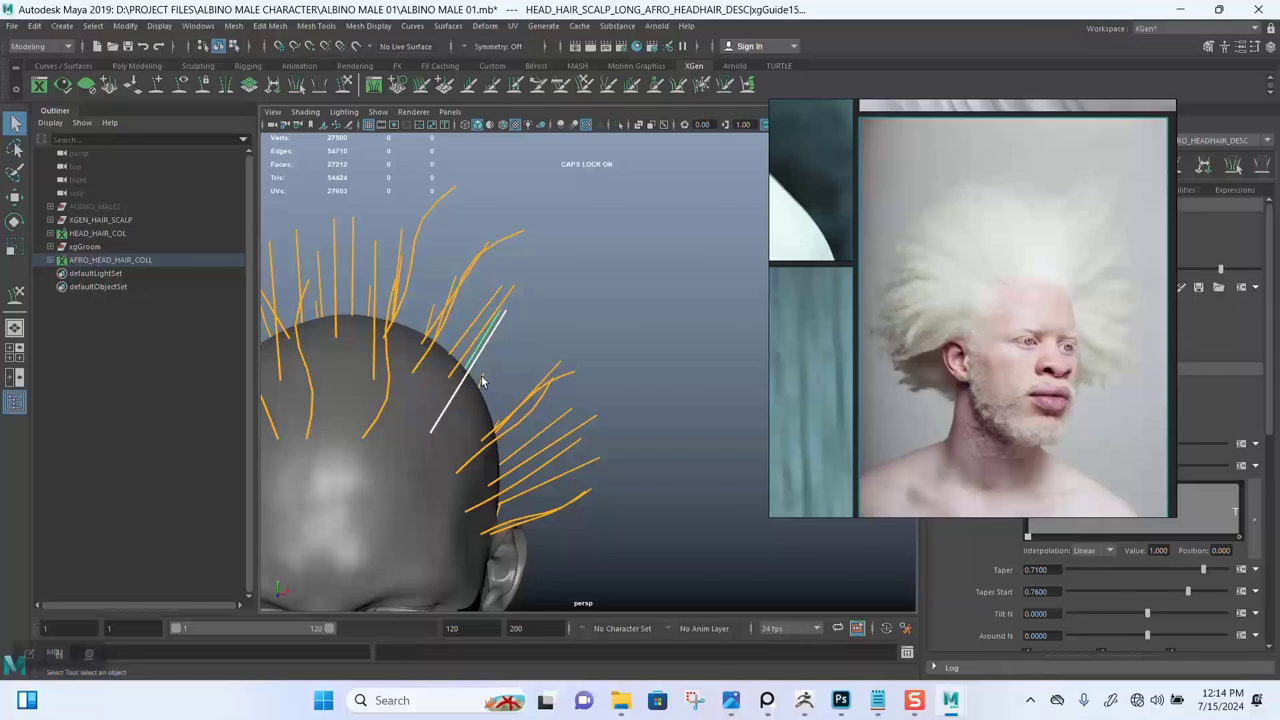
{"action": "left_click", "coordinate": [344, 86]}
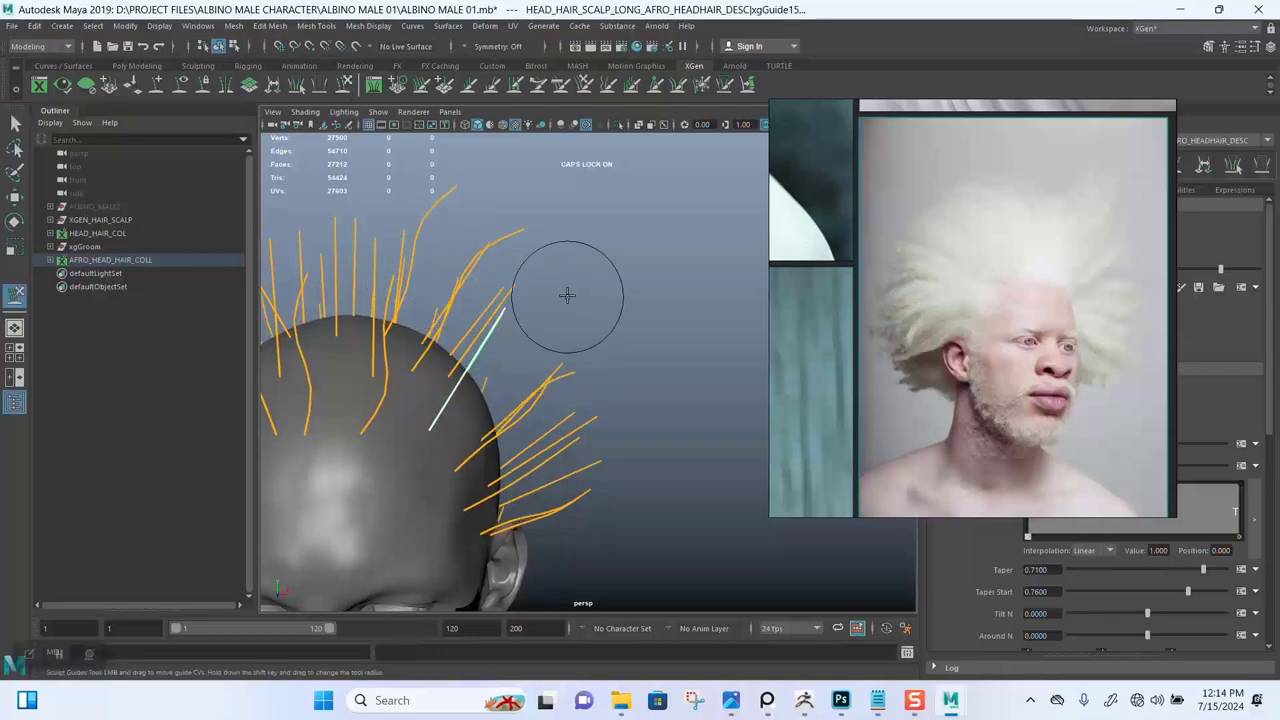
{"action": "mouse_move", "coordinate": [567, 295]}
{"action": "left_mouse_down", "text": "alt"}
{"action": "mouse_move", "coordinate": [500, 281]}
{"action": "mouse_move", "coordinate": [491, 257]}
{"action": "mouse_move", "coordinate": [514, 283]}
{"action": "left_mouse_up", "text": "alt"}
{"action": "scroll", "coordinate": [496, 283], "scroll_direction": "up", "scroll_amount": 3}
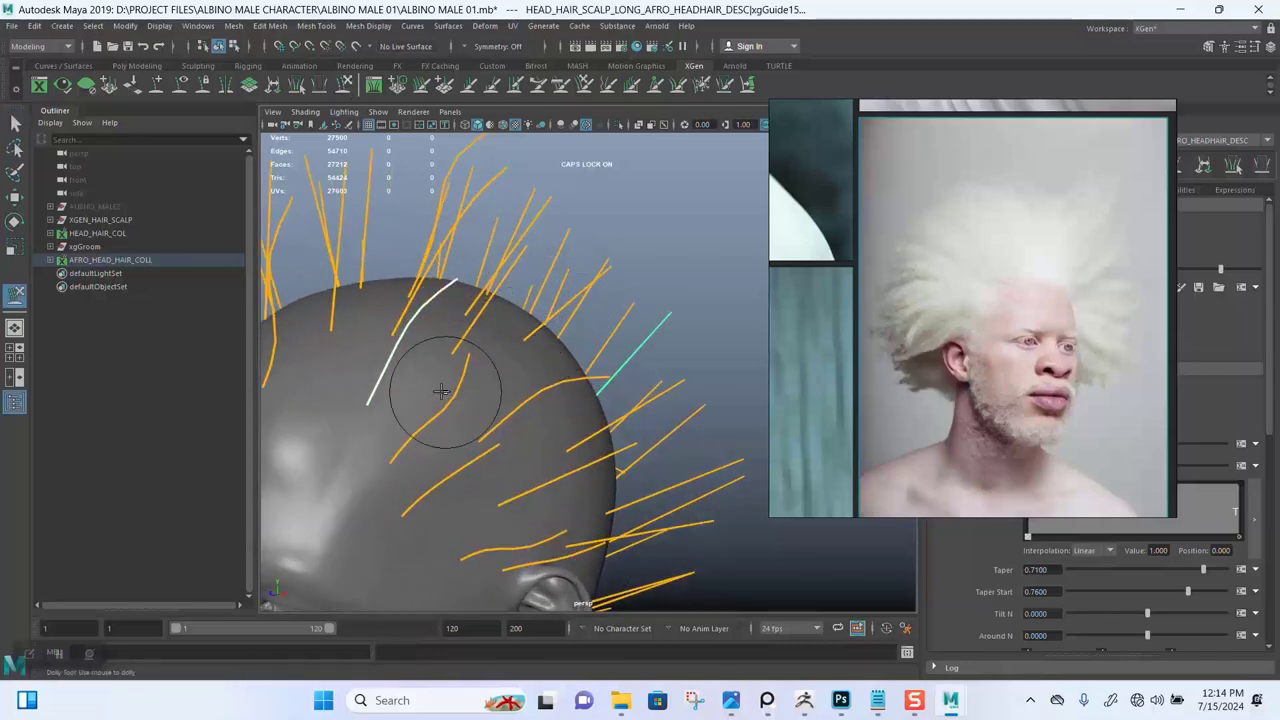
{"action": "left_click_drag", "start_coordinate": [429, 377], "coordinate": [460, 395]}
{"action": "key", "text": "ctrl+s"}
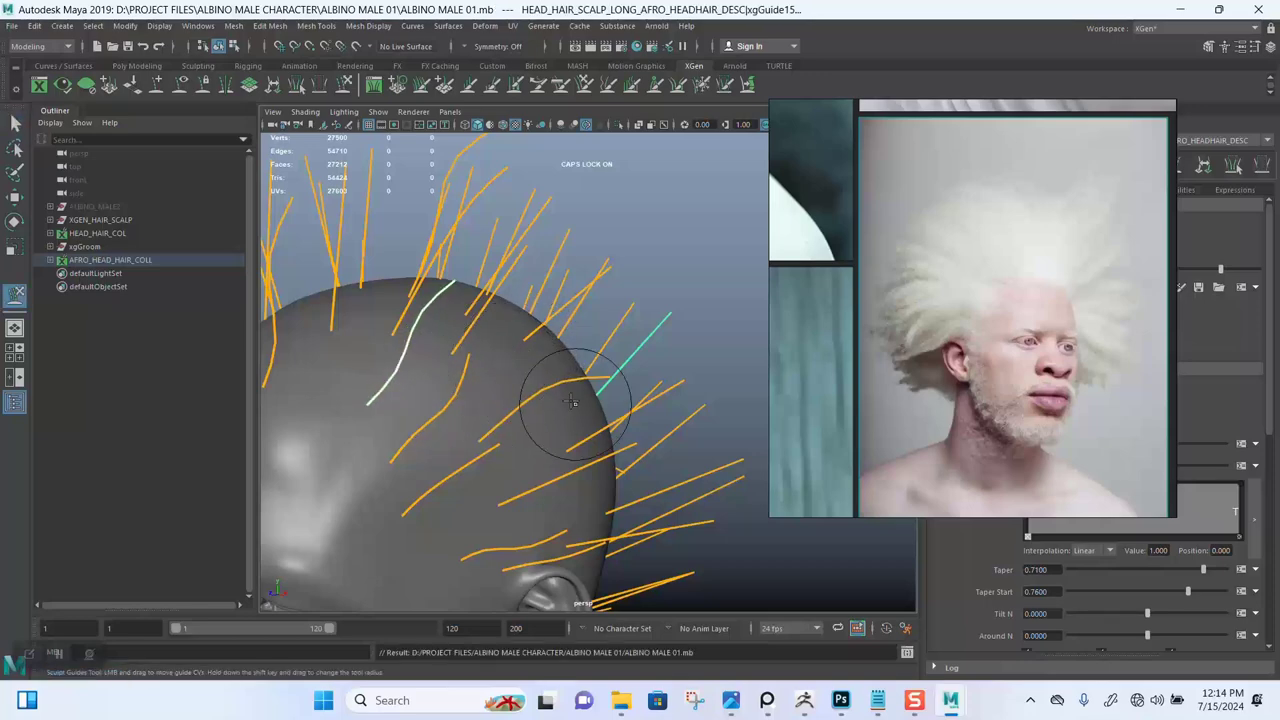
Step: Select the straight guides above the character's right ear and bend them with the Sculpt Guides tool
{"action": "mouse_move", "coordinate": [571, 401]}
{"action": "left_mouse_down", "text": "alt"}
{"action": "mouse_move", "coordinate": [634, 303]}
{"action": "mouse_move", "coordinate": [500, 329]}
{"action": "mouse_move", "coordinate": [571, 314]}
{"action": "mouse_move", "coordinate": [634, 330]}
{"action": "mouse_move", "coordinate": [643, 300]}
{"action": "mouse_move", "coordinate": [580, 285]}
{"action": "mouse_move", "coordinate": [610, 288]}
{"action": "mouse_move", "coordinate": [591, 271]}
{"action": "mouse_move", "coordinate": [594, 326]}
{"action": "mouse_move", "coordinate": [577, 310]}
{"action": "mouse_move", "coordinate": [500, 337]}
{"action": "mouse_move", "coordinate": [392, 333]}
{"action": "mouse_move", "coordinate": [454, 334]}
{"action": "left_mouse_up", "text": "alt"}
{"action": "key", "text": "q"}
{"action": "left_click", "coordinate": [346, 90]}
{"action": "middle_click_drag", "start_coordinate": [454, 334], "coordinate": [423, 332], "text": "alt"}
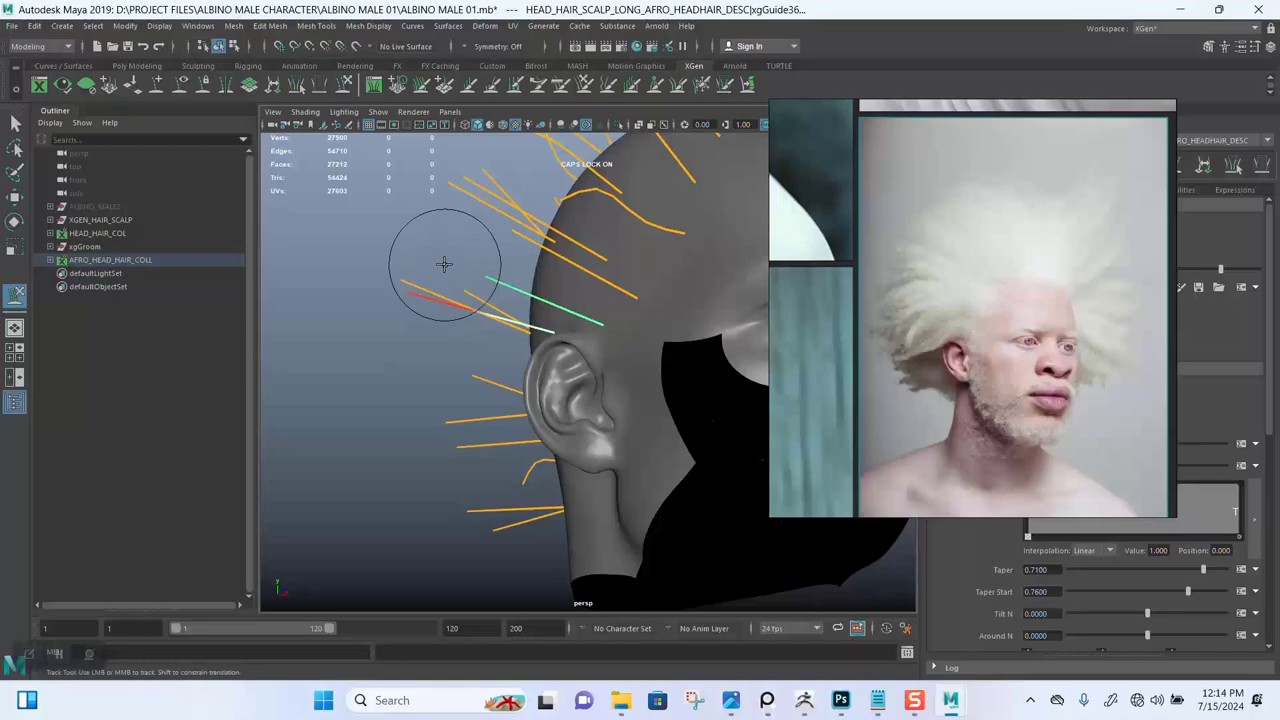
{"action": "left_click_drag", "start_coordinate": [375, 291], "coordinate": [375, 334]}
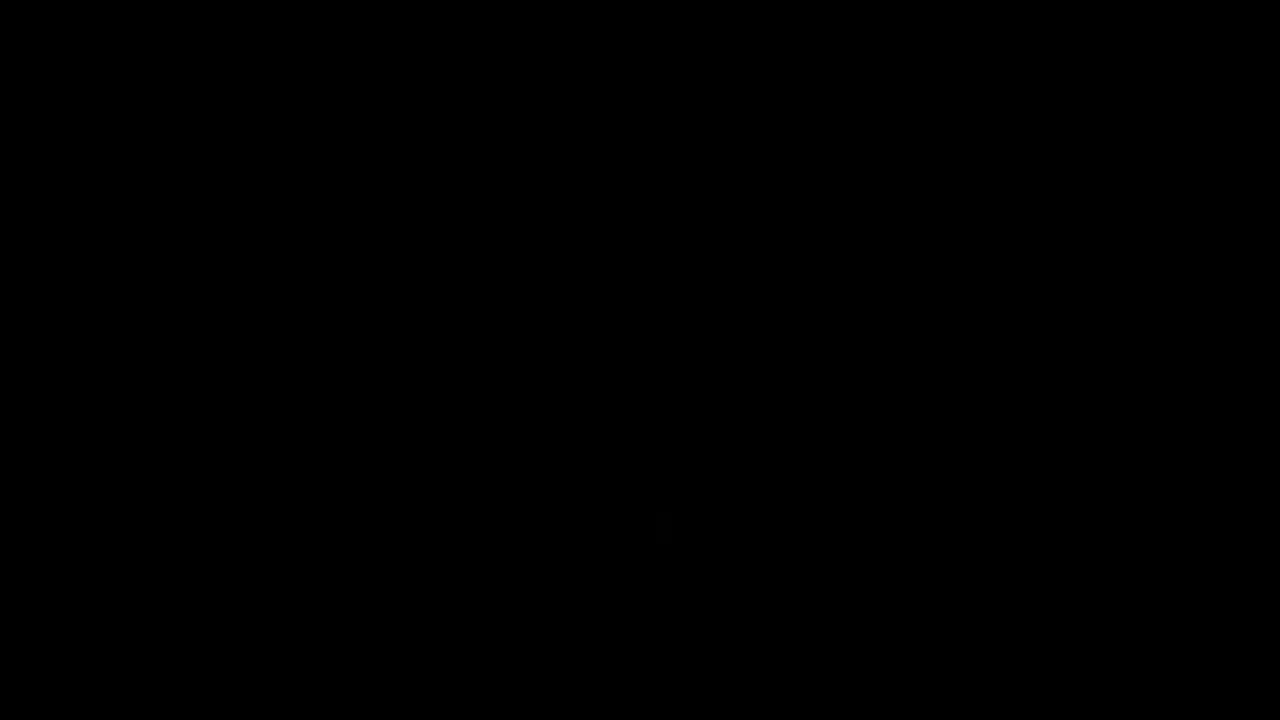